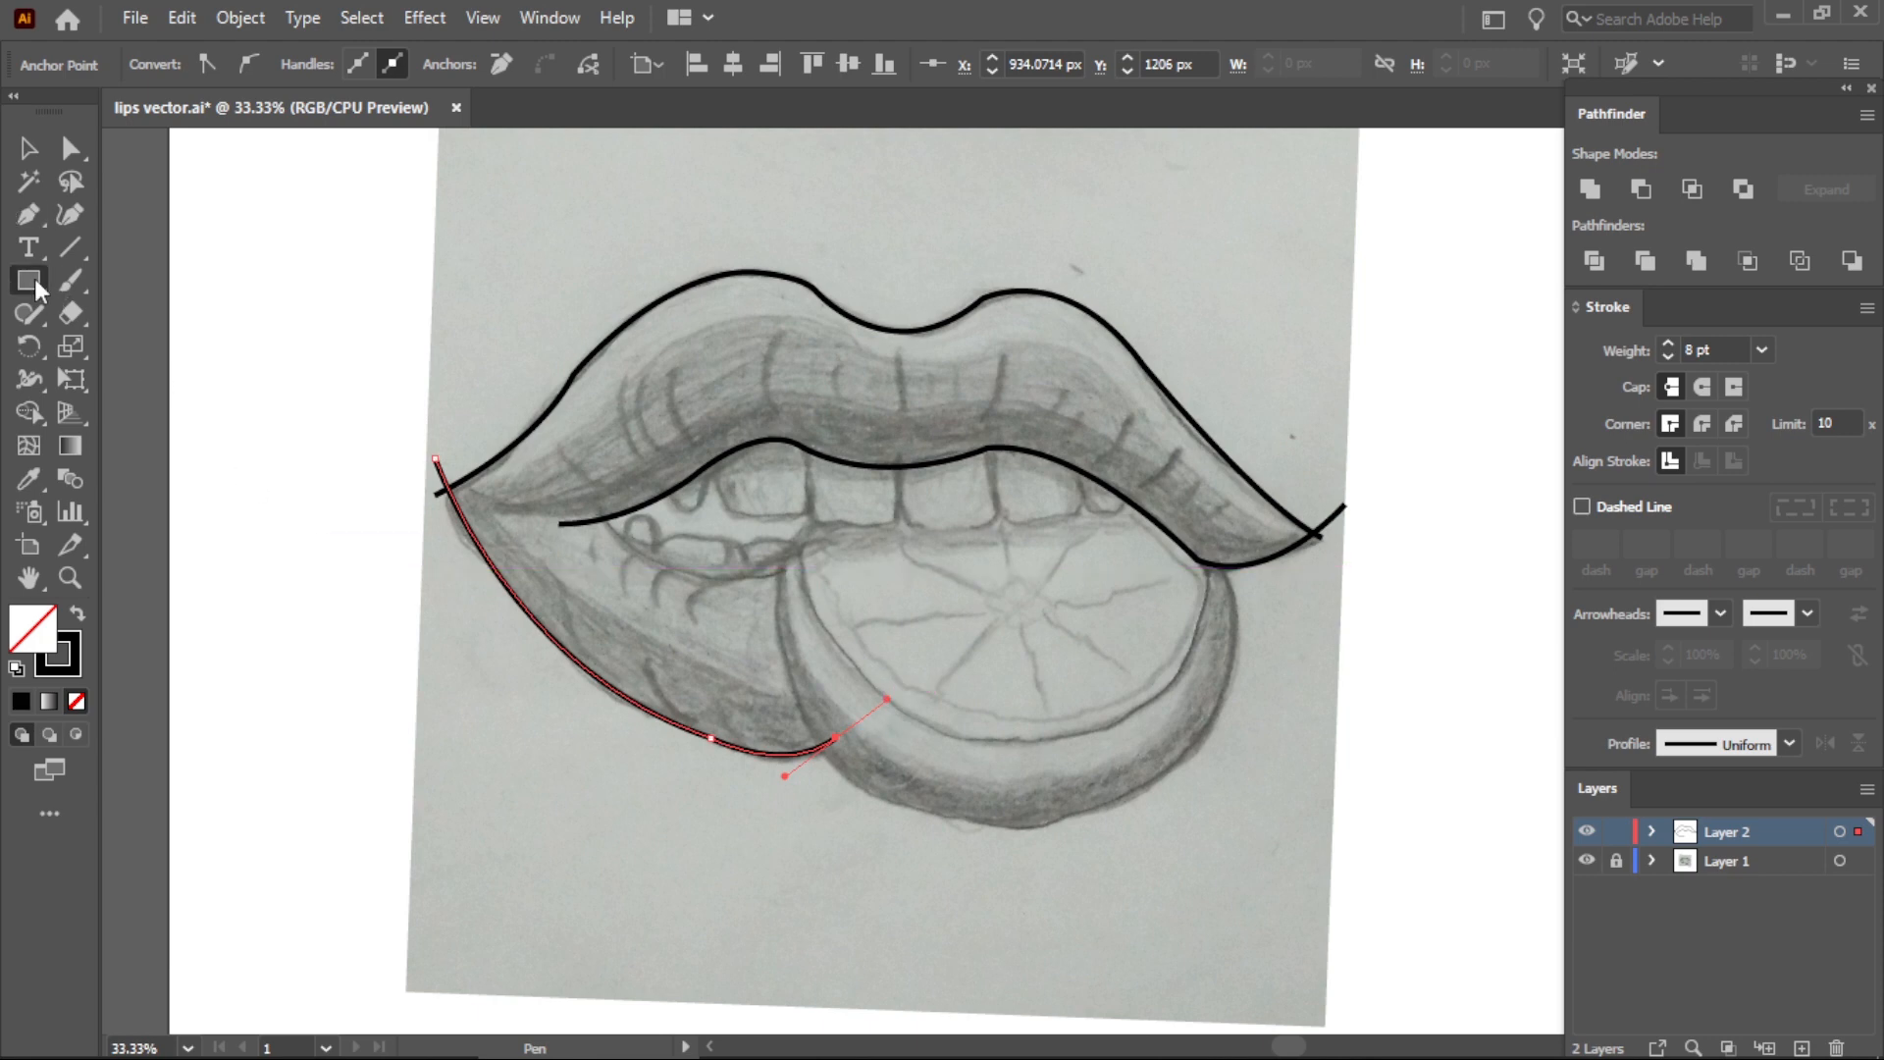
# Draw an ellipse over the lemon slice in the sketch and resize it to fit the slice's outline.
pyautogui.moveTo(34, 279); pyautogui.dragTo(118, 352)
pyautogui.moveTo(813, 522); pyautogui.dragTo(1008, 622)
pyautogui.press('v')
pyautogui.moveTo(1165, 628); pyautogui.dragTo(1214, 628)
pyautogui.moveTo(857, 628); pyautogui.dragTo(814, 606)
pyautogui.moveTo(1009, 755); pyautogui.dragTo(1010, 738)
pyautogui.moveTo(1009, 502); pyautogui.dragTo(1009, 482)
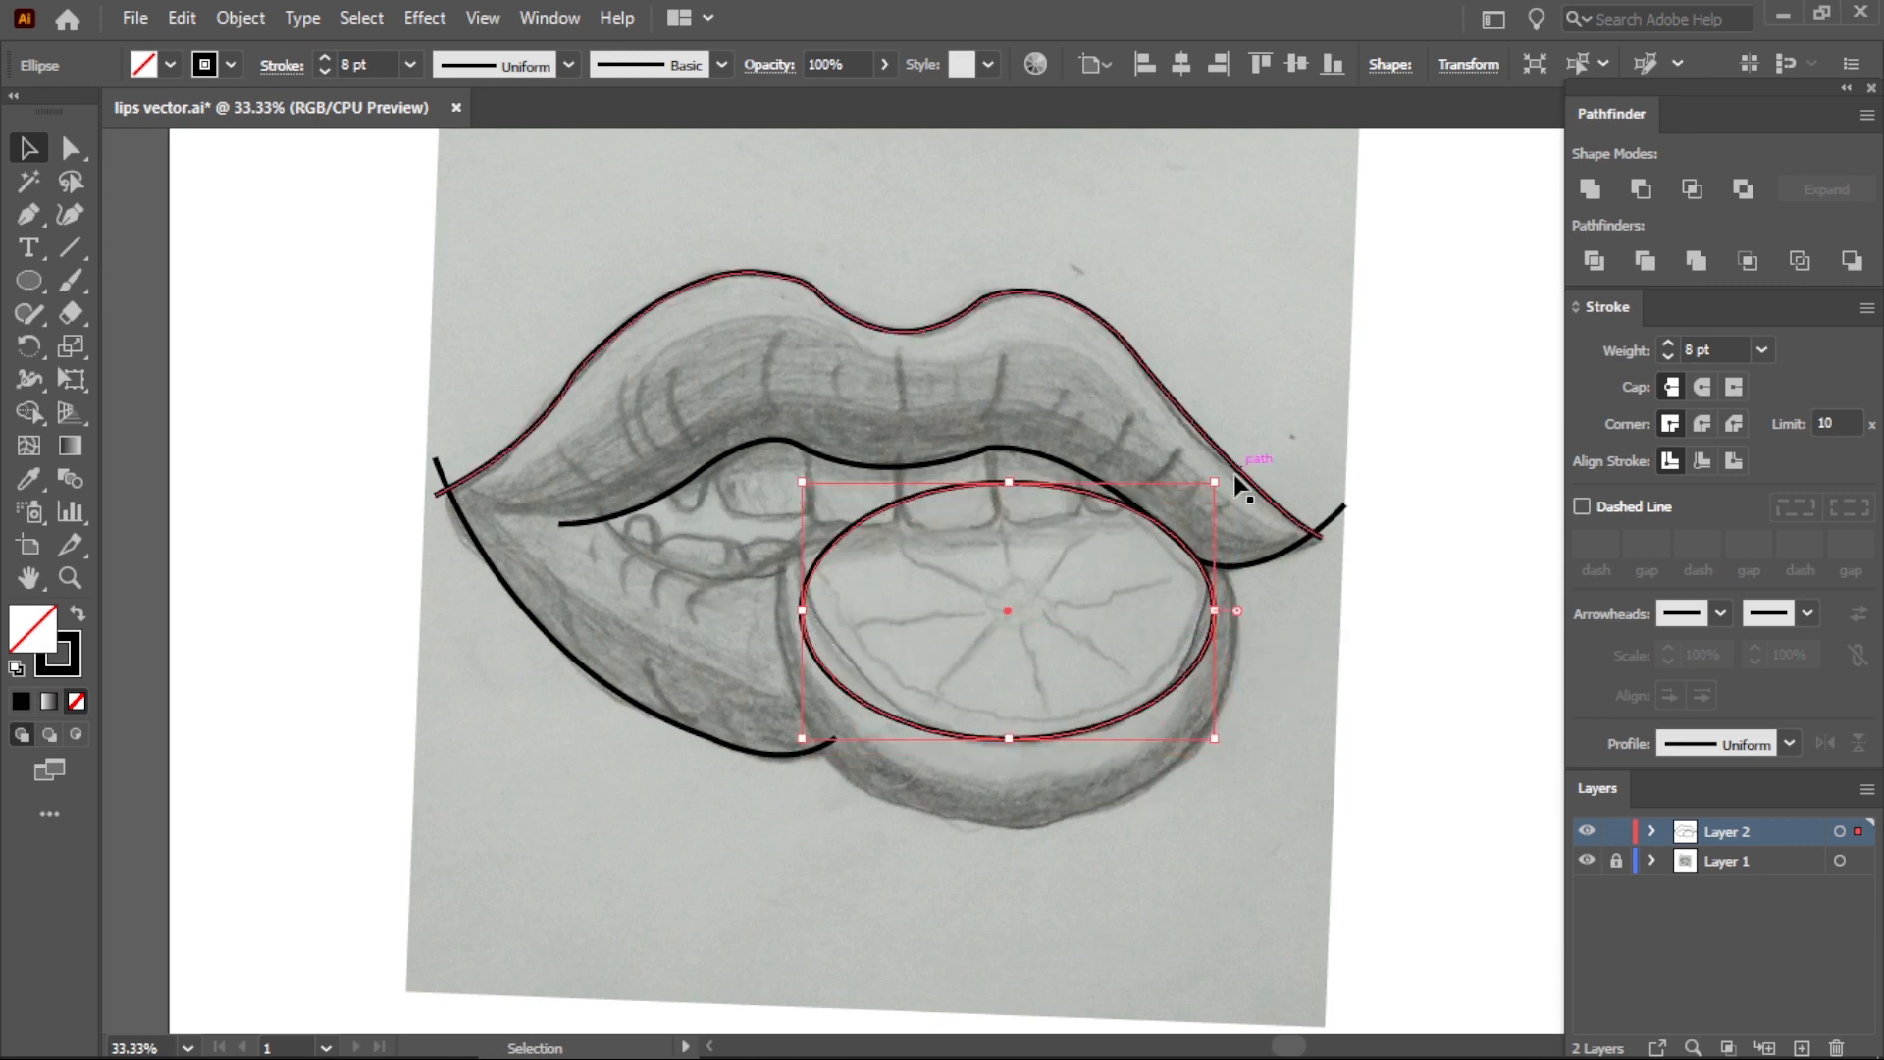
# Try to rotate the ellipse clockwise to follow the tilt of the sketched lemon slice.
pyautogui.moveTo(1228, 473); pyautogui.dragTo(1243, 504)
pyautogui.moveTo(1195, 765); pyautogui.dragTo(1197, 763)
pyautogui.moveTo(1229, 510); pyautogui.dragTo(1266, 498)
pyautogui.click(1022, 475)
pyautogui.moveTo(999, 463); pyautogui.dragTo(989, 471)
pyautogui.moveTo(1236, 638); pyautogui.dragTo(1206, 632)
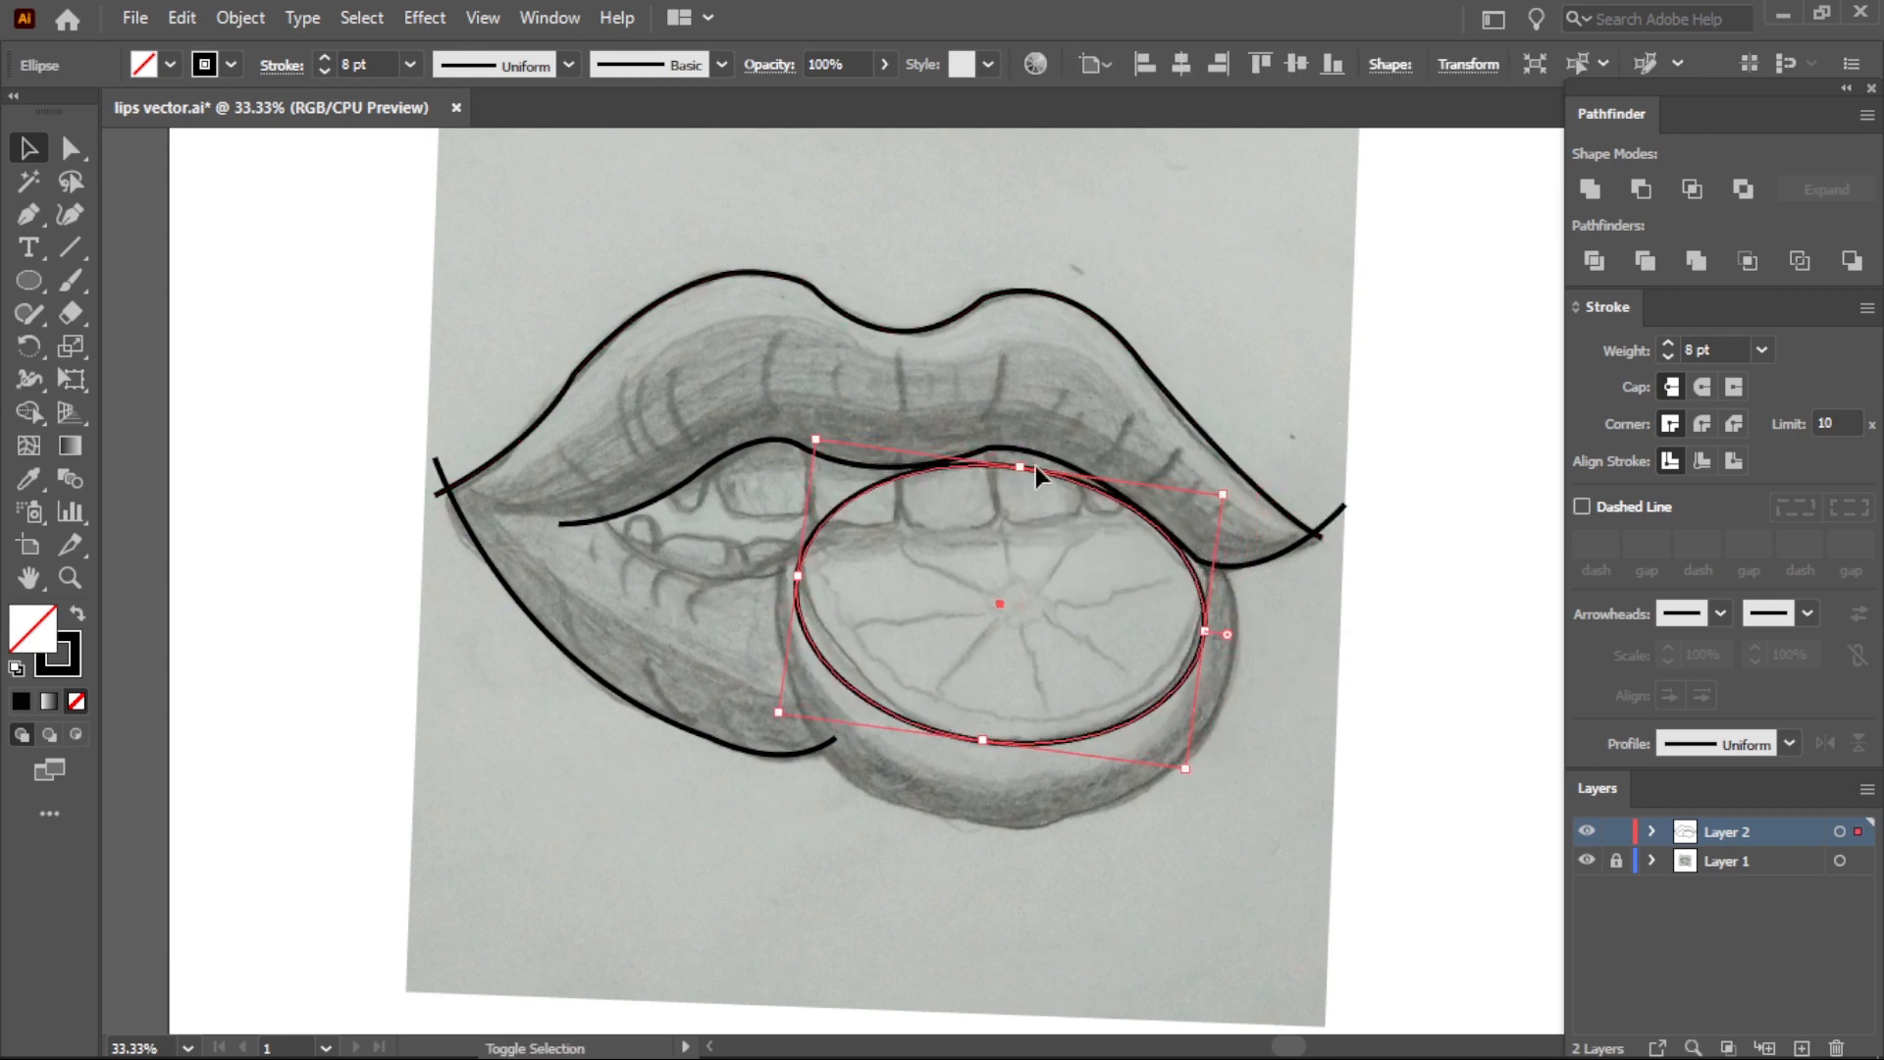
# Duplicate the lemon ellipse slightly down and to the left, and stretch the copy to match the lower lip's outer edge.
pyautogui.moveTo(1036, 468); pyautogui.dragTo(1064, 576)
pyautogui.click(1273, 400)
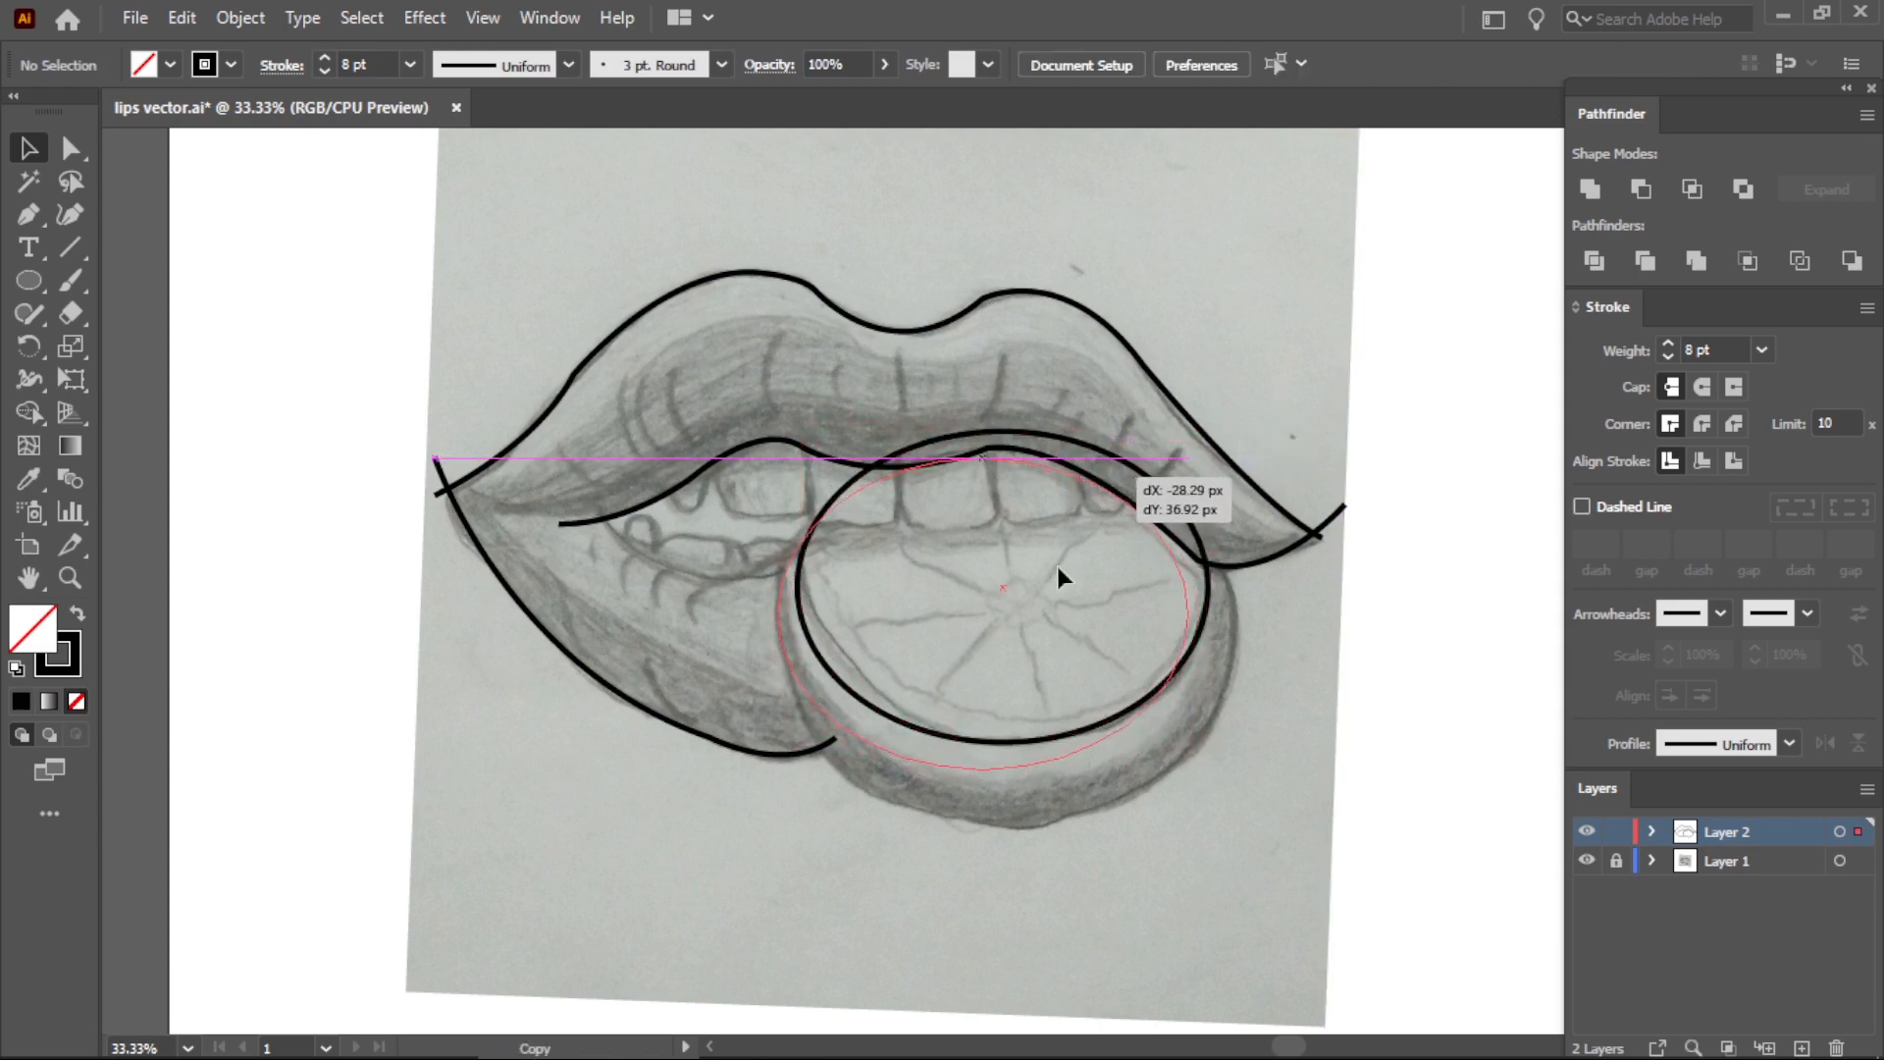
pyautogui.moveTo(997, 784); pyautogui.dragTo(991, 819)
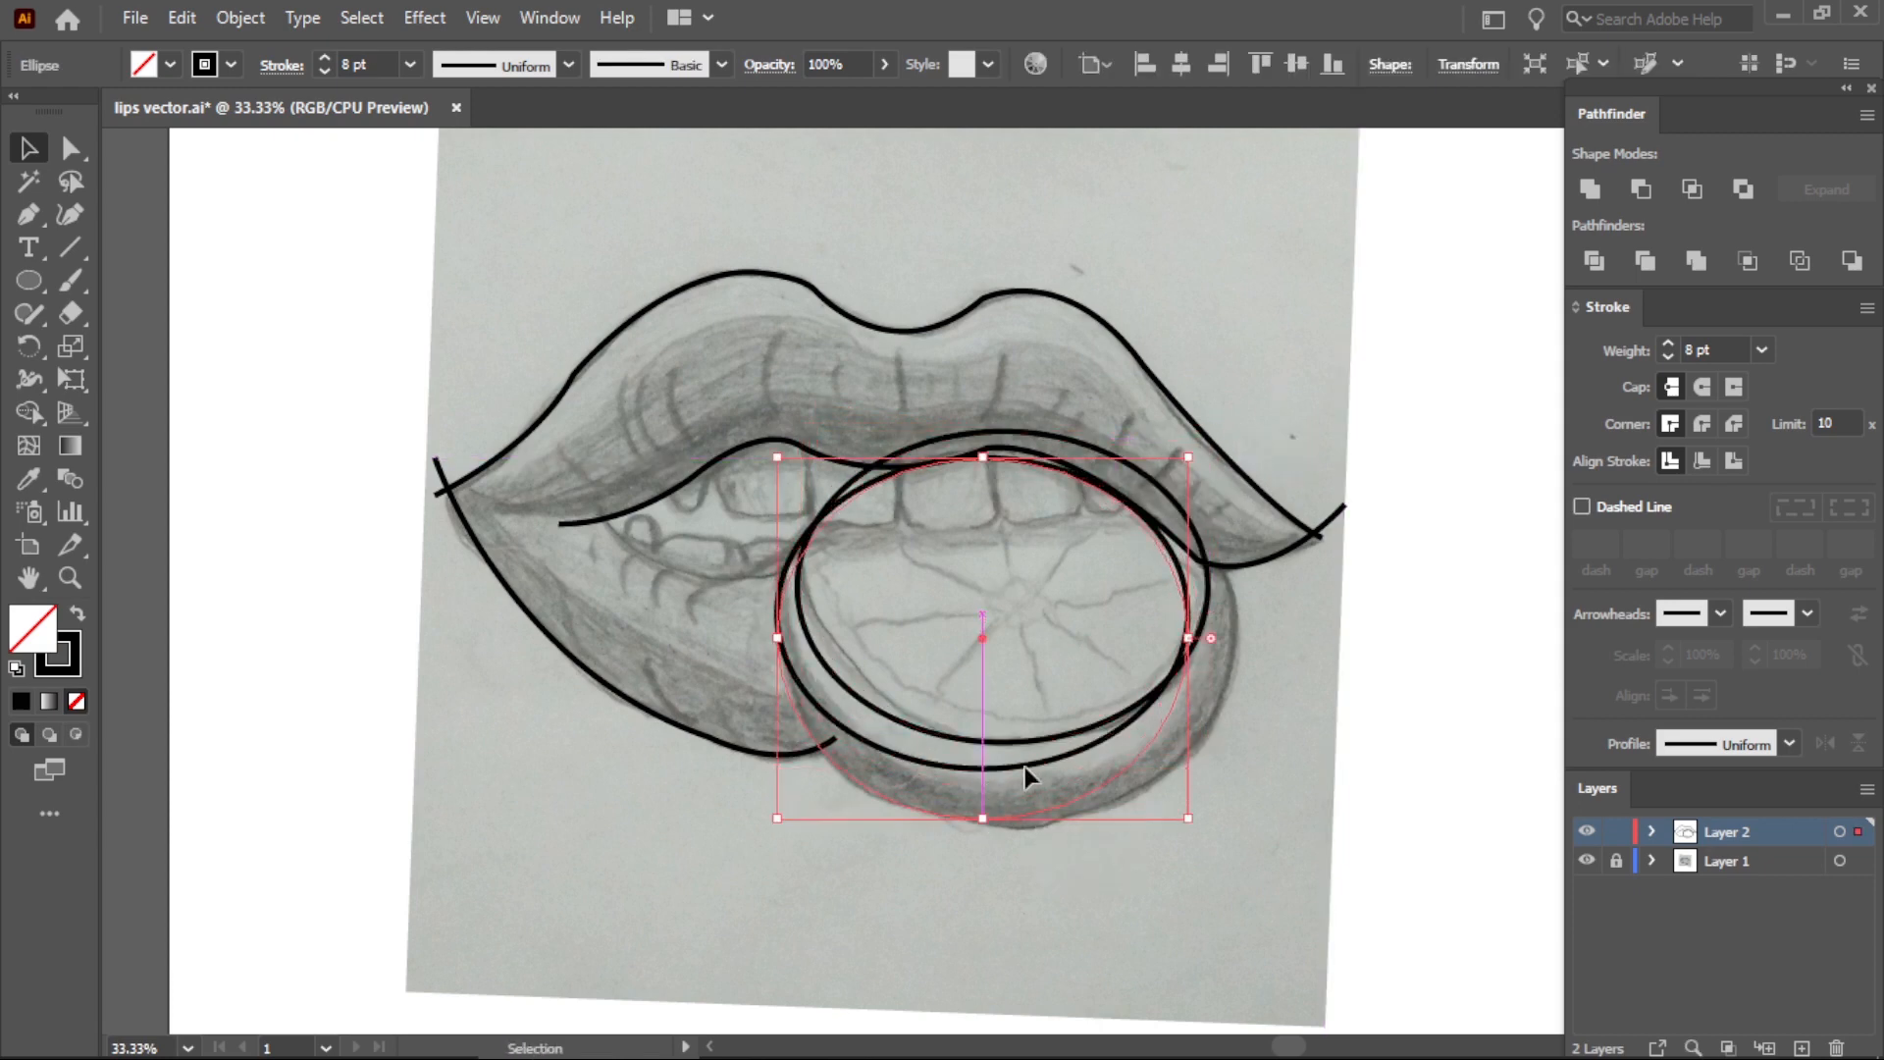
pyautogui.moveTo(1189, 639); pyautogui.dragTo(1239, 648)
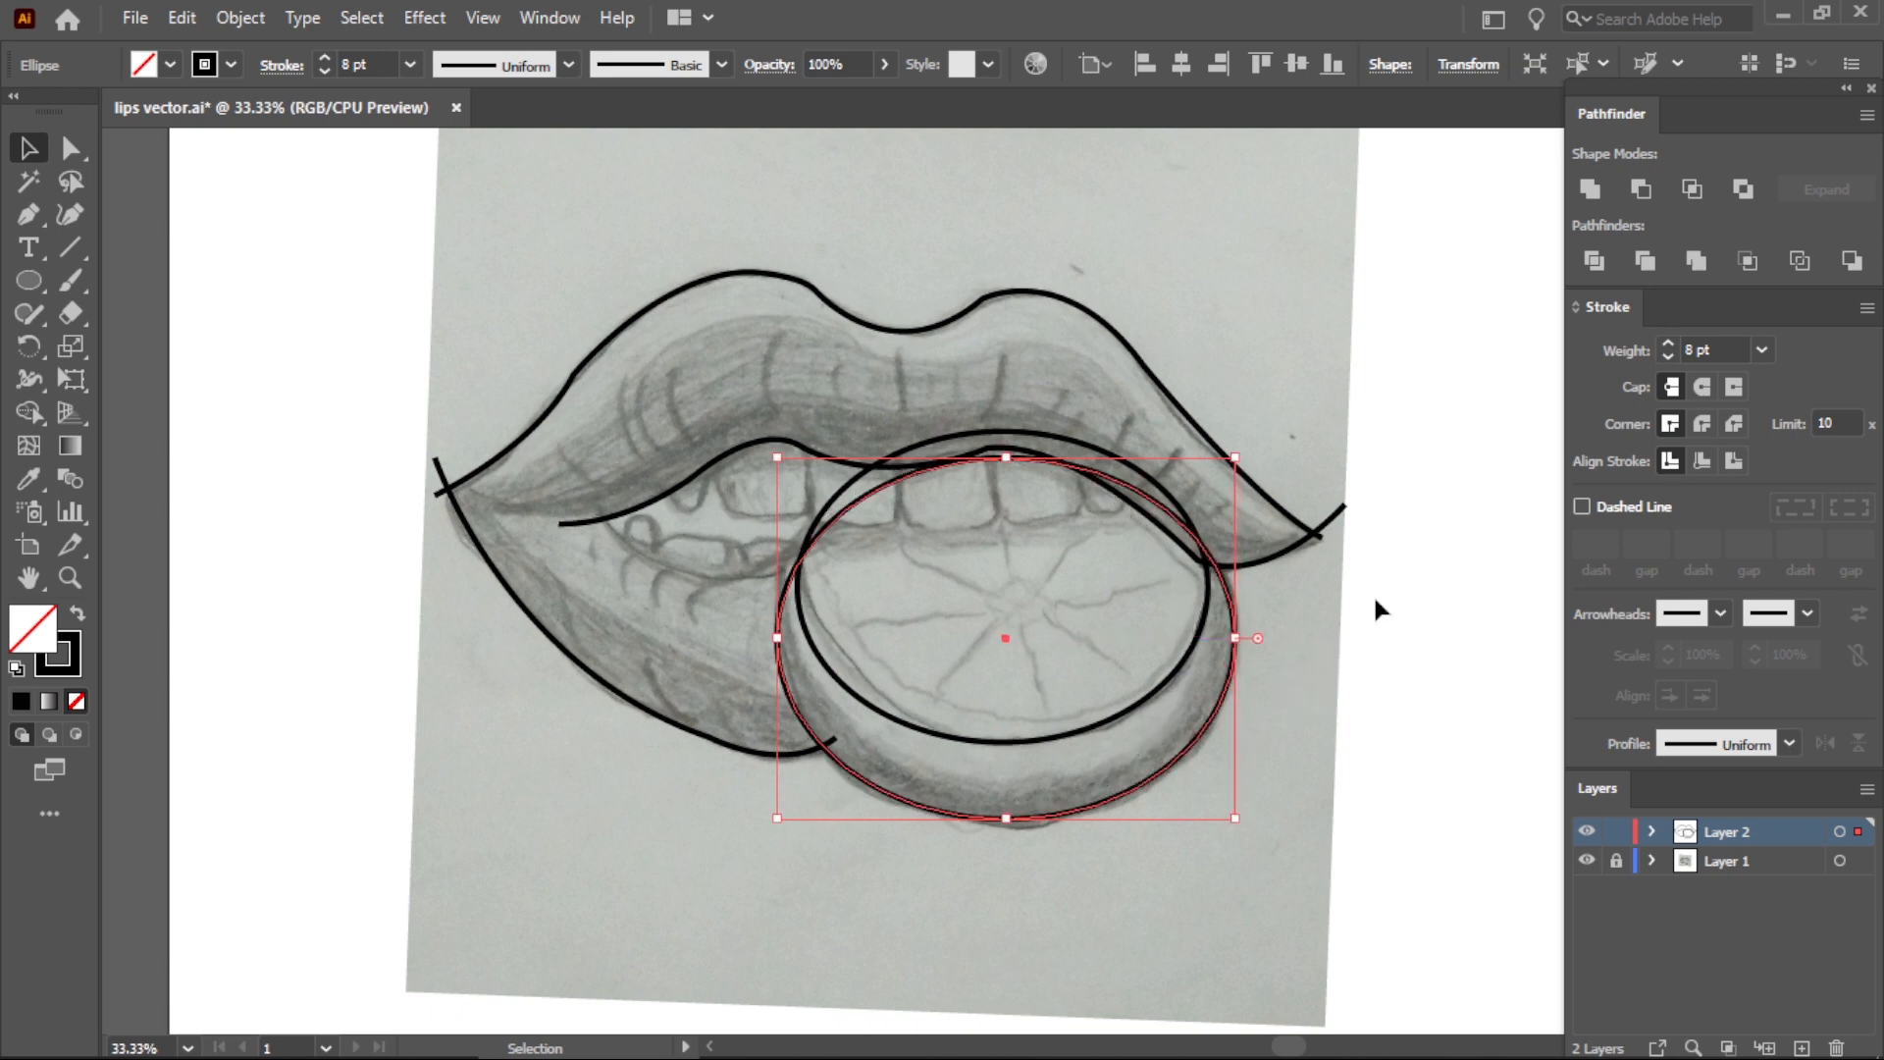
# Extend the larger ellipse upward until its top meets the top of the lemon ellipse.
pyautogui.click(1374, 605)
pyautogui.scroll(1, 963, 547)
pyautogui.click(827, 458)
pyautogui.moveTo(1021, 408); pyautogui.dragTo(1023, 378)
pyautogui.click(1389, 255)
# Narrow both ellipses from their right sides, leaving the larger one slightly outside the lemon ellipse.
pyautogui.click(1322, 585)
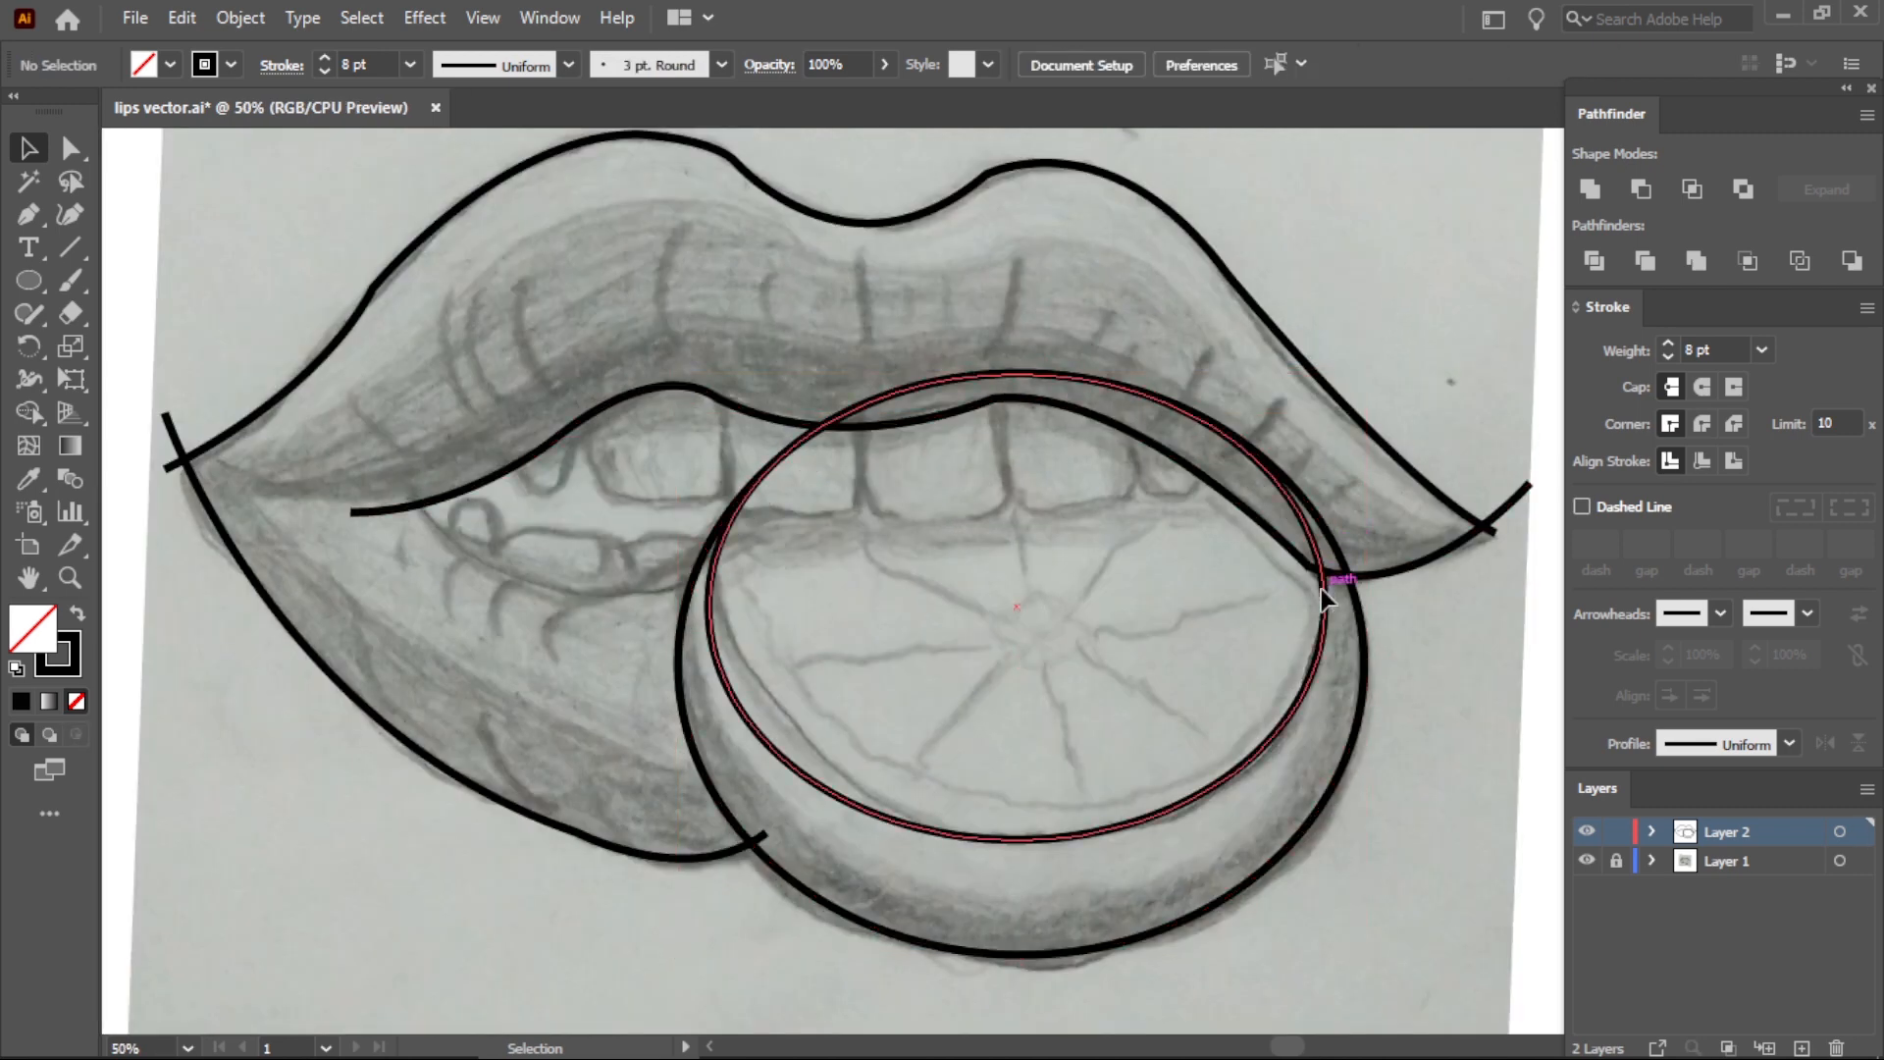
pyautogui.moveTo(1325, 605); pyautogui.dragTo(1315, 606)
pyautogui.click(1365, 639)
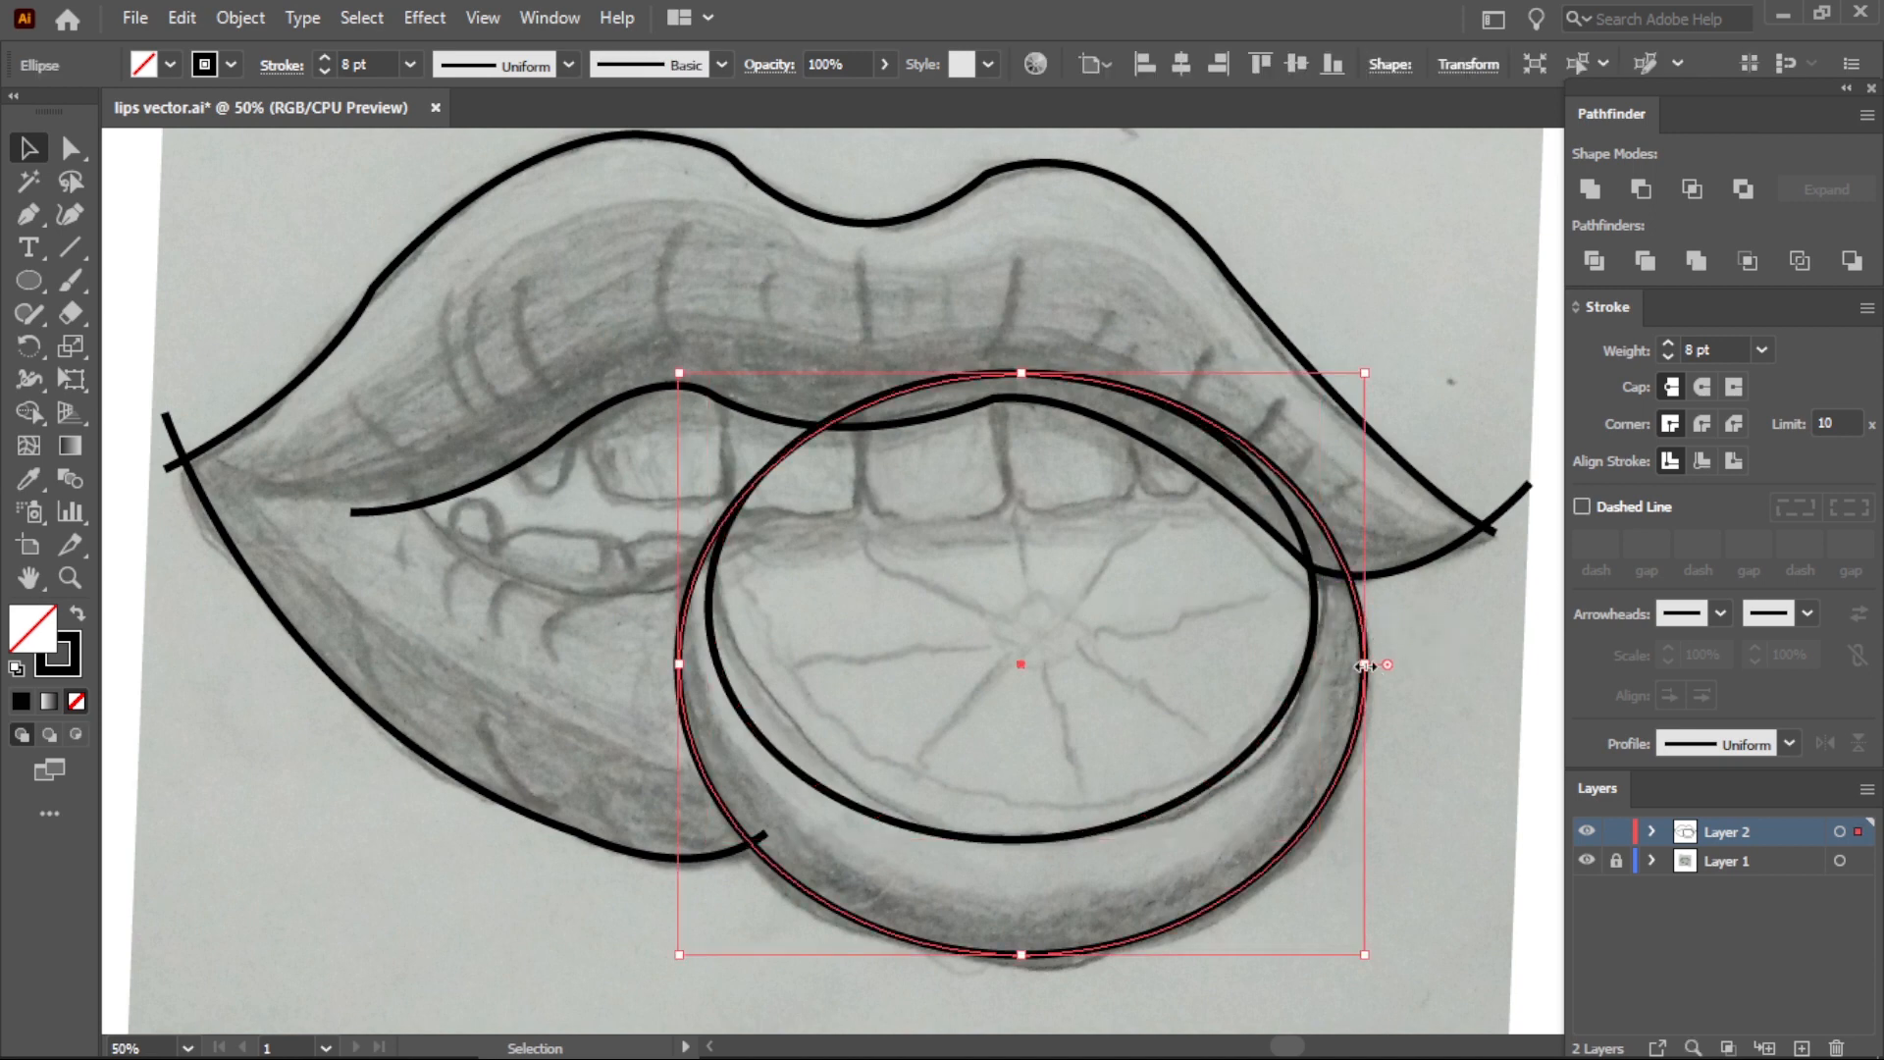
pyautogui.moveTo(1366, 665); pyautogui.dragTo(1337, 664)
pyautogui.click(1440, 647)
# Trace the lower edge of the mouth opening with the Pen tool, from its left corner to inside the lemon ellipse.
pyautogui.scroll(-1, 1432, 652)
pyautogui.scroll(1, 1291, 615)
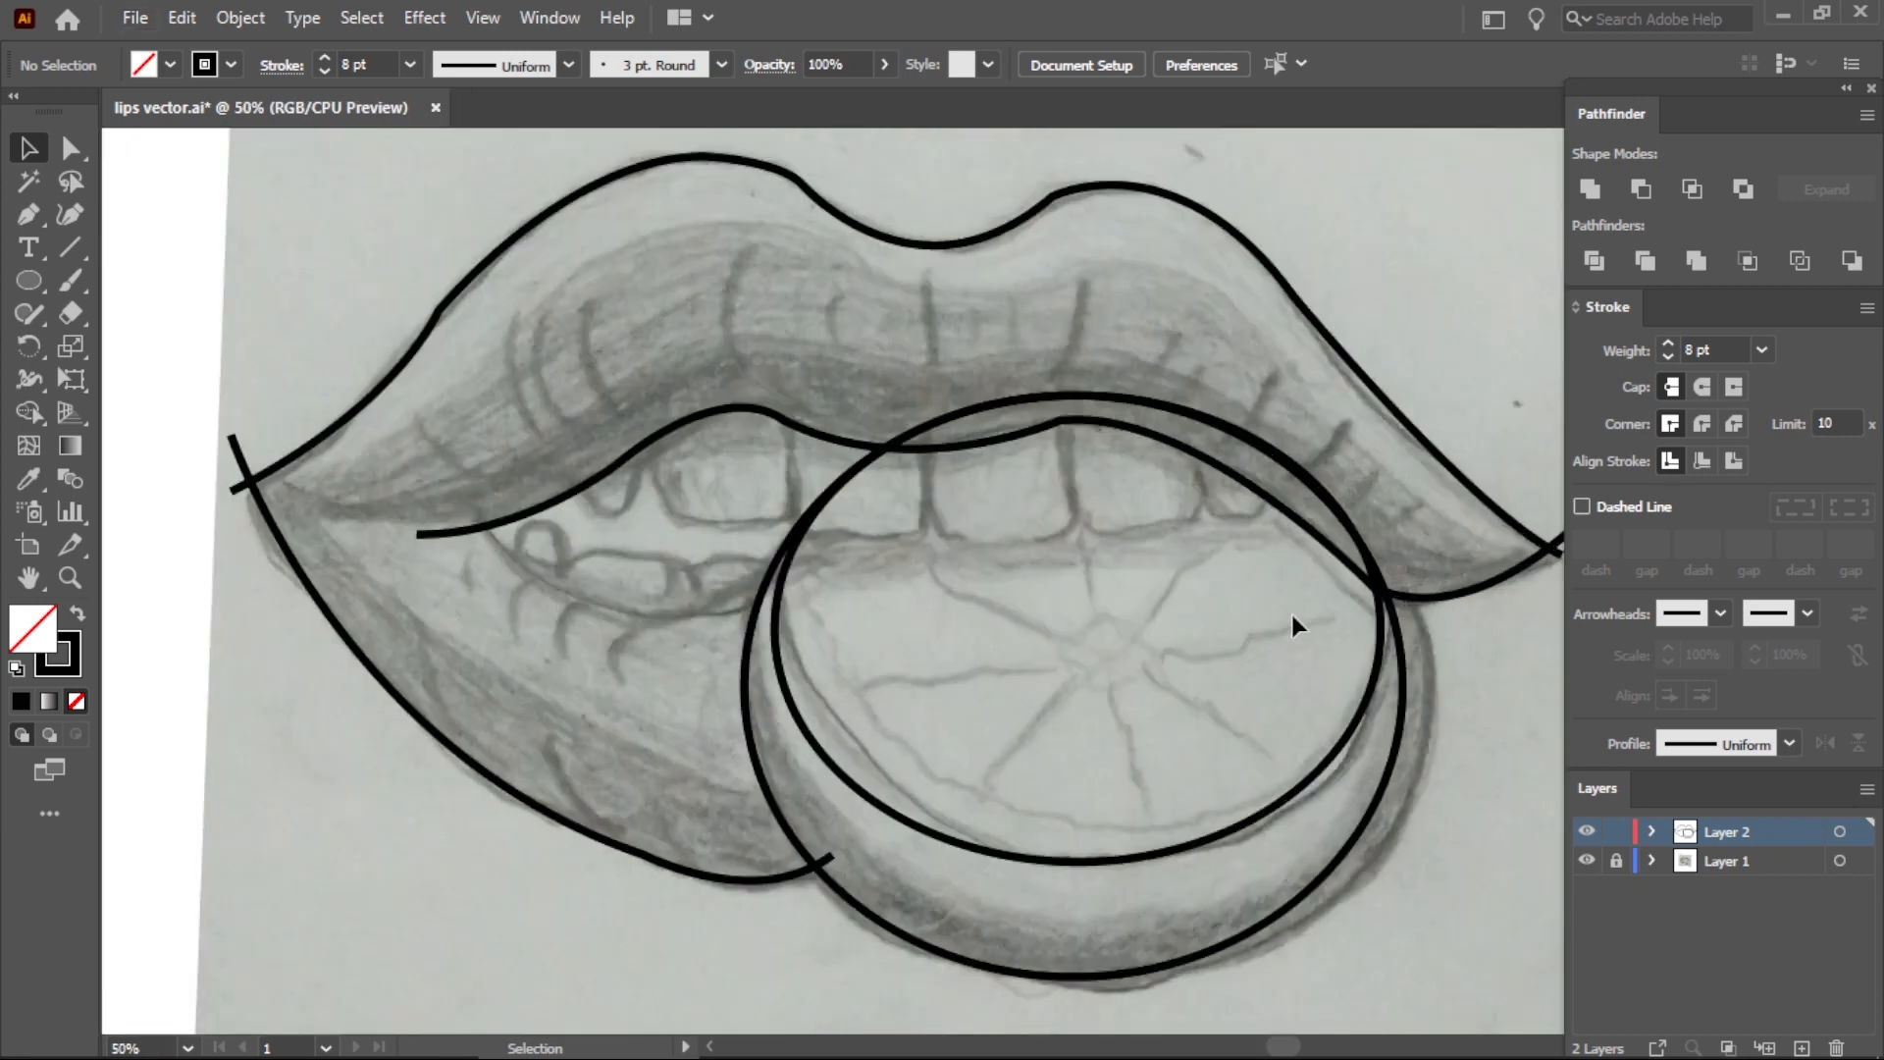
pyautogui.click(476, 504)
pyautogui.moveTo(612, 609); pyautogui.dragTo(708, 632)
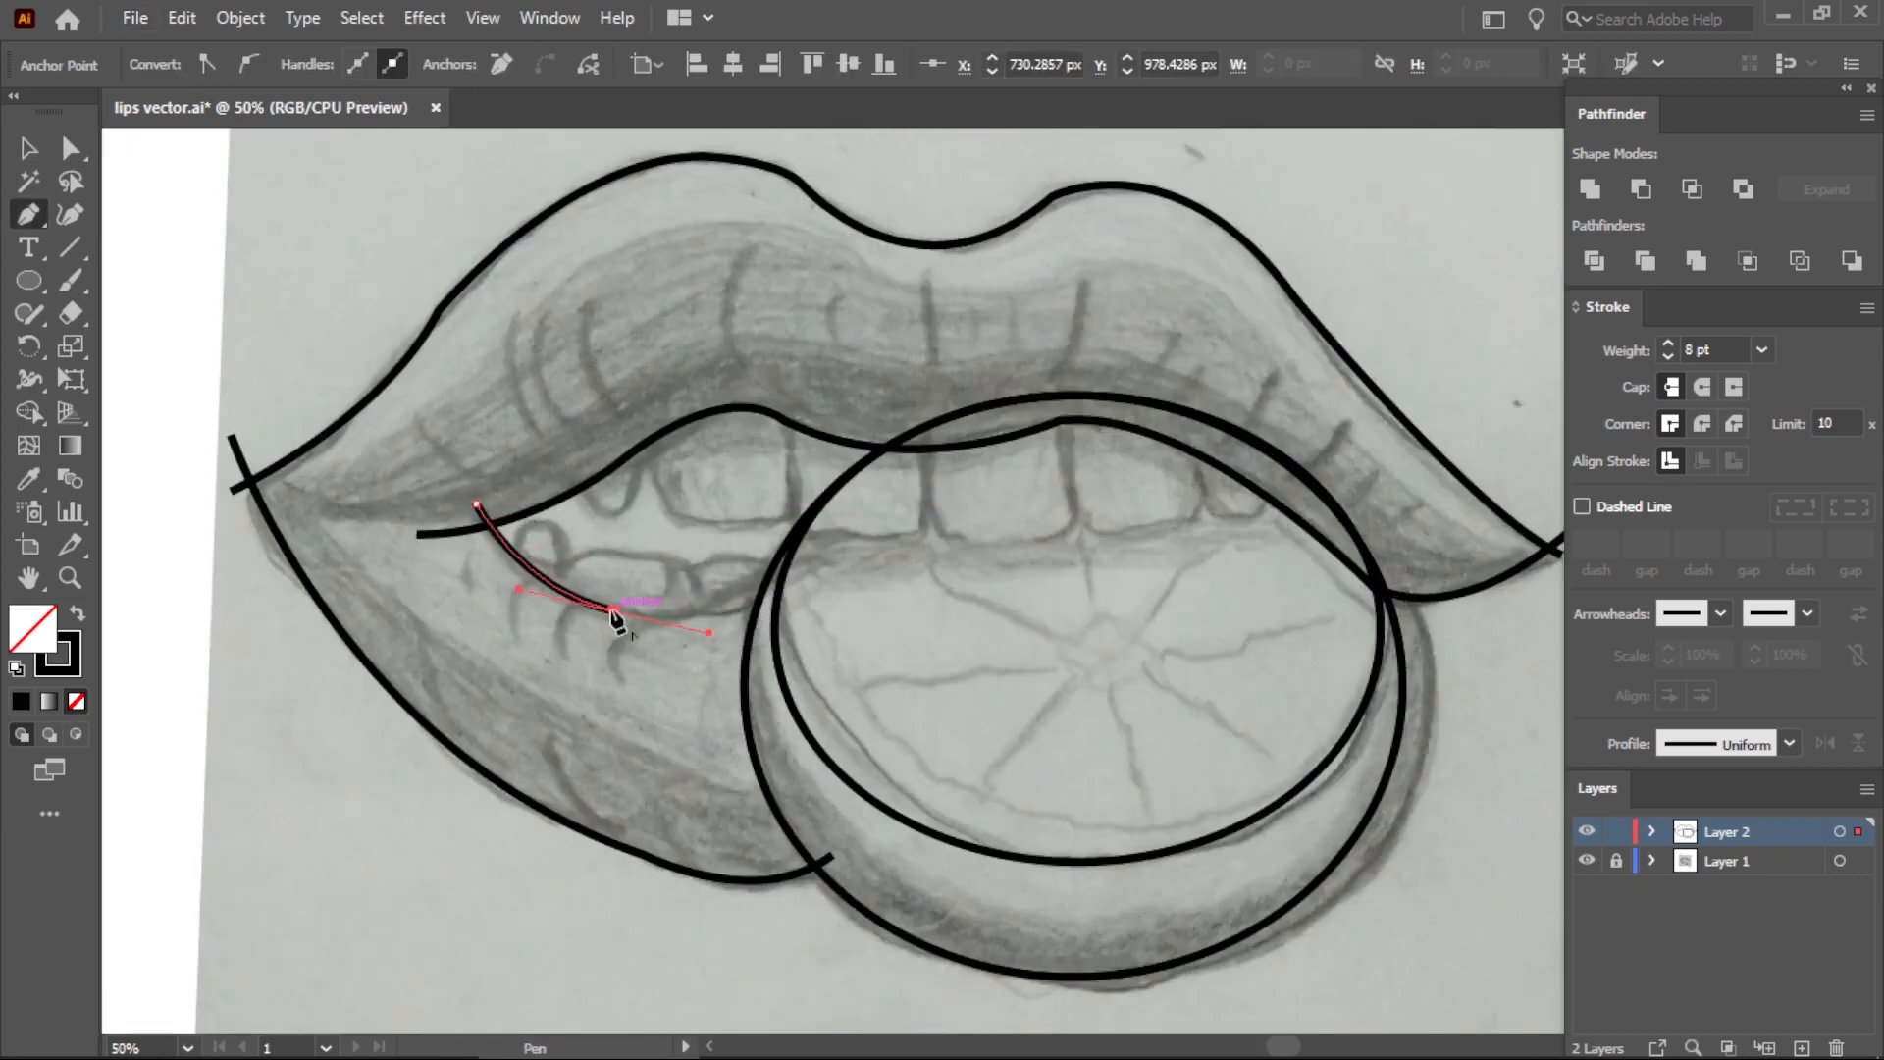
pyautogui.moveTo(822, 558); pyautogui.dragTo(896, 496)
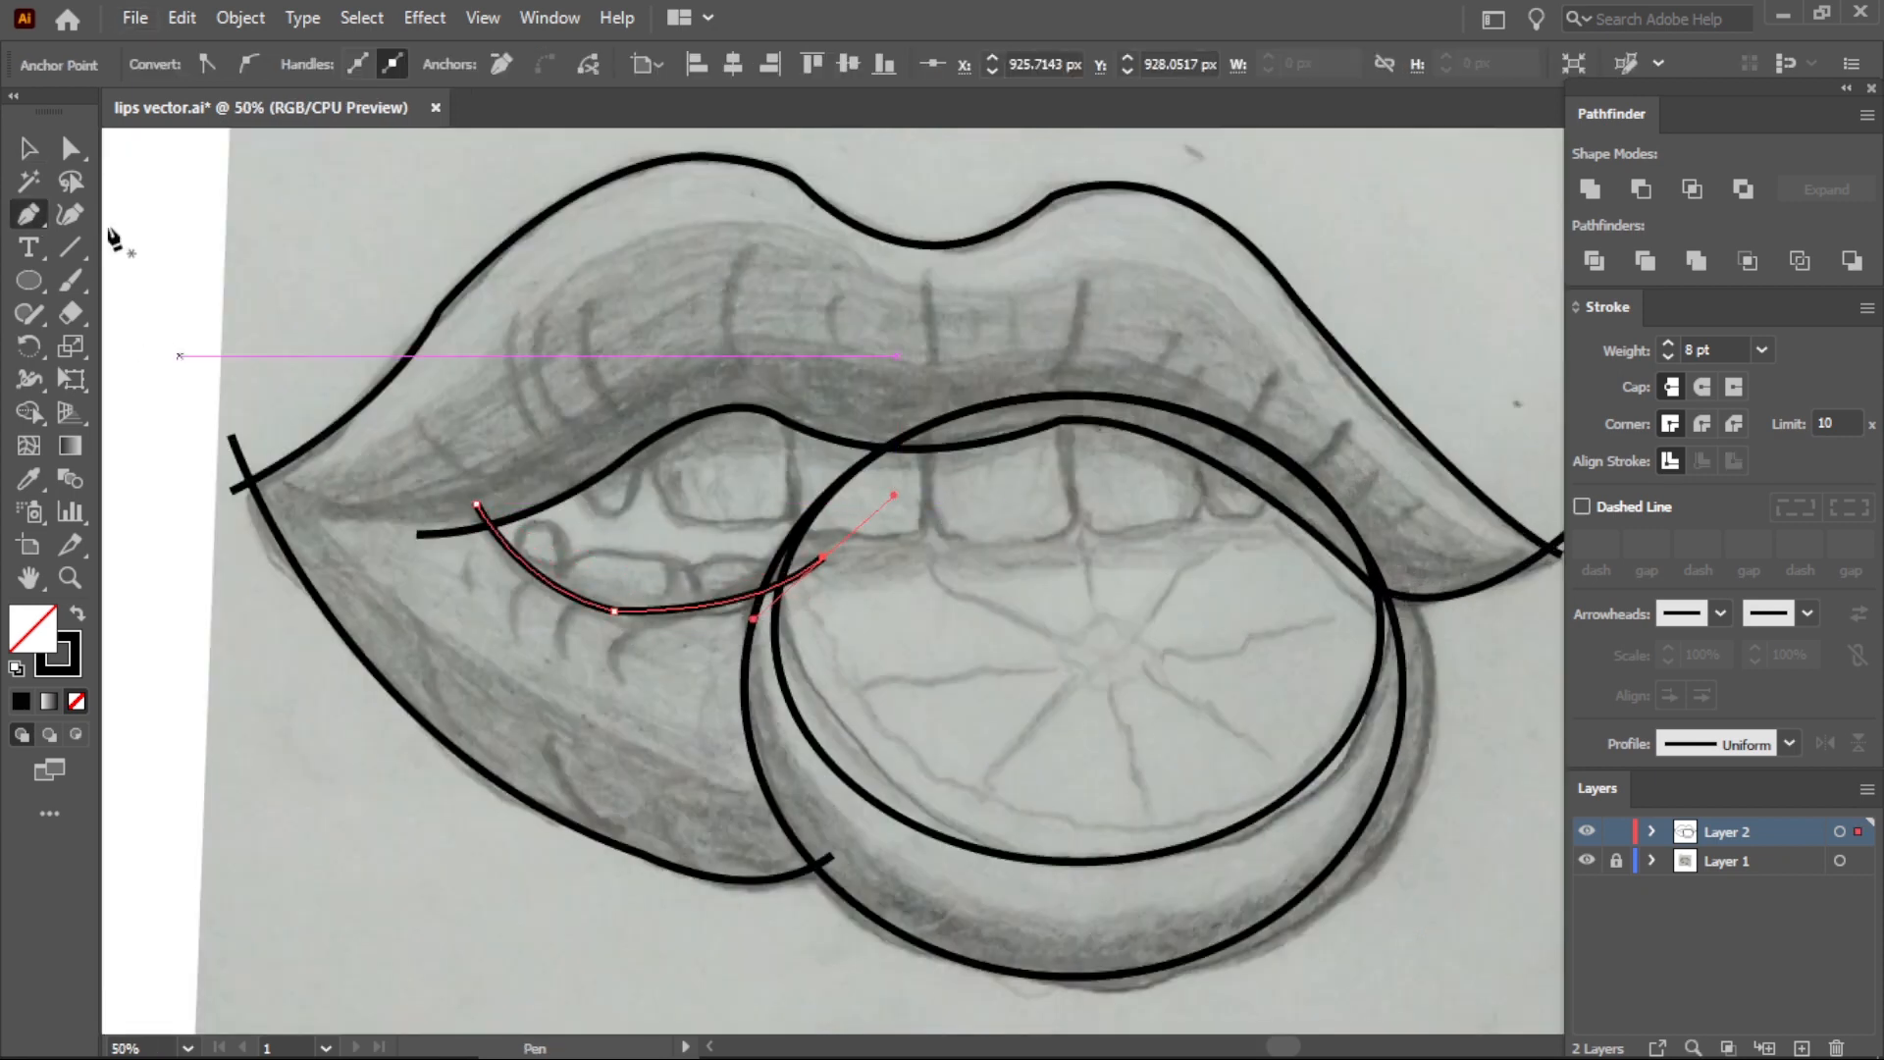
# Trim the overlapping ends of the upper and lower mouth-opening curves at their left corner with Shape Builder.
pyautogui.press('v')
pyautogui.keyDown('shift'); pyautogui.click(627, 462); pyautogui.keyUp('shift')
pyautogui.scroll(1, 448, 532)
pyautogui.click(28, 412)
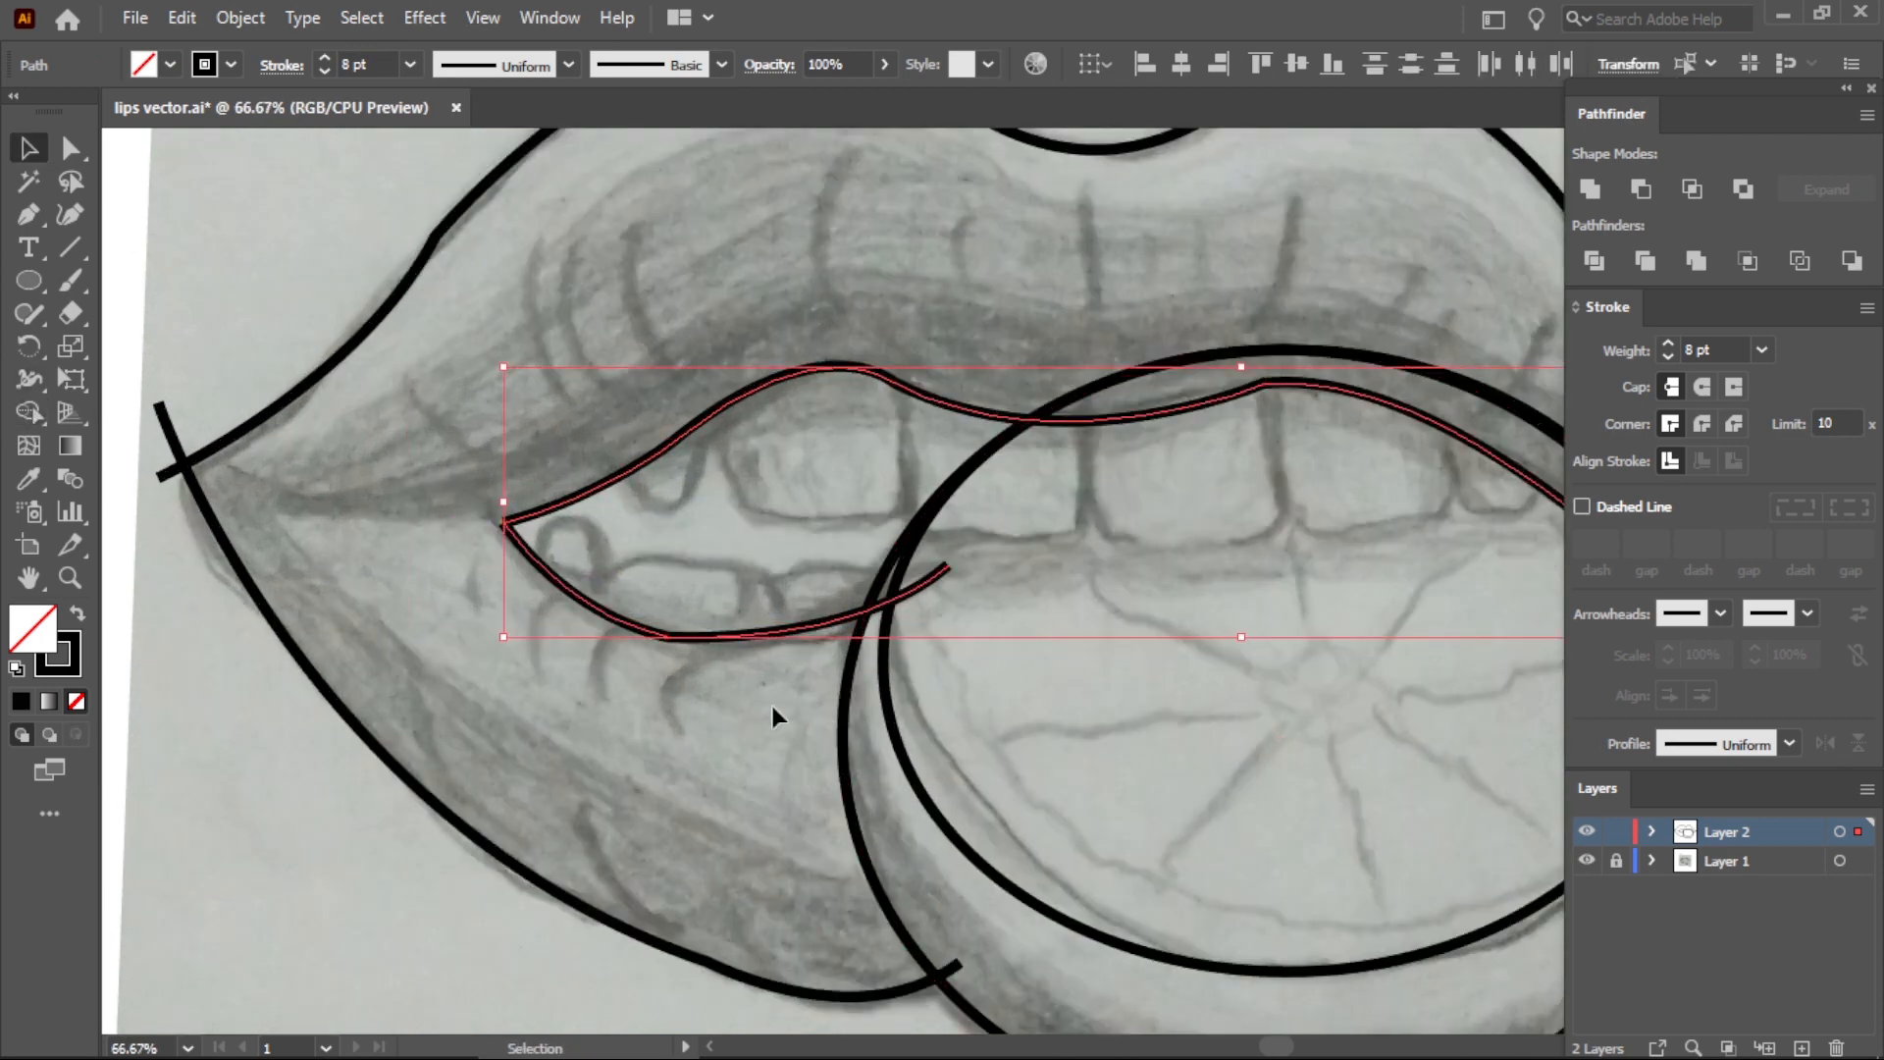
# Trim the end of the lower mouth-opening curve that extends inside the larger ellipse with Shape Builder.
pyautogui.keyDown('shift'); pyautogui.click(842, 708); pyautogui.keyUp('shift')
pyautogui.click(27, 412)
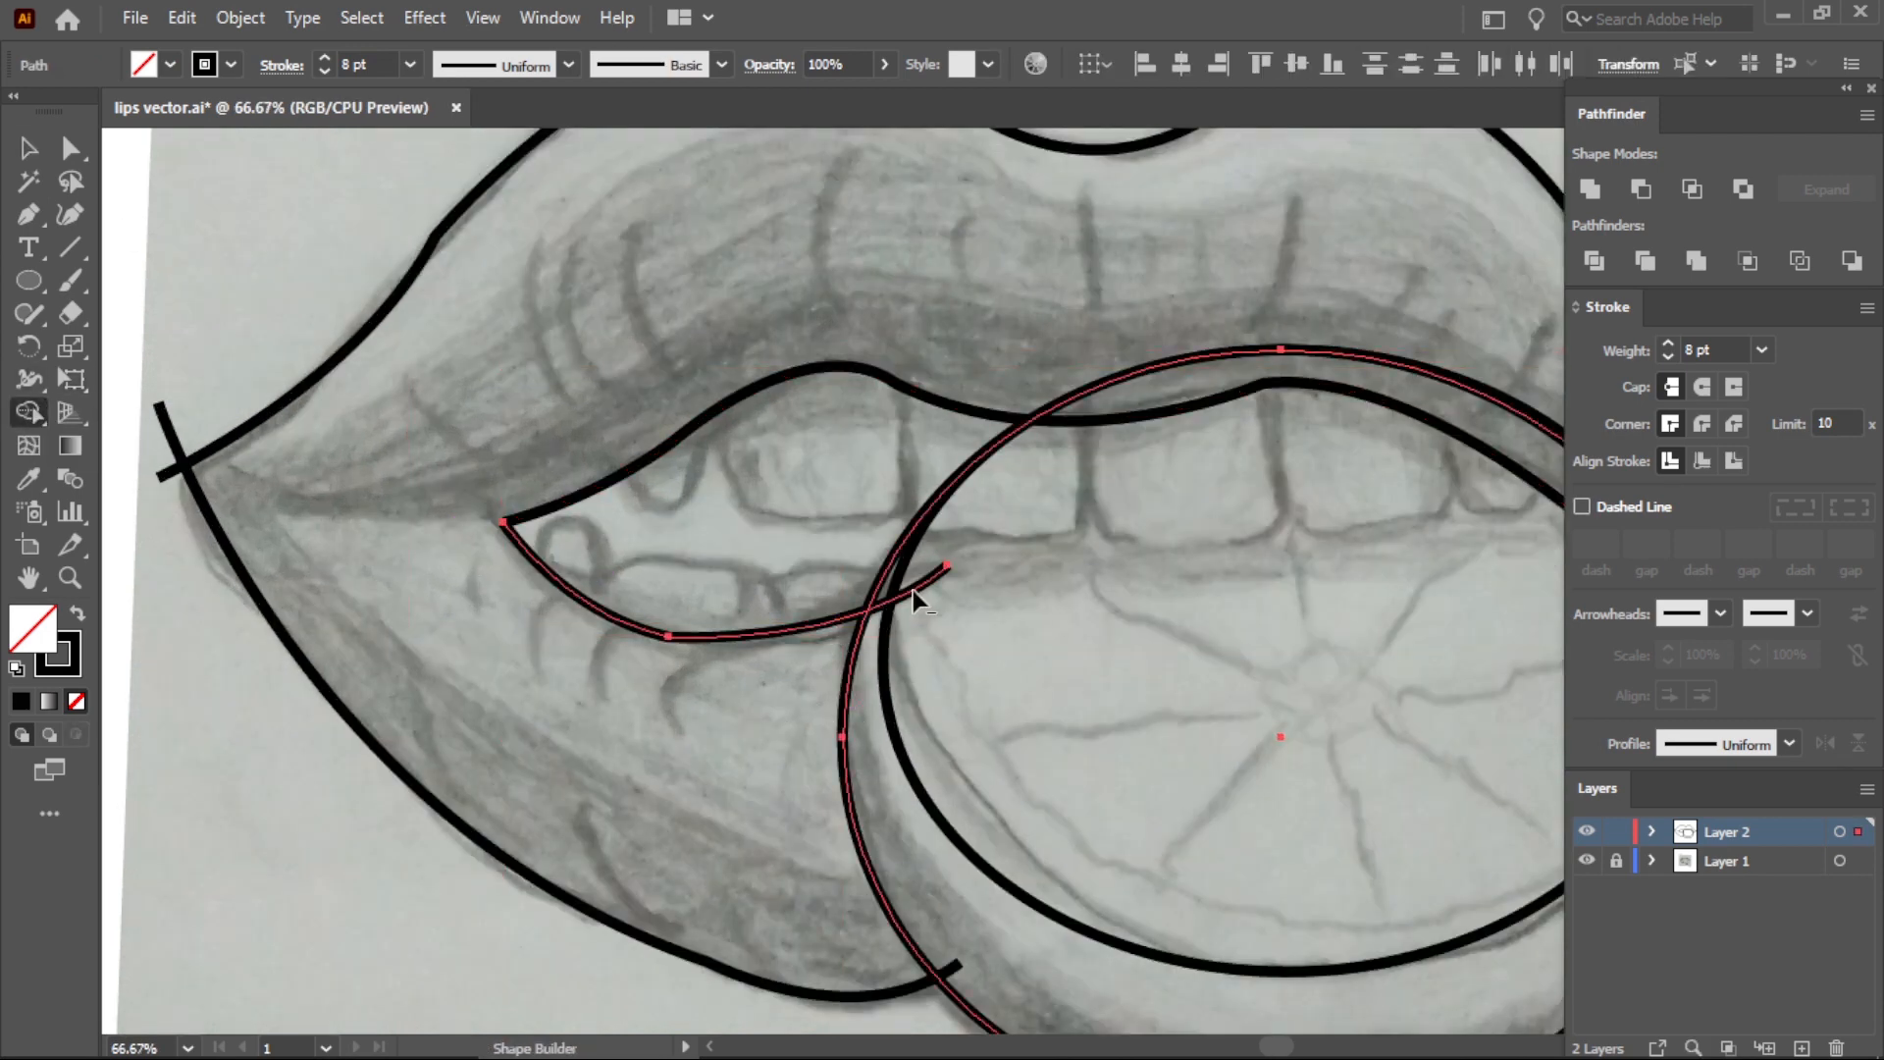
pyautogui.scroll(1, 928, 593)
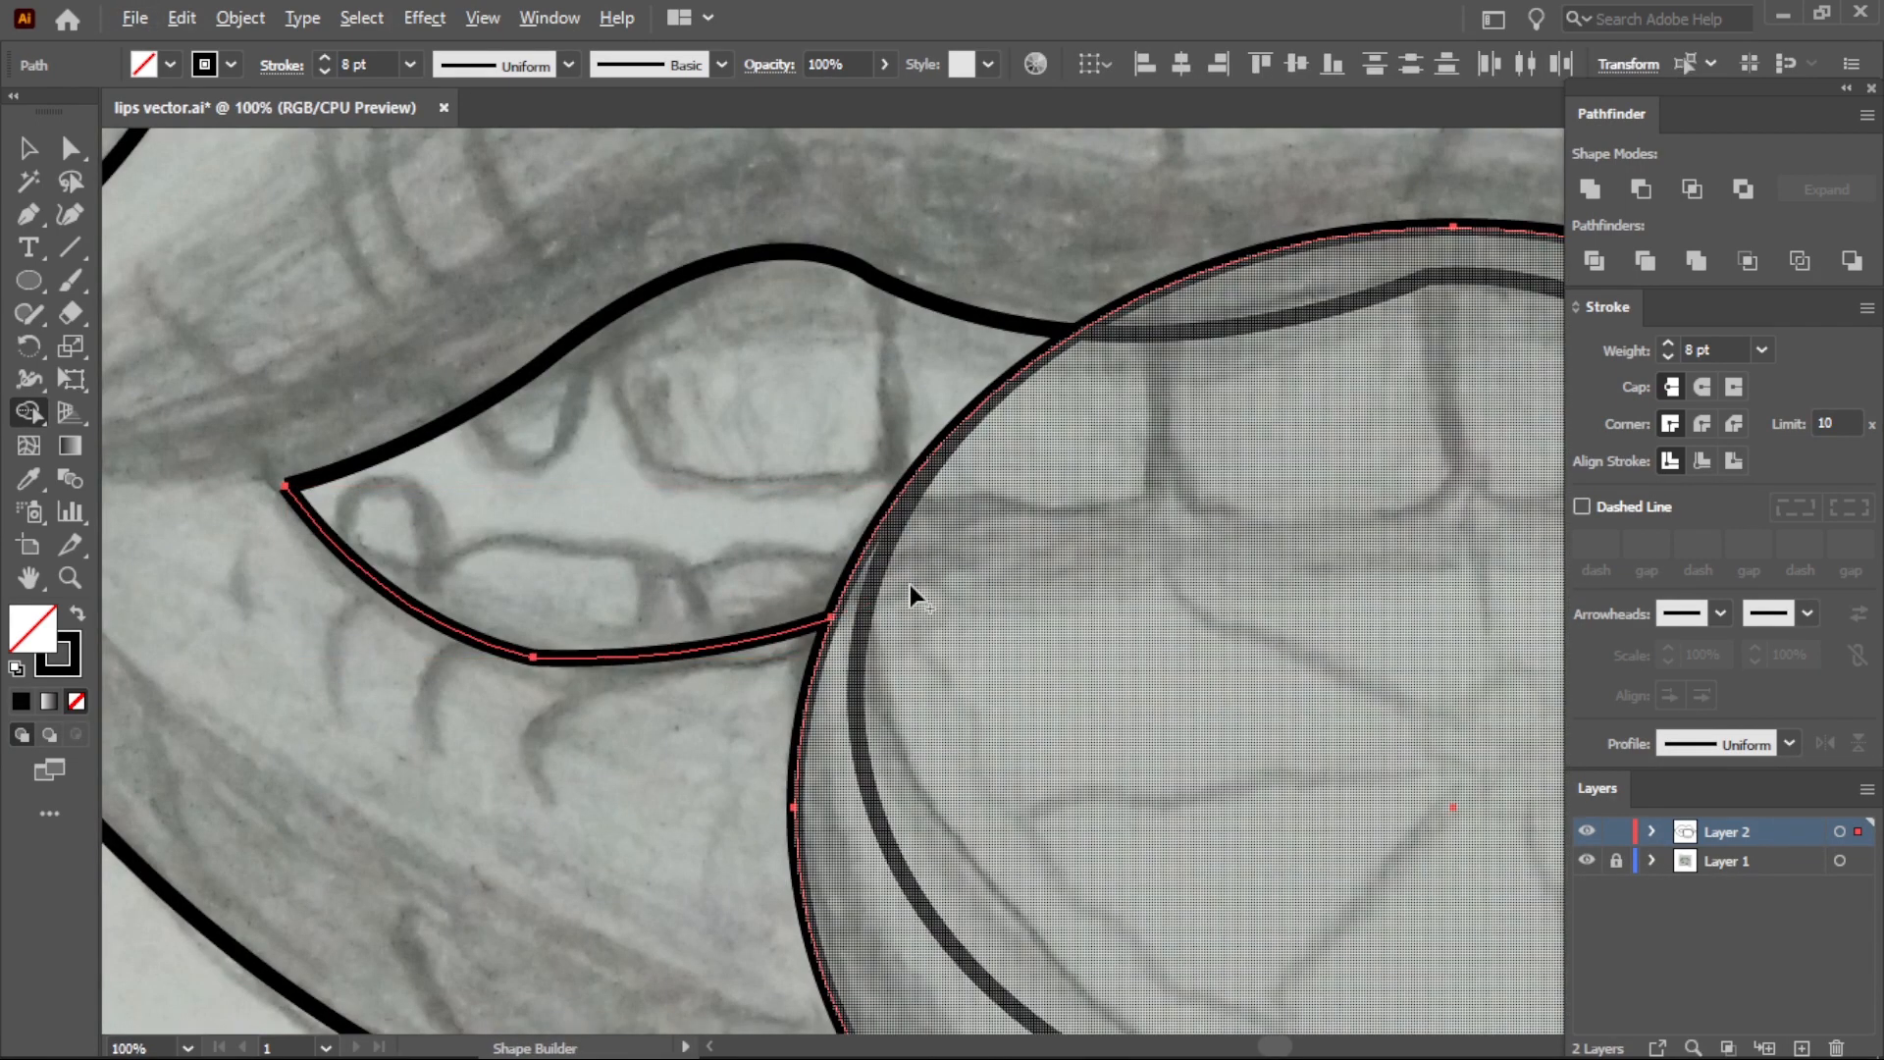
# Remove the part of the larger ellipse above the upper lip's lower edge with Shape Builder.
pyautogui.scroll(-2, 910, 585)
pyautogui.press('v')
pyautogui.hotkey('ctrl', 'shift', 'a')
pyautogui.click(1172, 451)
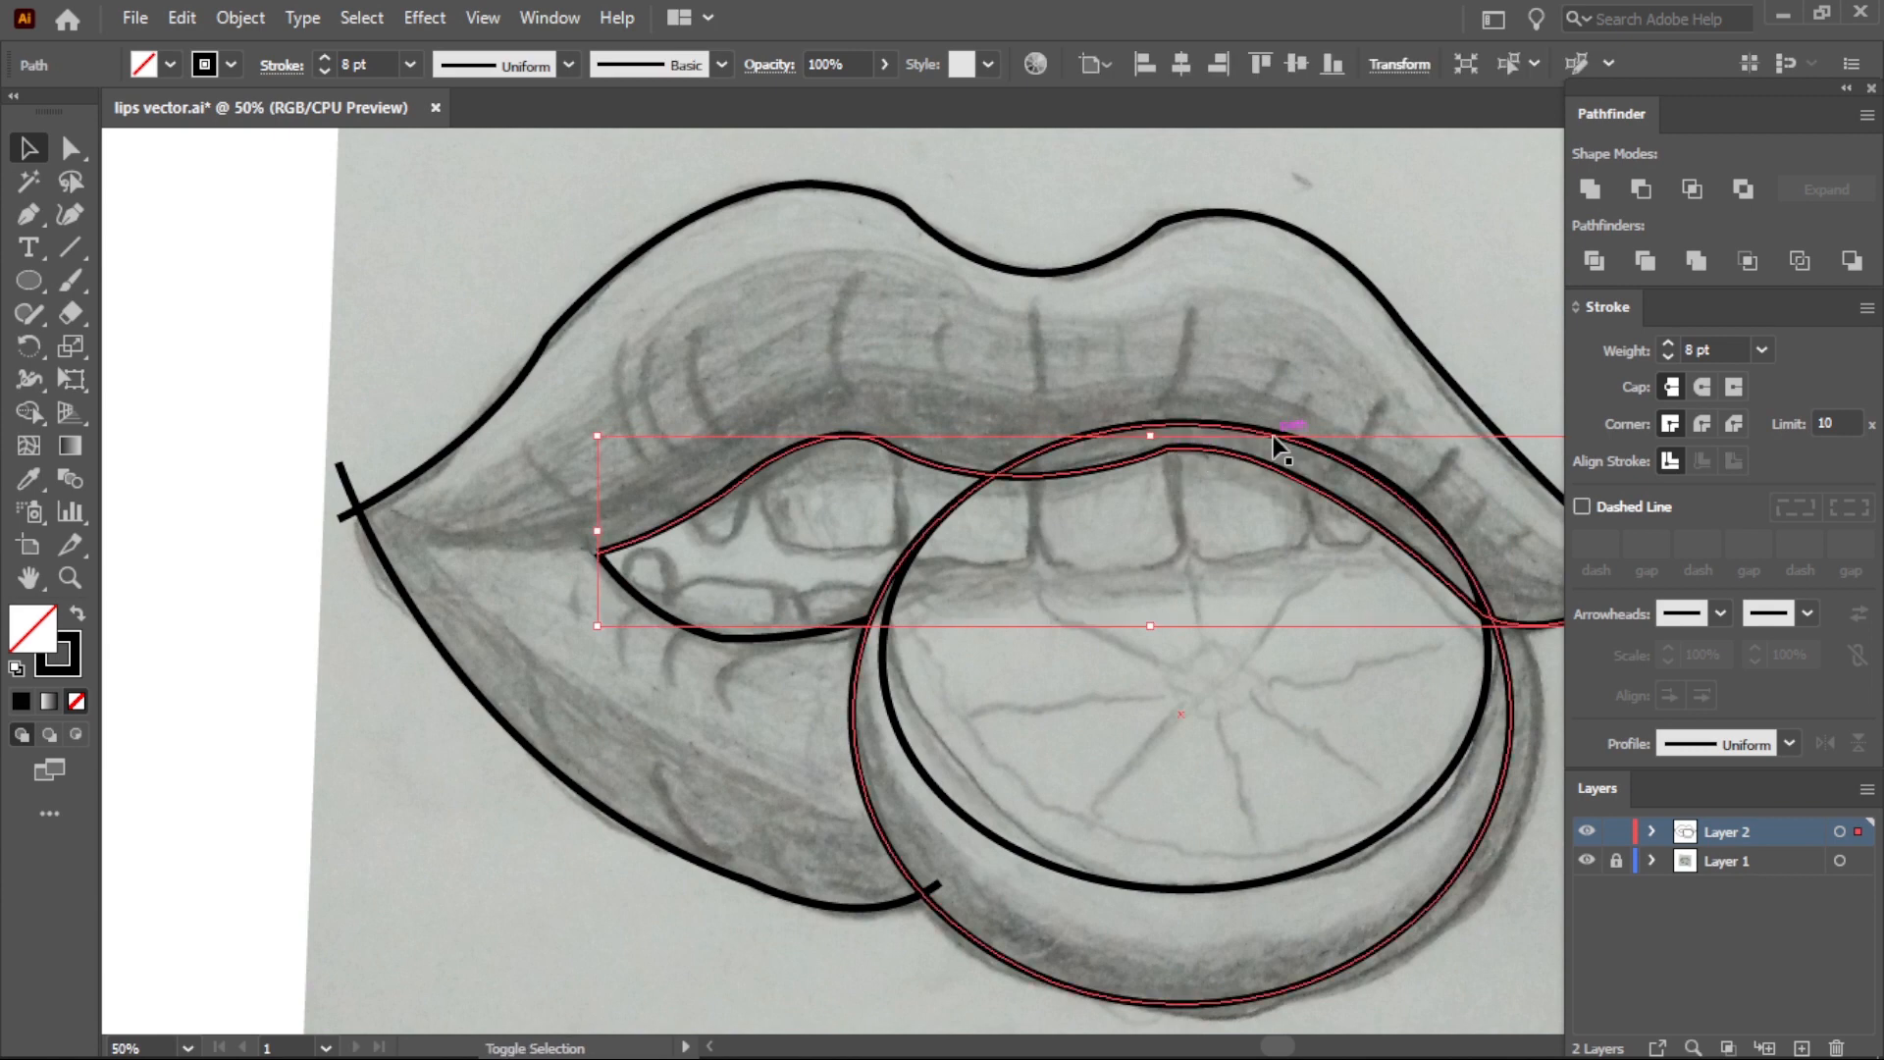
pyautogui.click(31, 414)
pyautogui.keyDown('alt'); pyautogui.click(1187, 426); pyautogui.keyUp('alt')
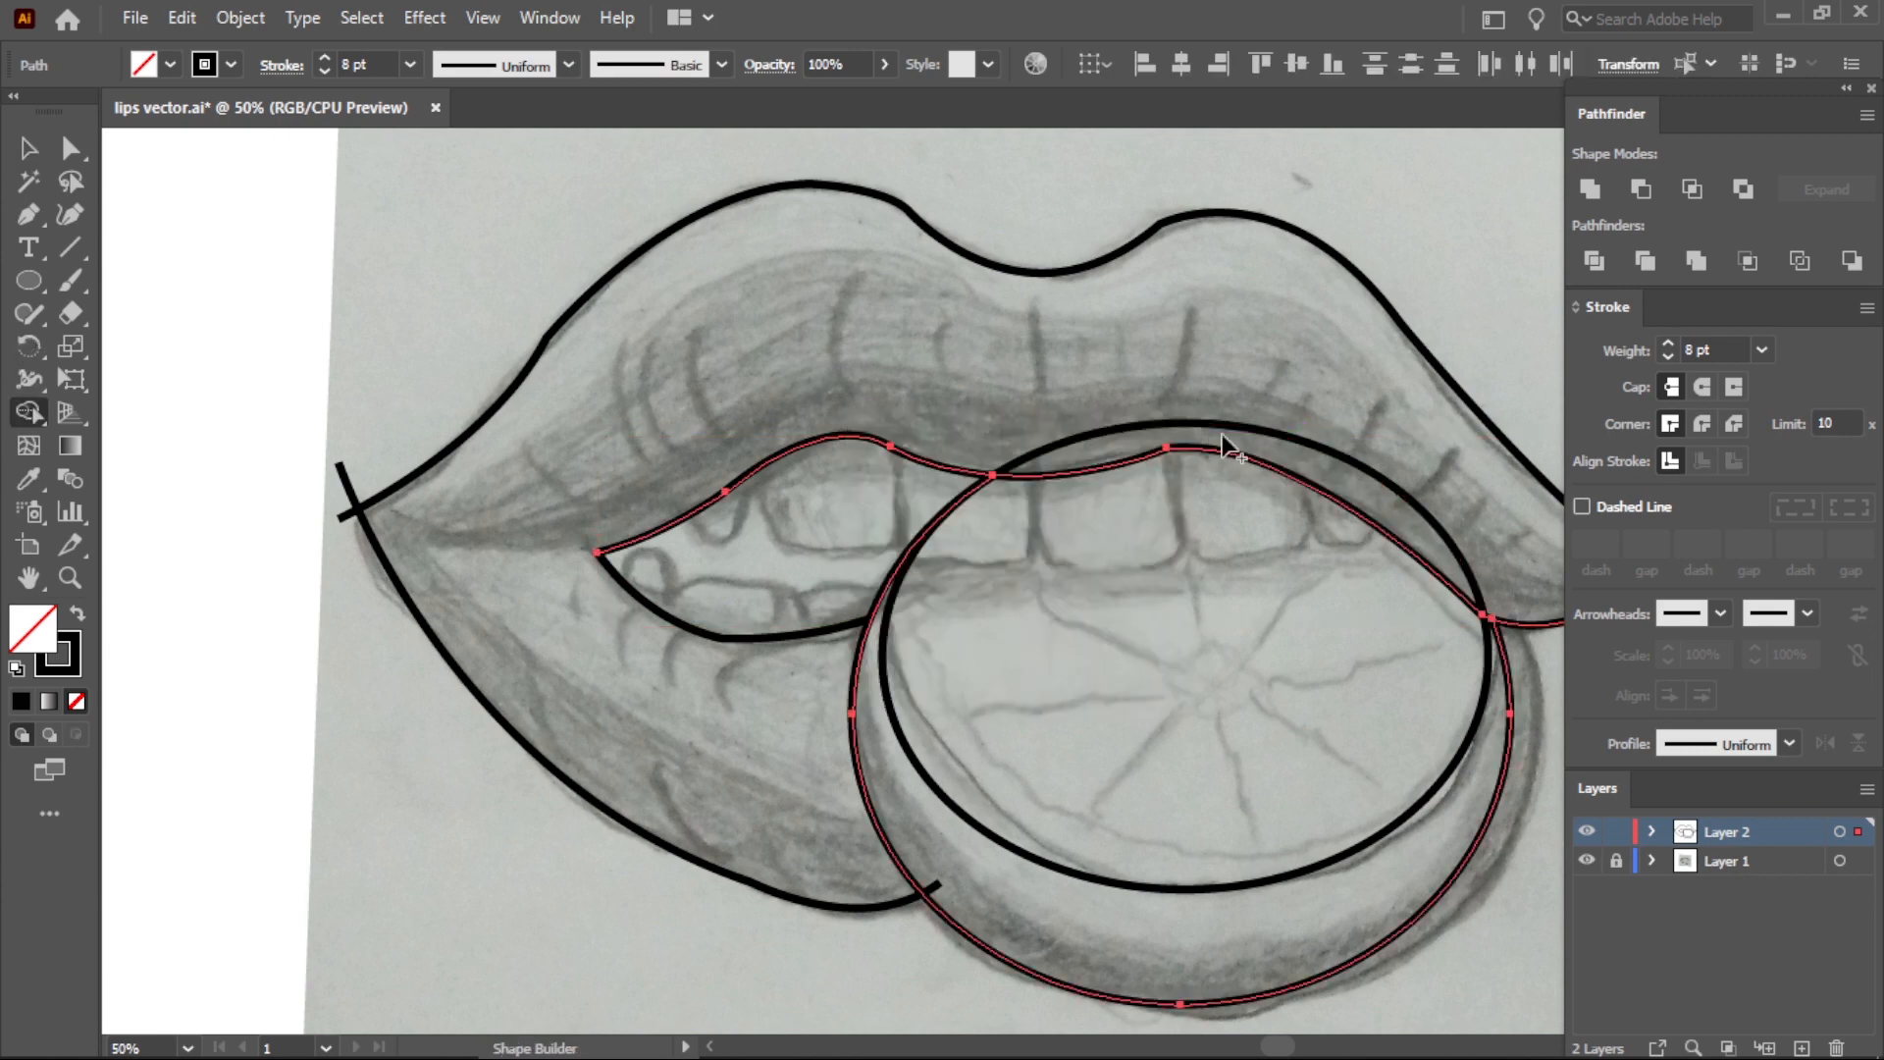
# Remove the part of the lemon ellipse above the upper lip's lower edge with Shape Builder.
pyautogui.click(30, 148)
pyautogui.click(471, 291)
pyautogui.scroll(1, 1419, 465)
pyautogui.click(1356, 546)
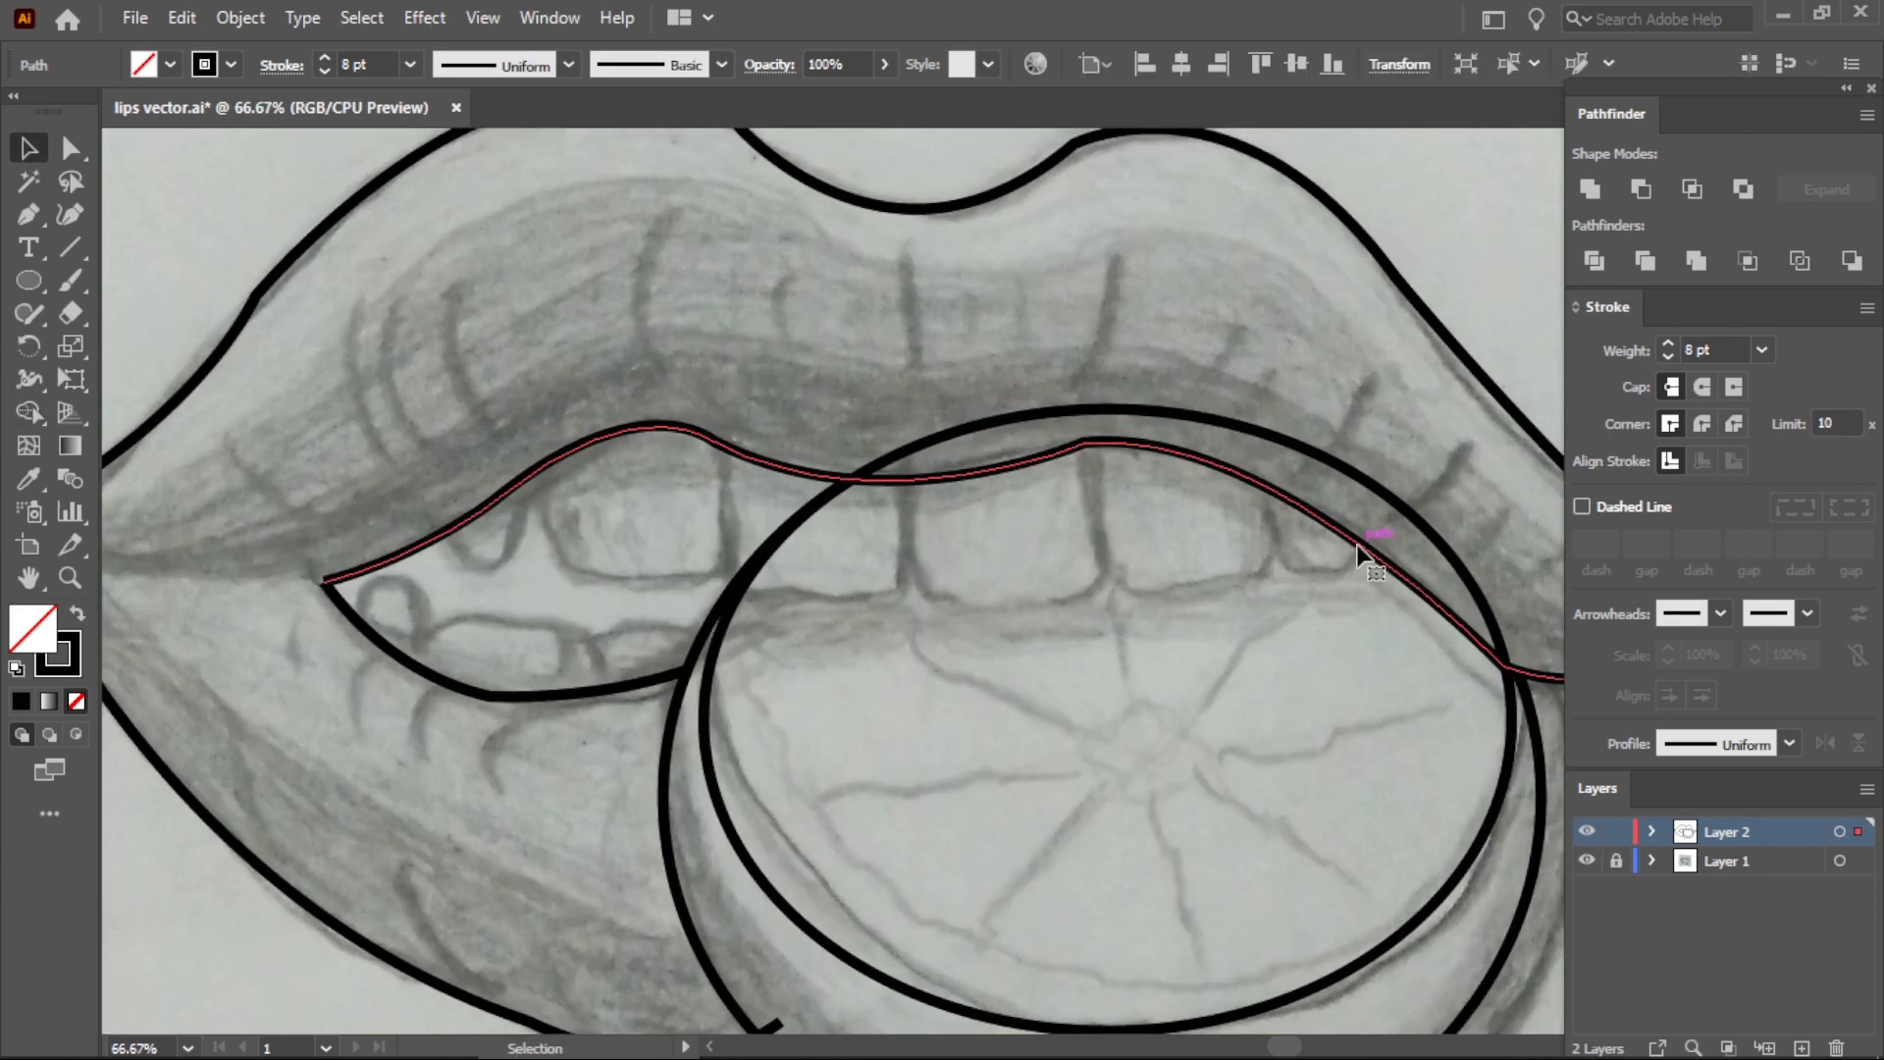
pyautogui.keyDown('shift'); pyautogui.click(1386, 493); pyautogui.keyUp('shift')
pyautogui.click(32, 414)
pyautogui.keyDown('alt'); pyautogui.click(1291, 444); pyautogui.keyUp('alt')
pyautogui.scroll(-2, 1022, 534)
pyautogui.click(29, 148)
pyautogui.click(432, 265)
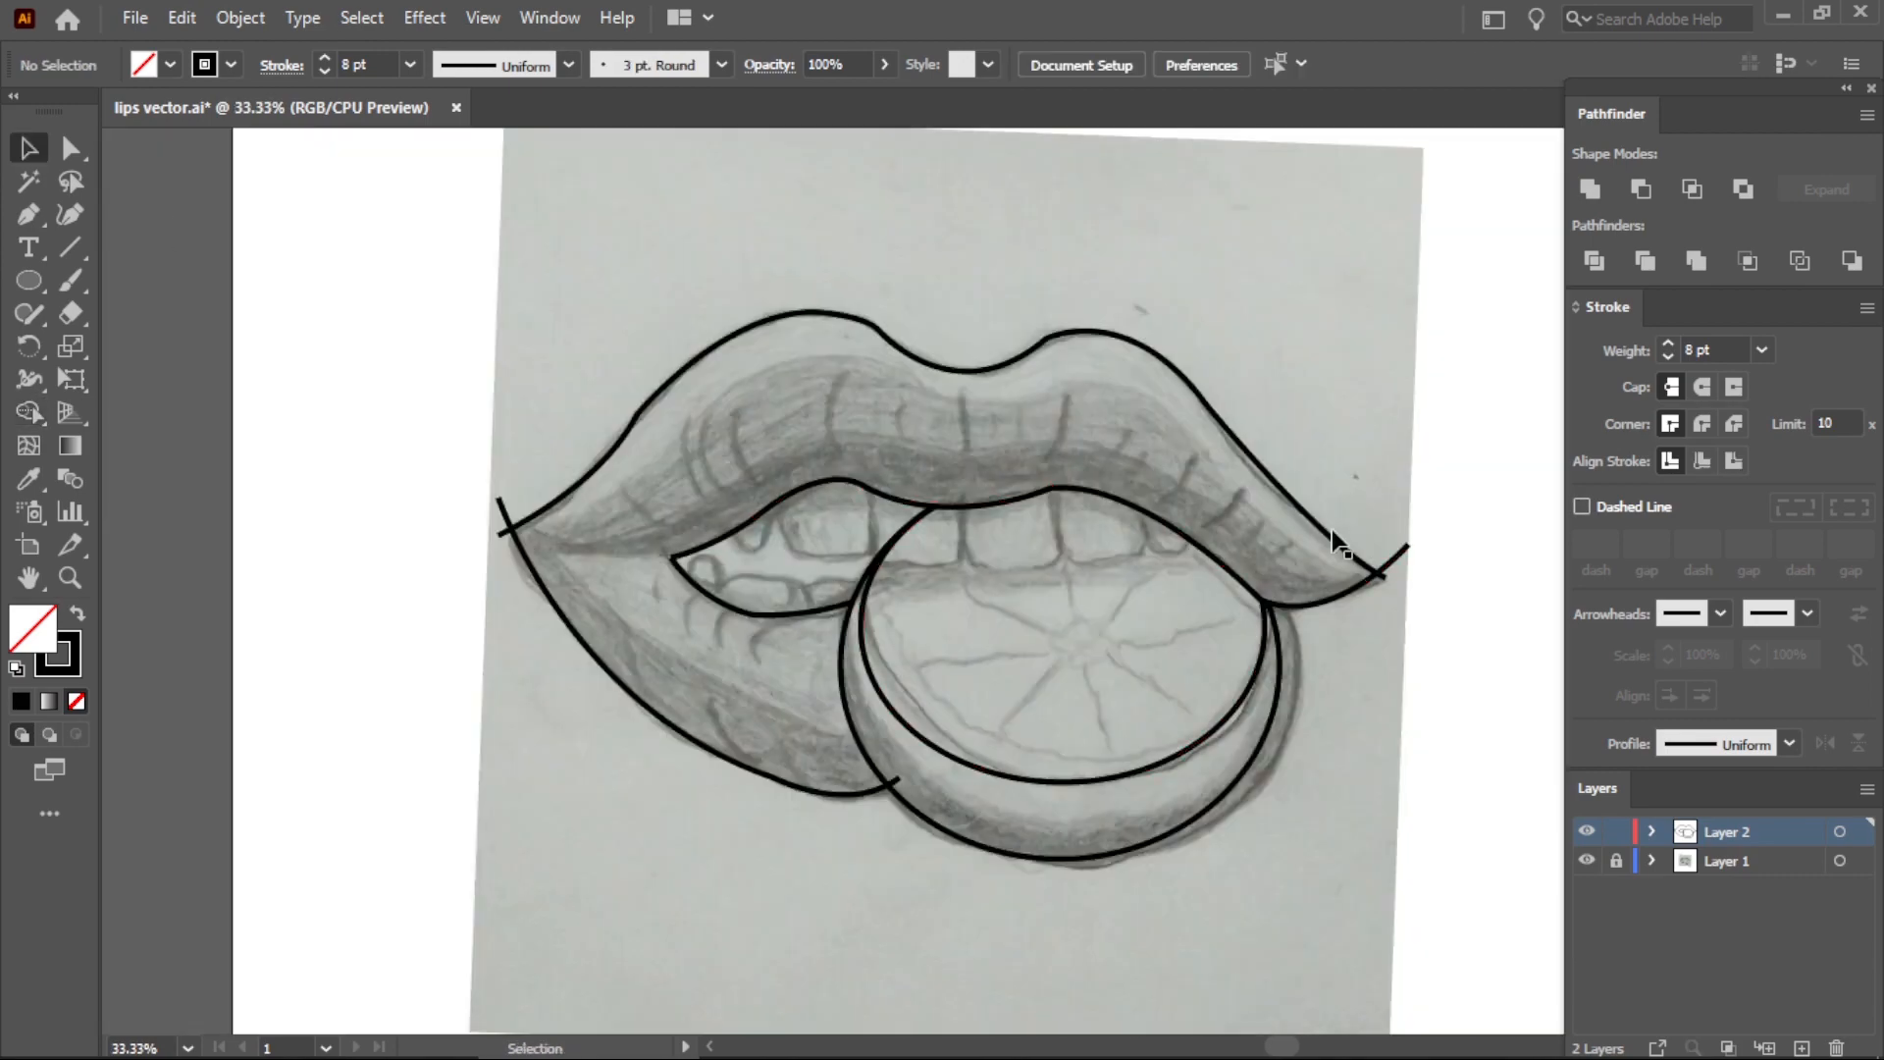
# Trim the crossing line ends at the right corner of the upper lip with Shape Builder.
pyautogui.click(1335, 532)
pyautogui.keyDown('shift'); pyautogui.click(1366, 583); pyautogui.keyUp('shift')
pyautogui.hotkey('shift', 'm')
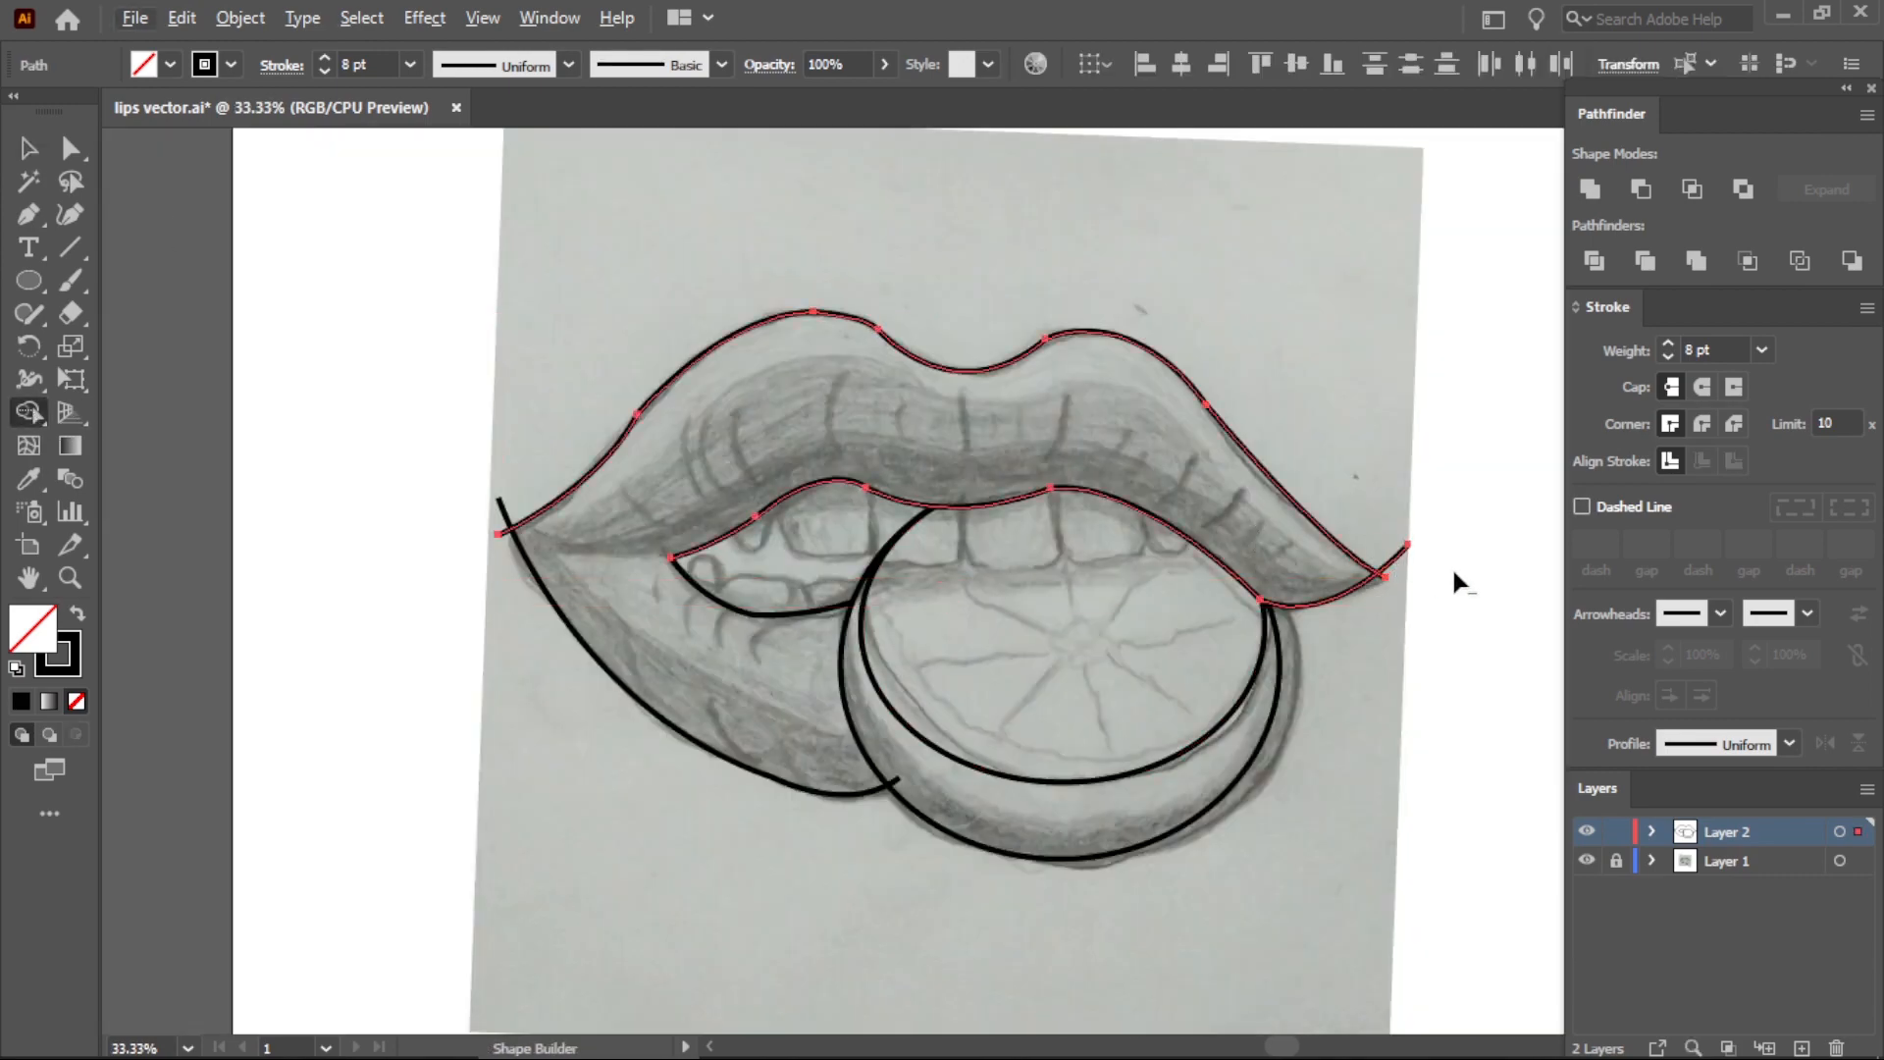
pyautogui.scroll(4, 1432, 563)
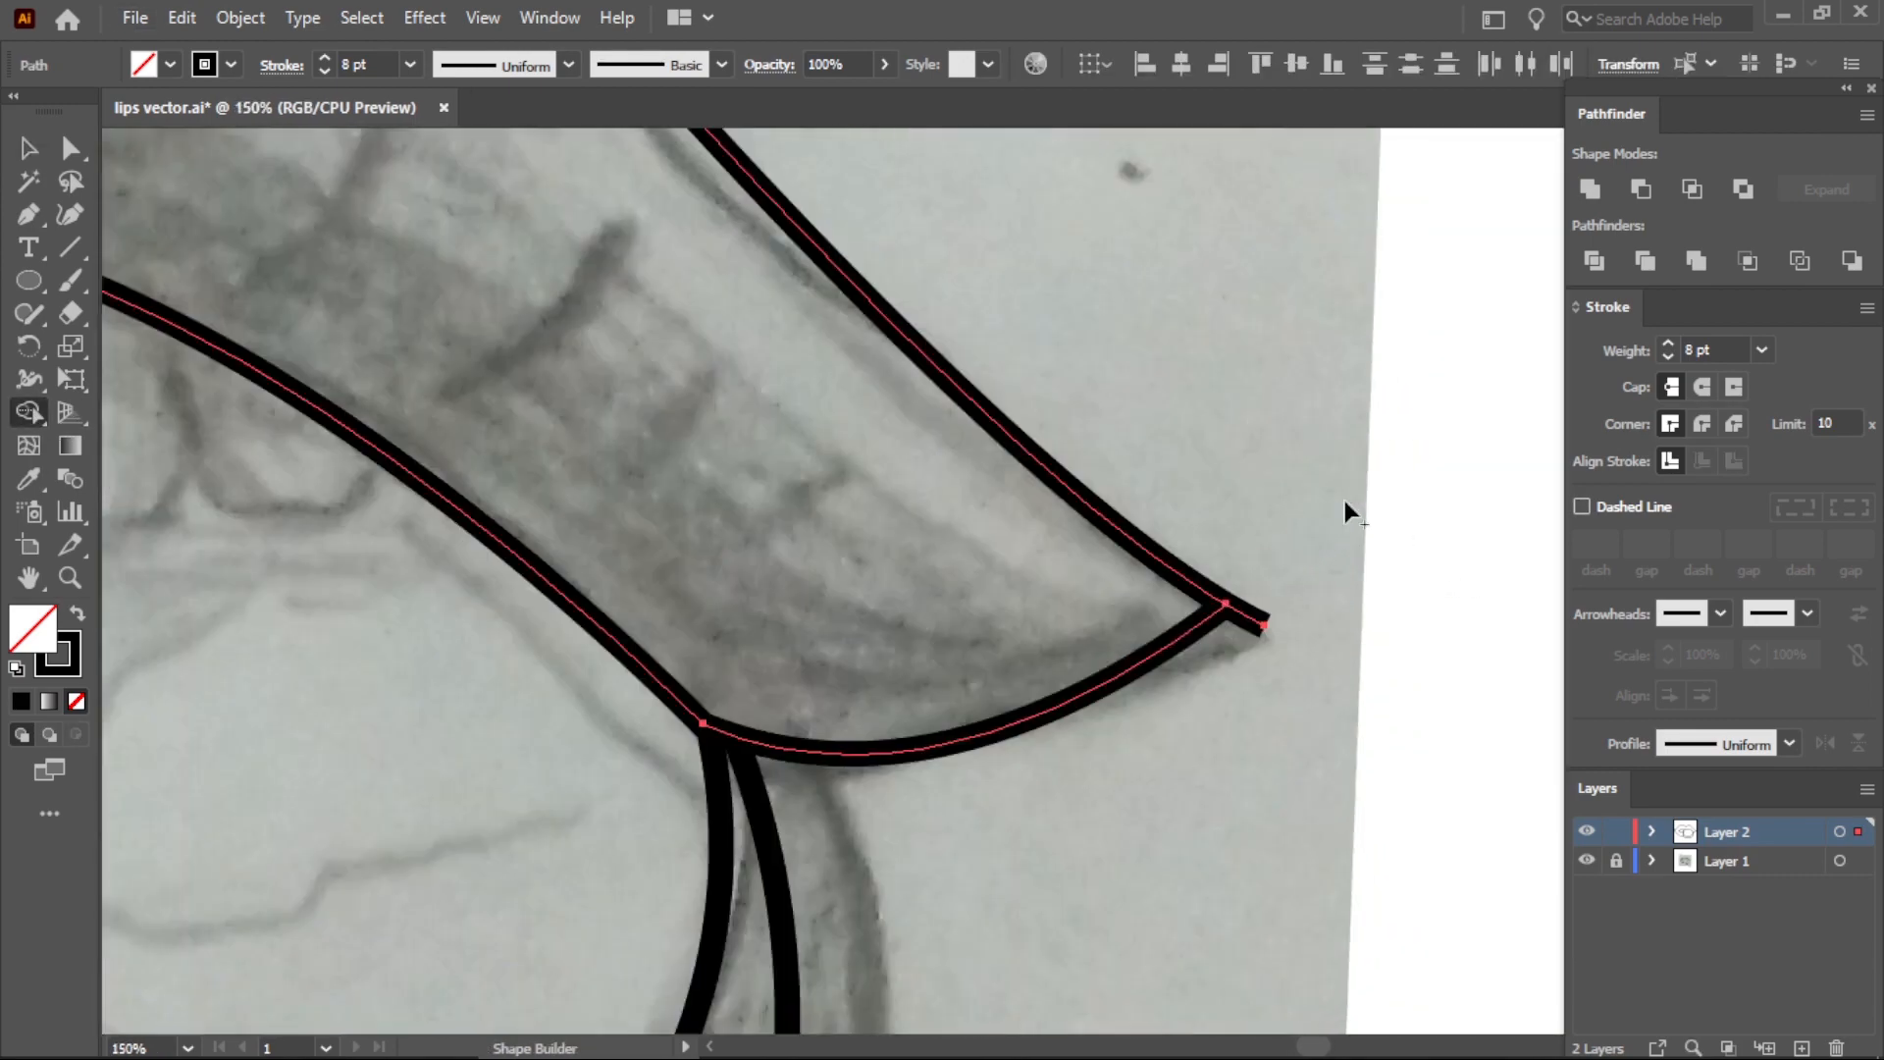
pyautogui.scroll(-3, 1293, 603)
pyautogui.scroll(5, 1333, 583)
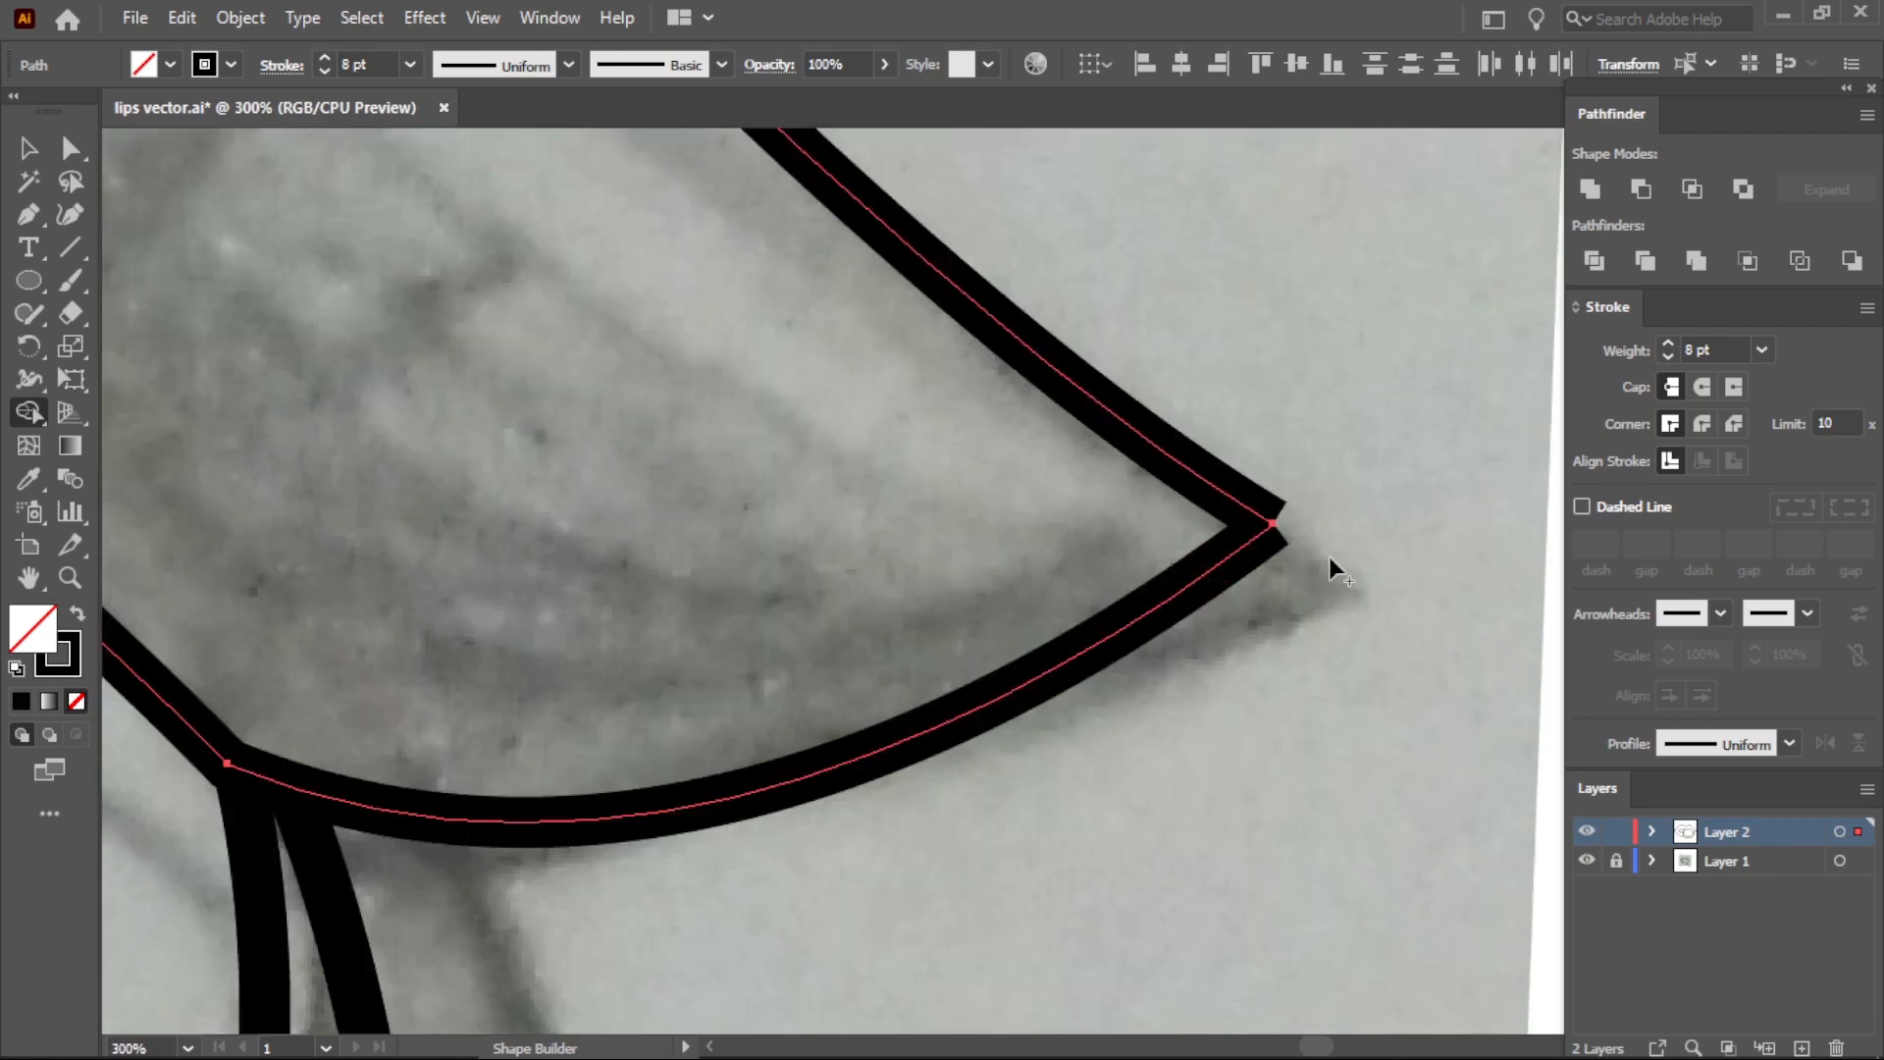
pyautogui.scroll(-6, 1334, 573)
# Trim the crossing ends of the upper and lower lip outlines at the left corner of the mouth with Shape Builder.
pyautogui.press('v')
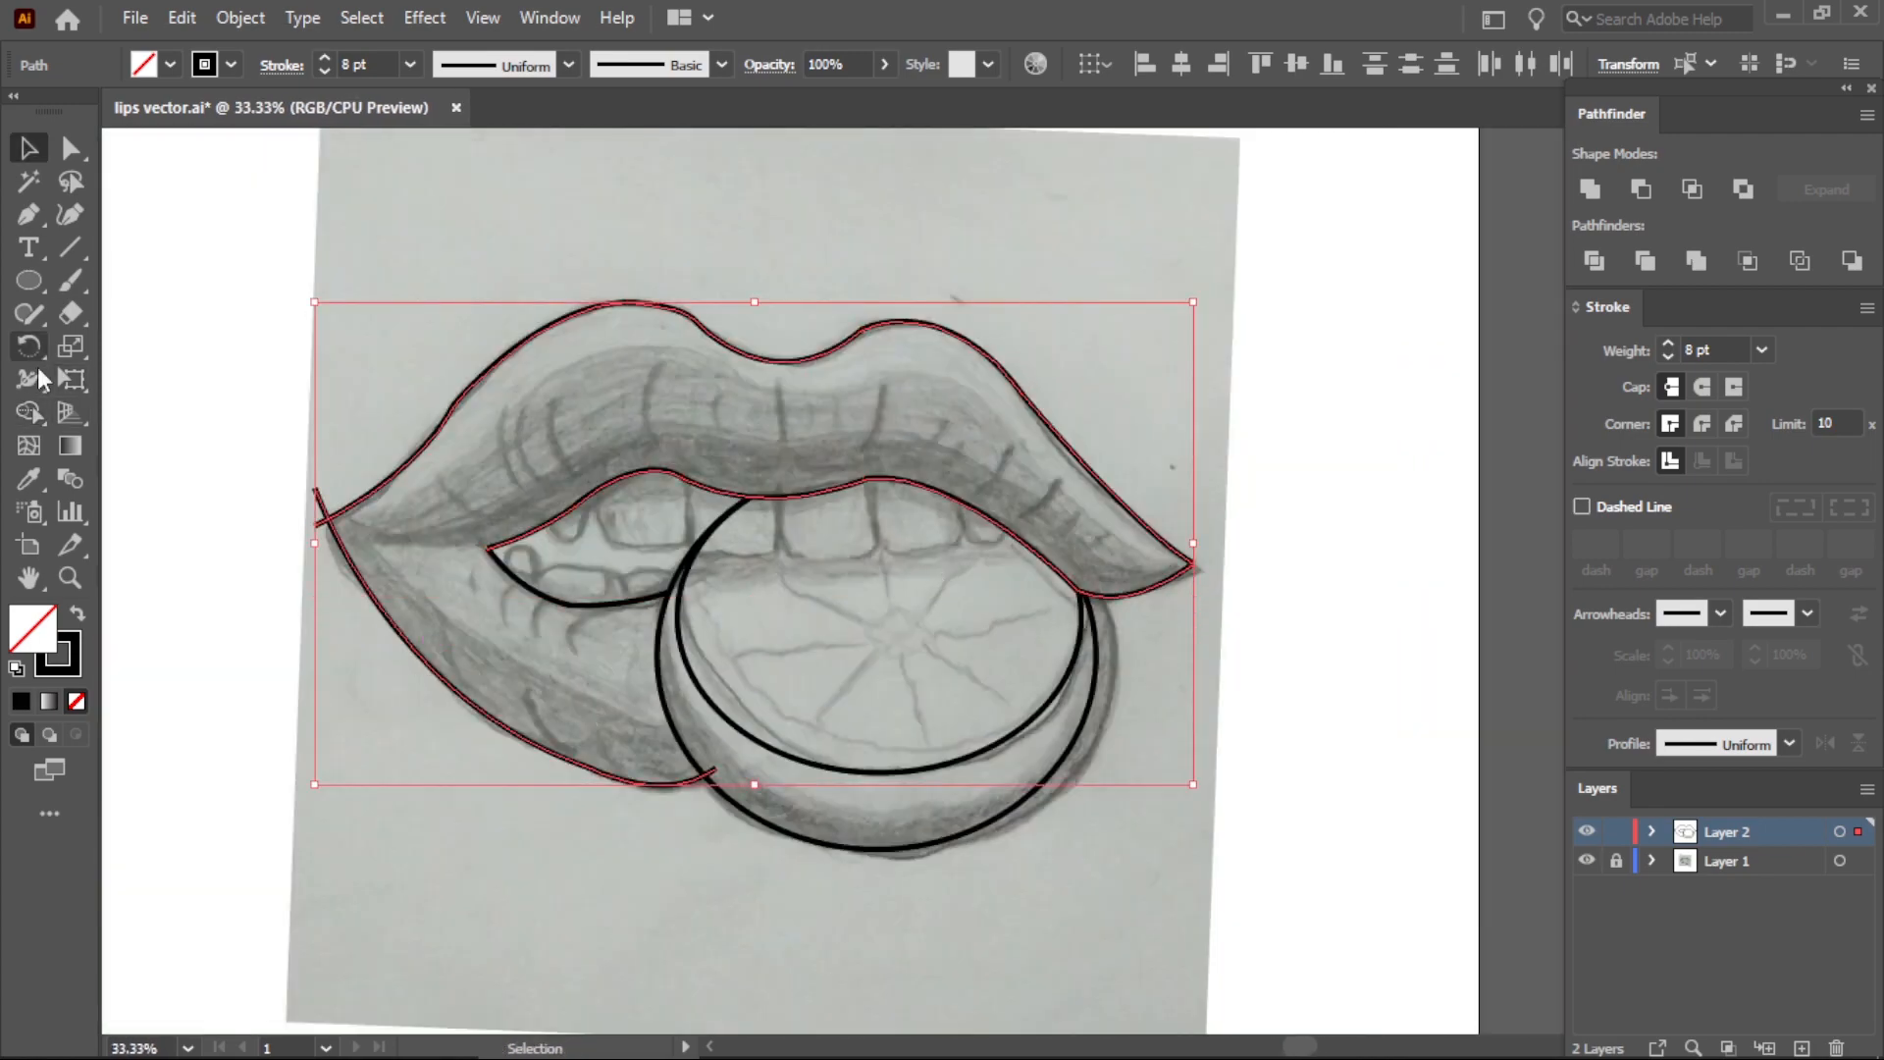
pyautogui.click(28, 413)
pyautogui.scroll(4, 319, 510)
pyautogui.keyDown('alt'); pyautogui.click(343, 539); pyautogui.keyUp('alt')
pyautogui.keyDown('alt'); pyautogui.click(341, 612); pyautogui.keyUp('alt')
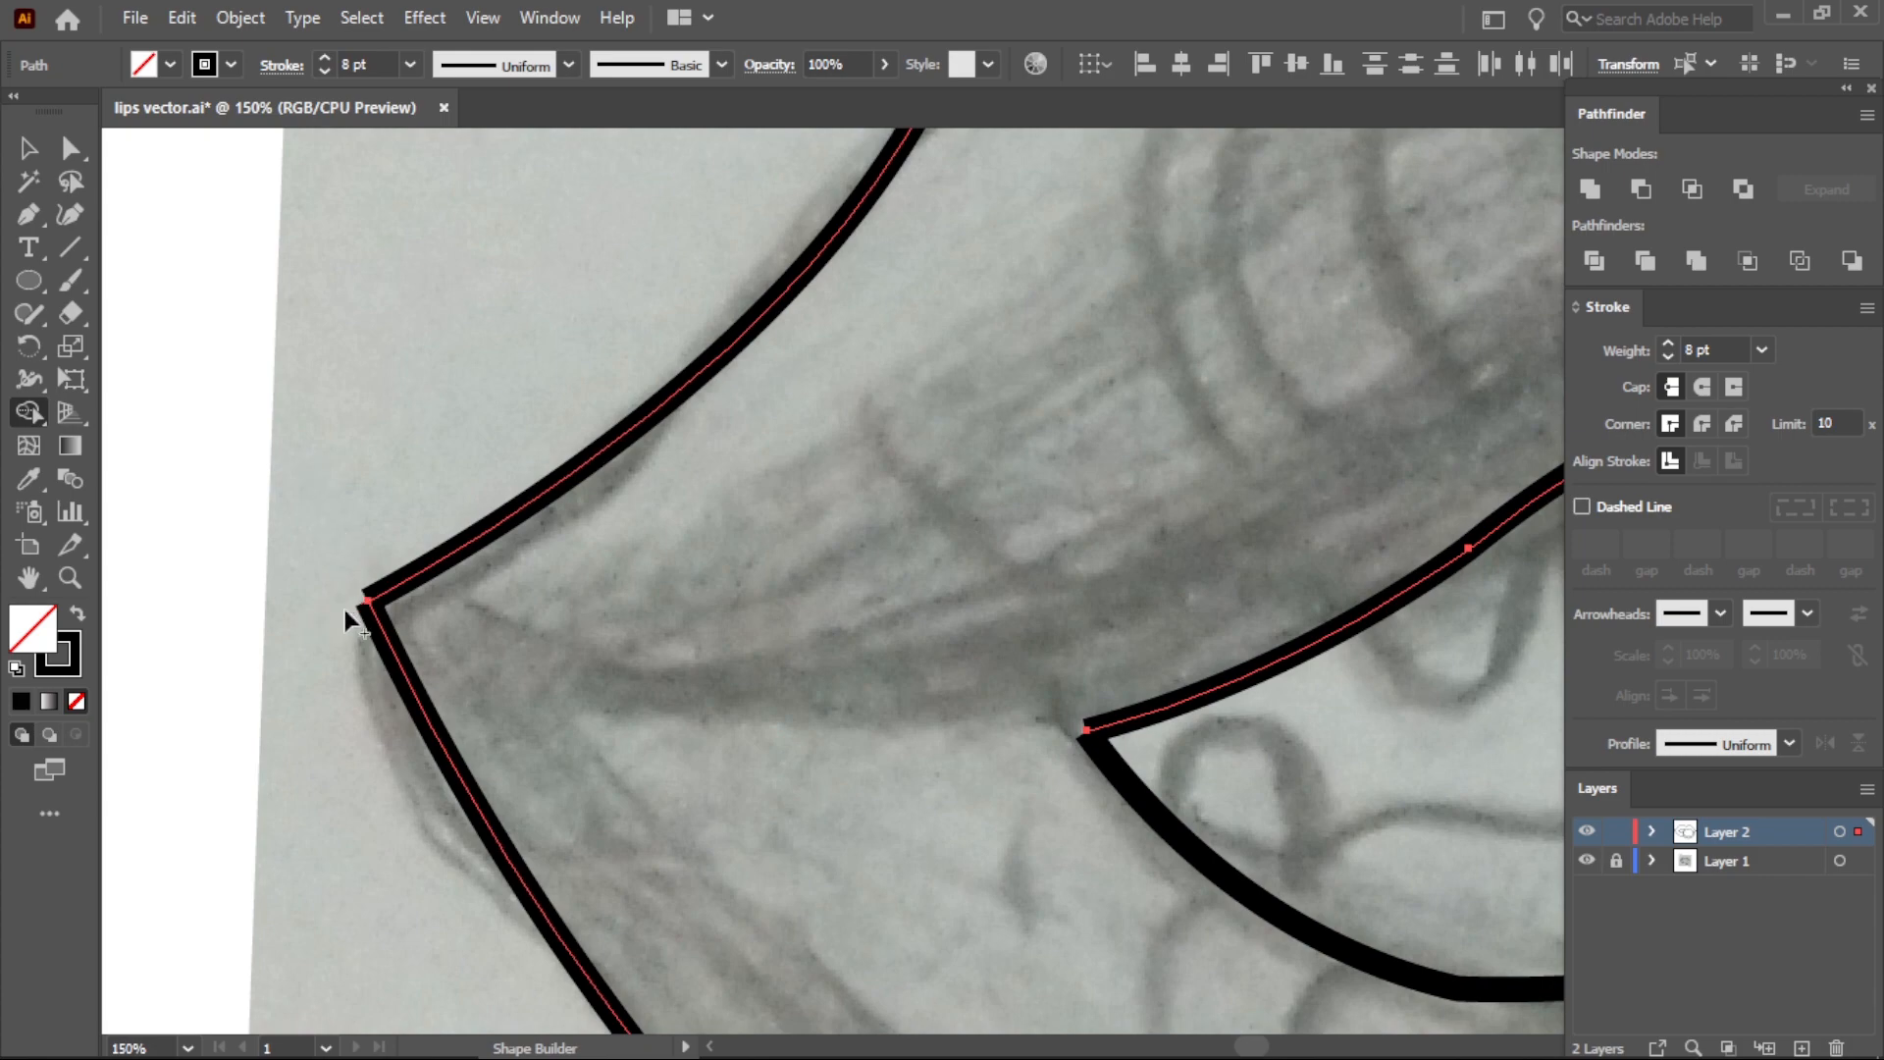
# Trim the end of the lower lip outline that crosses into the larger ellipse with Shape Builder.
pyautogui.click(28, 149)
pyautogui.click(352, 263)
pyautogui.scroll(-4, 785, 488)
pyautogui.scroll(2, 1136, 827)
pyautogui.moveTo(1136, 836); pyautogui.dragTo(261, 167)
pyautogui.hotkey('shift', 'm')
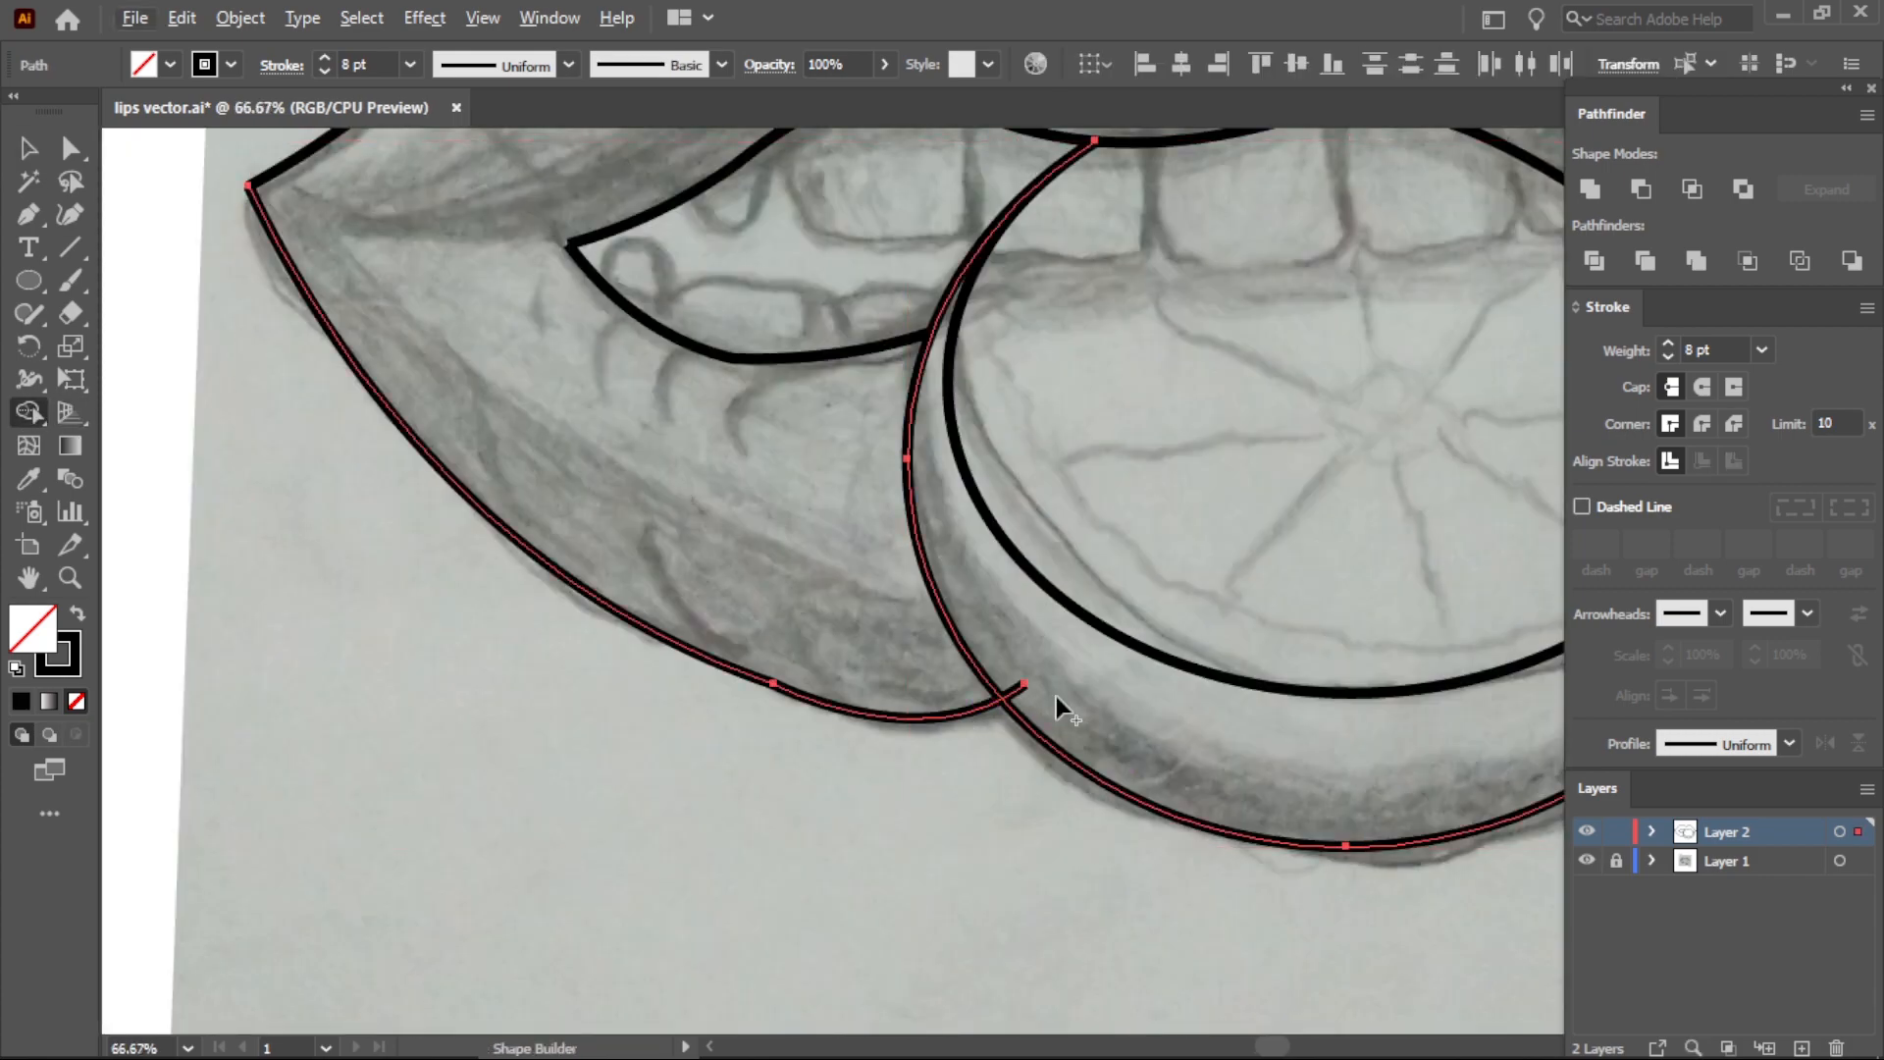
pyautogui.scroll(5, 1040, 701)
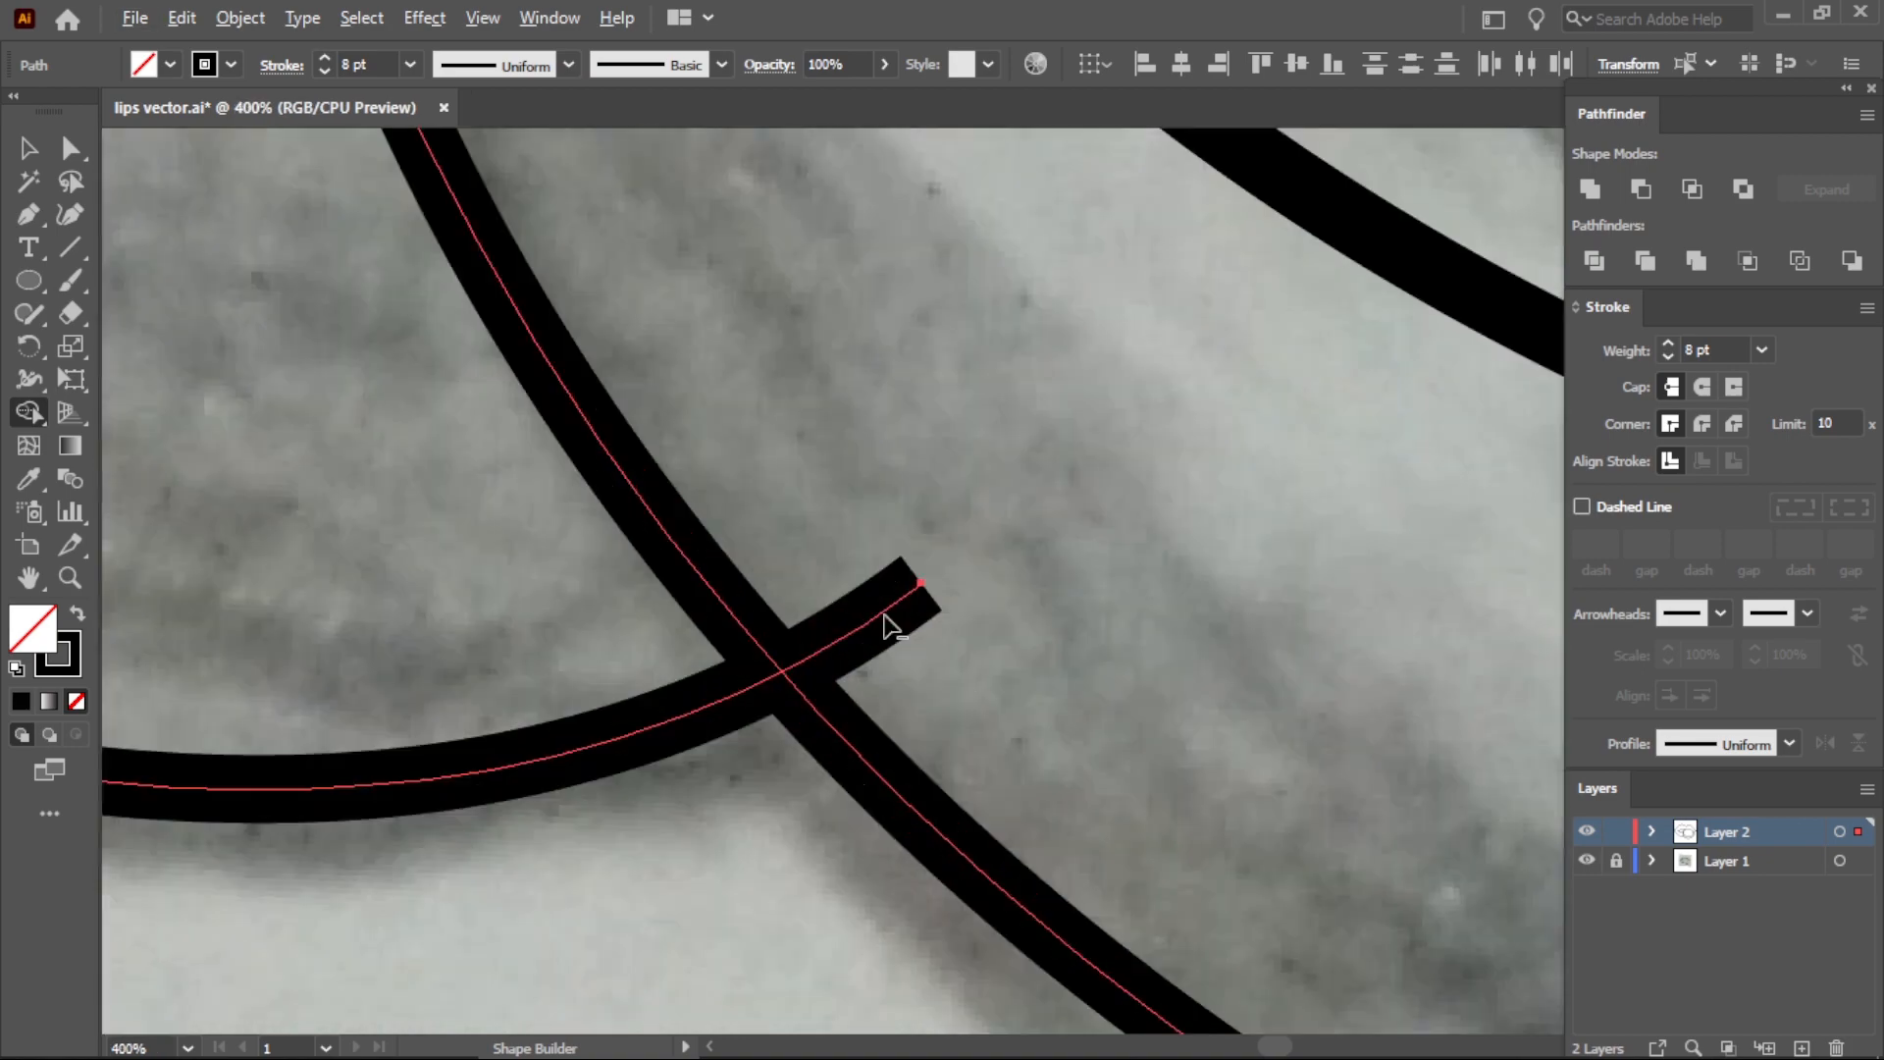
pyautogui.scroll(-7, 886, 611)
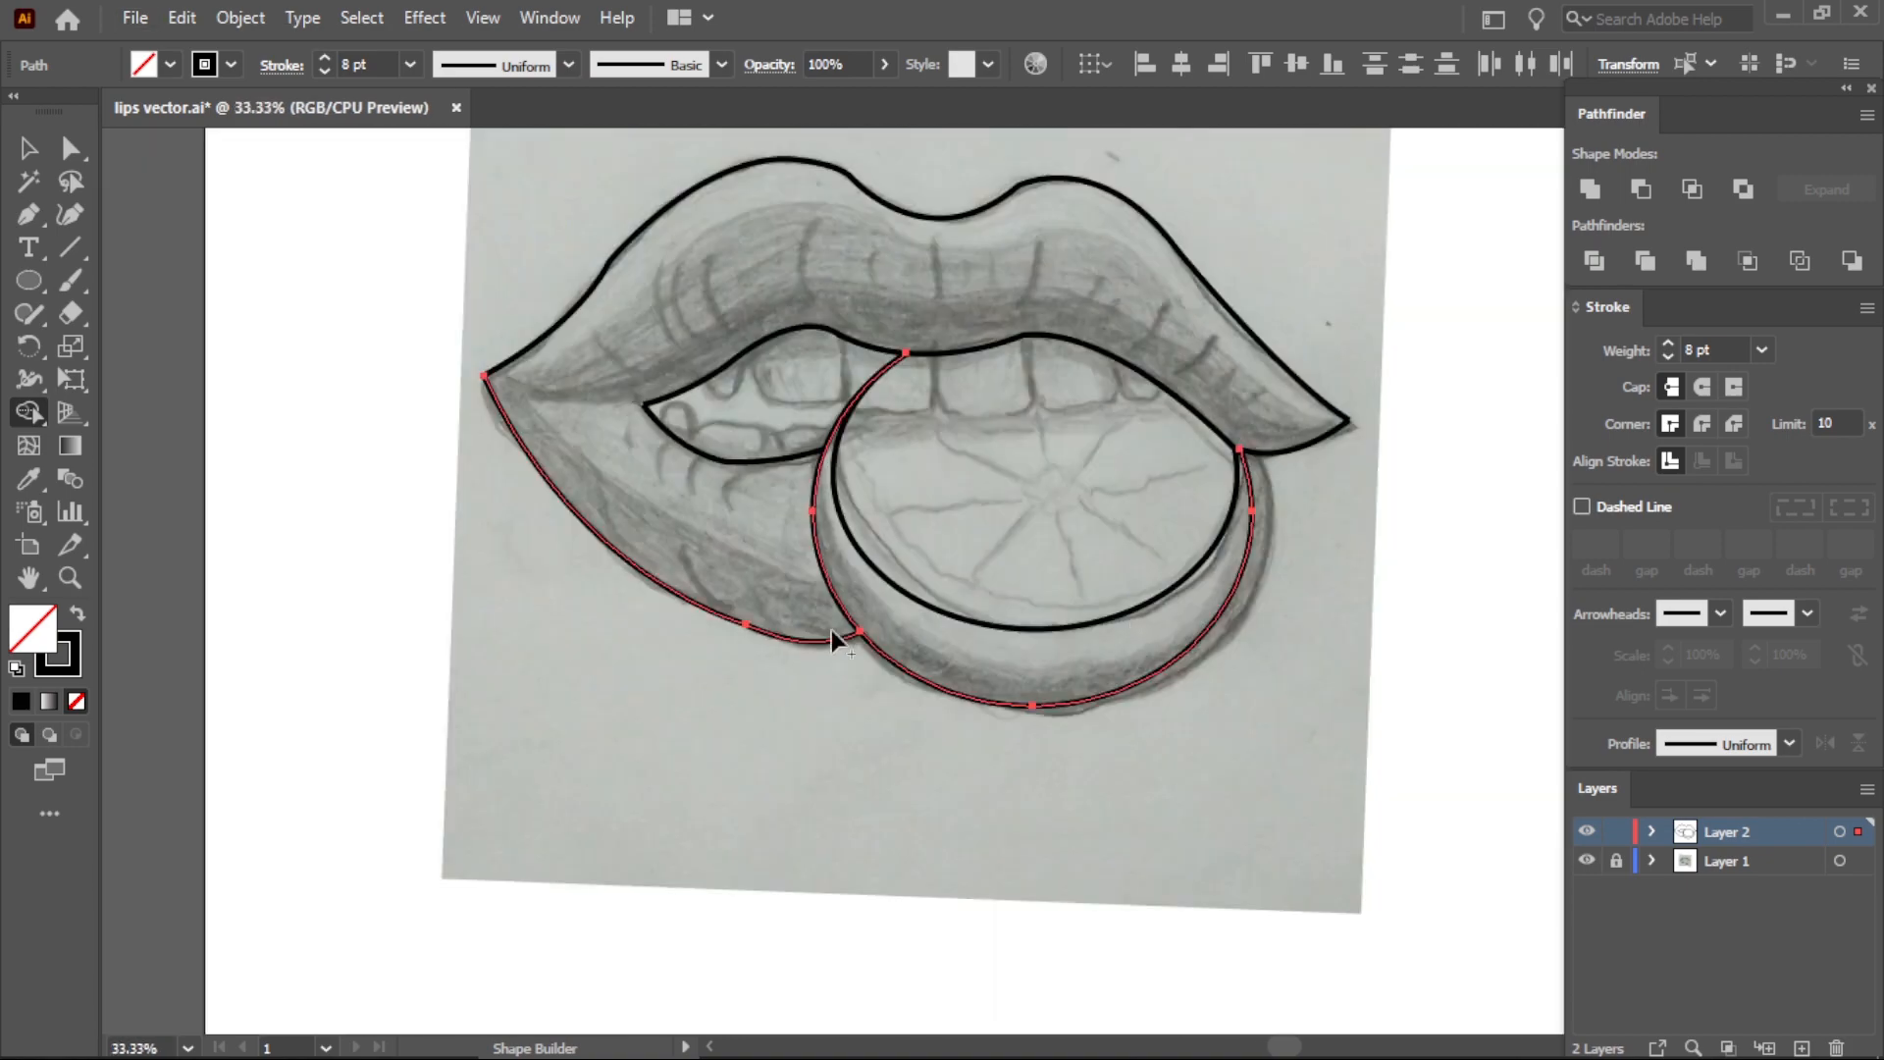
pyautogui.scroll(2, 1276, 461)
pyautogui.click(29, 149)
pyautogui.click(767, 432)
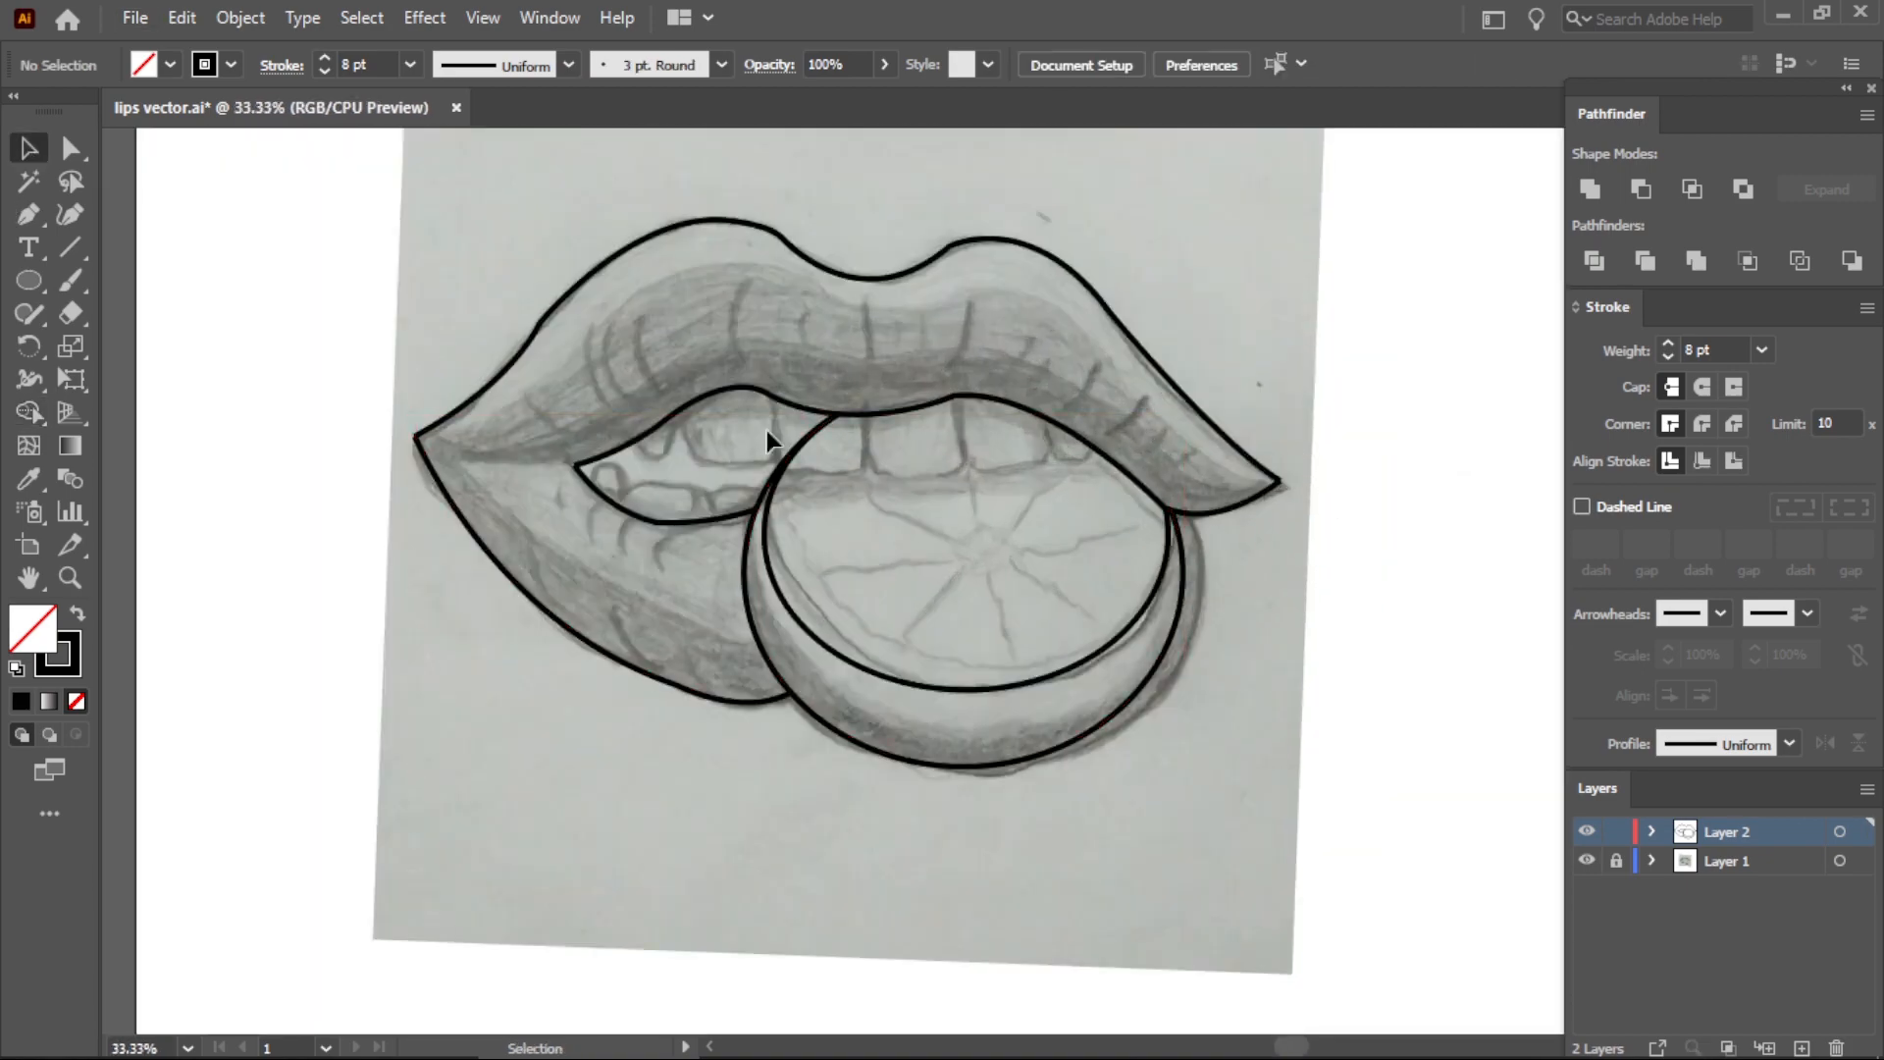
# Try to trace the small leftmost upper tooth with the Pen tool and delete the path.
pyautogui.scroll(2, 835, 417)
pyautogui.click(29, 213)
pyautogui.click(423, 429)
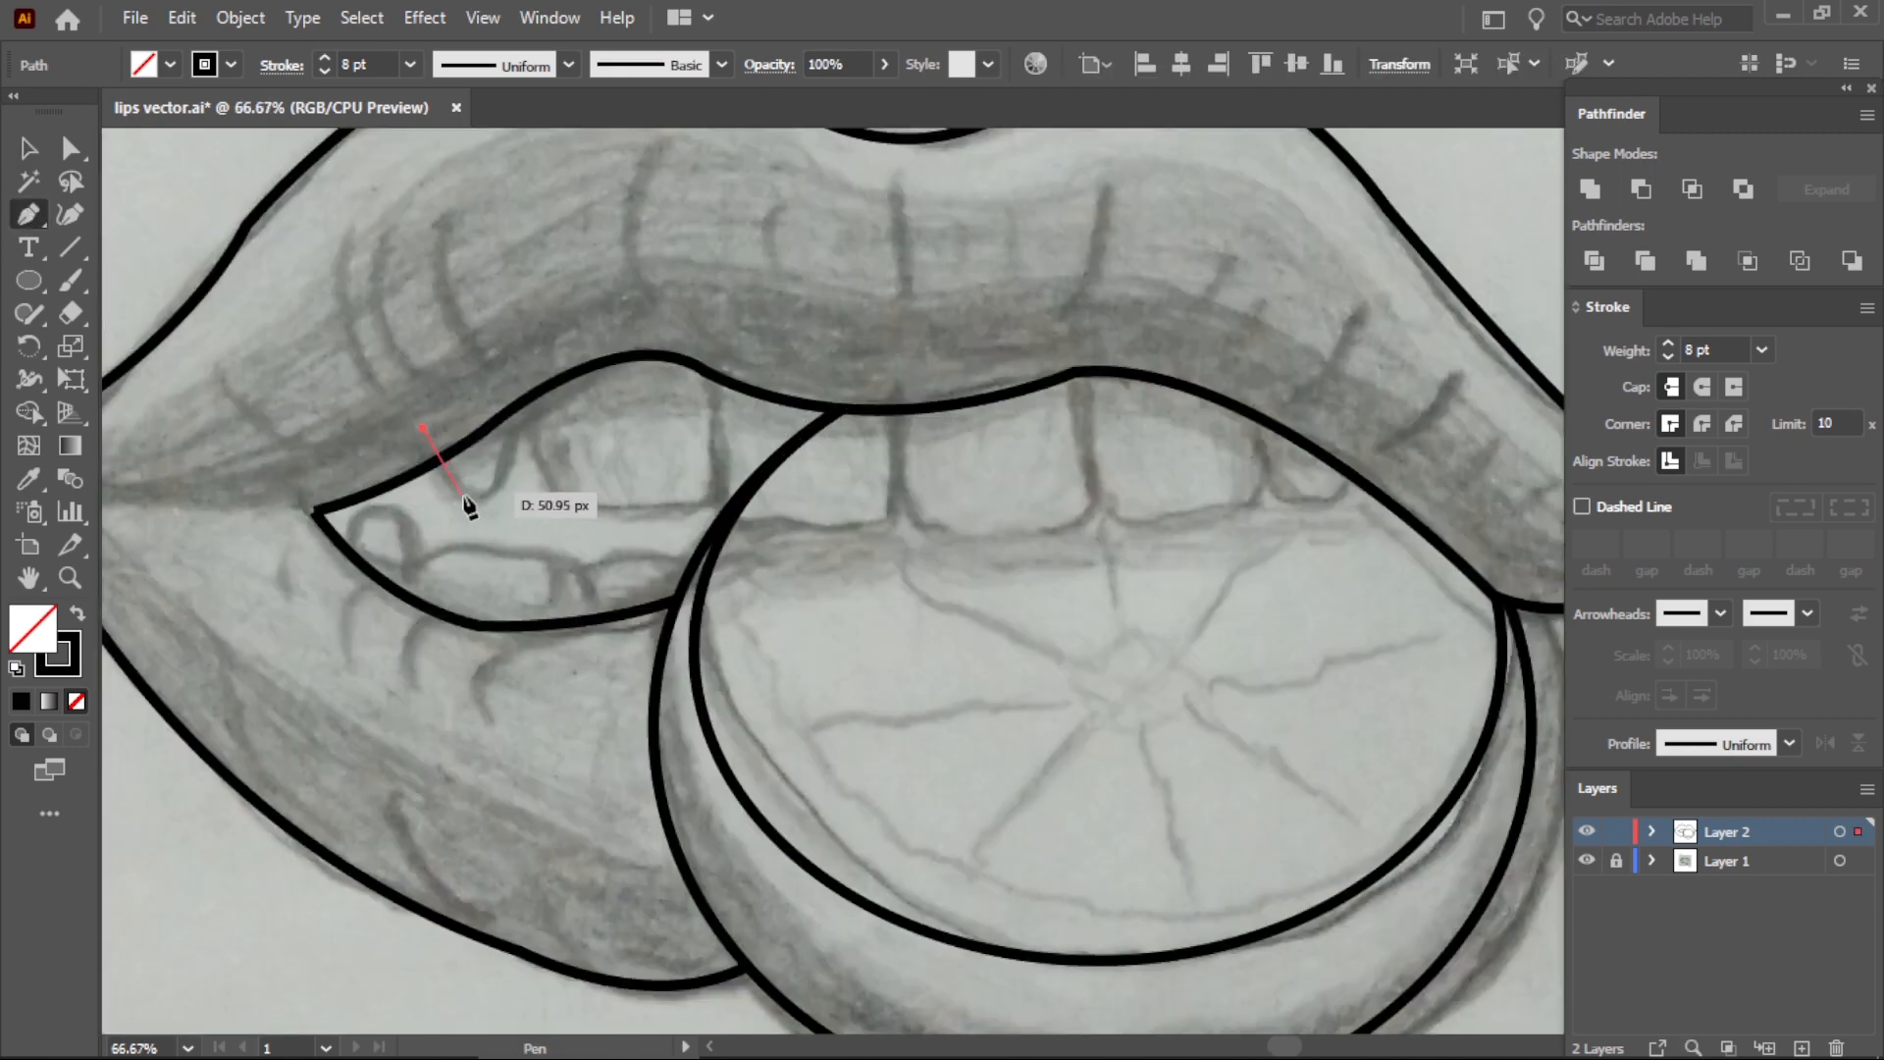
pyautogui.moveTo(479, 497); pyautogui.dragTo(480, 496)
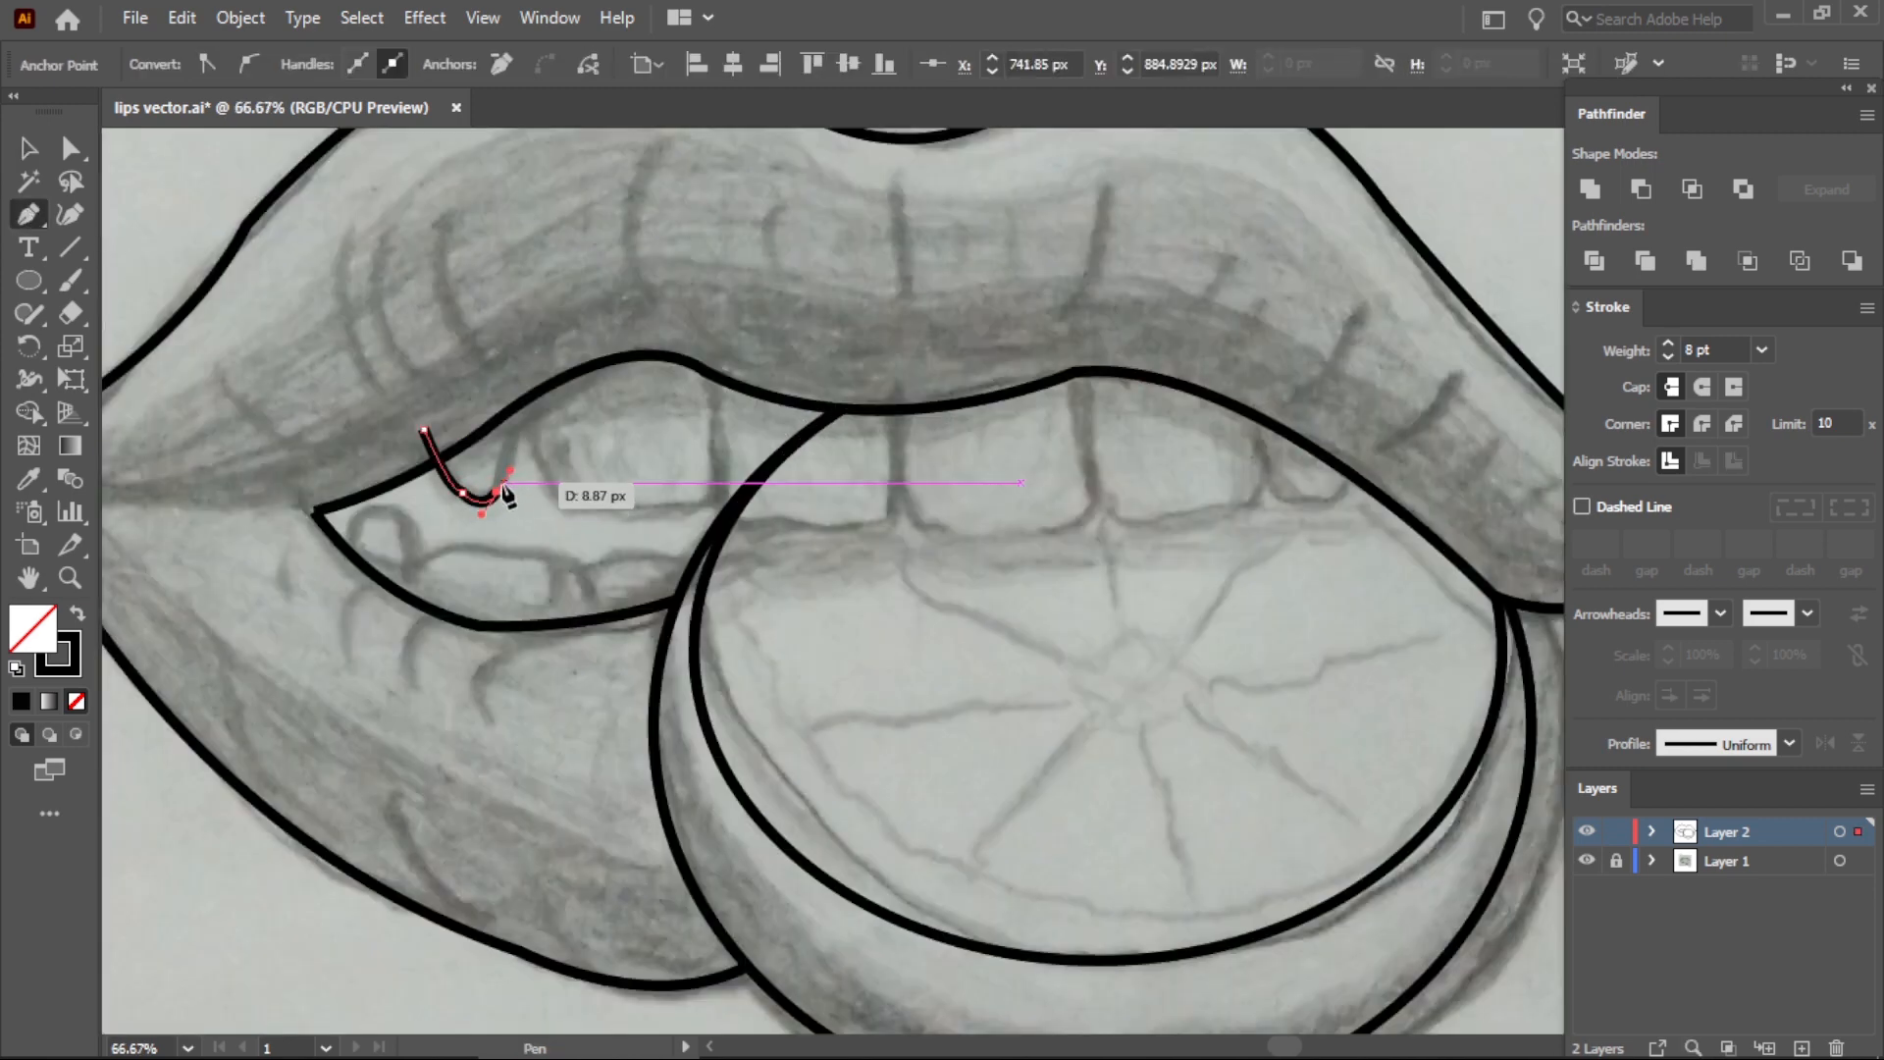
pyautogui.click(496, 498)
pyautogui.moveTo(521, 316); pyautogui.dragTo(521, 315)
pyautogui.click(67, 151)
pyautogui.click(461, 491)
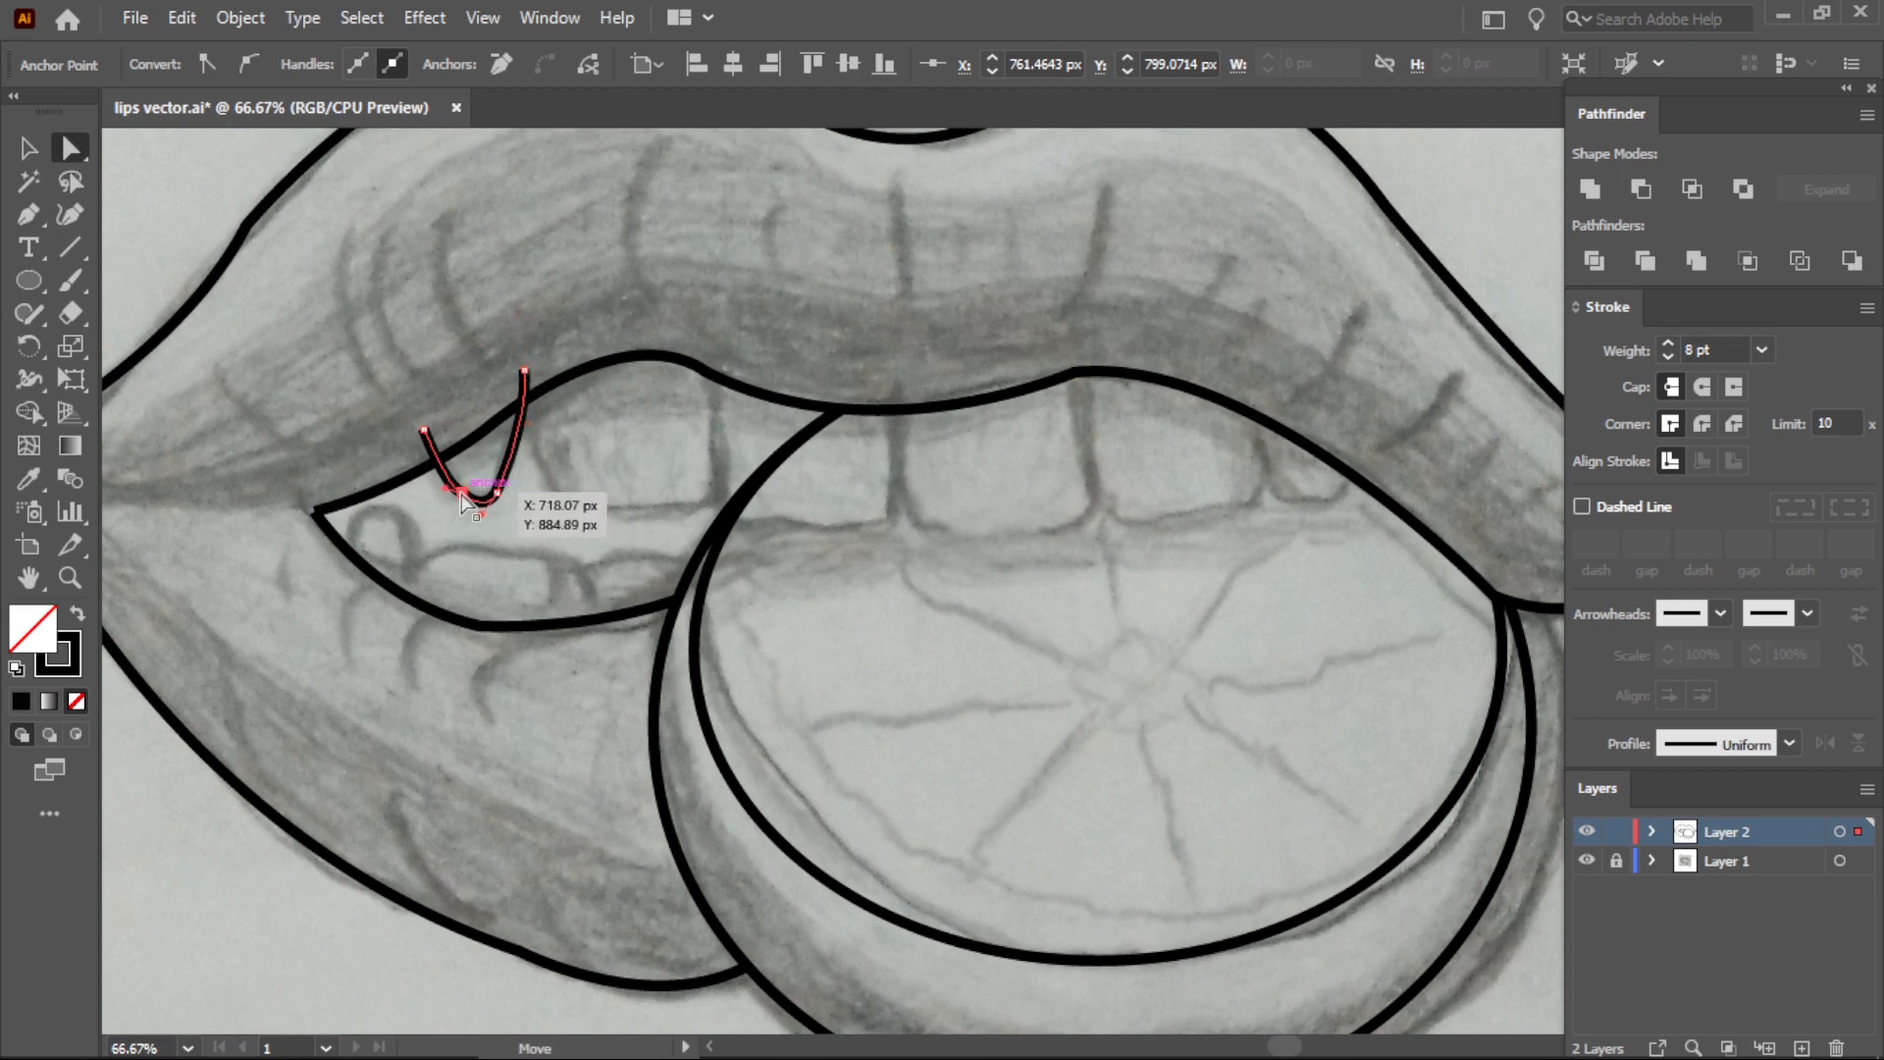
pyautogui.scroll(1, 583, 445)
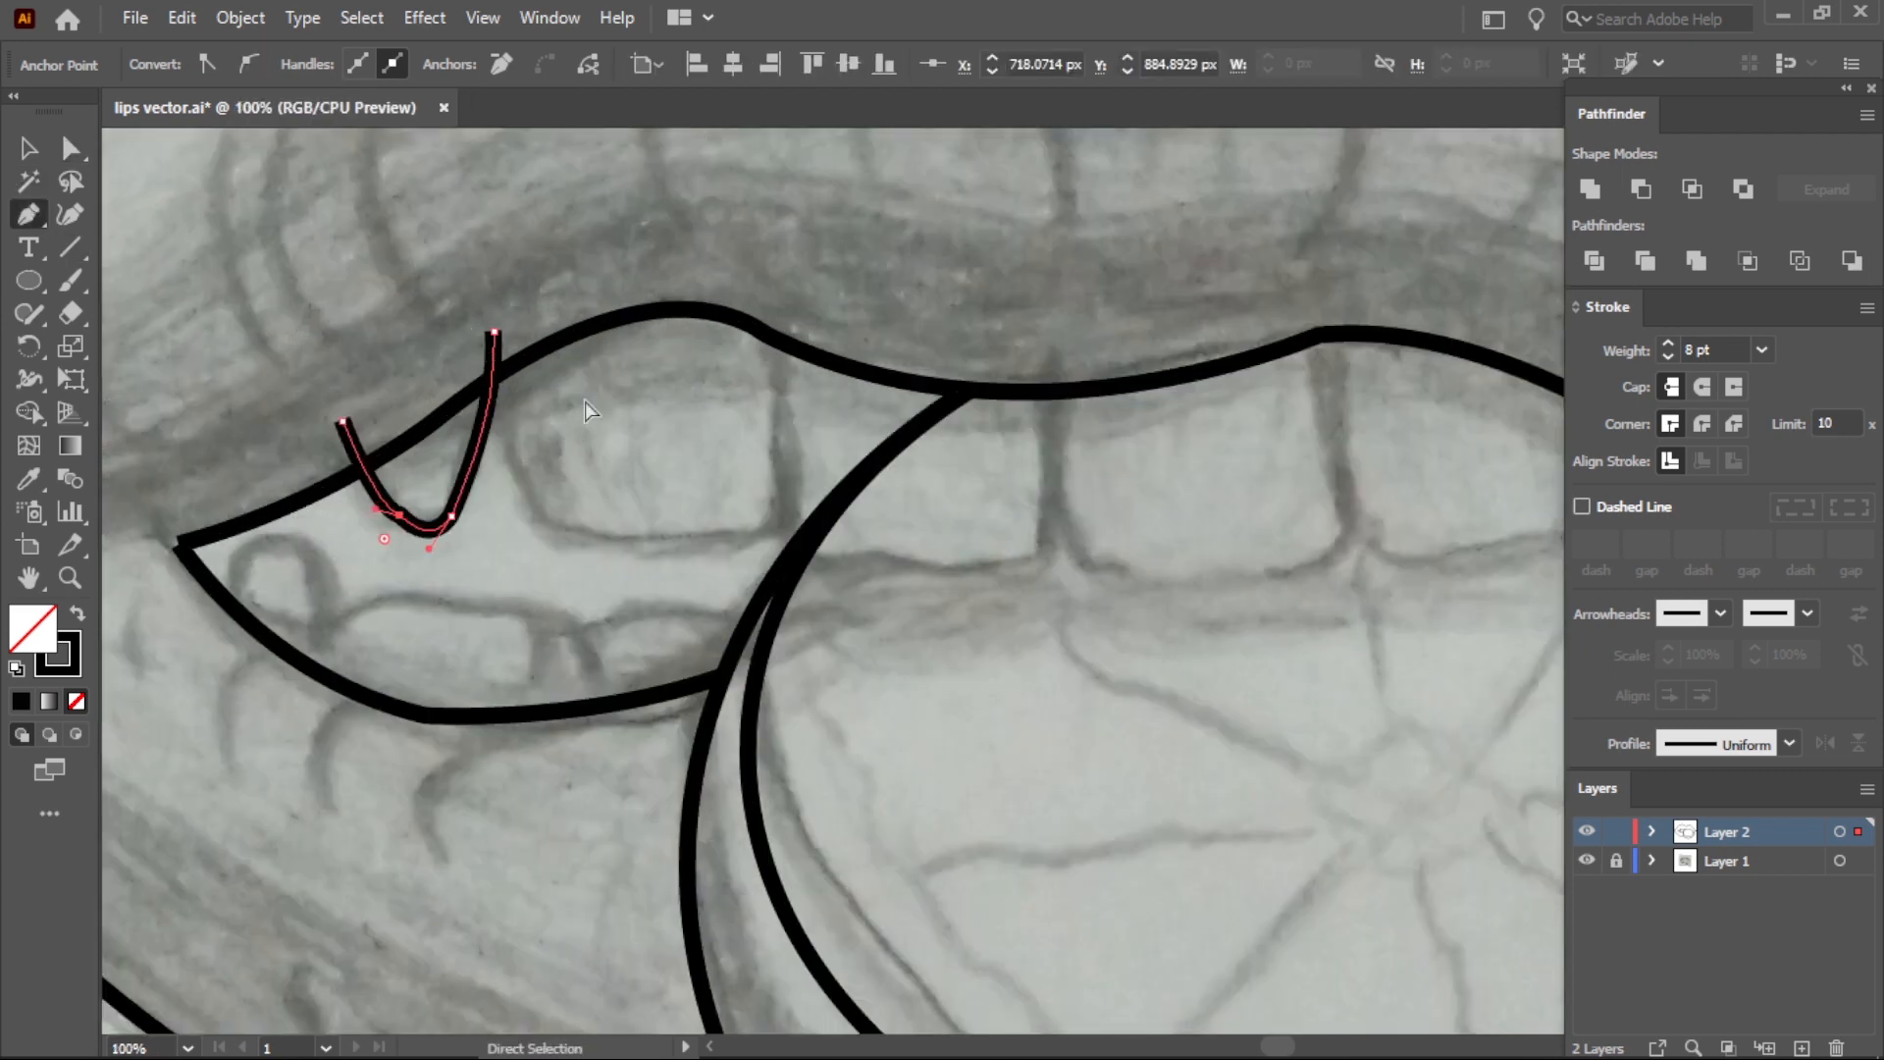
pyautogui.press('Delete')
pyautogui.press('Delete')
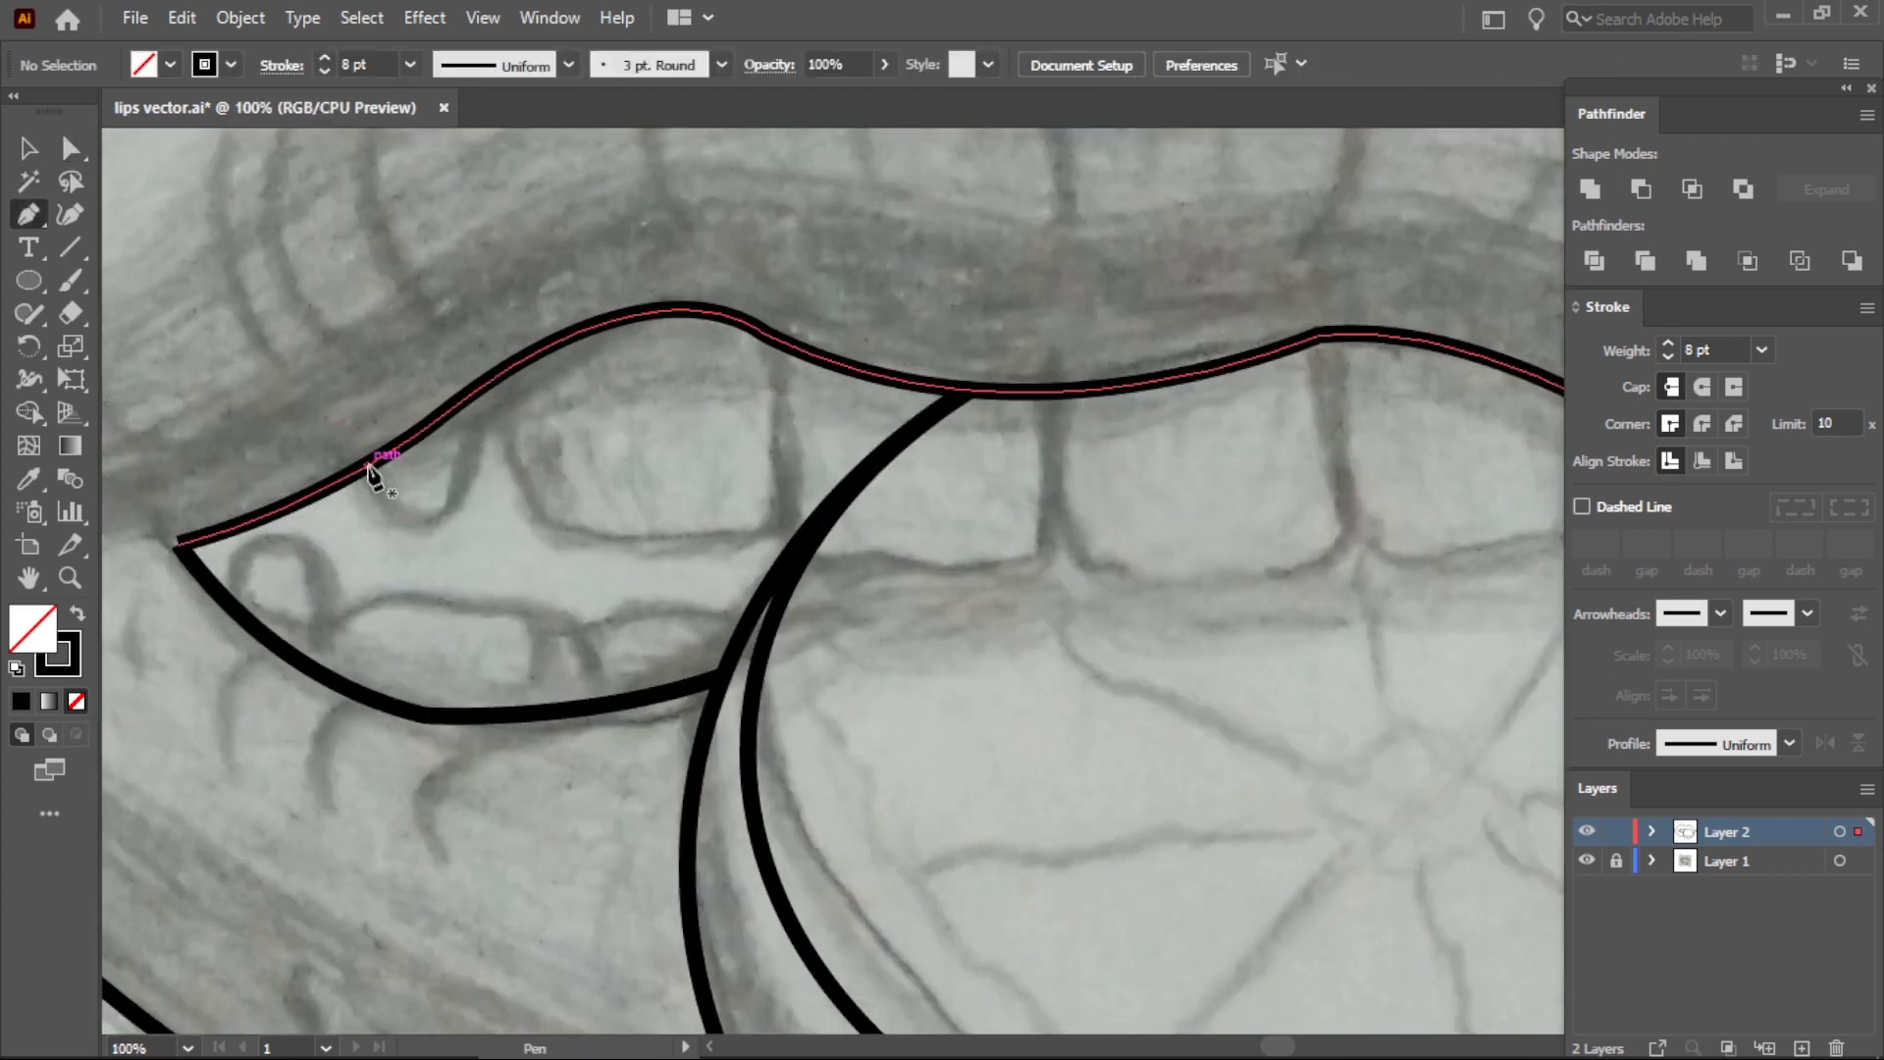
# Trace the small leftmost upper tooth as a U-shaped Pen path starting and ending on the upper lip's lower edge.
pyautogui.click(366, 463)
pyautogui.moveTo(427, 526); pyautogui.dragTo(466, 434)
pyautogui.moveTo(484, 383); pyautogui.dragTo(478, 312)
pyautogui.press('a')
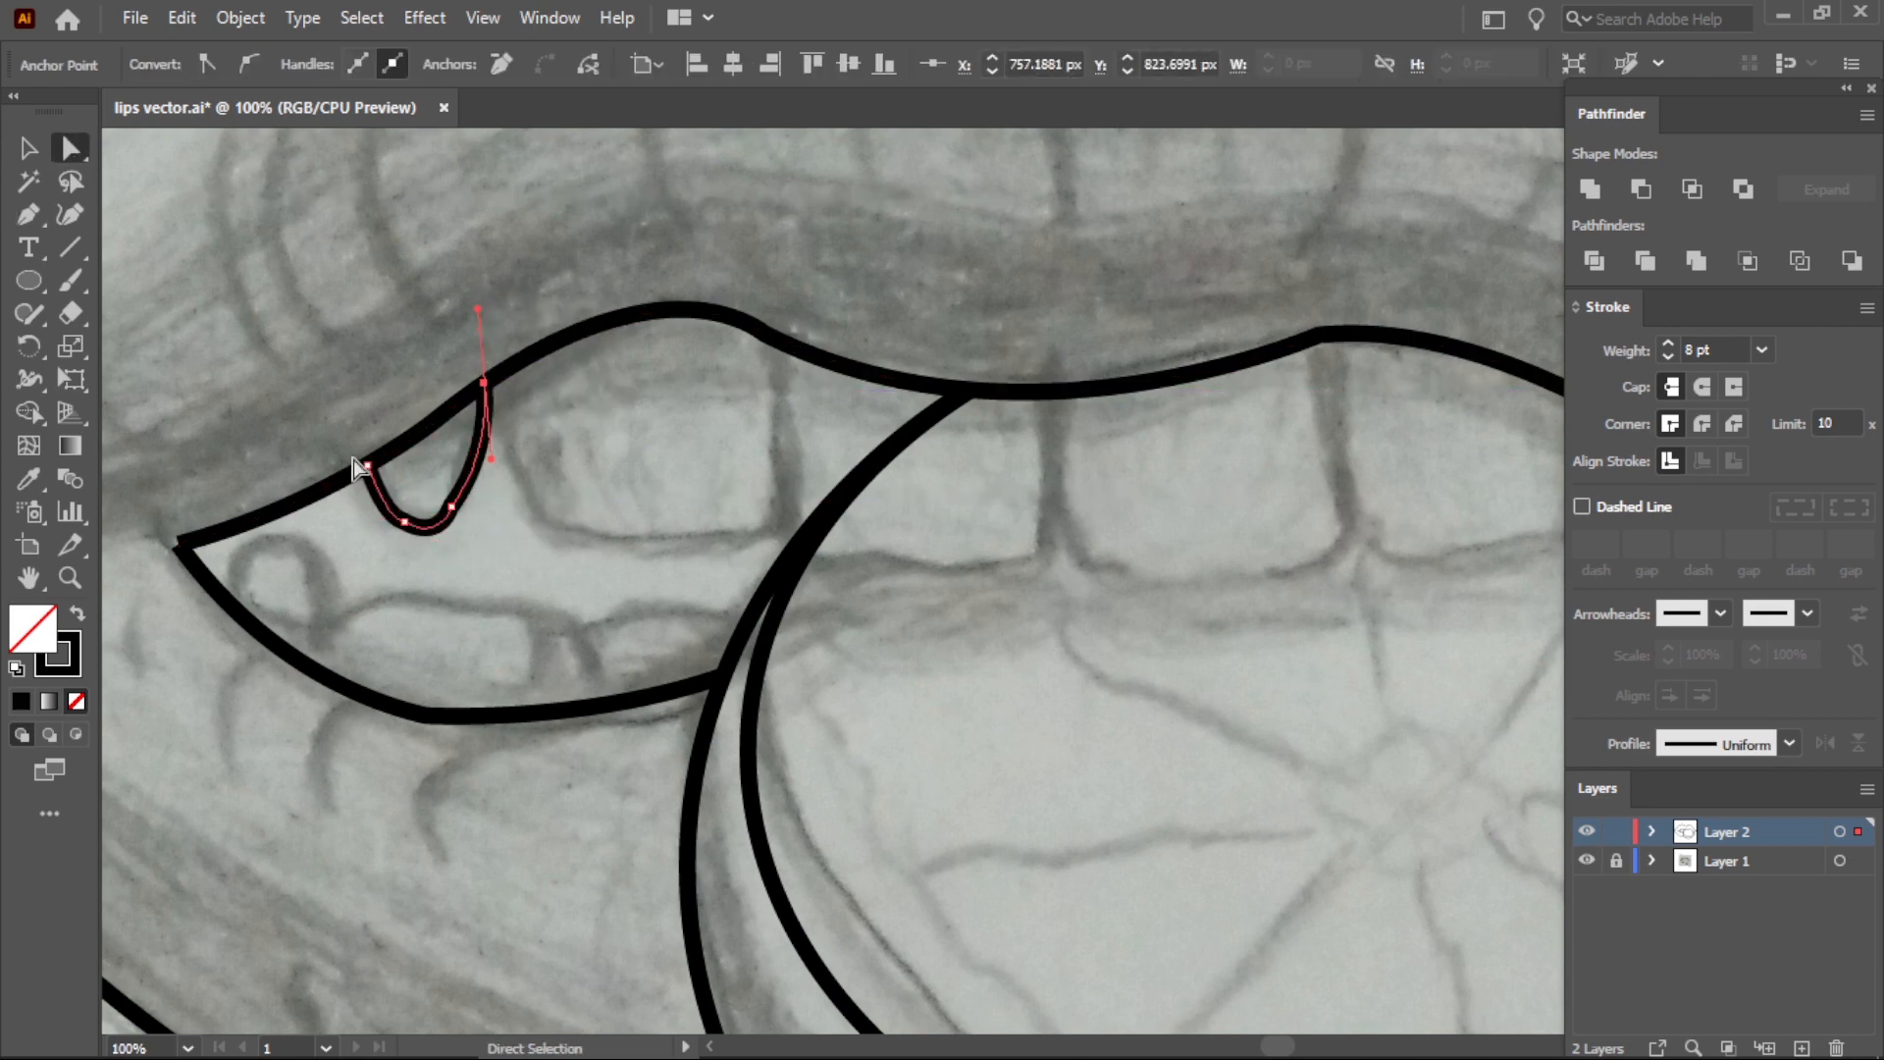
# Convert the small tooth's two lower anchor points to smooth and adjust their handles to round the tip.
pyautogui.click(405, 522)
pyautogui.click(249, 63)
pyautogui.click(451, 505)
pyautogui.click(249, 64)
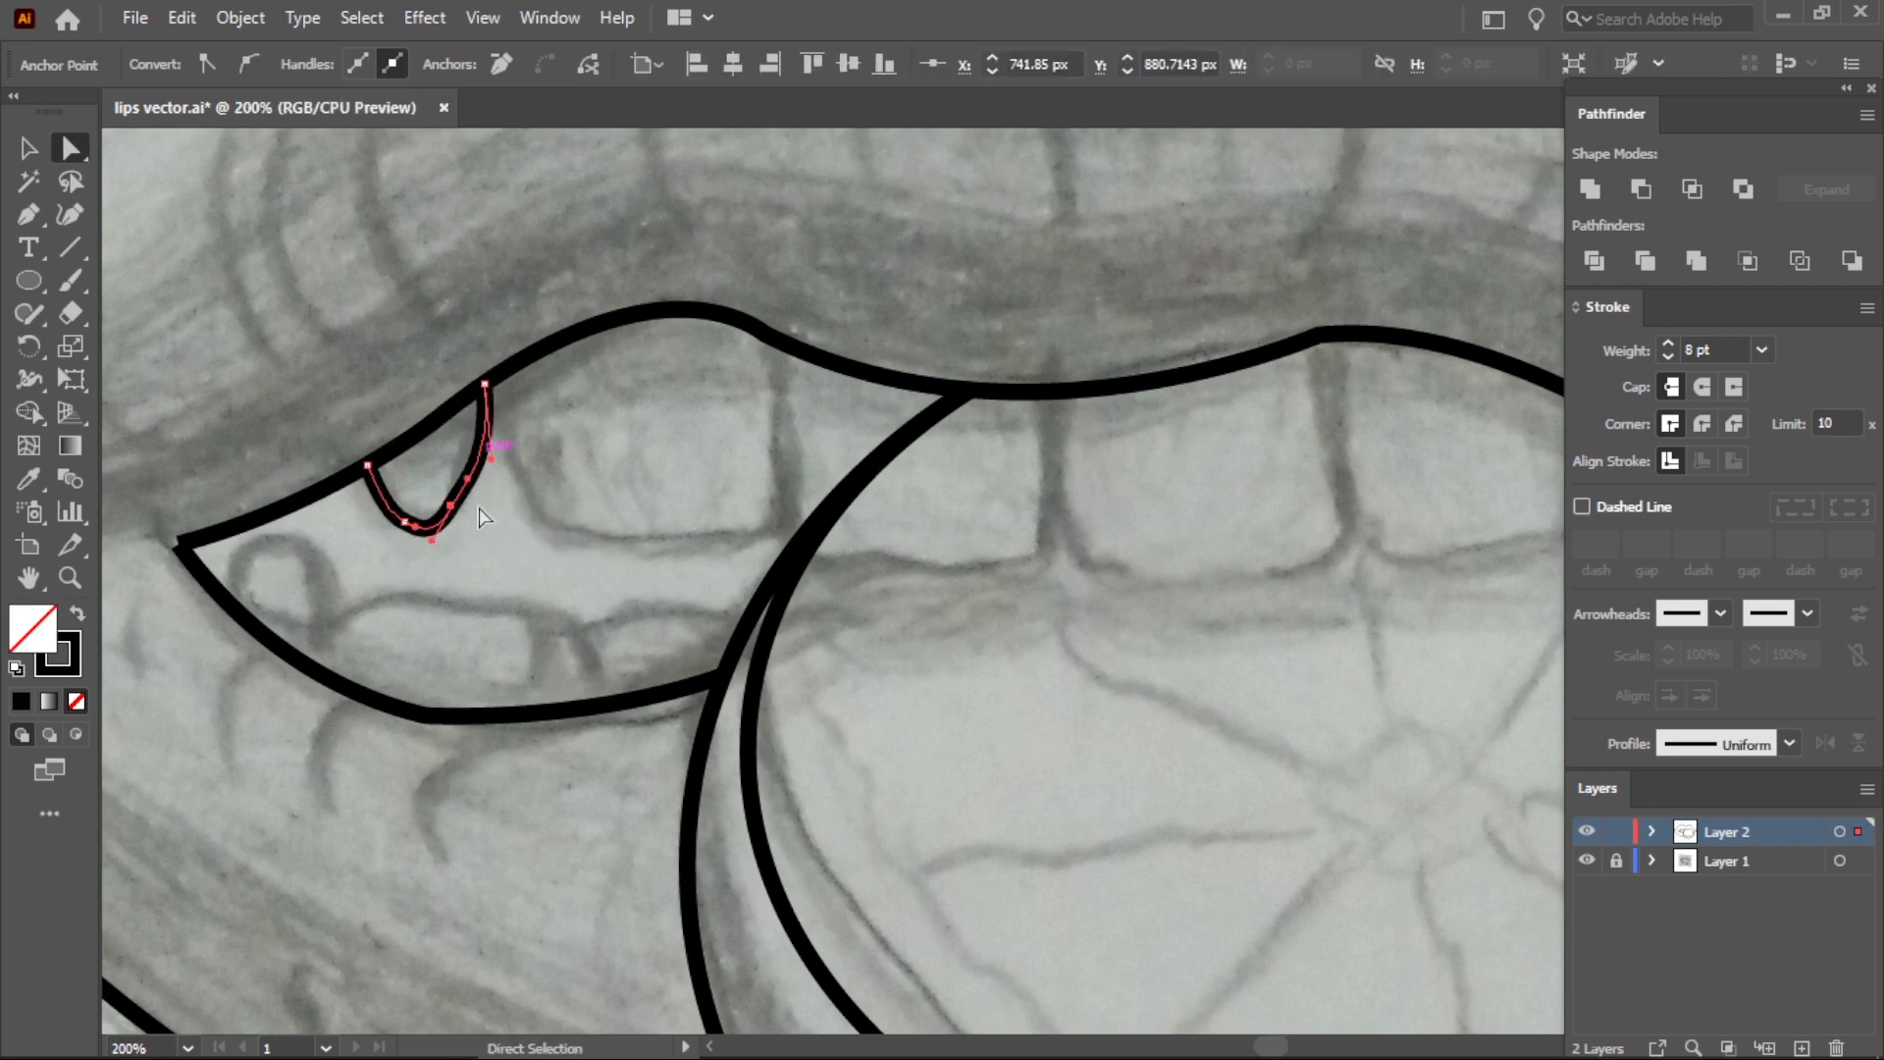
pyautogui.scroll(2, 487, 500)
pyautogui.moveTo(493, 416); pyautogui.dragTo(471, 398)
pyautogui.click(321, 542)
pyautogui.moveTo(295, 527); pyautogui.dragTo(282, 513)
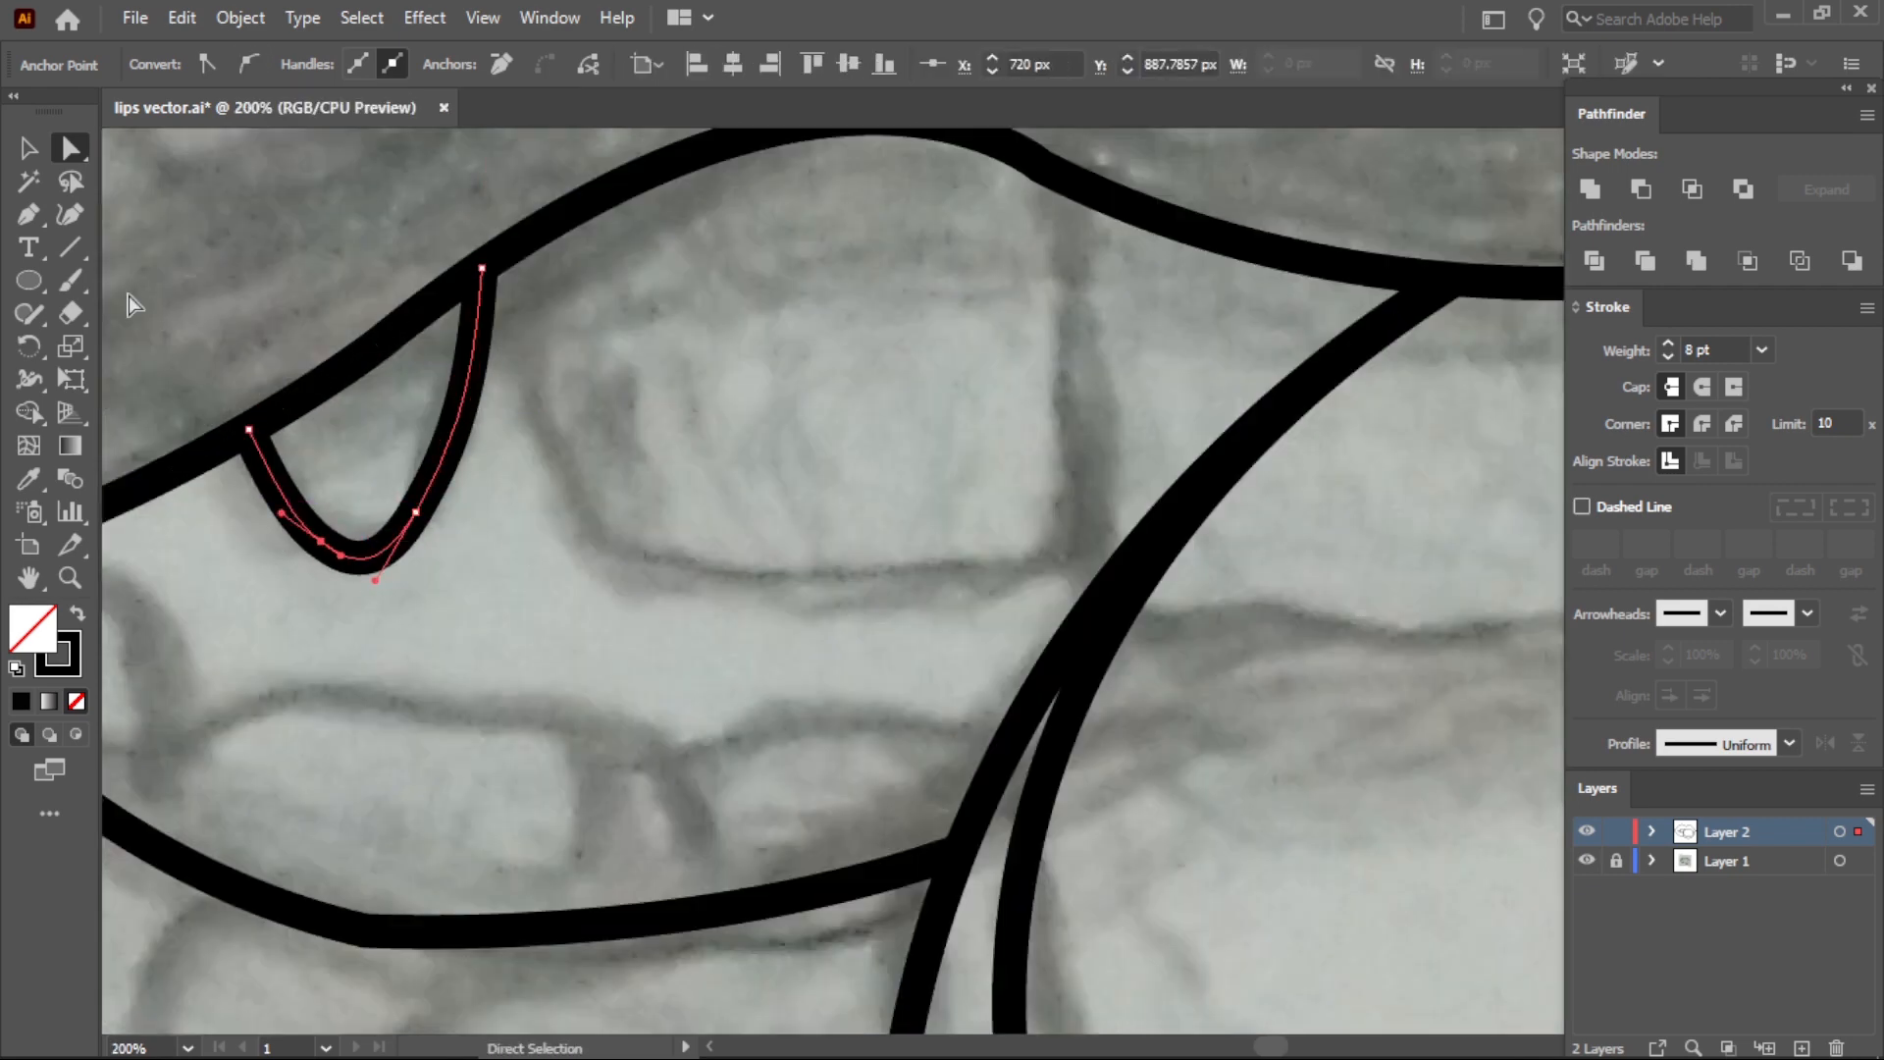
# Trace the large upper-left tooth with the Pen tool, starting and ending the rounded path on the upper lip's lower edge.
pyautogui.press('p')
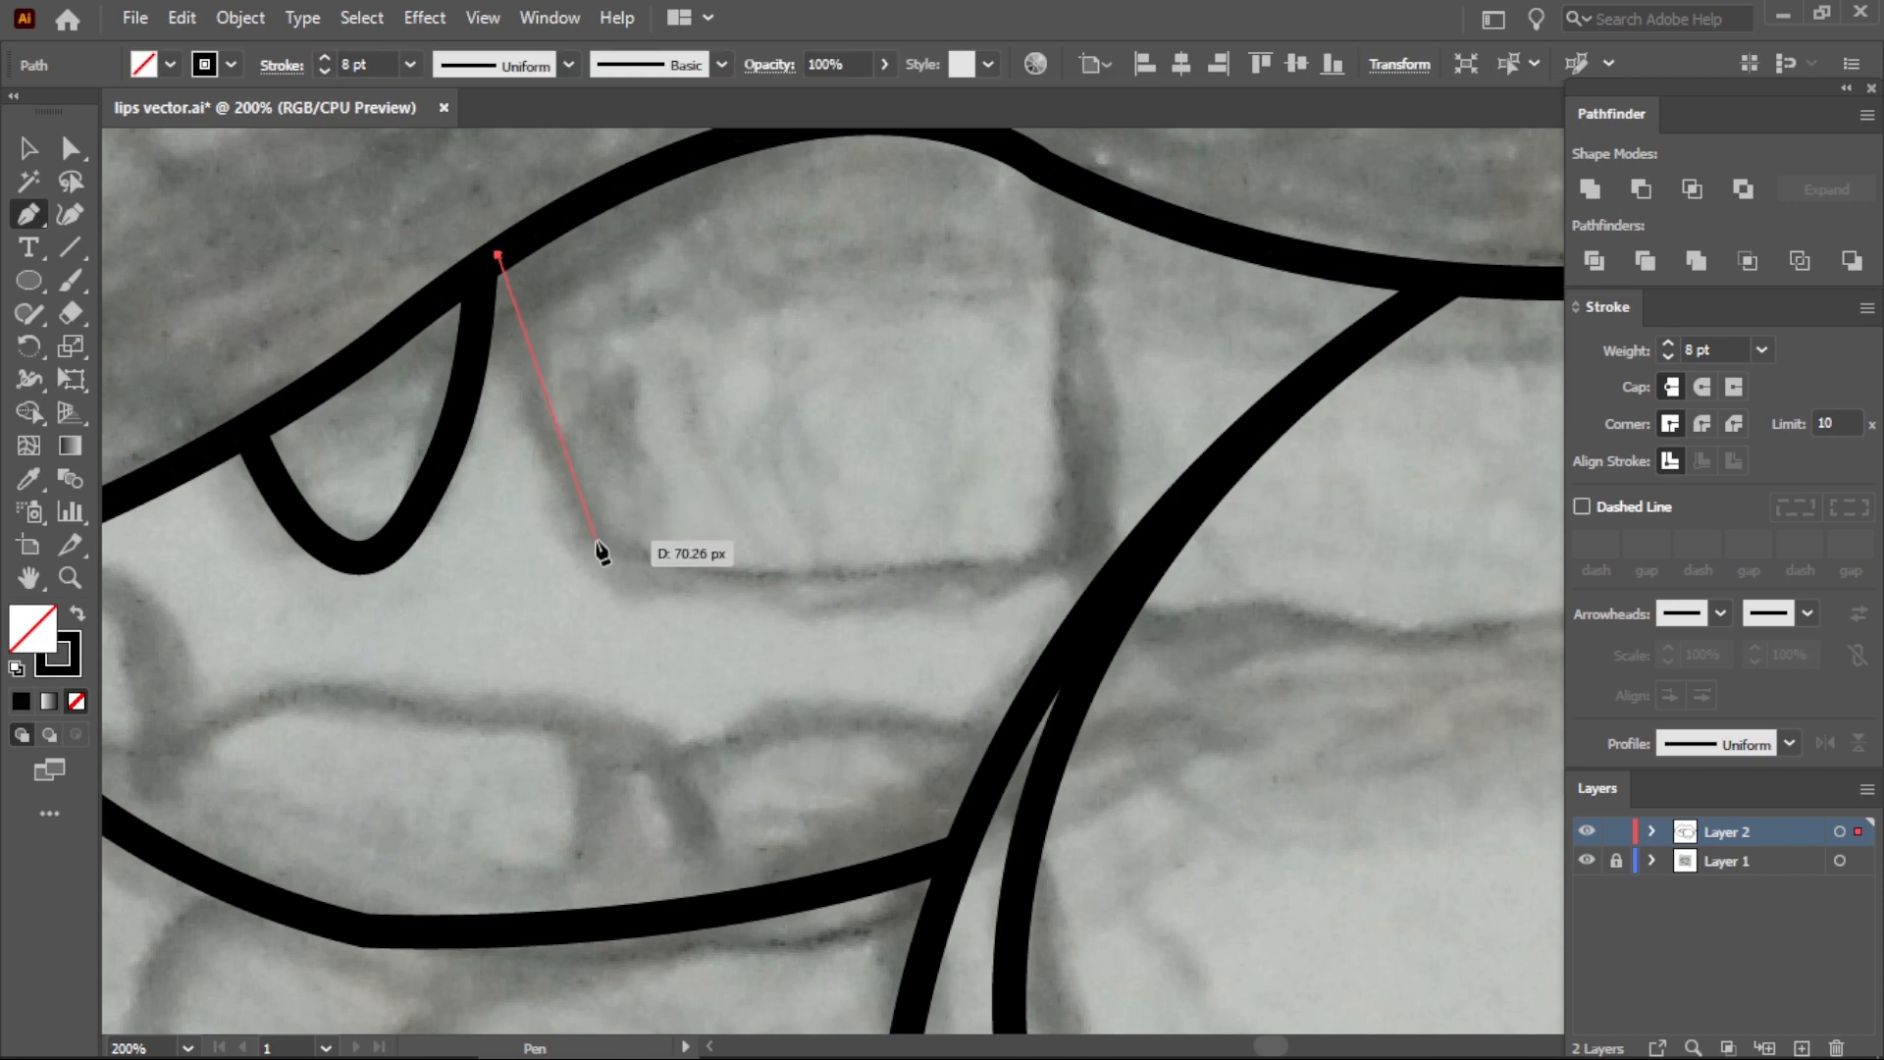
pyautogui.moveTo(601, 550); pyautogui.dragTo(677, 573)
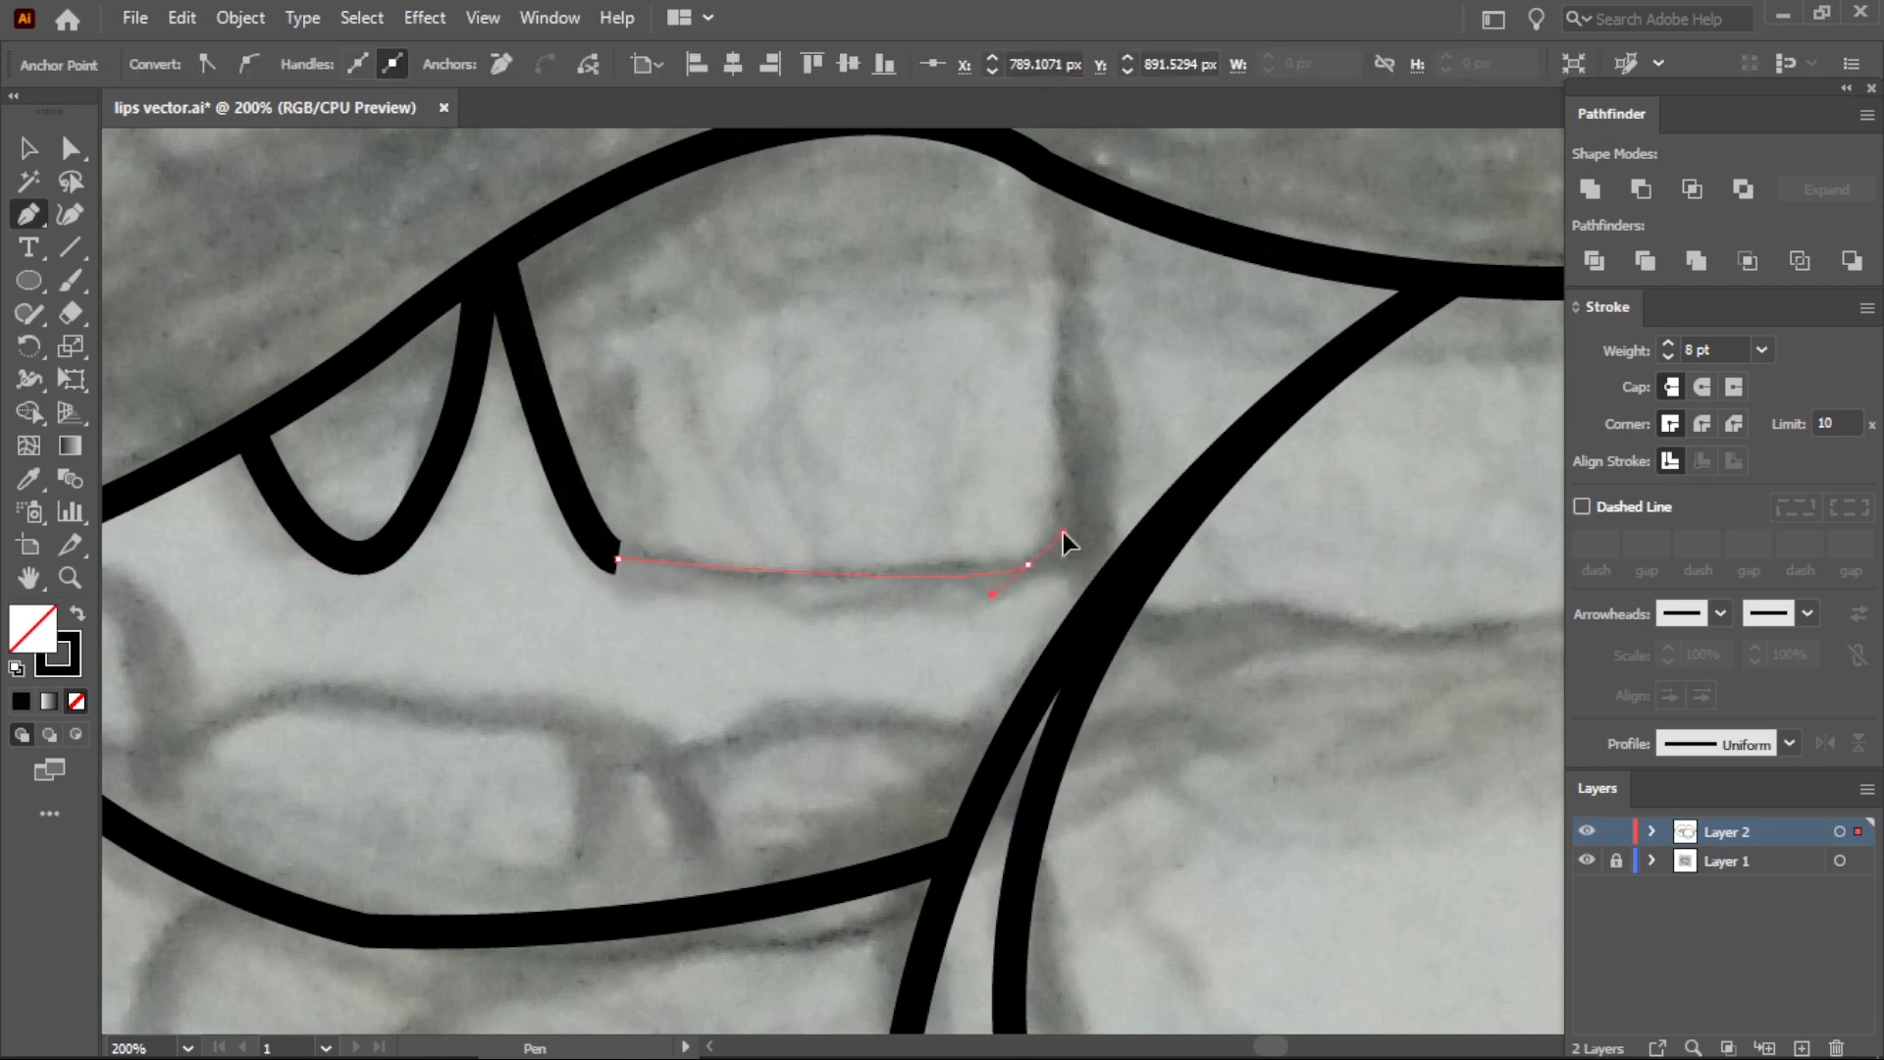
pyautogui.moveTo(1027, 562); pyautogui.dragTo(1060, 155)
pyautogui.scroll(-3, 1121, 319)
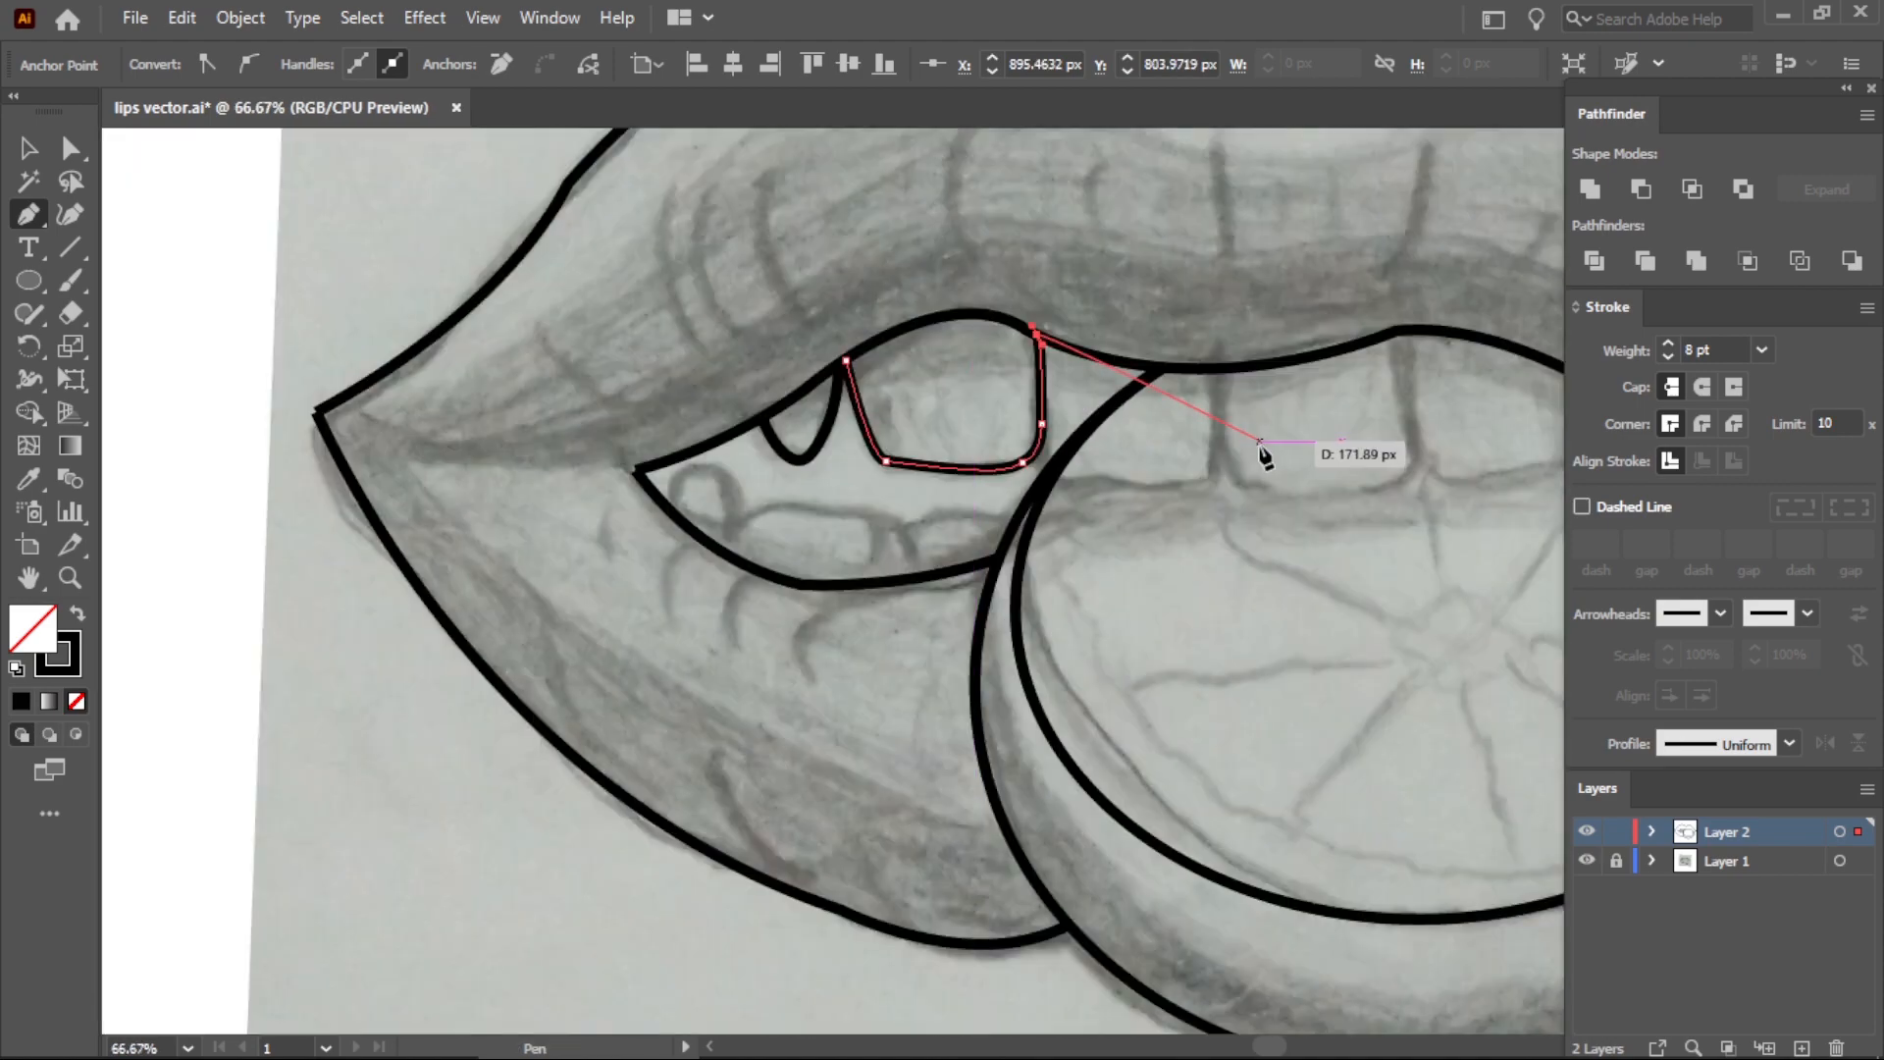
pyautogui.press('Escape')
# Trace the upper tooth overlapping the lemon's edge as a rounded Pen path from the upper lip to the neighbouring tooth.
pyautogui.scroll(2, 1245, 430)
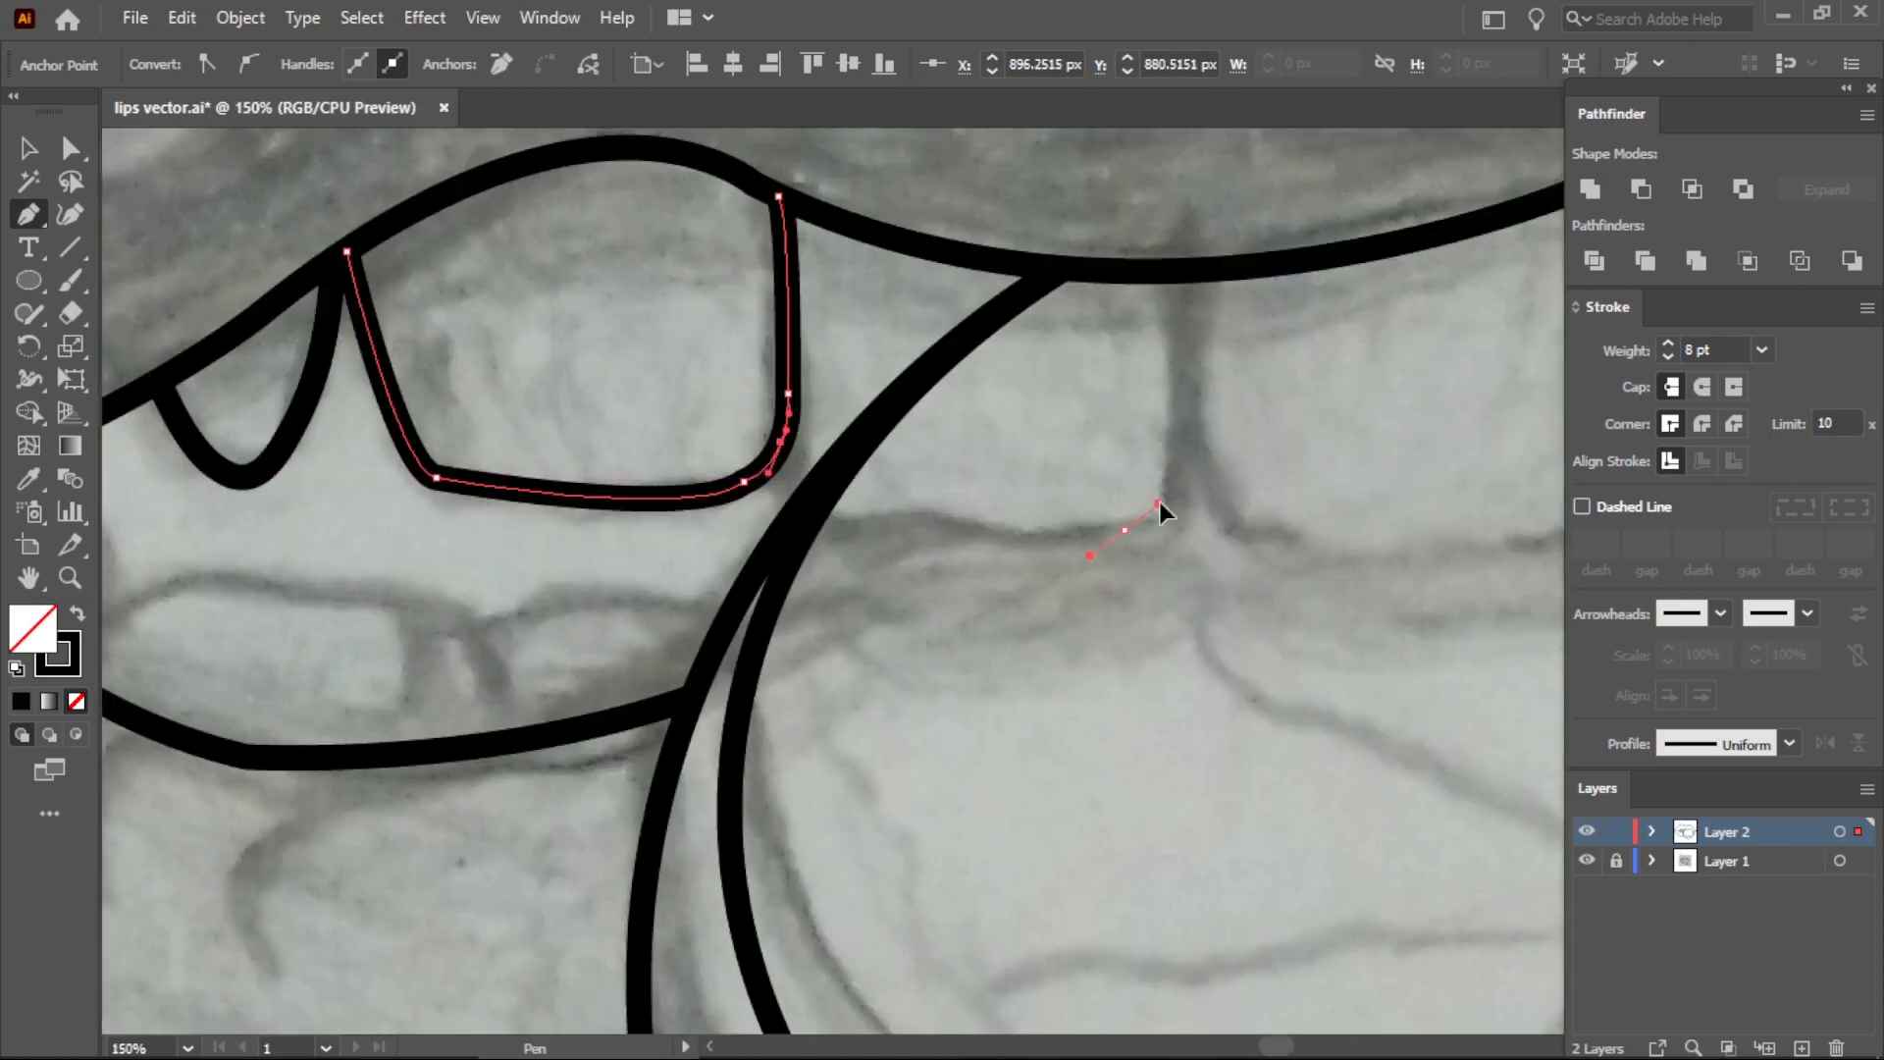
pyautogui.hotkey('ctrl', 'z')
pyautogui.moveTo(1158, 502); pyautogui.dragTo(1077, 520)
pyautogui.click(1190, 219)
pyautogui.hotkey('ctrl', 'z')
pyautogui.click(1183, 271)
pyautogui.hotkey('ctrl', 'z')
pyautogui.click(1183, 444)
pyautogui.moveTo(774, 457); pyautogui.dragTo(743, 334)
pyautogui.scroll(-1, 883, 580)
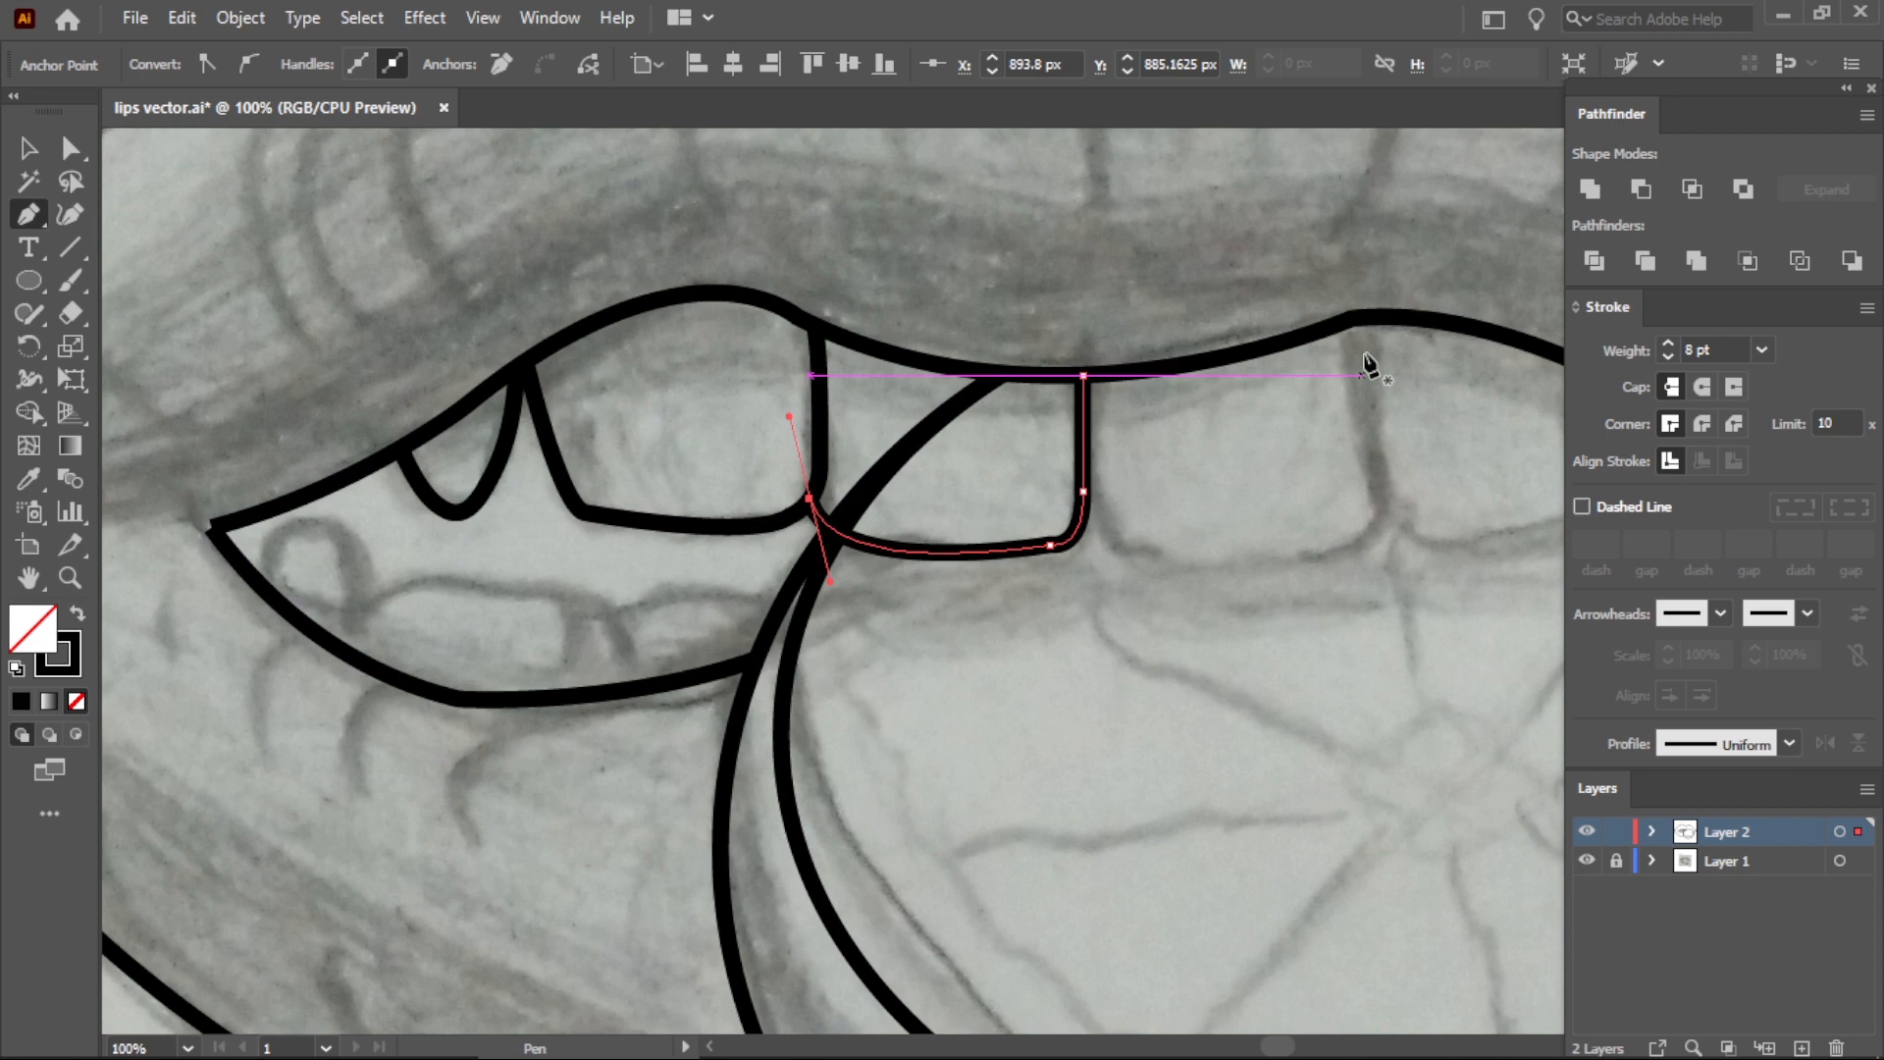
# Trace the next upper tooth, above the lemon's middle, as a rounded Pen path from the lip to the adjacent tooth.
pyautogui.keyDown('ctrl'); pyautogui.click(1371, 461); pyautogui.keyUp('ctrl')
pyautogui.click(1362, 319)
pyautogui.moveTo(1340, 555); pyautogui.dragTo(1173, 570)
pyautogui.click(1162, 565)
pyautogui.moveTo(1083, 481); pyautogui.dragTo(1070, 397)
pyautogui.scroll(-1, 1075, 445)
pyautogui.scroll(1, 1422, 505)
pyautogui.press('Escape')
# Trace the second-to-last upper tooth on the right side of the mouth as a rounded Pen path joining the tooth beside it.
pyautogui.click(1448, 353)
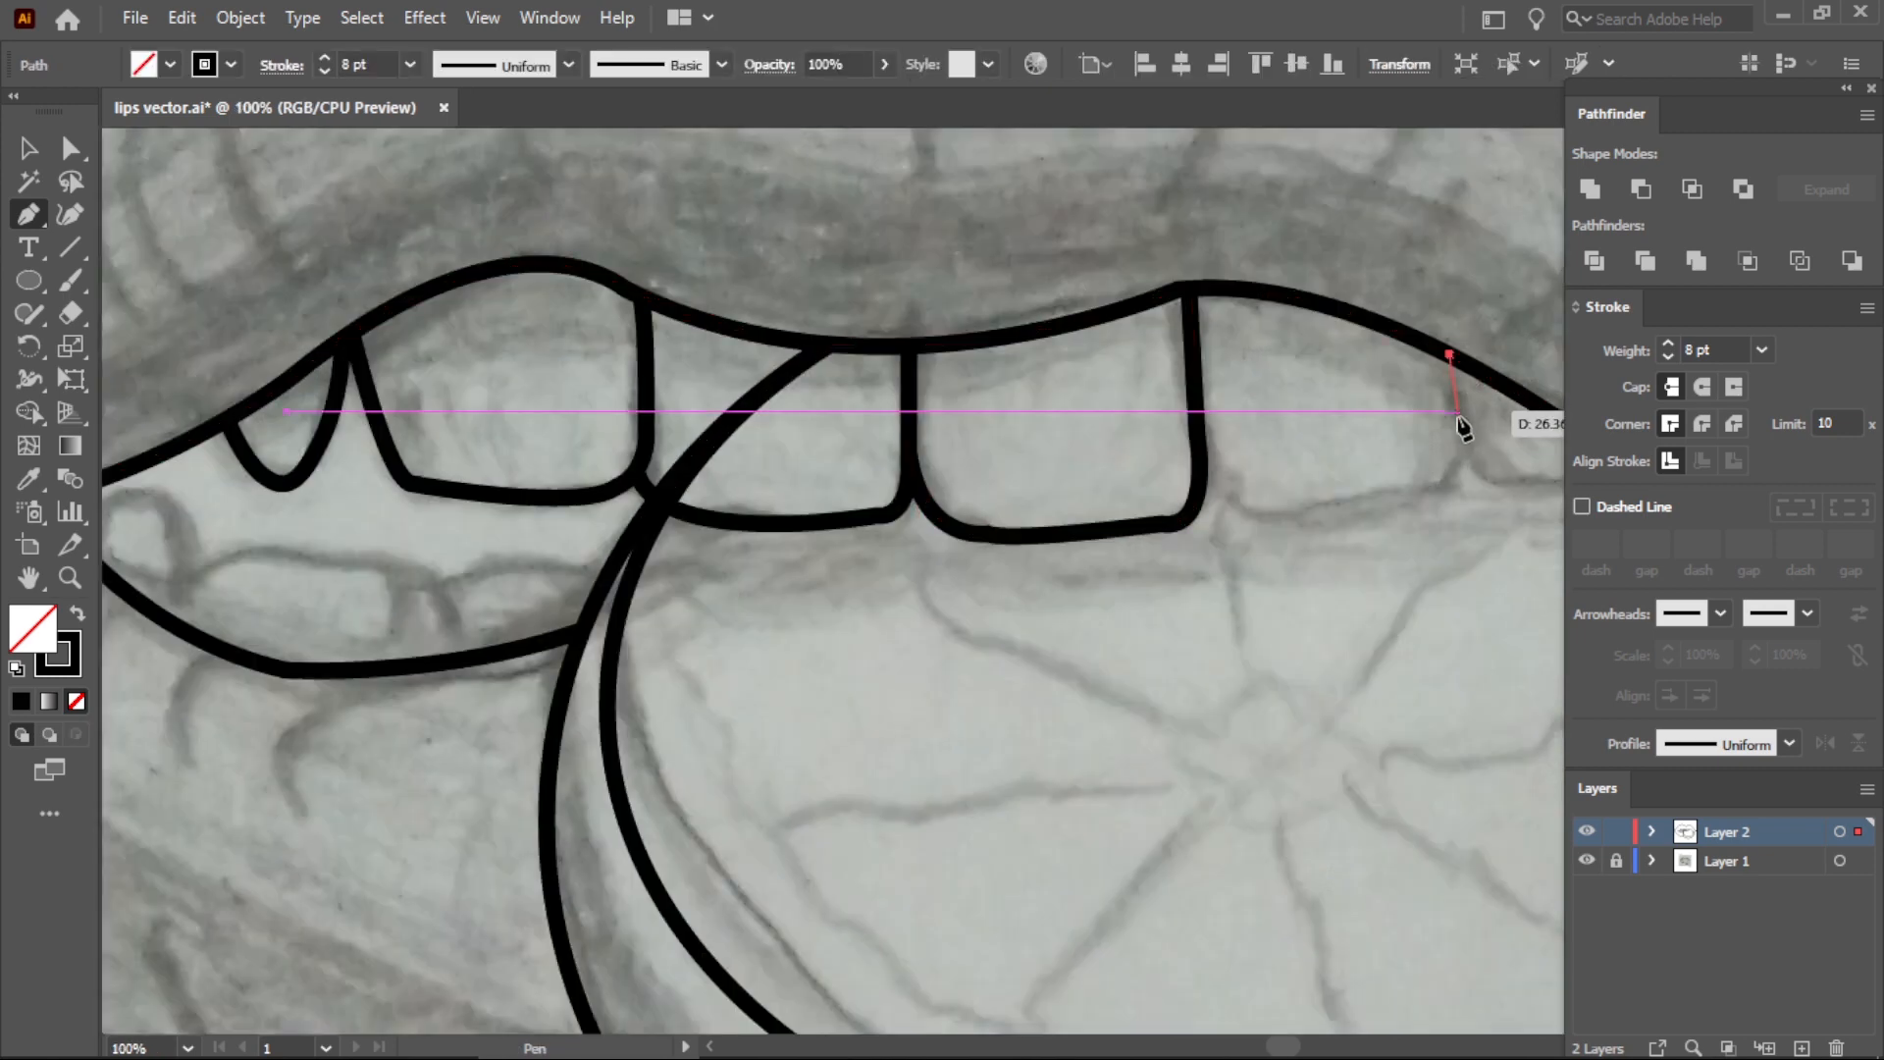
pyautogui.click(1458, 427)
pyautogui.moveTo(1422, 488); pyautogui.dragTo(1362, 486)
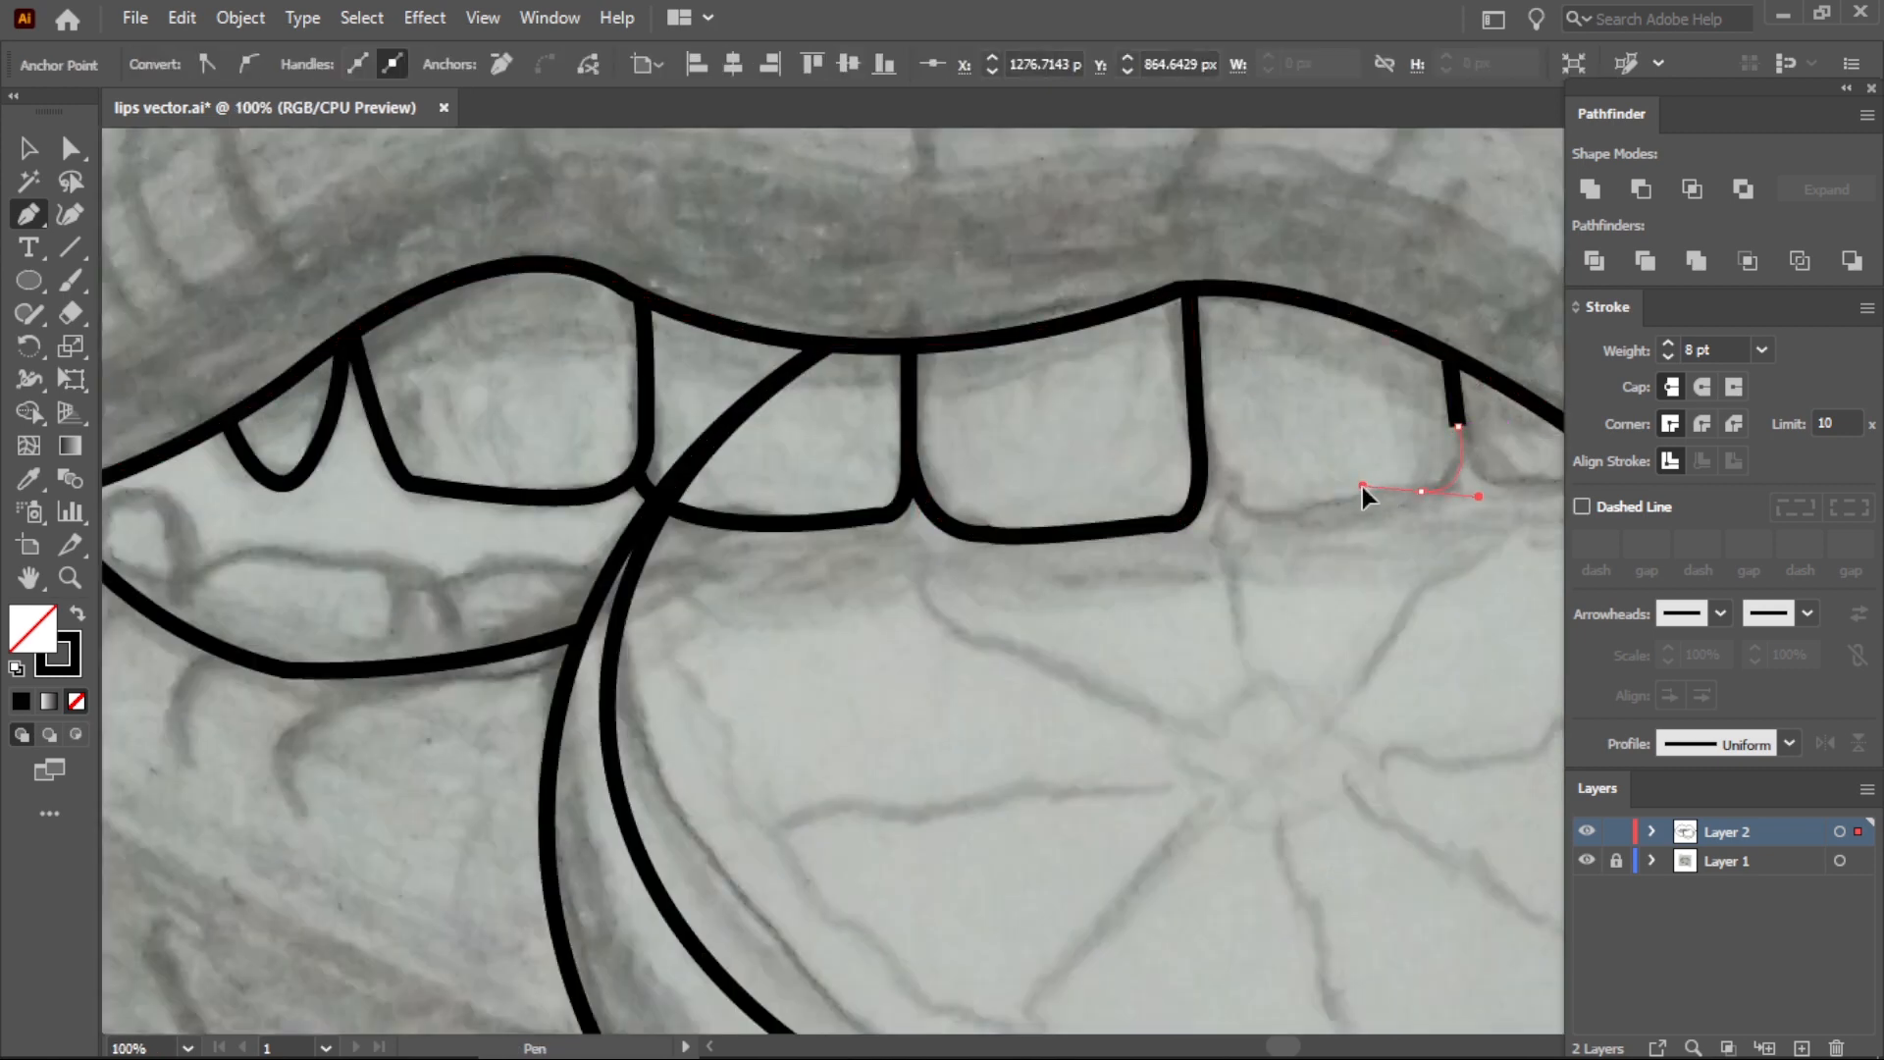
pyautogui.click(1422, 488)
pyautogui.click(1274, 506)
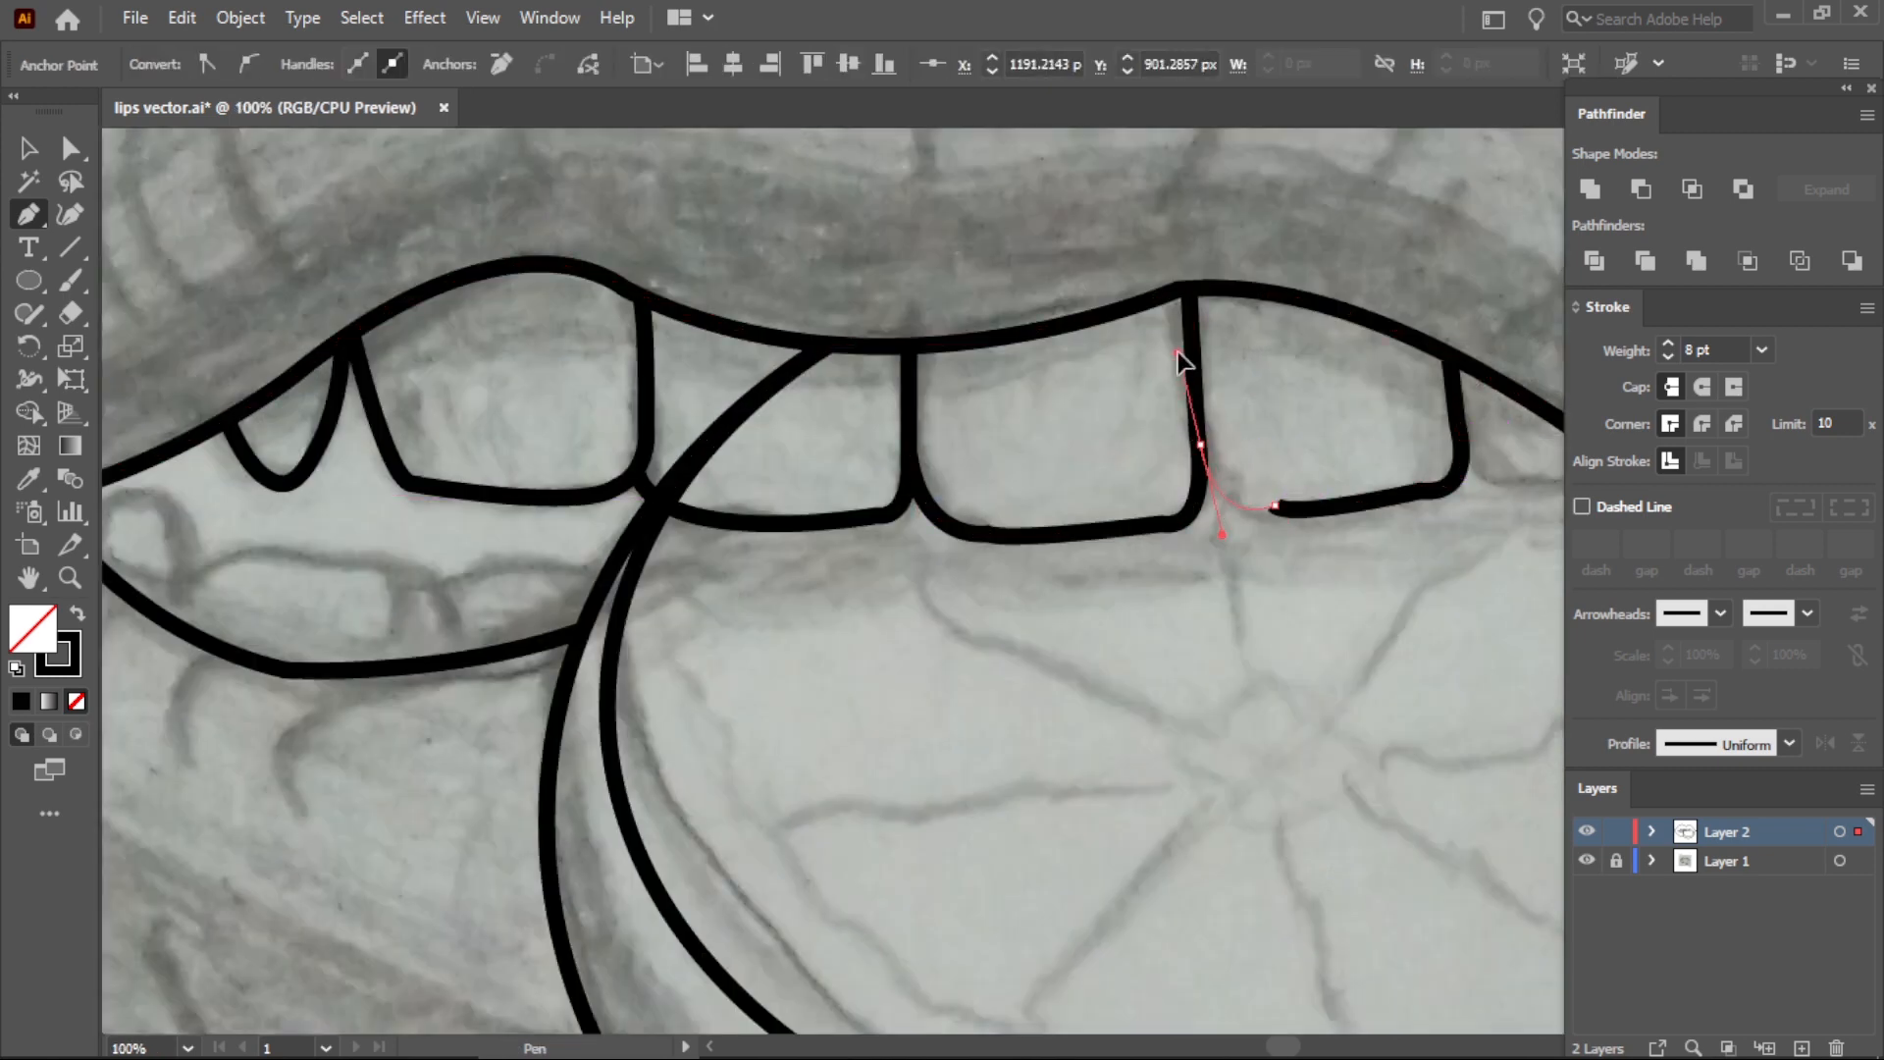
pyautogui.moveTo(1178, 353); pyautogui.dragTo(1178, 353)
pyautogui.scroll(-2, 1181, 467)
pyautogui.scroll(2, 1438, 466)
pyautogui.press('Escape')
# Trace the small rightmost upper tooth with the Pen tool, from the lip's edge to the neighbouring tooth.
pyautogui.click(1331, 451)
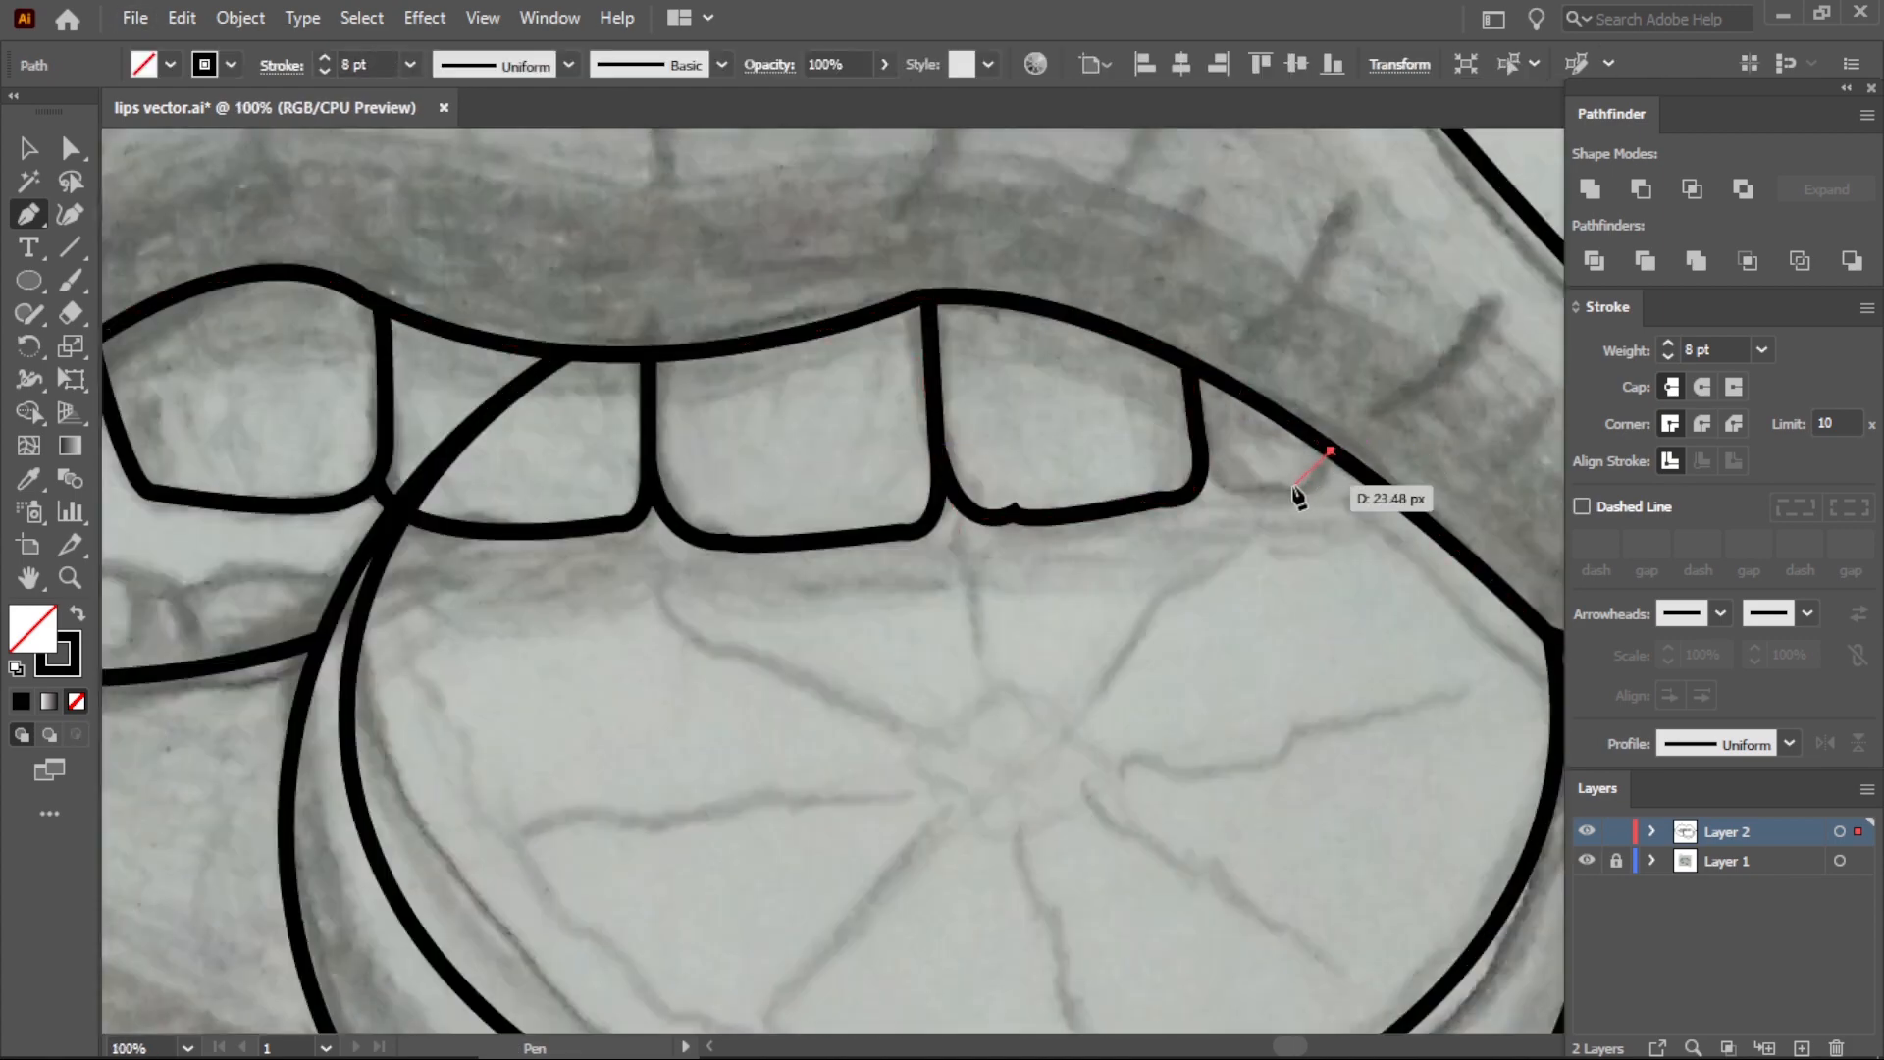
pyautogui.moveTo(1250, 491); pyautogui.dragTo(1251, 488)
pyautogui.click(1248, 486)
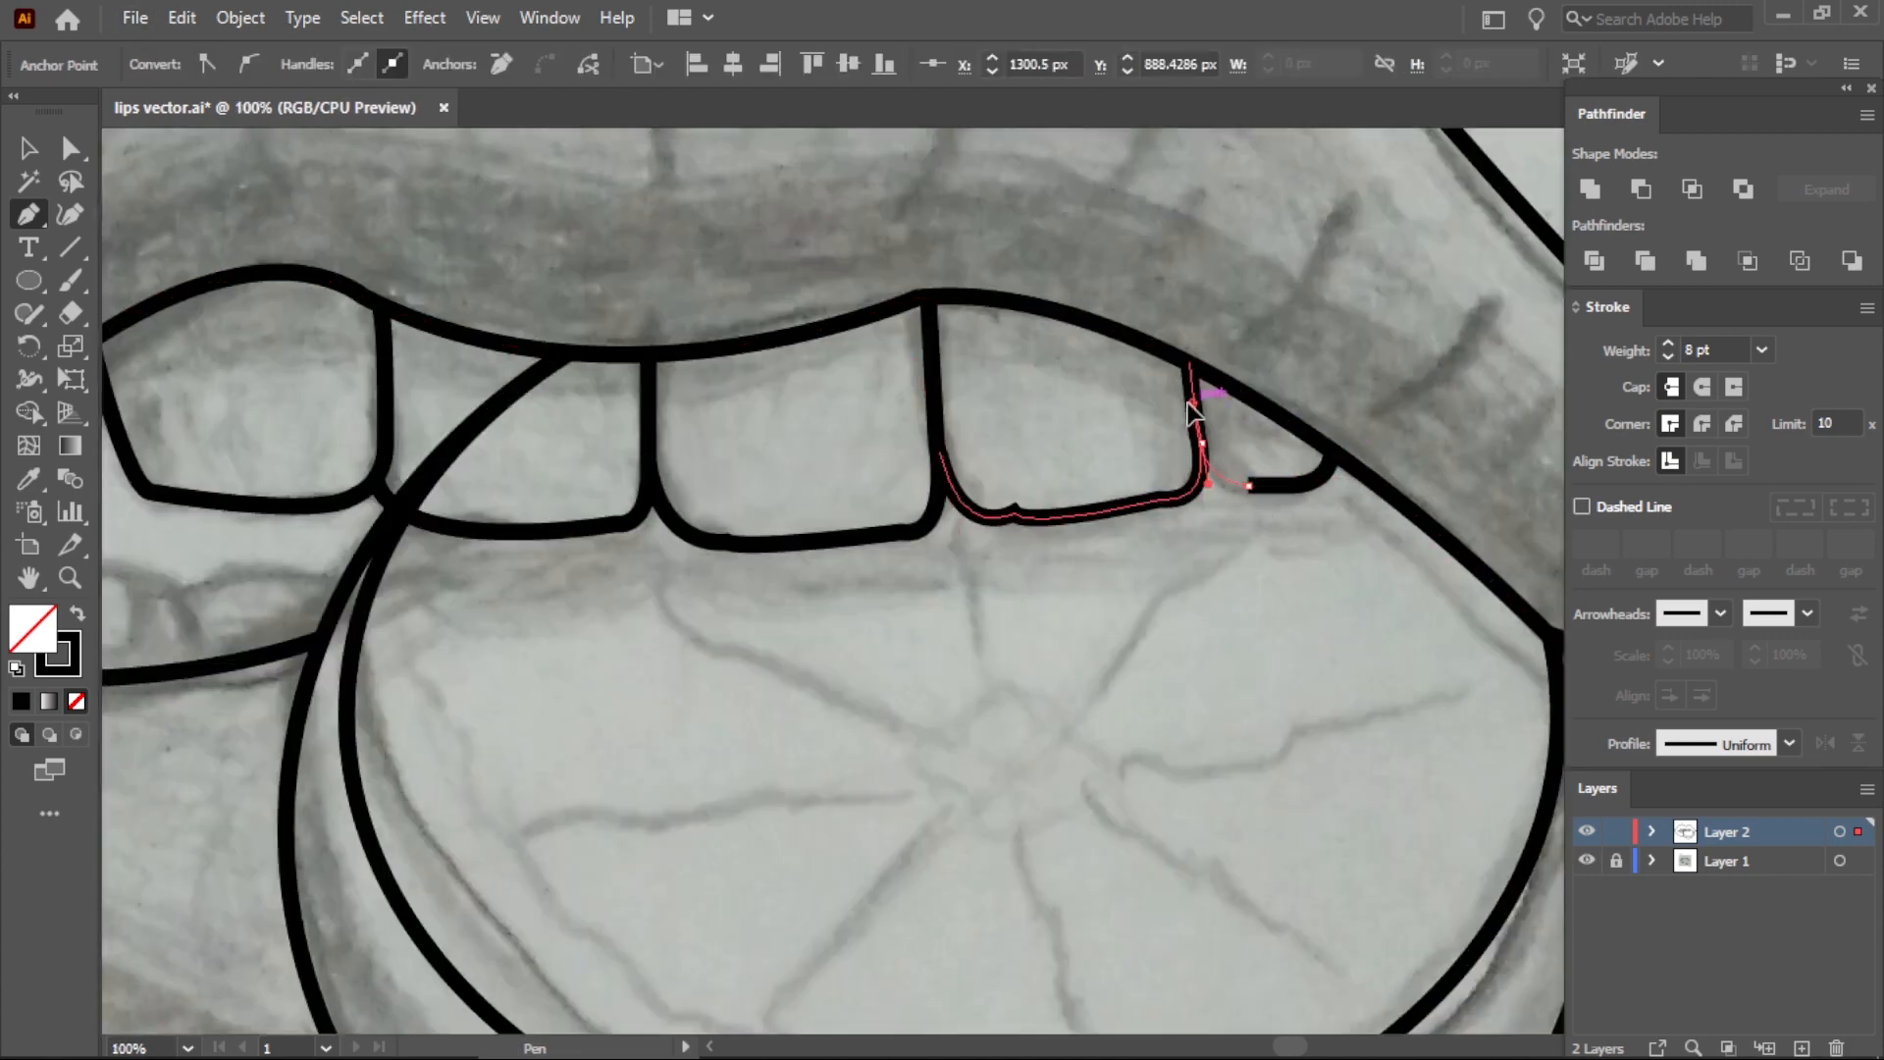
pyautogui.click(1191, 402)
# Adjust the lower anchor points and handles of the three upper teeth over the lemon to smooth their bottom edges.
pyautogui.scroll(1, 1025, 511)
pyautogui.click(1008, 513)
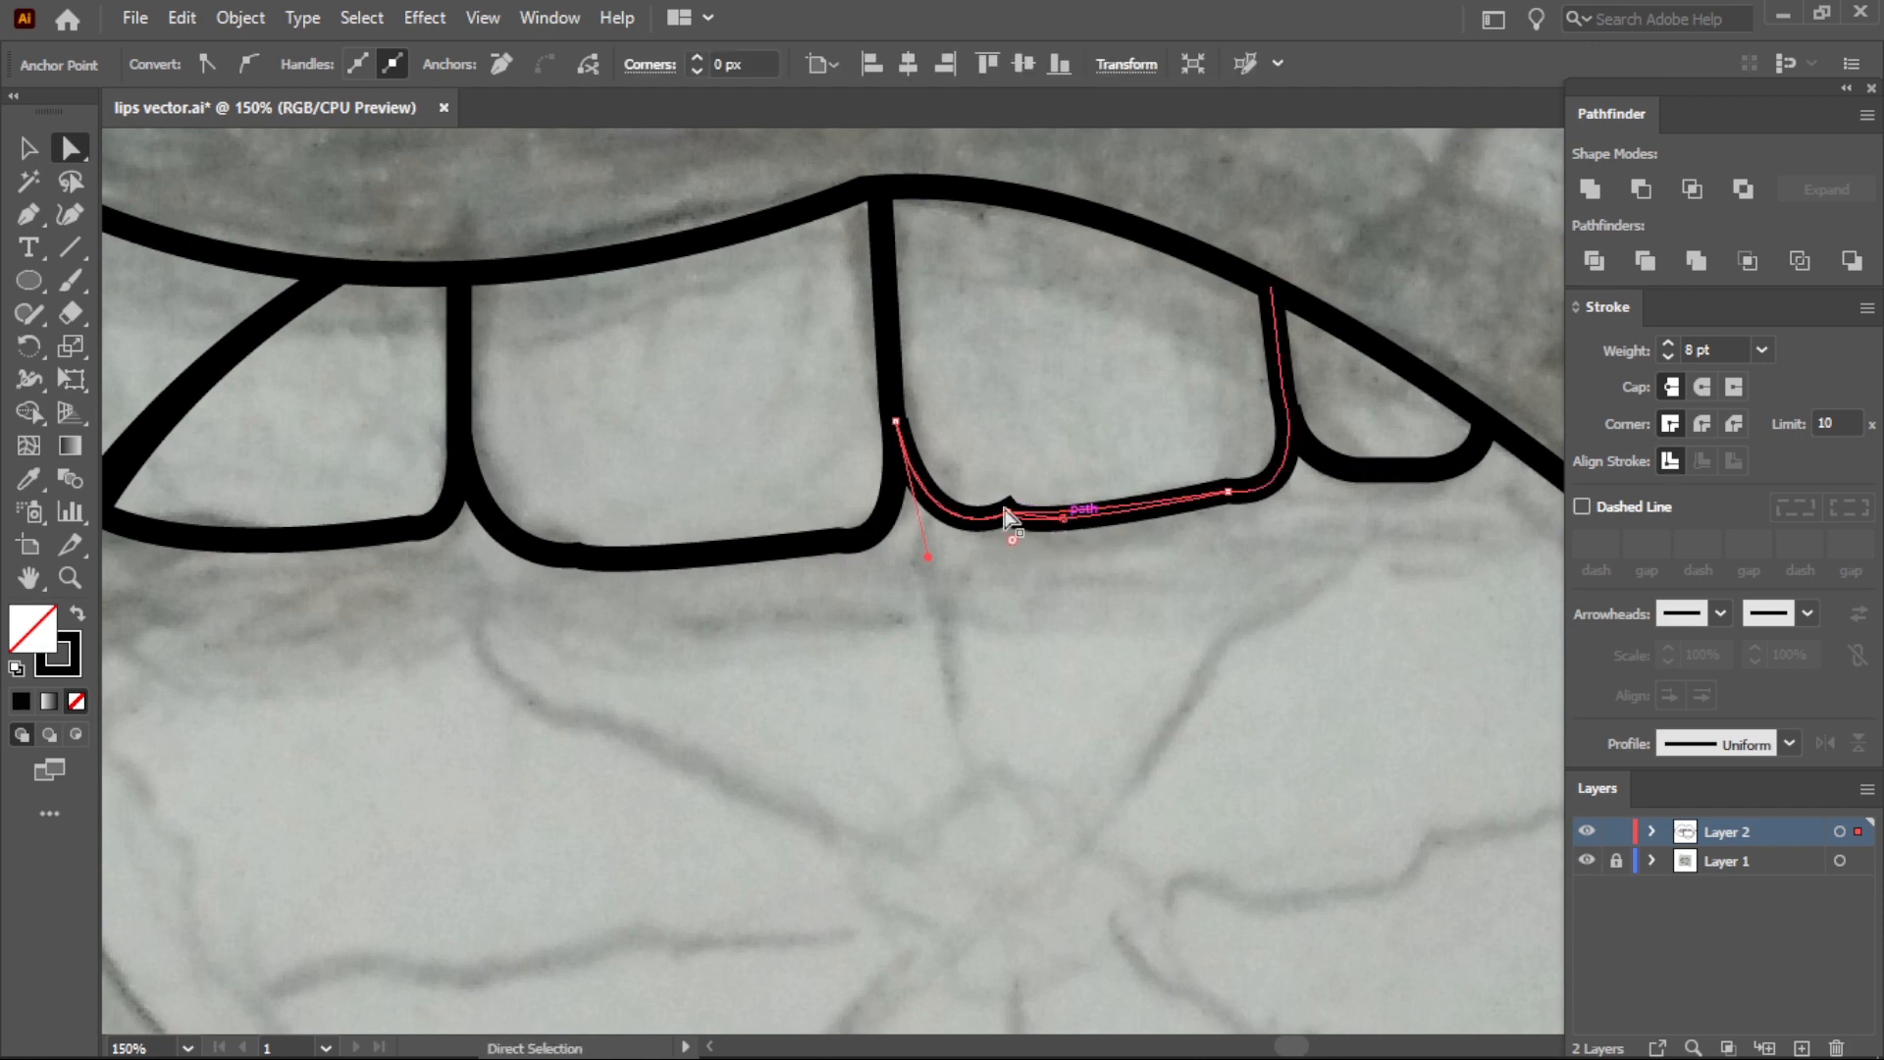
pyautogui.moveTo(1005, 514)
pyautogui.mouseDown()
pyautogui.moveTo(965, 532)
pyautogui.moveTo(1021, 538)
pyautogui.mouseUp()
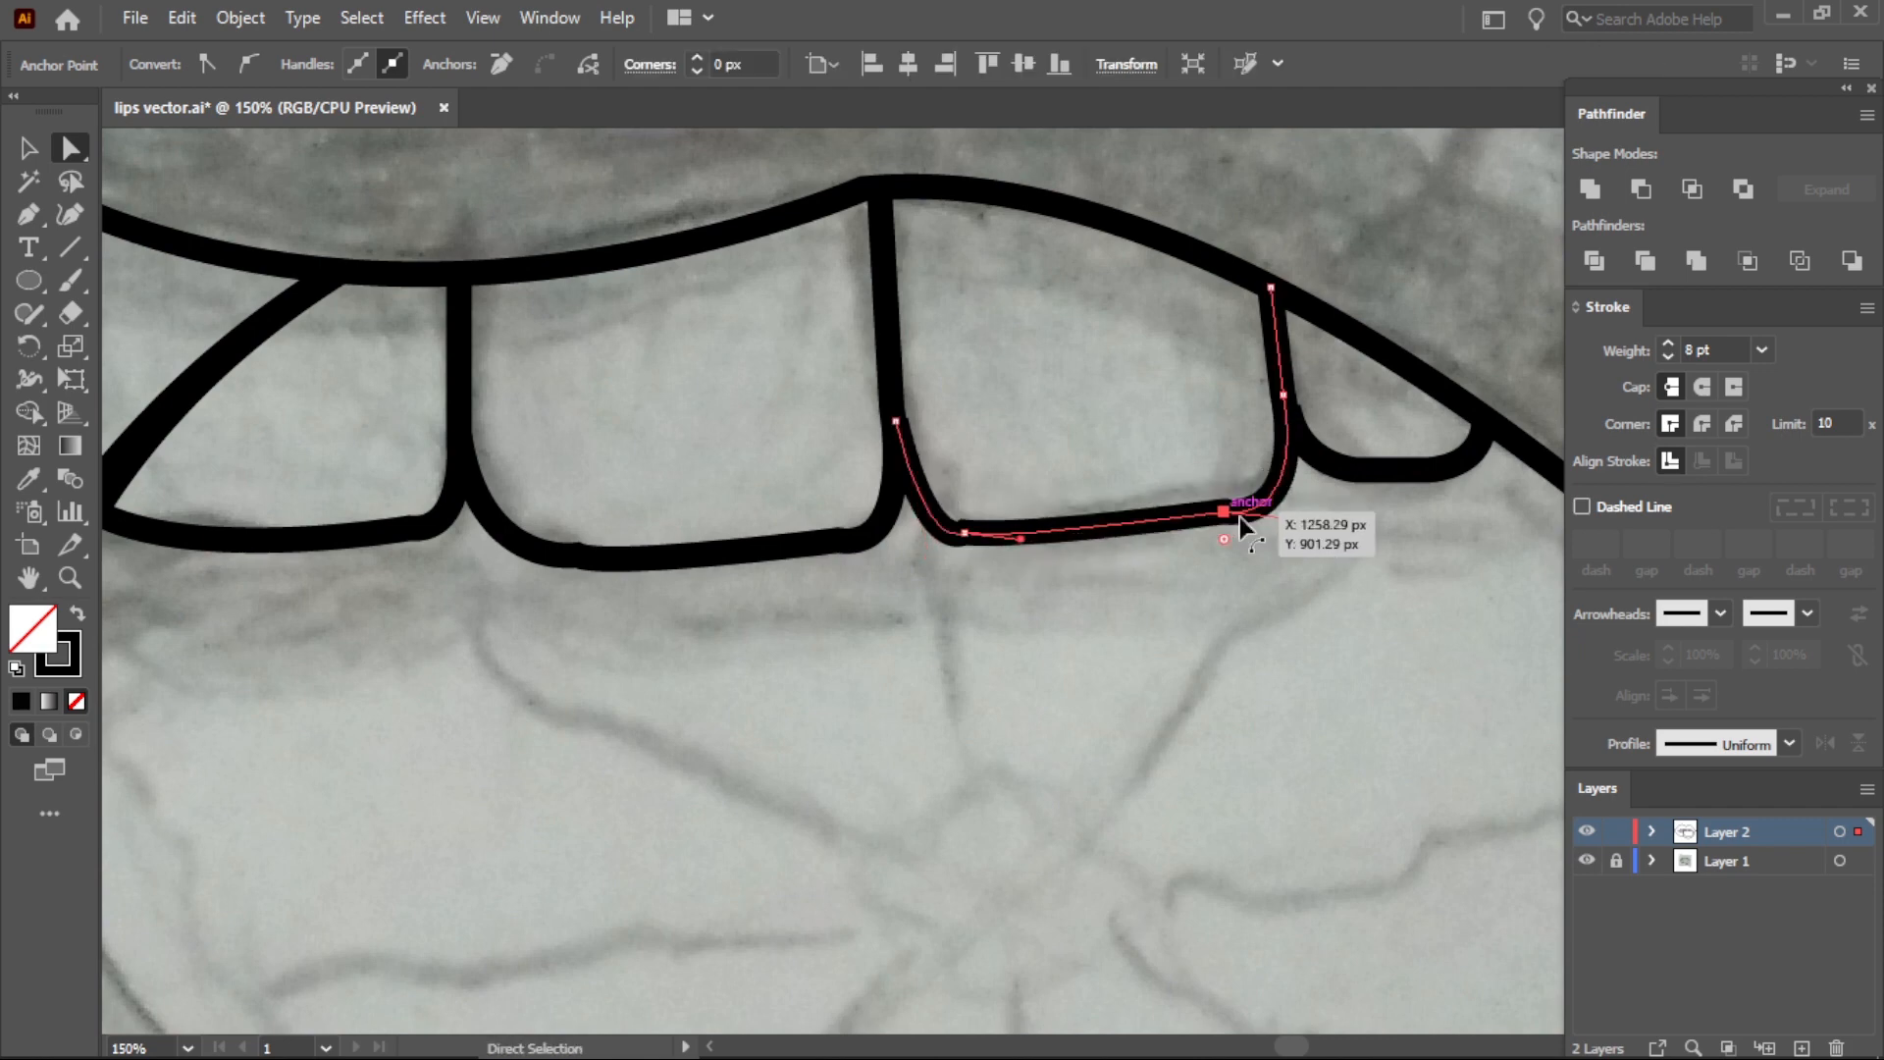
pyautogui.click(840, 541)
pyautogui.click(578, 555)
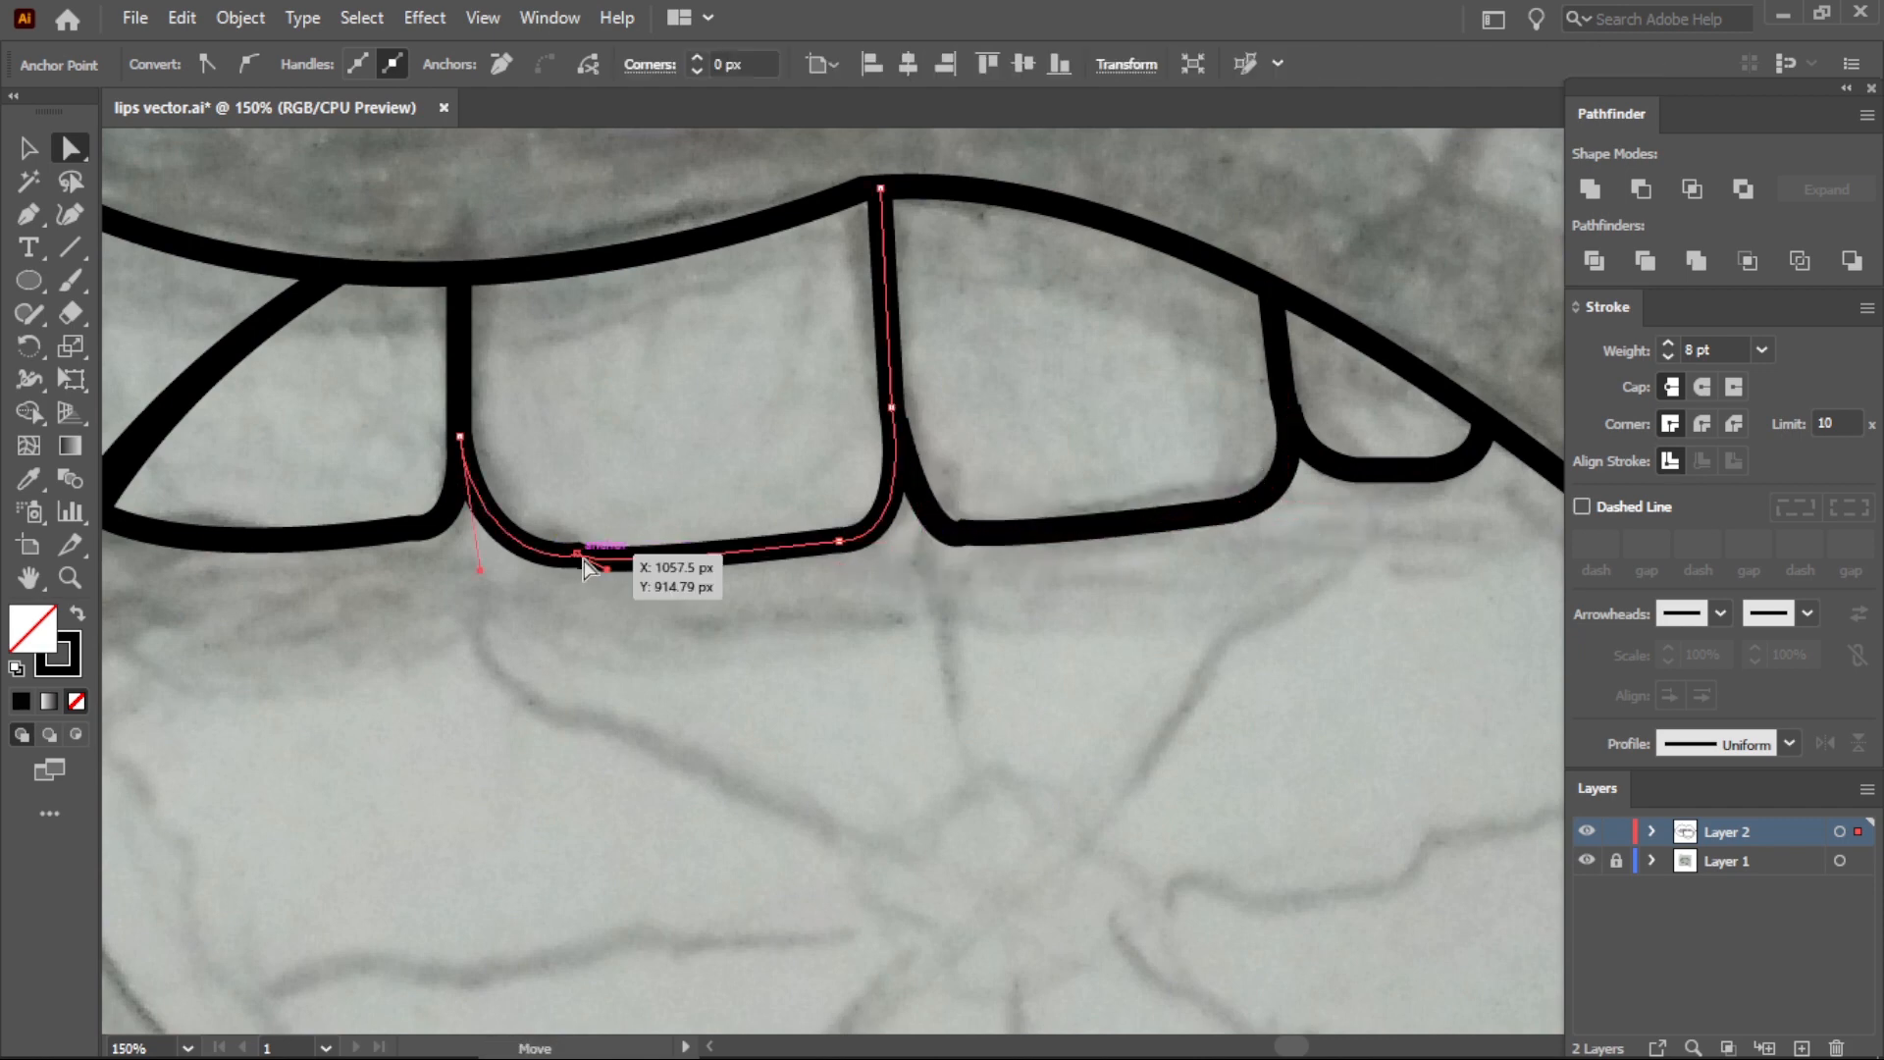
pyautogui.click(413, 528)
# Trace the small leftmost lower tooth as an arched Pen path starting and ending on the lower lip's upper edge.
pyautogui.scroll(-2, 633, 638)
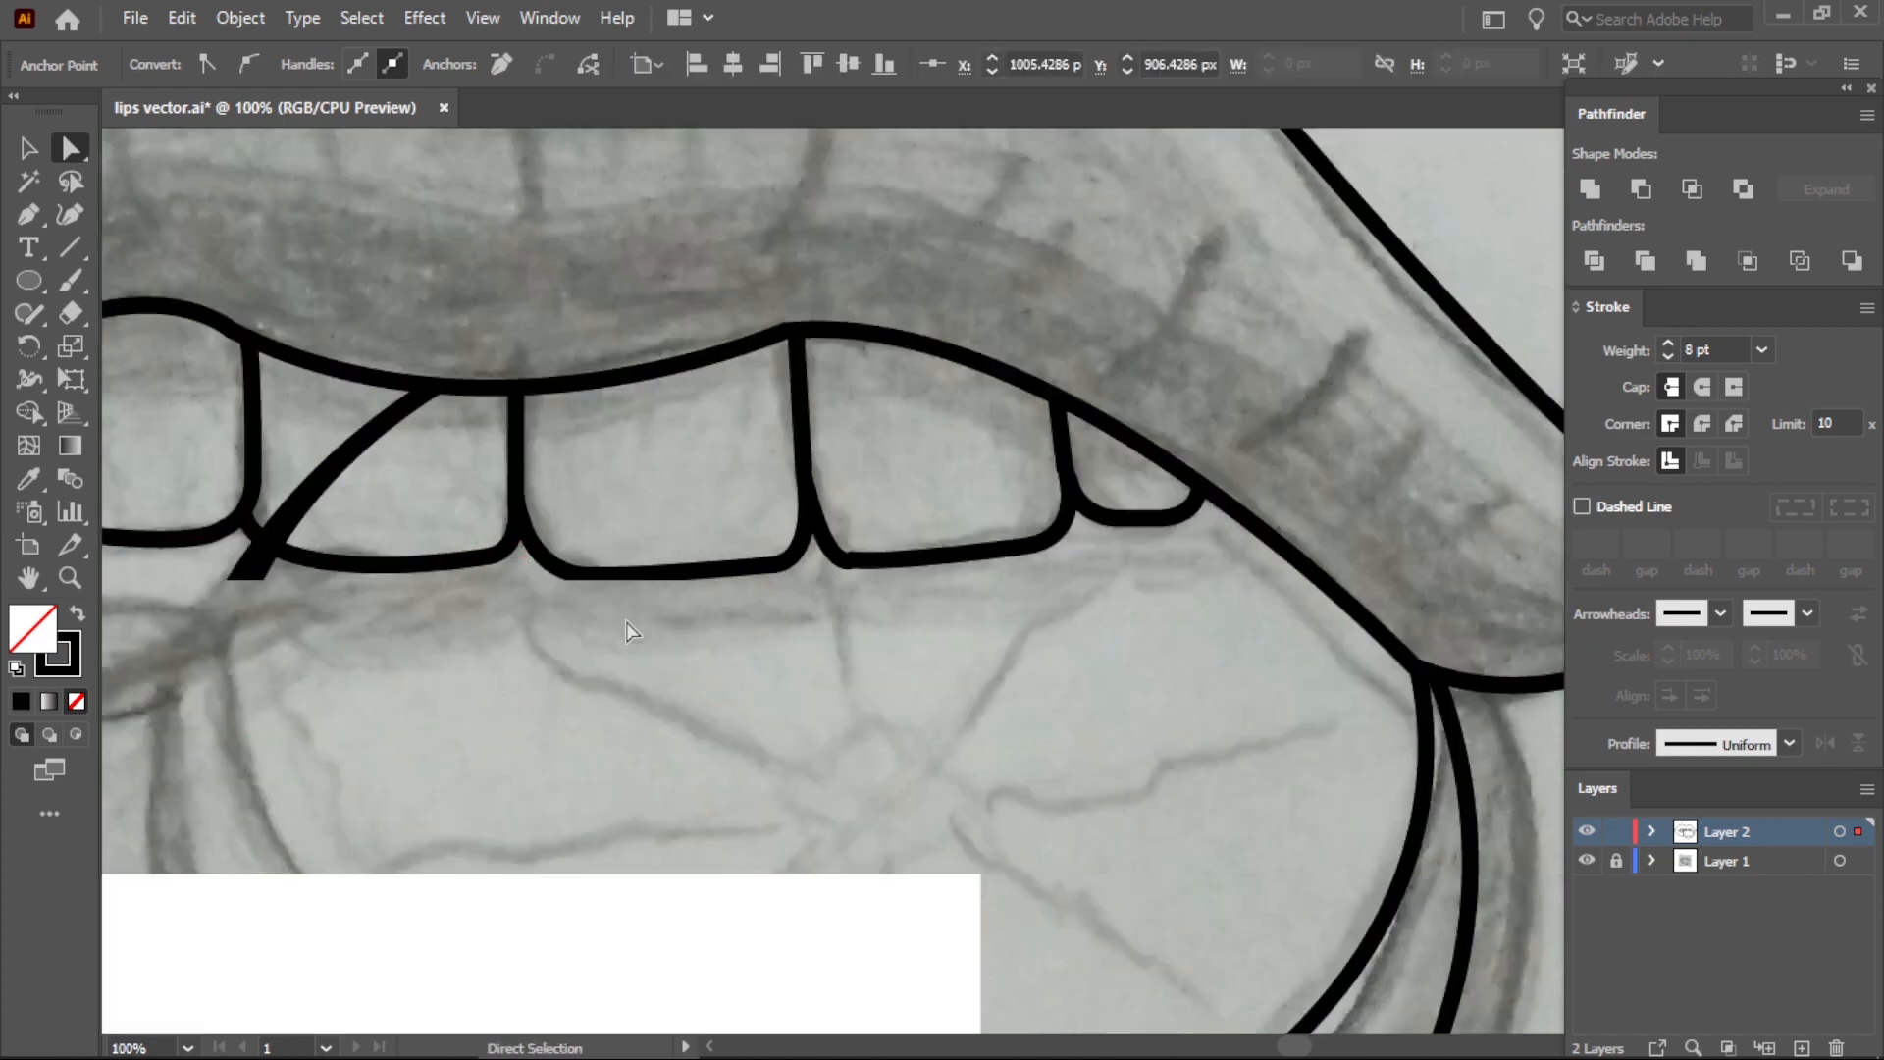
pyautogui.scroll(-3, 748, 645)
pyautogui.press('p')
pyautogui.scroll(4, 531, 630)
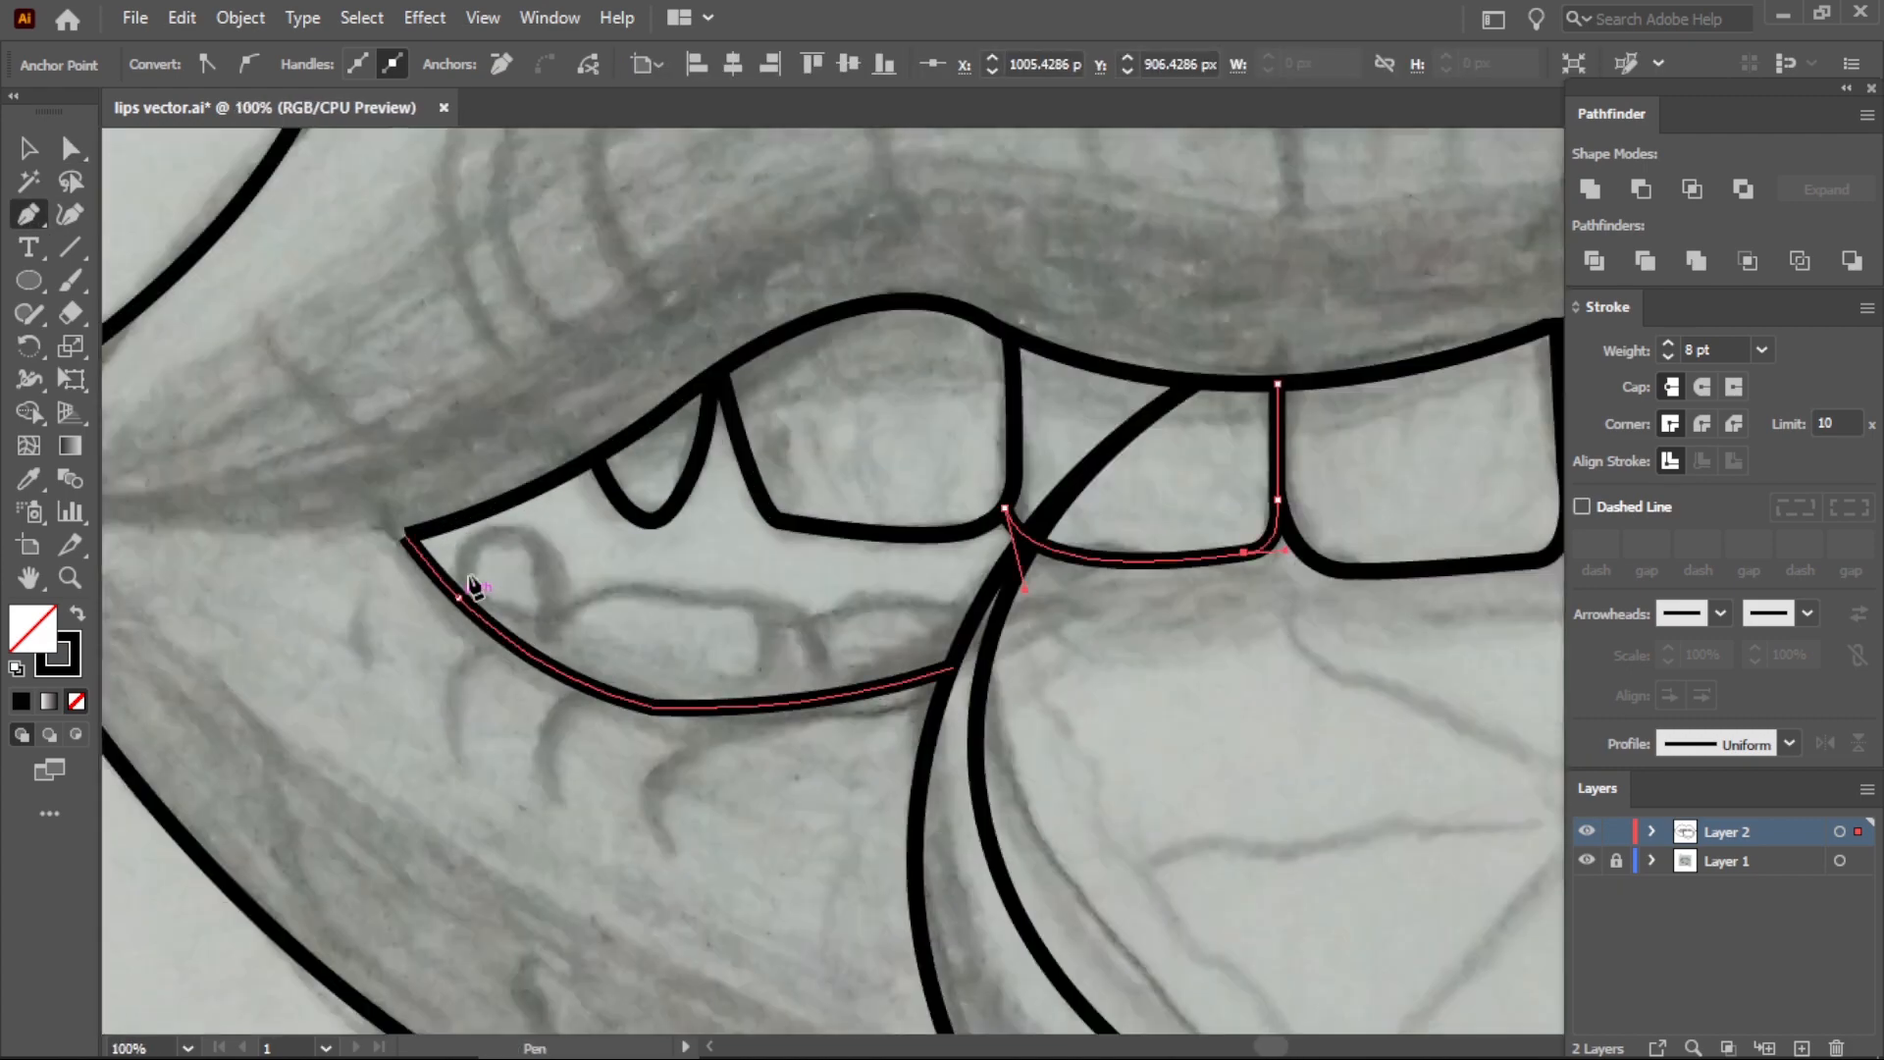
pyautogui.moveTo(458, 595); pyautogui.dragTo(546, 569)
pyautogui.click(543, 655)
pyautogui.moveTo(526, 693); pyautogui.dragTo(546, 651)
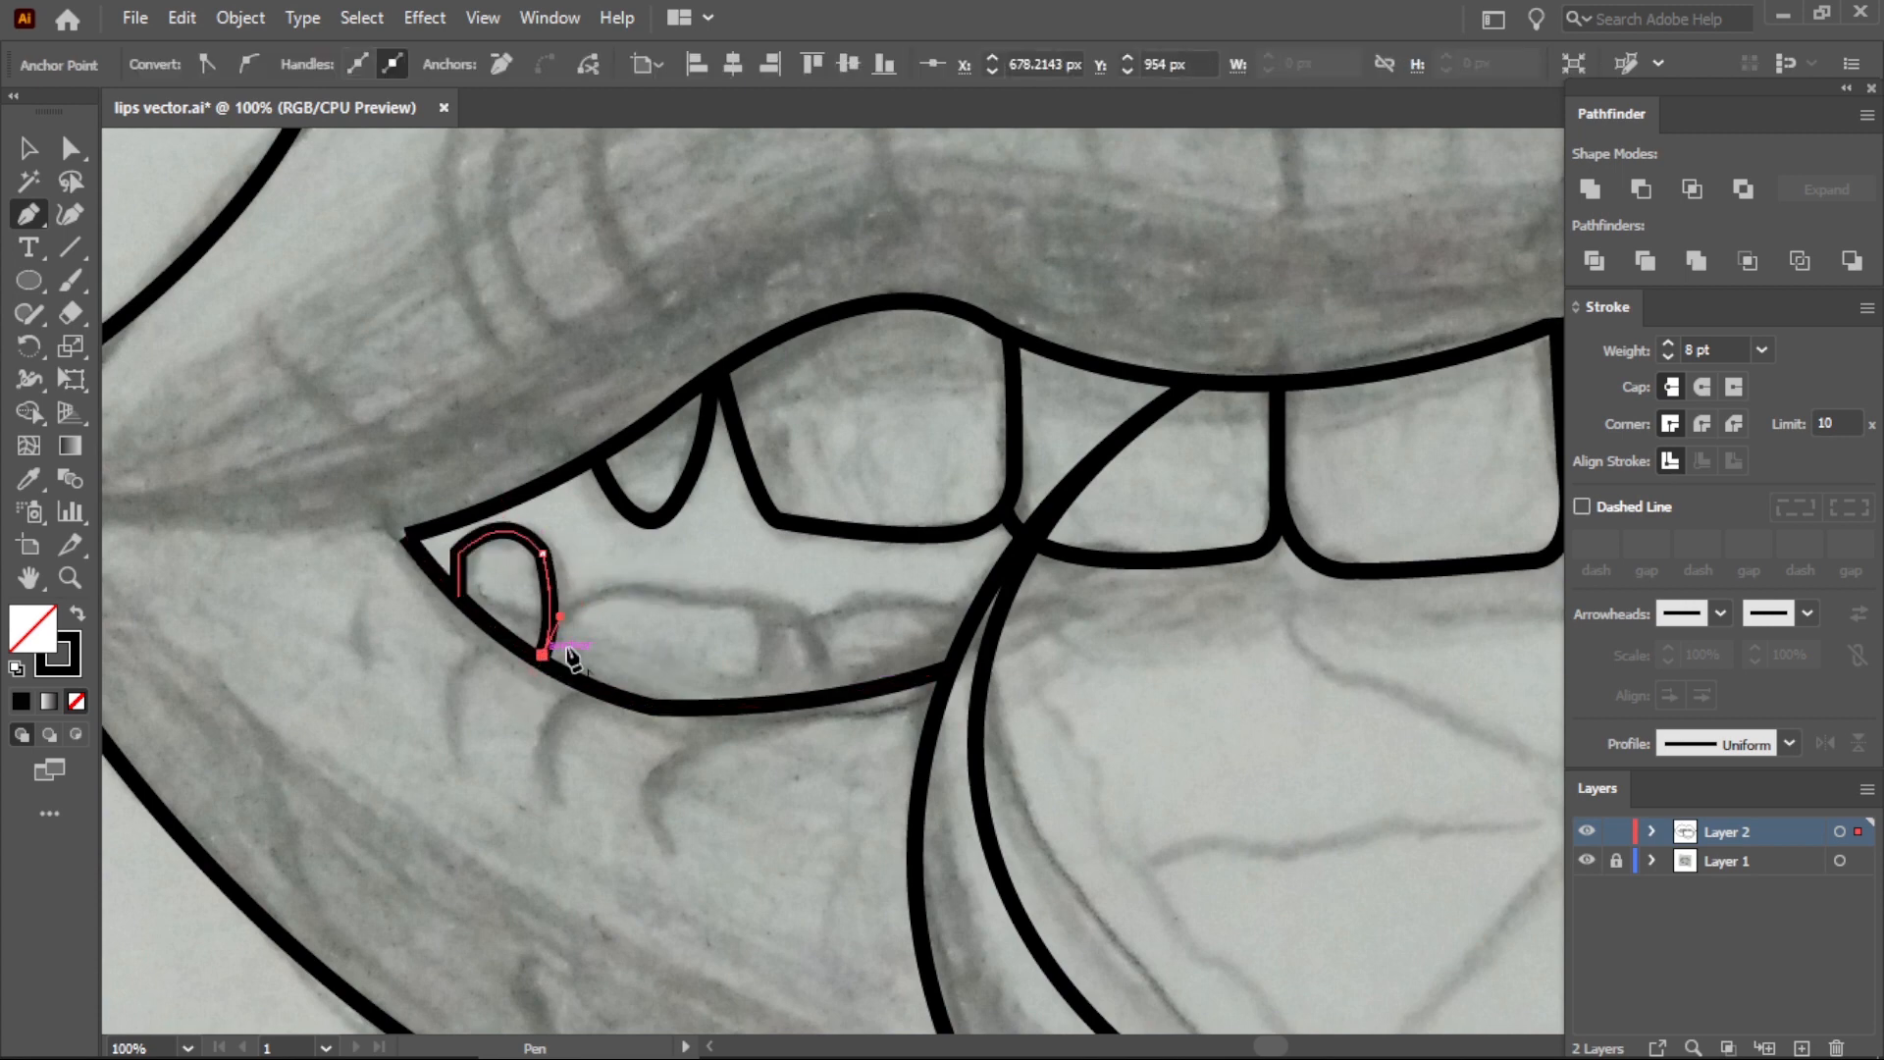
# Trace the two remaining lower teeth as arched Pen paths between the leftmost lower tooth and the lemon's outer edge.
pyautogui.moveTo(830, 695); pyautogui.dragTo(533, 659)
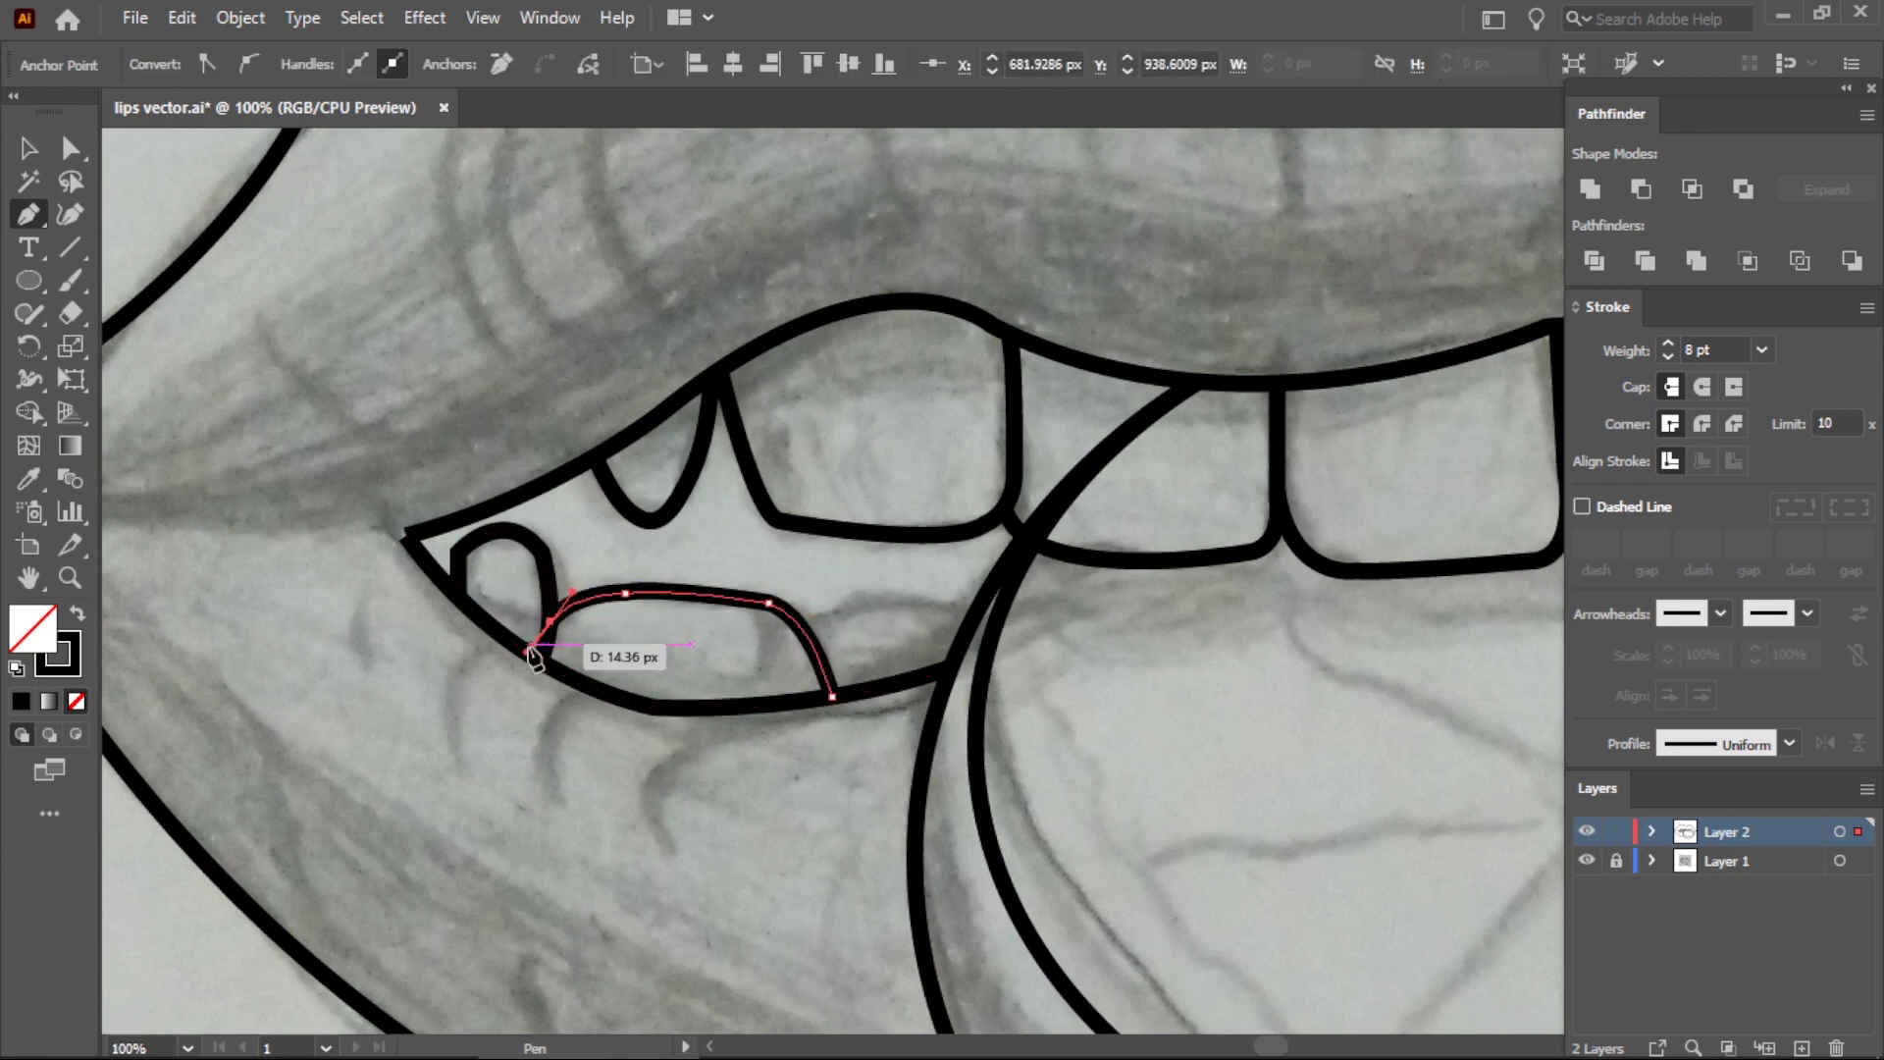
pyautogui.click(974, 622)
pyautogui.moveTo(805, 631); pyautogui.dragTo(745, 700)
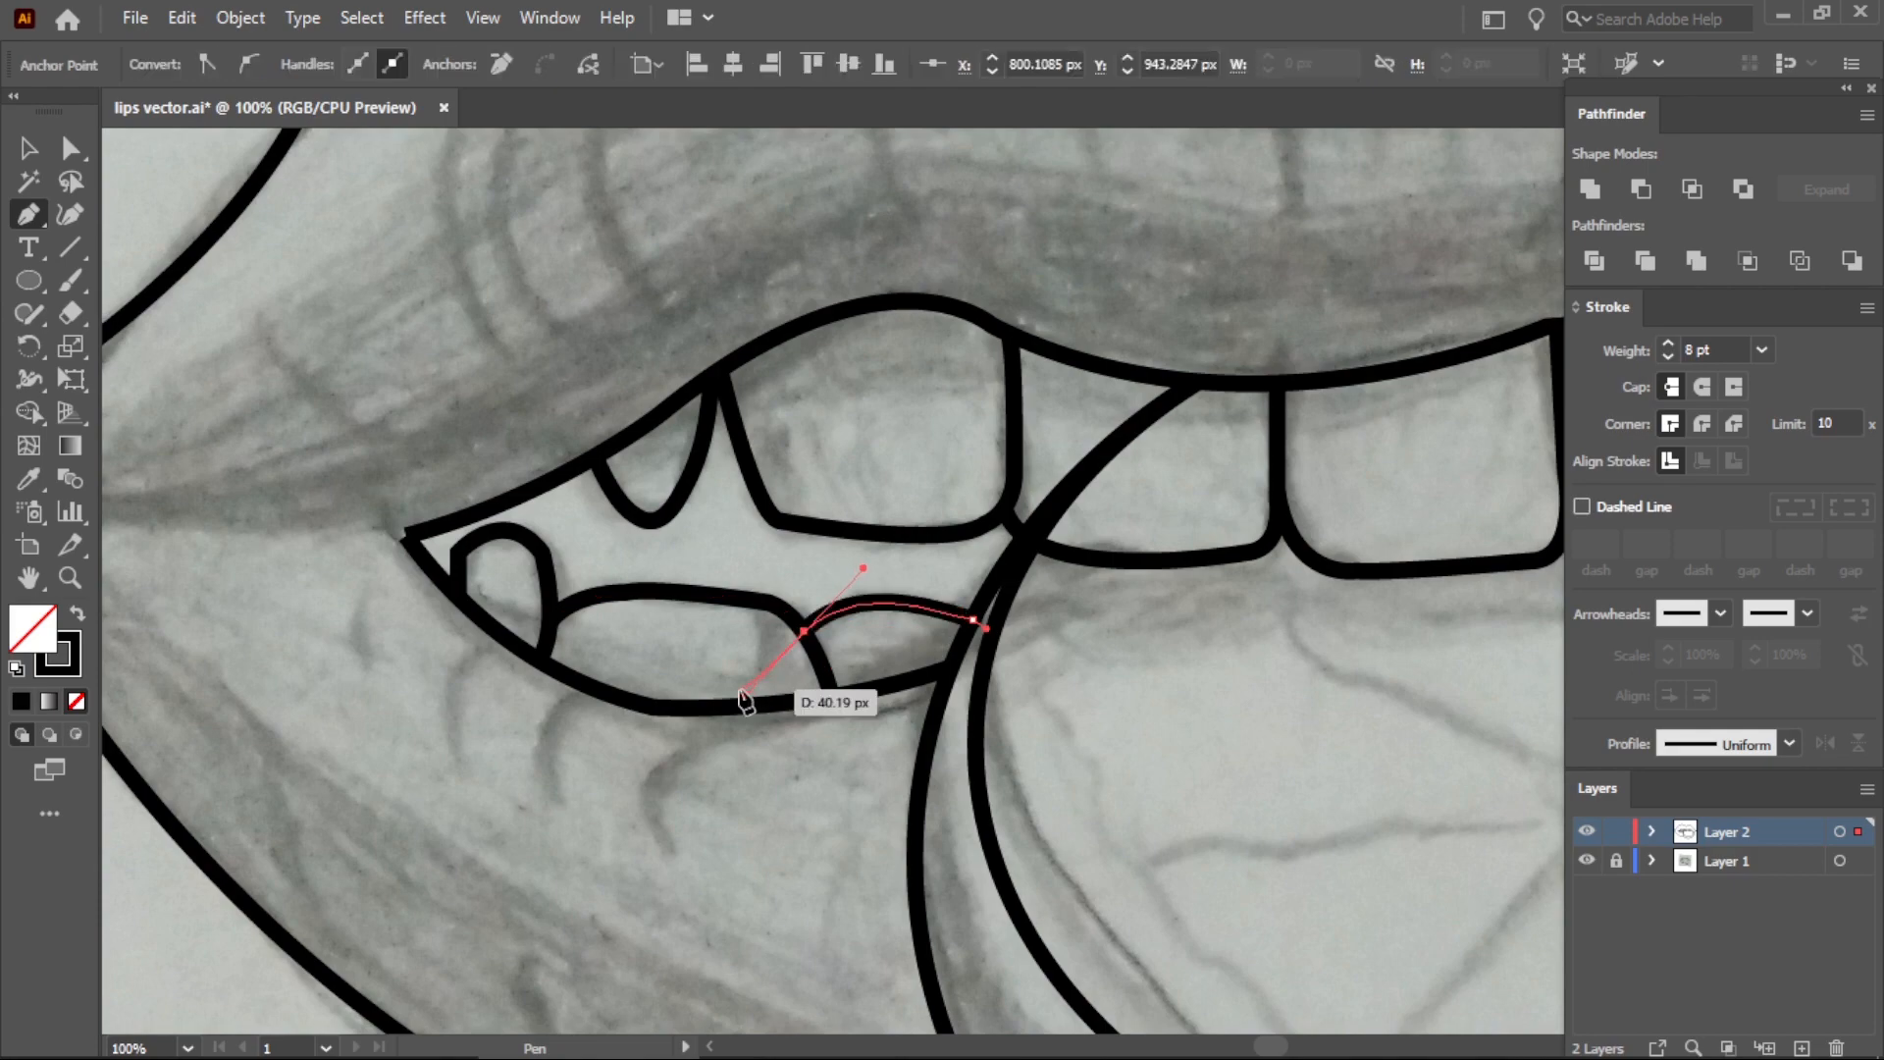
pyautogui.click(29, 155)
pyautogui.click(565, 438)
# Remove the part of the lemon's ellipse that crosses the upper tooth with Shape Builder.
pyautogui.scroll(-1, 564, 438)
pyautogui.click(985, 520)
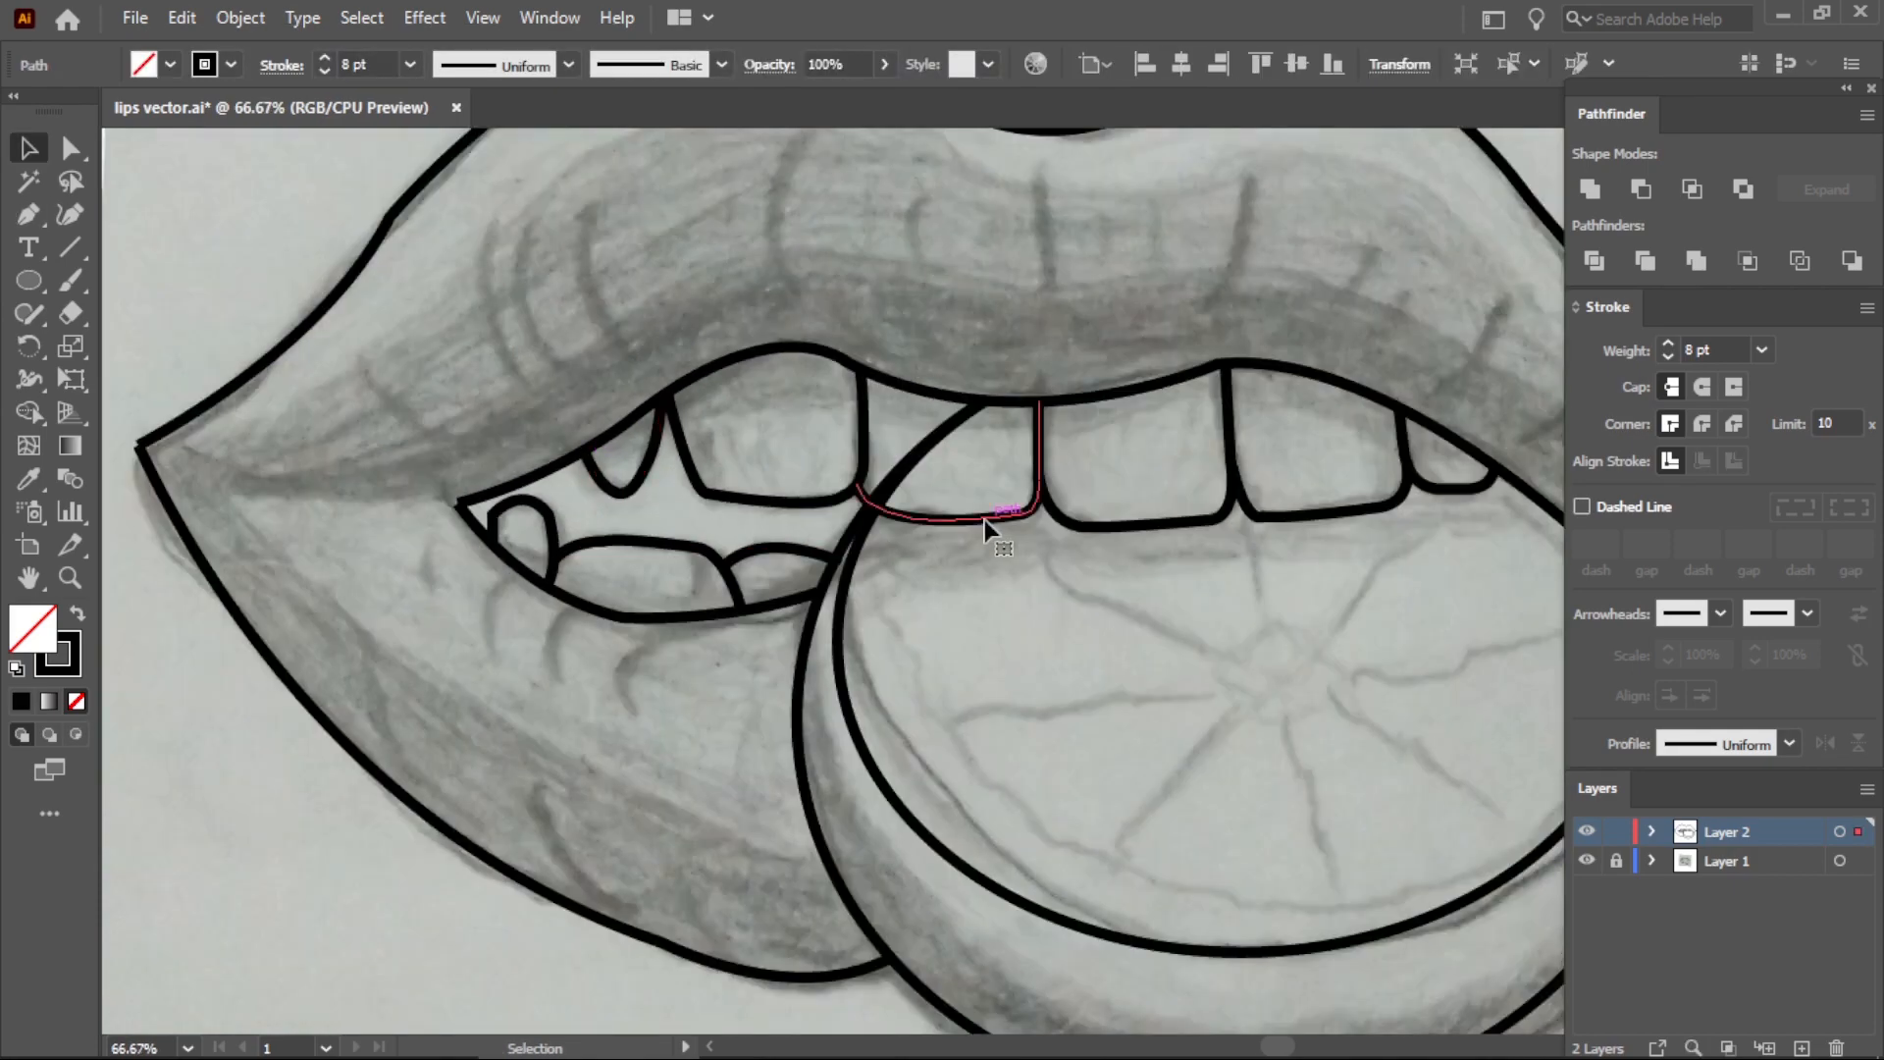
pyautogui.click(919, 452)
pyautogui.scroll(1, 950, 466)
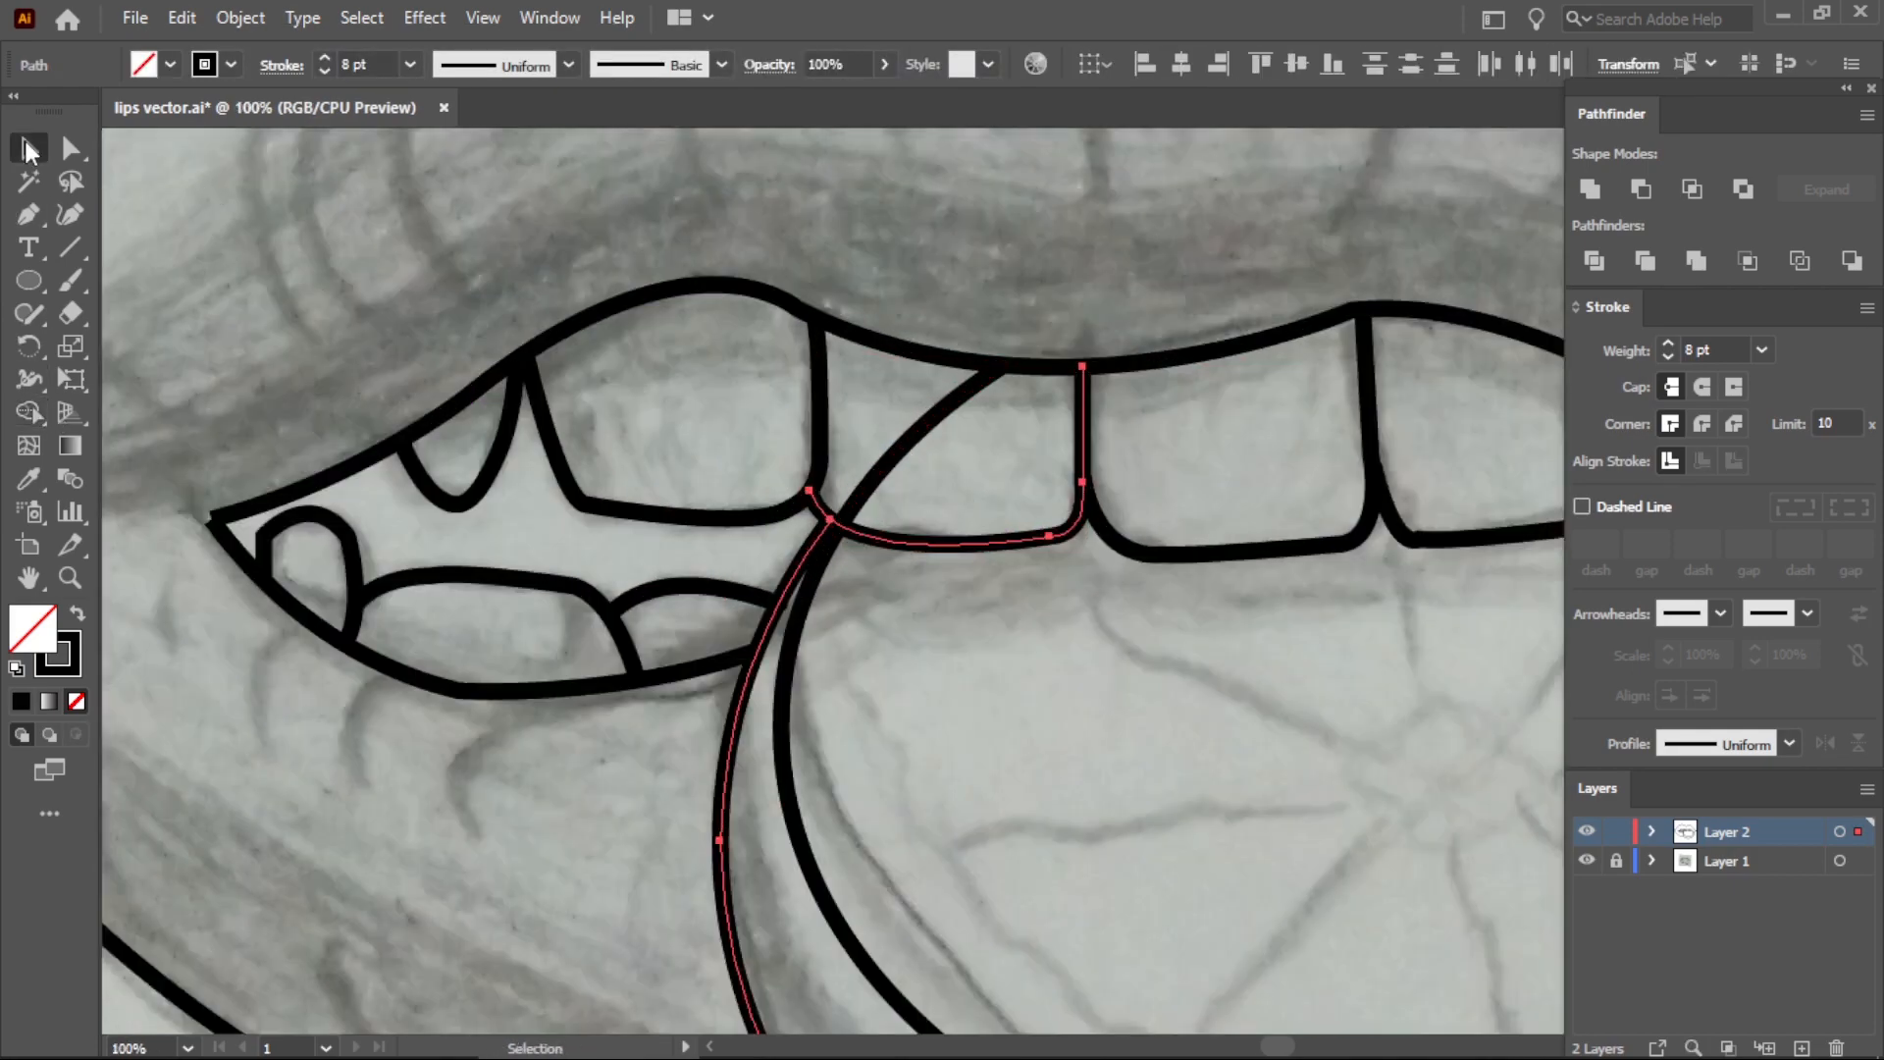
pyautogui.hotkey('shift', 'm')
pyautogui.scroll(1, 927, 463)
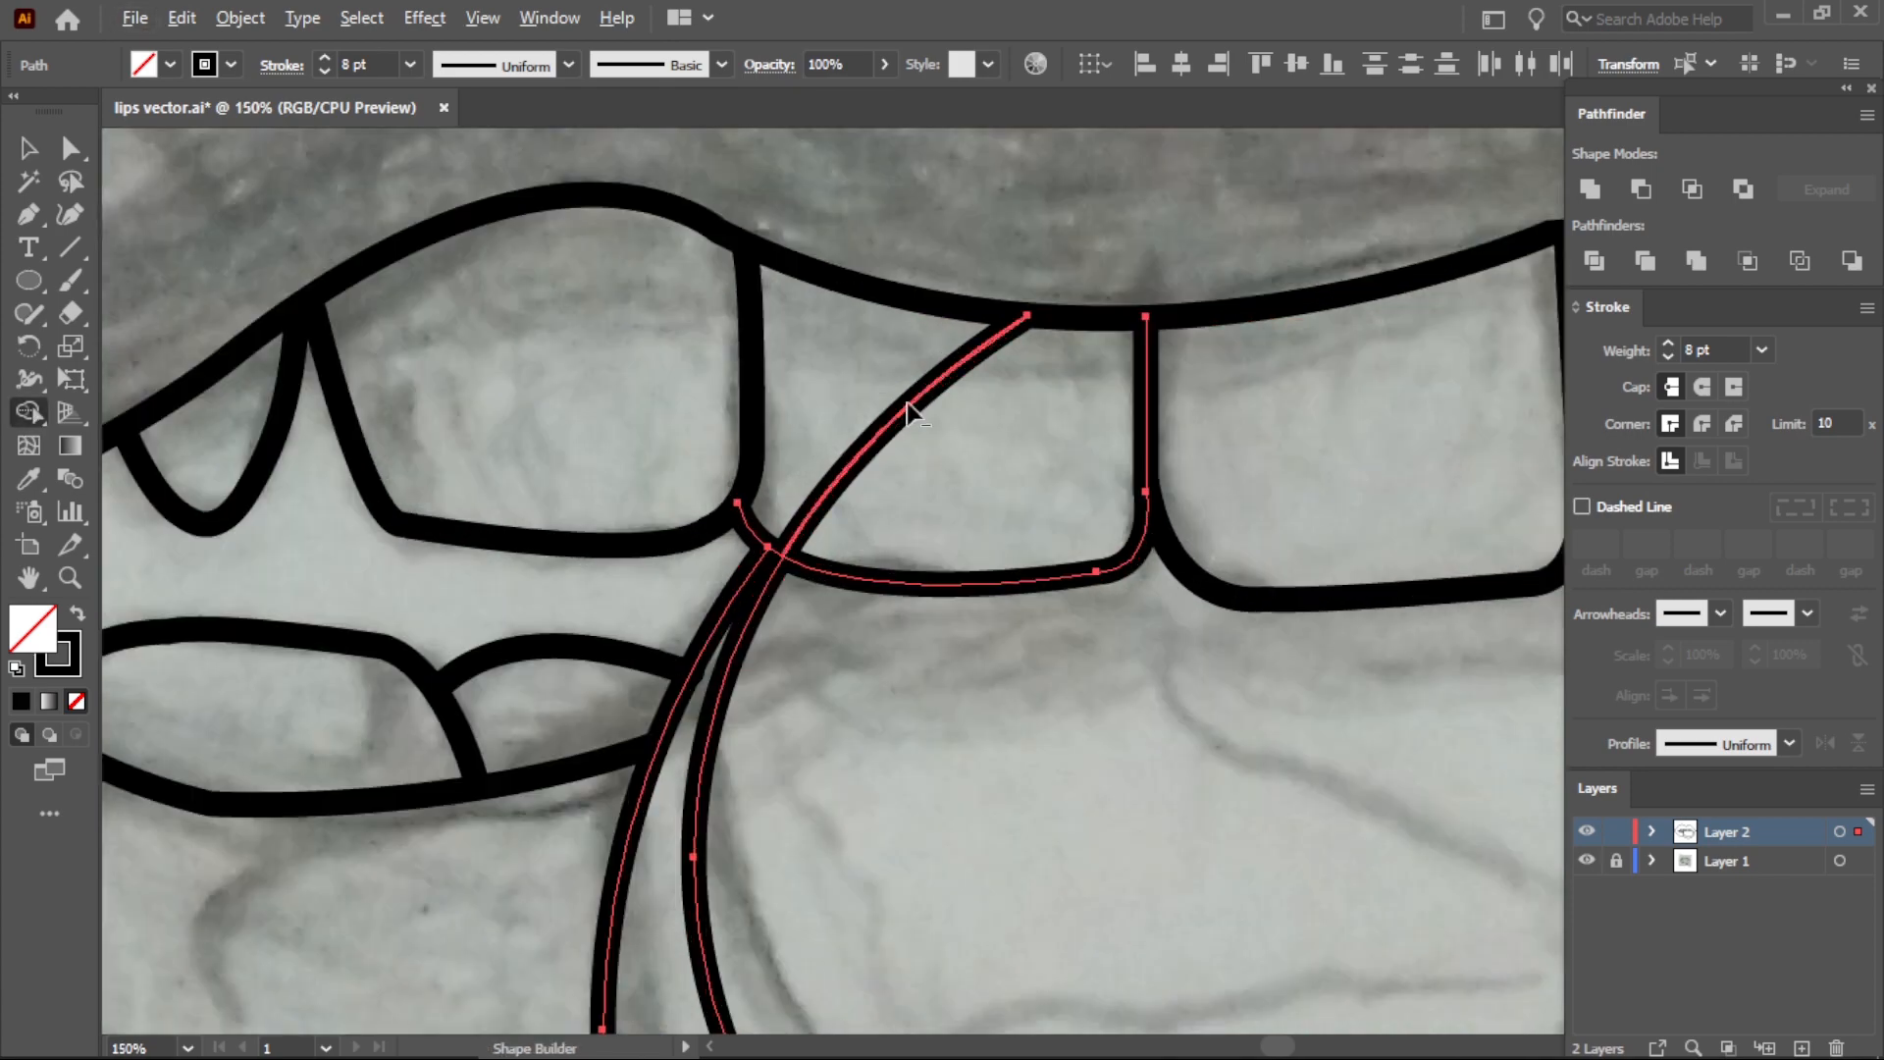
pyautogui.keyDown('alt'); pyautogui.click(907, 402); pyautogui.keyUp('alt')
pyautogui.scroll(-4, 913, 452)
pyautogui.press('v')
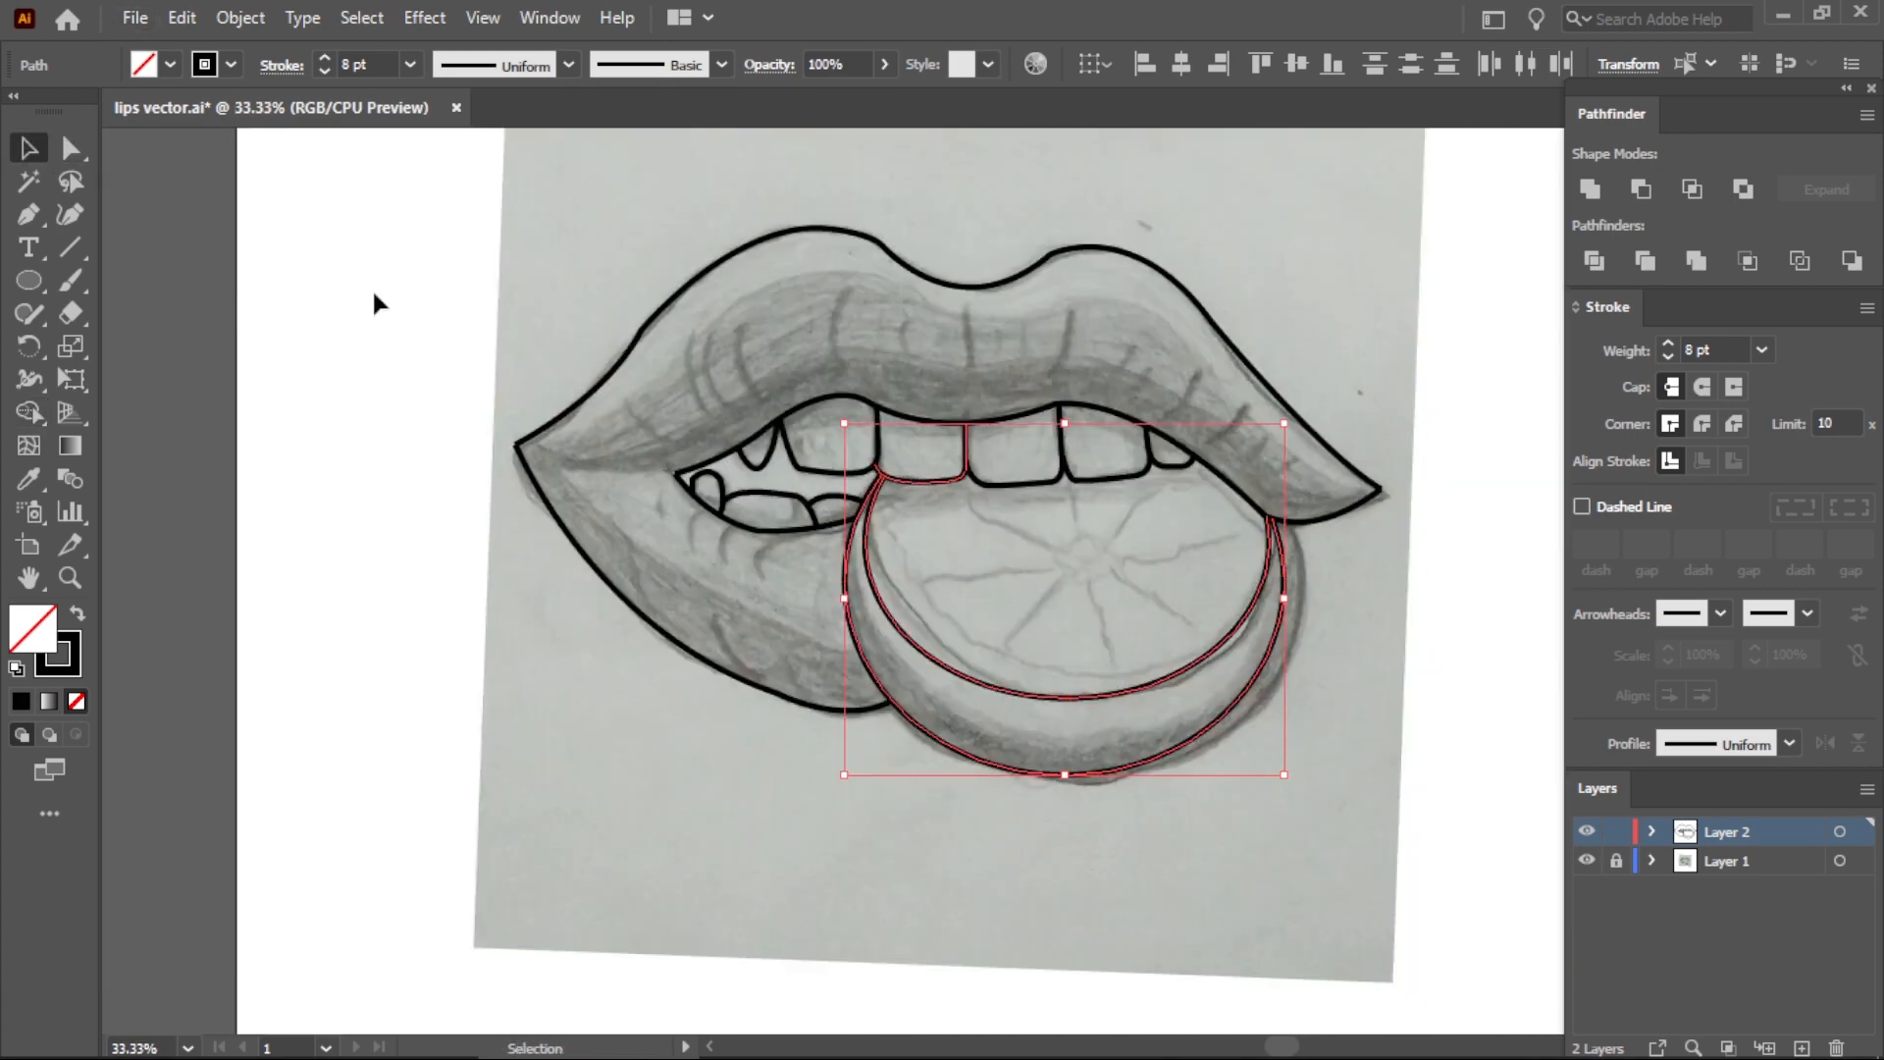
pyautogui.click(1276, 237)
# Draw a vertical crease down the centre of the upper lip and apply the teardrop-shaped tapered width profile.
pyautogui.scroll(1, 1023, 181)
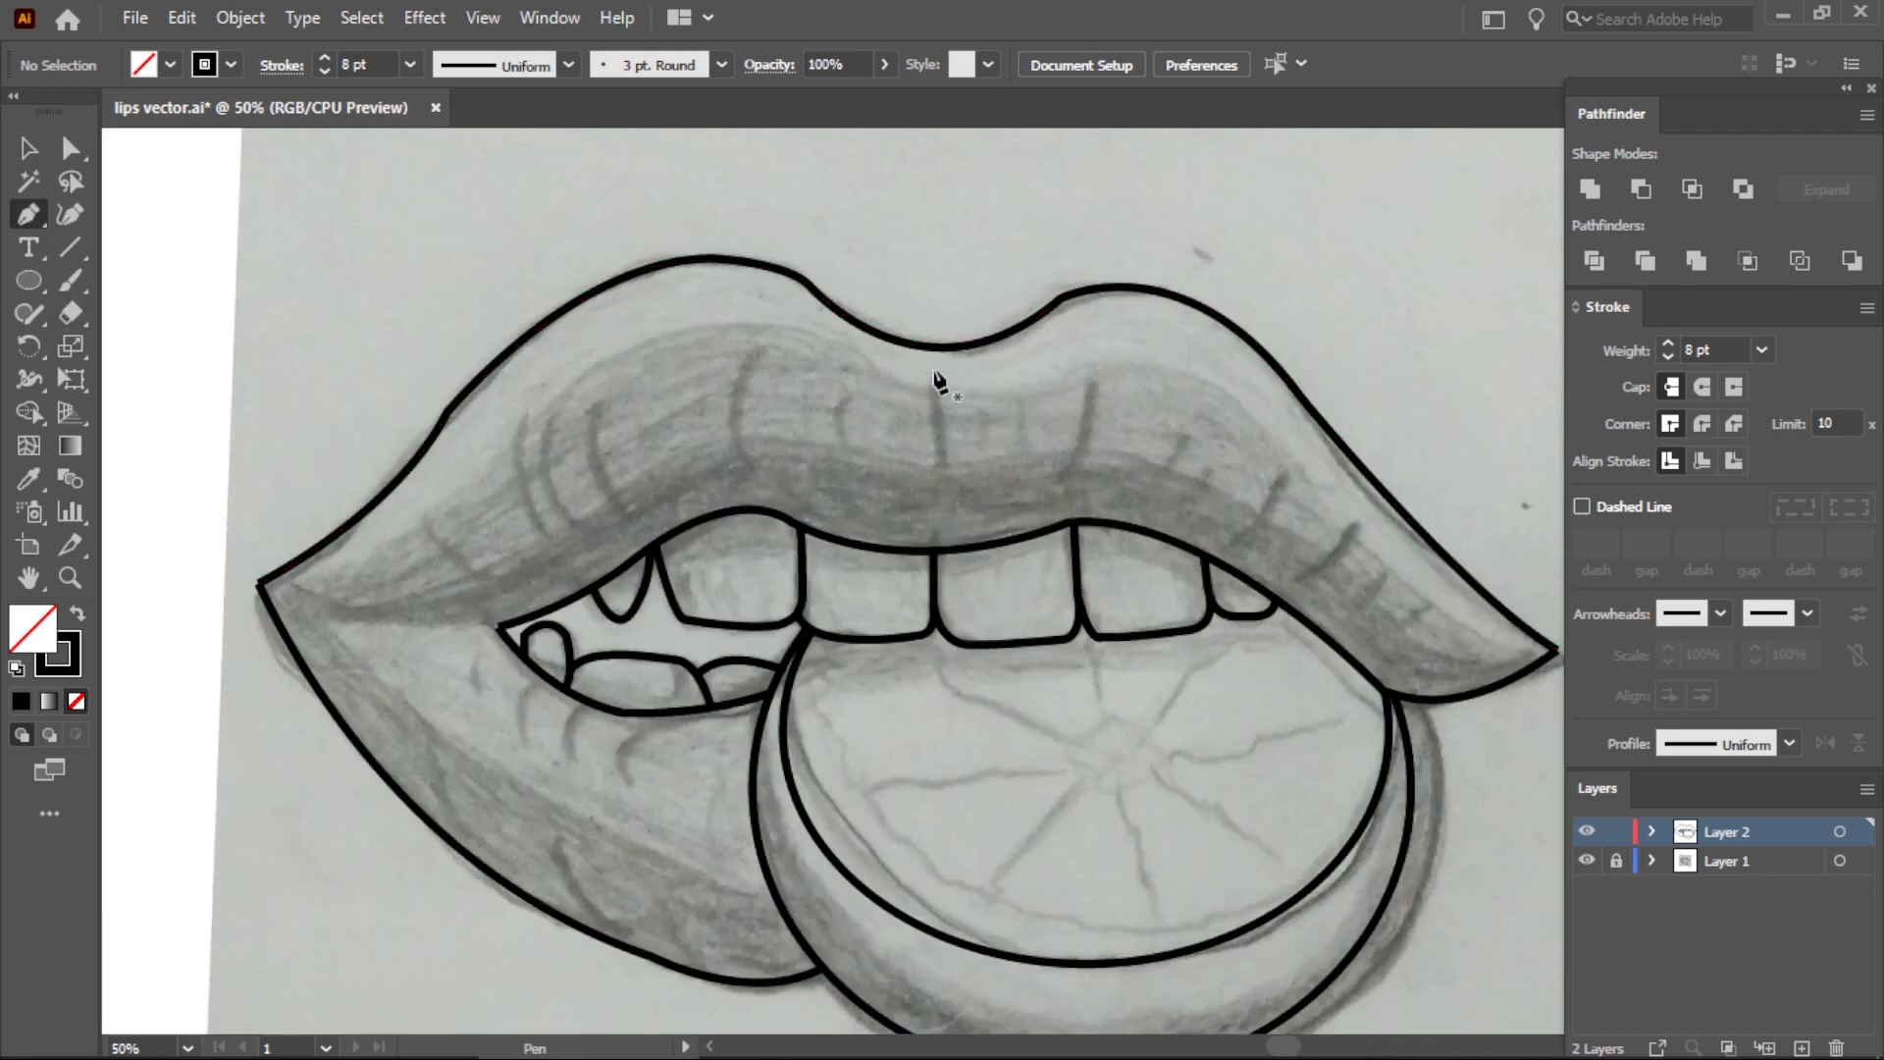
pyautogui.click(933, 374)
pyautogui.click(933, 572)
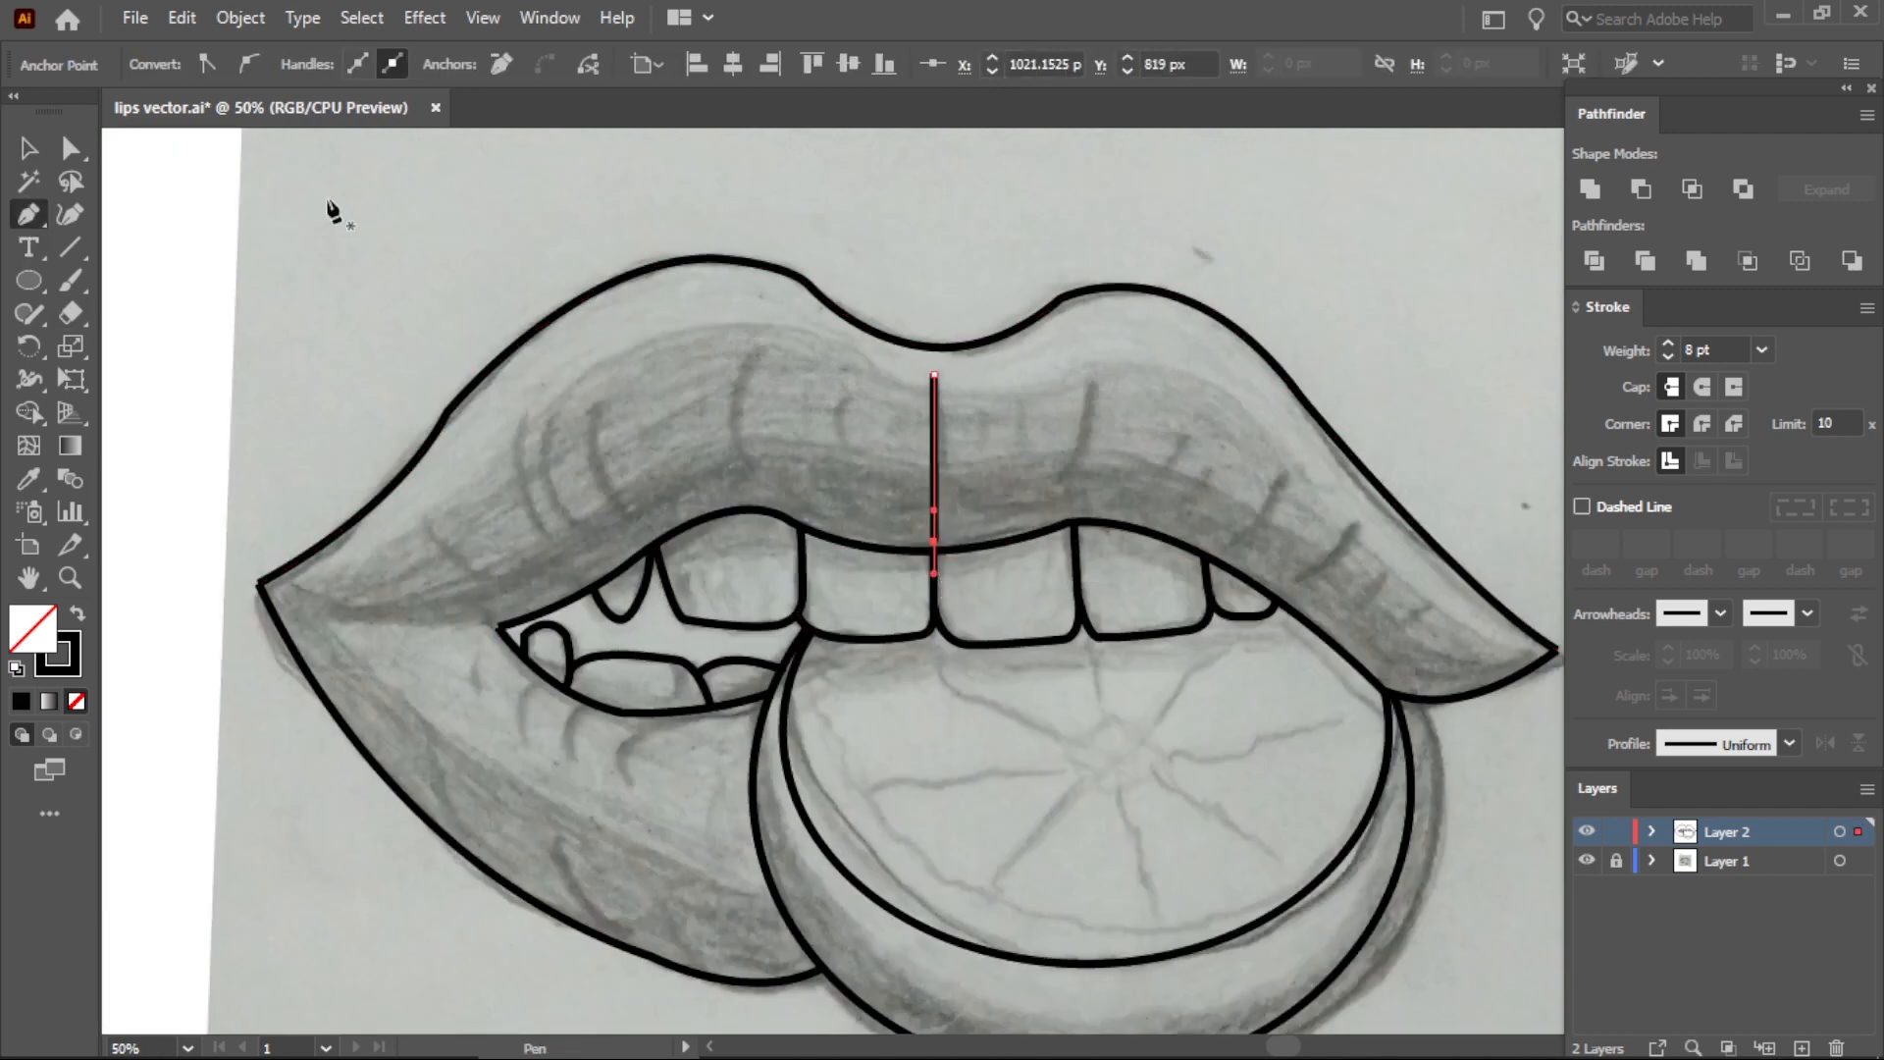
pyautogui.click(569, 65)
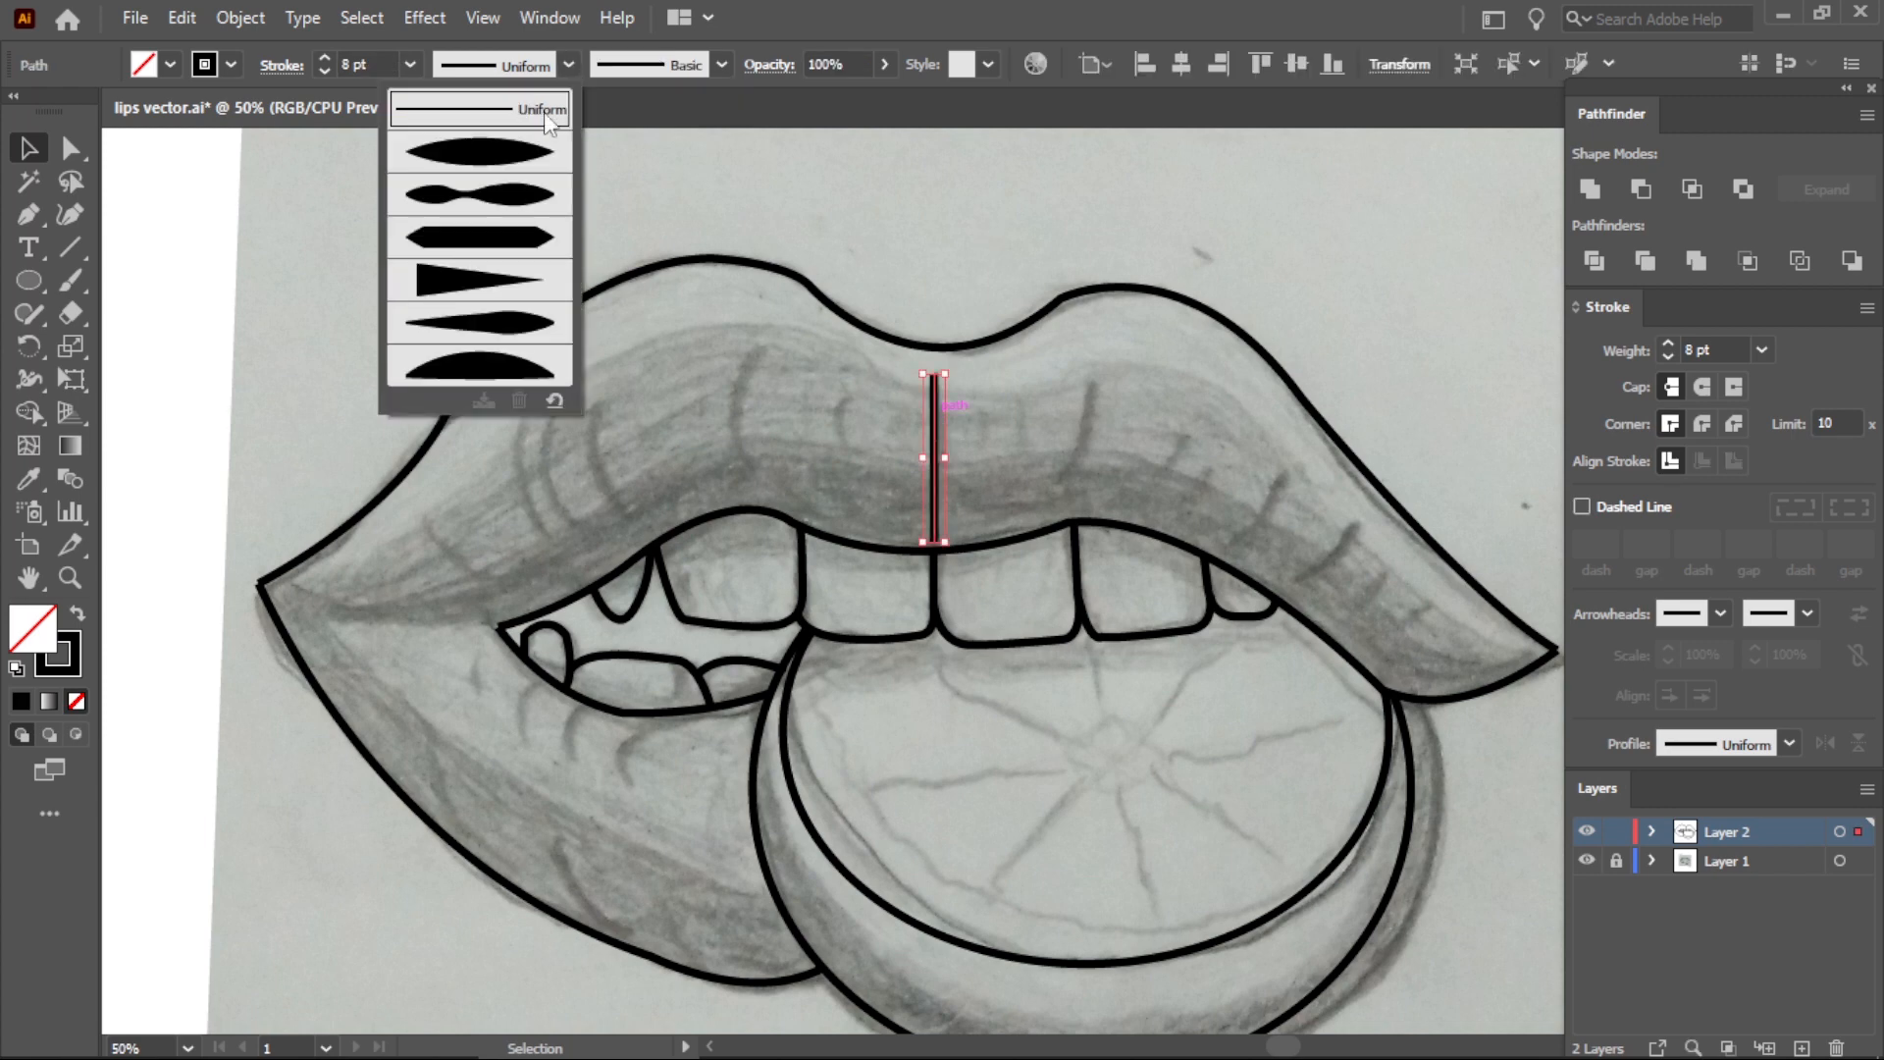
pyautogui.click(521, 324)
pyautogui.click(828, 220)
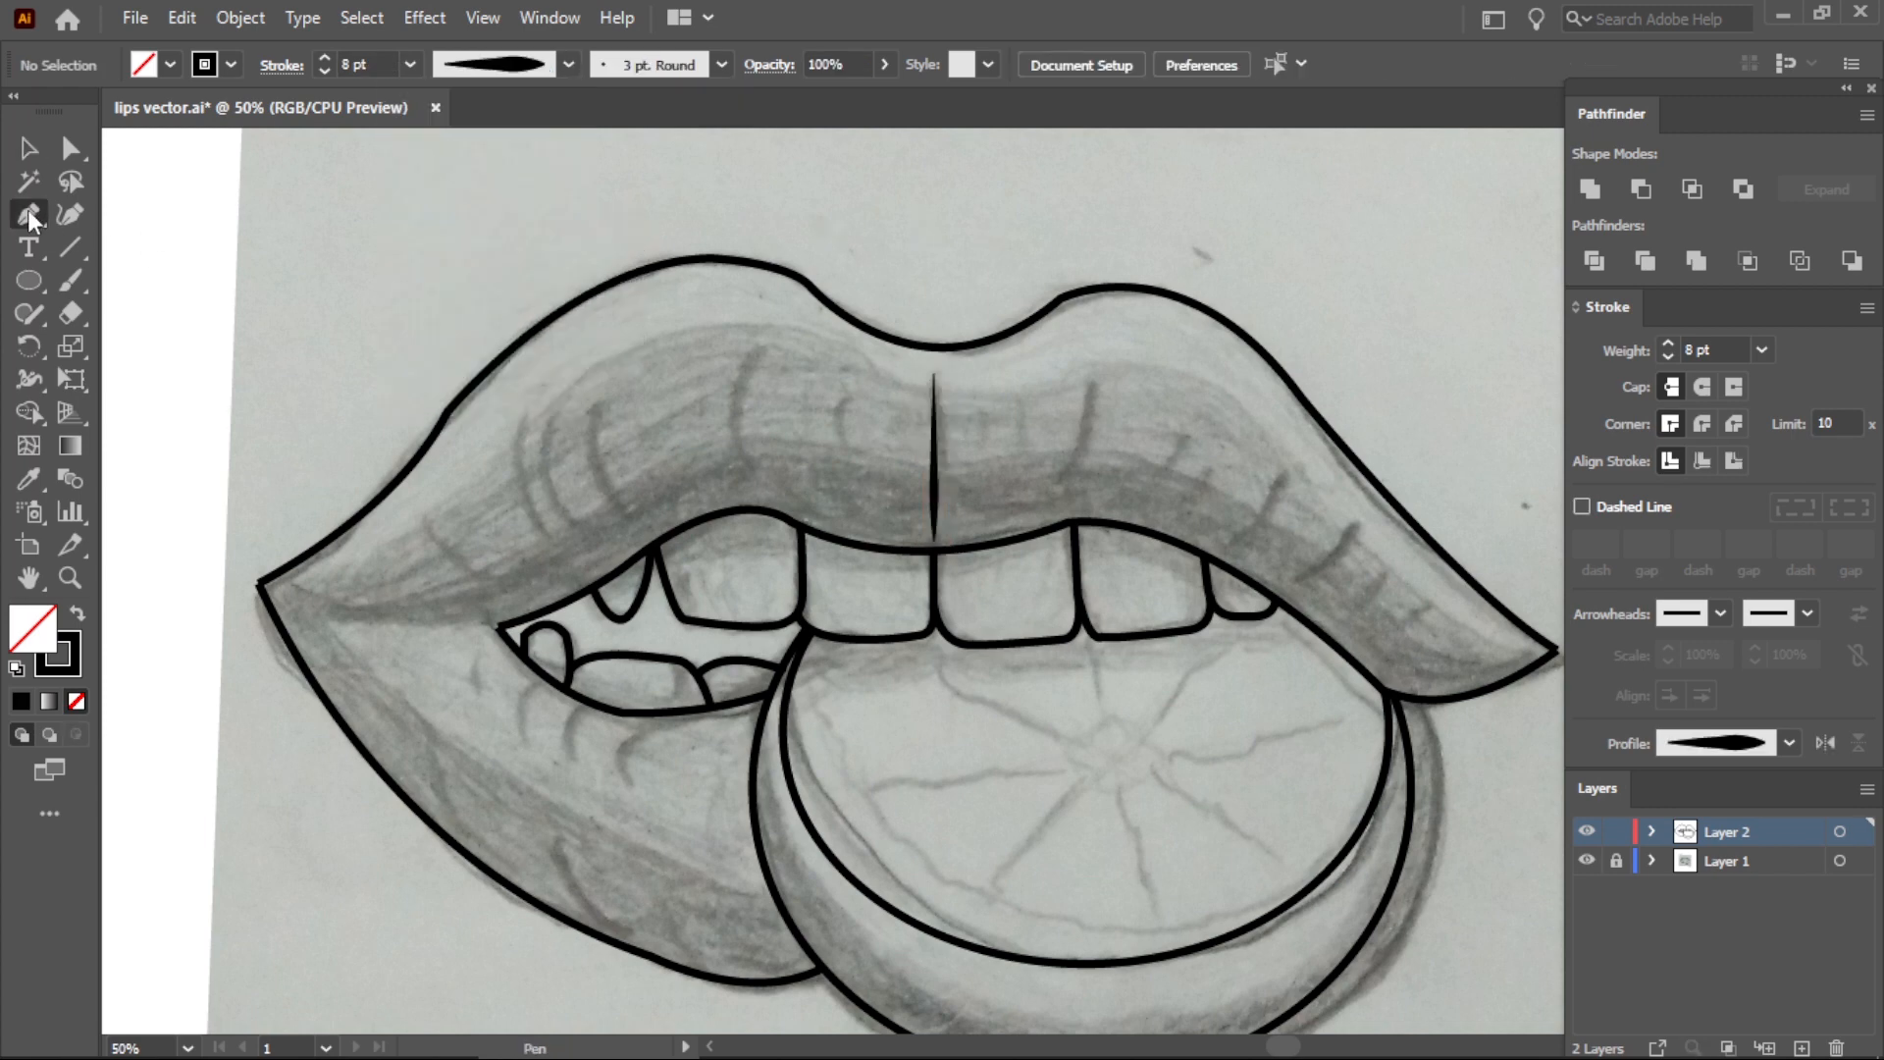
# Trace a curved crease on the upper lip left of the centre line with a tapered width profile and 8 pt stroke.
pyautogui.click(763, 349)
pyautogui.moveTo(792, 521); pyautogui.dragTo(898, 619)
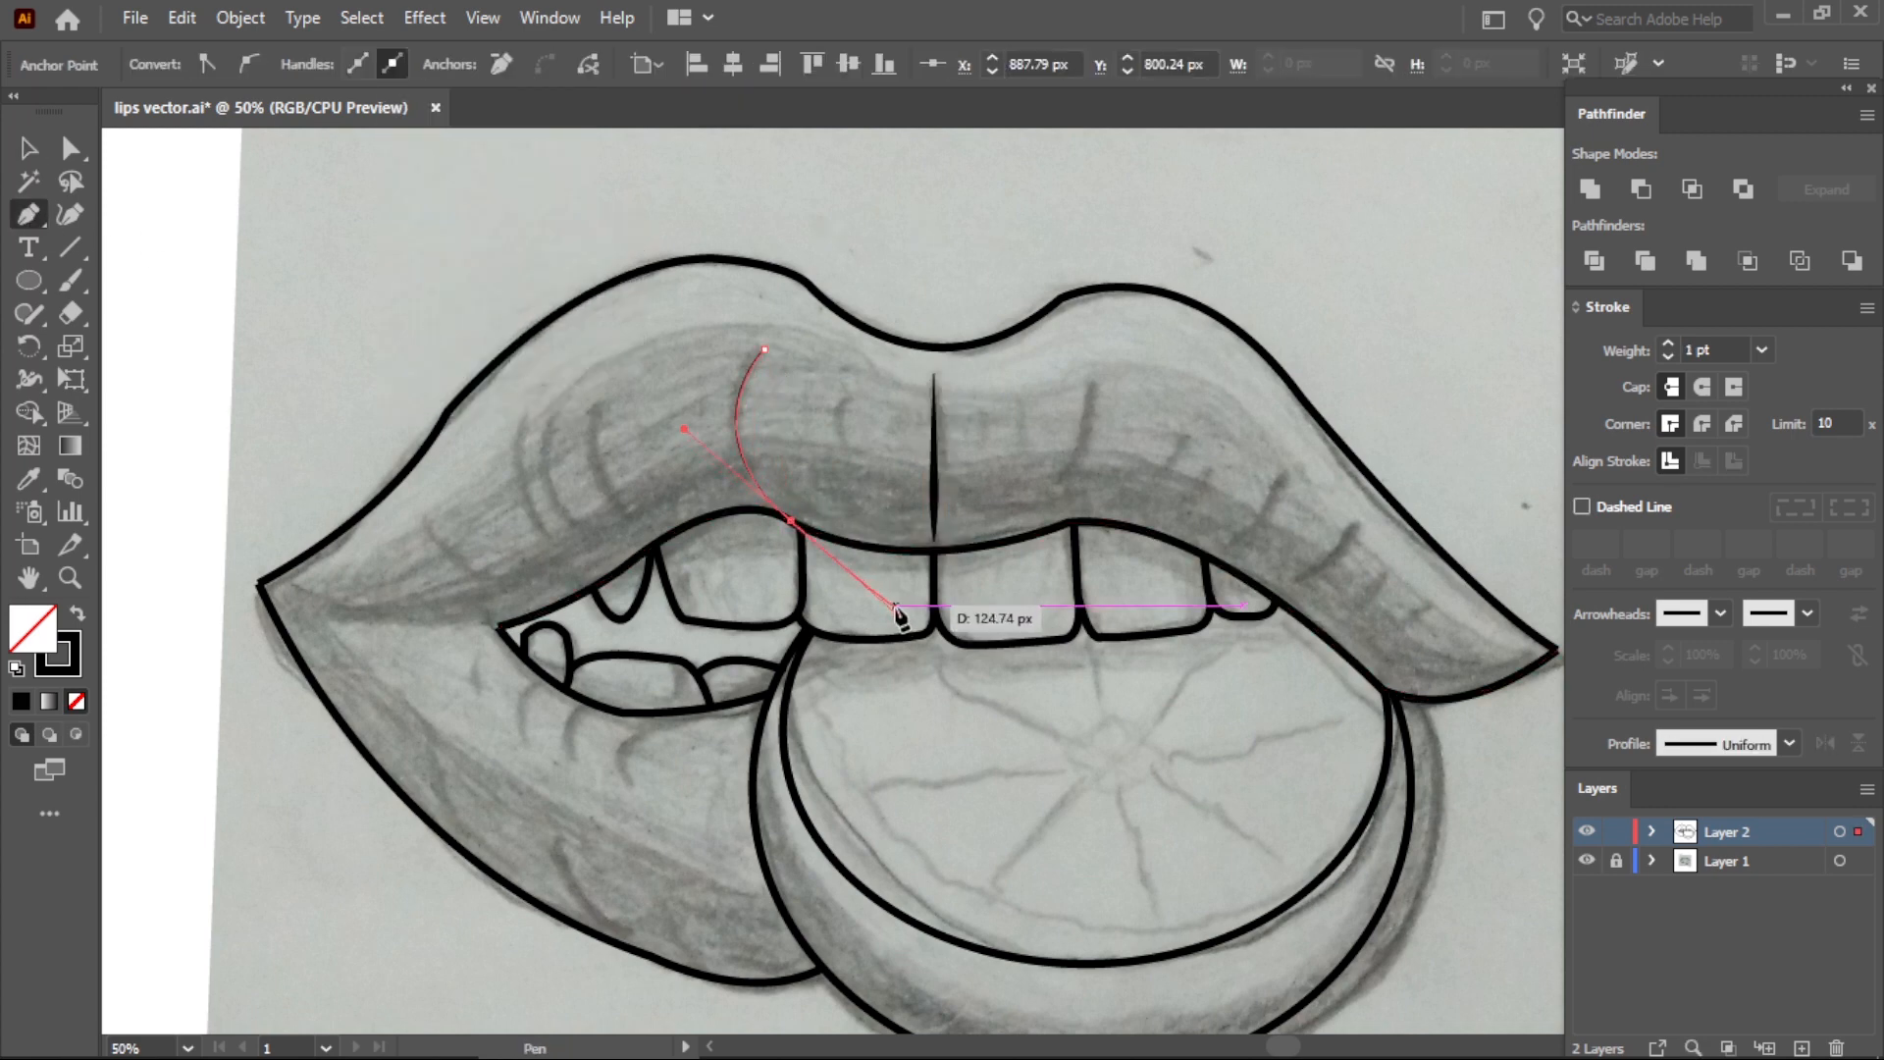
pyautogui.click(30, 150)
pyautogui.click(745, 377)
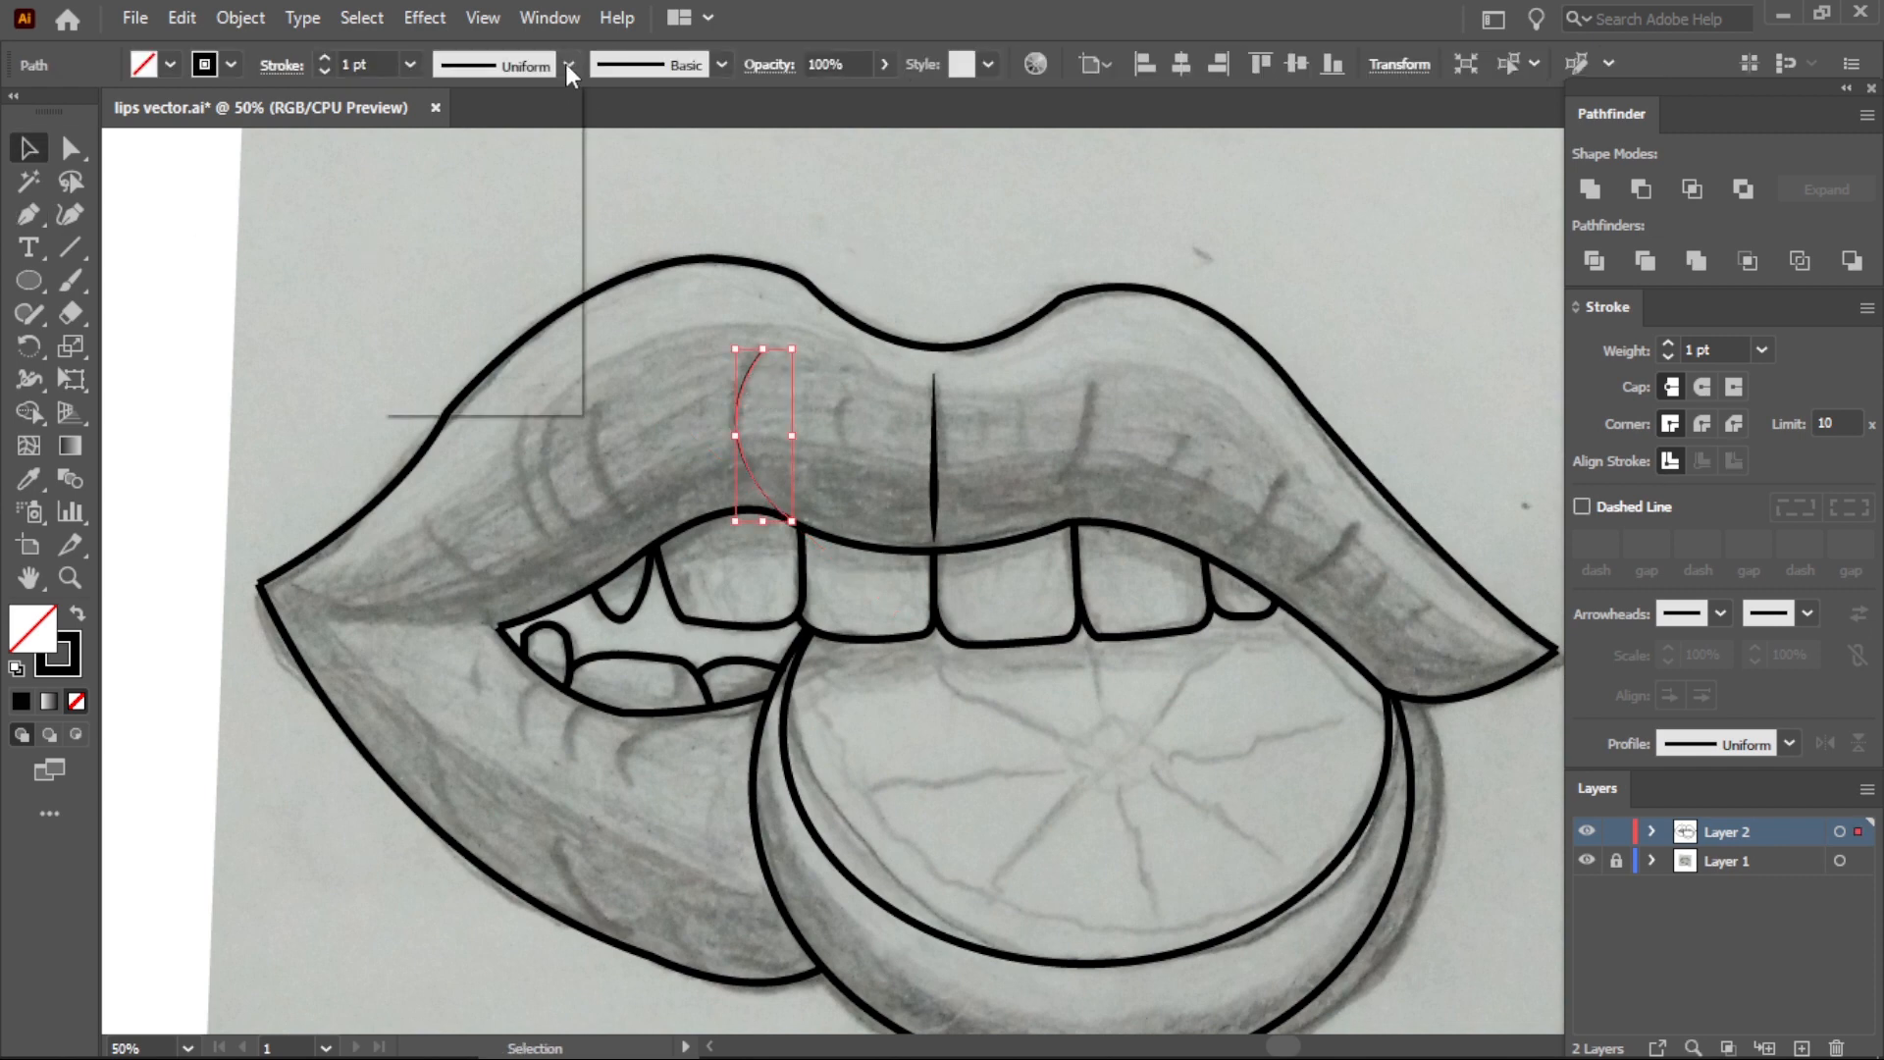
pyautogui.click(410, 65)
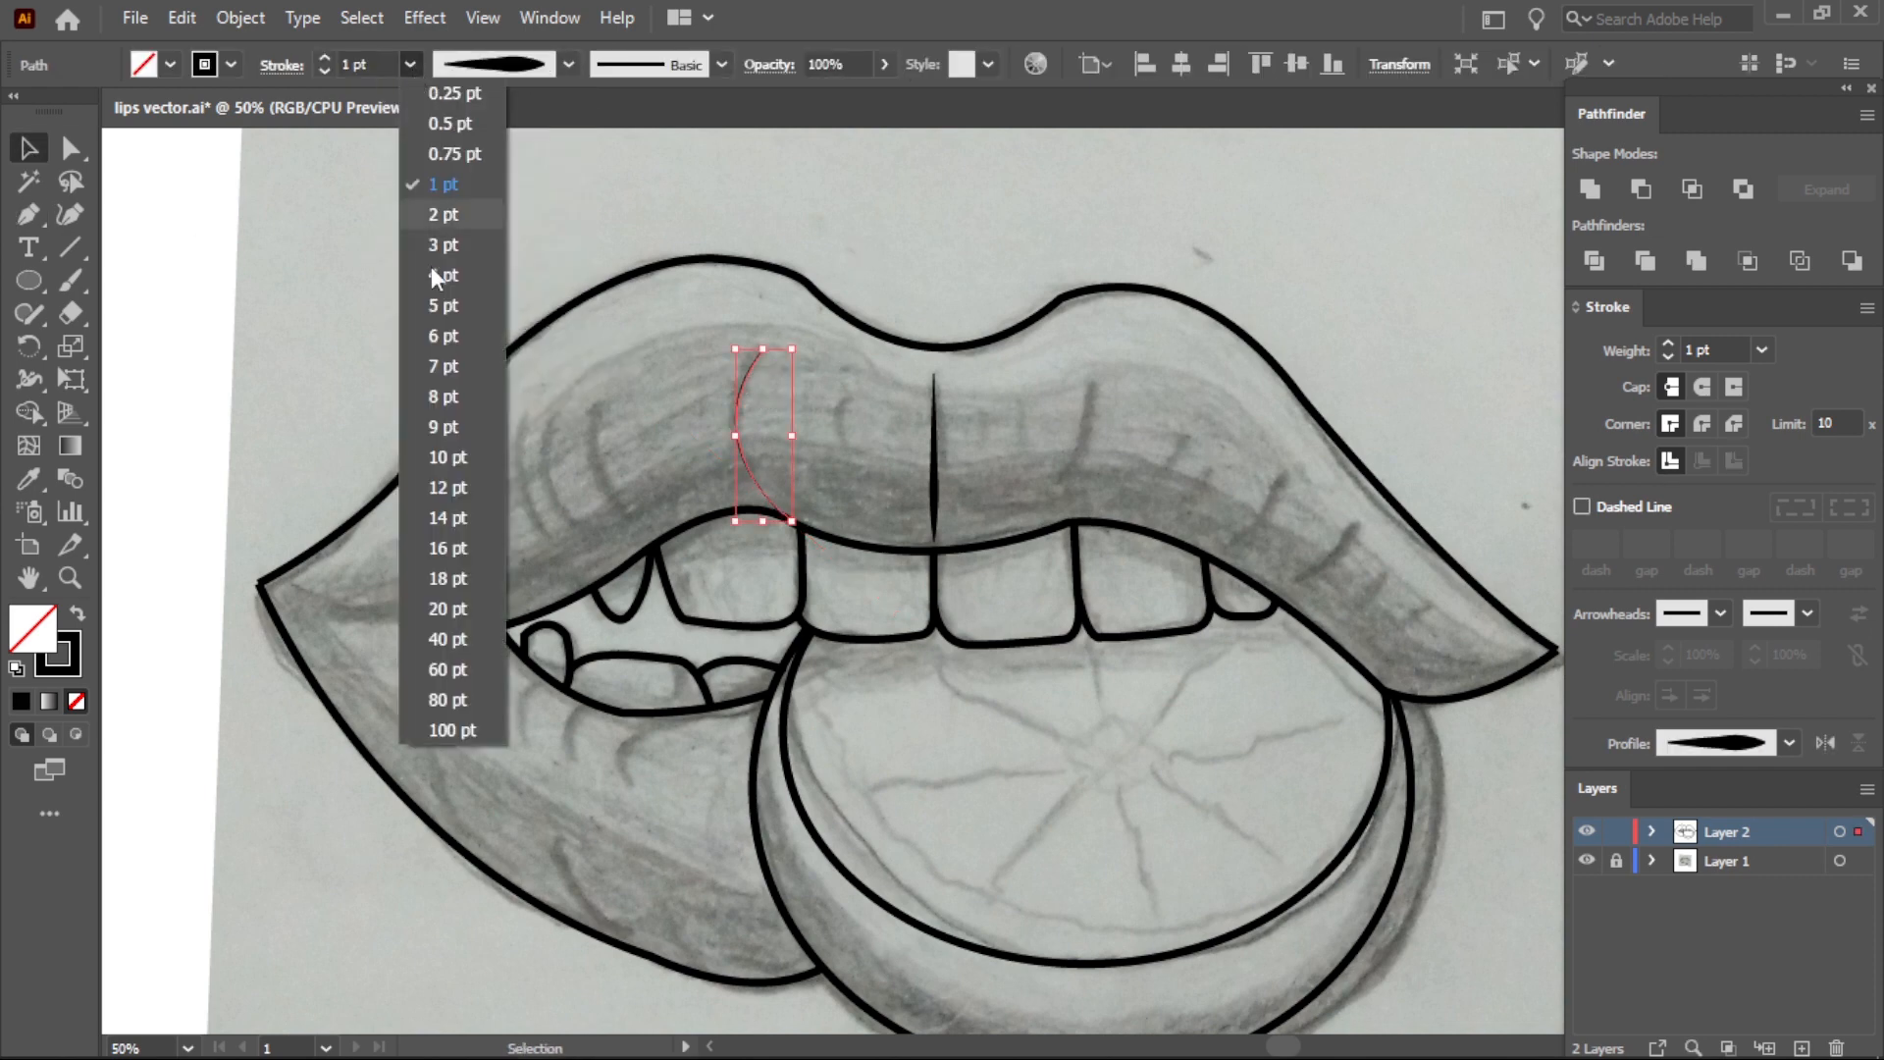
pyautogui.click(456, 396)
pyautogui.click(885, 258)
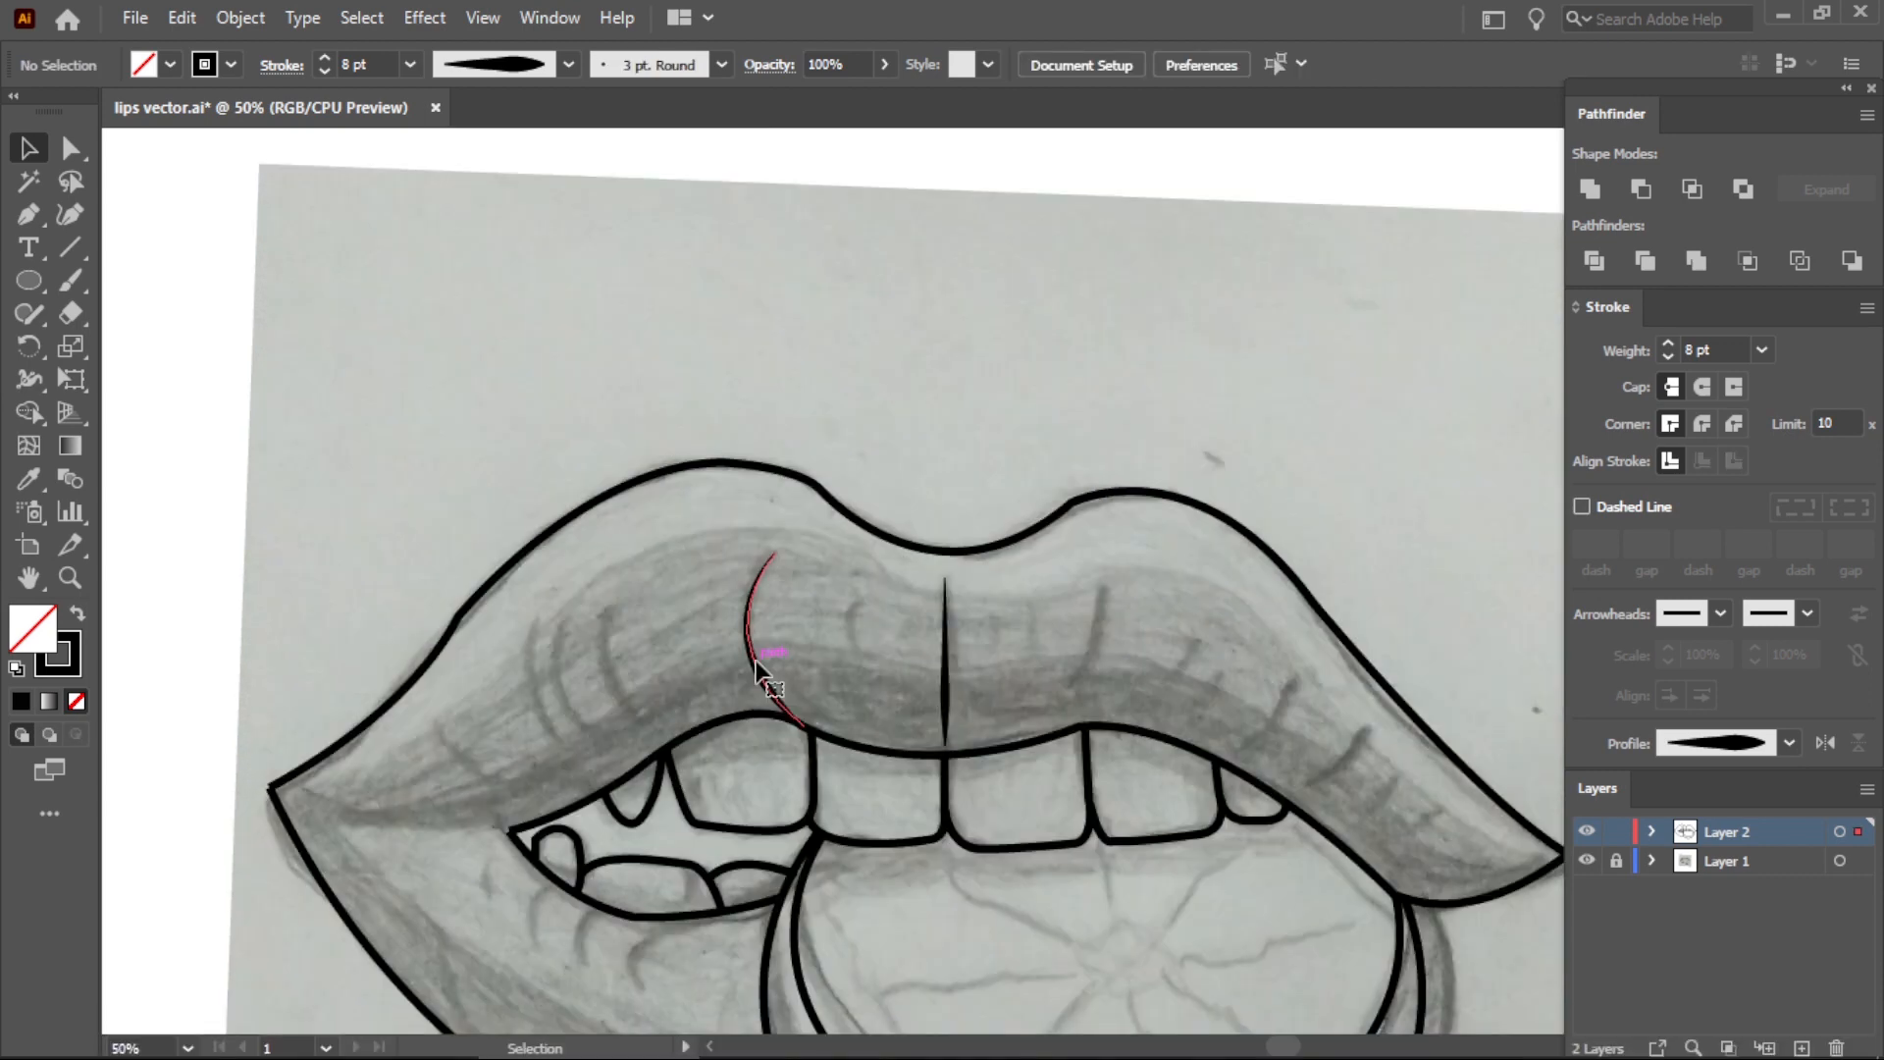
# Set the curved crease's stroke to 10 pt and switch it to the symmetrical lens-shaped width profile.
pyautogui.click(757, 662)
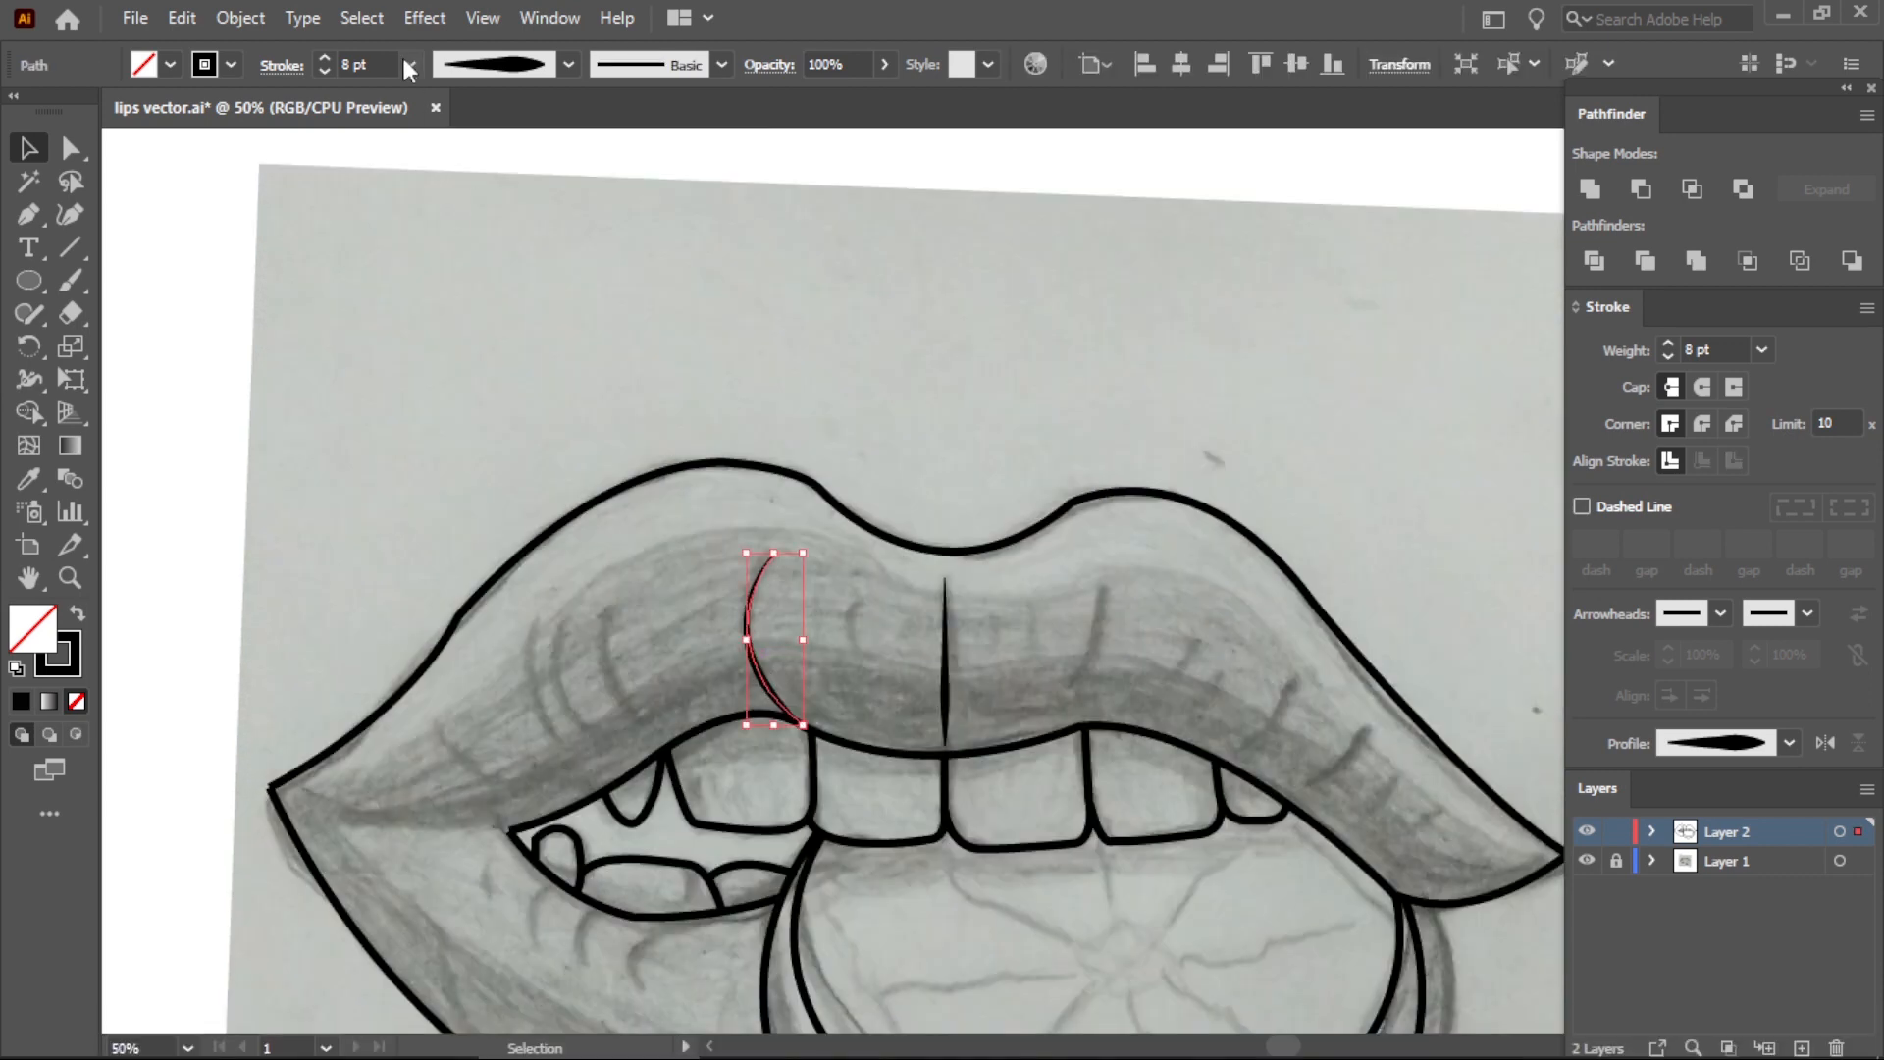
pyautogui.click(410, 65)
pyautogui.click(472, 457)
pyautogui.click(883, 480)
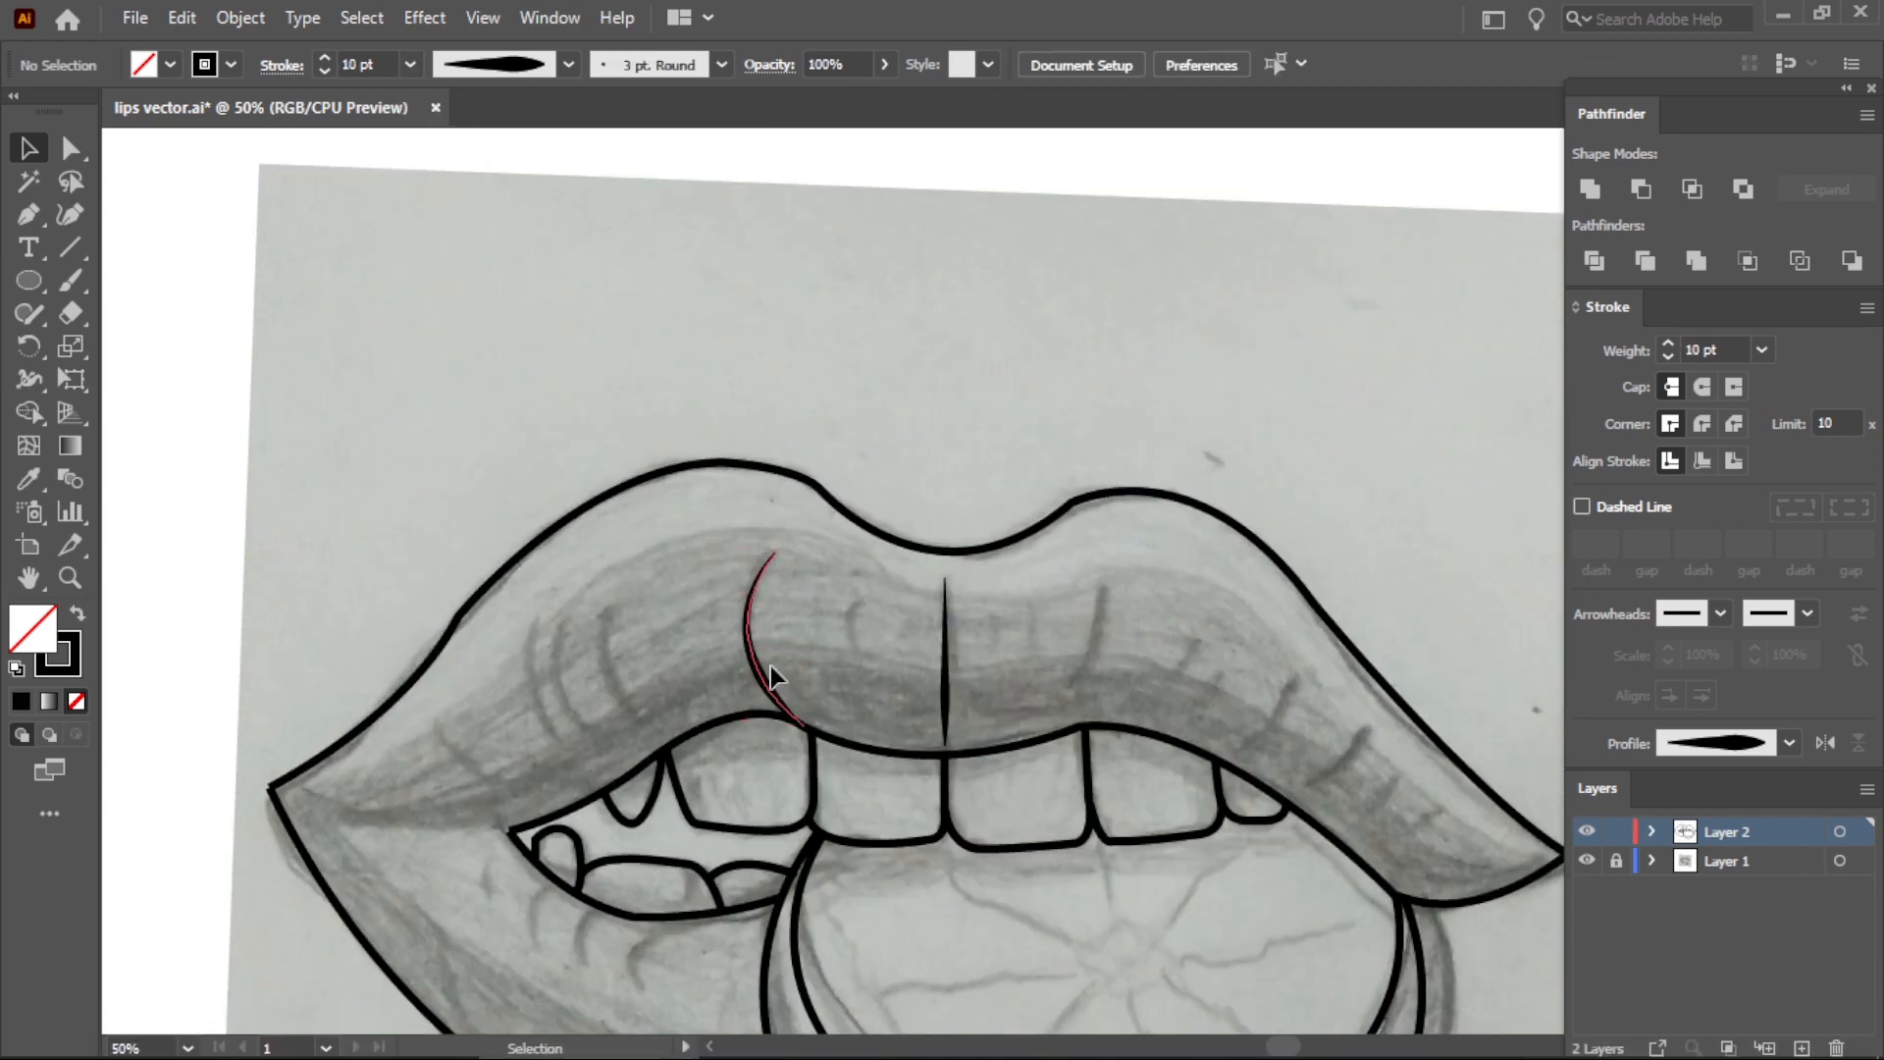
pyautogui.click(568, 65)
pyautogui.click(543, 169)
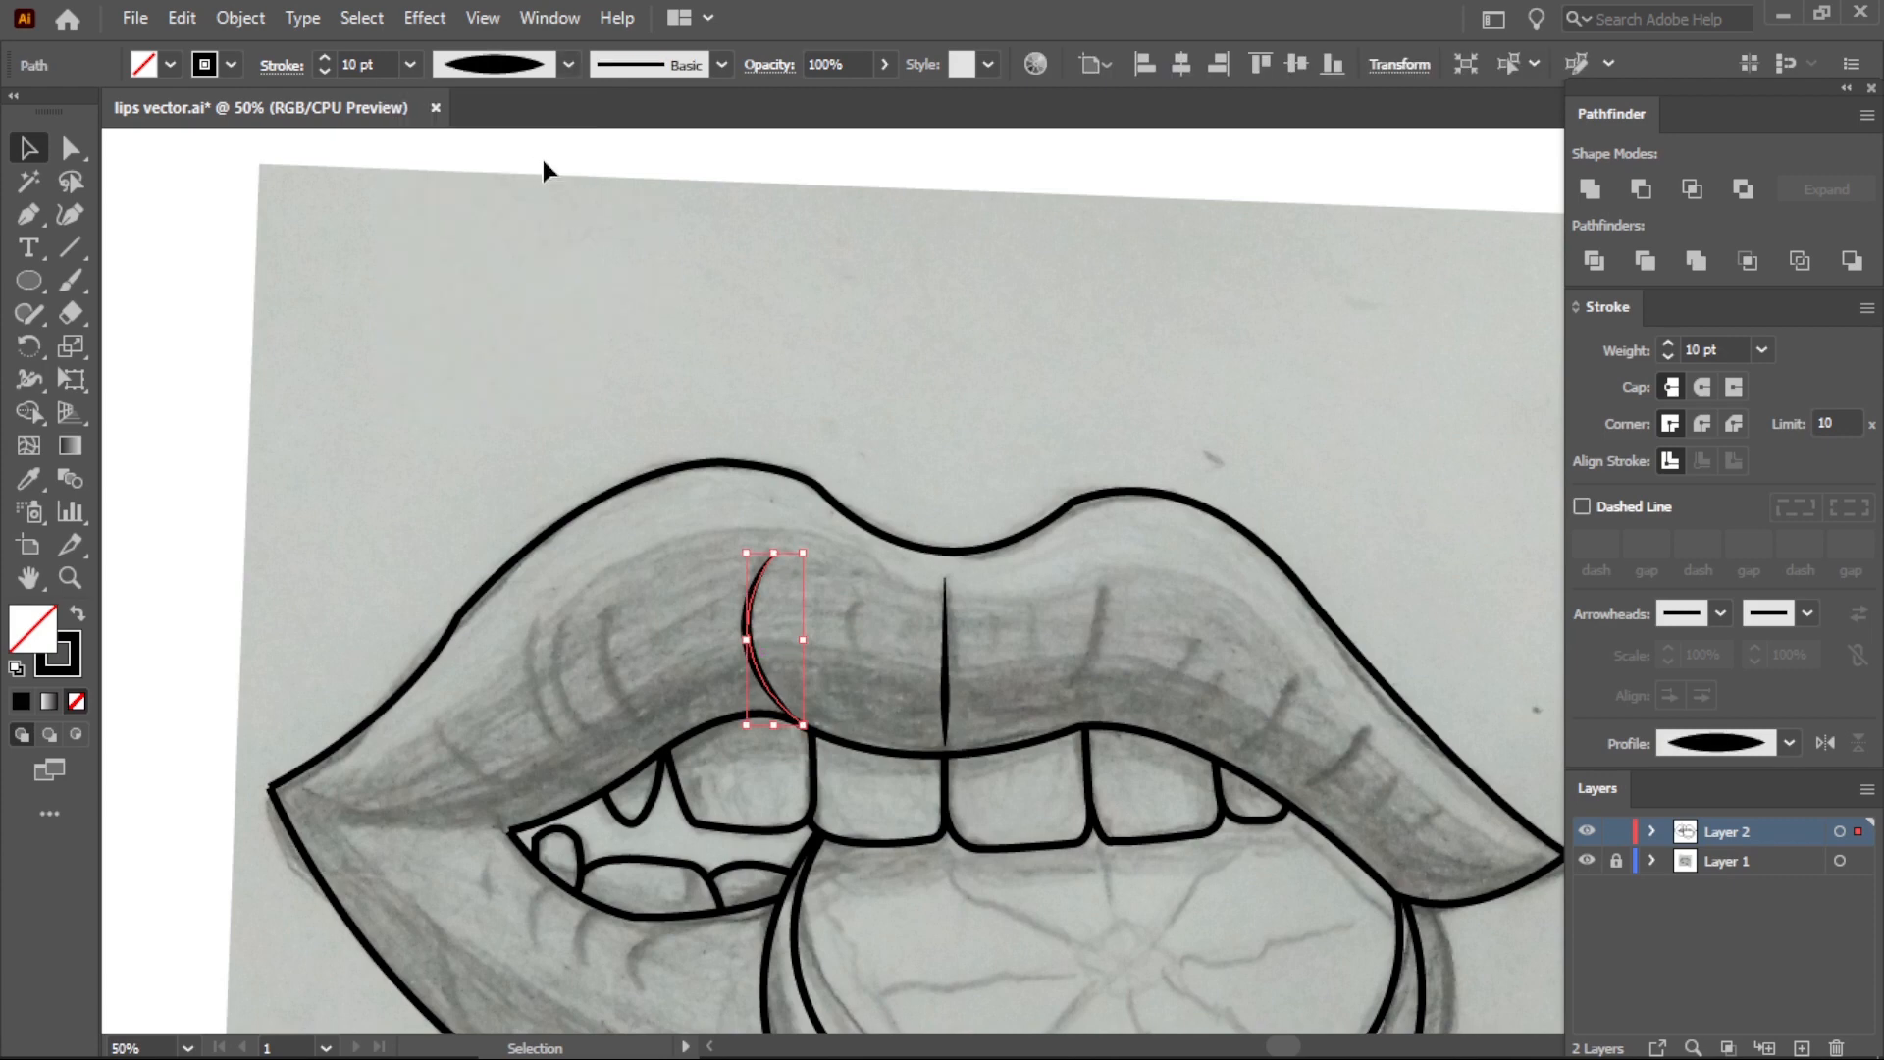
pyautogui.click(774, 393)
# Duplicate the curved crease twice toward the left corner of the upper lip, rotating and fitting the copies along the lip.
pyautogui.moveTo(759, 667); pyautogui.dragTo(610, 674)
pyautogui.moveTo(646, 587)
pyautogui.mouseDown()
pyautogui.moveTo(656, 559)
pyautogui.moveTo(632, 598)
pyautogui.moveTo(647, 613)
pyautogui.mouseUp()
pyautogui.click(706, 536)
pyautogui.keyDown('alt'); pyautogui.scroll(1, 667, 679); pyautogui.keyUp('alt')
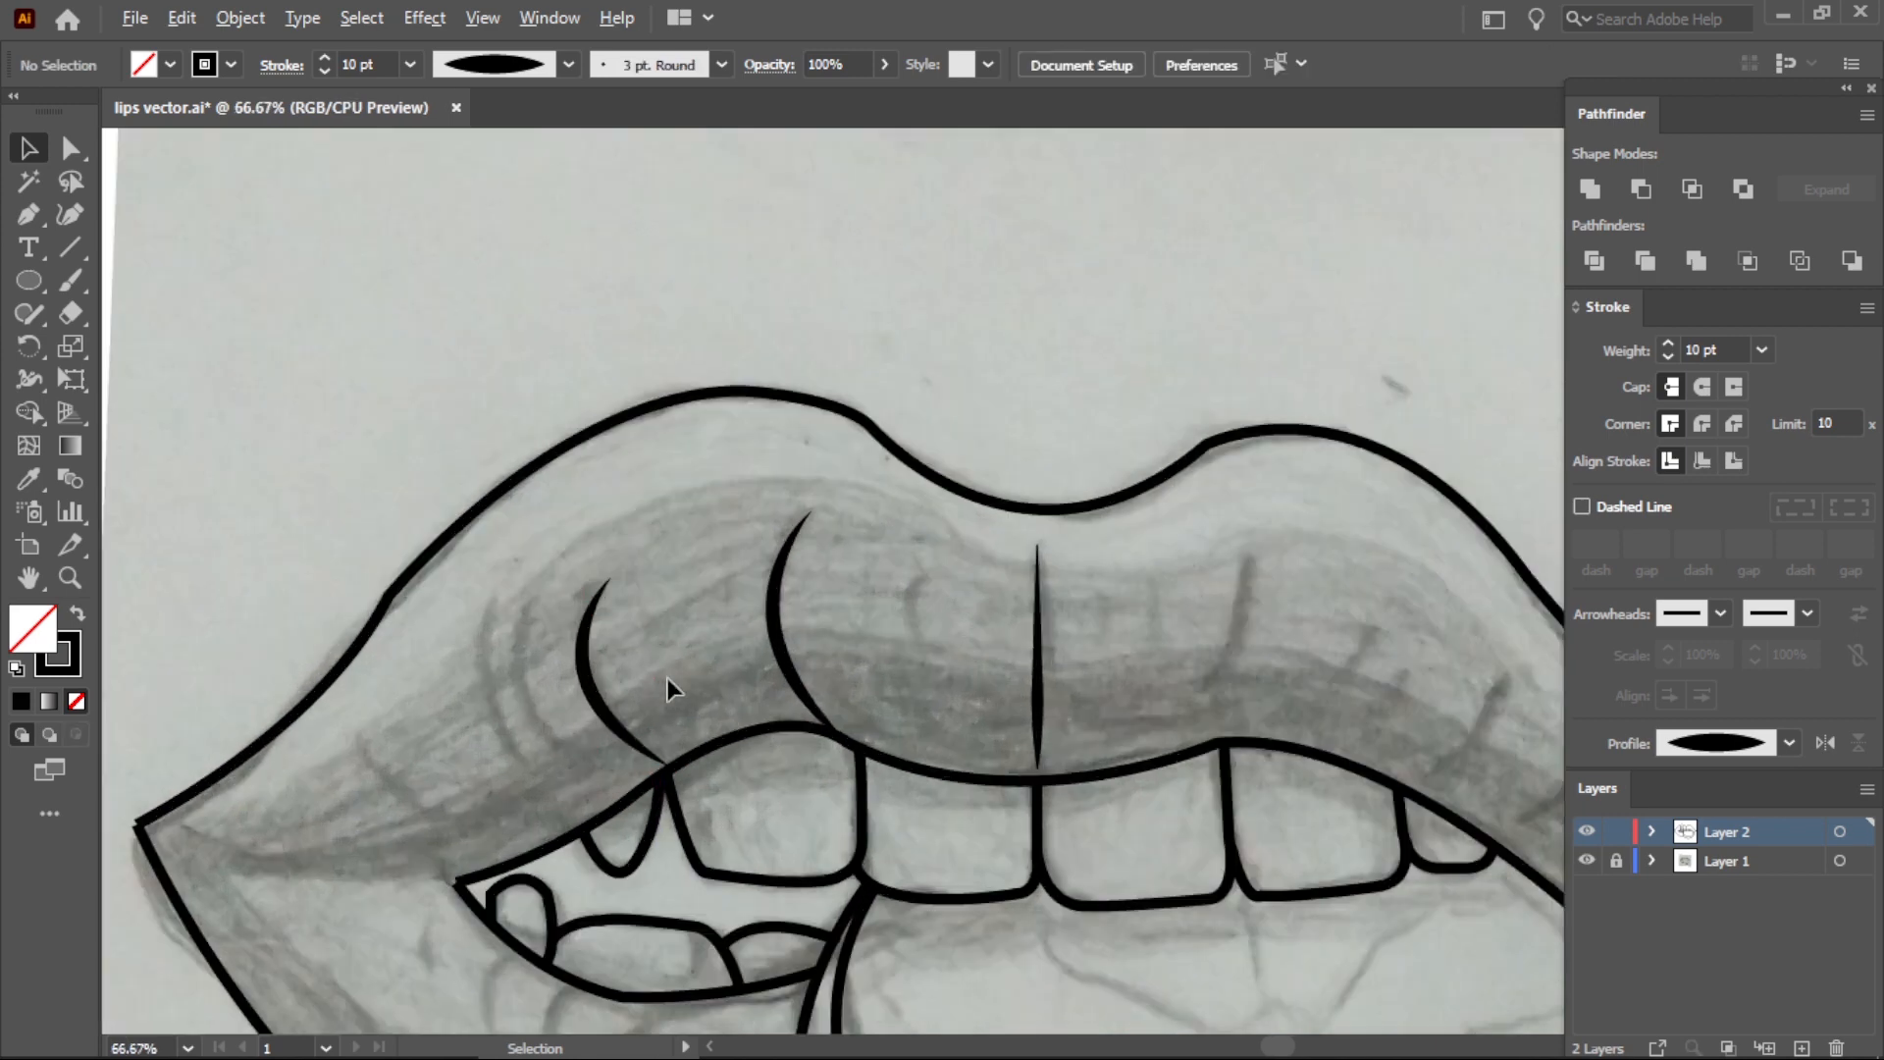
pyautogui.moveTo(588, 692); pyautogui.dragTo(433, 710)
pyautogui.click(671, 597)
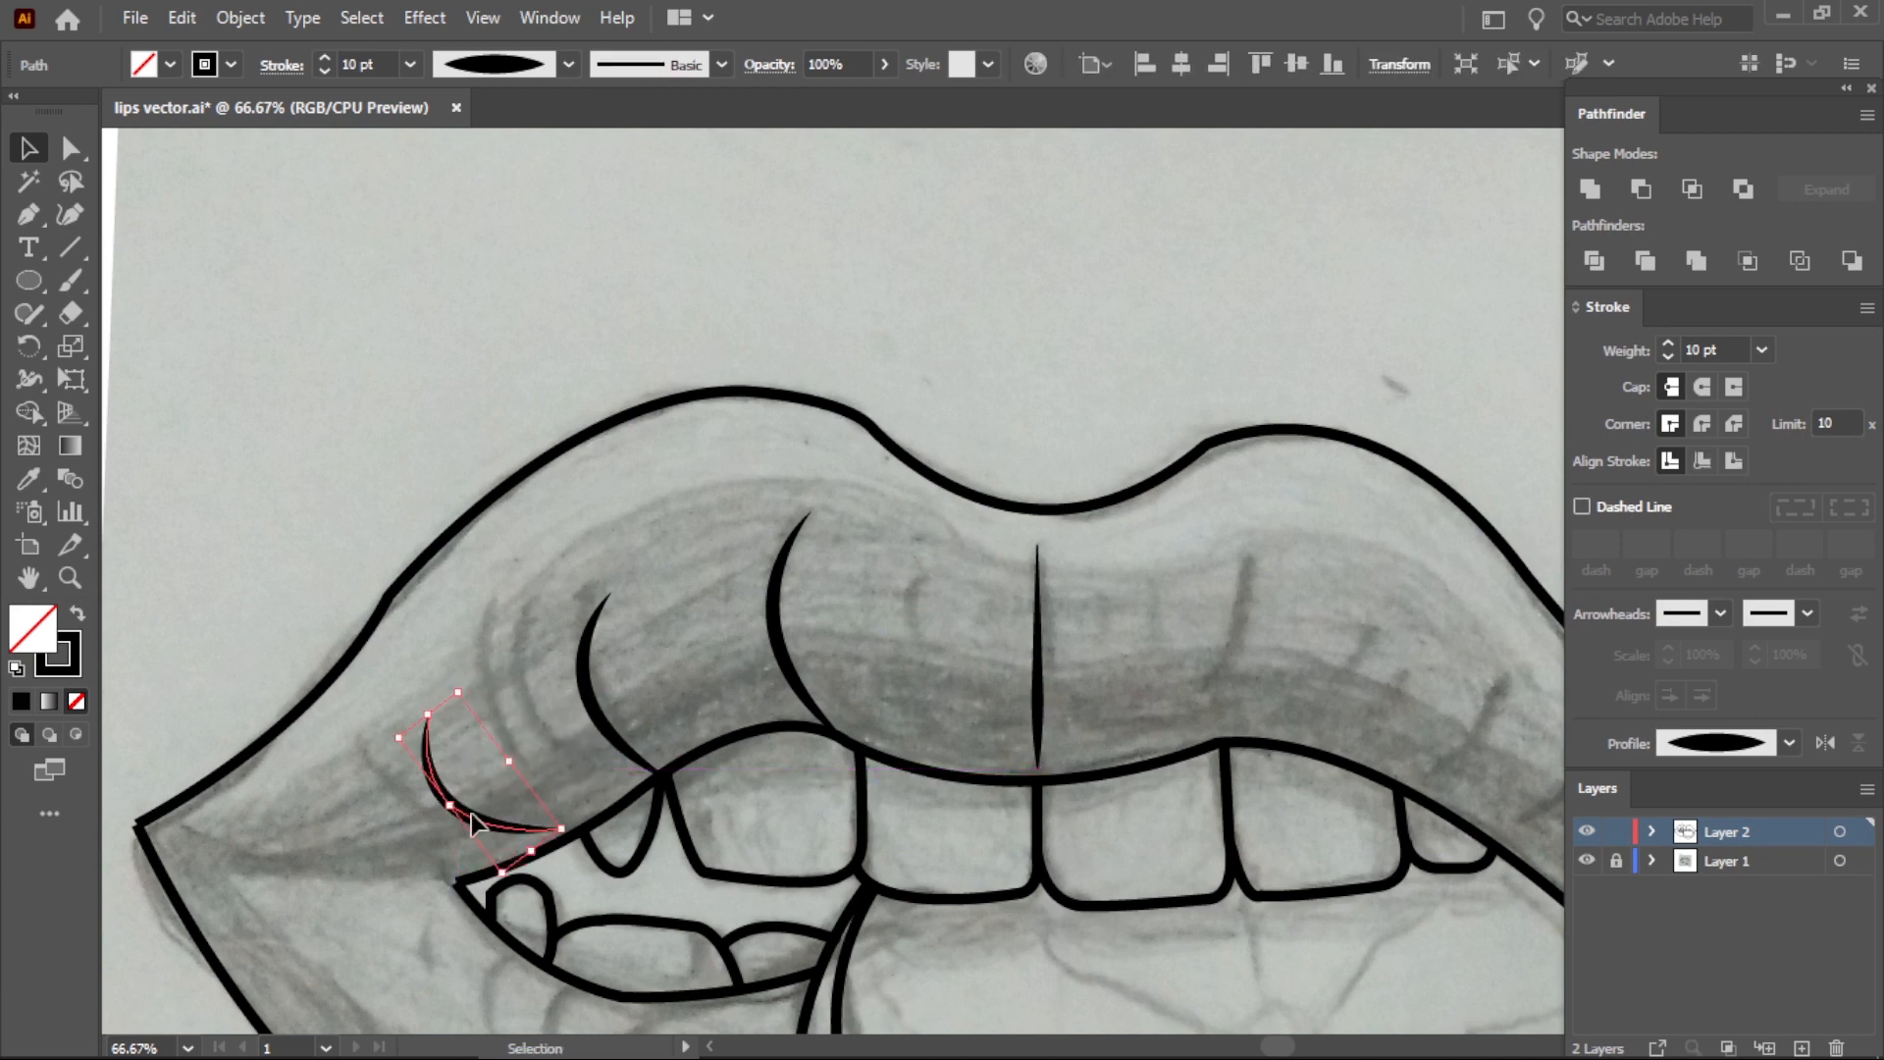
# Move the leftmost crease copy down and outward so it sits at the mouth corner along the upper lip's inner edge.
pyautogui.moveTo(471, 822); pyautogui.dragTo(447, 850)
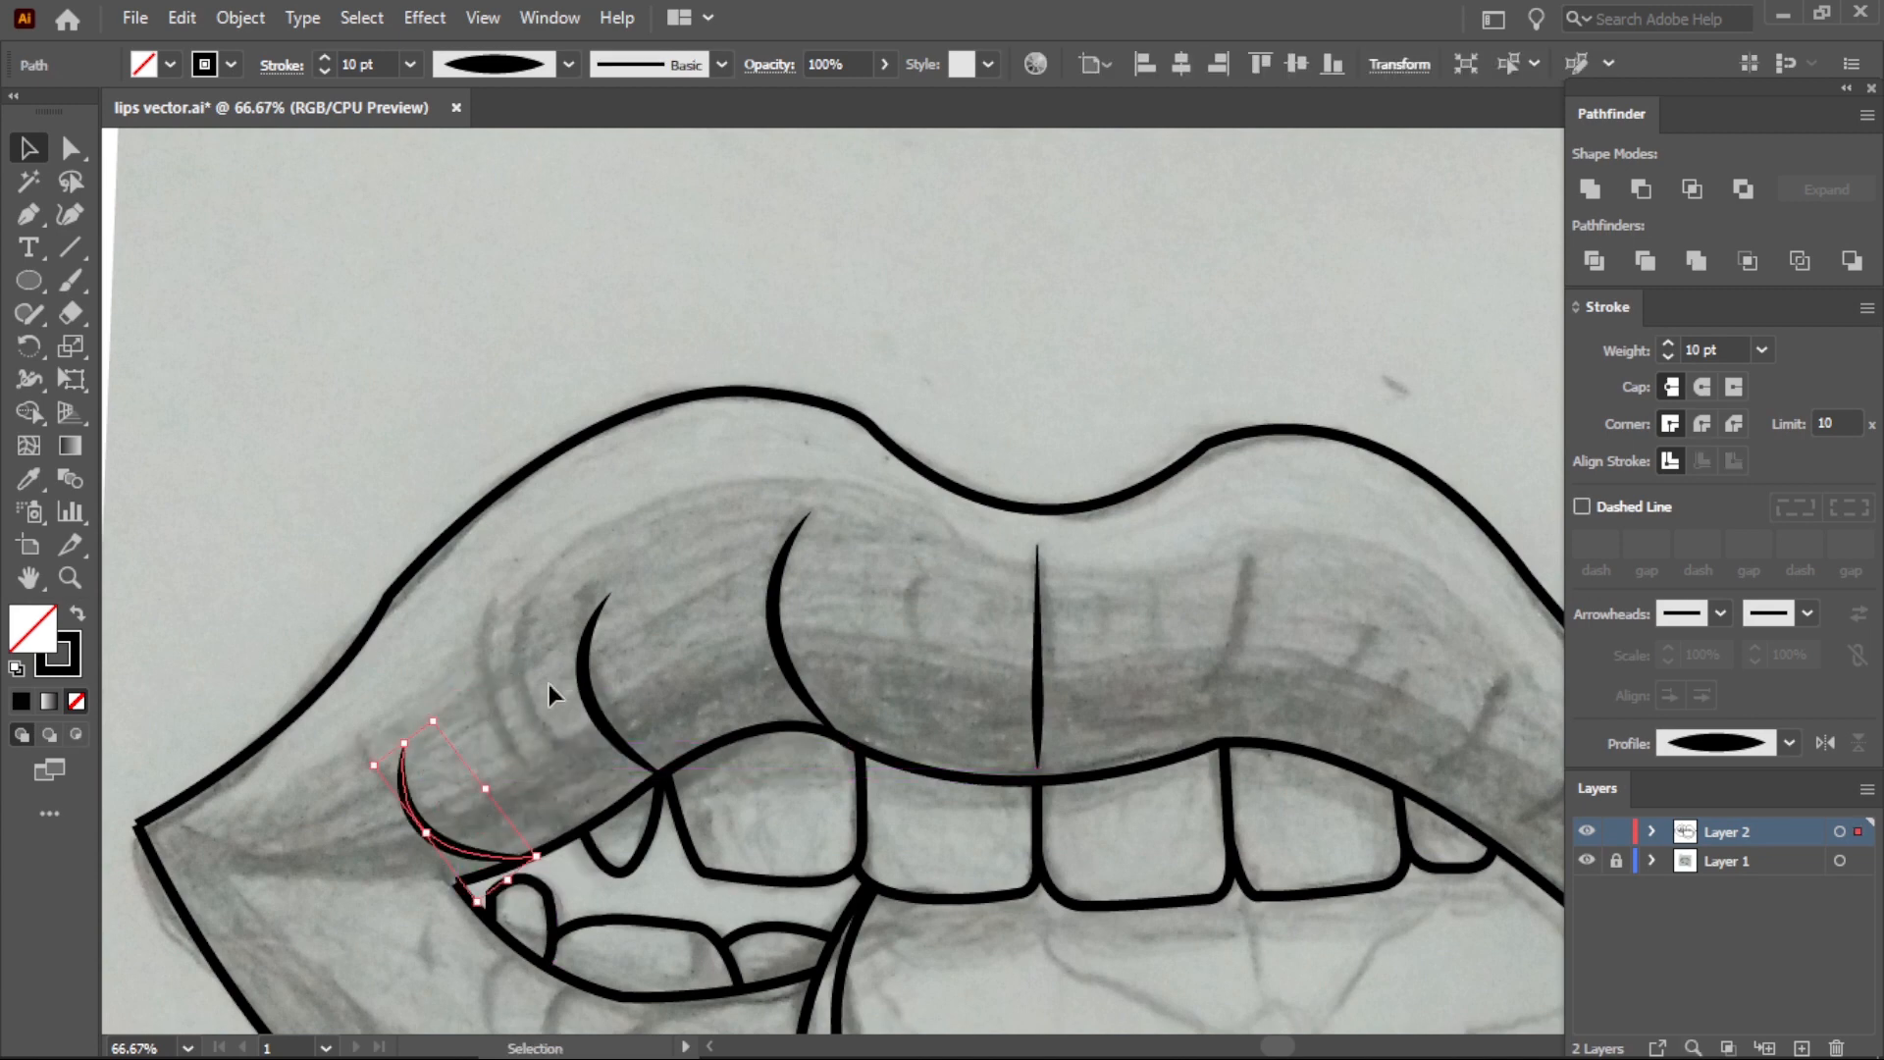
pyautogui.click(550, 683)
pyautogui.scroll(-1, 822, 685)
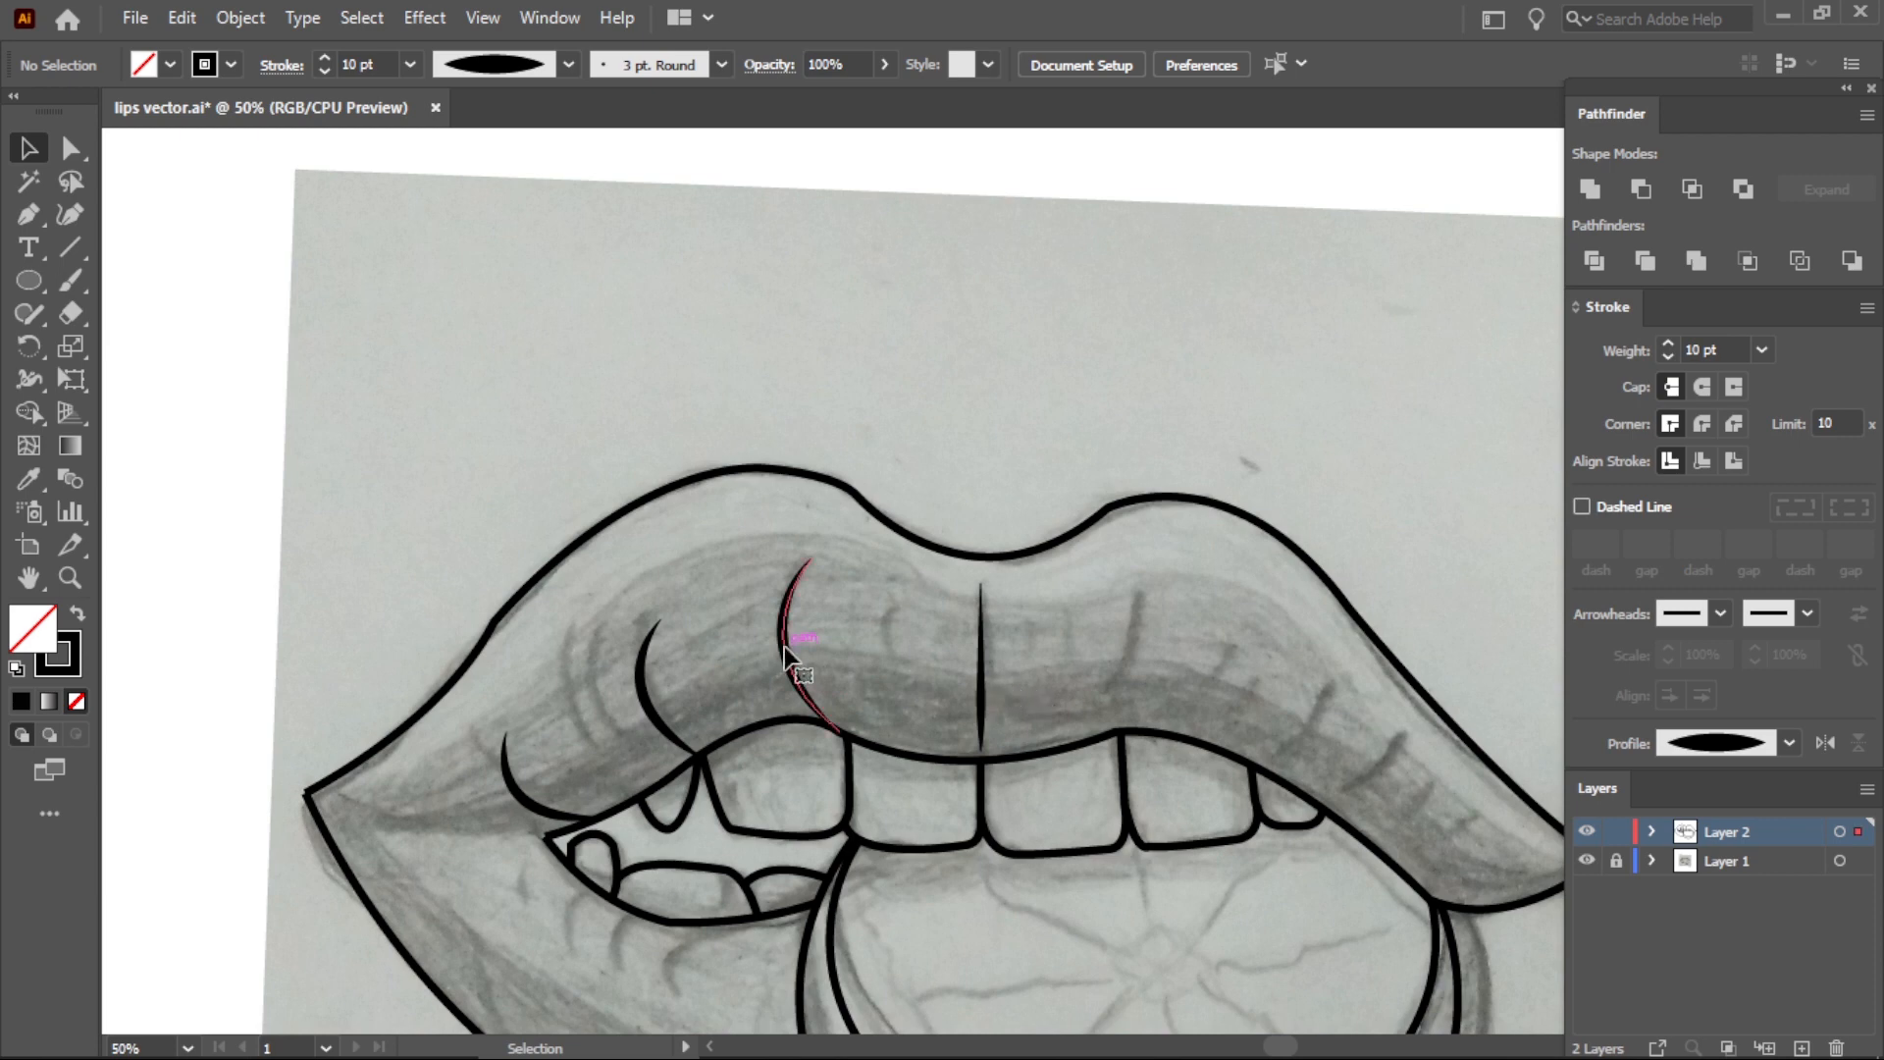
# Duplicate the tall crease left of the centre line, mirror the copy and place it right of the centre line on the upper lip.
pyautogui.click(784, 646)
pyautogui.moveTo(784, 645); pyautogui.dragTo(882, 647)
pyautogui.moveTo(786, 646); pyautogui.dragTo(1041, 664)
pyautogui.click(1045, 644)
# Duplicate the mirrored crease twice toward the right corner of the upper lip, rotating and fitting the copies along the lip.
pyautogui.moveTo(1154, 654); pyautogui.dragTo(1354, 636)
pyautogui.click(1206, 622)
pyautogui.click(1164, 644)
pyautogui.click(1190, 638)
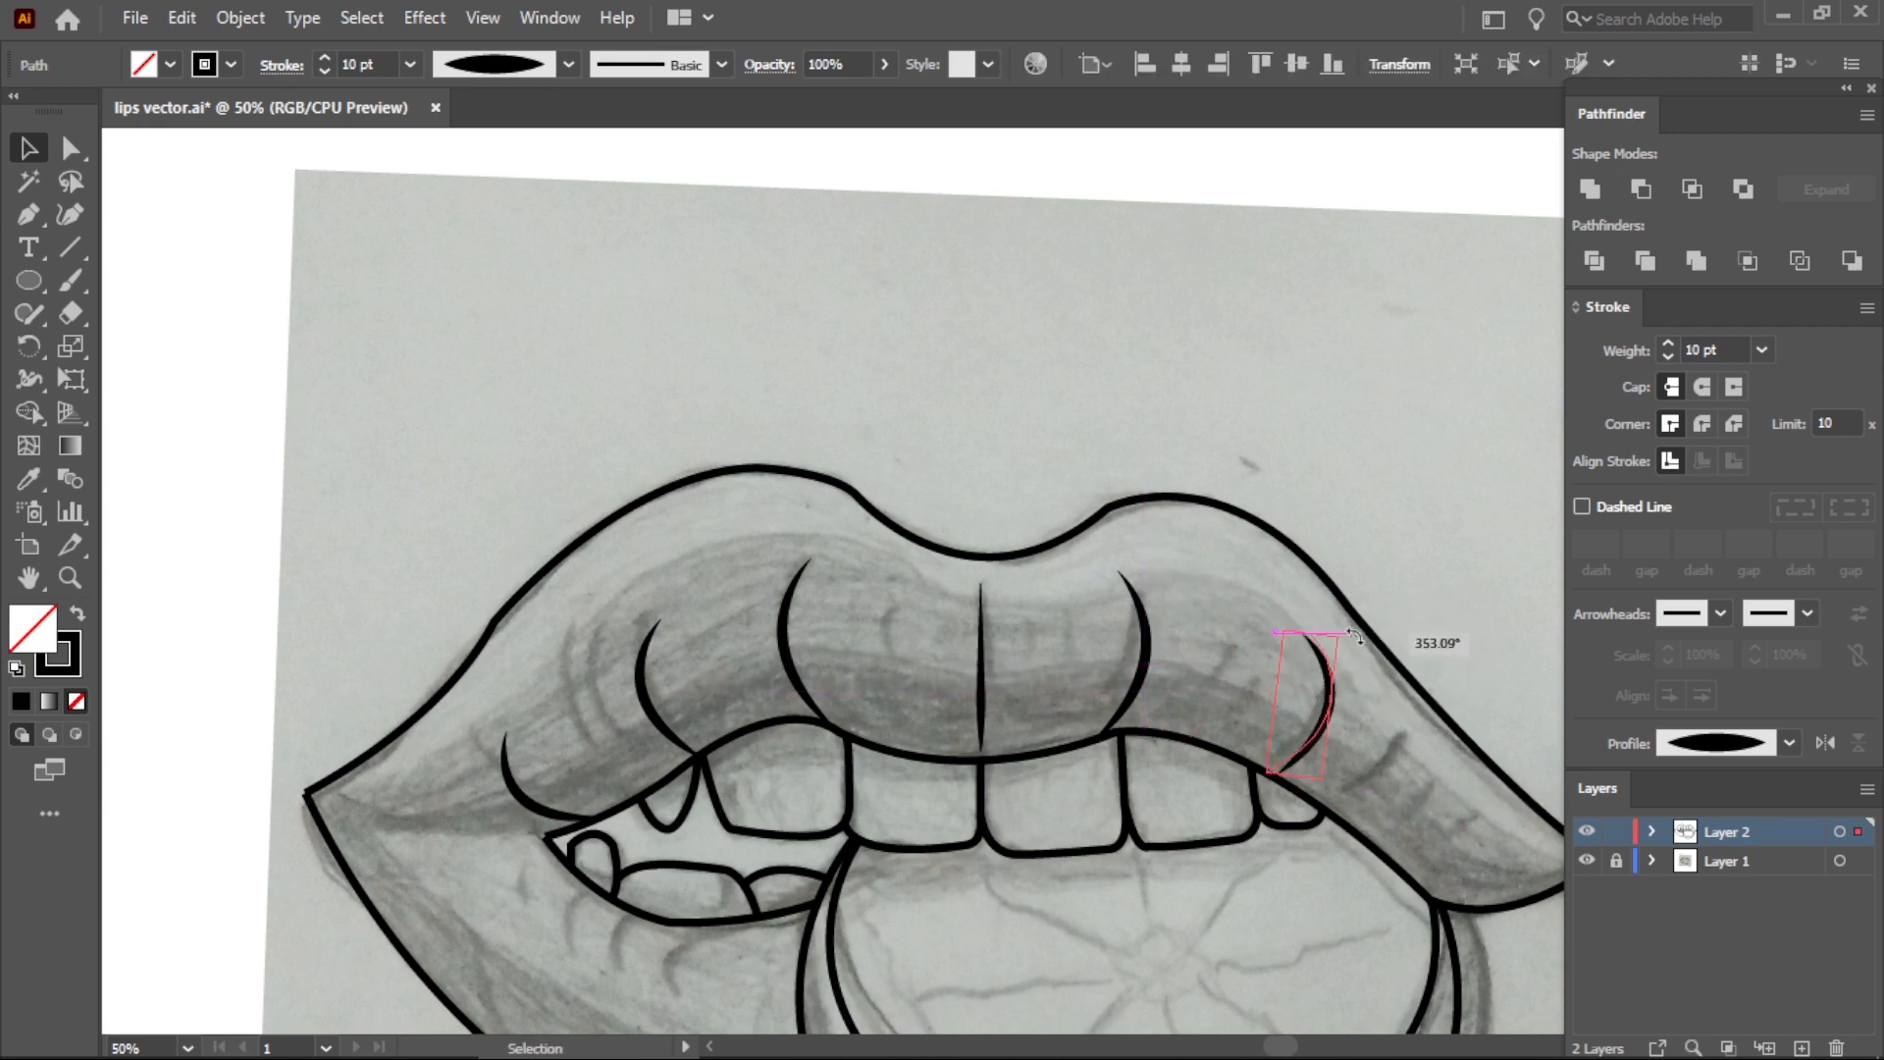
pyautogui.click(1404, 586)
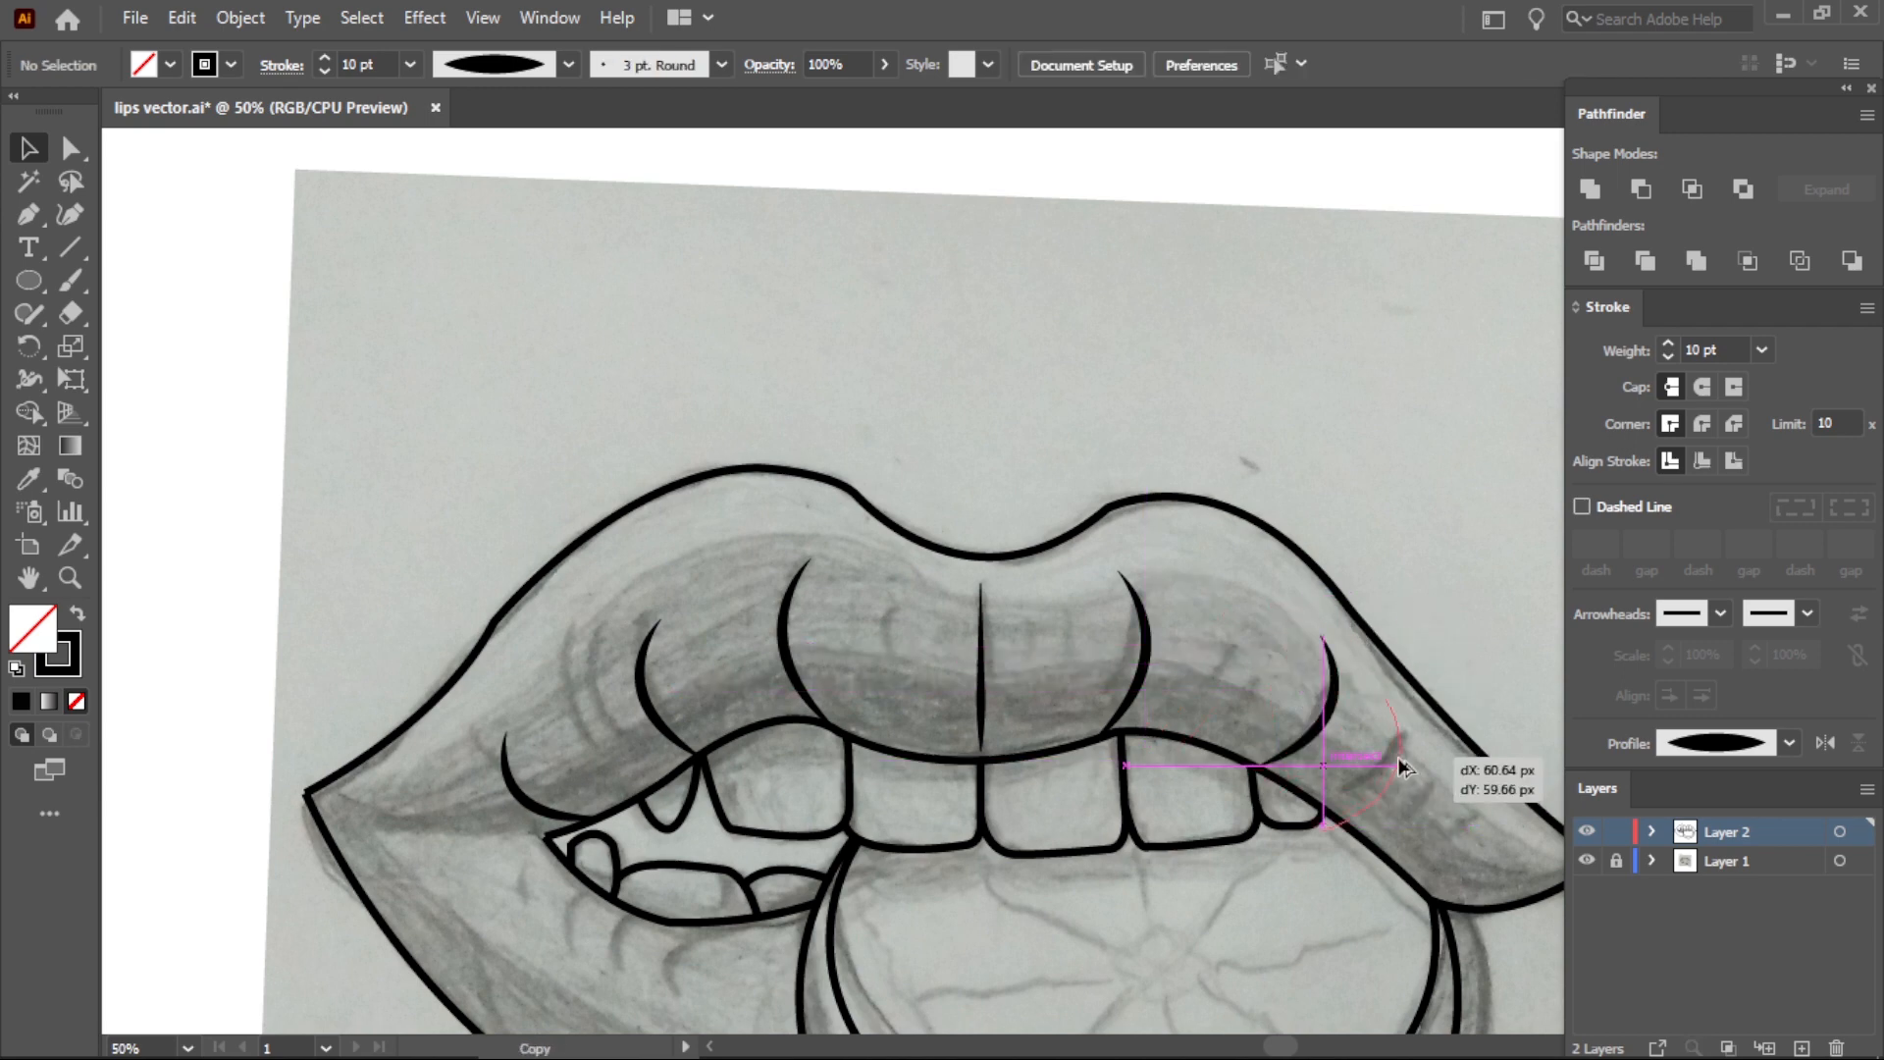
pyautogui.moveTo(1403, 768); pyautogui.dragTo(1458, 763)
pyautogui.scroll(-1, 1281, 775)
pyautogui.scroll(-1, 1362, 730)
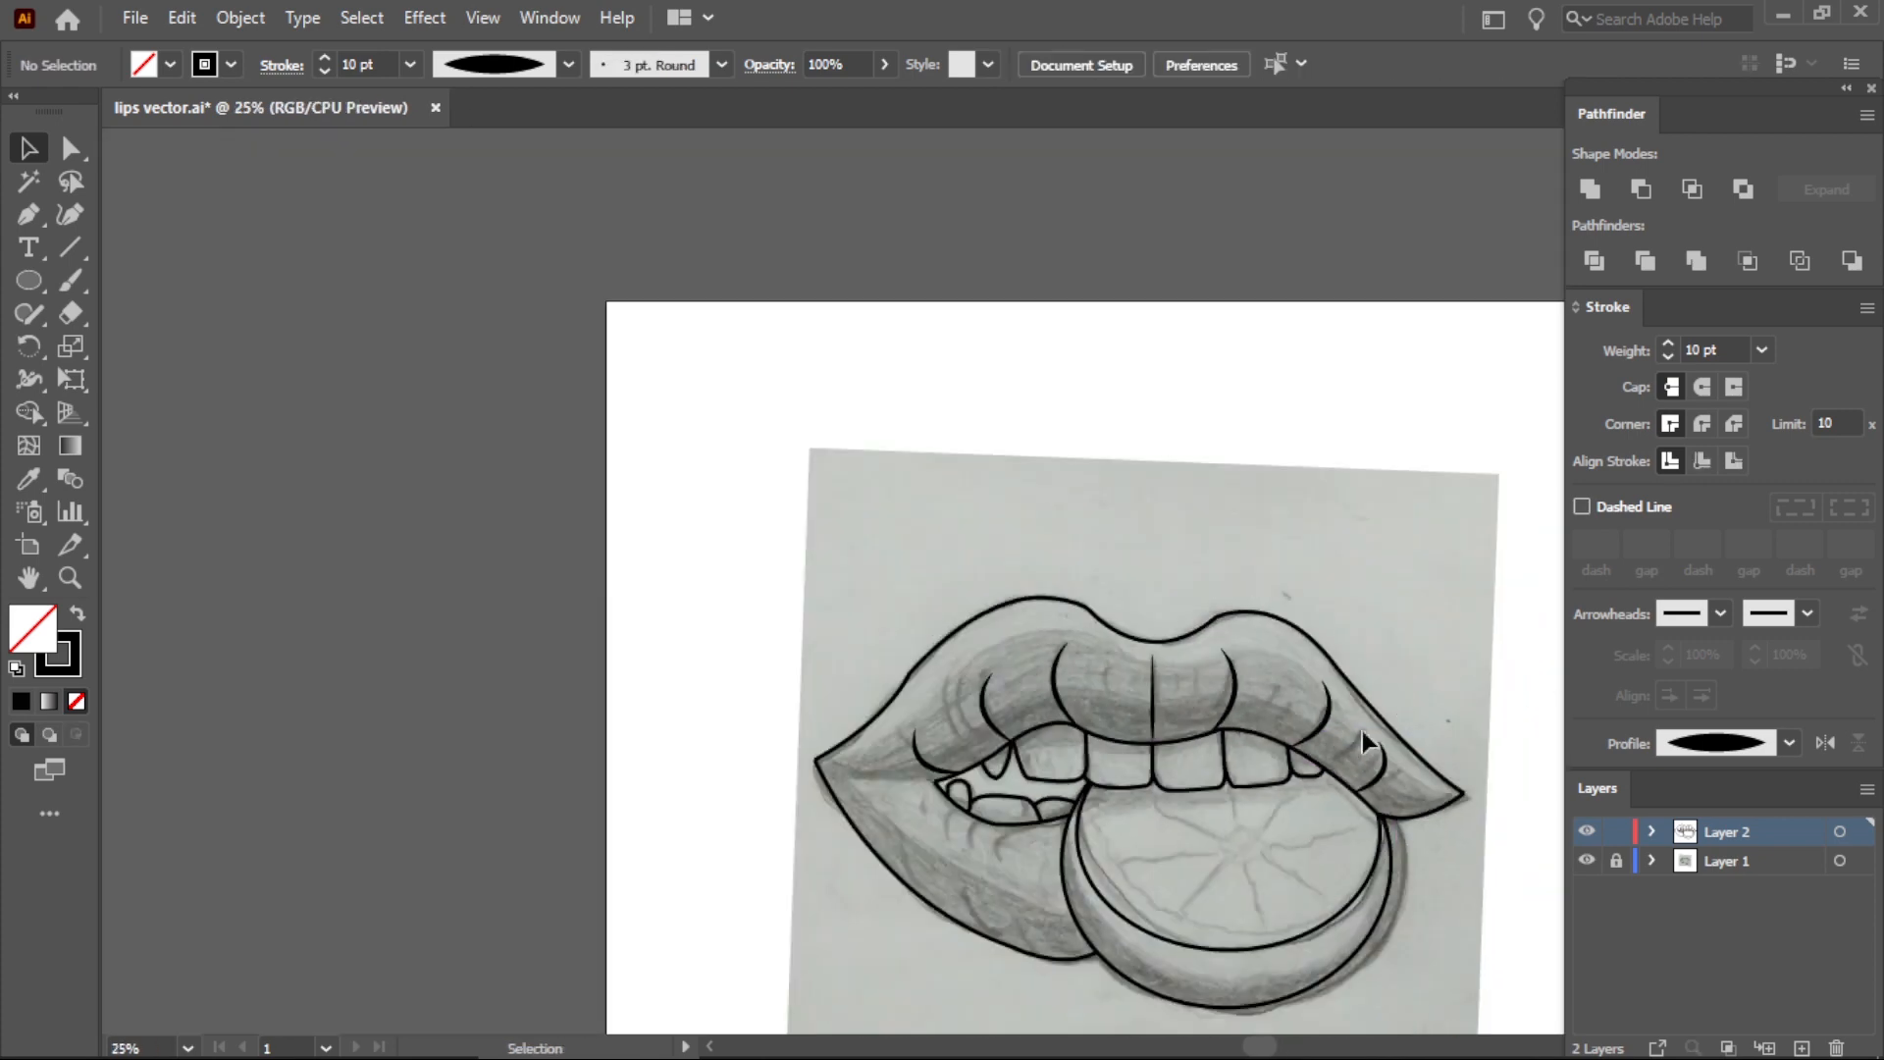
# Copy an upper-lip crease onto the lower lip, rotating and fitting it to hang from the inner edge beneath the lower teeth.
pyautogui.scroll(1, 1177, 858)
pyautogui.moveTo(919, 771); pyautogui.dragTo(925, 840)
pyautogui.scroll(1, 940, 808)
pyautogui.moveTo(967, 743); pyautogui.dragTo(1017, 788)
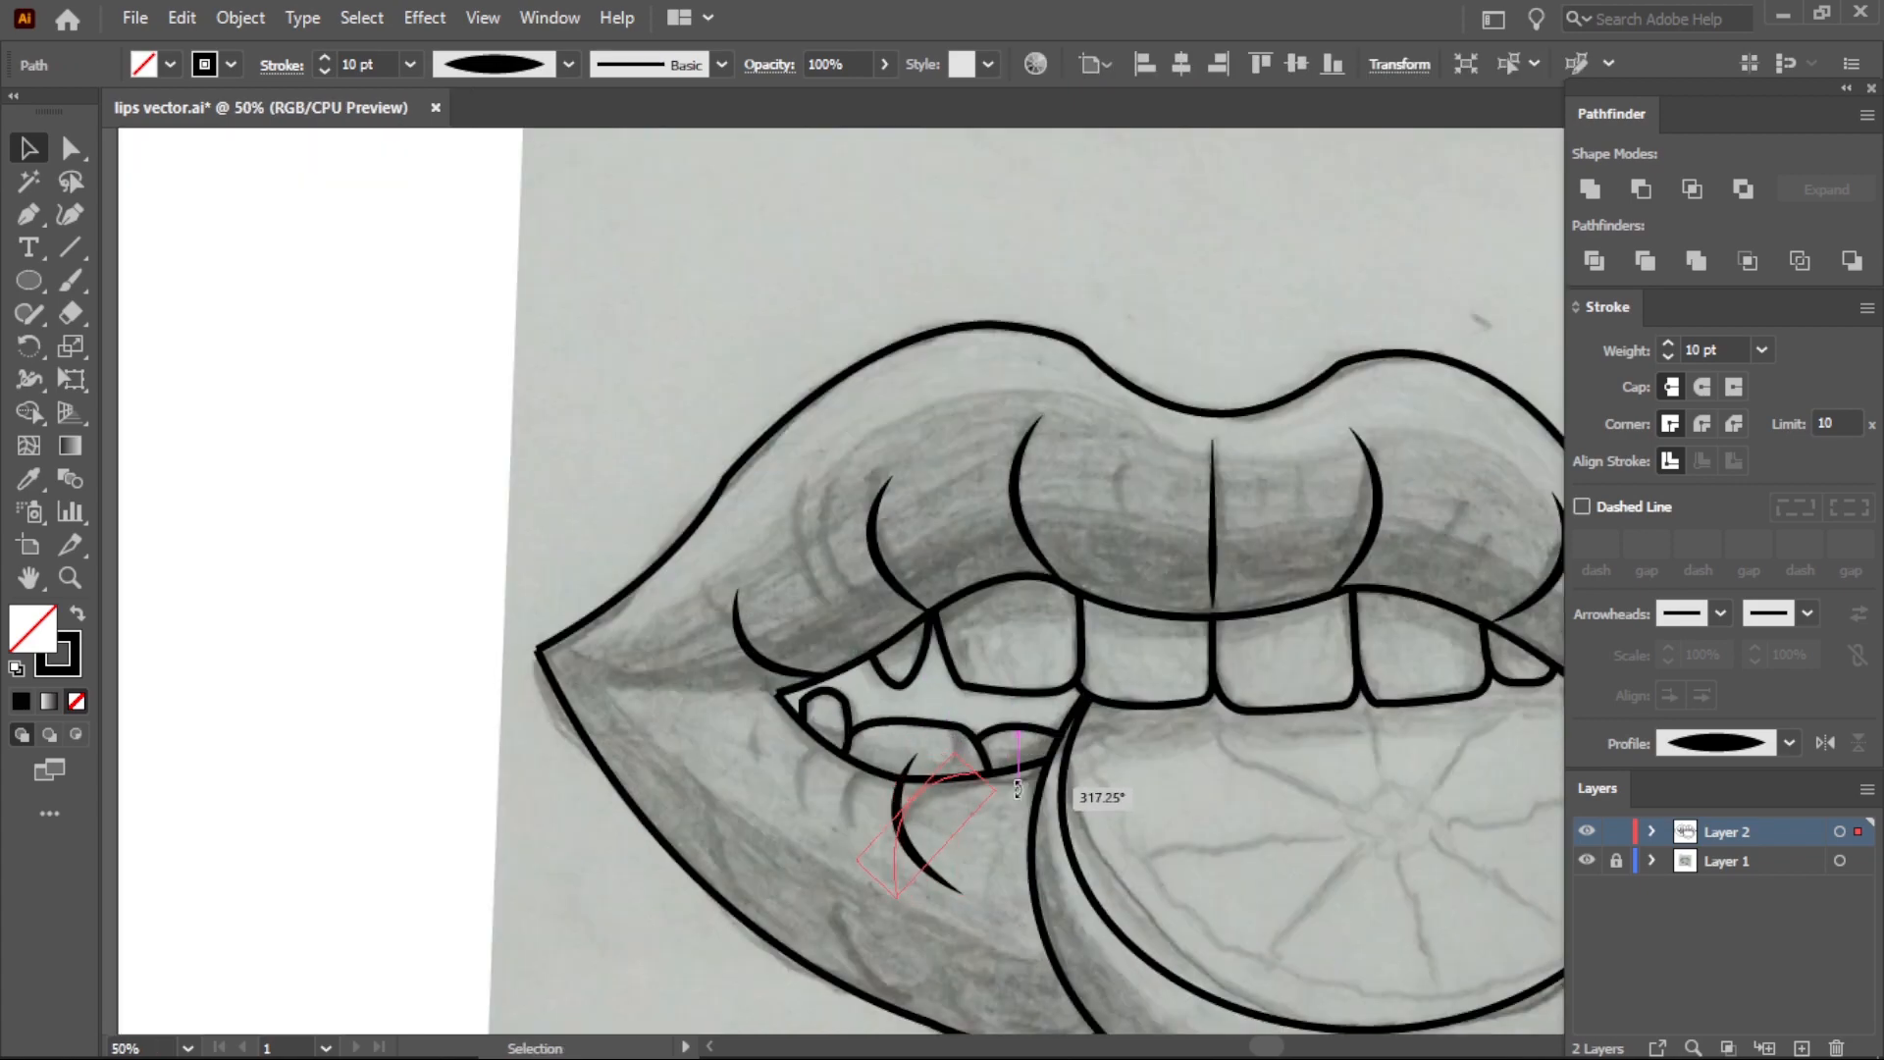
pyautogui.click(998, 832)
pyautogui.click(898, 841)
pyautogui.moveTo(897, 896); pyautogui.dragTo(886, 869)
pyautogui.scroll(2, 937, 844)
pyautogui.moveTo(1028, 731); pyautogui.dragTo(1032, 783)
pyautogui.click(962, 779)
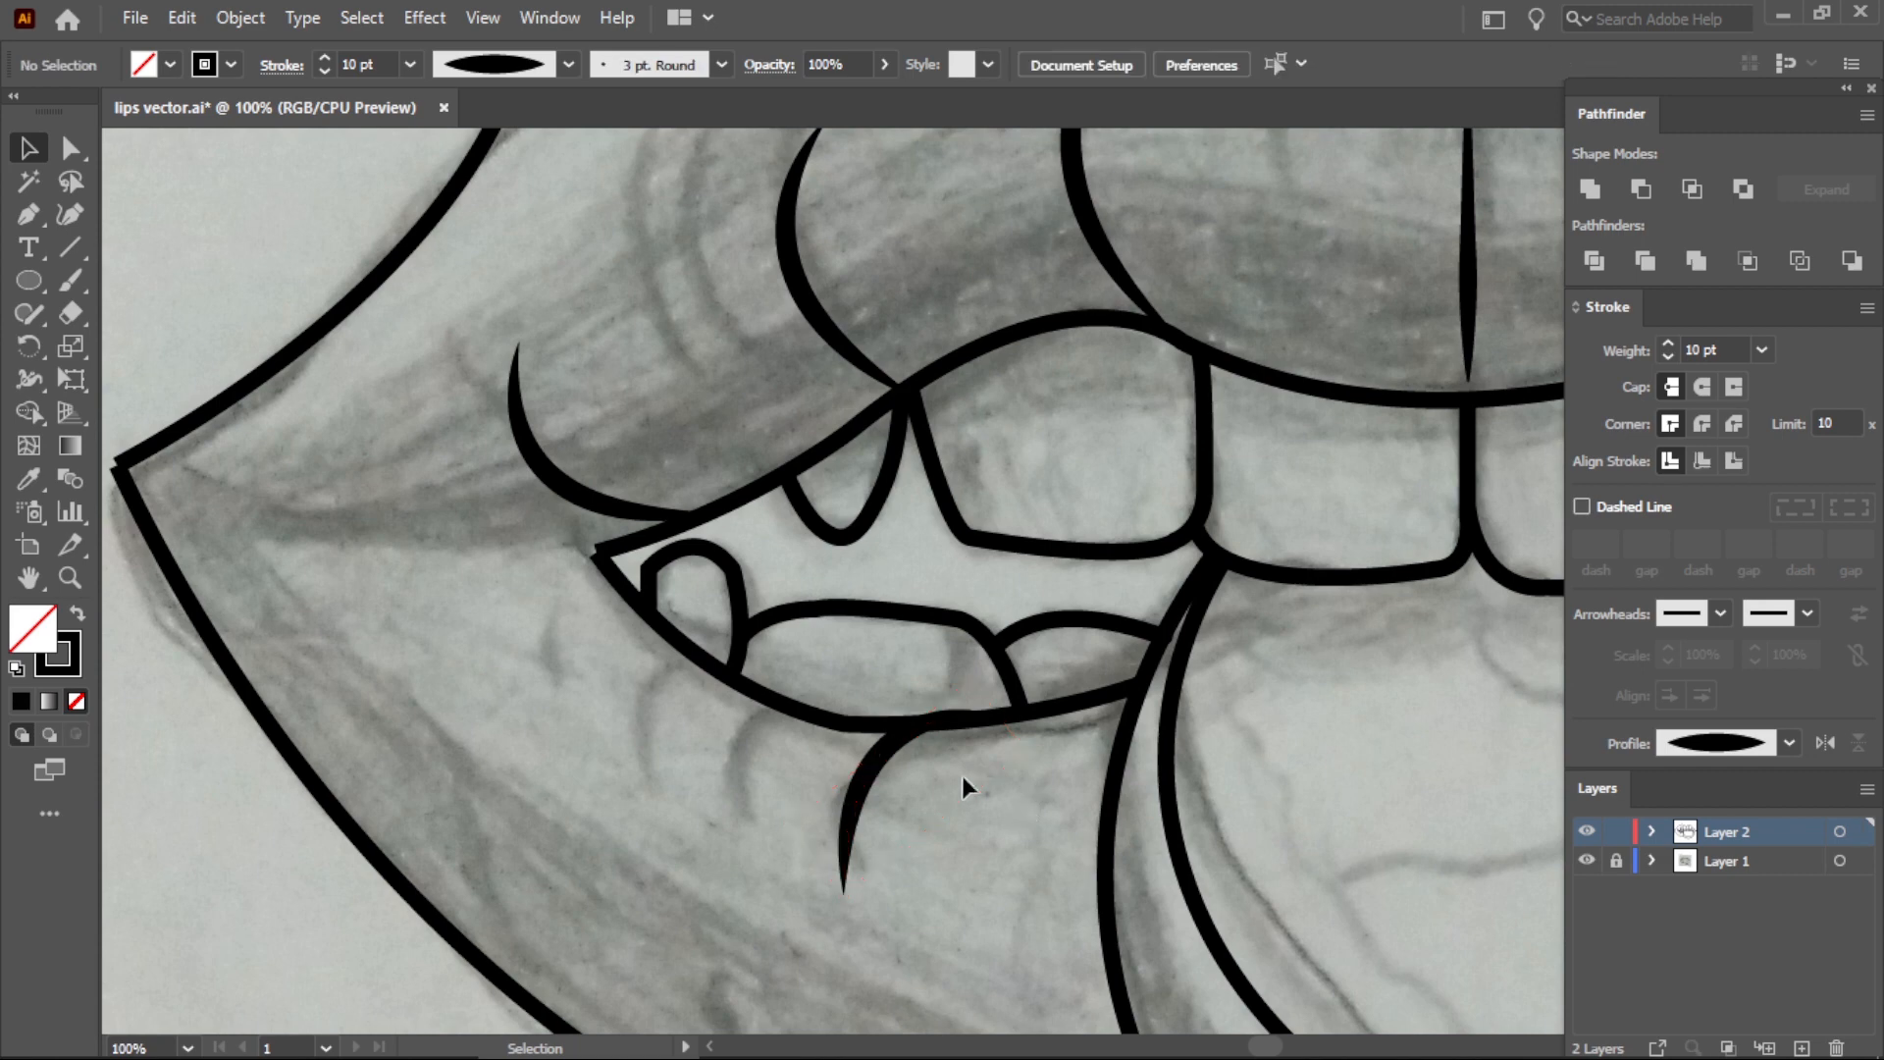
# Duplicate the new lower-lip crease to its left and scale the copy down to fit along the inner edge.
pyautogui.moveTo(889, 746); pyautogui.dragTo(814, 698)
pyautogui.click(981, 776)
pyautogui.click(881, 656)
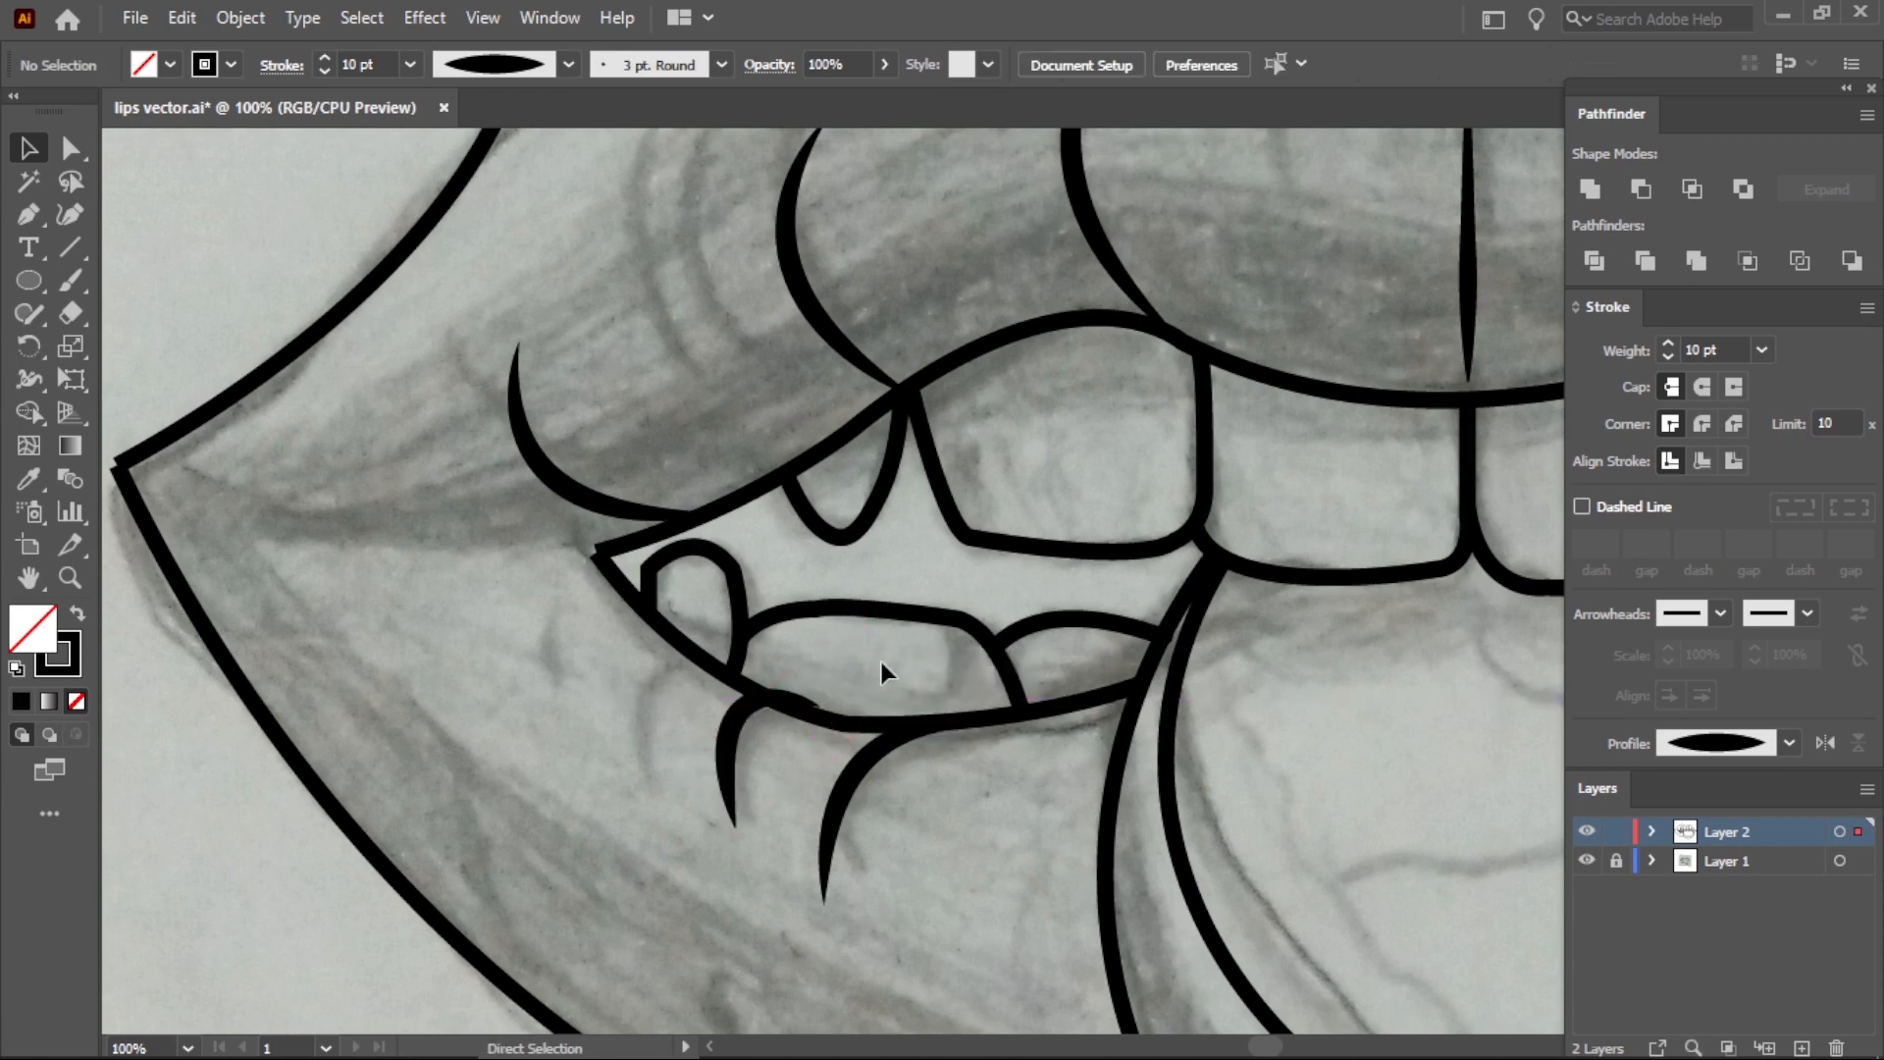
pyautogui.hotkey('ctrl', 'z')
pyautogui.moveTo(752, 706); pyautogui.dragTo(742, 717)
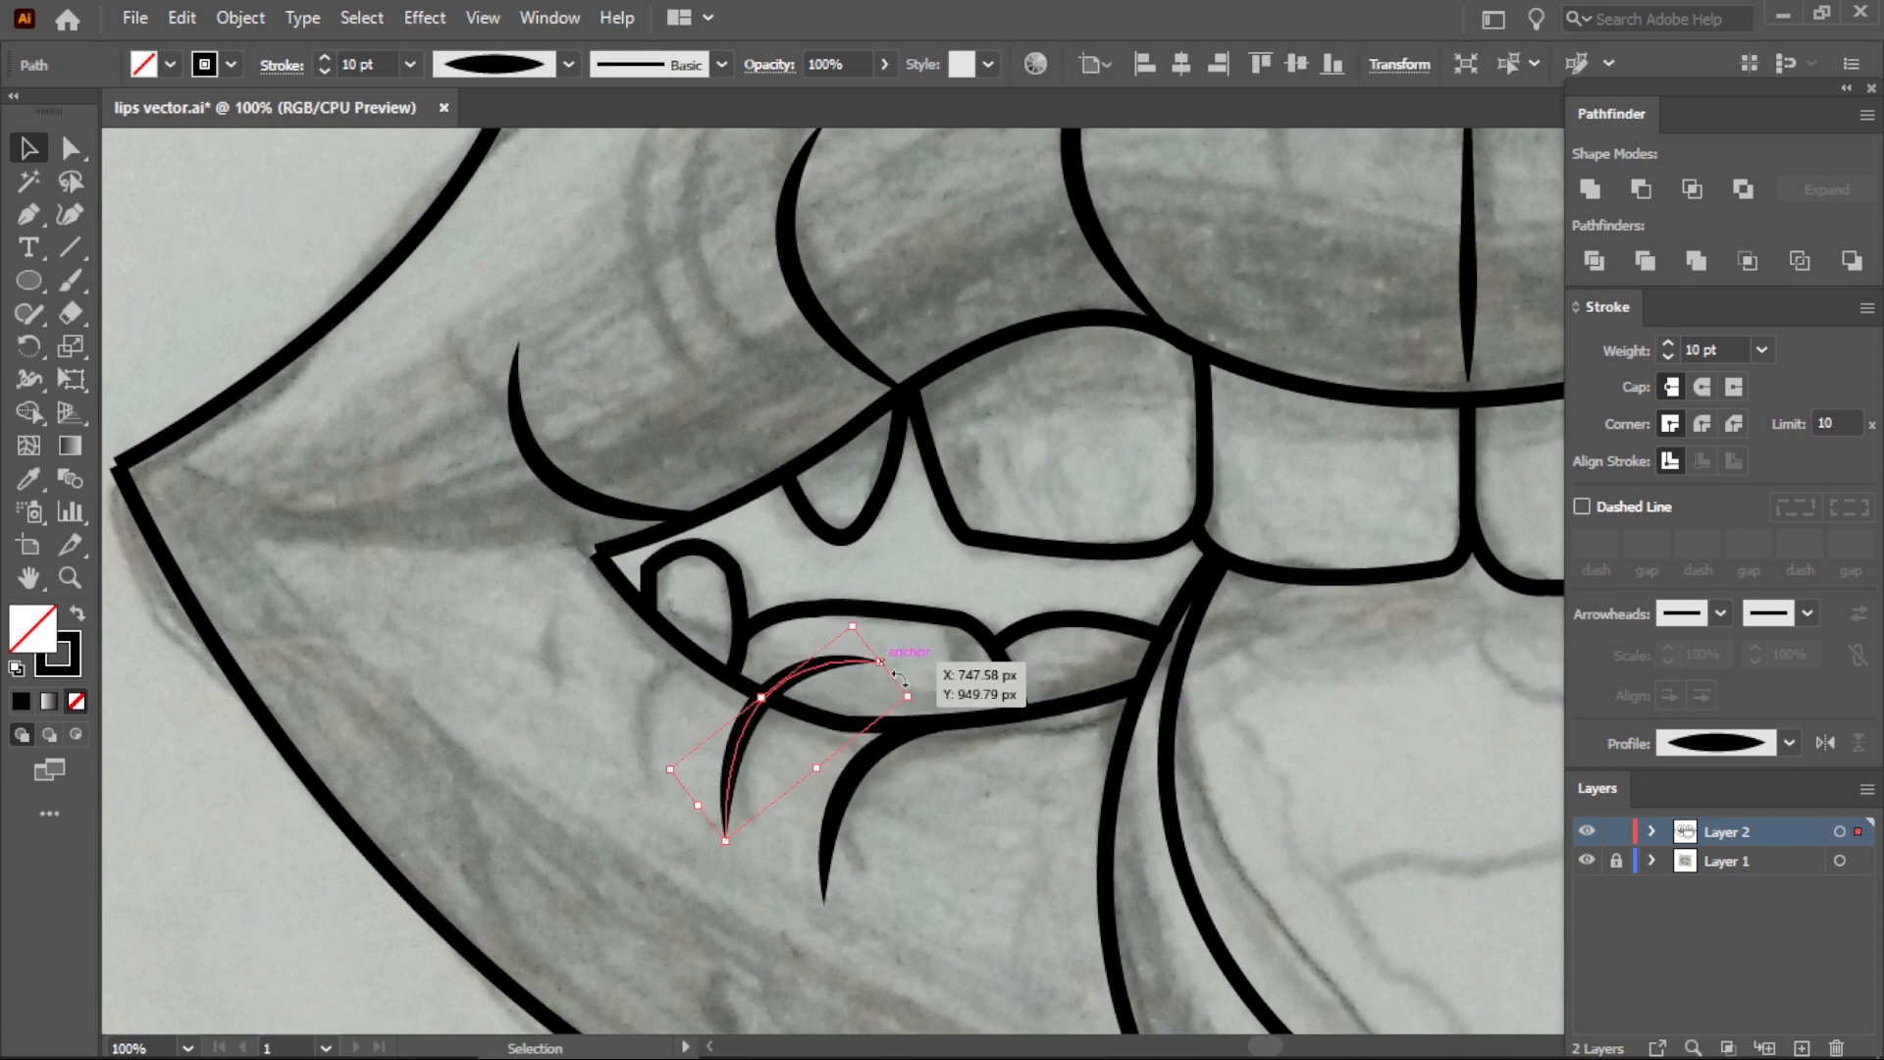
pyautogui.keyDown('alt'); pyautogui.keyDown('shift'); pyautogui.moveTo(907, 696); pyautogui.dragTo(852, 712); pyautogui.keyUp('shift'); pyautogui.keyUp('alt')
pyautogui.keyDown('alt'); pyautogui.keyDown('shift'); pyautogui.moveTo(755, 790); pyautogui.dragTo(739, 815); pyautogui.keyUp('shift'); pyautogui.keyUp('alt')
# Adjust the smaller lower-lip crease and duplicate it once more toward the left mouth corner.
pyautogui.click(900, 679)
pyautogui.moveTo(820, 679); pyautogui.dragTo(775, 715)
pyautogui.moveTo(693, 842); pyautogui.dragTo(728, 823)
pyautogui.click(883, 683)
pyautogui.moveTo(708, 699)
pyautogui.keyDown('alt'); pyautogui.mouseDown()
pyautogui.moveTo(667, 671)
pyautogui.moveTo(720, 677)
pyautogui.mouseUp(); pyautogui.keyUp('alt')
pyautogui.click(834, 655)
pyautogui.scroll(-3, 837, 682)
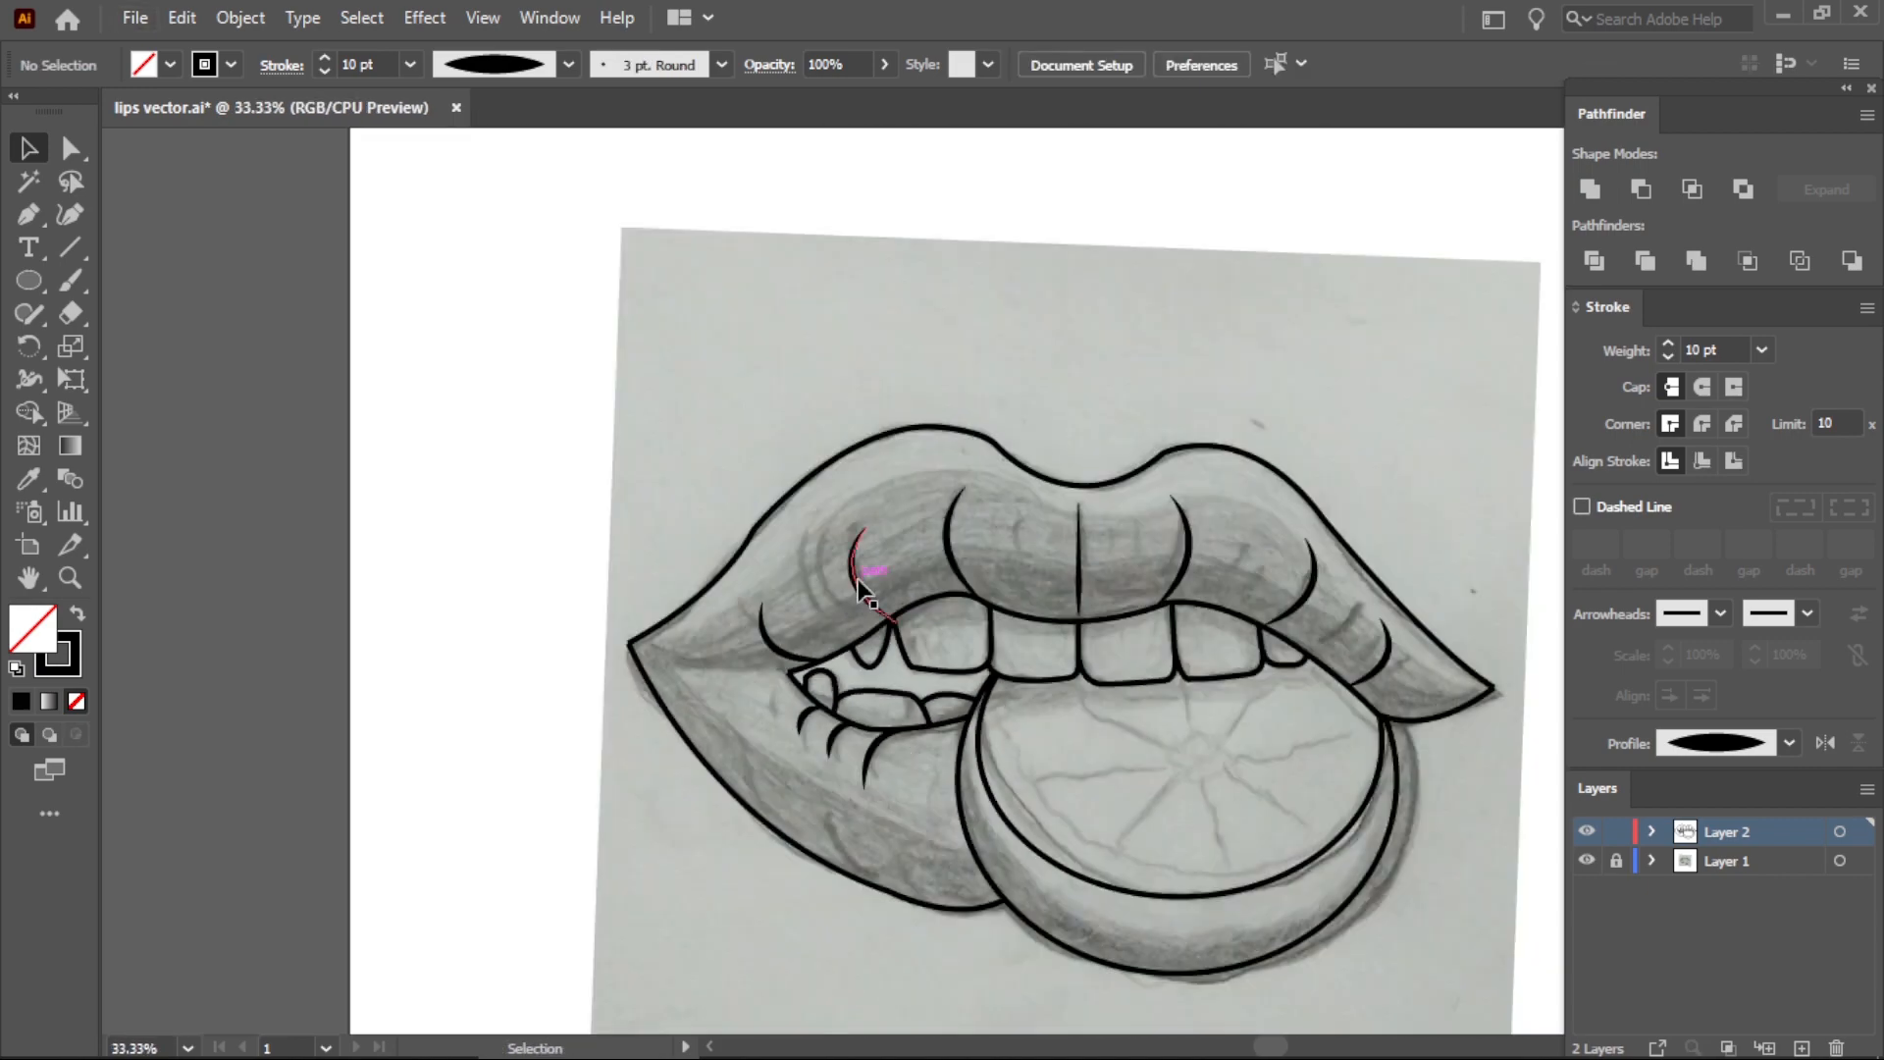
# Place two copies of an upper-lip crease on the lower lip's outer edge, rotating and aligning them with the outline.
pyautogui.keyDown('alt'); pyautogui.moveTo(854, 583); pyautogui.dragTo(868, 840); pyautogui.keyUp('alt')
pyautogui.scroll(2, 873, 844)
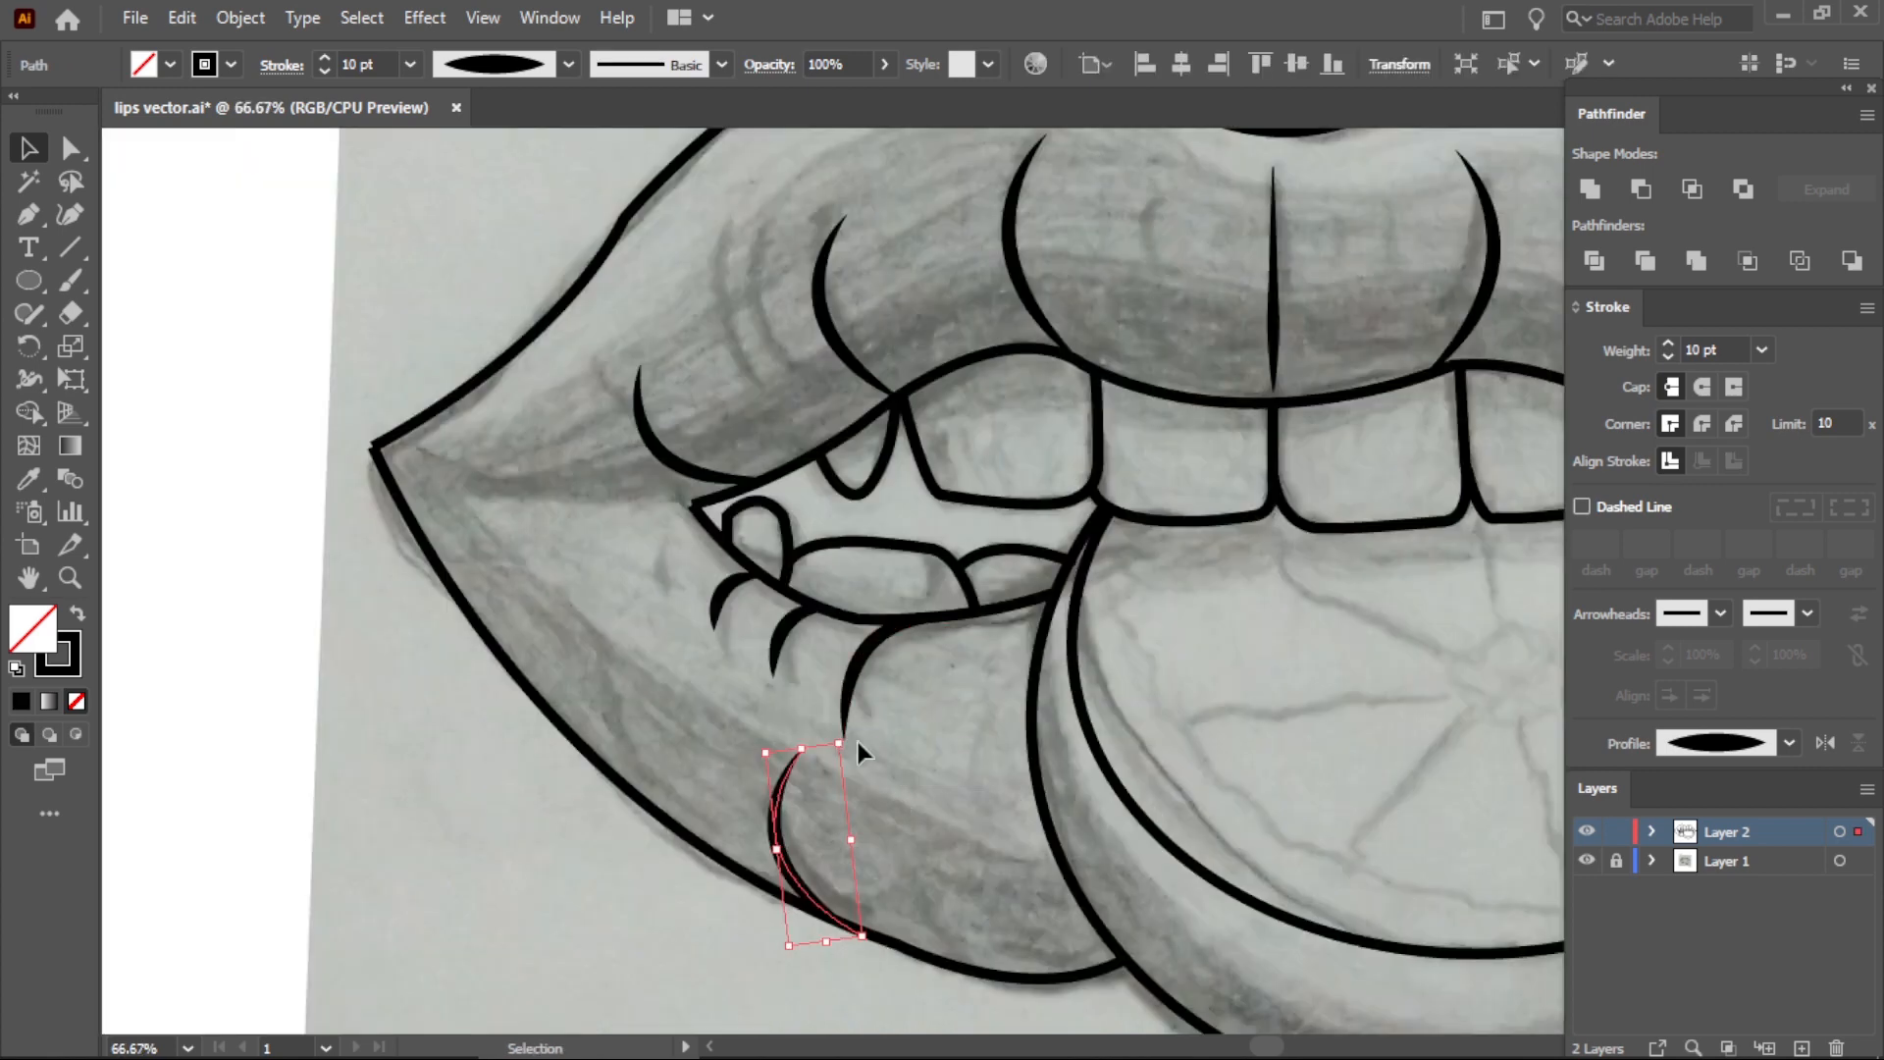
pyautogui.moveTo(857, 743); pyautogui.dragTo(673, 677)
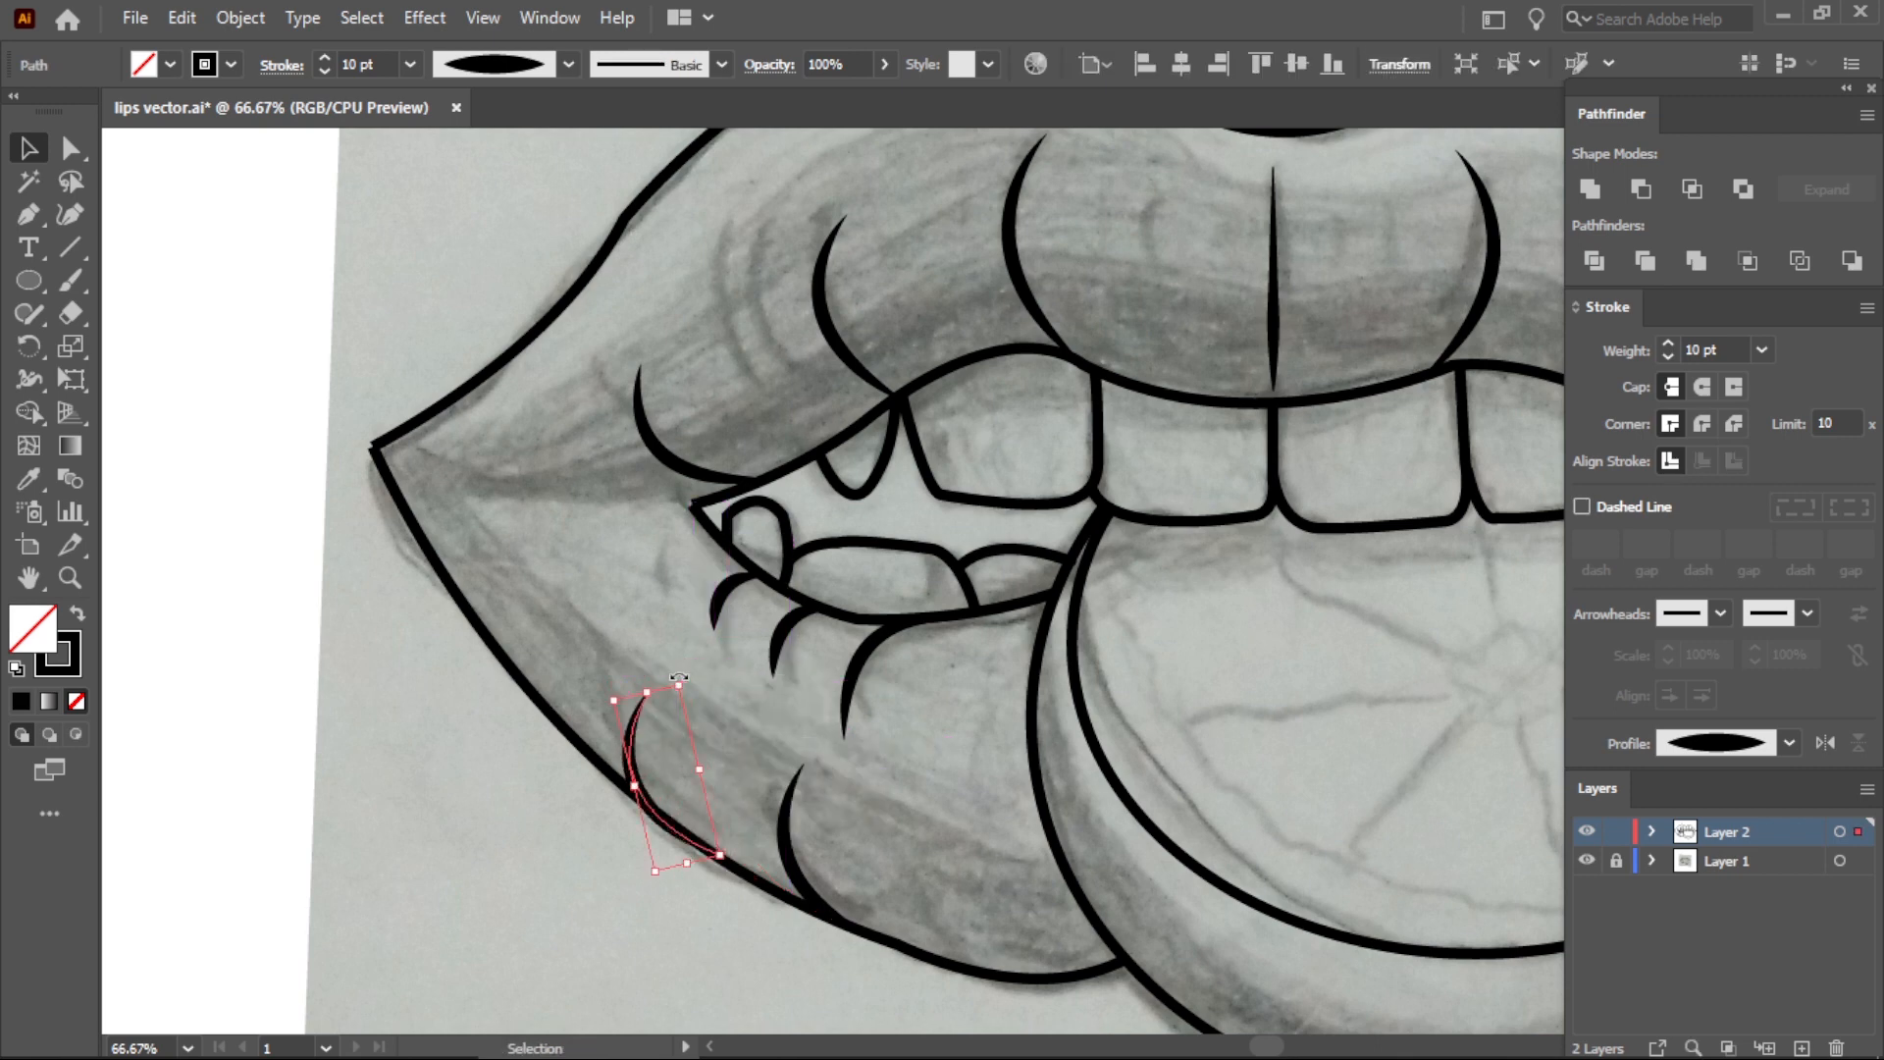
pyautogui.click(710, 673)
pyautogui.click(640, 714)
pyautogui.moveTo(727, 860); pyautogui.dragTo(736, 869)
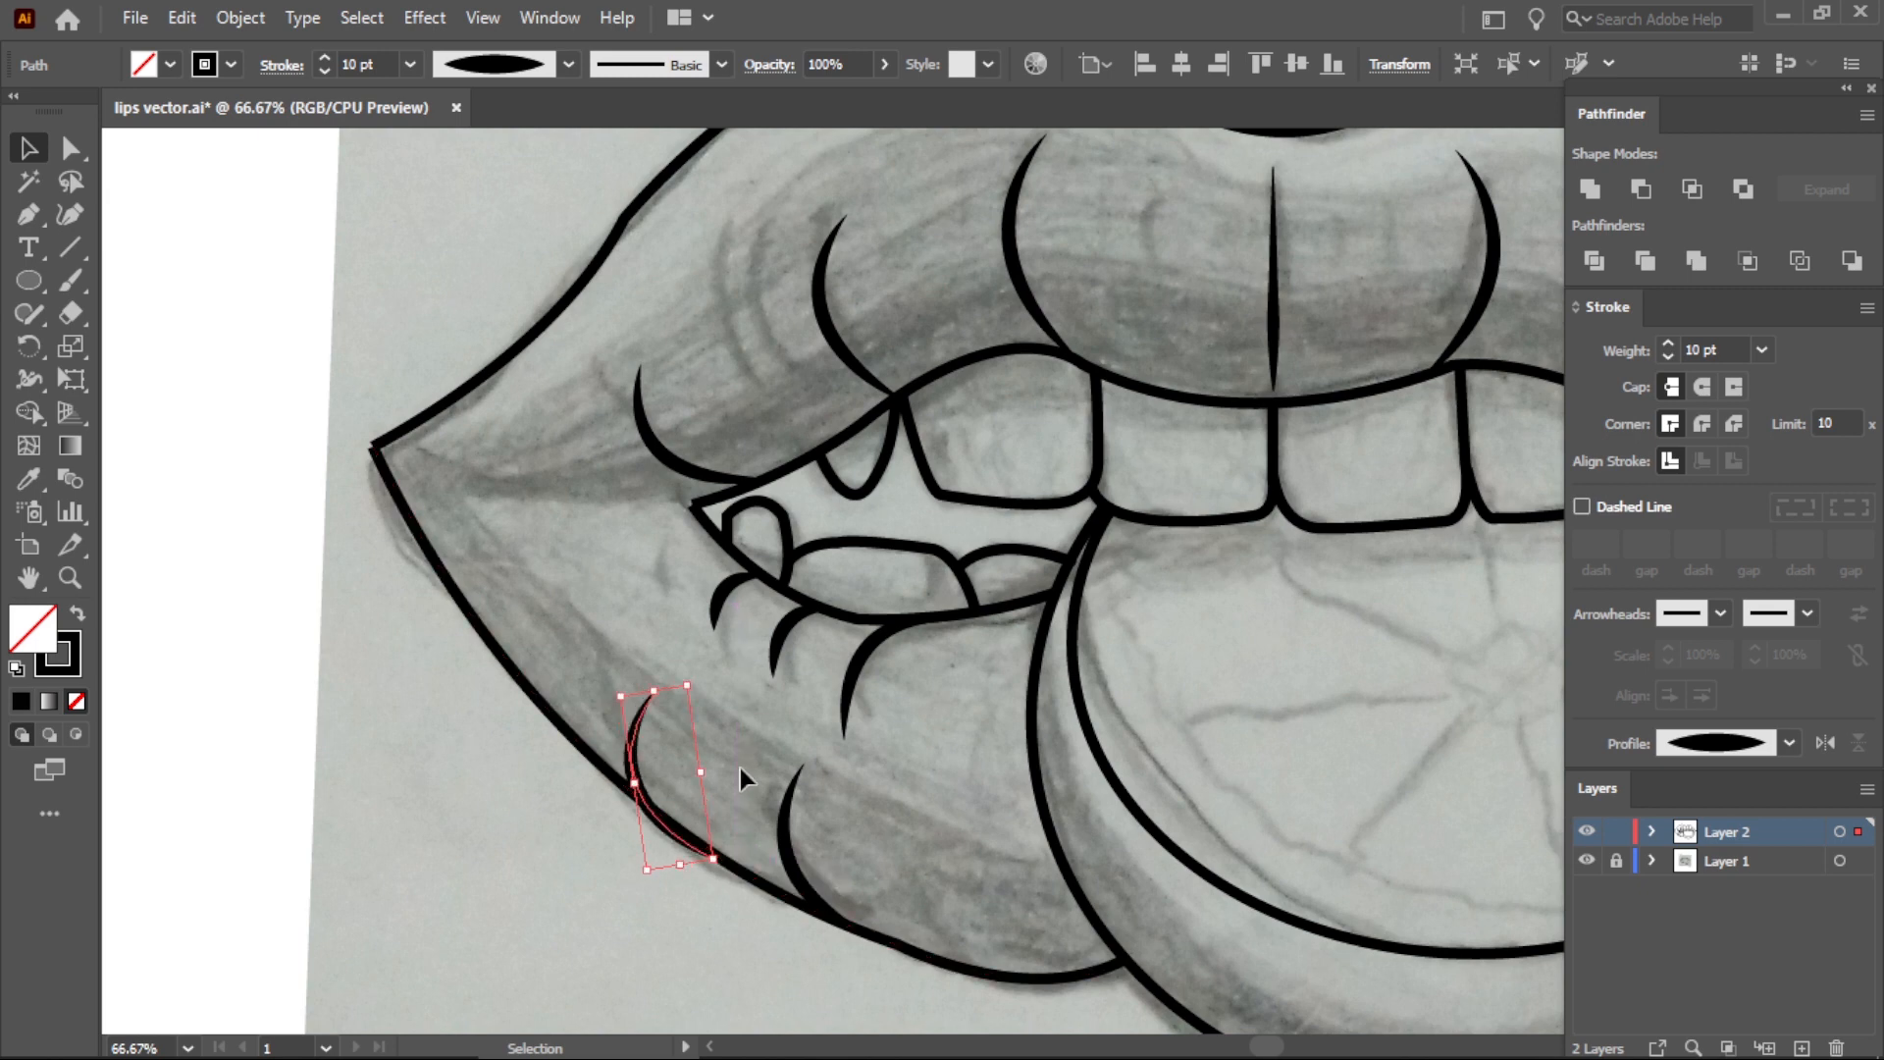
pyautogui.click(740, 767)
pyautogui.moveTo(653, 711); pyautogui.dragTo(640, 721)
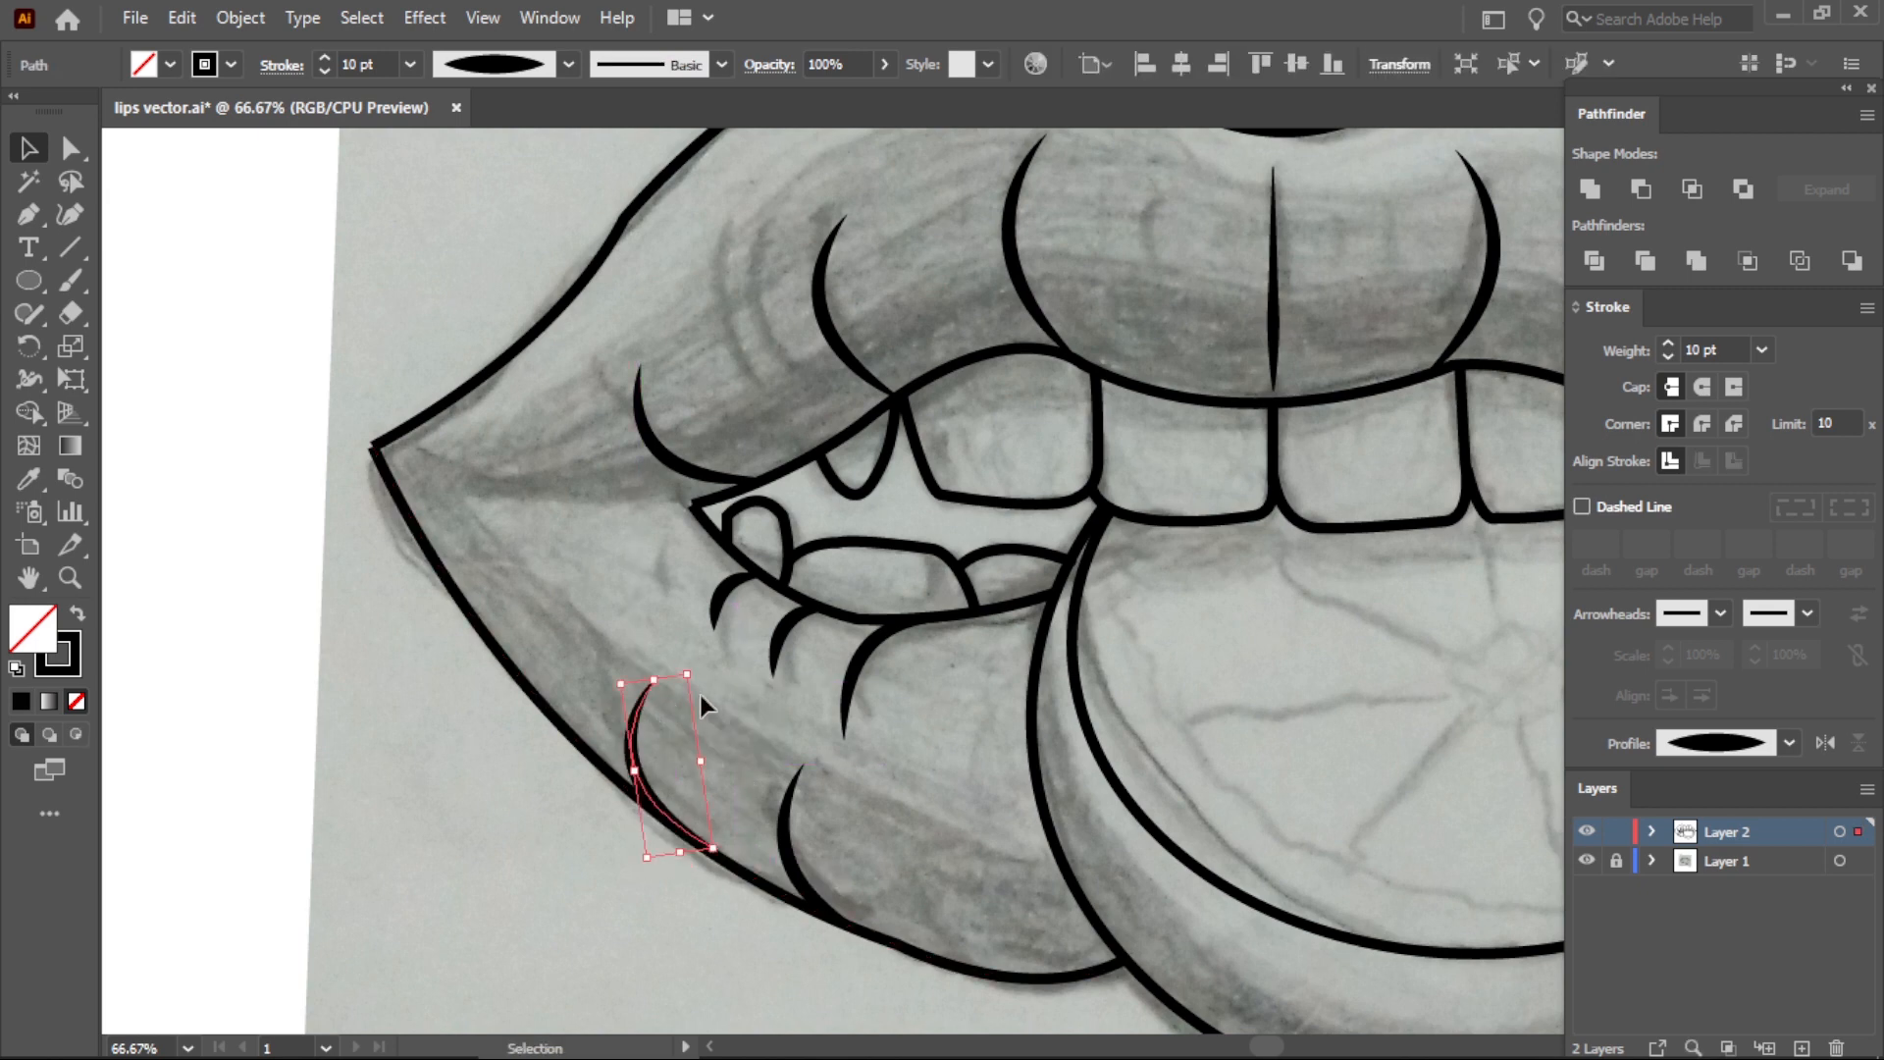
pyautogui.click(705, 695)
# Trace the bottom lemon segment with the Pen tool as a shape with orange f9a621 fill and no stroke.
pyautogui.hotkey('ctrl', '0')
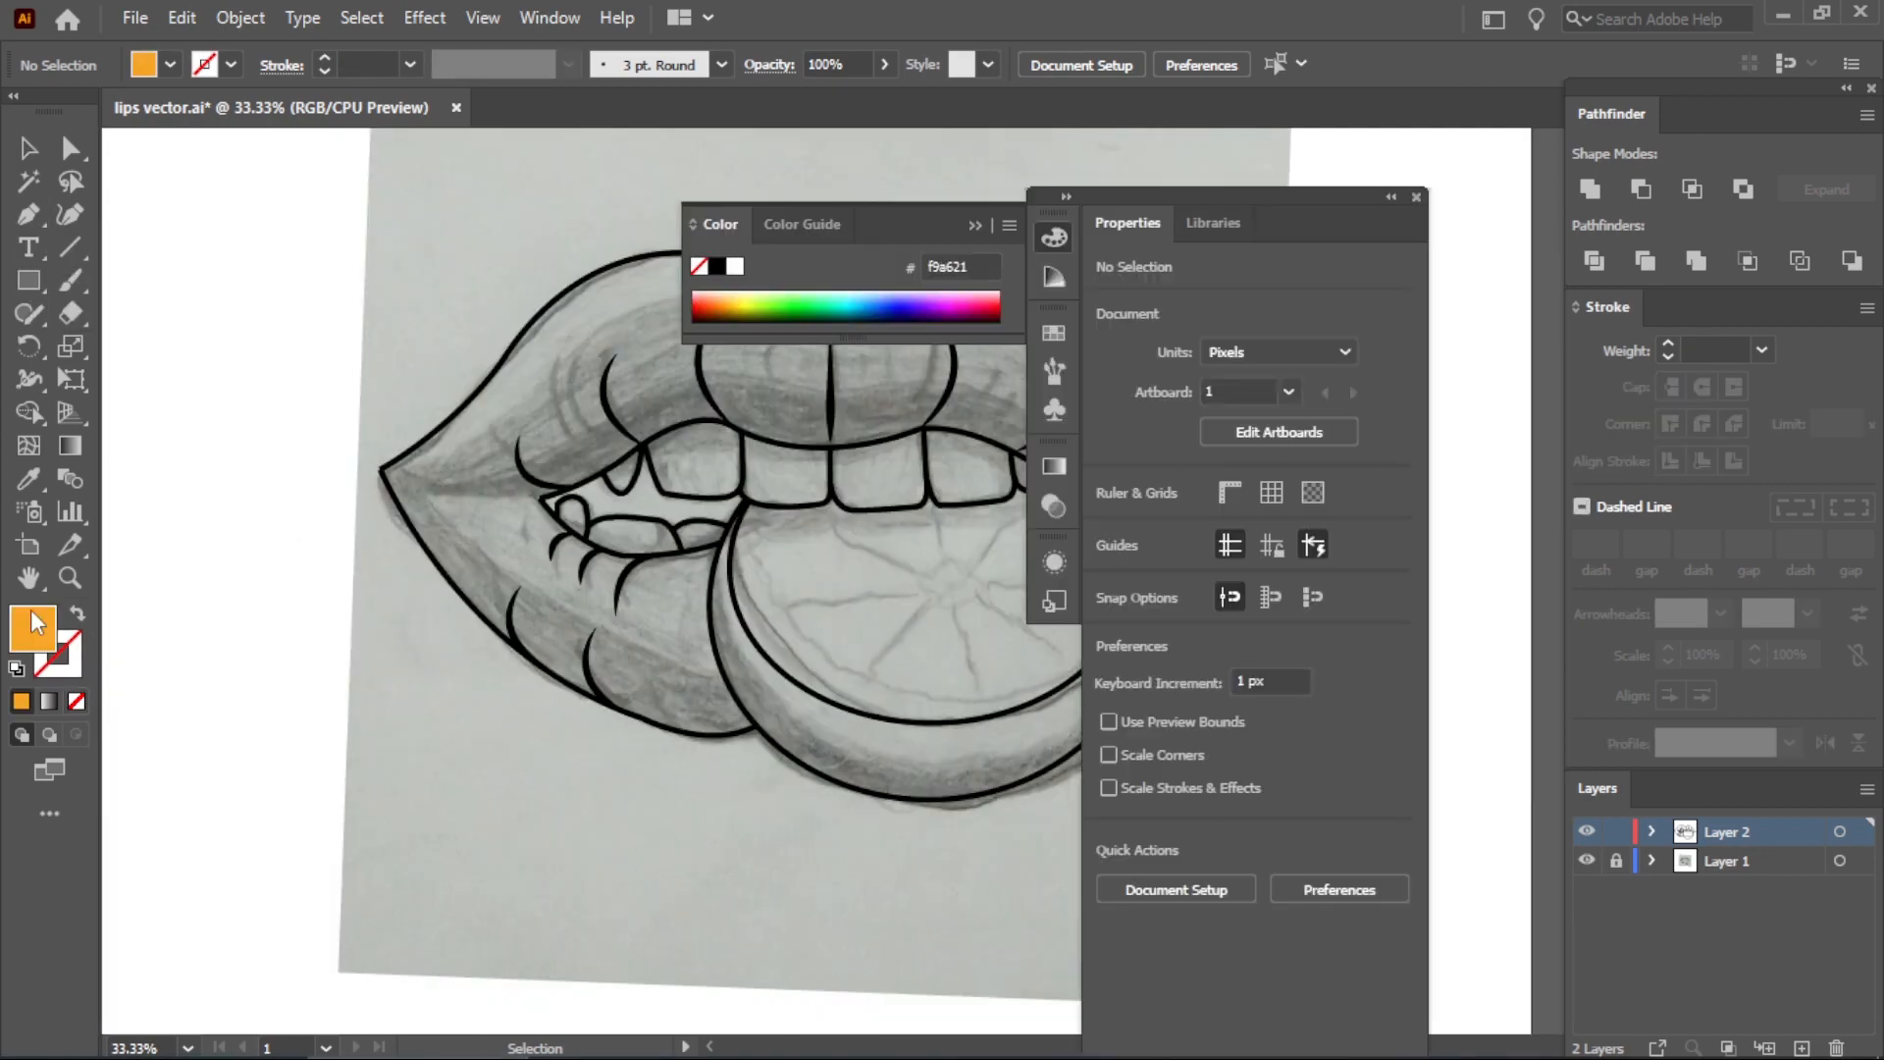
pyautogui.click(1417, 197)
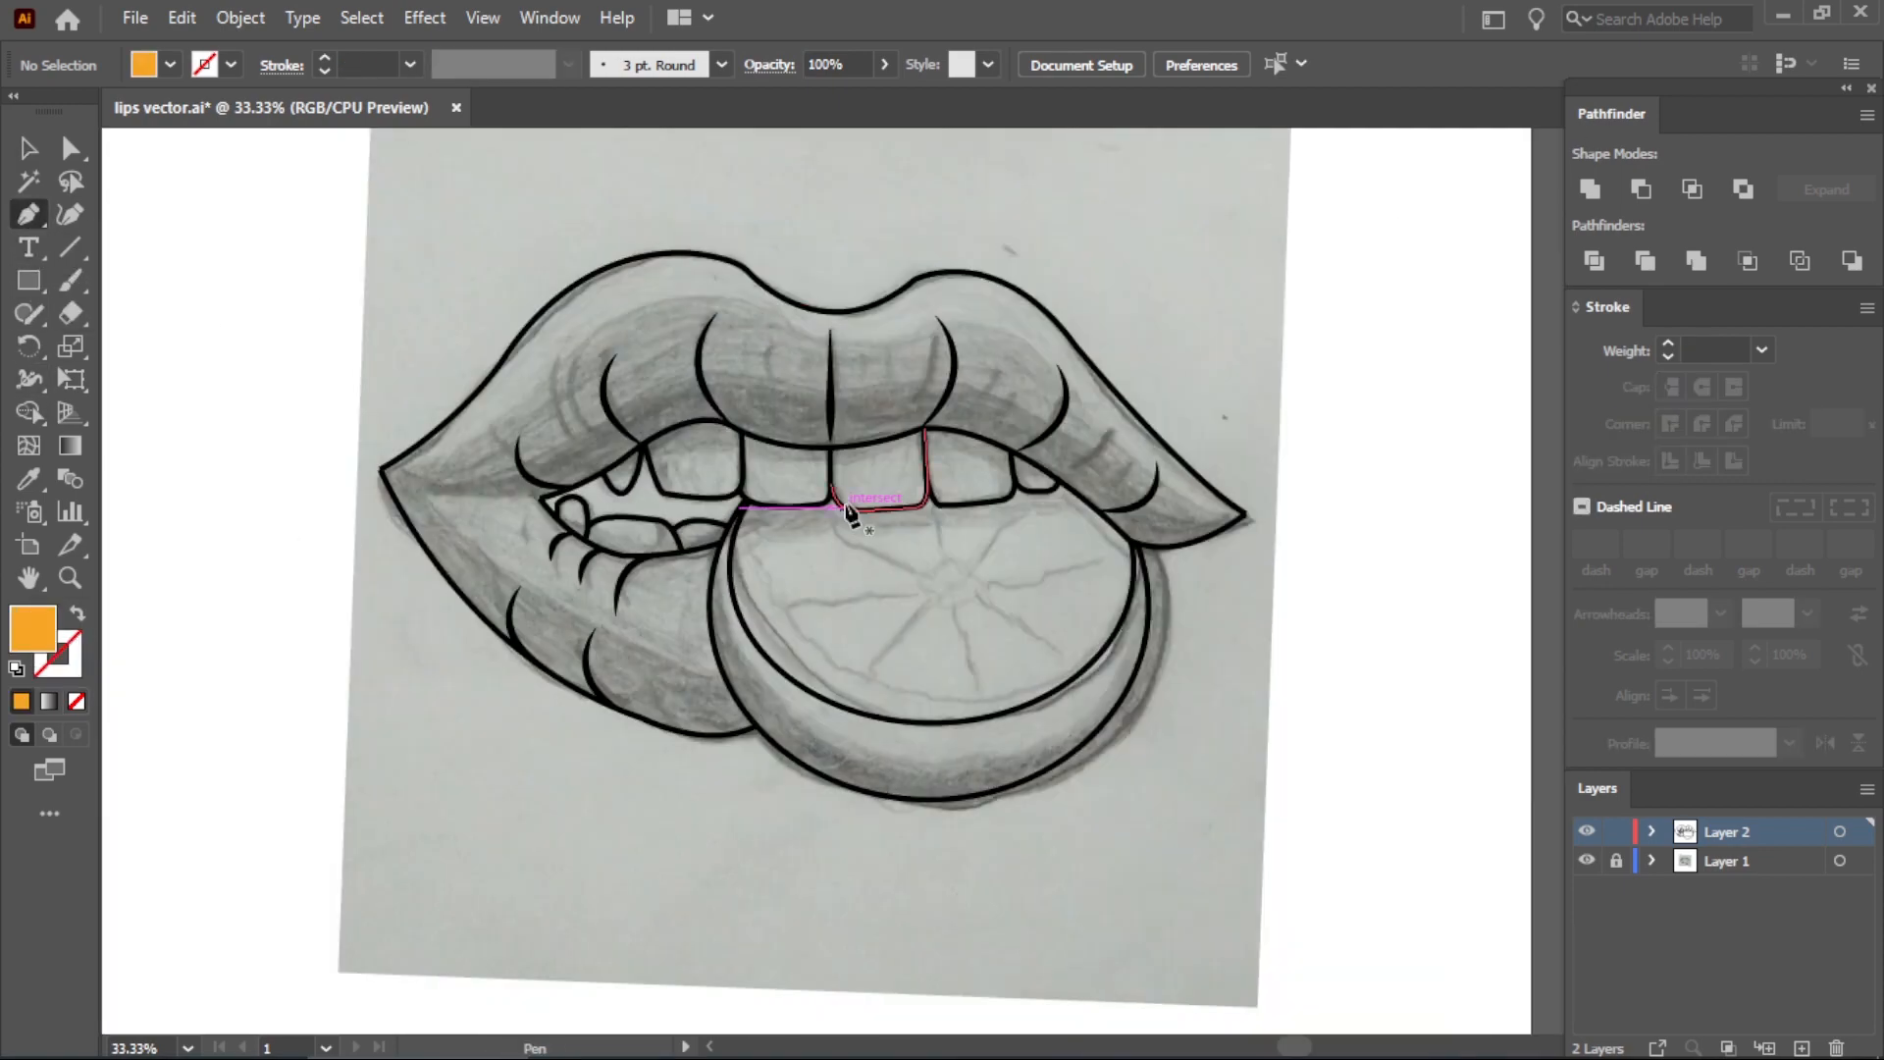
pyautogui.hotkey('ctrl', '+')
pyautogui.click(867, 574)
pyautogui.moveTo(843, 612); pyautogui.dragTo(831, 623)
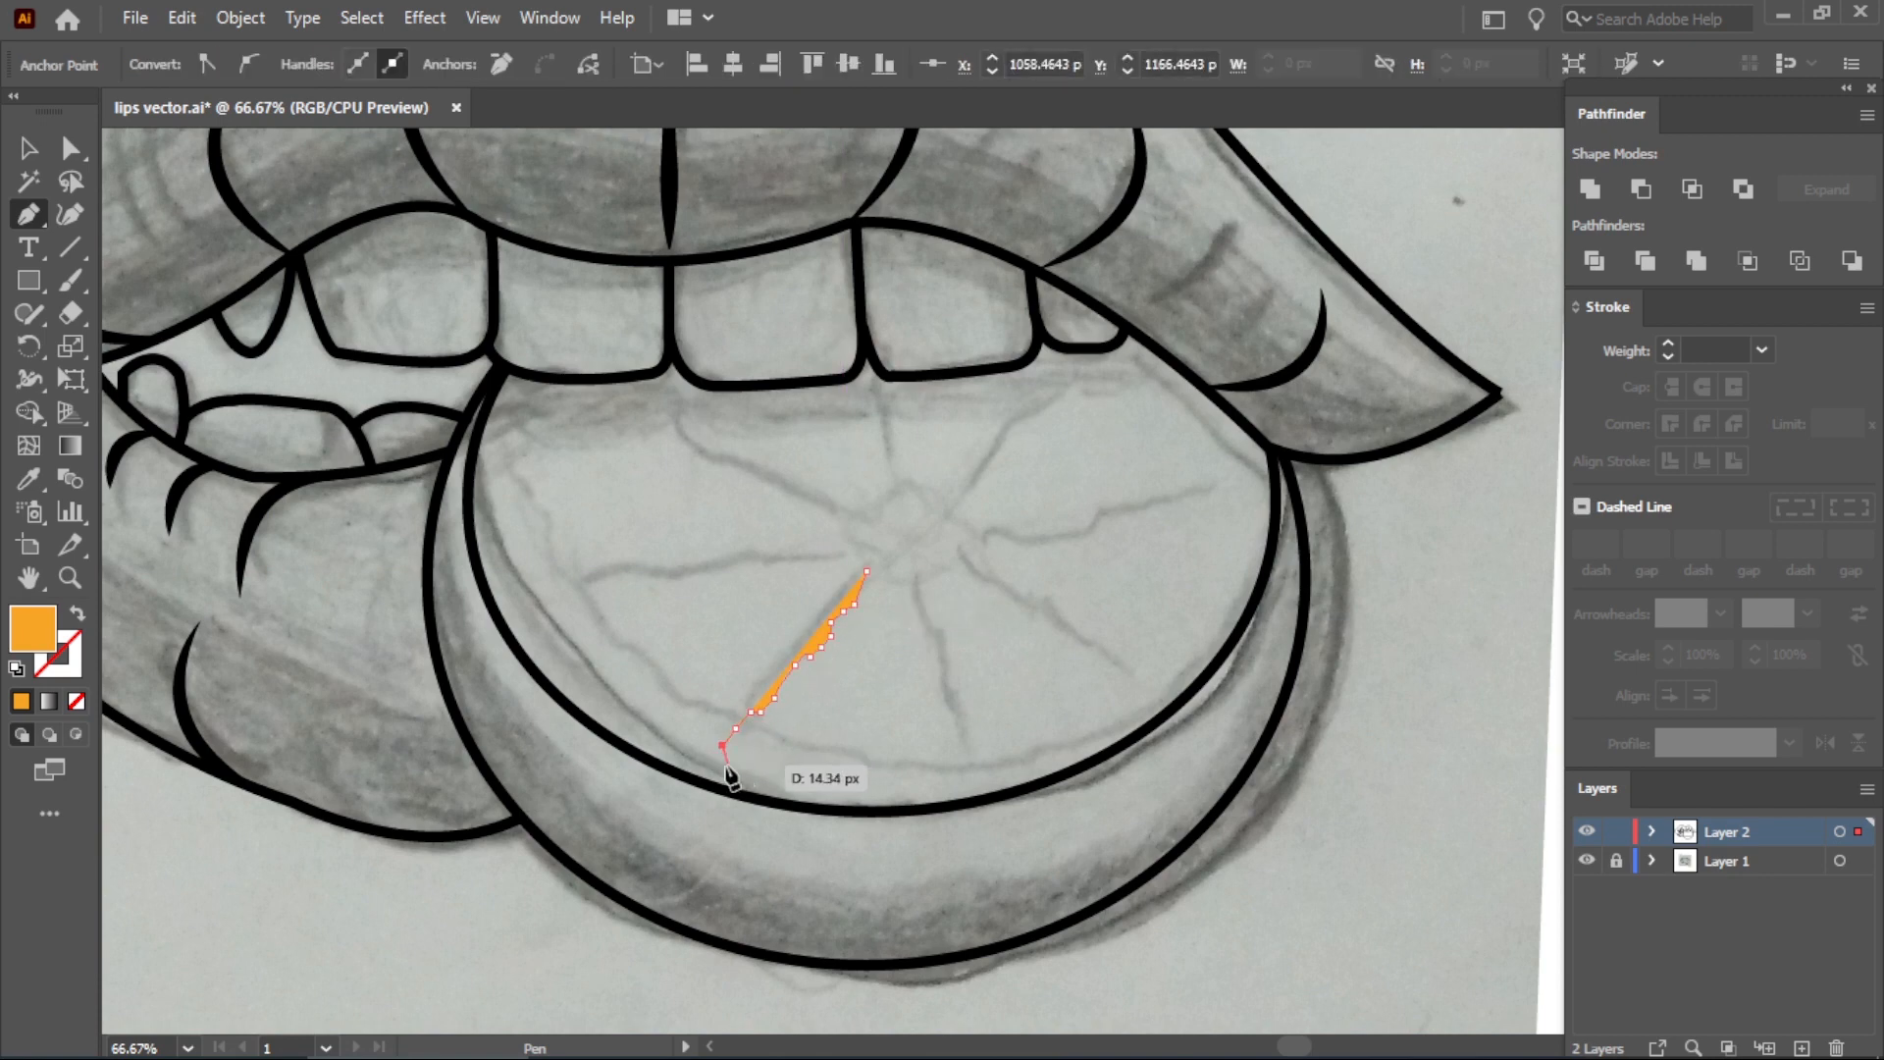
pyautogui.moveTo(728, 776); pyautogui.dragTo(820, 785)
pyautogui.moveTo(942, 776); pyautogui.dragTo(958, 774)
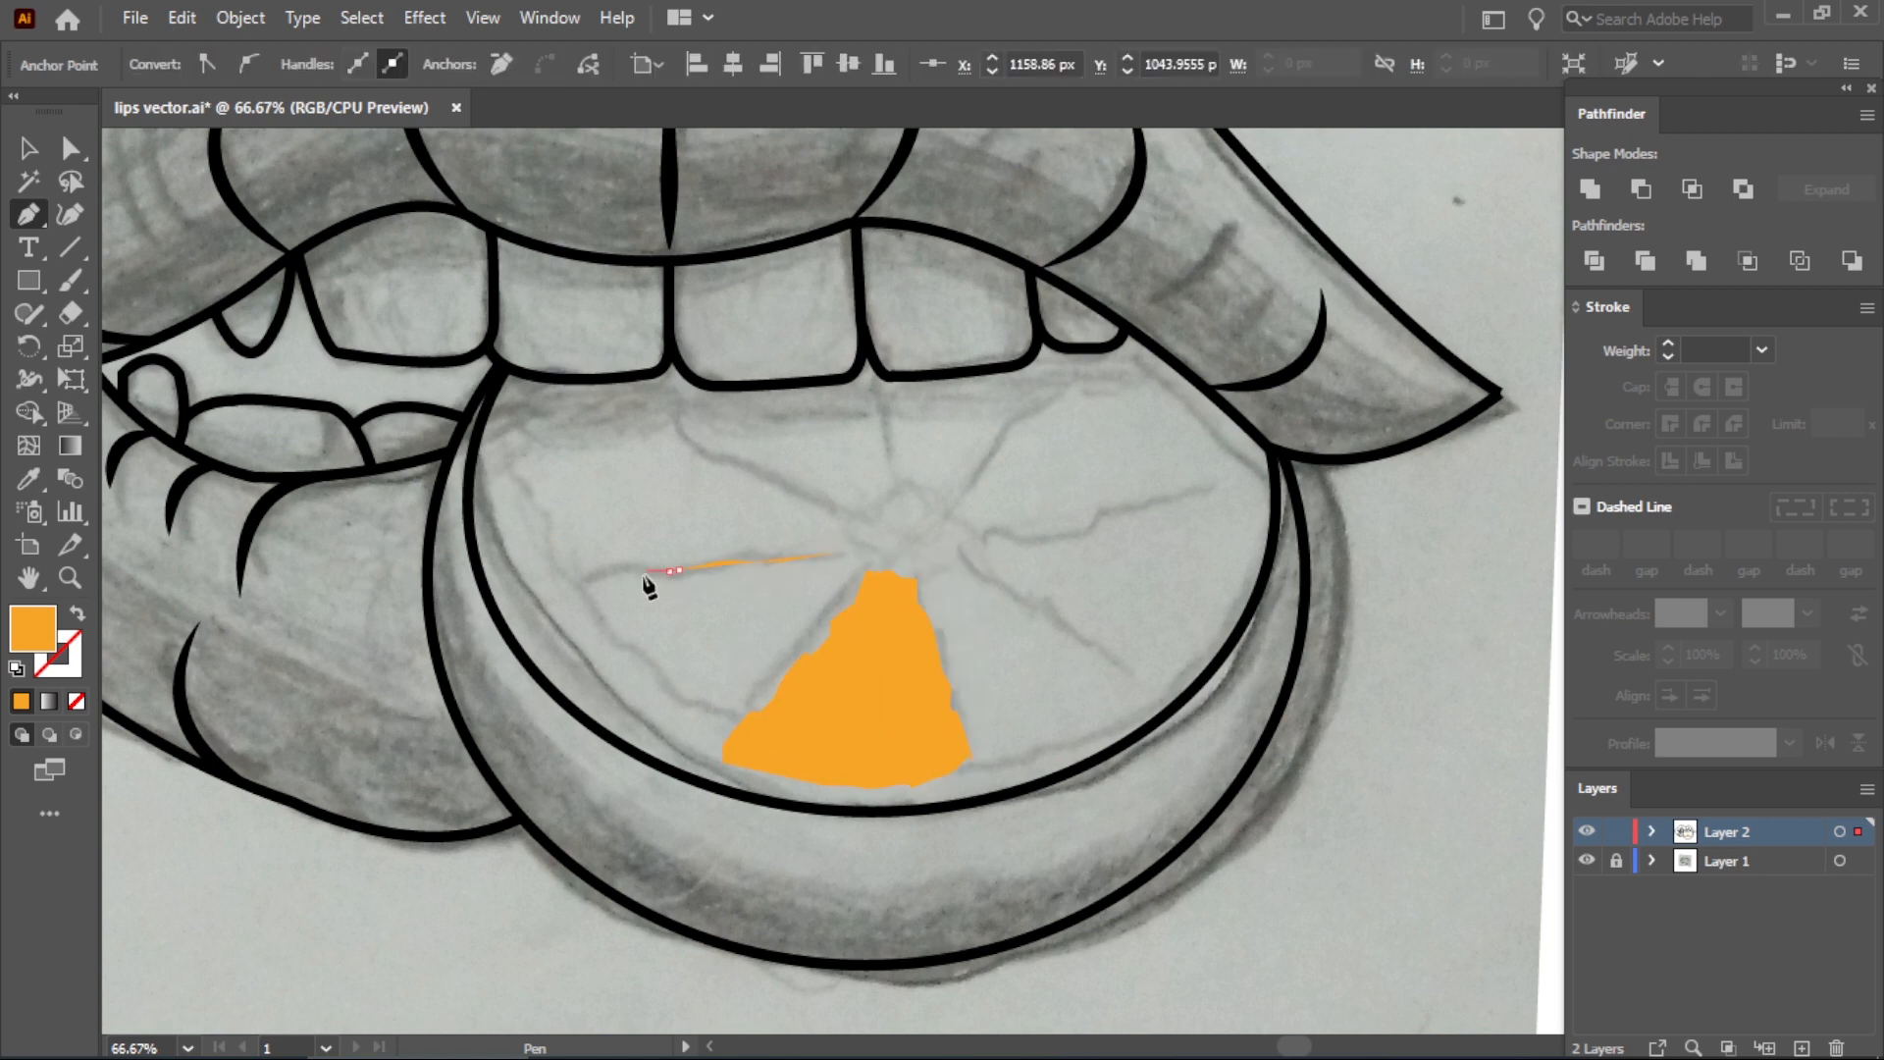
# Trace the lower-left and left lemon segments as closed orange shapes with irregular edges.
pyautogui.moveTo(578, 670); pyautogui.dragTo(592, 675)
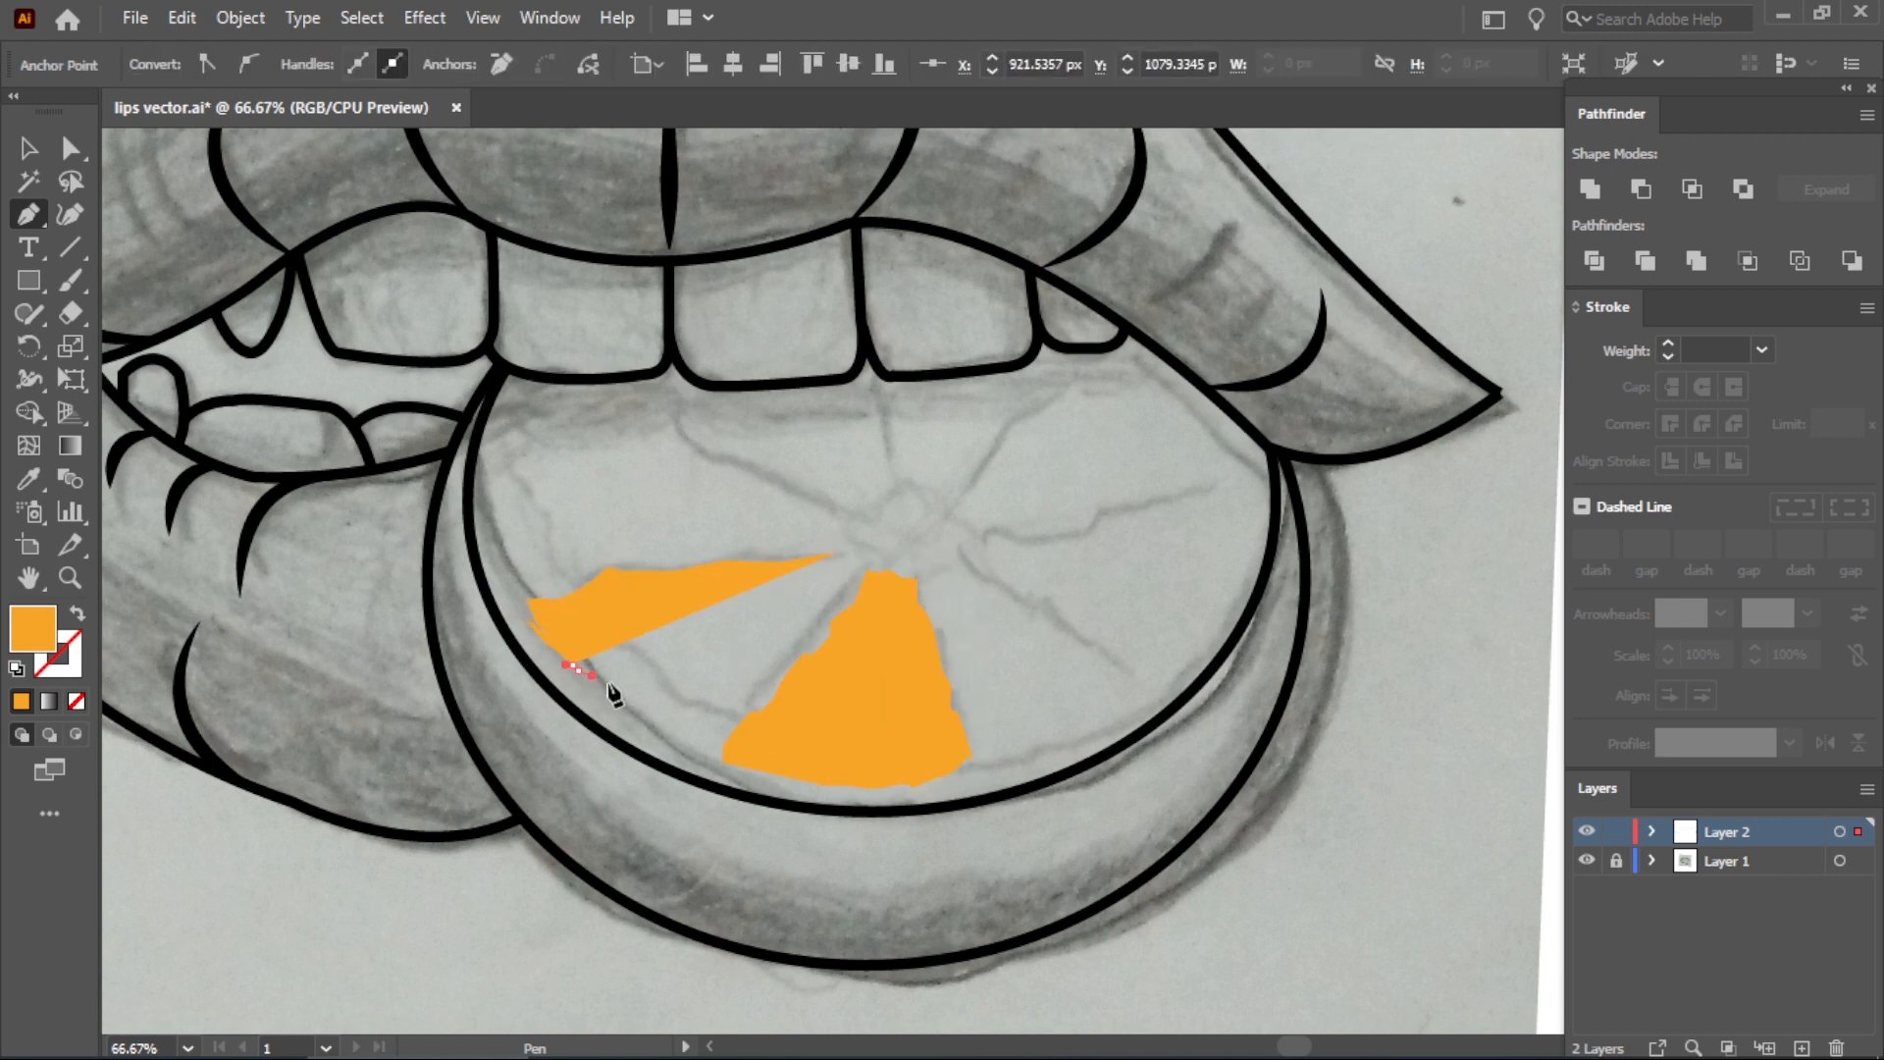
pyautogui.moveTo(694, 722); pyautogui.dragTo(731, 695)
pyautogui.moveTo(790, 614); pyautogui.dragTo(1016, 572)
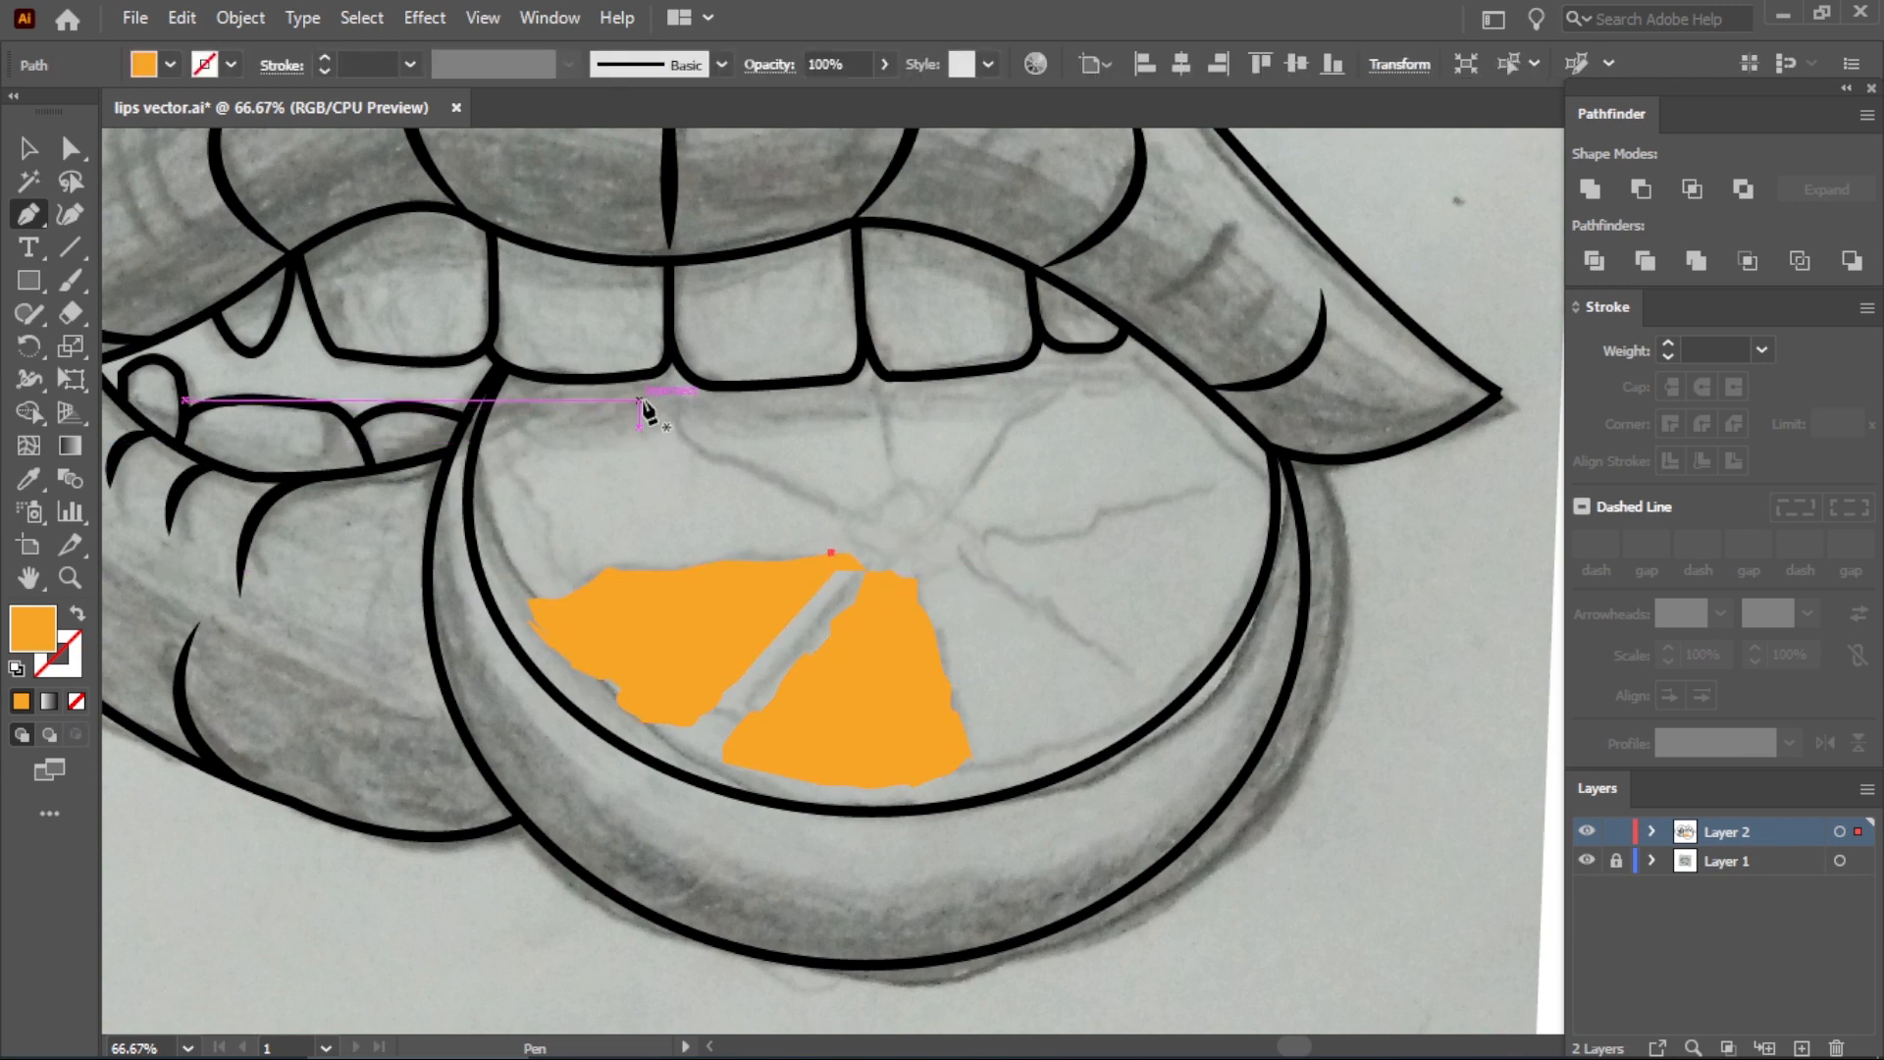
pyautogui.moveTo(541, 517); pyautogui.dragTo(542, 549)
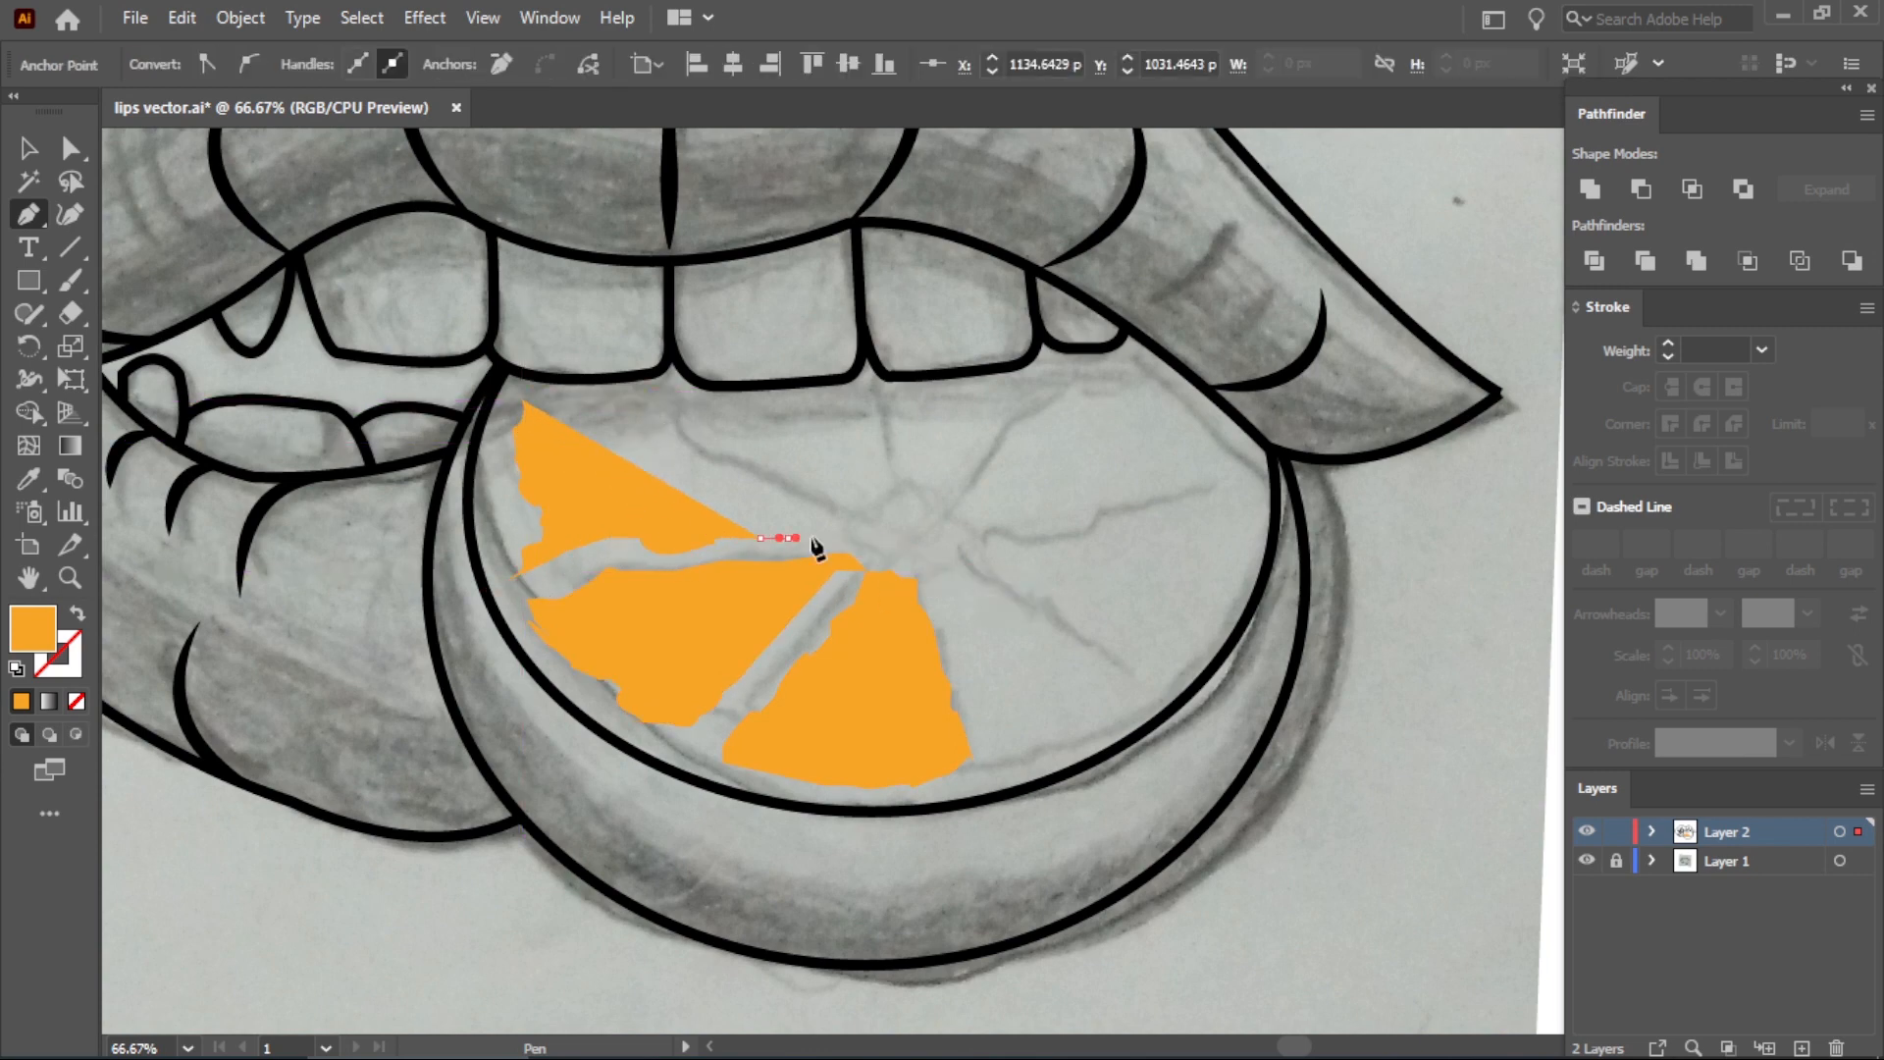
pyautogui.moveTo(821, 535); pyautogui.dragTo(849, 530)
pyautogui.moveTo(521, 402); pyautogui.dragTo(523, 406)
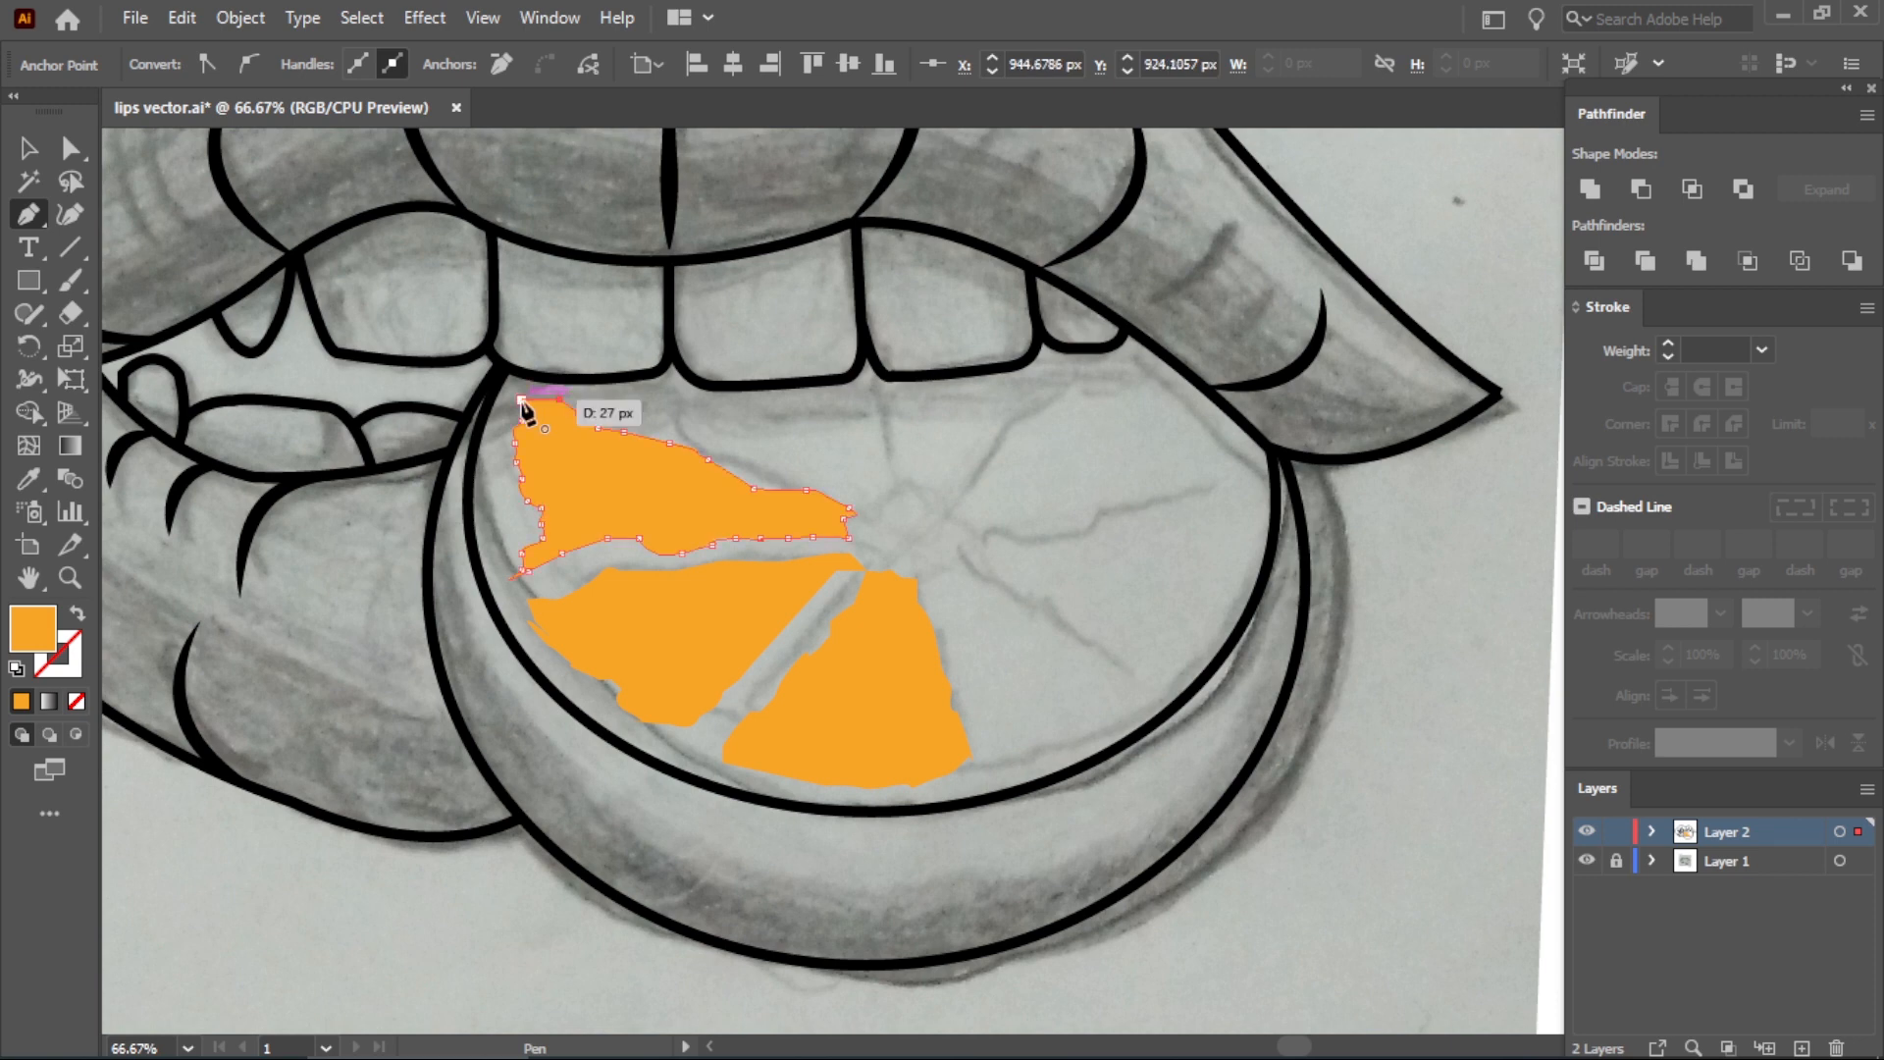
# Trace the two lemon segments directly below the upper front teeth as closed orange shapes.
pyautogui.click(640, 399)
pyautogui.moveTo(796, 466); pyautogui.dragTo(883, 405)
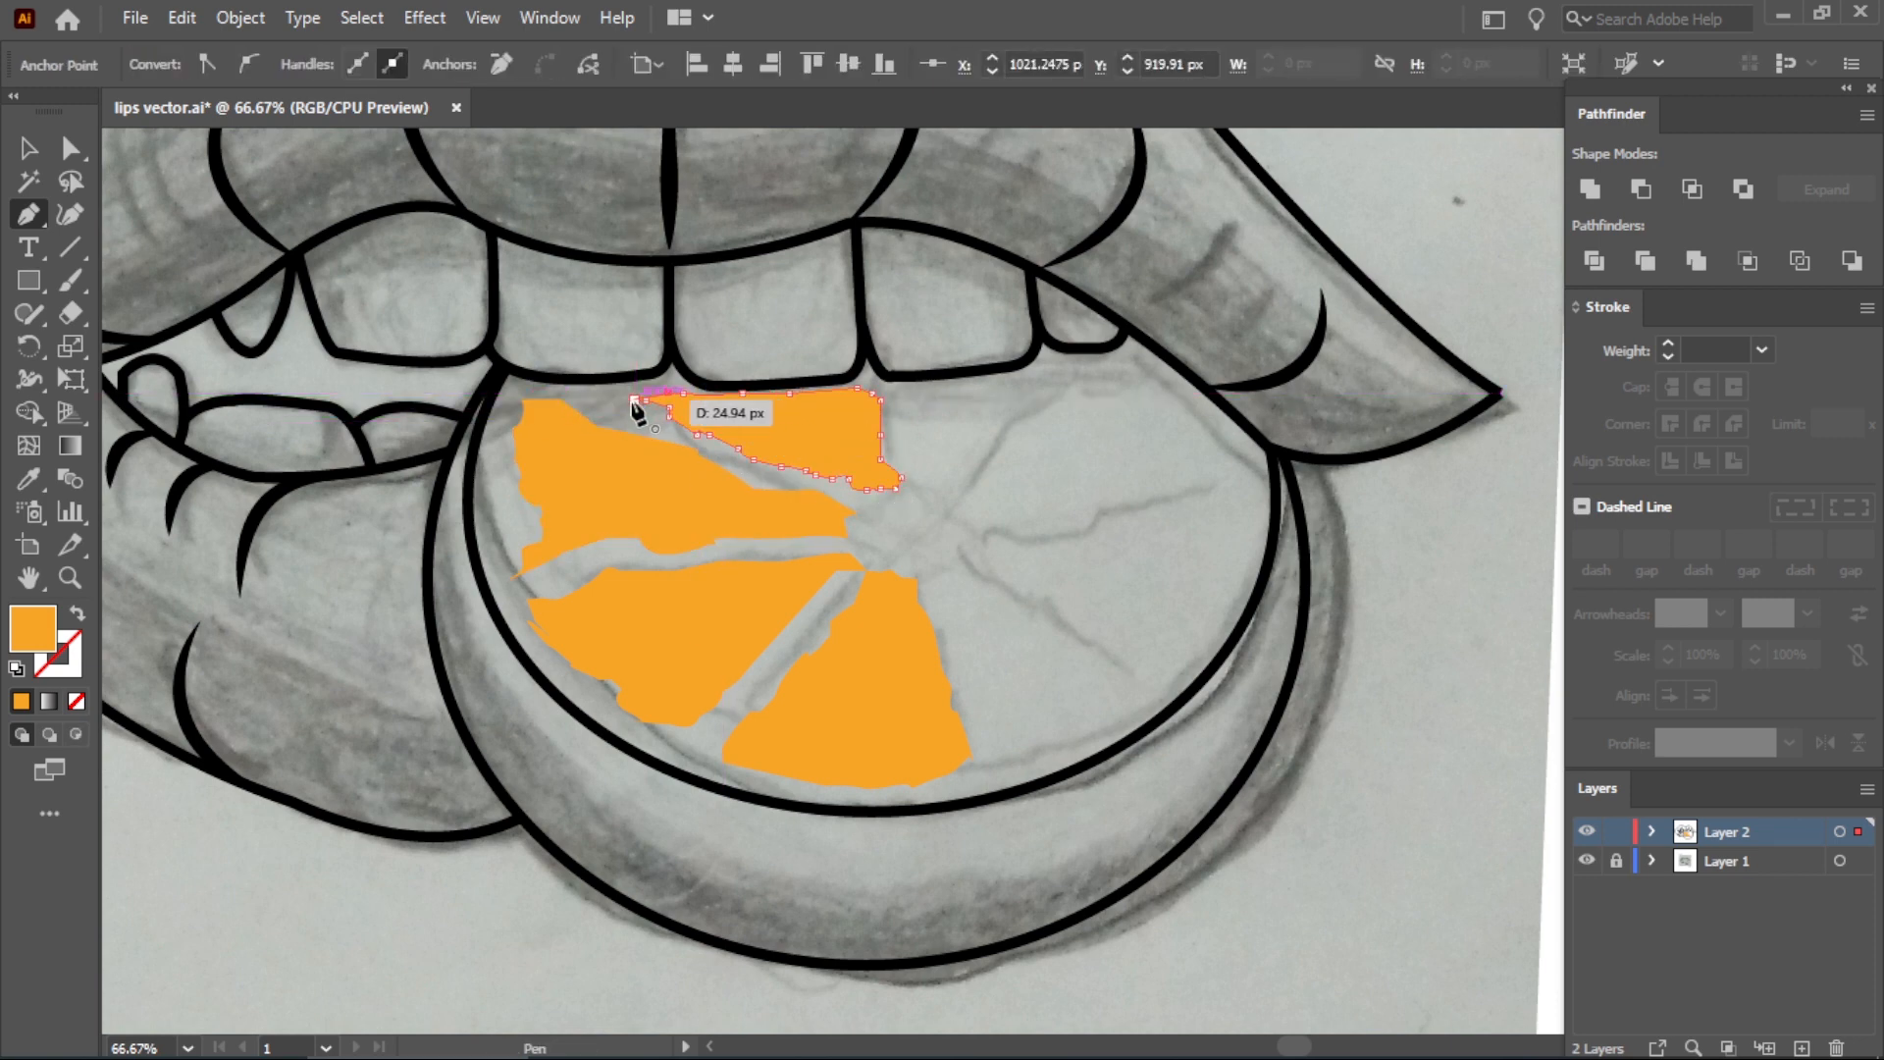
pyautogui.click(1068, 380)
pyautogui.moveTo(993, 440); pyautogui.dragTo(985, 456)
pyautogui.click(966, 488)
pyautogui.click(931, 486)
pyautogui.click(909, 466)
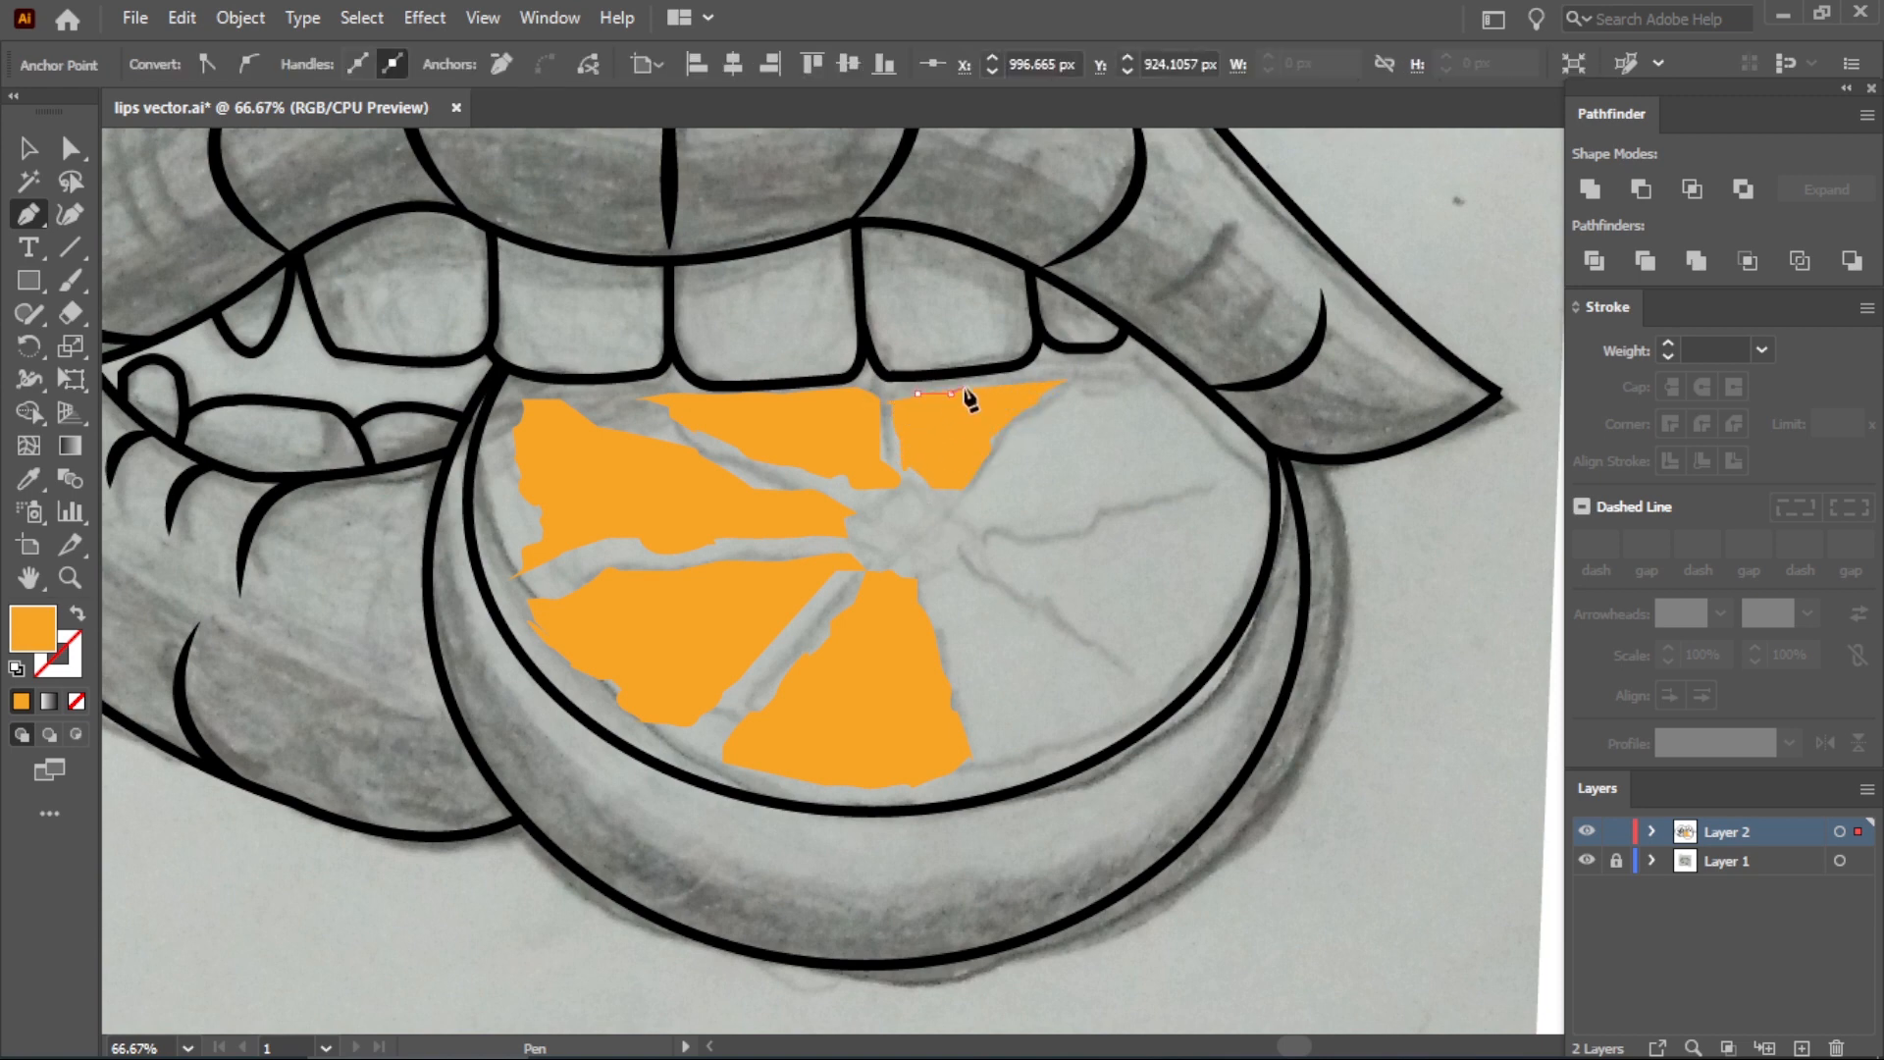
pyautogui.click(1065, 381)
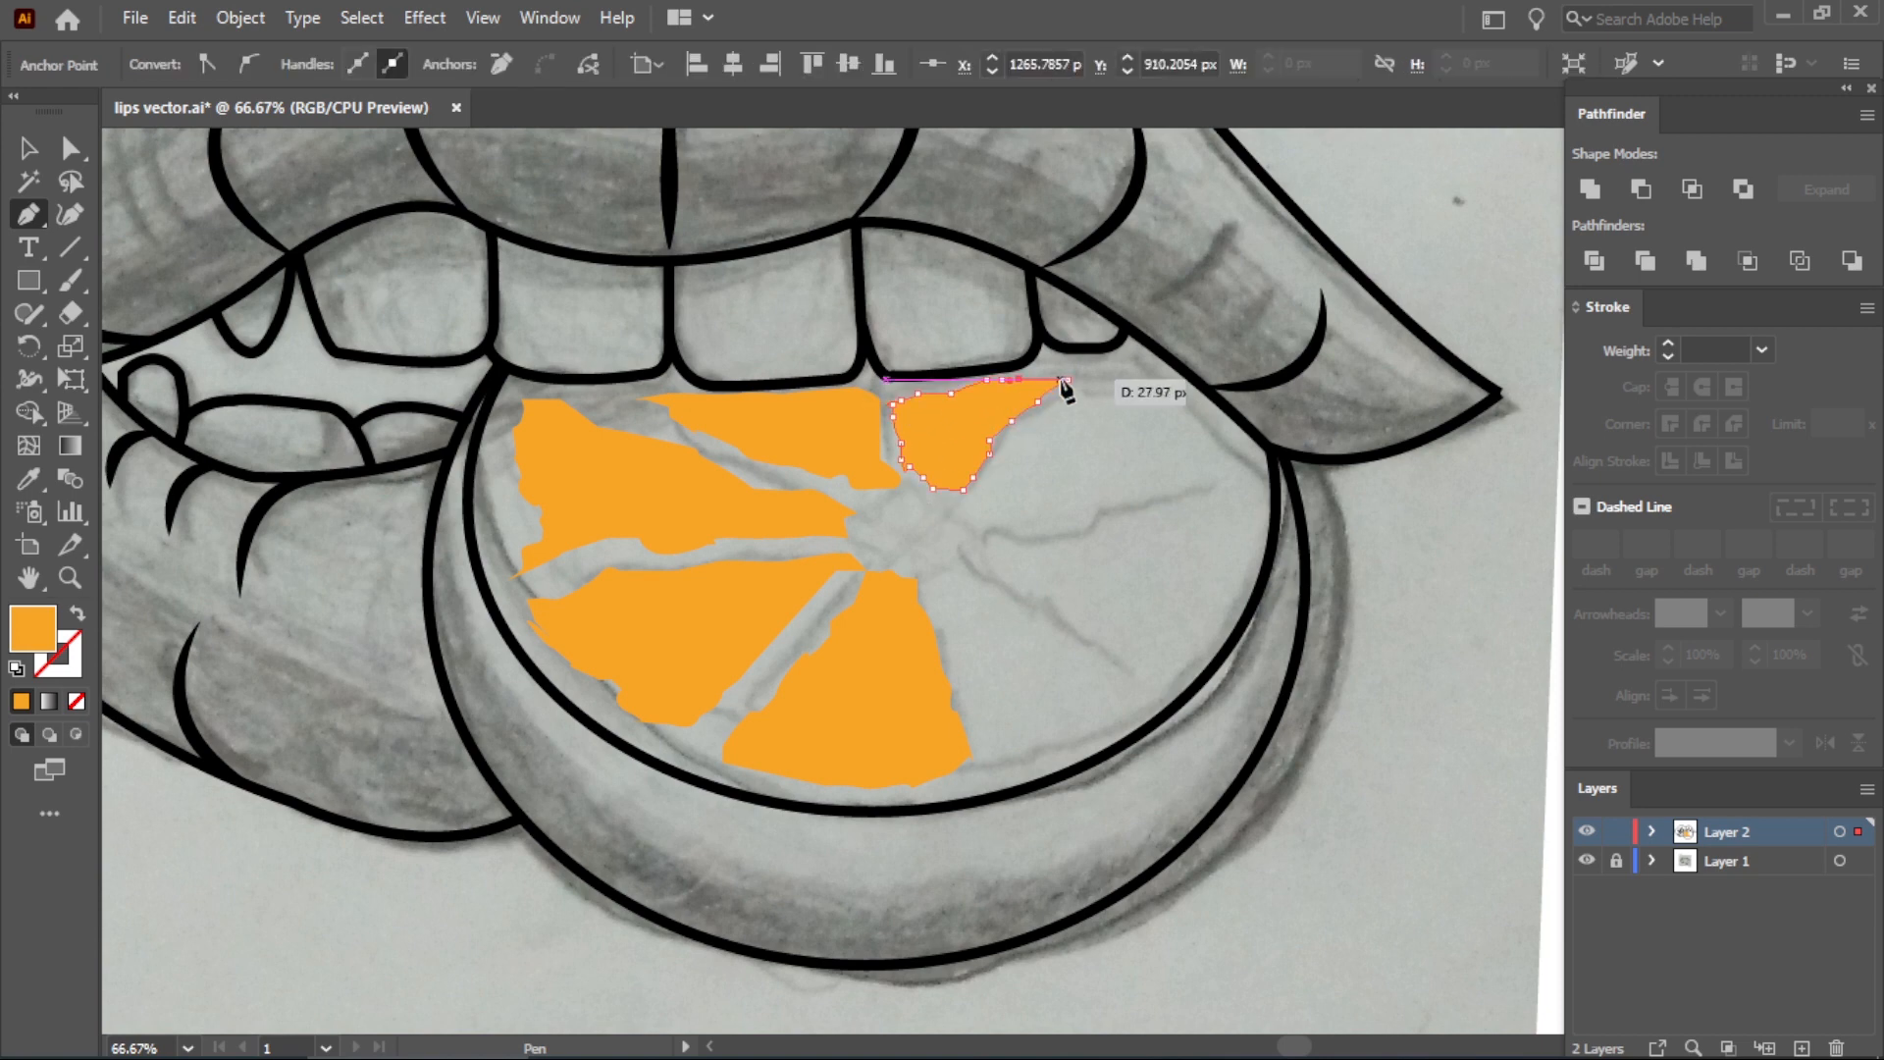
# Trace the upper-right lemon segment as a closed orange shape, from the rind in to the slice's centre.
pyautogui.click(1108, 388)
pyautogui.click(1142, 392)
pyautogui.click(1183, 440)
pyautogui.click(1198, 459)
pyautogui.click(1216, 471)
pyautogui.click(1217, 488)
pyautogui.click(951, 538)
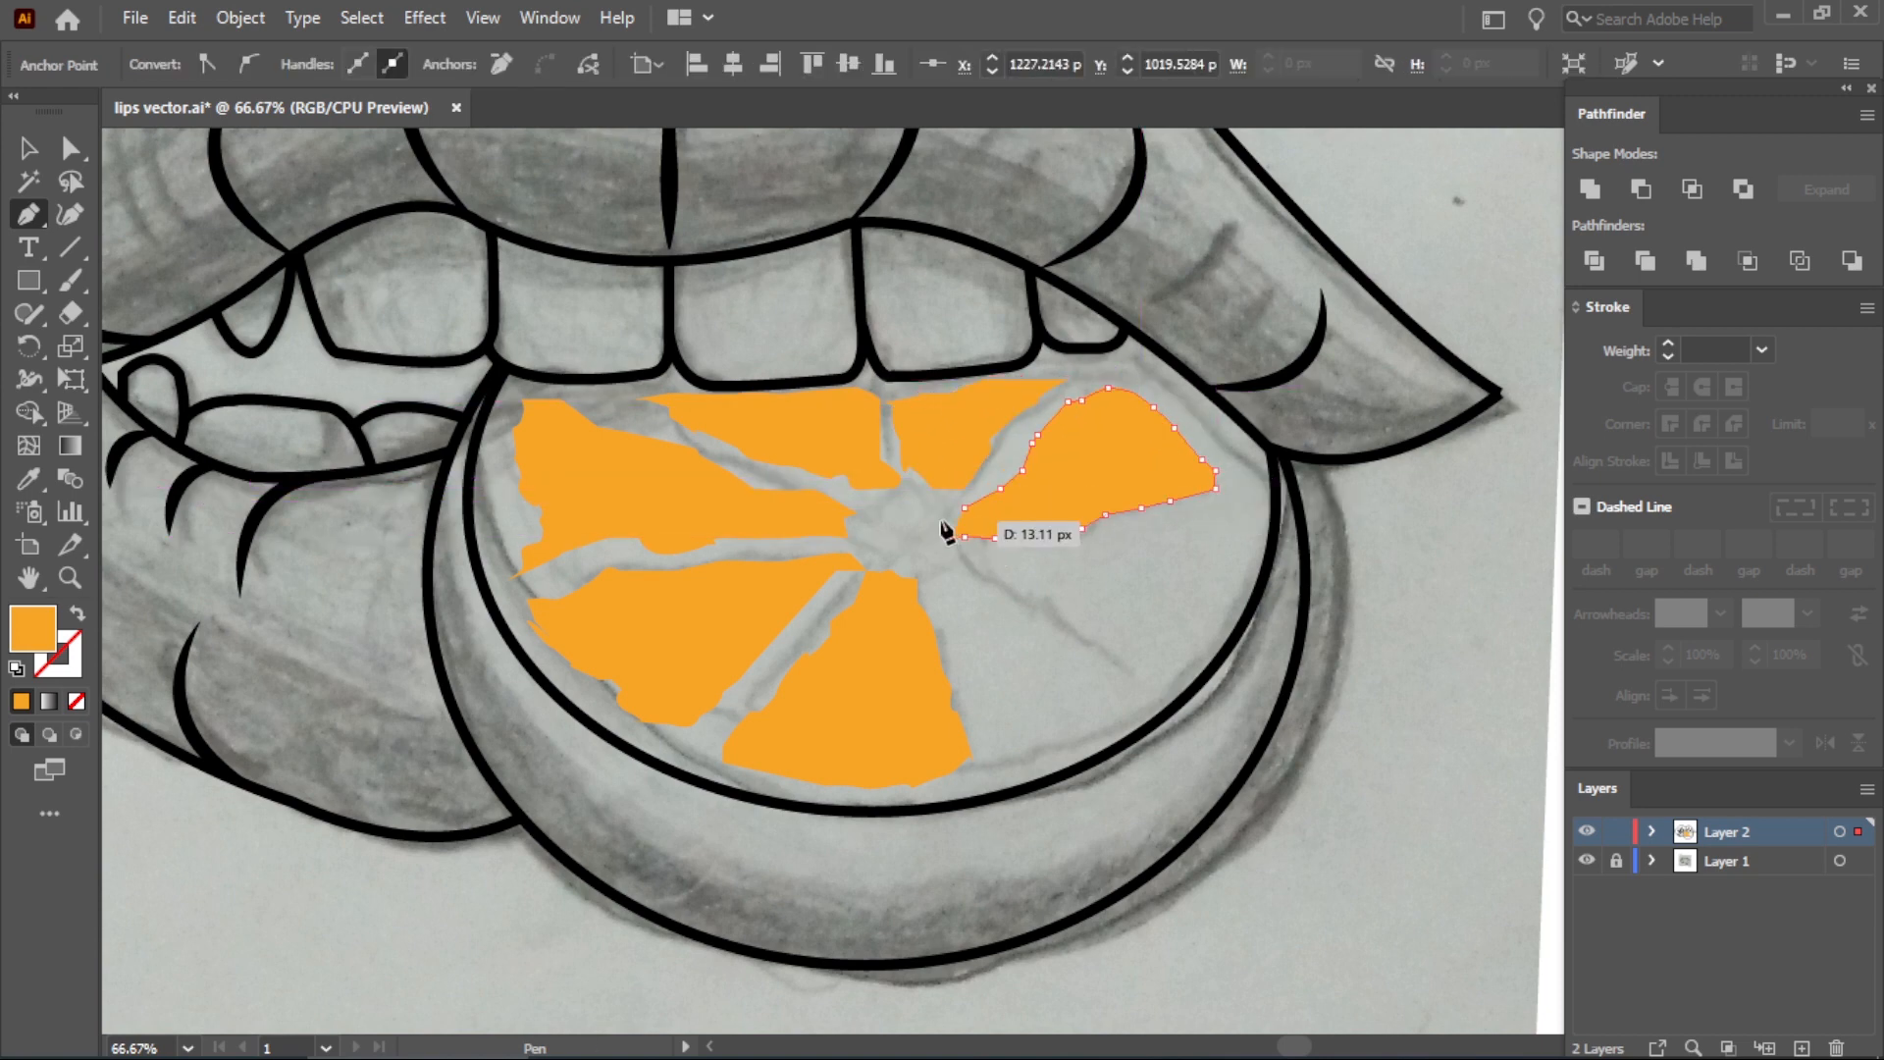
pyautogui.click(951, 514)
pyautogui.click(964, 508)
# Trace the narrow lemon segment on the right side of the slice as a closed orange shape.
pyautogui.click(1040, 587)
pyautogui.click(1089, 598)
pyautogui.click(1158, 638)
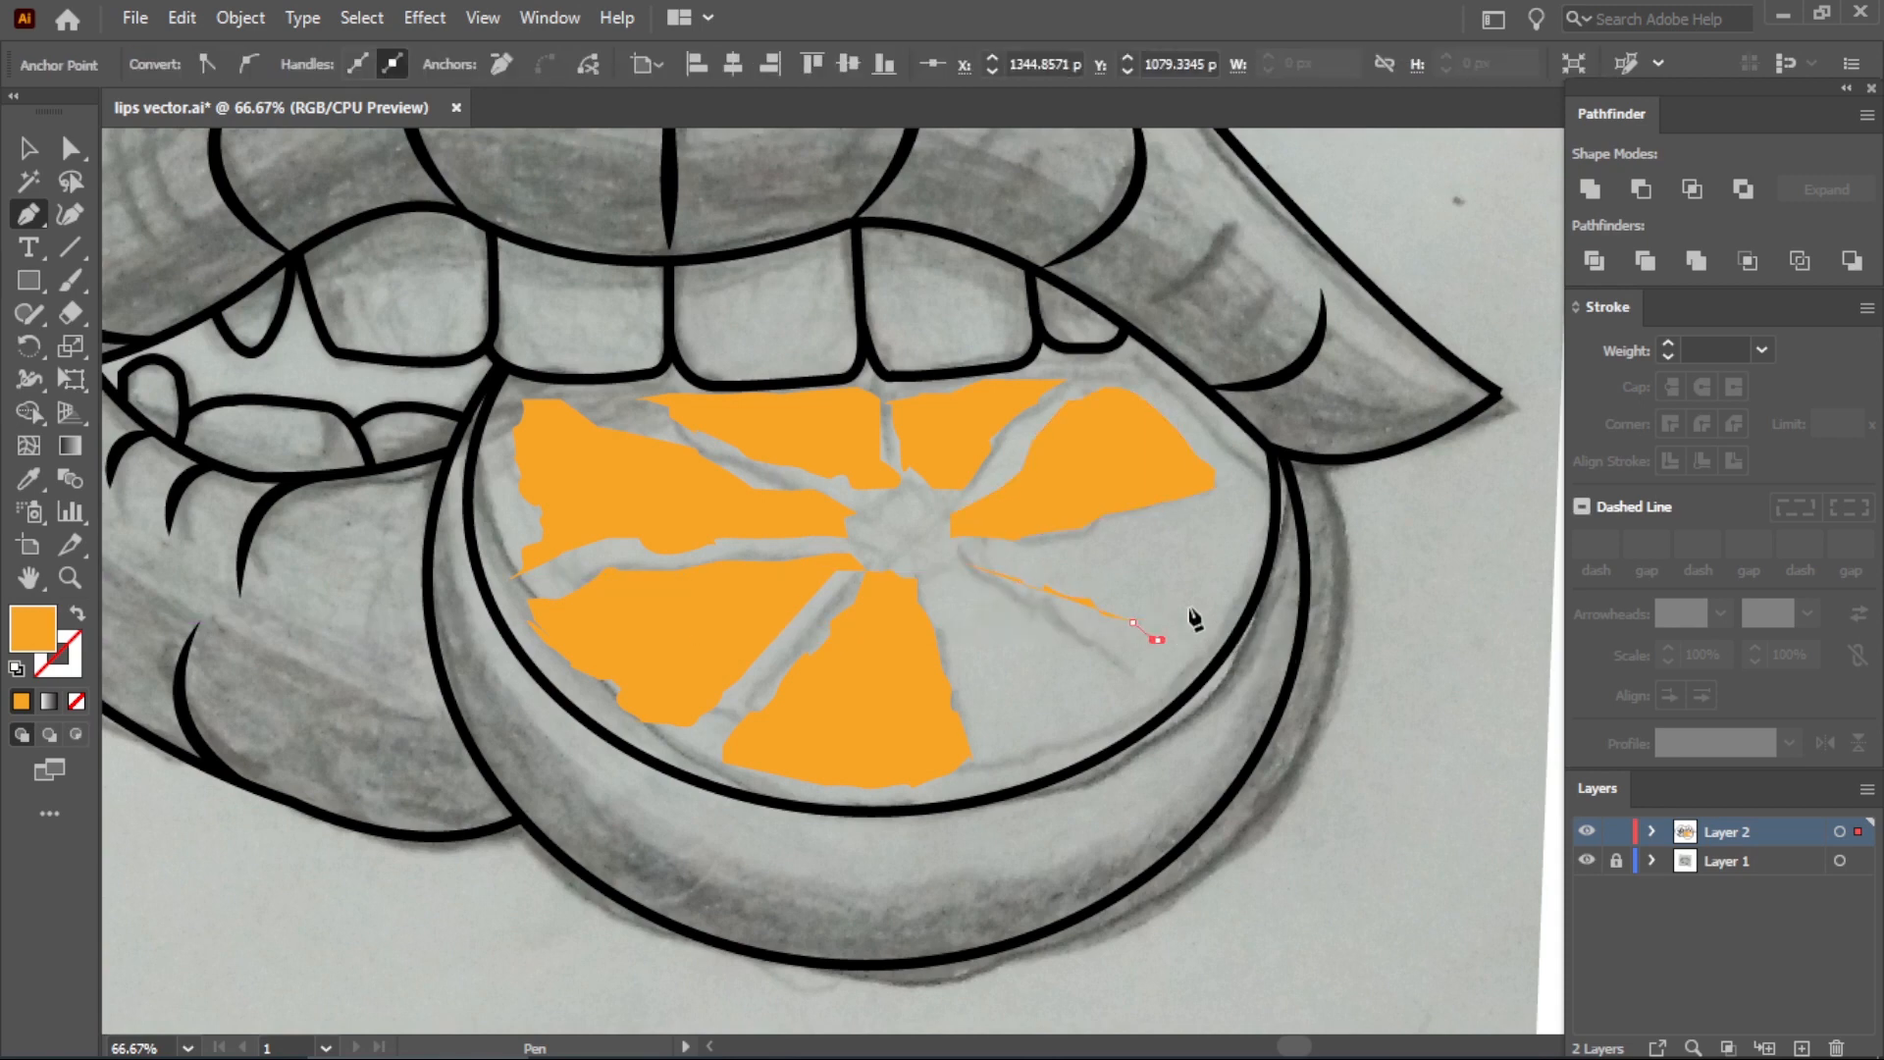
pyautogui.click(1222, 536)
pyautogui.click(1217, 519)
pyautogui.click(1142, 531)
pyautogui.click(1128, 535)
pyautogui.click(1074, 554)
pyautogui.click(966, 564)
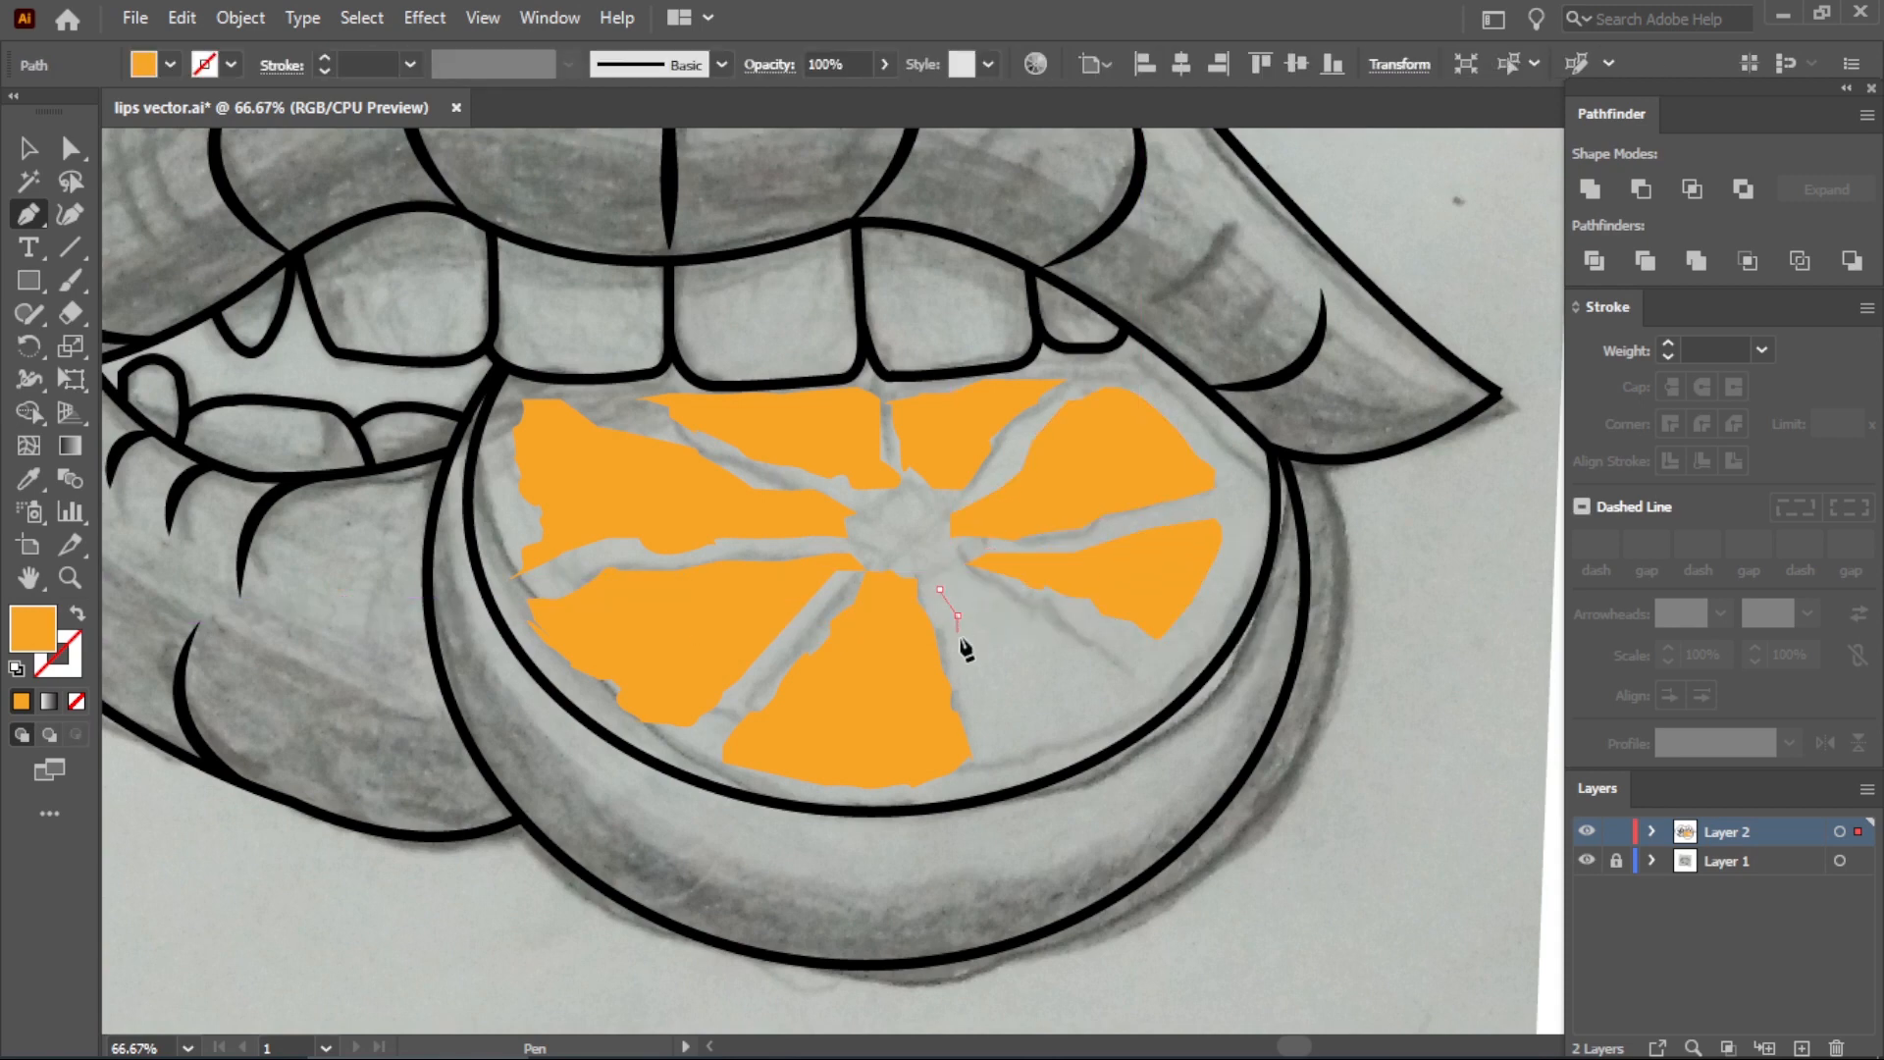
# Trace the remaining lower-right lemon segment as a closed orange shape to complete the slice.
pyautogui.click(946, 595)
pyautogui.click(996, 734)
pyautogui.click(1075, 721)
pyautogui.click(1099, 705)
pyautogui.click(1121, 695)
pyautogui.click(969, 580)
pyautogui.click(942, 591)
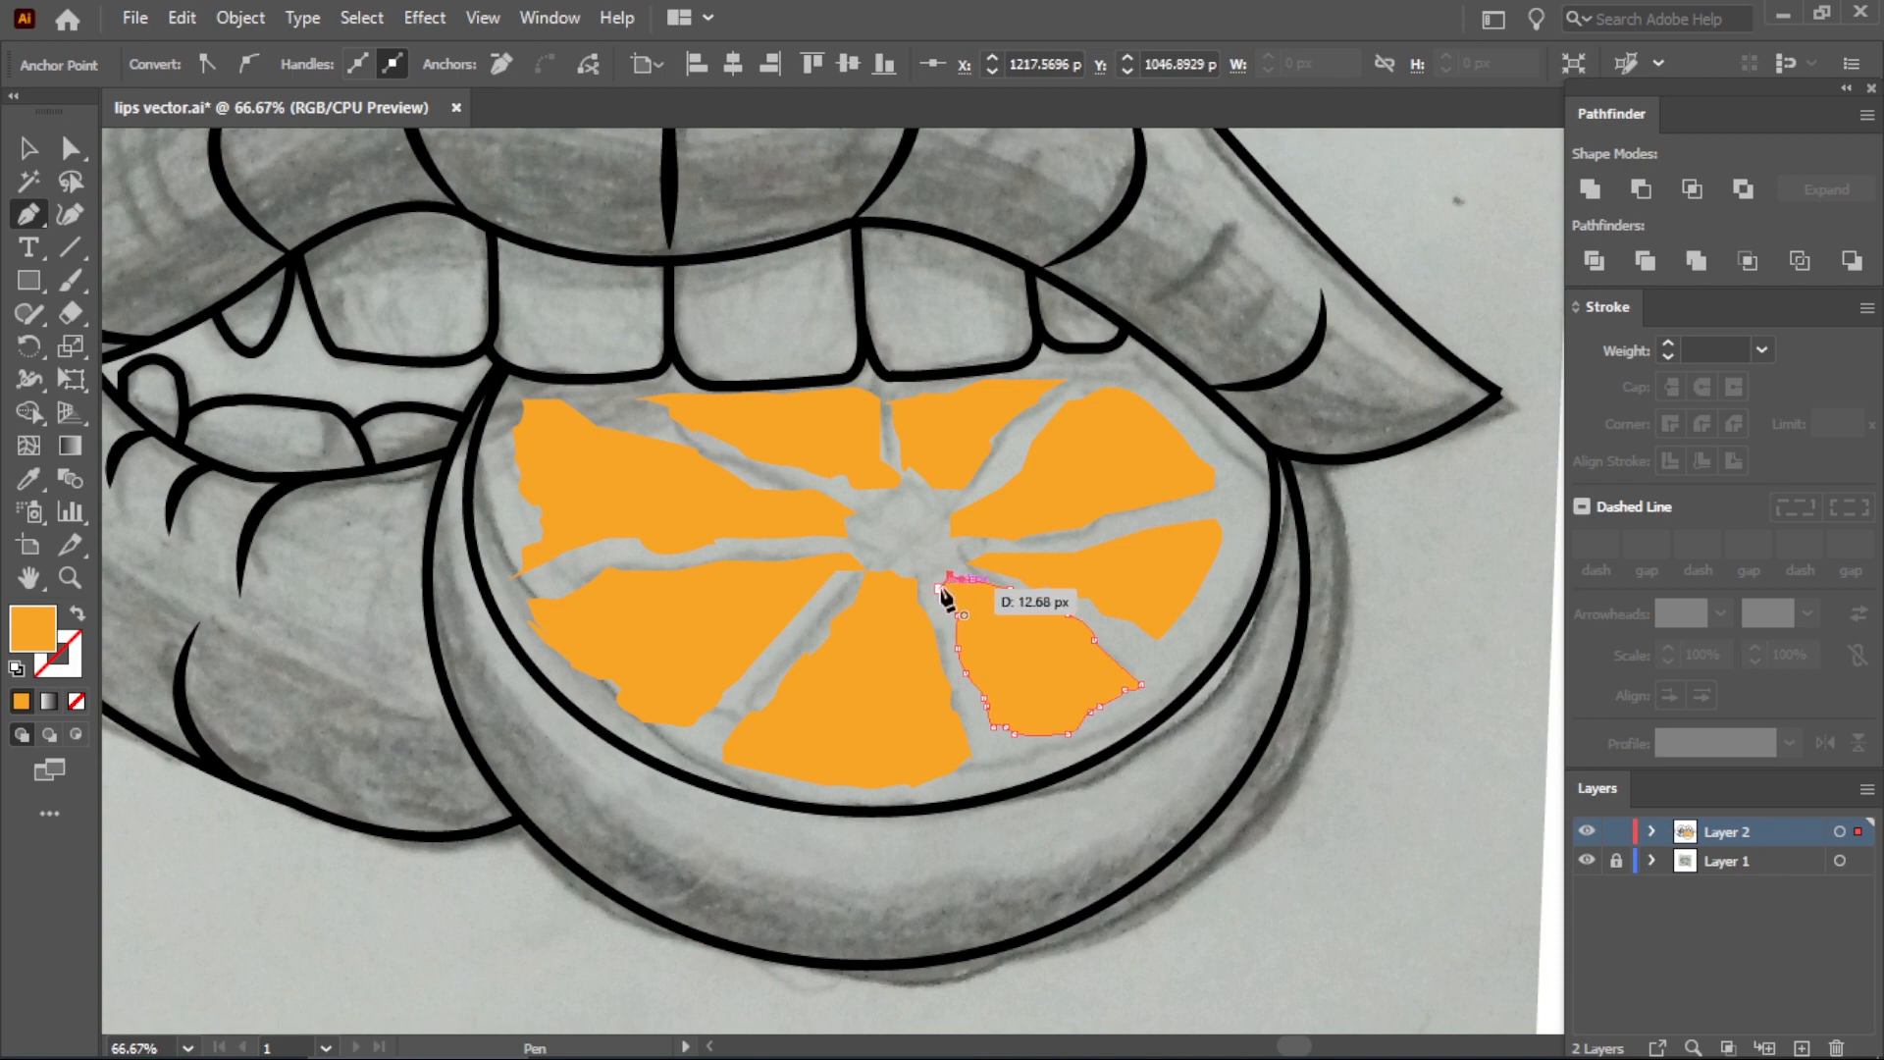
pyautogui.scroll(-2, 1033, 617)
pyautogui.click(29, 148)
# Move the outer anchor points of the left lemon segment outward so its edge follows the rind more closely.
pyautogui.press('a')
pyautogui.click(1299, 475)
pyautogui.scroll(3, 1299, 475)
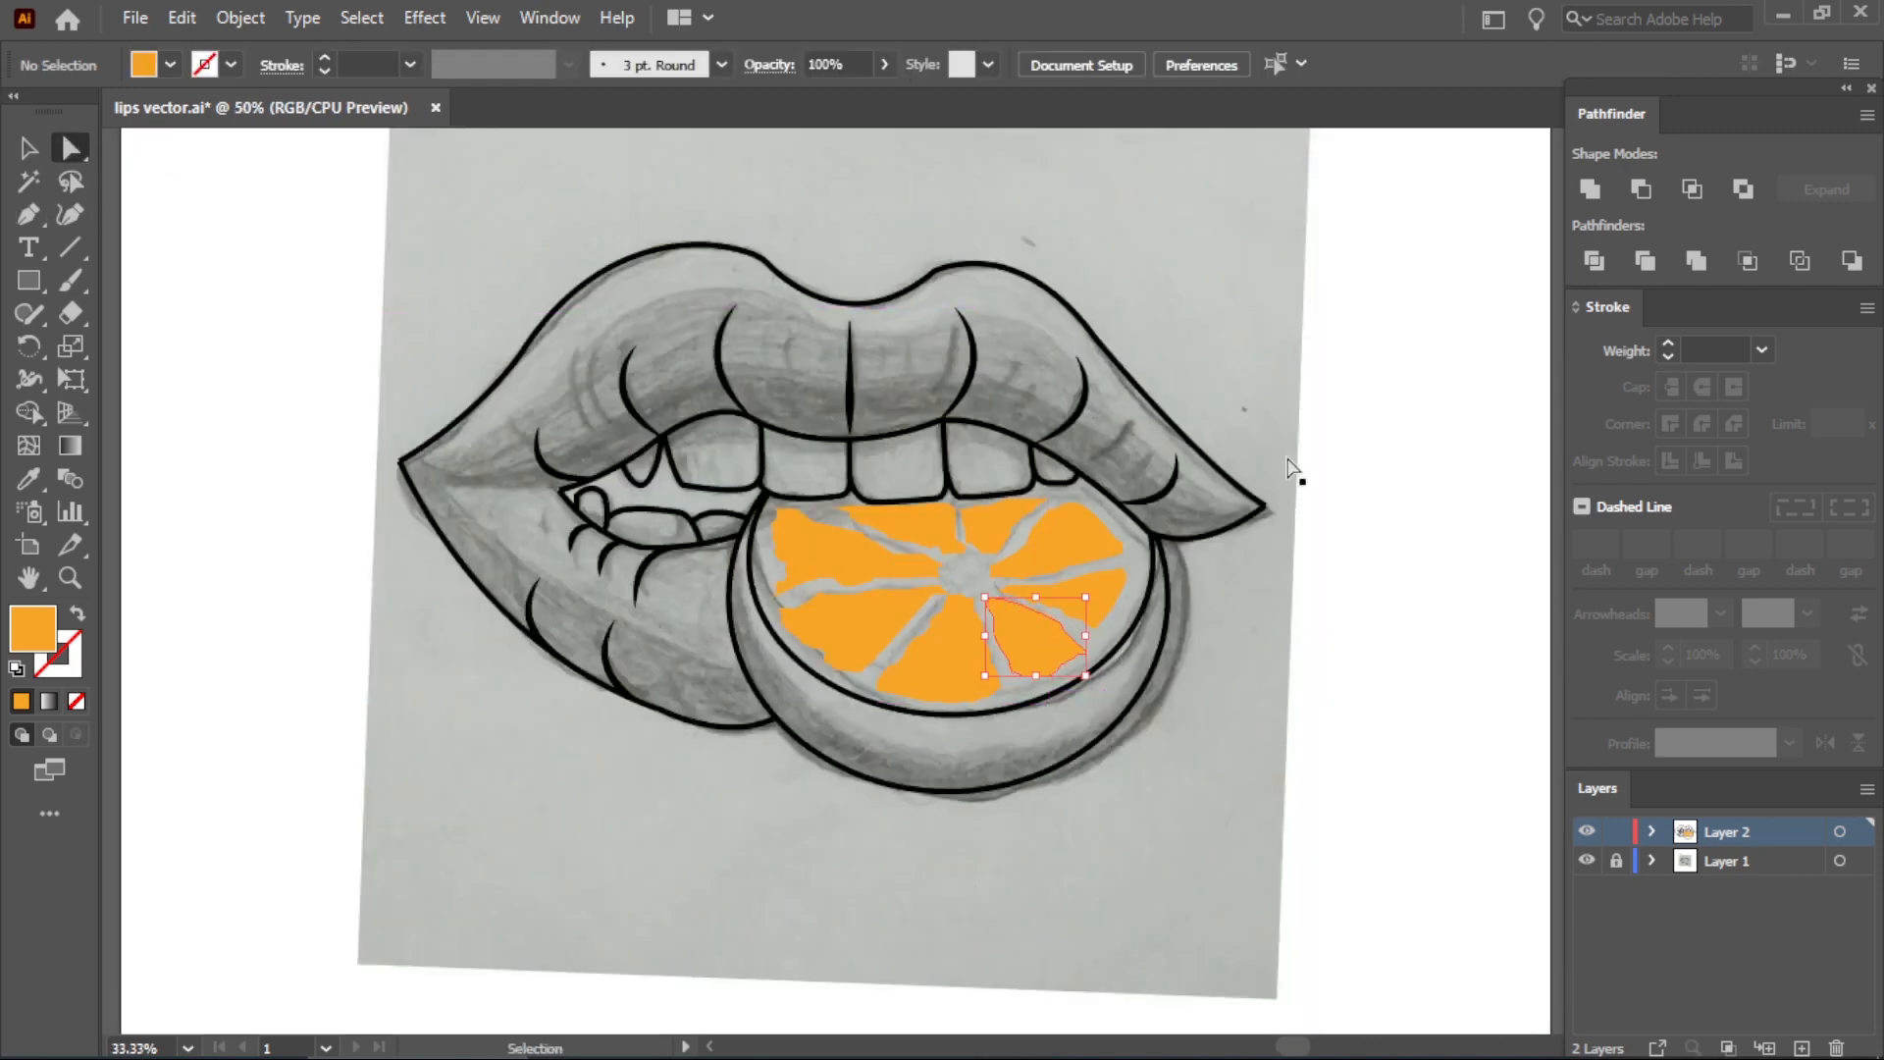
pyautogui.click(236, 509)
pyautogui.moveTo(236, 510); pyautogui.dragTo(180, 418)
pyautogui.hotkey('ctrl', 'z')
pyautogui.moveTo(193, 428); pyautogui.dragTo(186, 390)
pyautogui.moveTo(204, 396)
pyautogui.mouseDown()
pyautogui.moveTo(192, 379)
pyautogui.moveTo(173, 397)
pyautogui.mouseUp()
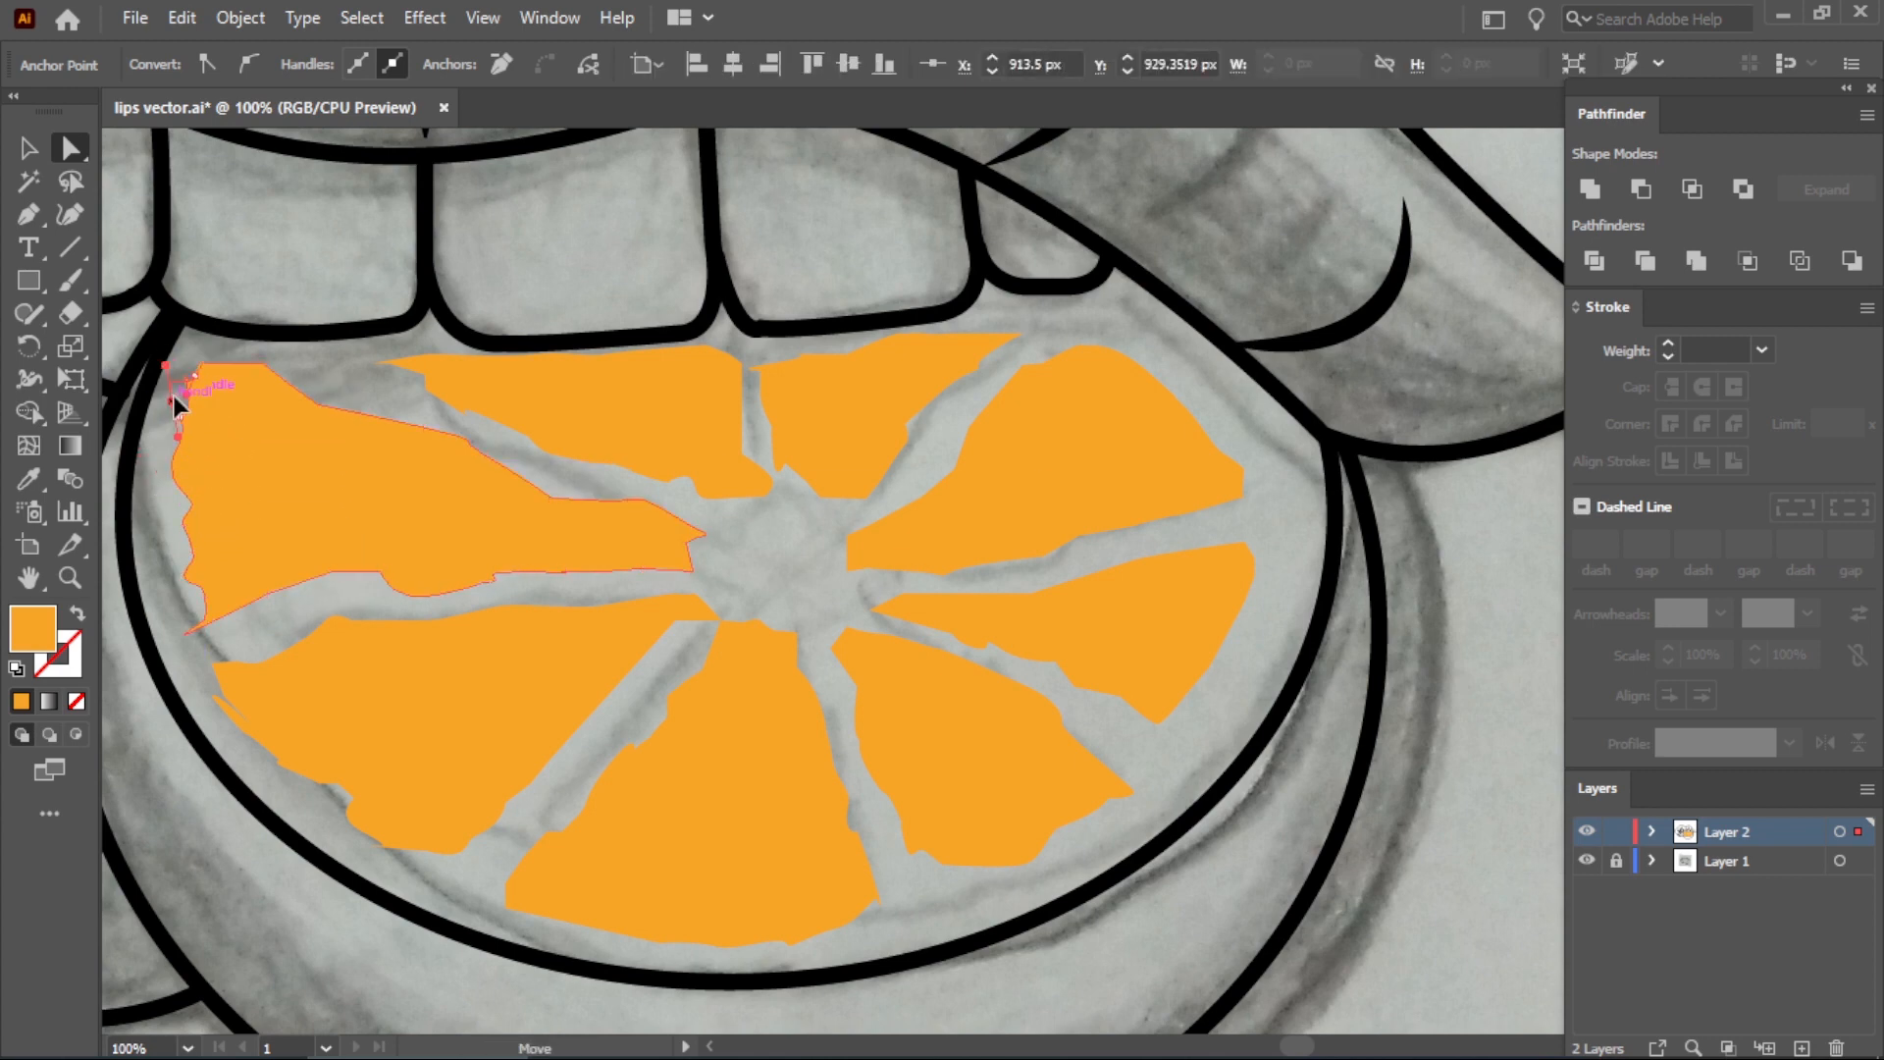
pyautogui.moveTo(172, 462); pyautogui.dragTo(218, 633)
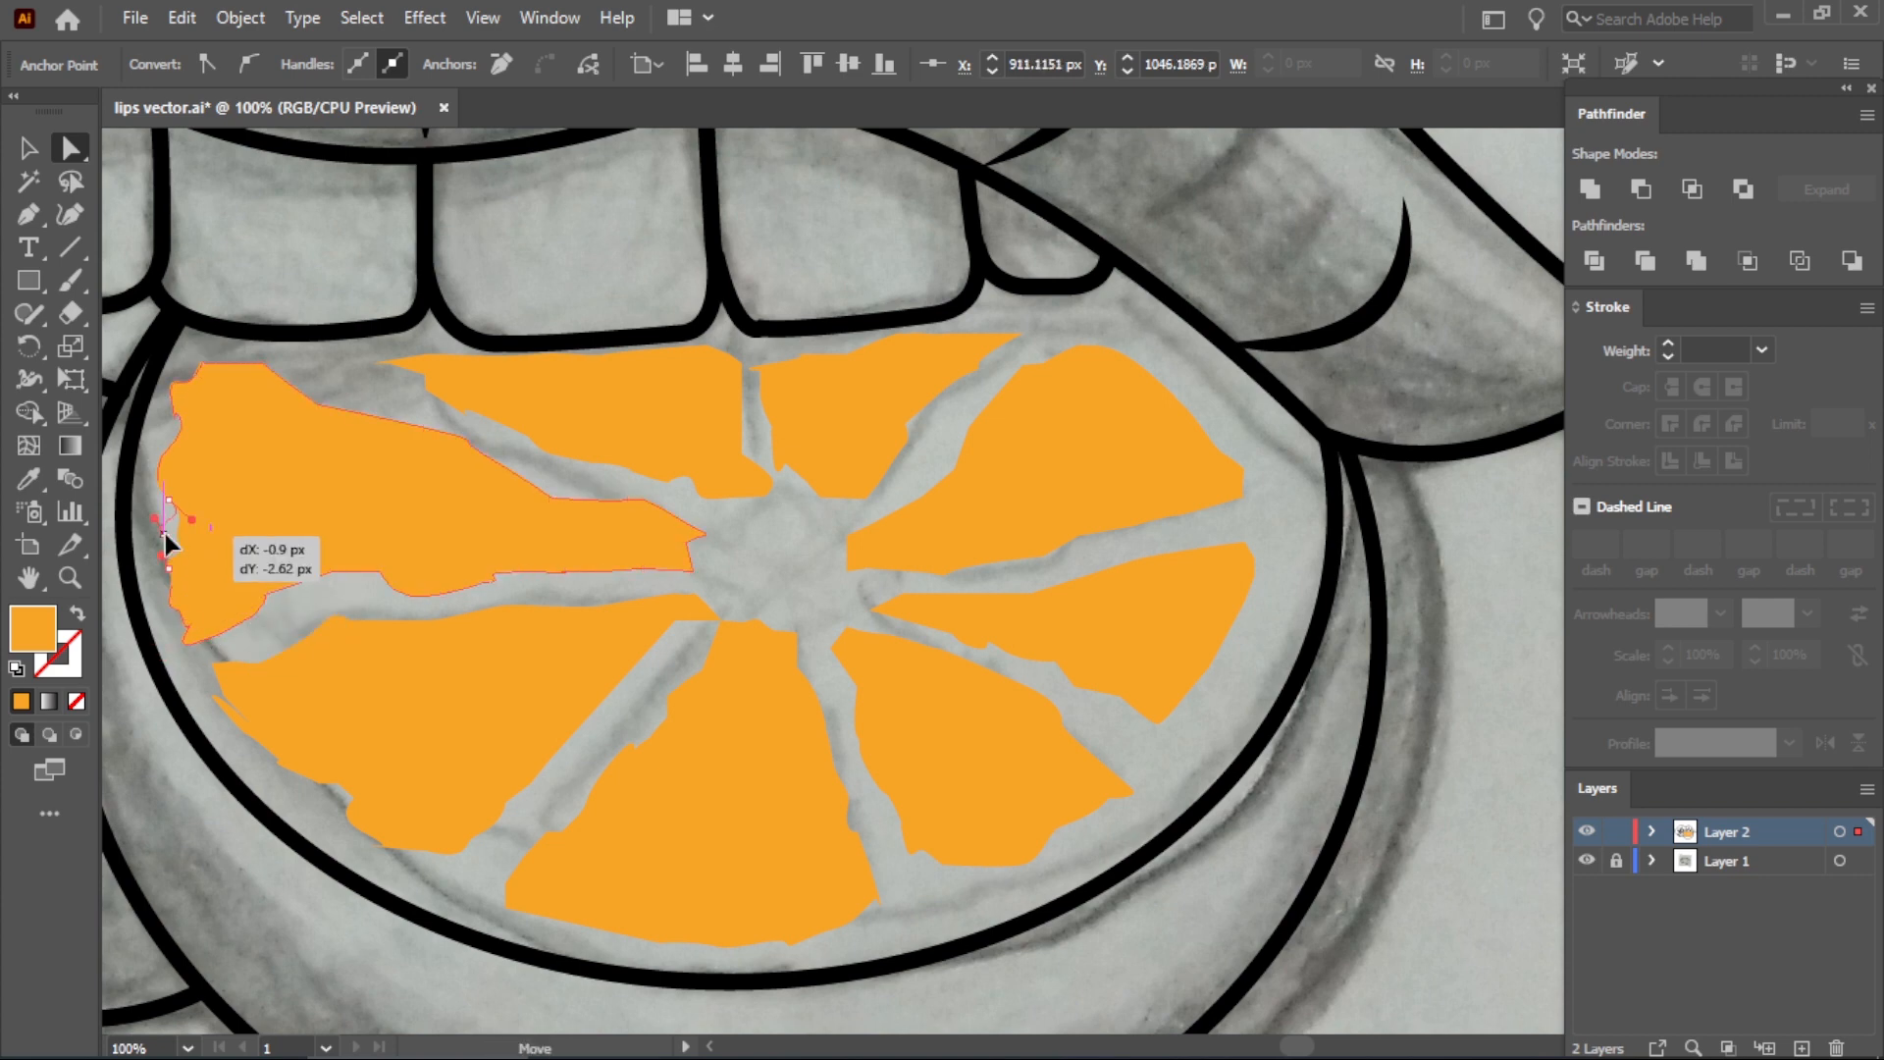
pyautogui.moveTo(165, 535); pyautogui.dragTo(164, 534)
pyautogui.moveTo(179, 422); pyautogui.dragTo(168, 429)
# Pull the lower-left lemon segment's outer anchor points closer to the rind outline.
pyautogui.click(236, 705)
pyautogui.moveTo(223, 702); pyautogui.dragTo(270, 649)
pyautogui.hotkey('ctrl', 'z')
pyautogui.click(236, 717)
pyautogui.moveTo(339, 784); pyautogui.dragTo(327, 804)
# Move the lower-right lemon segment's bottom anchor points outward toward the rind.
pyautogui.click(930, 857)
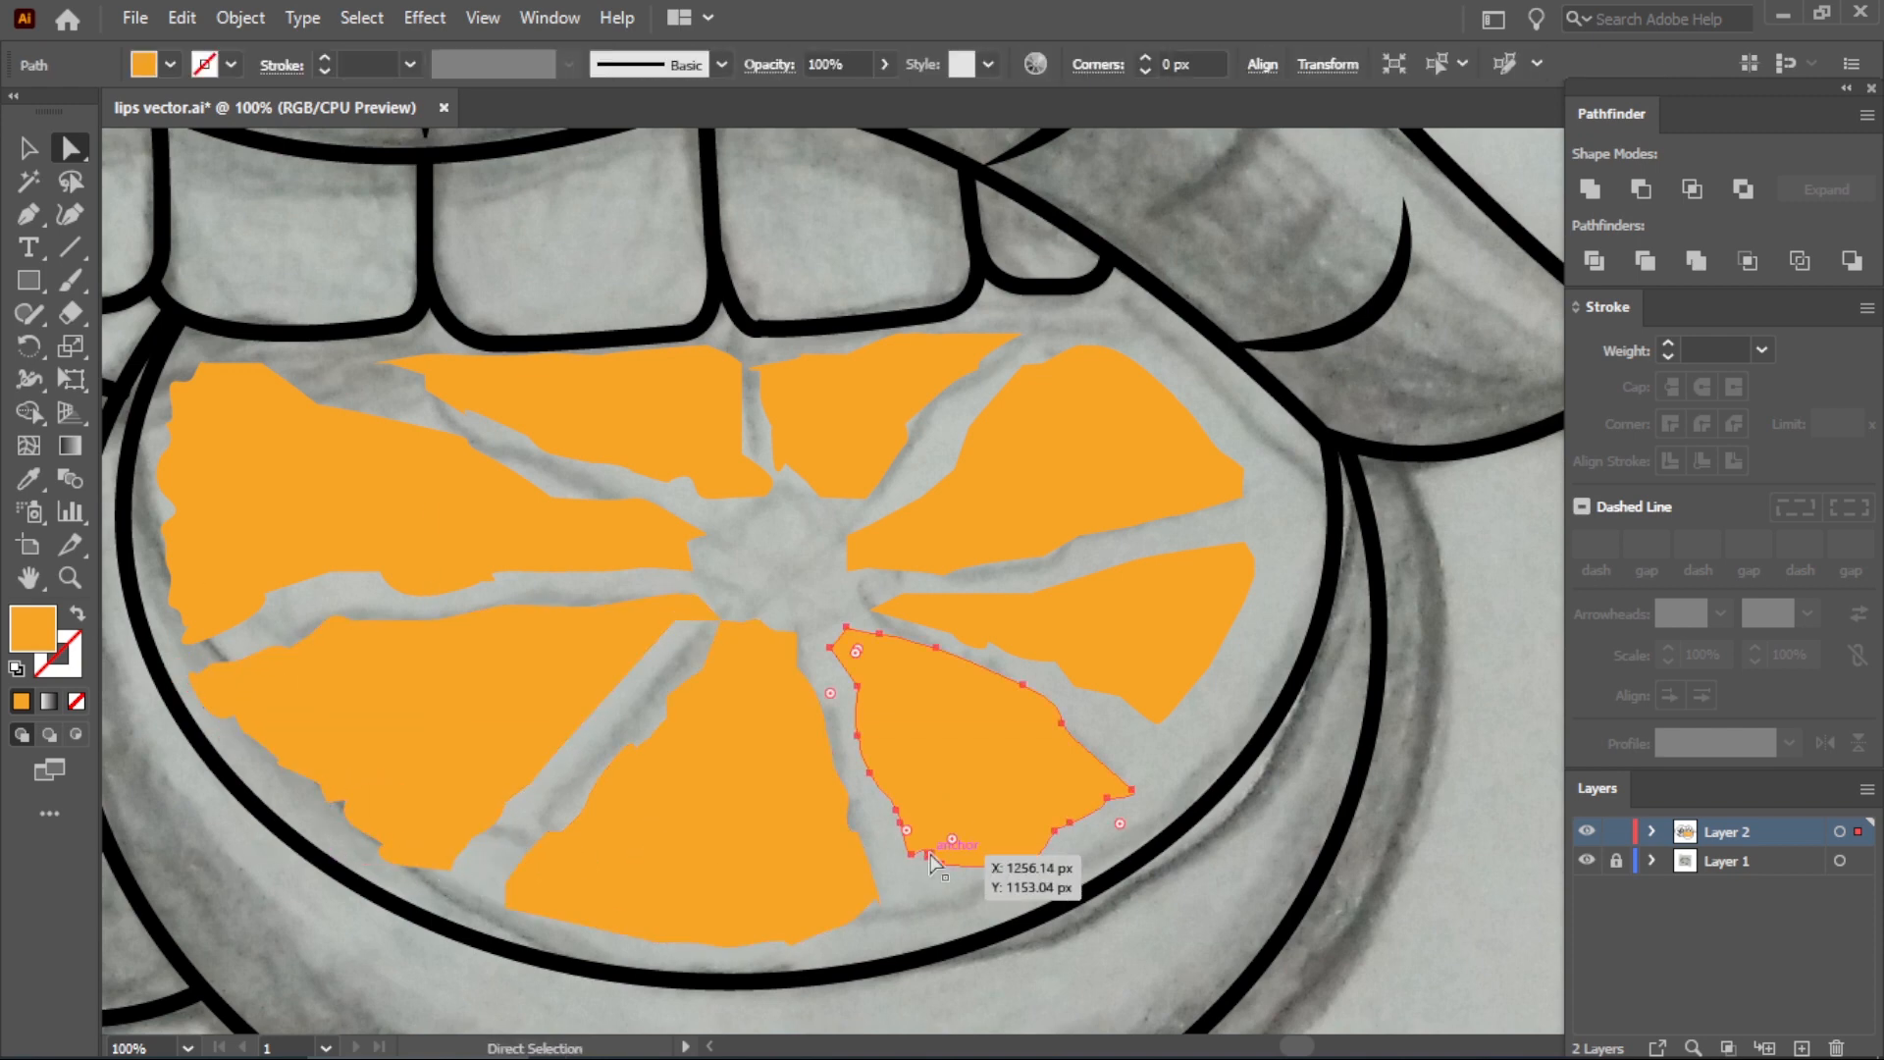
pyautogui.moveTo(930, 856); pyautogui.dragTo(917, 886)
pyautogui.moveTo(945, 866); pyautogui.dragTo(947, 889)
pyautogui.moveTo(1055, 831); pyautogui.dragTo(1062, 848)
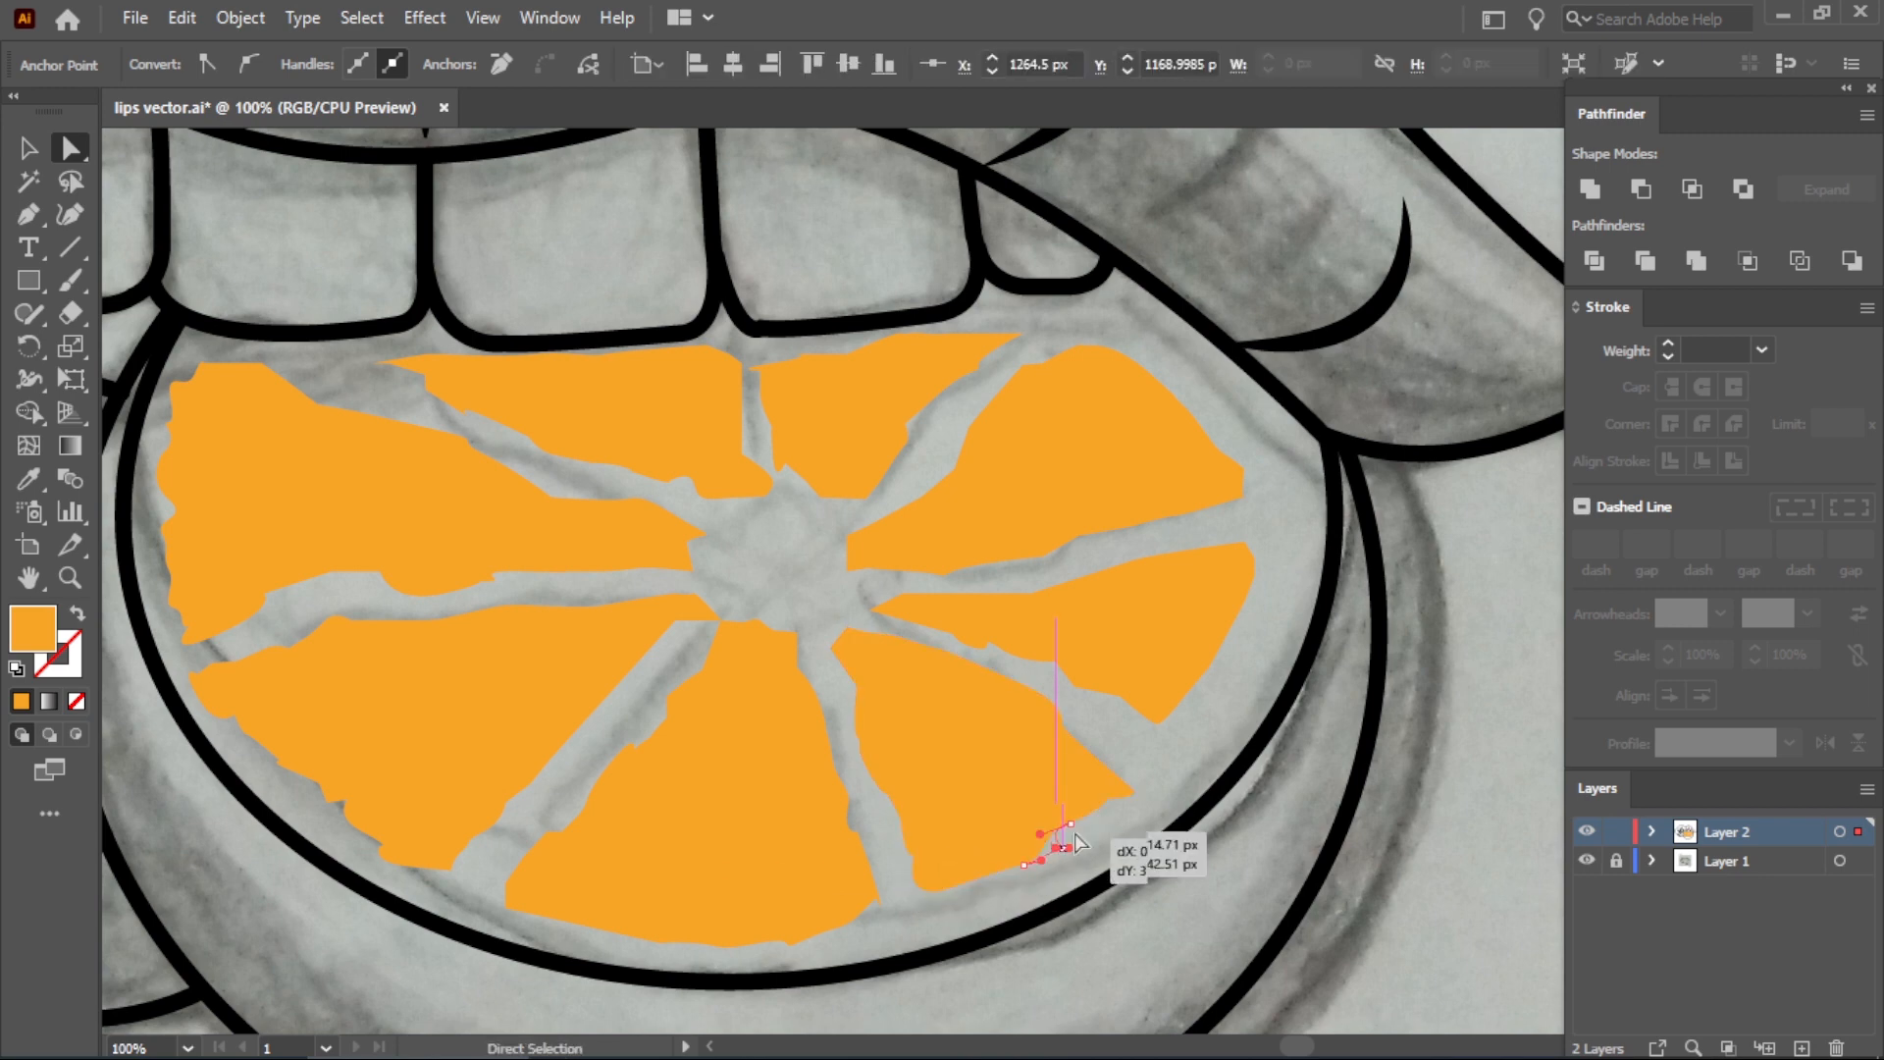
pyautogui.click(1112, 799)
# Extend the right lemon segment's outer anchor points toward the rind outline.
pyautogui.click(1174, 669)
pyautogui.moveTo(1158, 724); pyautogui.dragTo(1200, 715)
pyautogui.moveTo(1210, 668); pyautogui.dragTo(1226, 667)
pyautogui.moveTo(1246, 603); pyautogui.dragTo(1263, 595)
pyautogui.moveTo(1256, 576); pyautogui.dragTo(1274, 553)
pyautogui.moveTo(1245, 542); pyautogui.dragTo(1263, 527)
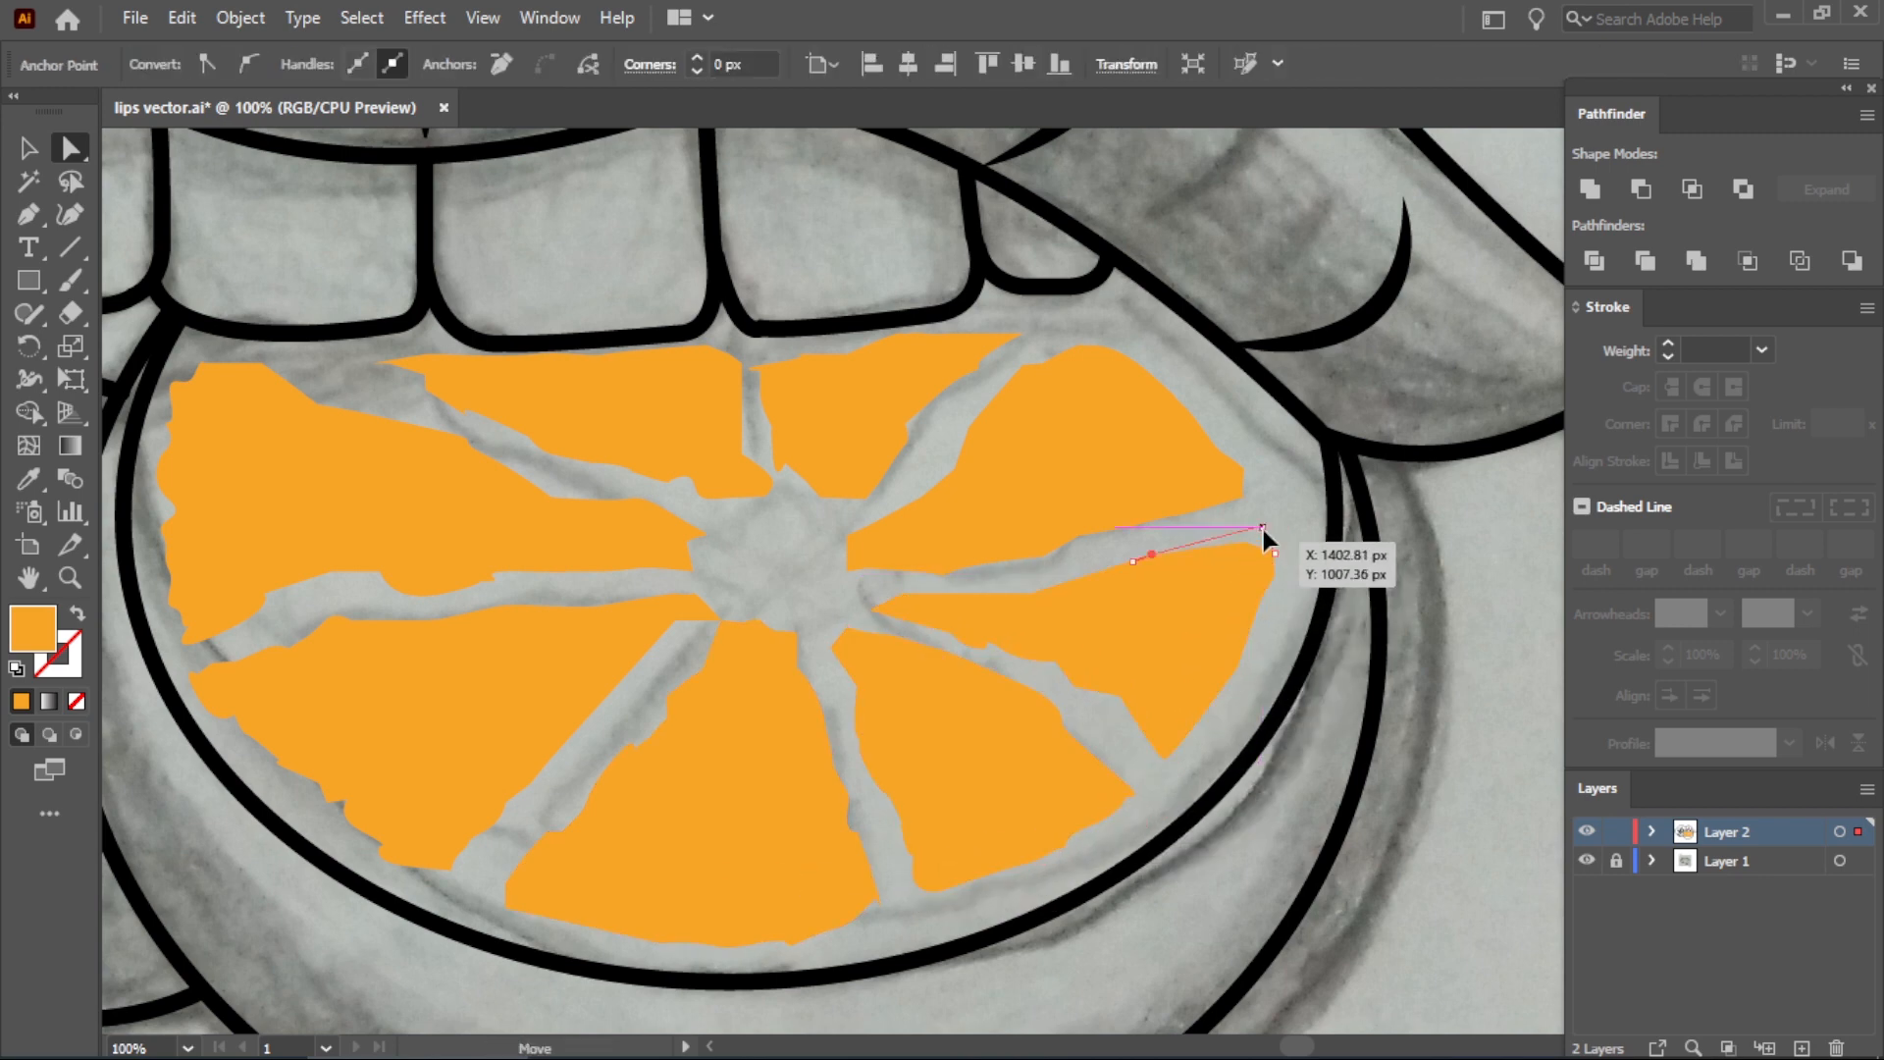
# Move the upper-right lemon segment's outer anchor points outward to follow the rind more closely.
pyautogui.click(1218, 464)
pyautogui.moveTo(1224, 449); pyautogui.dragTo(1265, 469)
pyautogui.moveTo(1180, 403); pyautogui.dragTo(1155, 352)
pyautogui.moveTo(1083, 346); pyautogui.dragTo(1084, 328)
pyautogui.moveTo(1044, 364); pyautogui.dragTo(1044, 354)
# Raise the upper anchor points of the small lemon segment right of the top centre to smooth its edge below the teeth.
pyautogui.click(870, 392)
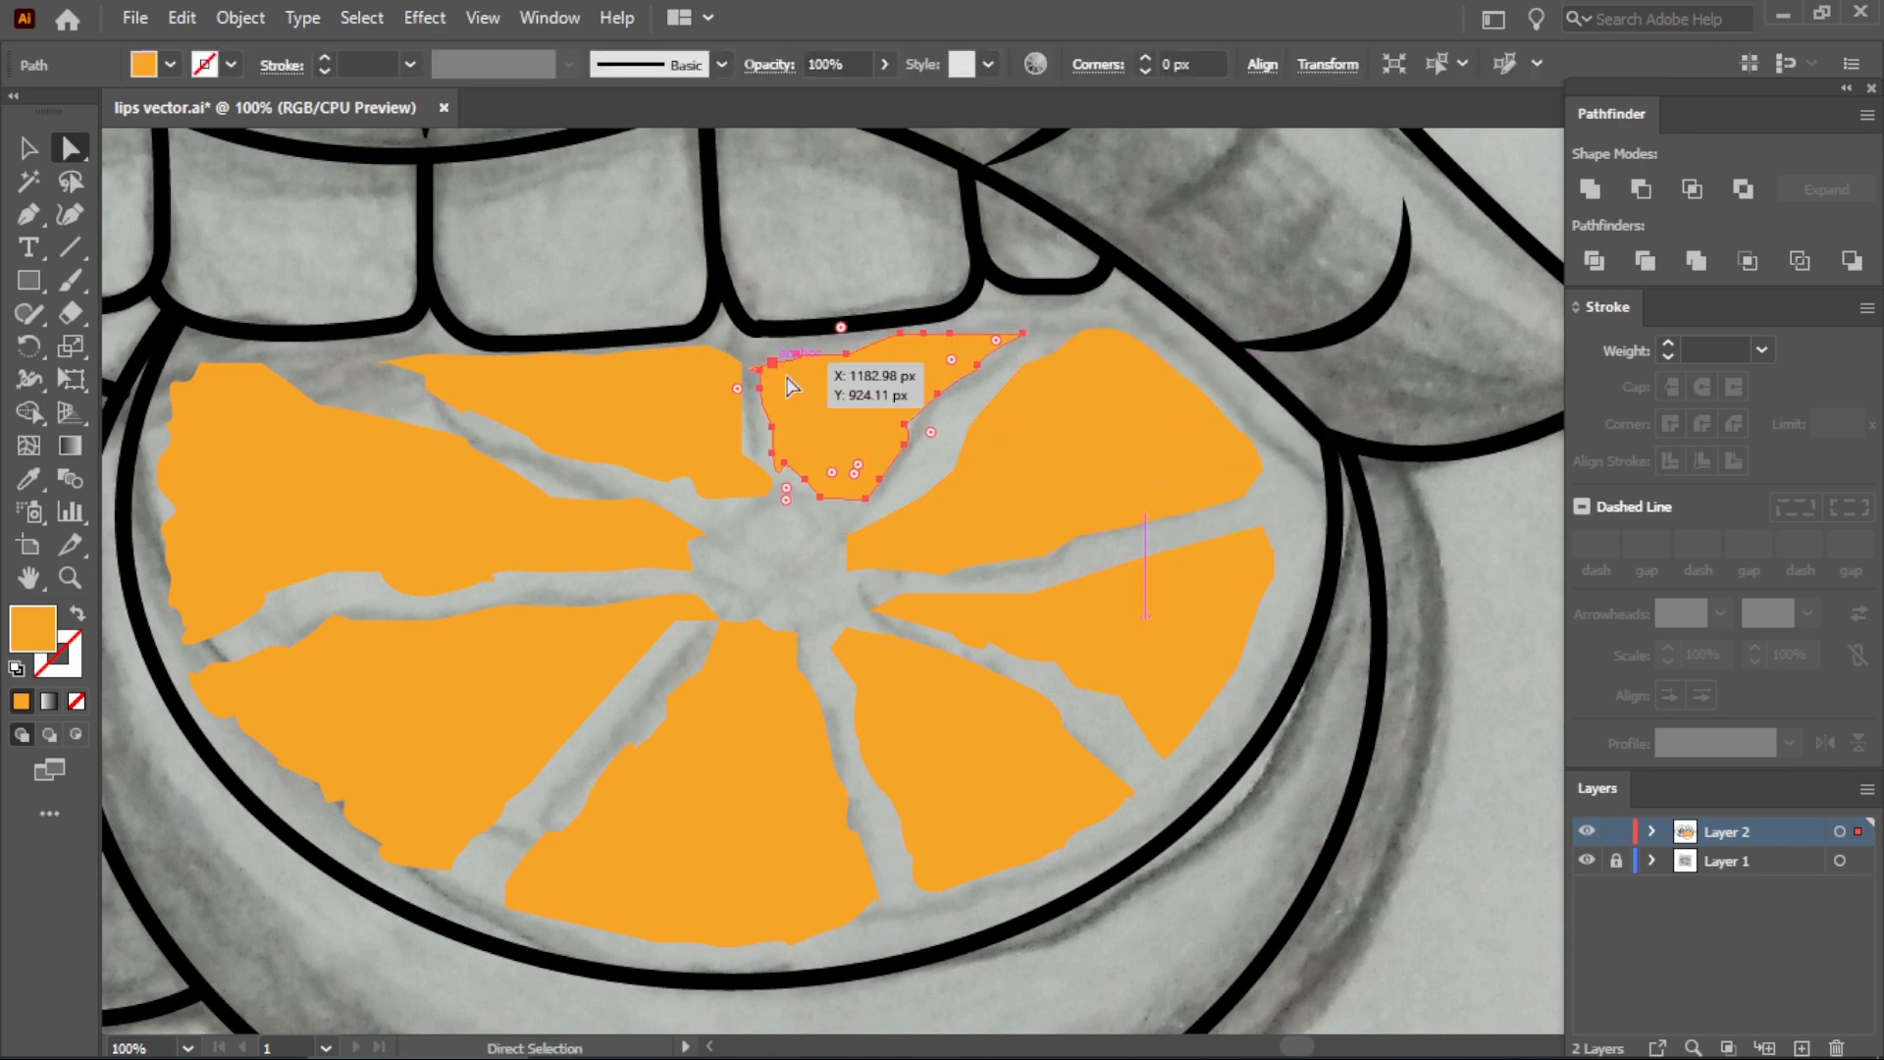
pyautogui.moveTo(773, 363); pyautogui.dragTo(847, 346)
pyautogui.moveTo(923, 334); pyautogui.dragTo(935, 341)
pyautogui.moveTo(1028, 329); pyautogui.dragTo(1029, 323)
pyautogui.moveTo(952, 333); pyautogui.dragTo(941, 333)
# Move the left-end anchor points of the lemon segment left of the top centre outward to extend its tip.
pyautogui.click(607, 354)
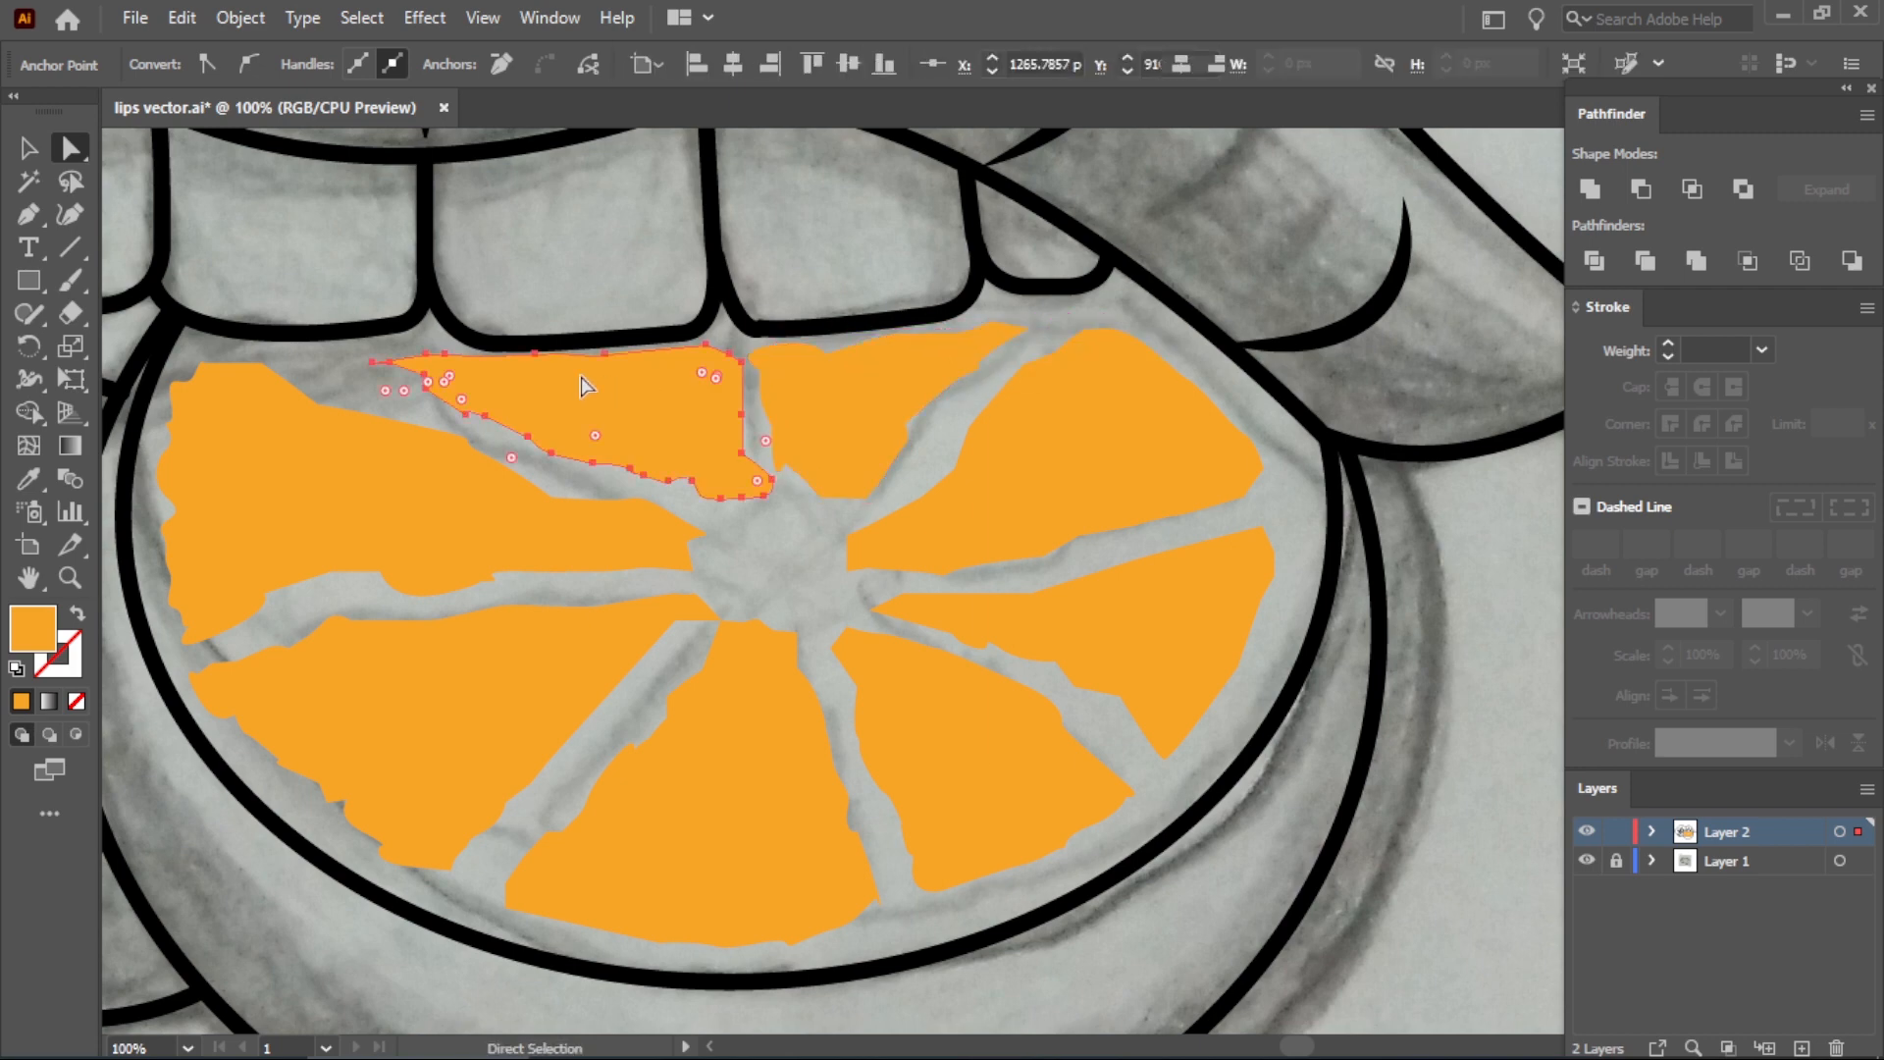
pyautogui.moveTo(535, 356); pyautogui.dragTo(537, 360)
pyautogui.hotkey('ctrl', 'z')
pyautogui.moveTo(426, 376); pyautogui.dragTo(380, 376)
pyautogui.moveTo(373, 363); pyautogui.dragTo(347, 362)
pyautogui.moveTo(427, 355); pyautogui.dragTo(414, 344)
pyautogui.scroll(-2, 784, 515)
pyautogui.scroll(-1, 998, 522)
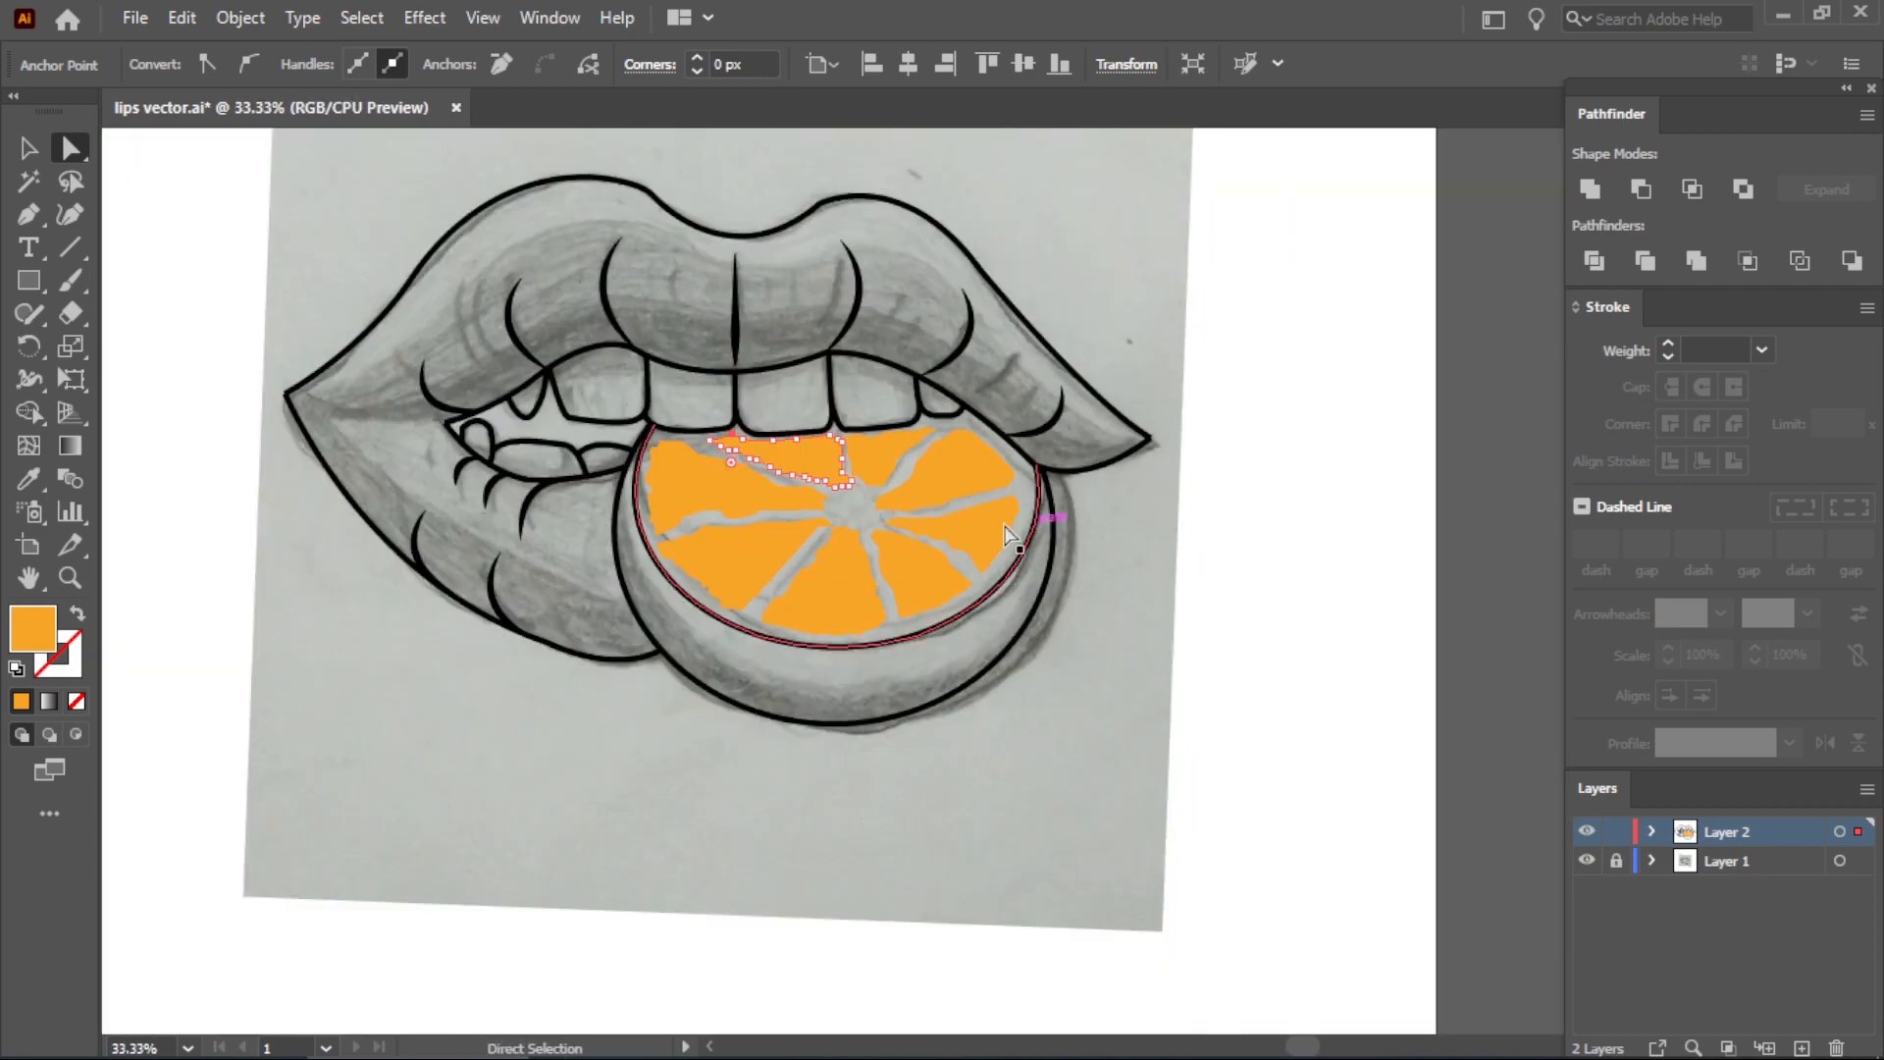
pyautogui.press('v')
pyautogui.click(222, 201)
# Shift the top-left-centre lemon segment's upper right corner toward the teeth, then deselect it.
pyautogui.scroll(2, 939, 387)
pyautogui.click(696, 572)
pyautogui.press('a')
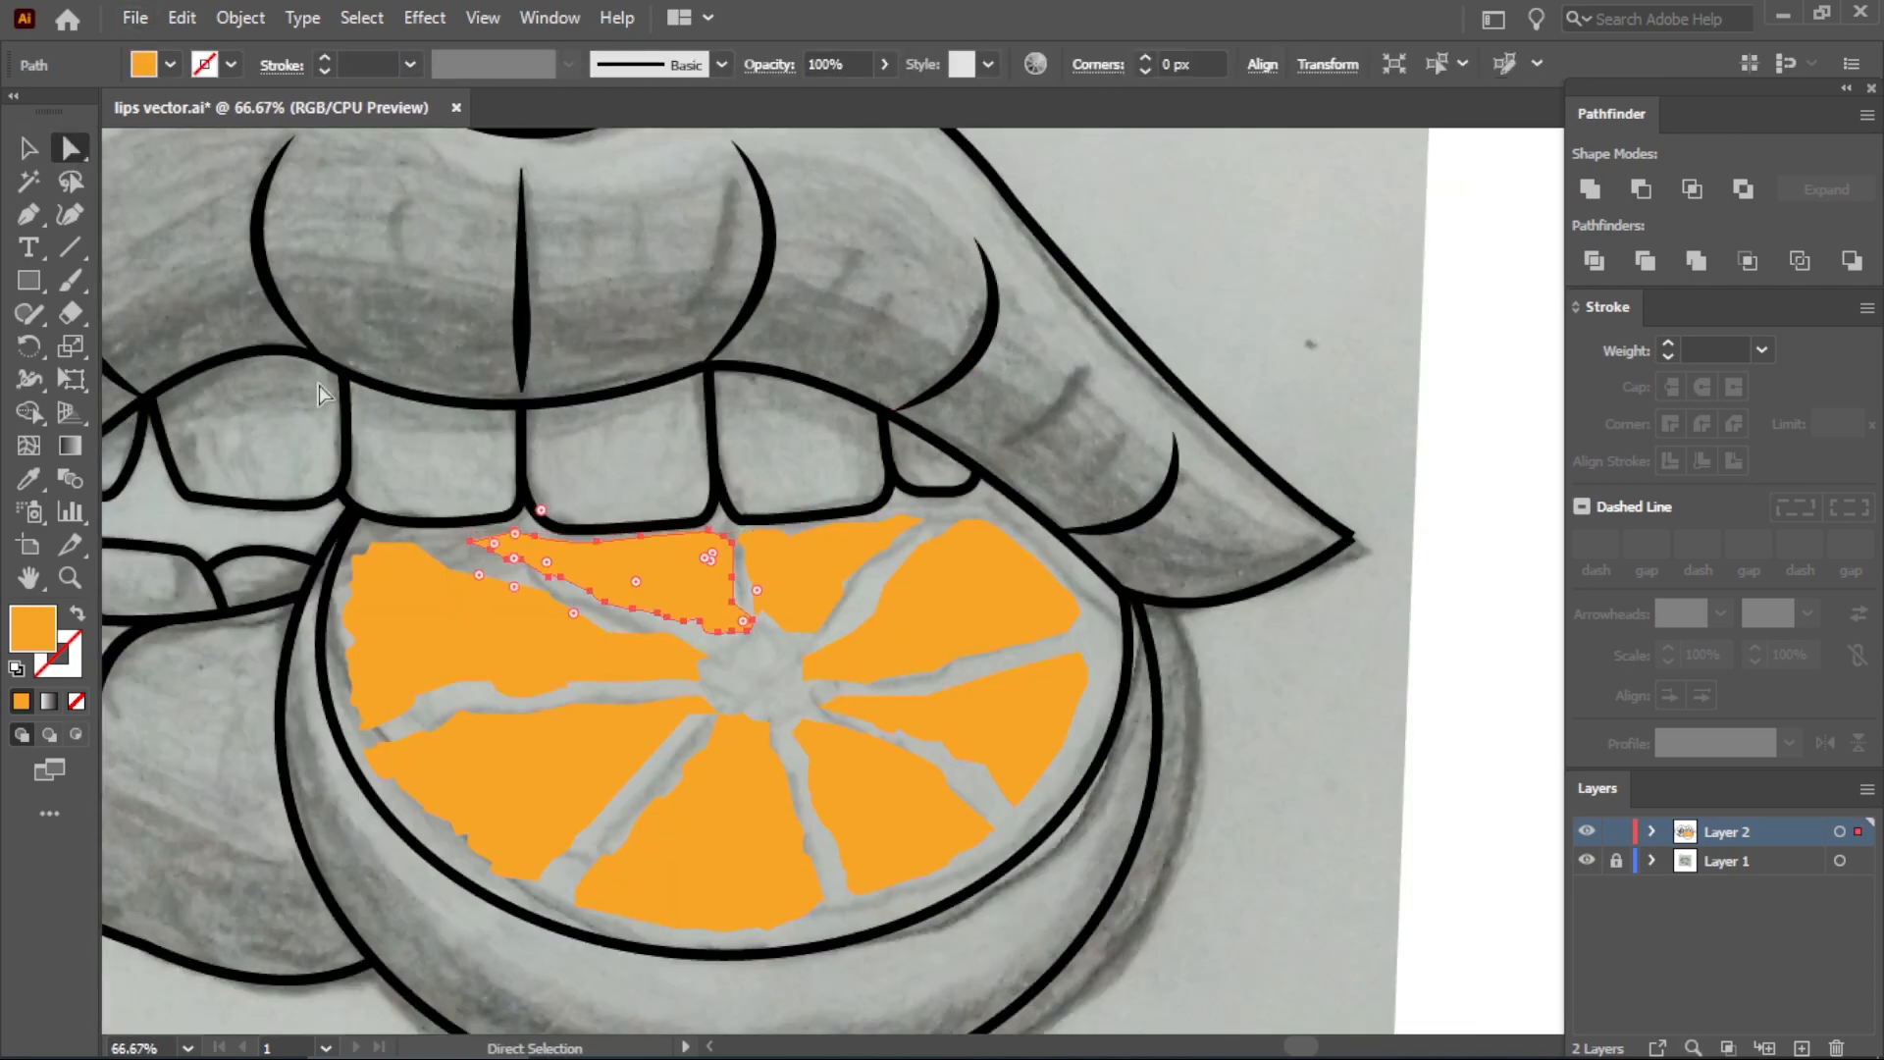
pyautogui.scroll(1, 598, 549)
pyautogui.moveTo(777, 559); pyautogui.dragTo(759, 527)
pyautogui.scroll(1, 785, 545)
pyautogui.scroll(-2, 689, 554)
pyautogui.scroll(-2, 1023, 734)
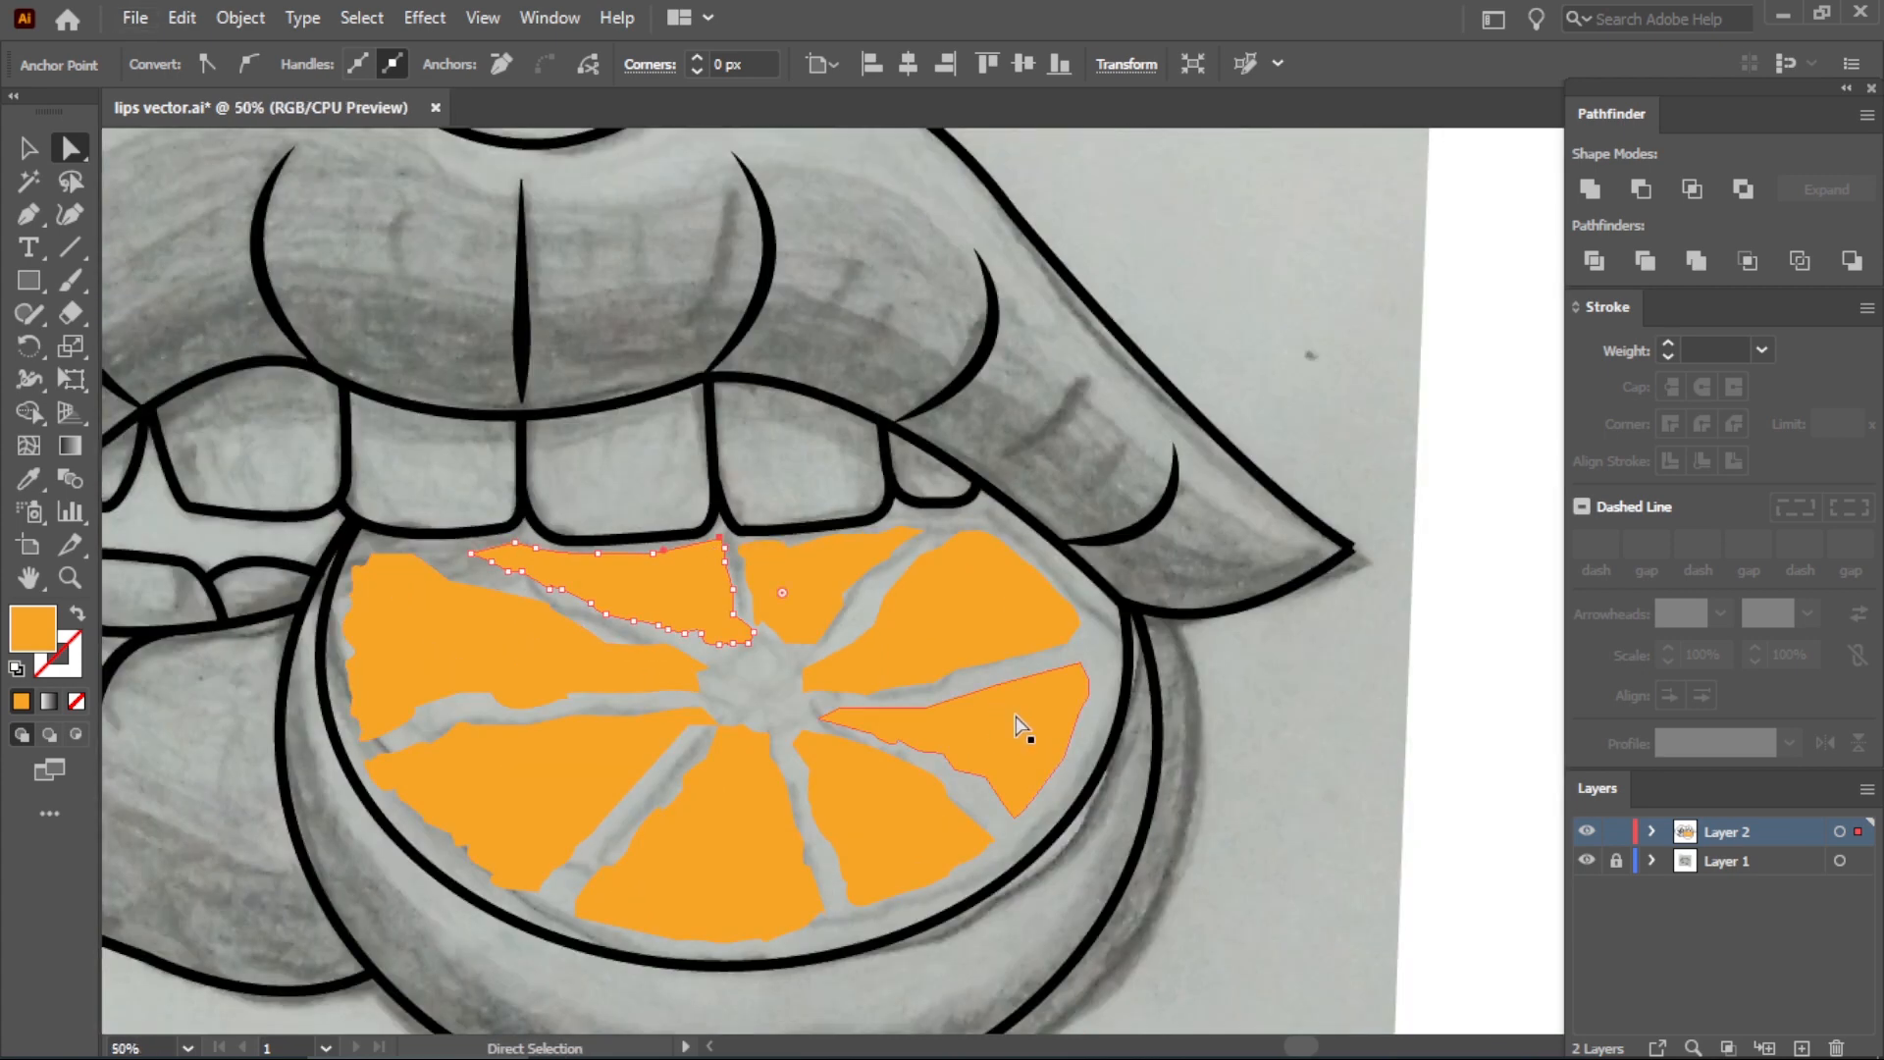
pyautogui.click(28, 149)
pyautogui.click(211, 211)
pyautogui.scroll(-2, 1202, 648)
pyautogui.scroll(1, 1320, 685)
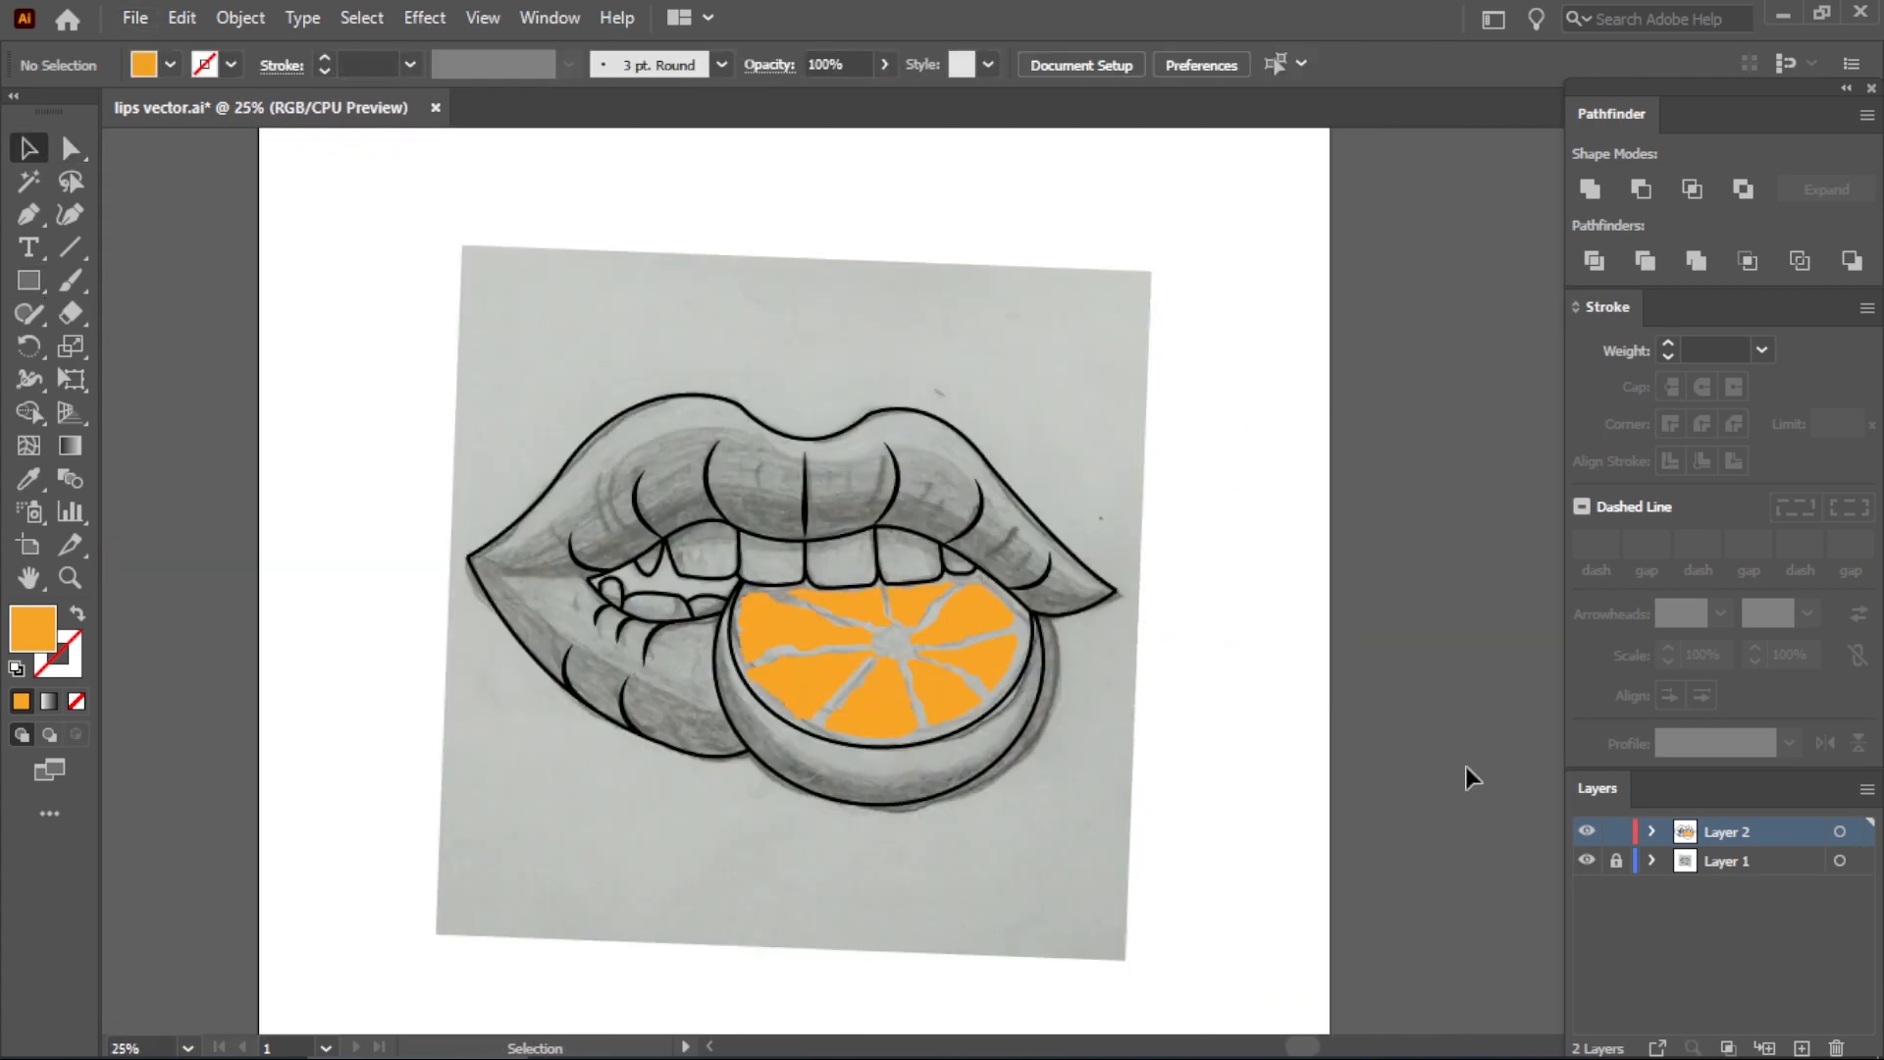
# Hide the sketch on Layer 1 and expand the fills and strokes of all the traced artwork.
pyautogui.click(1587, 861)
pyautogui.moveTo(391, 333); pyautogui.dragTo(1107, 759)
pyautogui.rightClick(934, 423)
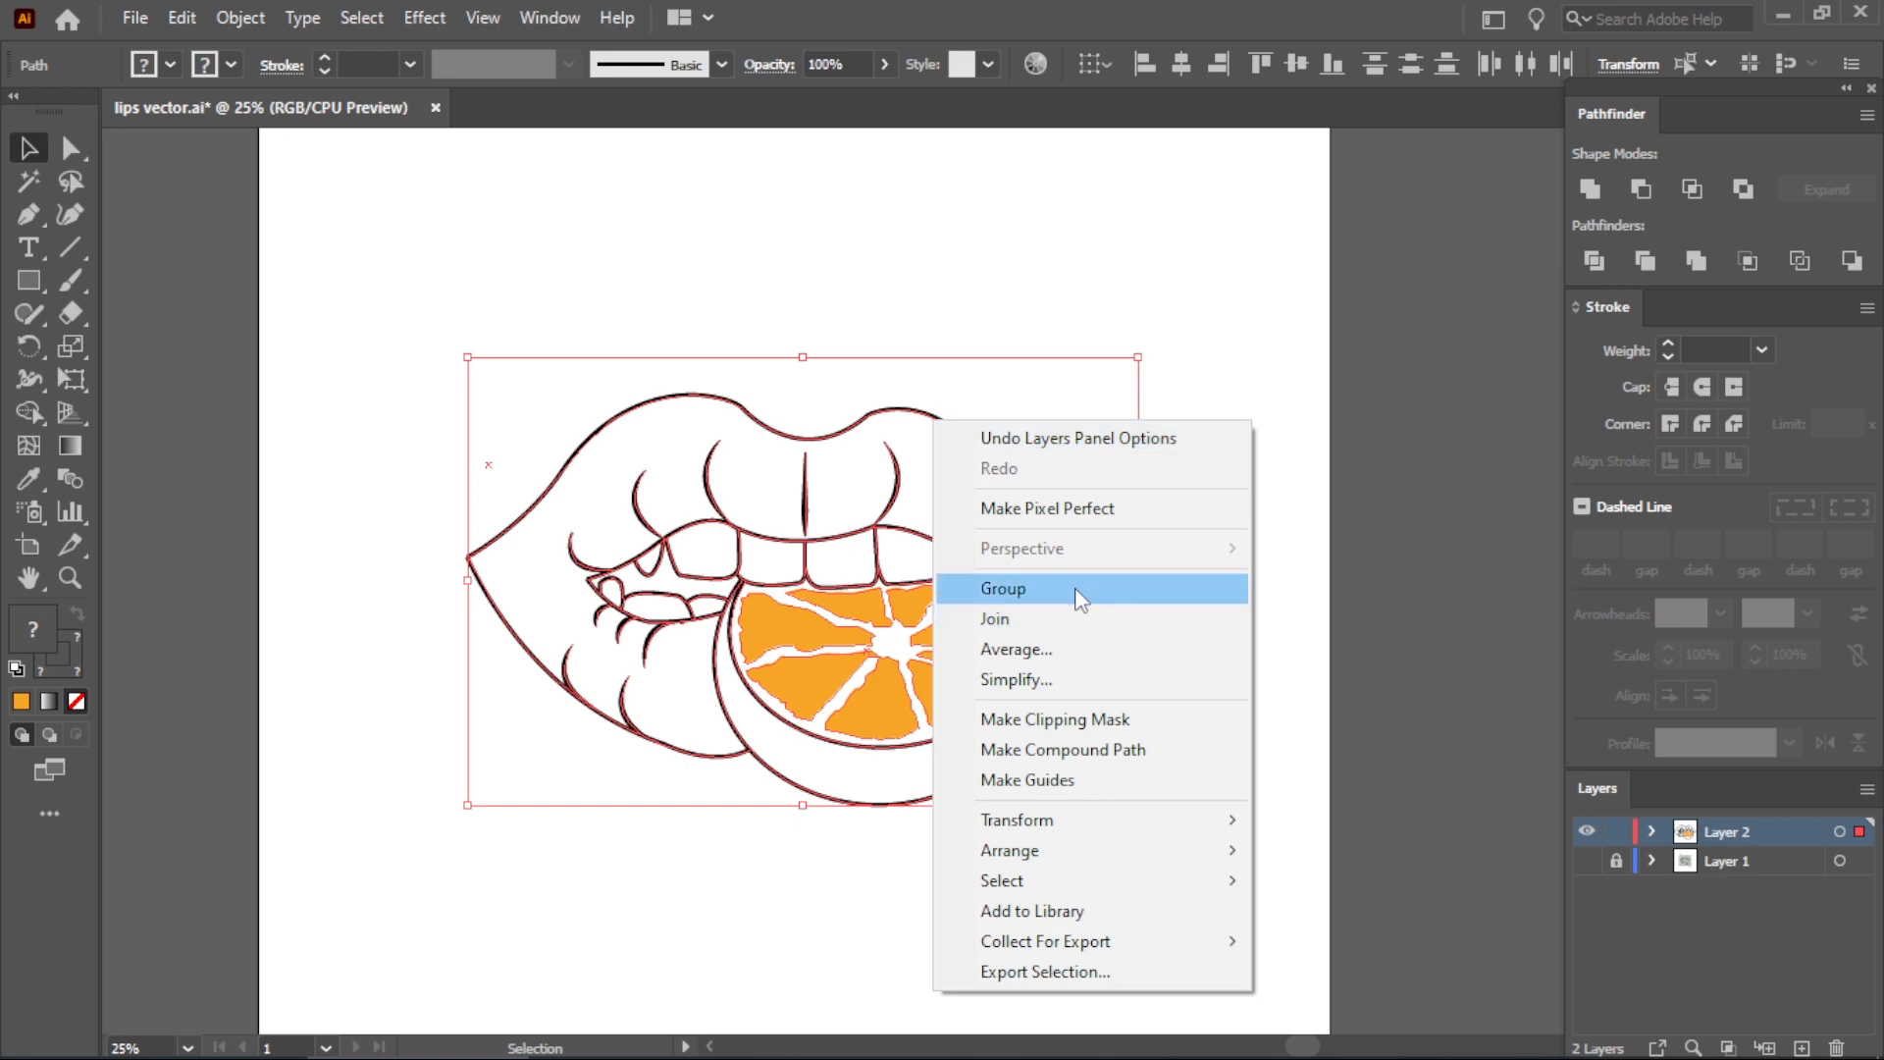
pyautogui.click(233, 22)
pyautogui.click(424, 367)
pyautogui.click(241, 20)
pyautogui.click(359, 338)
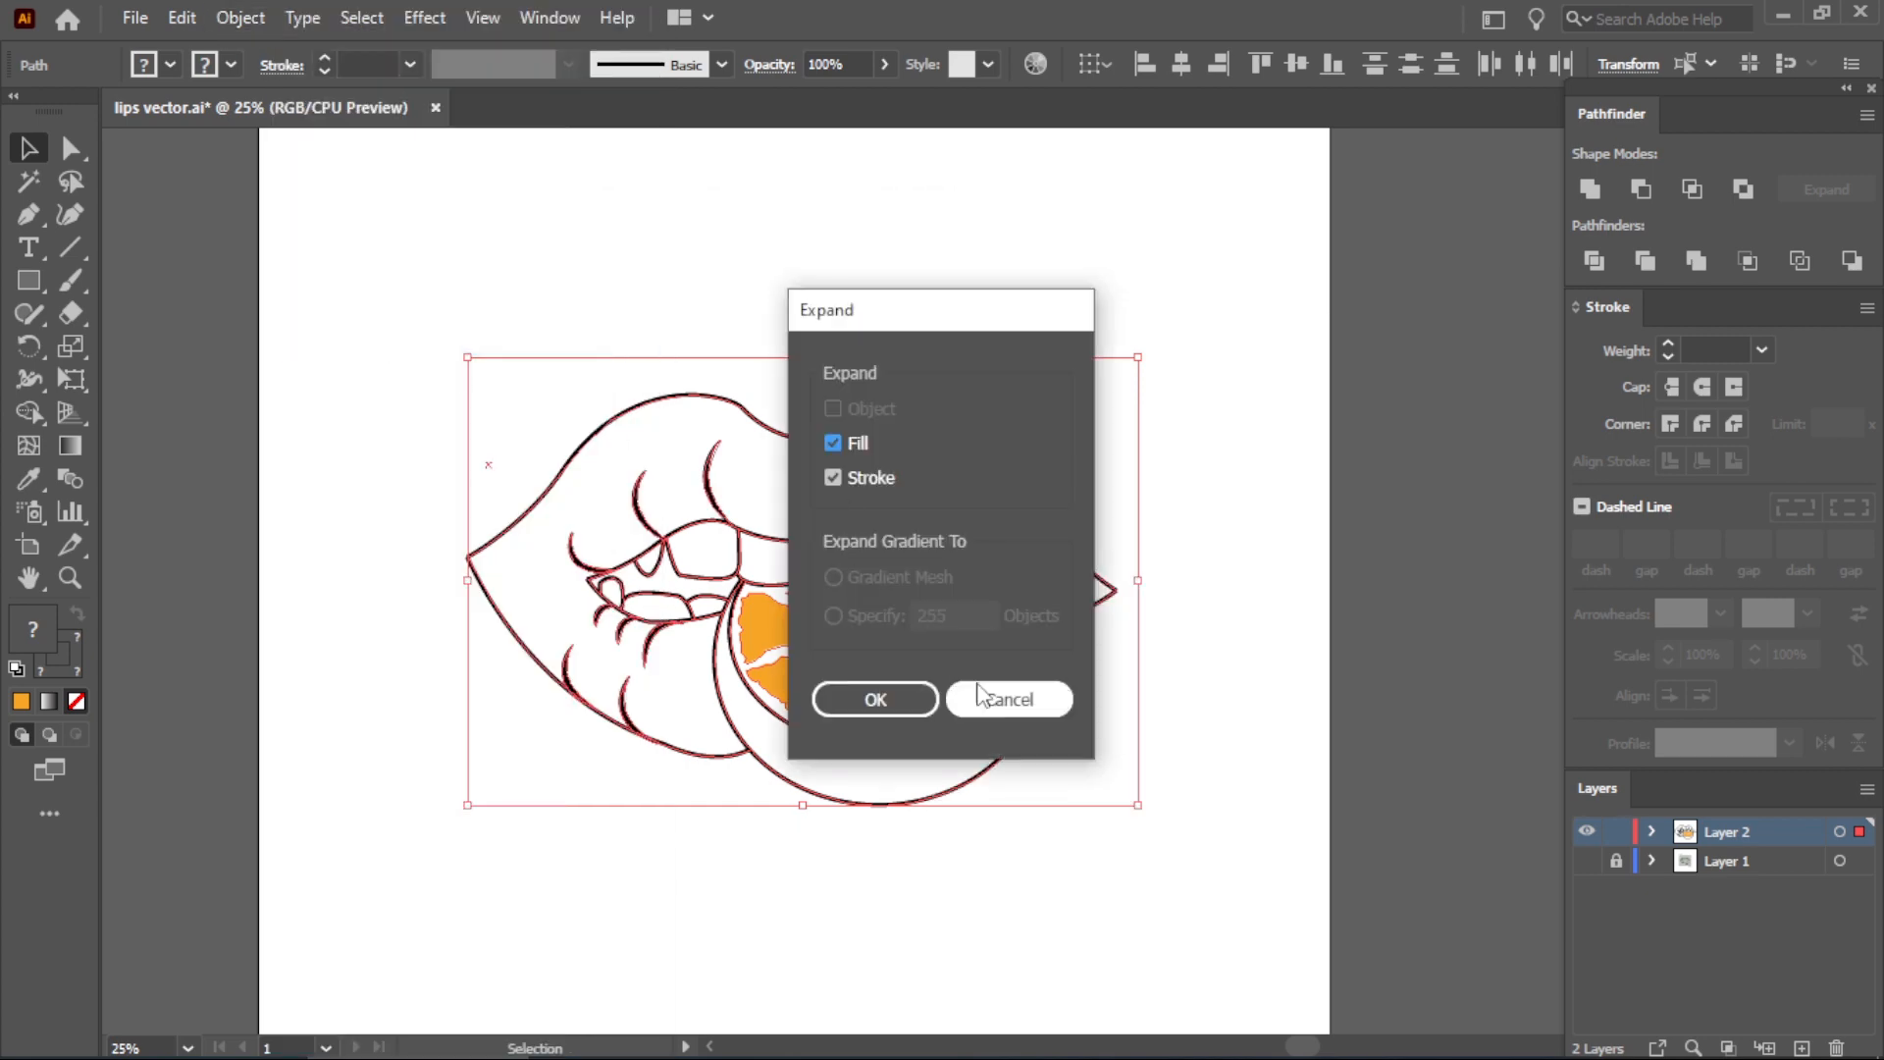
pyautogui.press('Return')
# Unite the expanded artwork with Pathfinder and fill it with black, 000000.
pyautogui.click(1601, 197)
pyautogui.click(1333, 383)
pyautogui.scroll(3, 959, 666)
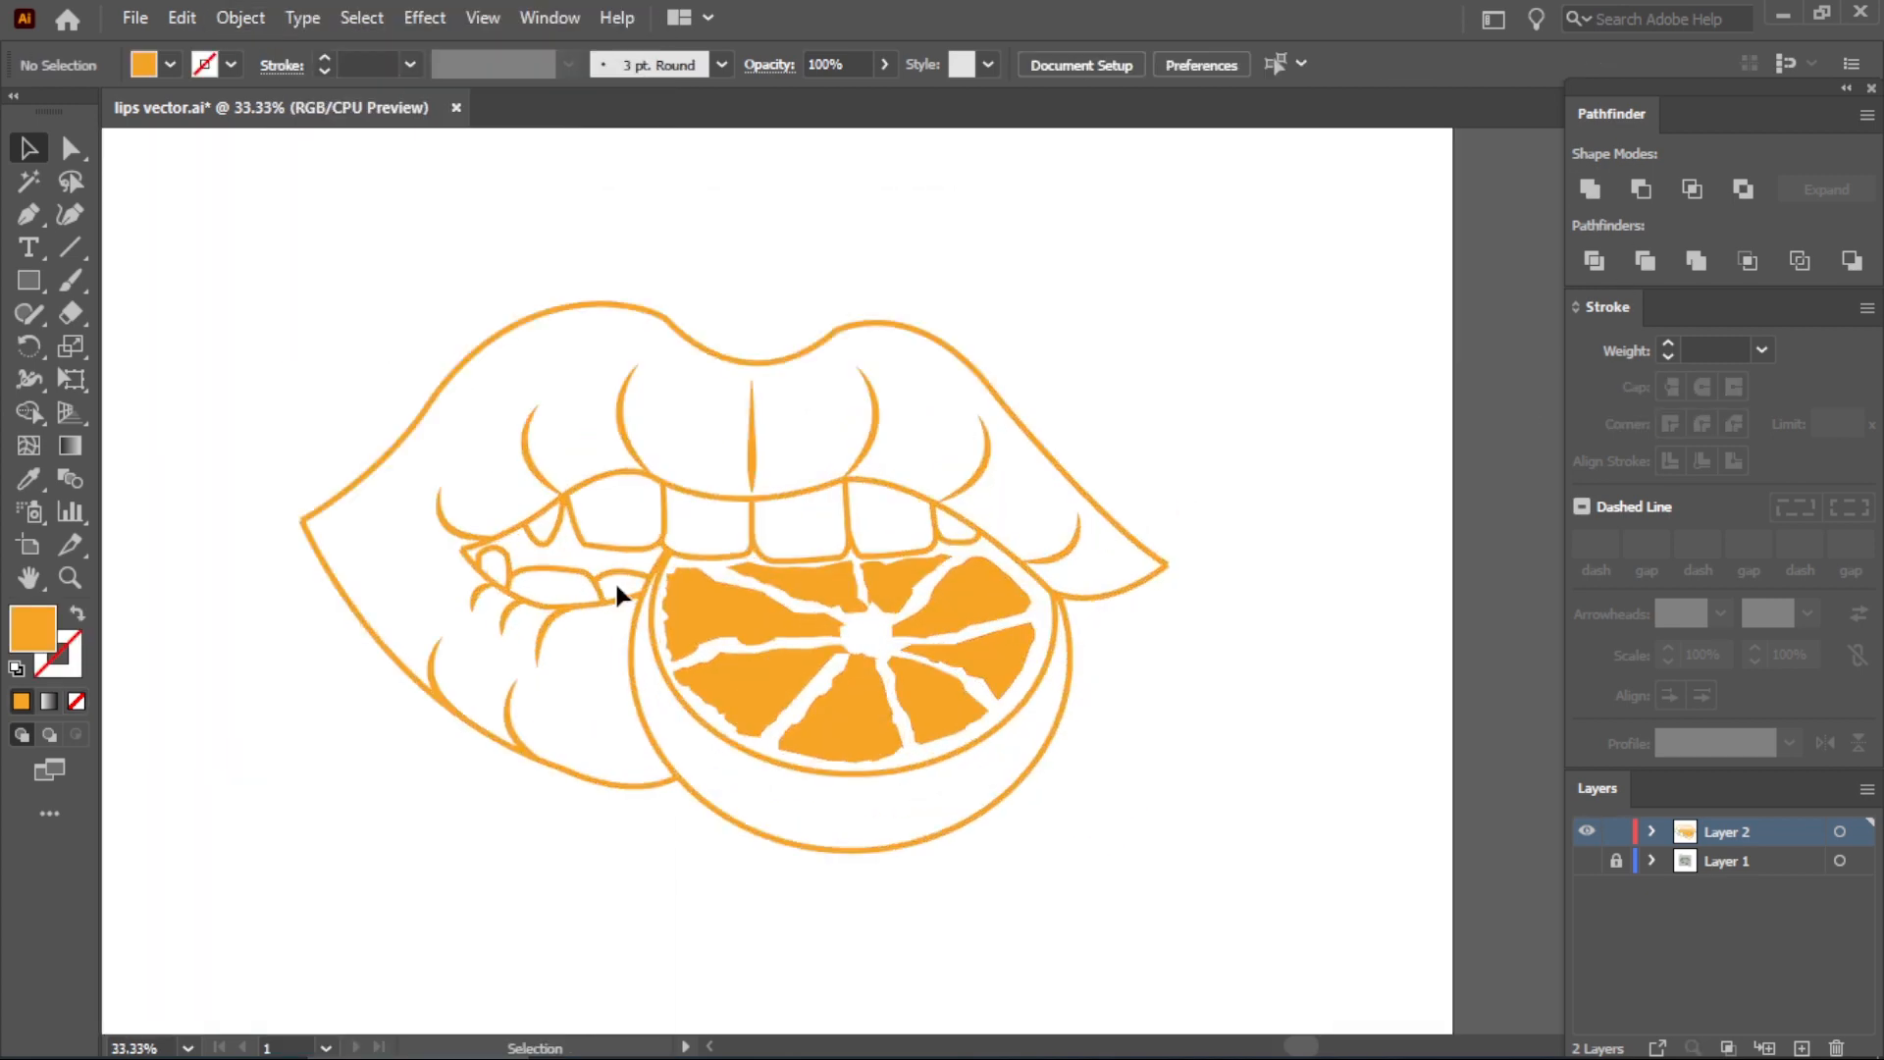
pyautogui.click(305, 481)
pyautogui.doubleClick(33, 629)
pyautogui.write('000000')
pyautogui.press('Return')
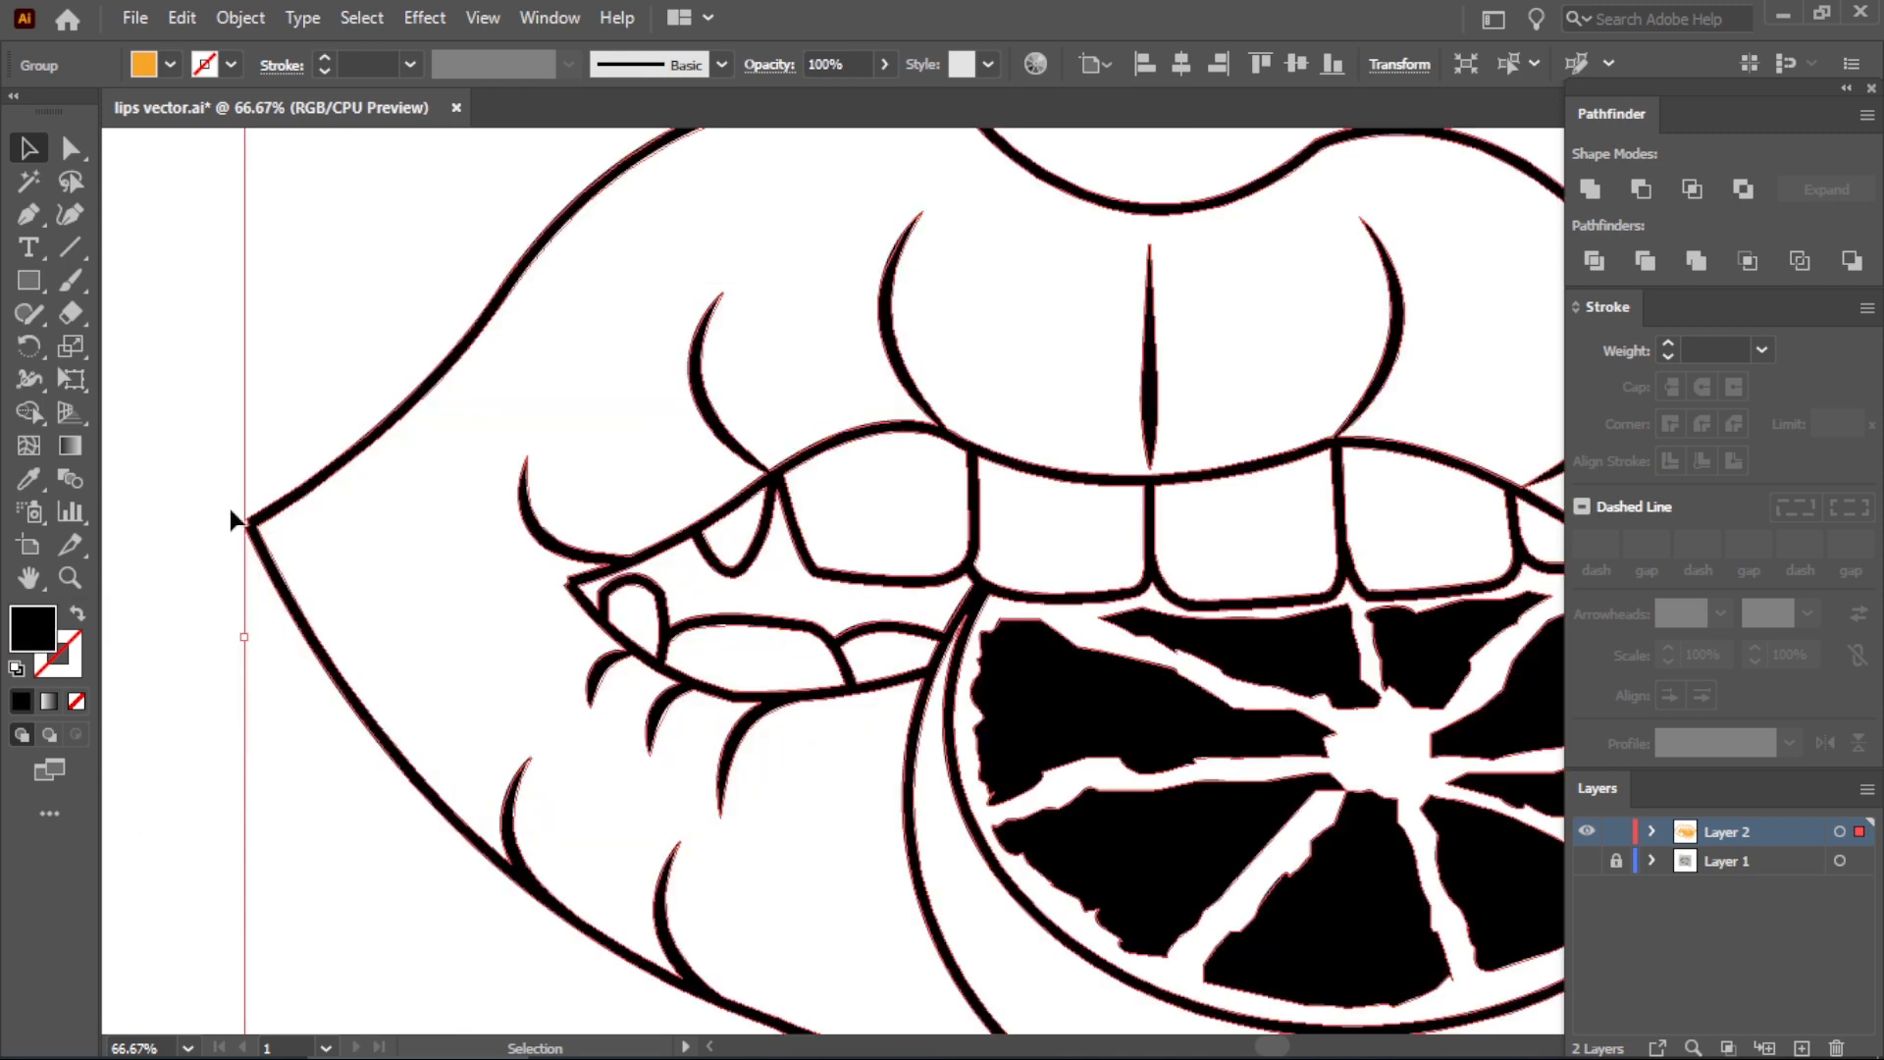
# Reshape the blunt outline end at the left lip corner into a pointed tip.
pyautogui.scroll(4, 247, 525)
pyautogui.click(77, 154)
pyautogui.click(279, 543)
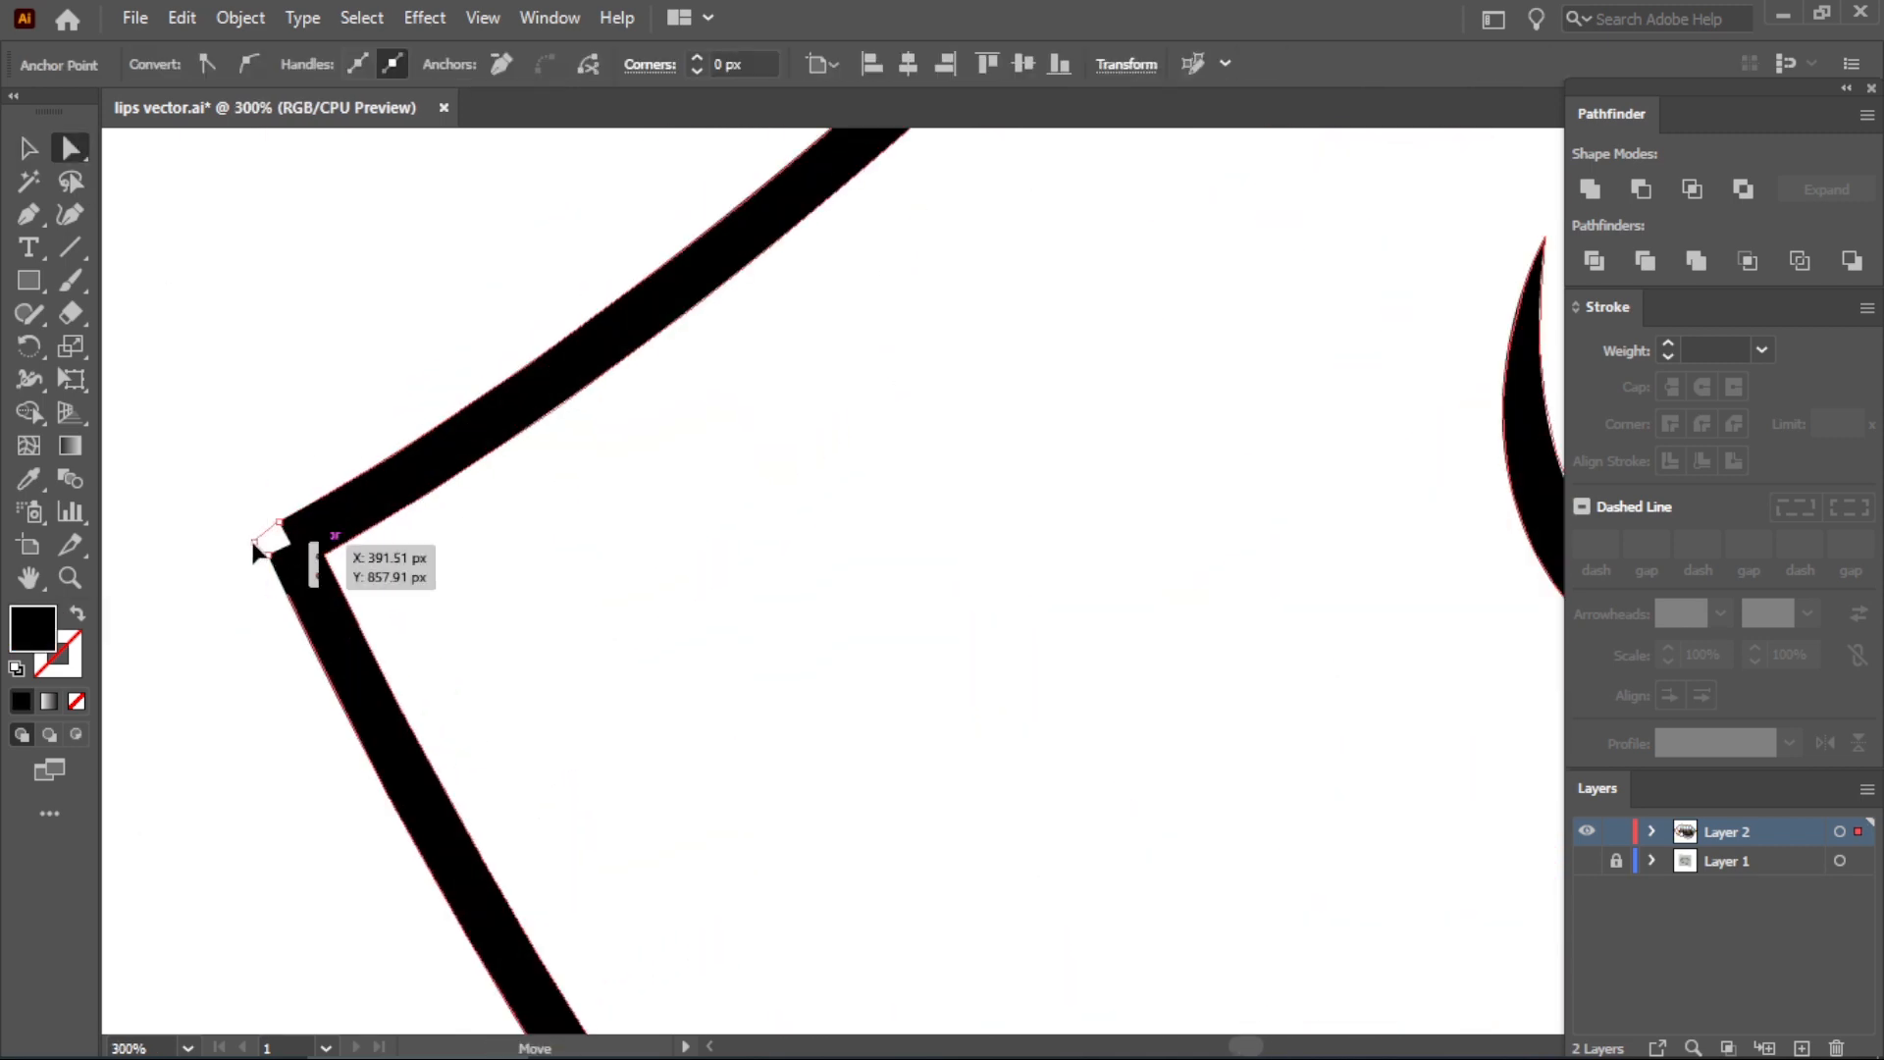
pyautogui.click(610, 526)
# Pull out the anchor point at the mouth opening's left corner to sharpen the join.
pyautogui.scroll(-4, 600, 525)
pyautogui.scroll(4, 500, 546)
pyautogui.click(724, 592)
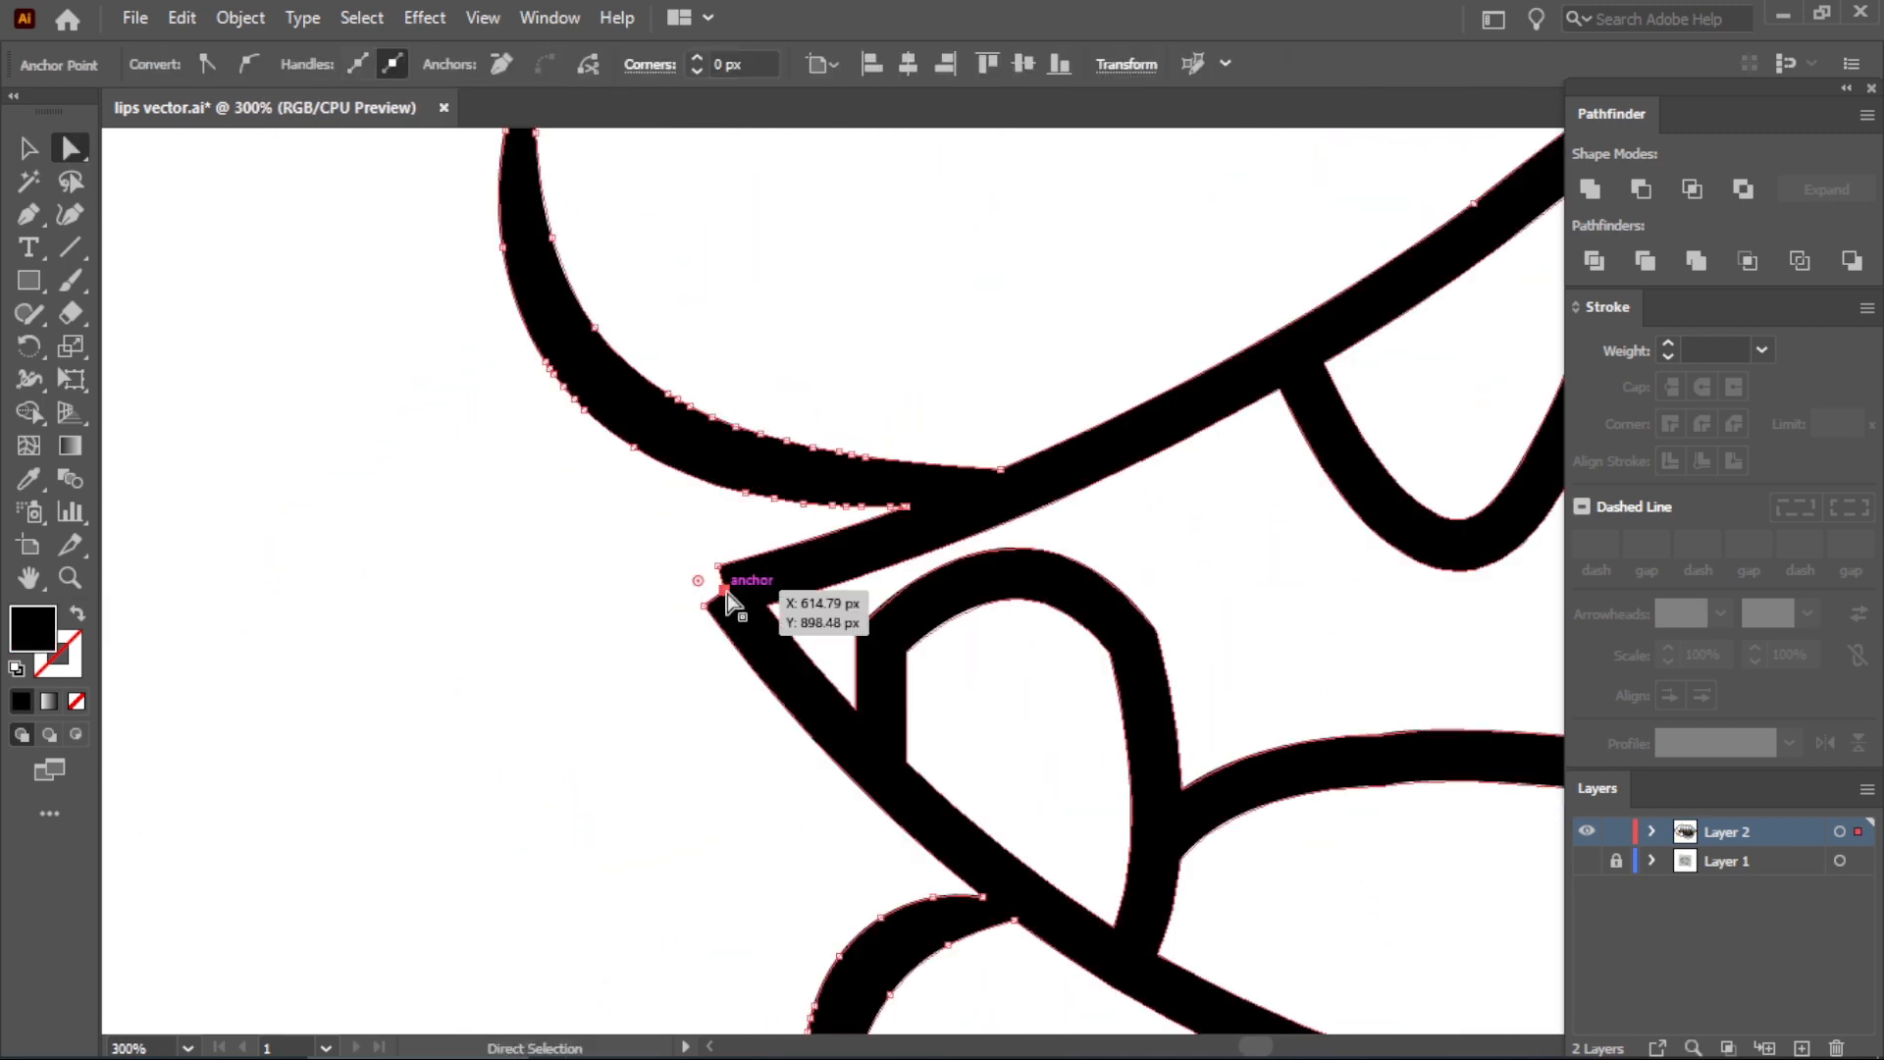
pyautogui.moveTo(679, 576); pyautogui.dragTo(680, 576)
pyautogui.click(608, 603)
# Extend the outline's anchor point at the right lip corner outward into a sharp tip.
pyautogui.scroll(-8, 481, 587)
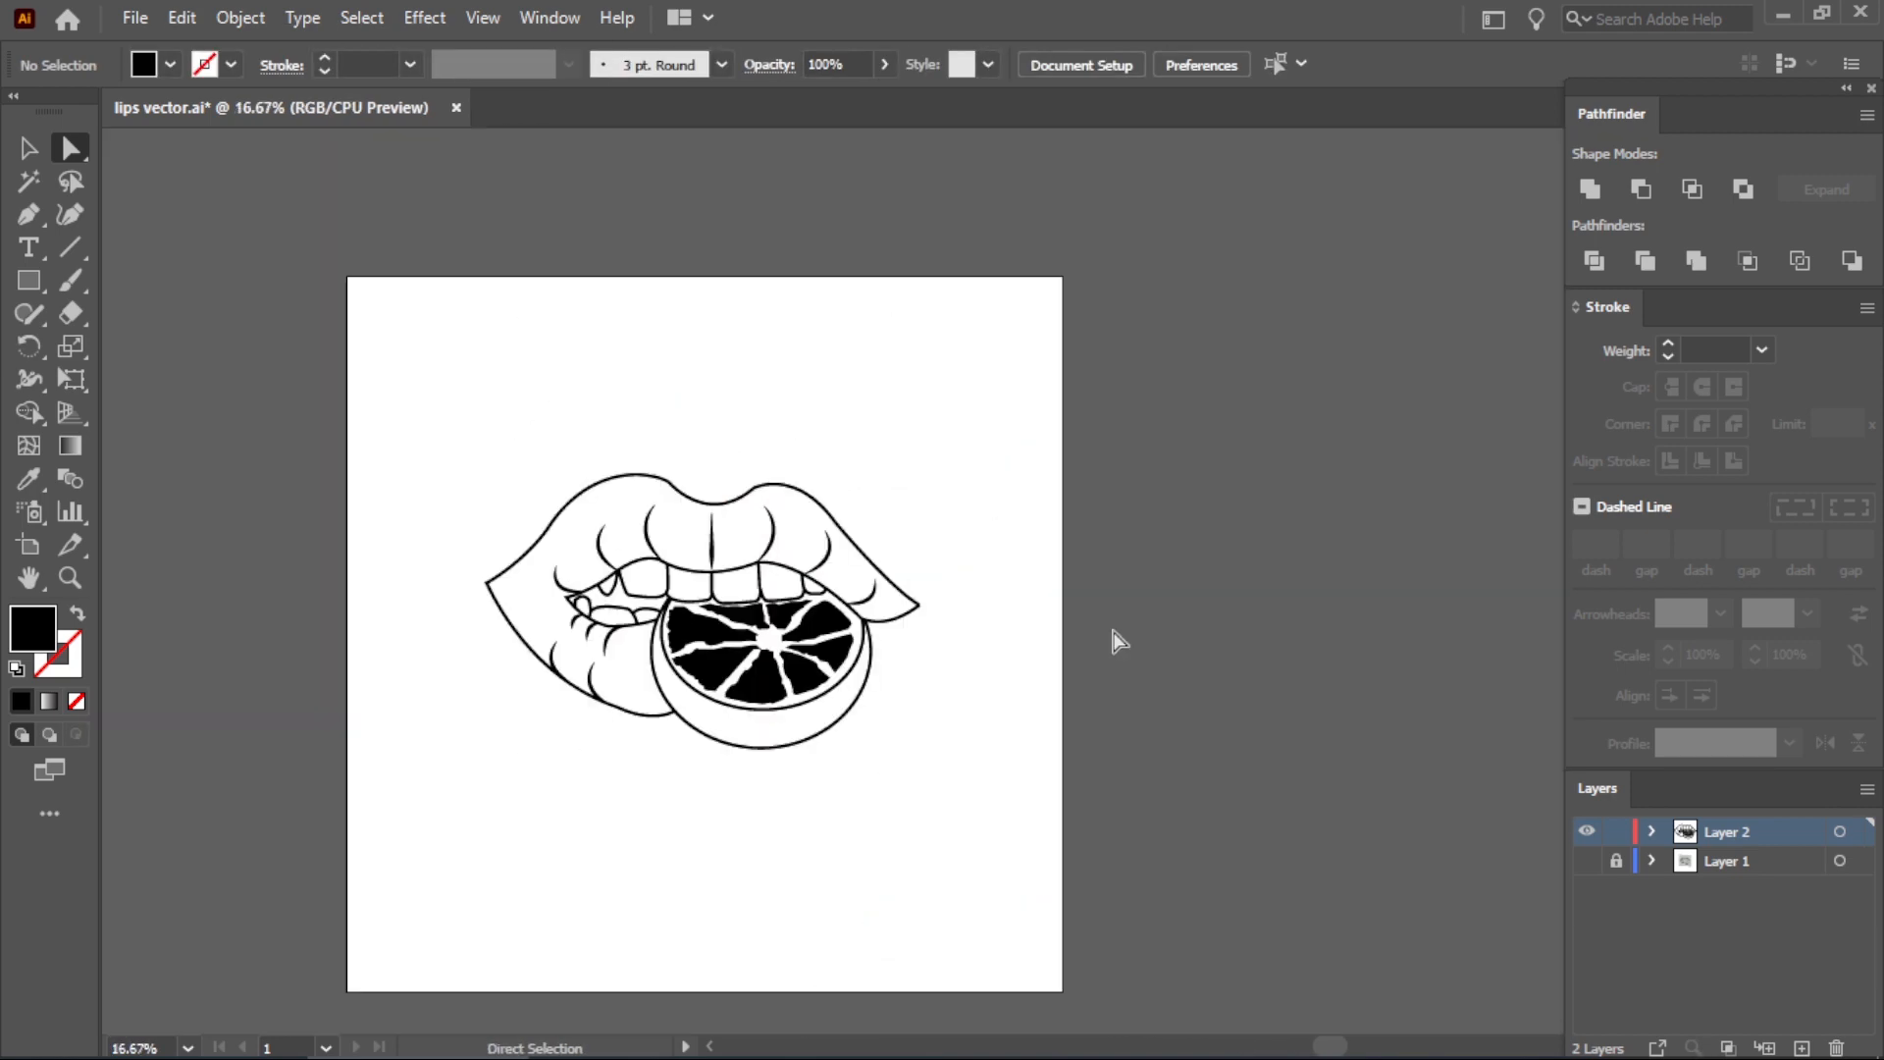
pyautogui.scroll(6, 920, 606)
pyautogui.moveTo(914, 495); pyautogui.dragTo(932, 494)
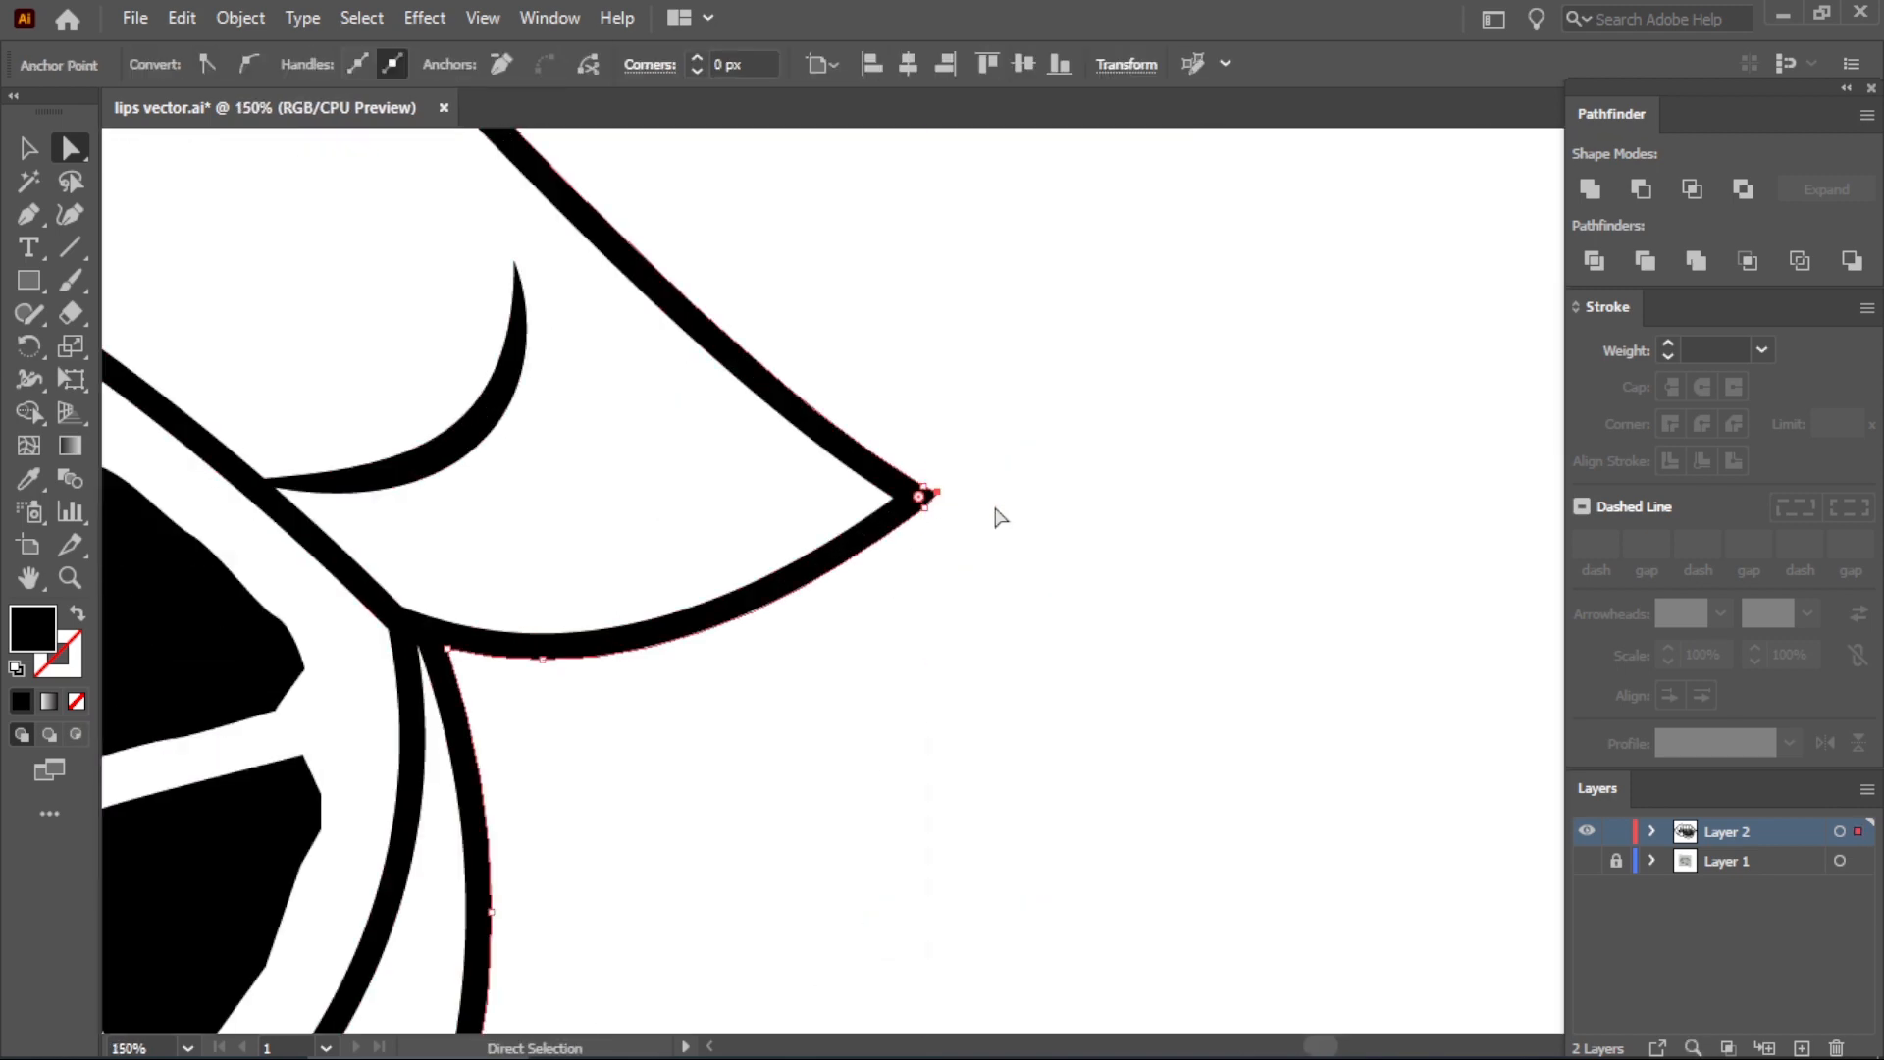
pyautogui.click(997, 511)
pyautogui.scroll(-6, 976, 571)
pyautogui.click(27, 148)
pyautogui.moveTo(519, 336); pyautogui.dragTo(1017, 726)
pyautogui.scroll(2, 830, 566)
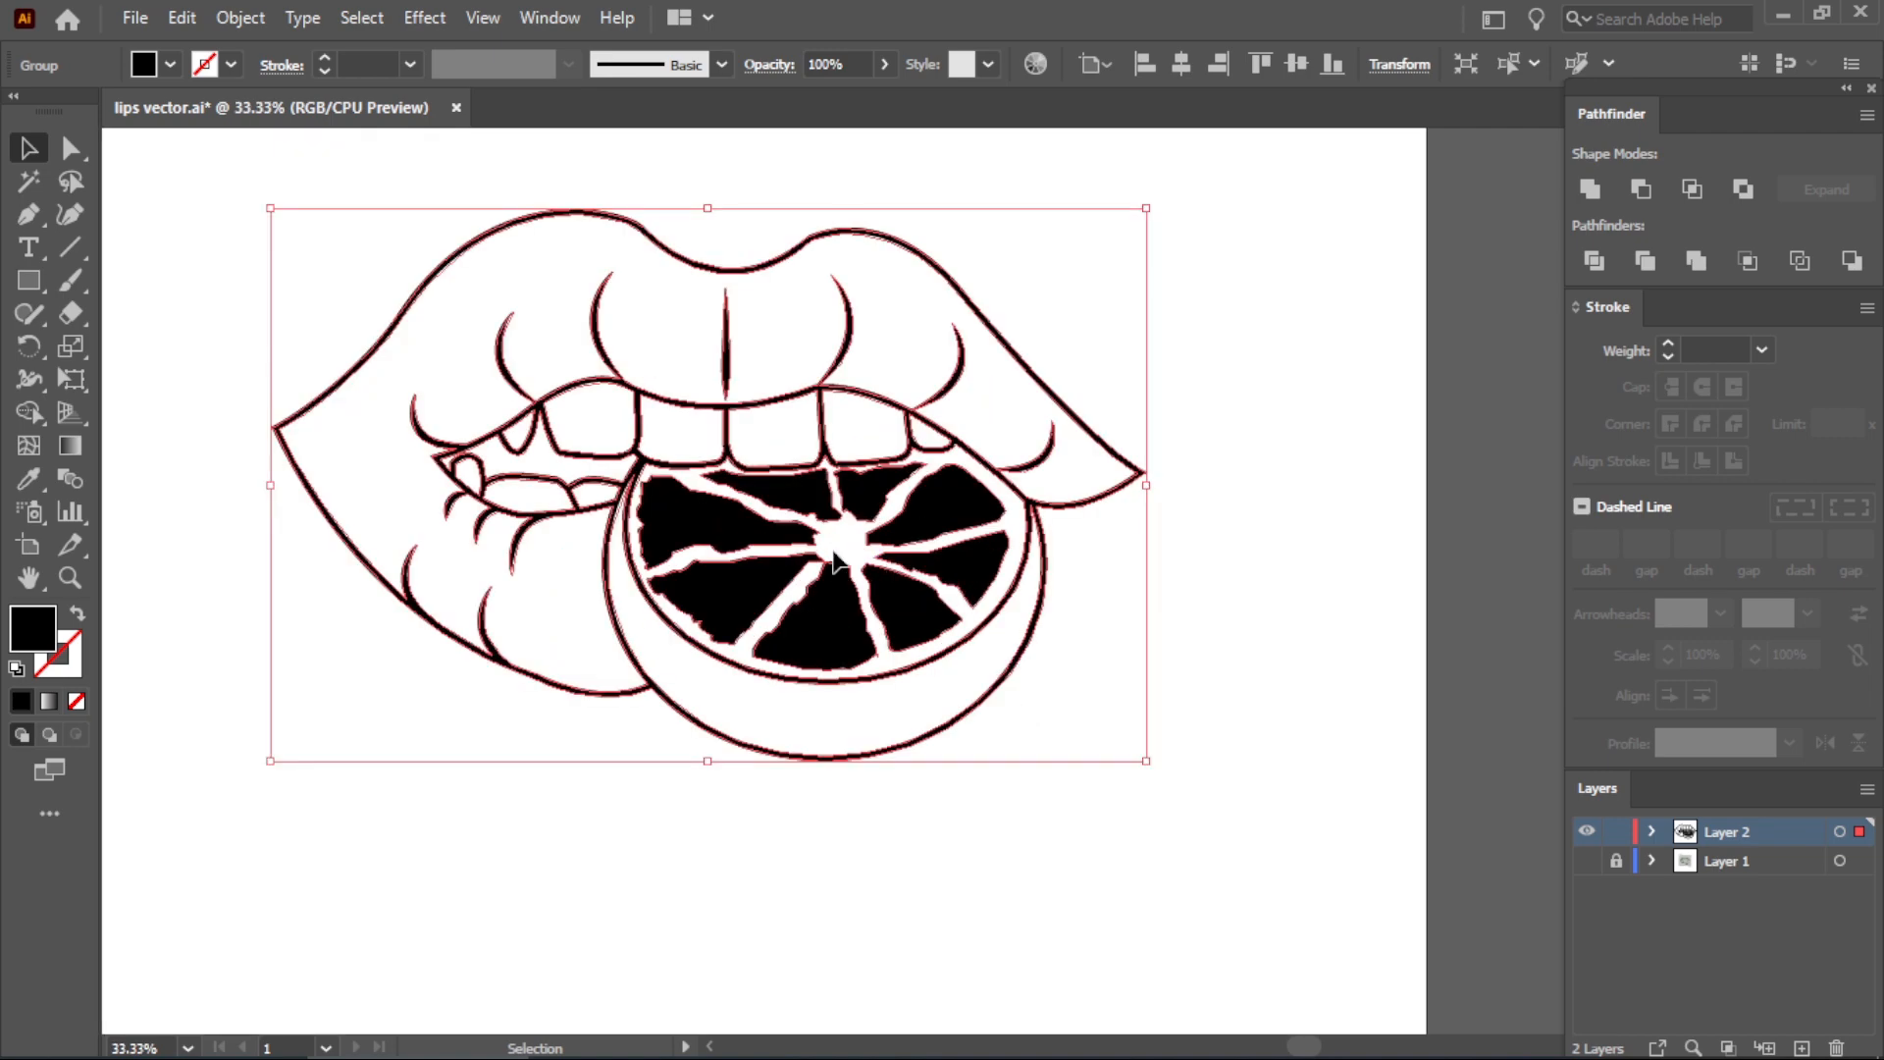
pyautogui.click(1183, 432)
pyautogui.click(1139, 471)
pyautogui.click(233, 335)
# Draw a red-filled rectangle that covers the whole lips and lemon artwork.
pyautogui.press('m')
pyautogui.doubleClick(32, 628)
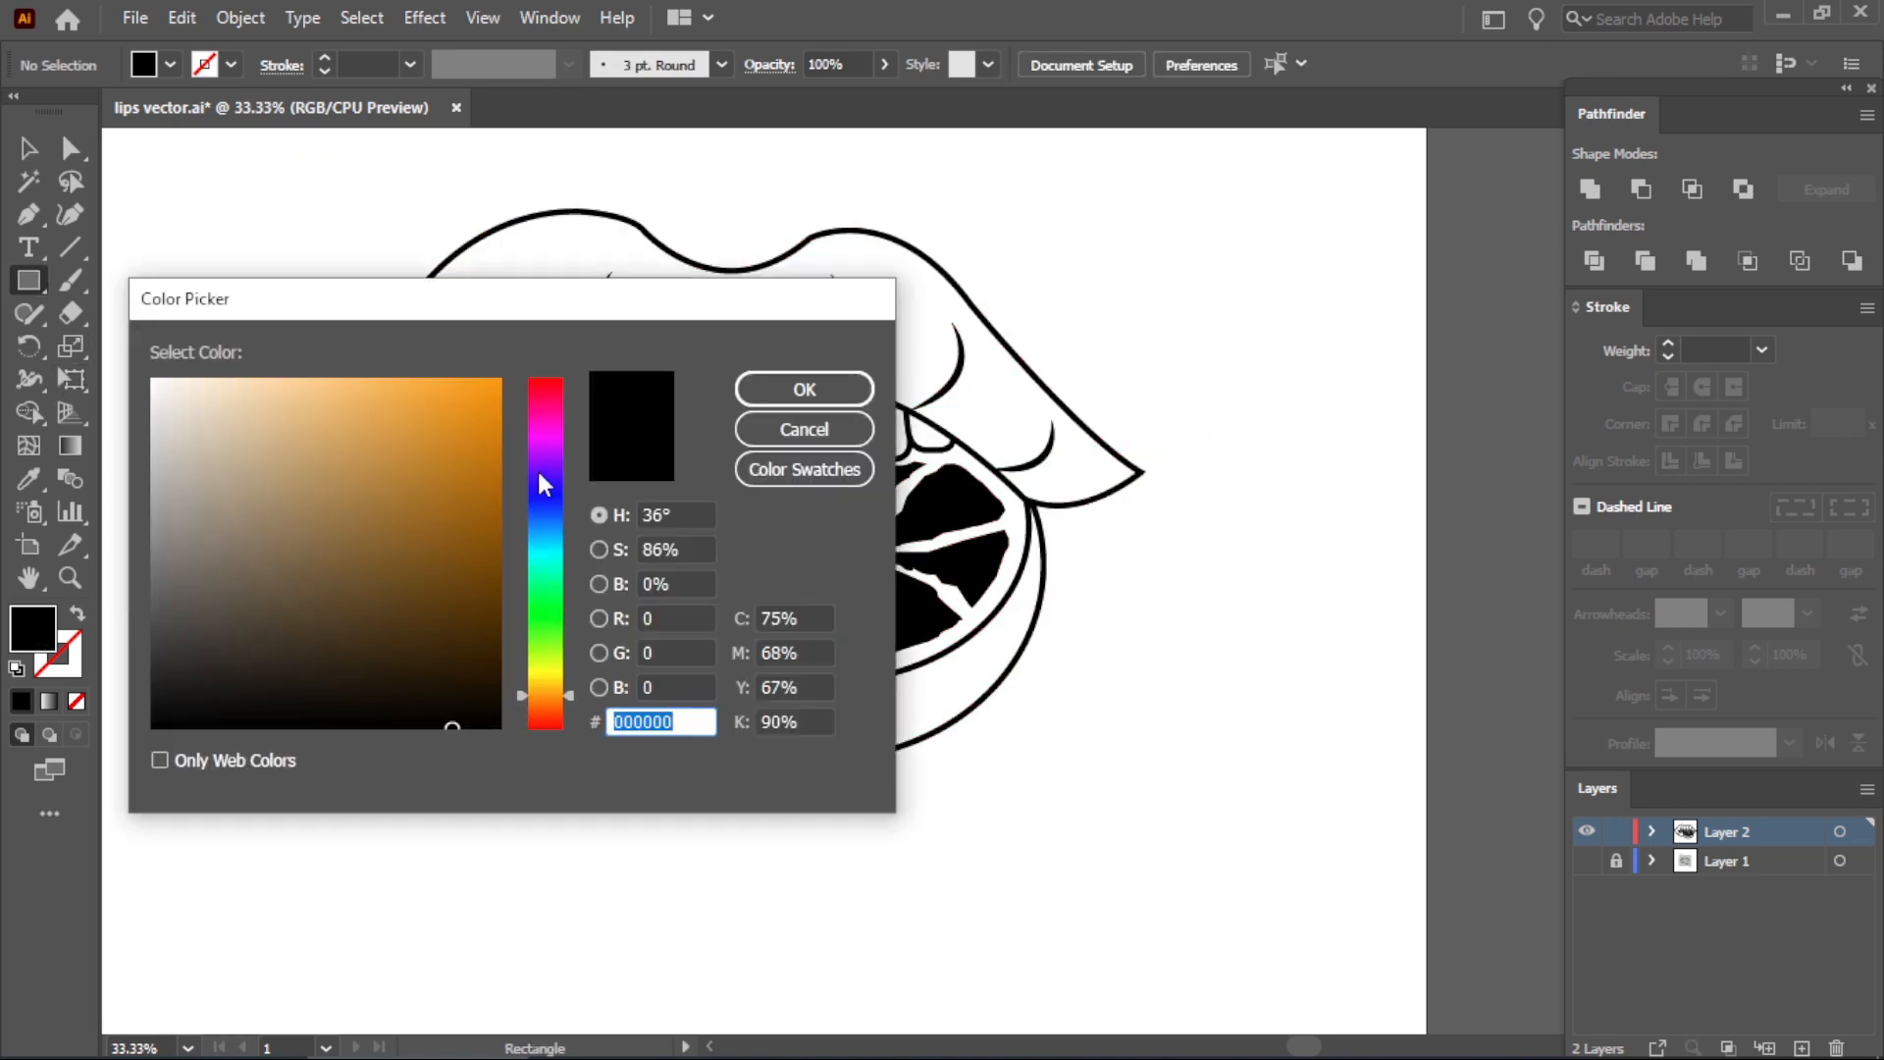
pyautogui.moveTo(538, 467); pyautogui.dragTo(546, 380)
pyautogui.click(462, 480)
pyautogui.click(804, 388)
pyautogui.scroll(-1, 452, 219)
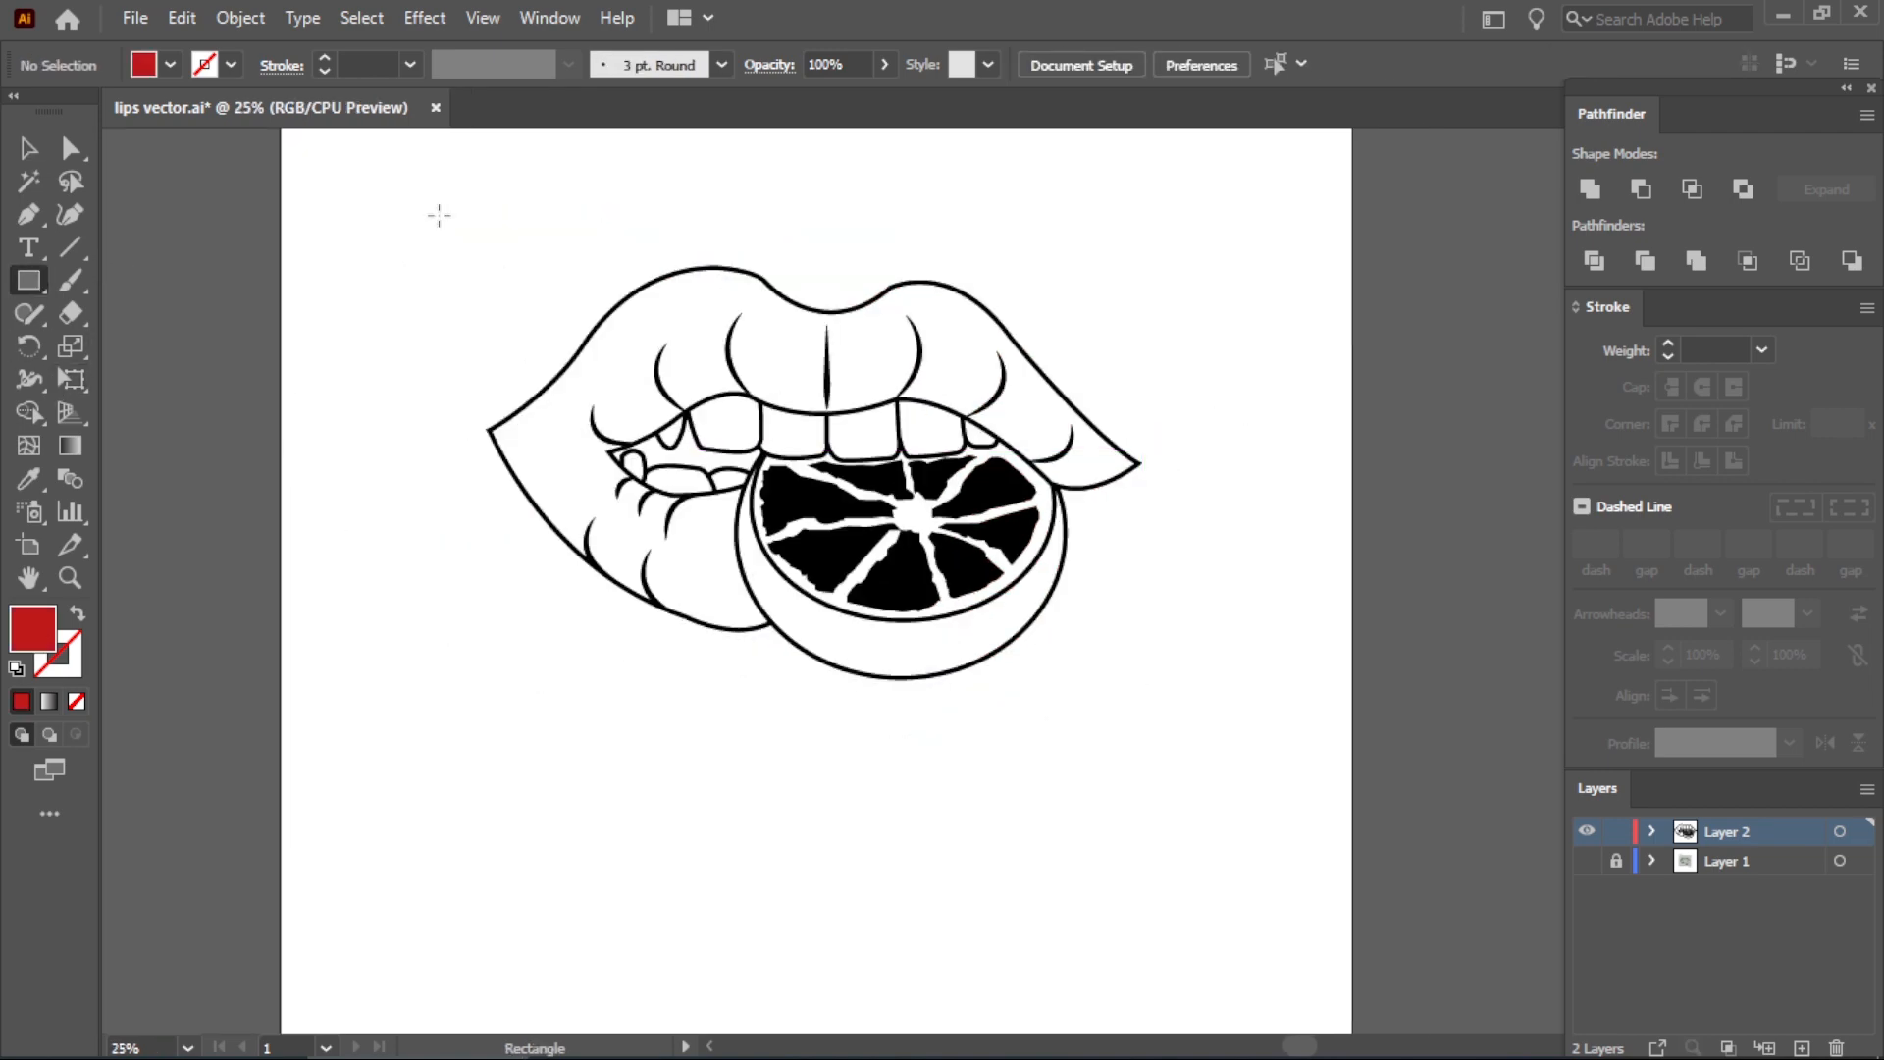
pyautogui.moveTo(435, 214); pyautogui.dragTo(1247, 755)
# Try to send the rectangle to the back, and set its fill to the brighter red d31e1e.
pyautogui.click(29, 152)
pyautogui.rightClick(660, 322)
pyautogui.moveTo(706, 824)
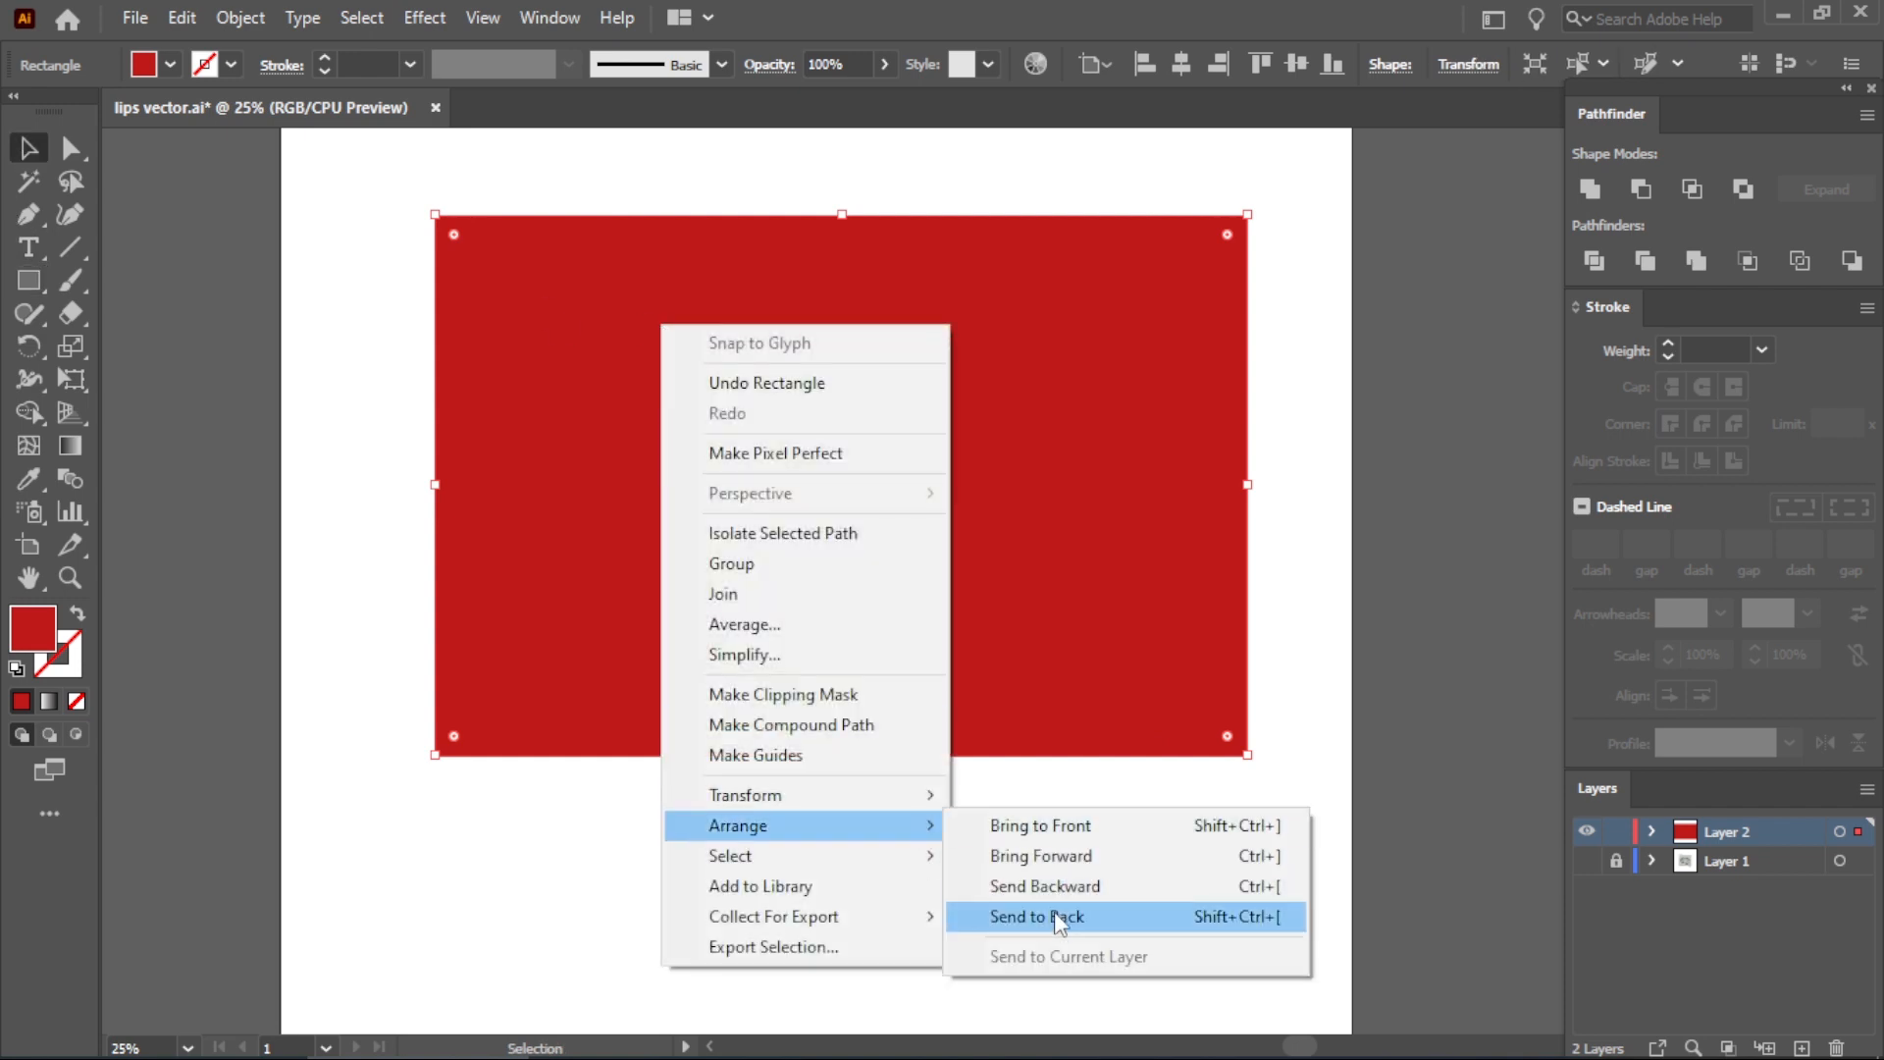
pyautogui.click(1119, 913)
pyautogui.doubleClick(35, 630)
pyautogui.click(455, 433)
pyautogui.click(804, 388)
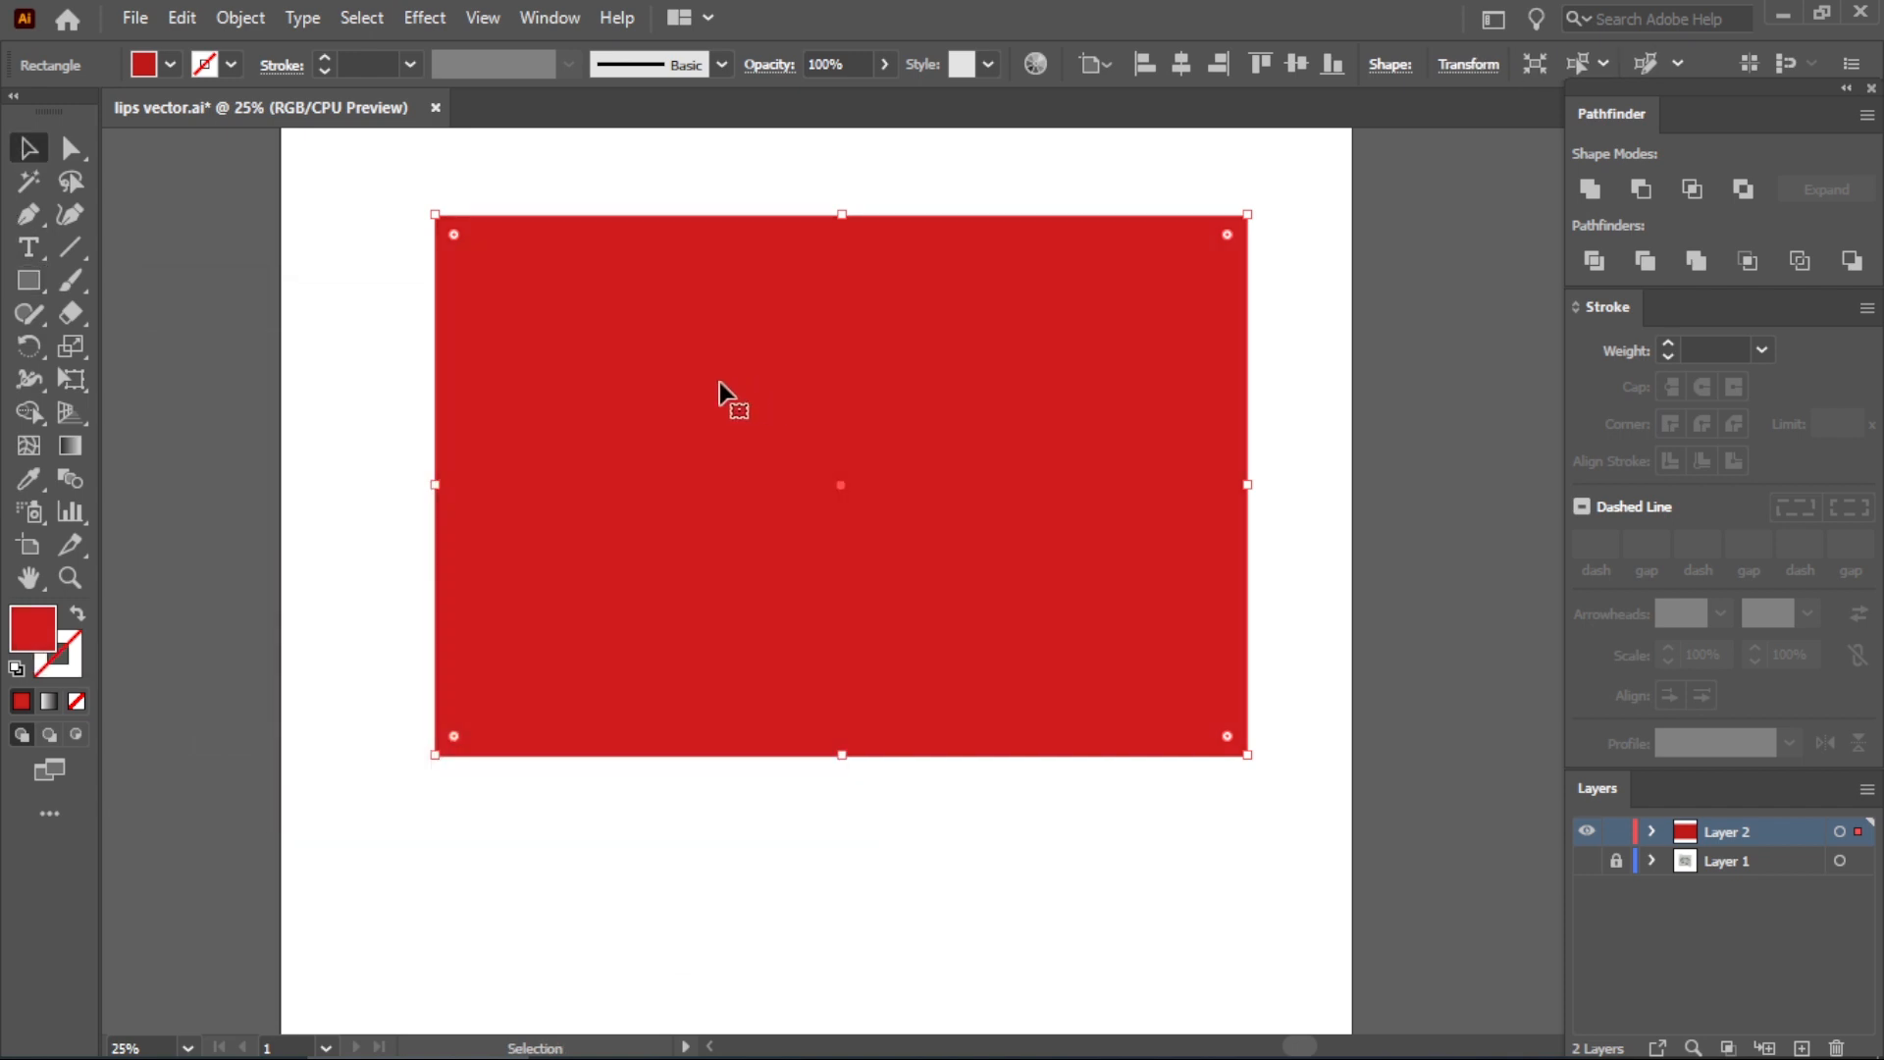
# Send the red rectangle to the back, behind the black line art.
pyautogui.click(296, 261)
pyautogui.rightClick(773, 383)
pyautogui.click(674, 471)
pyautogui.rightClick(674, 479)
pyautogui.click(1079, 916)
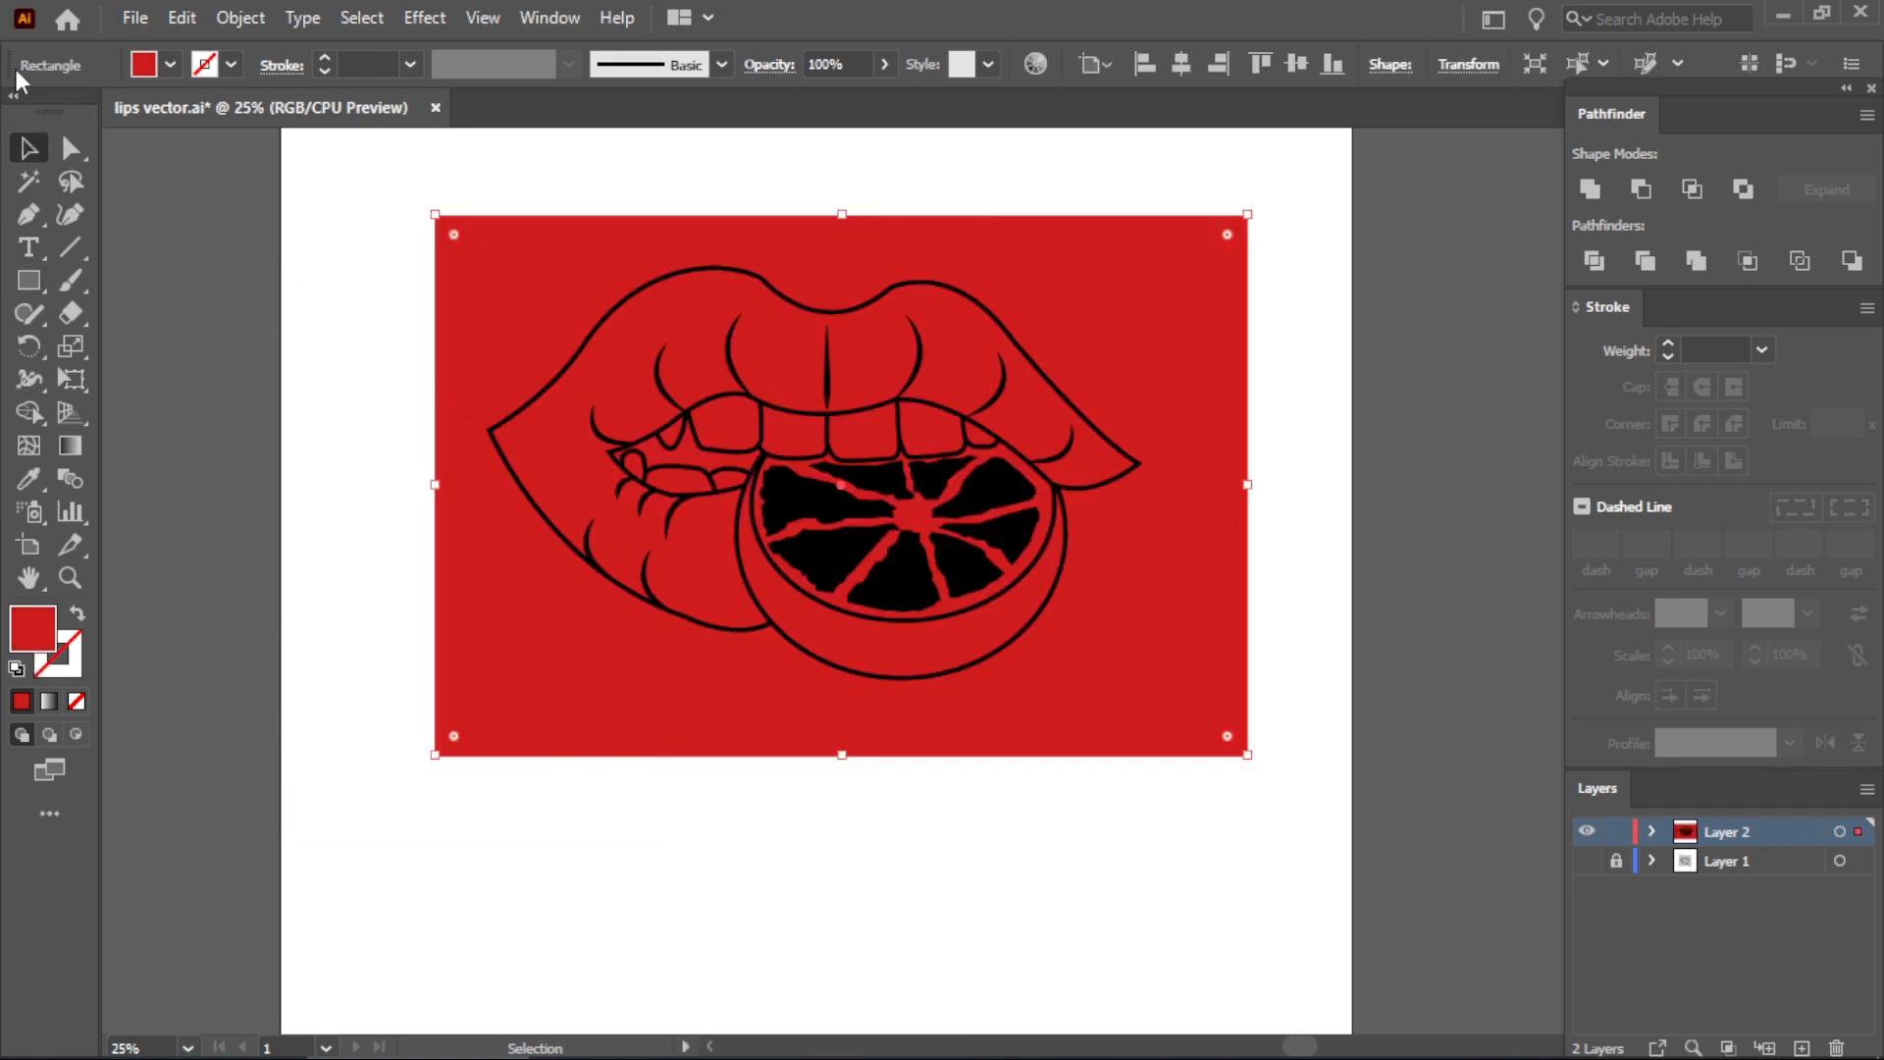
# Split the red rectangle along the black line art with Pathfinder Divide.
pyautogui.scroll(1, 1083, 433)
pyautogui.click(1593, 260)
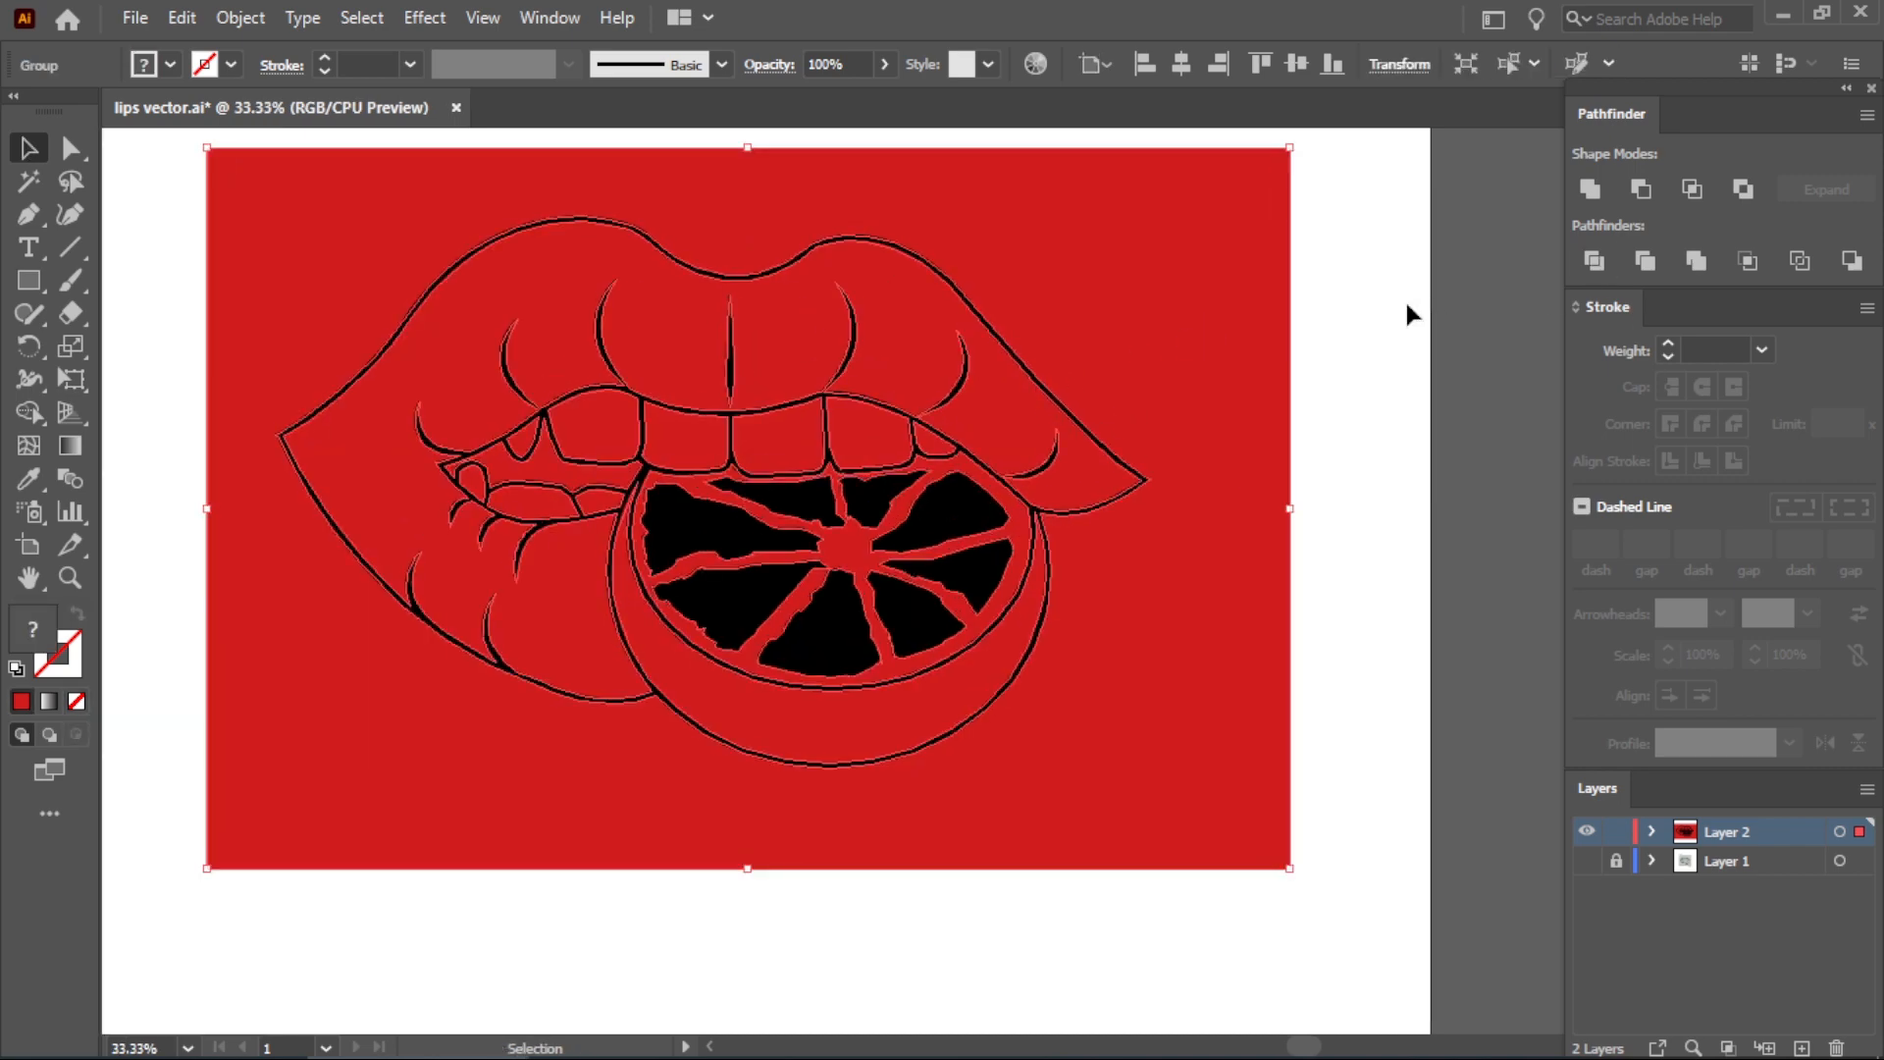
pyautogui.rightClick(1070, 303)
pyautogui.moveTo(1225, 638)
pyautogui.click(1472, 734)
# Ungroup the divided pieces and delete the red background outside the lips and lemon.
pyautogui.rightClick(1217, 296)
pyautogui.click(1335, 527)
pyautogui.click(1407, 447)
pyautogui.click(1244, 425)
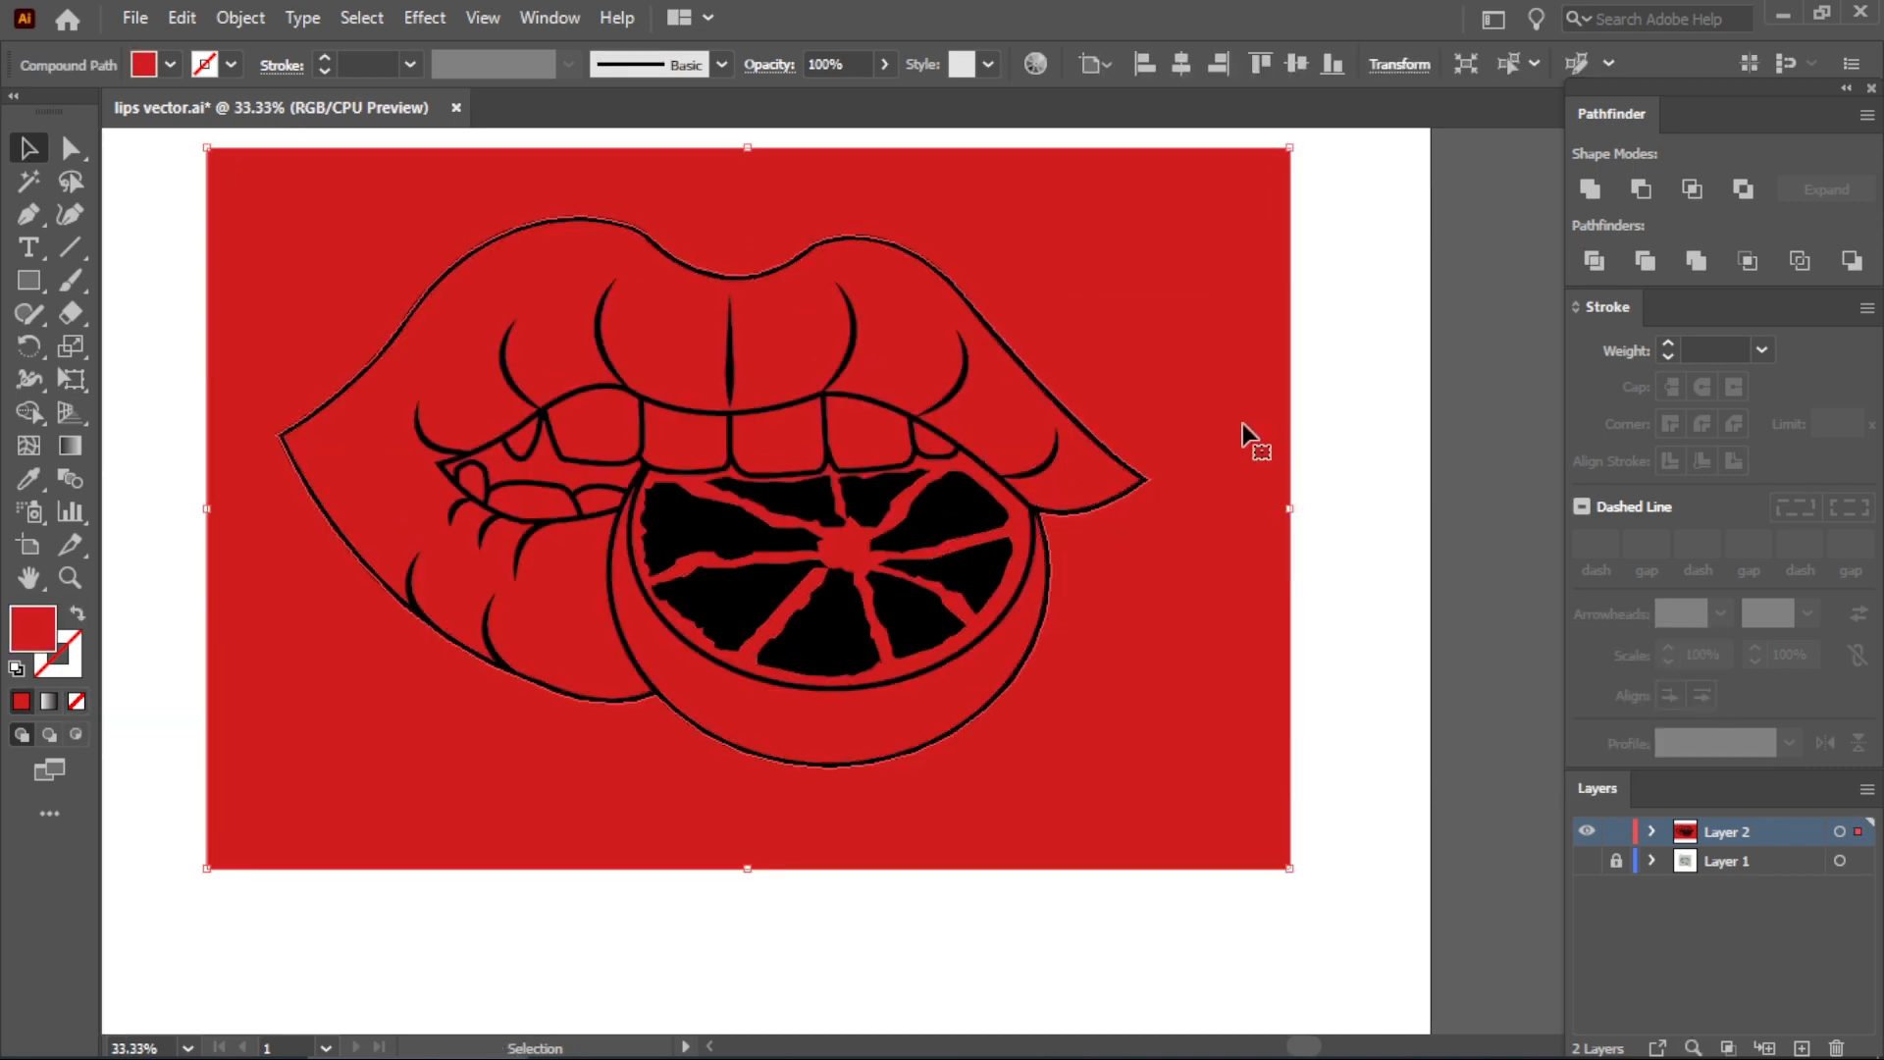
pyautogui.press('Delete')
# Fill all eight black lemon segments with orange, e59e2c.
pyautogui.scroll(1, 510, 463)
pyautogui.click(992, 722)
pyautogui.keyDown('shift'); pyautogui.click(1142, 675); pyautogui.keyUp('shift')
pyautogui.keyDown('shift'); pyautogui.click(1190, 628); pyautogui.keyUp('shift')
pyautogui.keyDown('shift'); pyautogui.click(1164, 560); pyautogui.keyUp('shift')
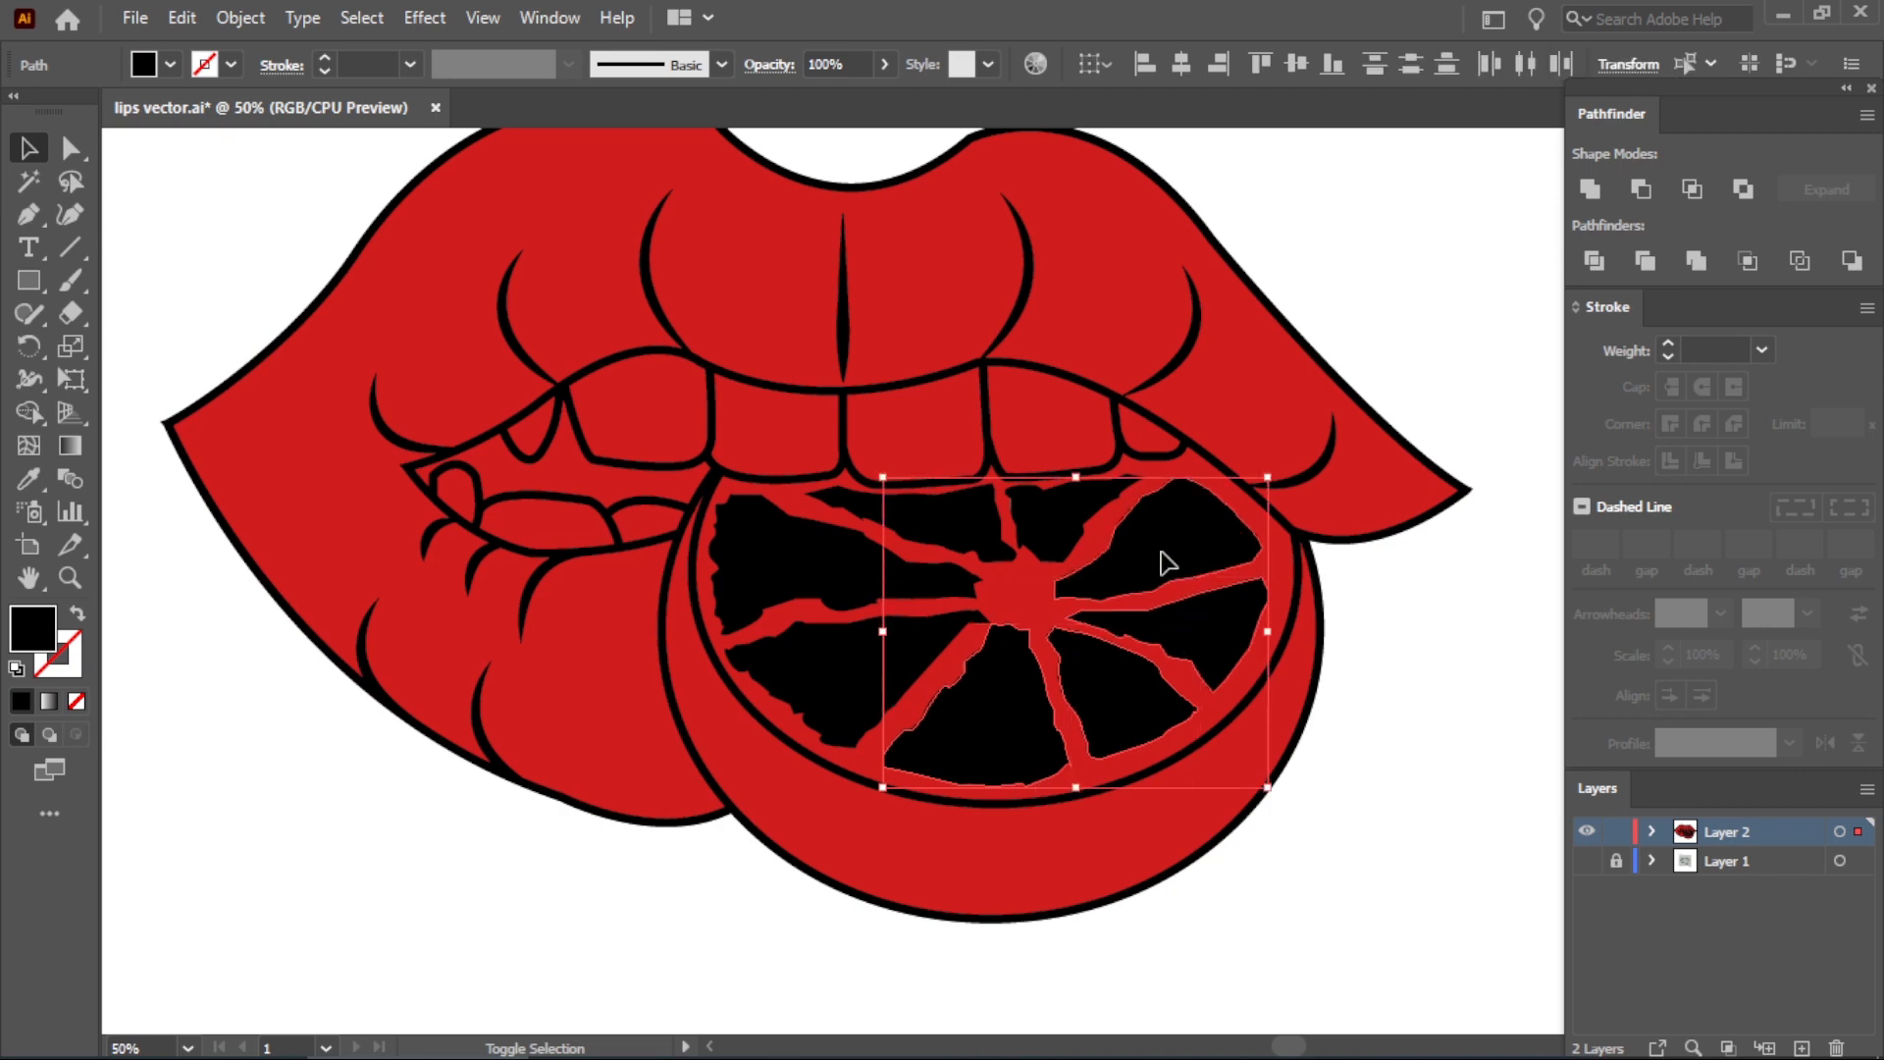
pyautogui.keyDown('shift'); pyautogui.click(1065, 520); pyautogui.keyUp('shift')
pyautogui.keyDown('shift'); pyautogui.click(970, 523); pyautogui.keyUp('shift')
pyautogui.keyDown('shift'); pyautogui.click(905, 579); pyautogui.keyUp('shift')
pyautogui.keyDown('shift'); pyautogui.click(888, 655); pyautogui.keyUp('shift')
pyautogui.doubleClick(40, 621)
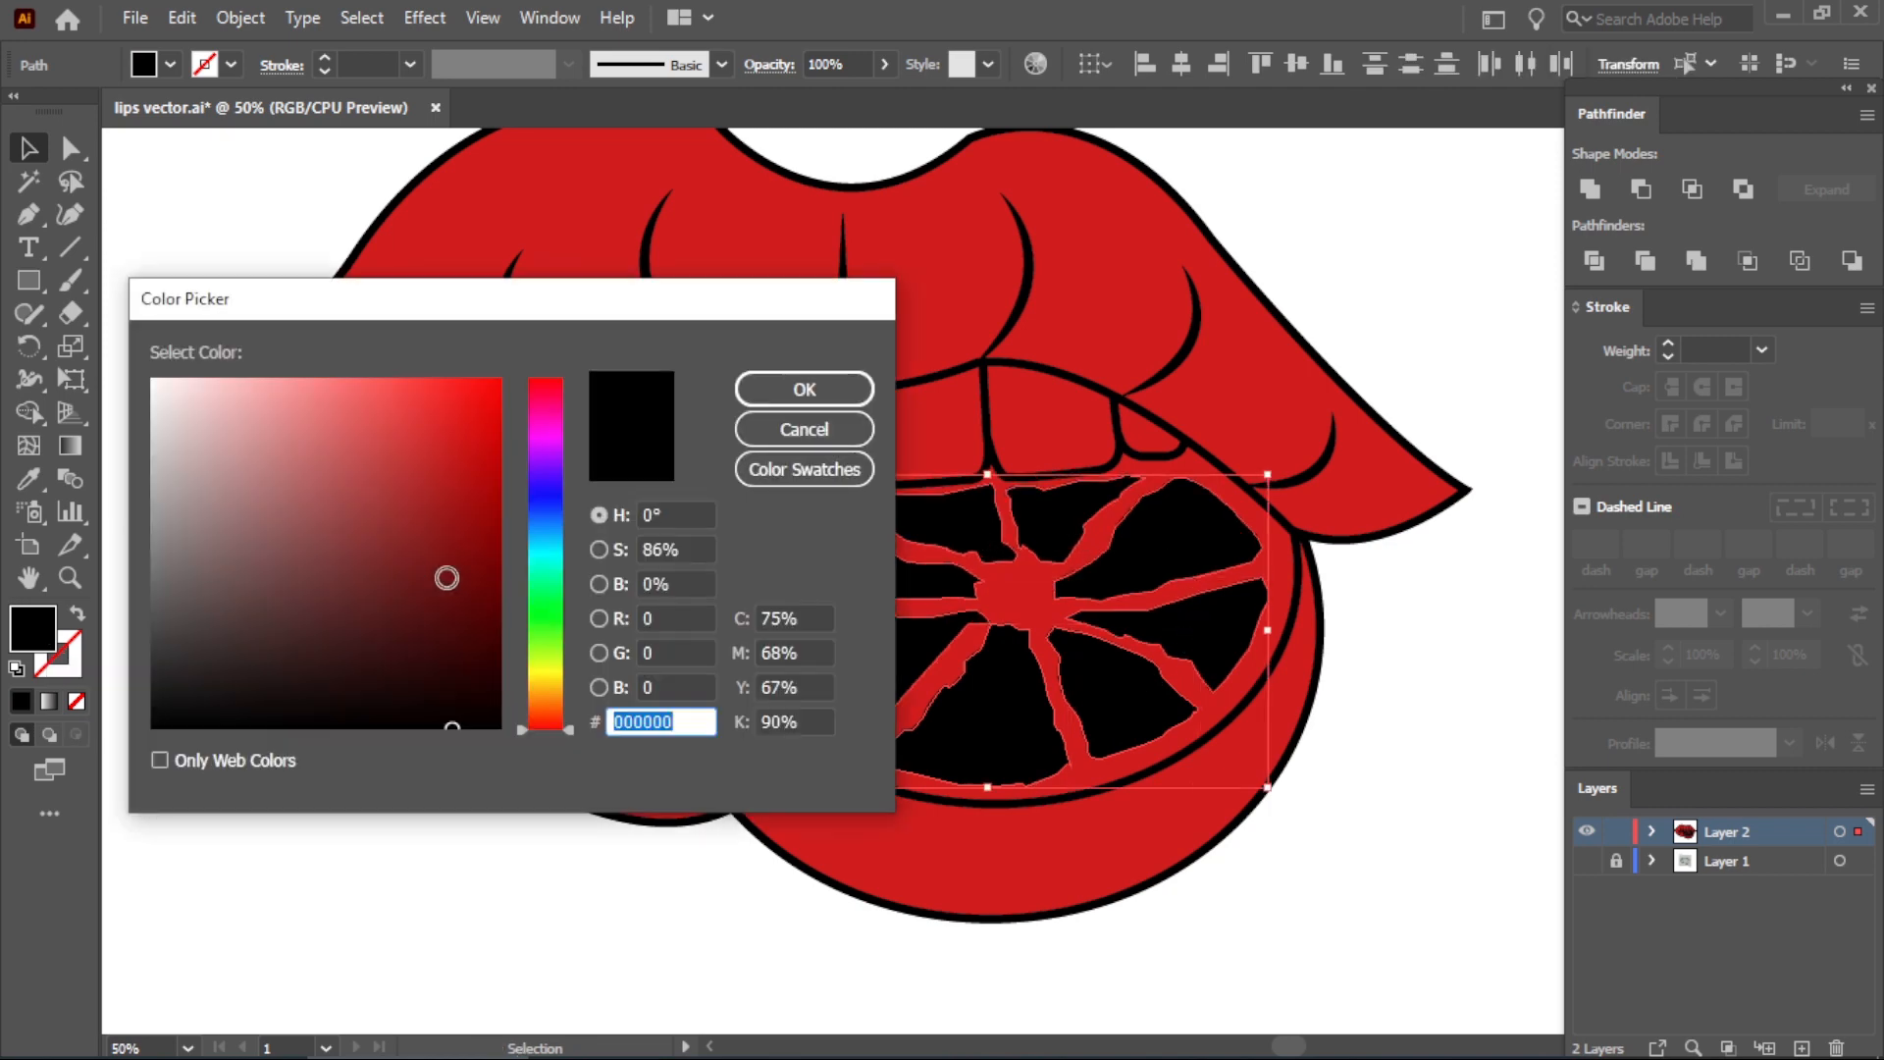
pyautogui.click(551, 699)
pyautogui.click(432, 412)
pyautogui.click(799, 387)
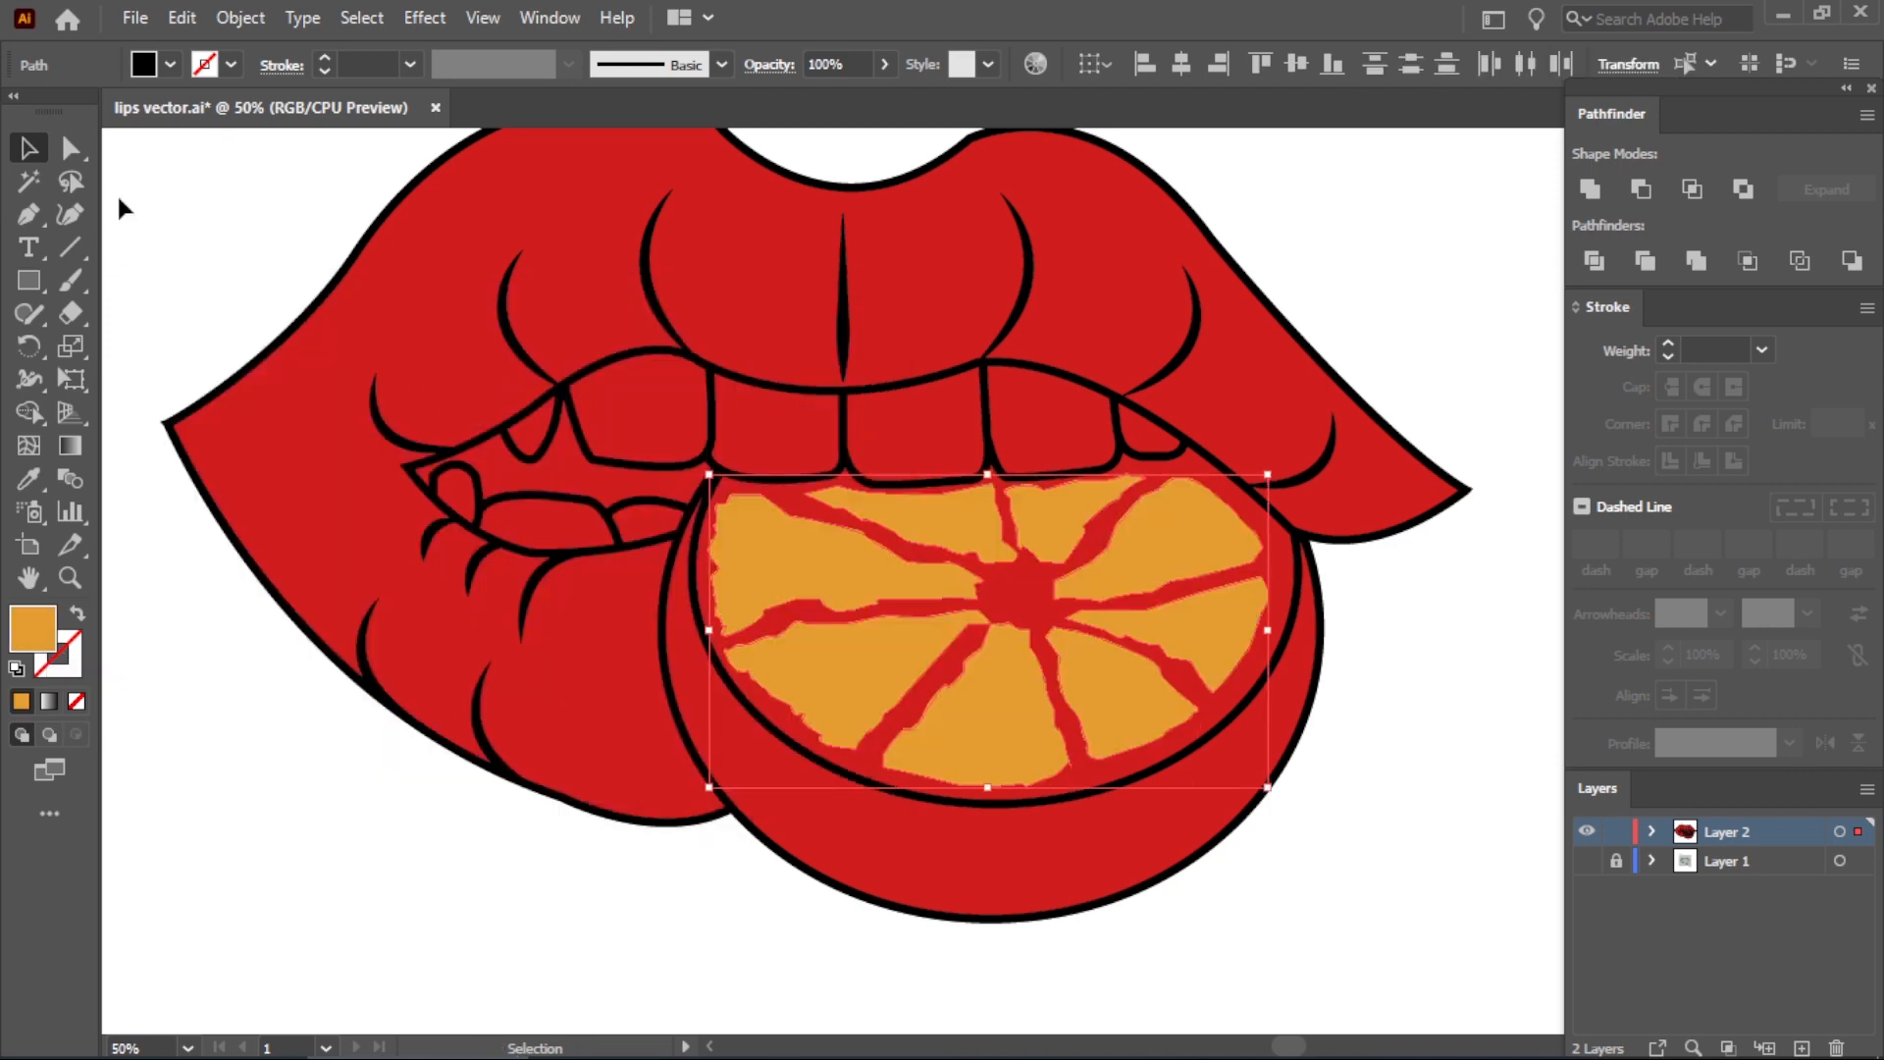
# Recolor the red membrane between the lemon segments with a paler tint of their sampled orange.
pyautogui.click(1022, 541)
pyautogui.doubleClick(35, 626)
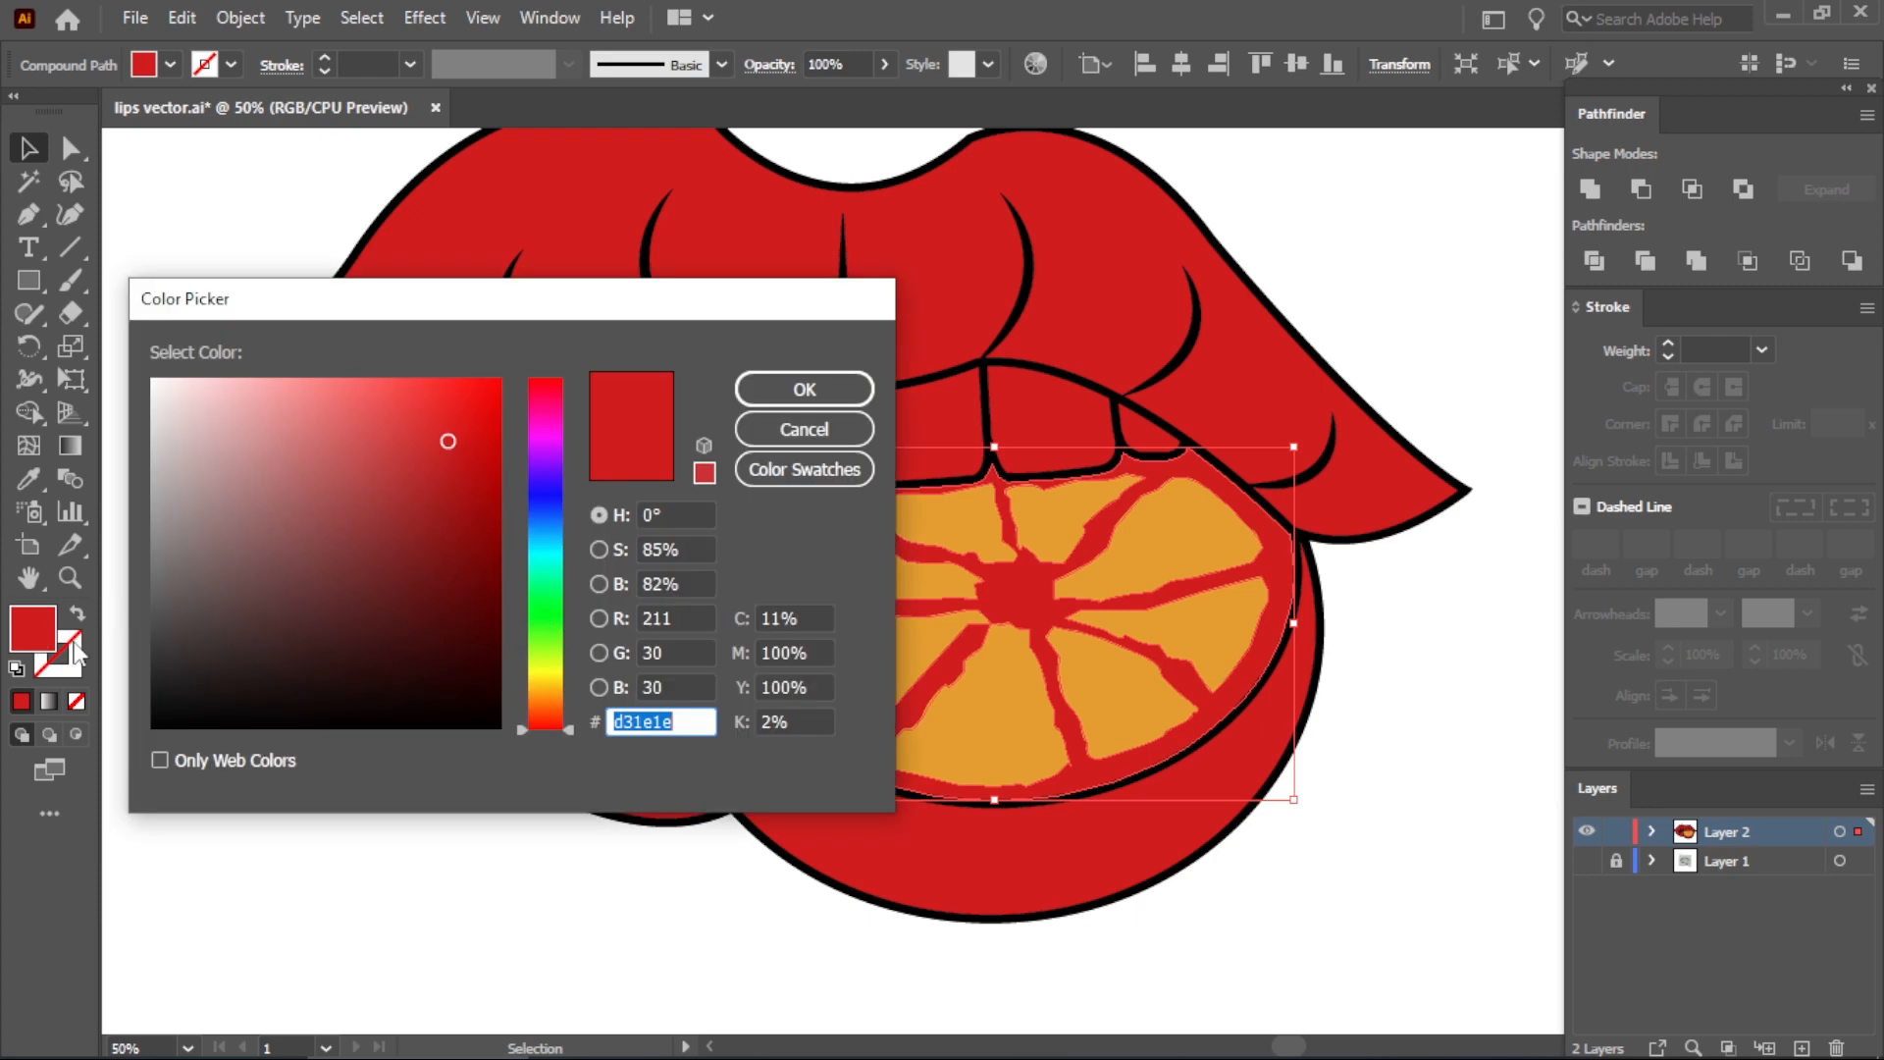
pyautogui.click(775, 429)
pyautogui.click(30, 479)
pyautogui.click(1022, 699)
pyautogui.doubleClick(41, 620)
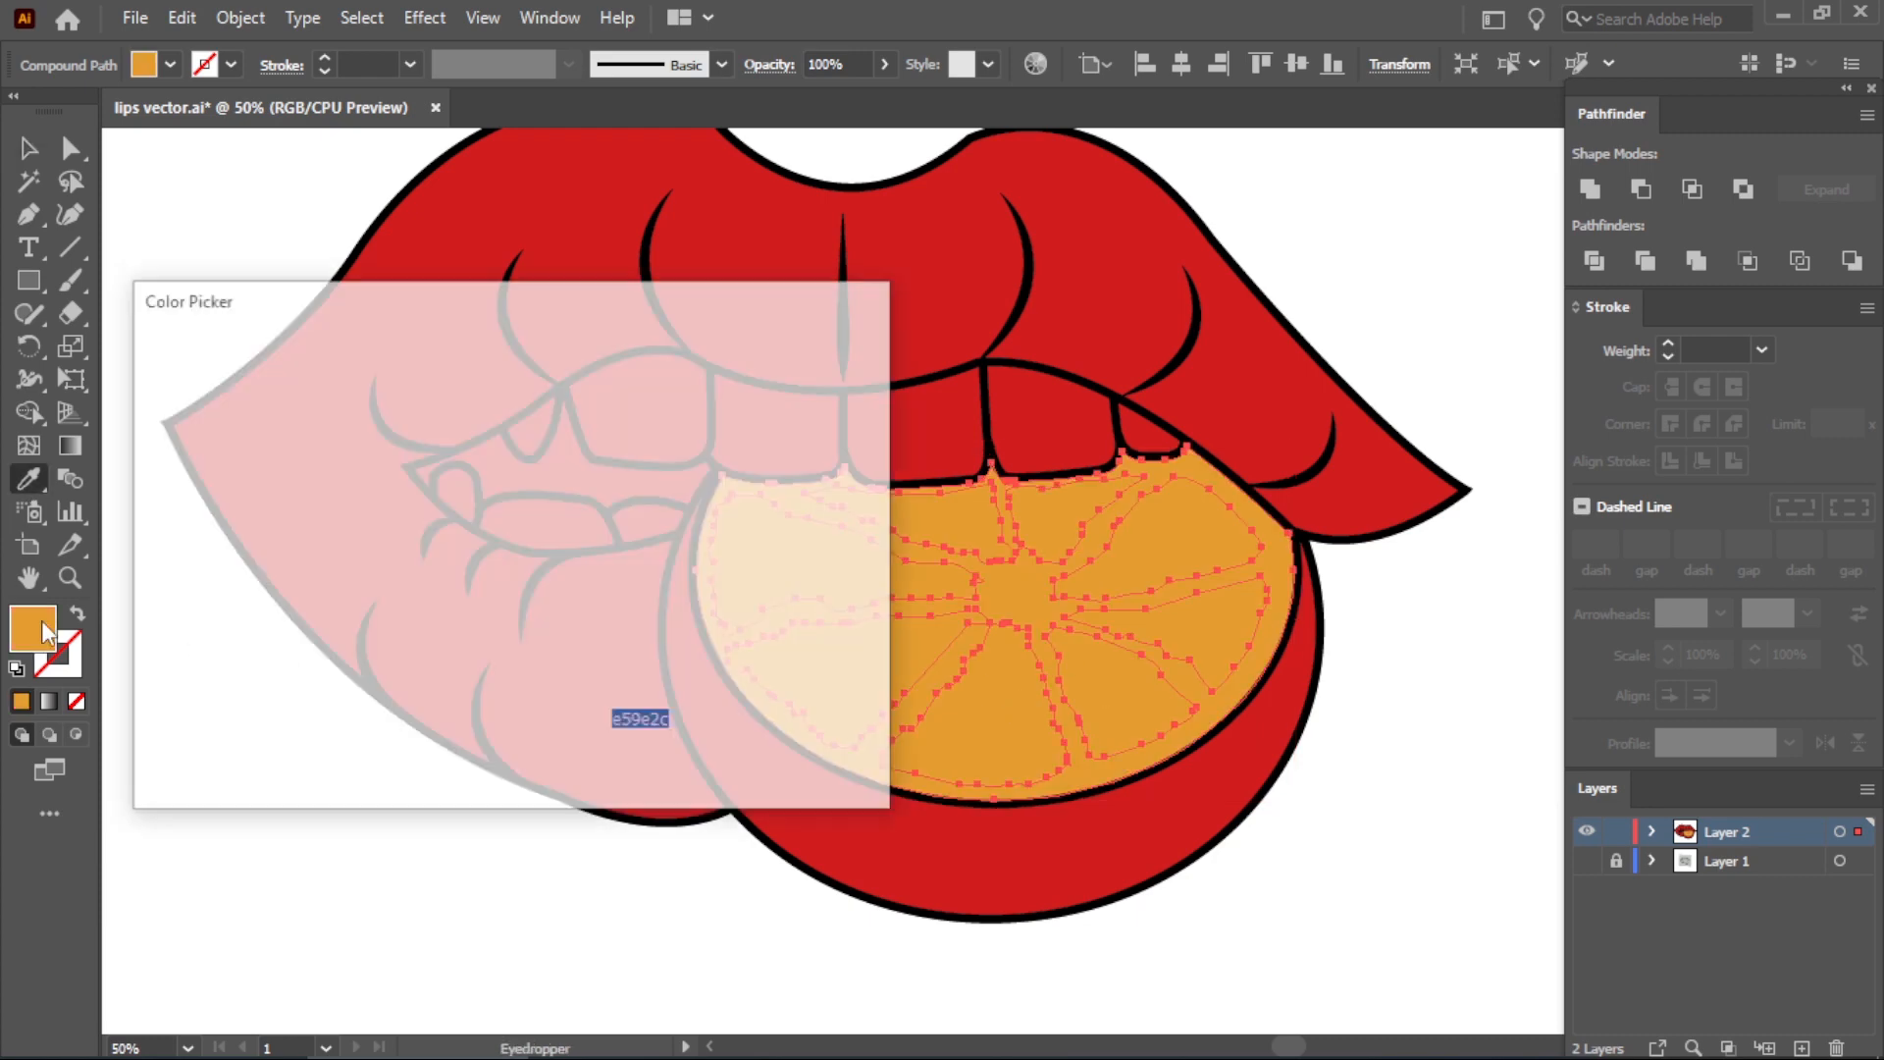
pyautogui.click(419, 403)
pyautogui.click(322, 403)
pyautogui.click(798, 393)
pyautogui.click(28, 150)
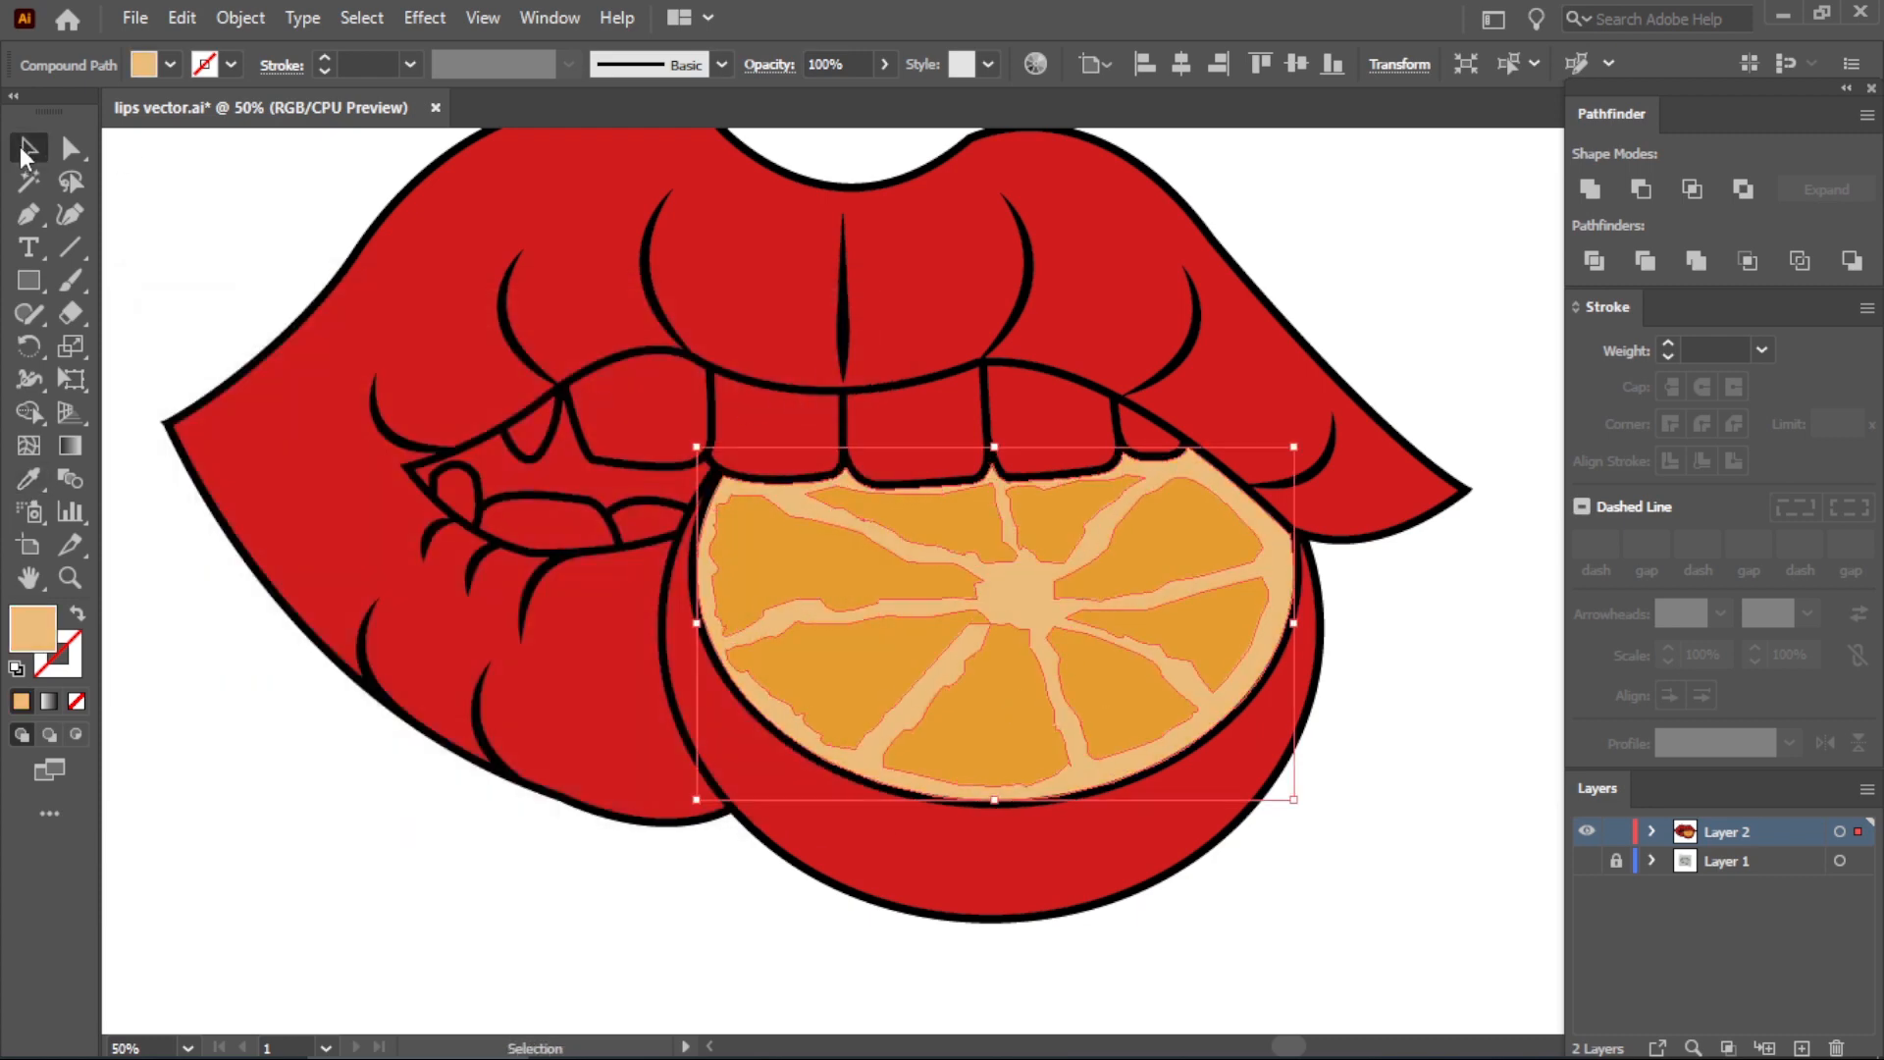
# Fill the lemon's outer rind with a deep reddish orange.
pyautogui.click(954, 868)
pyautogui.doubleClick(21, 625)
pyautogui.moveTo(546, 693); pyautogui.dragTo(569, 691)
pyautogui.click(454, 413)
pyautogui.click(799, 389)
pyautogui.doubleClick(34, 628)
pyautogui.moveTo(462, 418); pyautogui.dragTo(462, 453)
pyautogui.moveTo(570, 687); pyautogui.dragTo(569, 691)
pyautogui.moveTo(452, 413); pyautogui.dragTo(454, 409)
pyautogui.moveTo(569, 692); pyautogui.dragTo(569, 702)
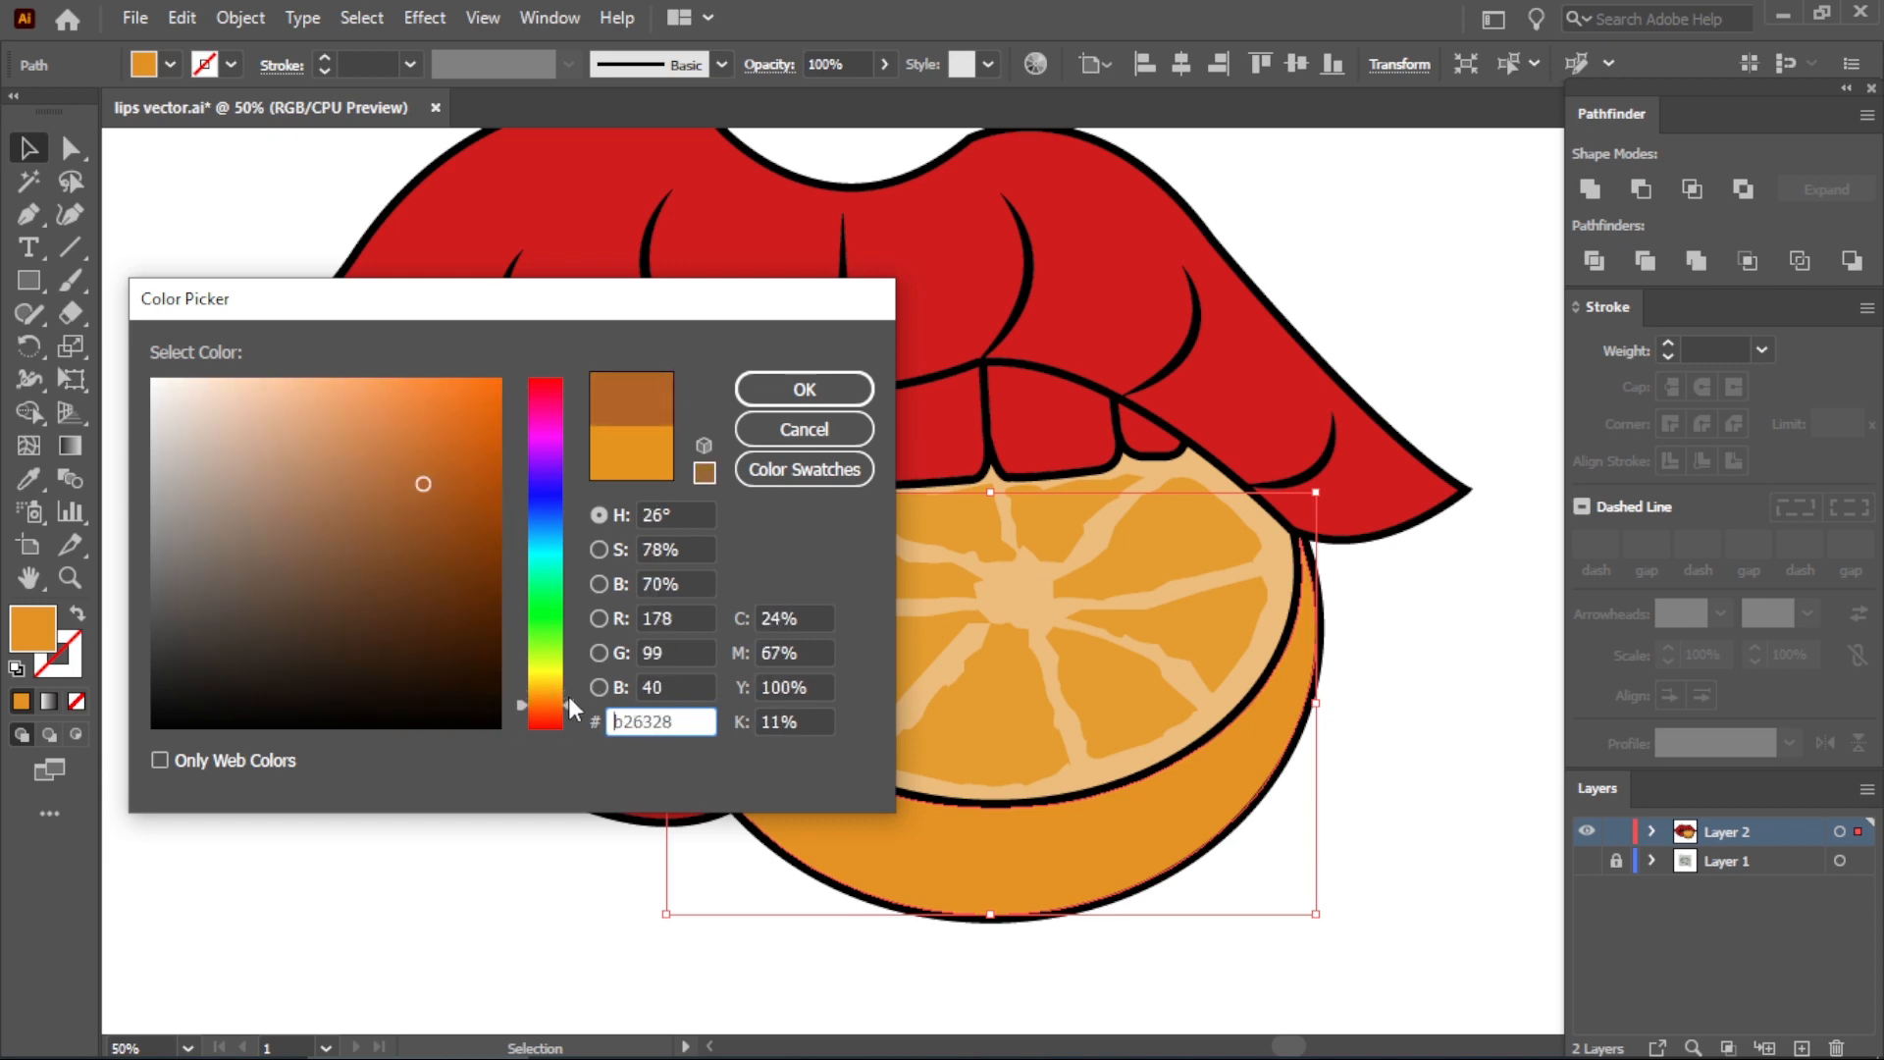
pyautogui.click(803, 389)
pyautogui.click(128, 179)
# Fill the upper teeth with a very light off-white grey.
pyautogui.click(633, 422)
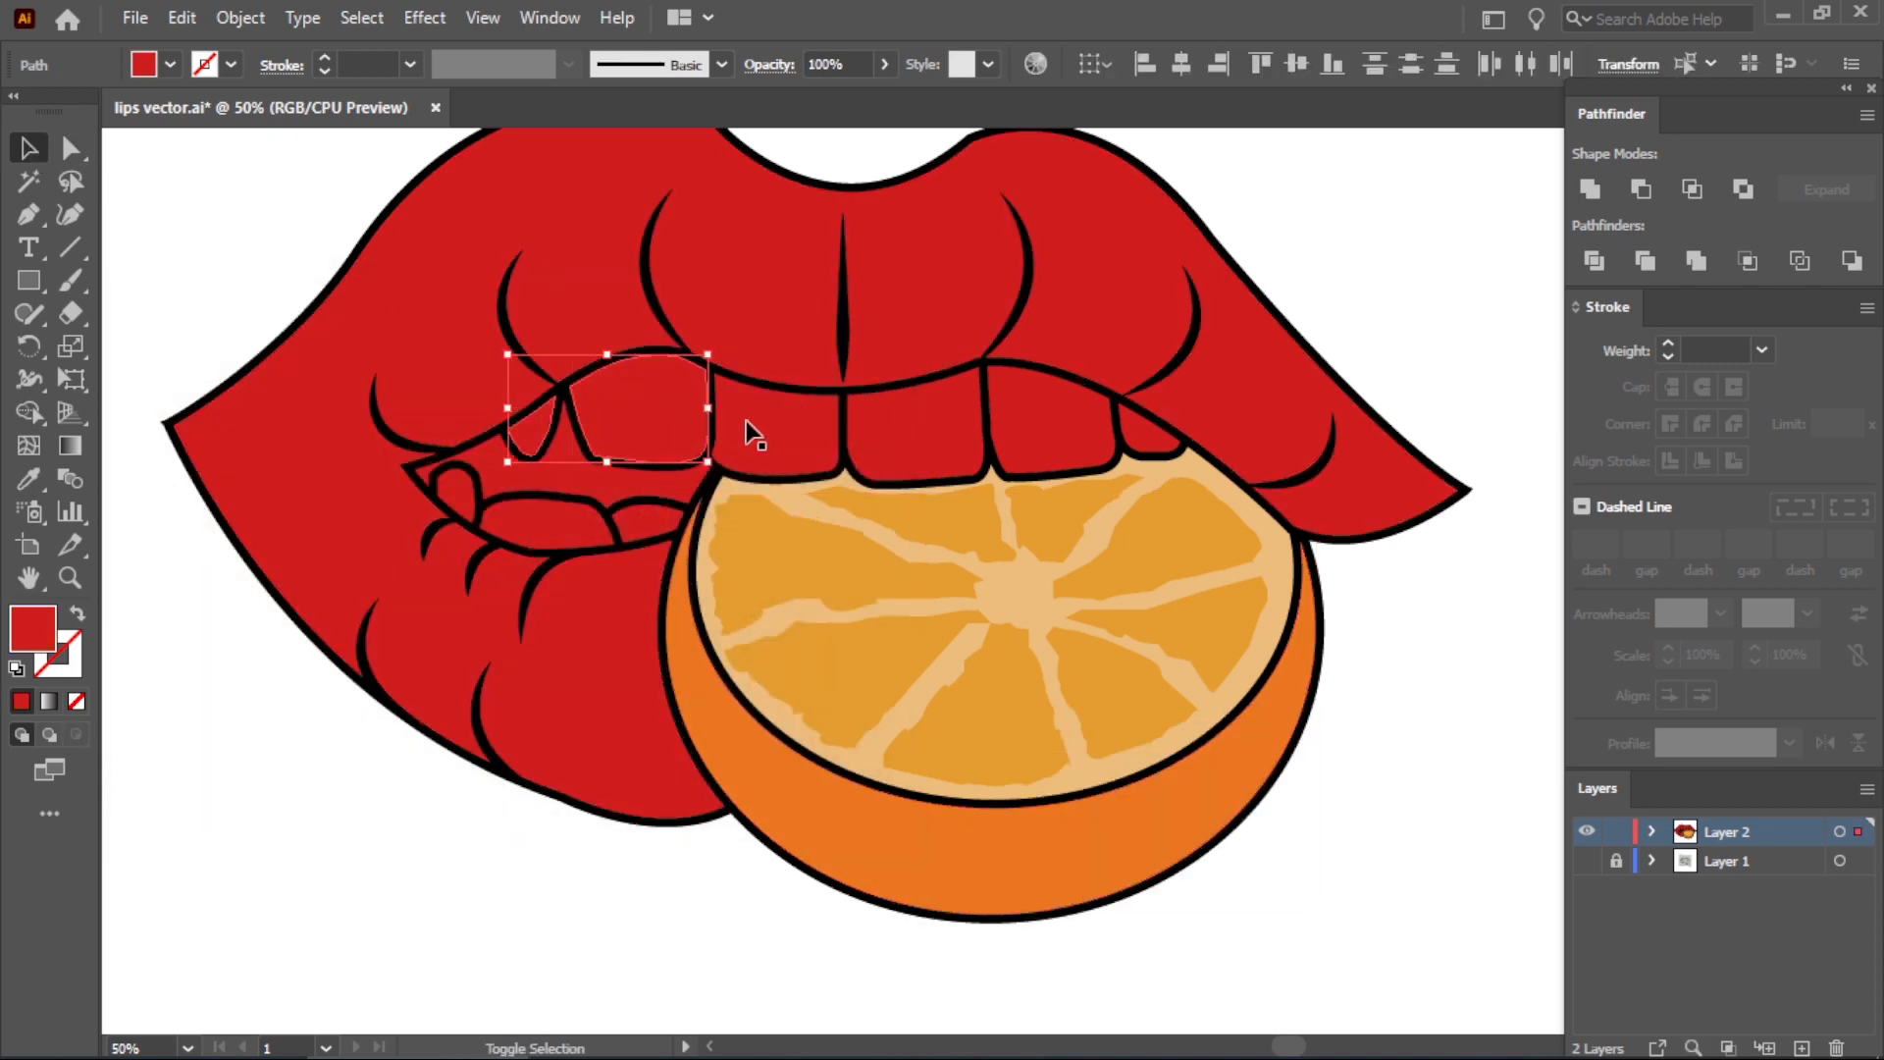
pyautogui.keyDown('shift'); pyautogui.click(1060, 451); pyautogui.keyUp('shift')
pyautogui.doubleClick(44, 630)
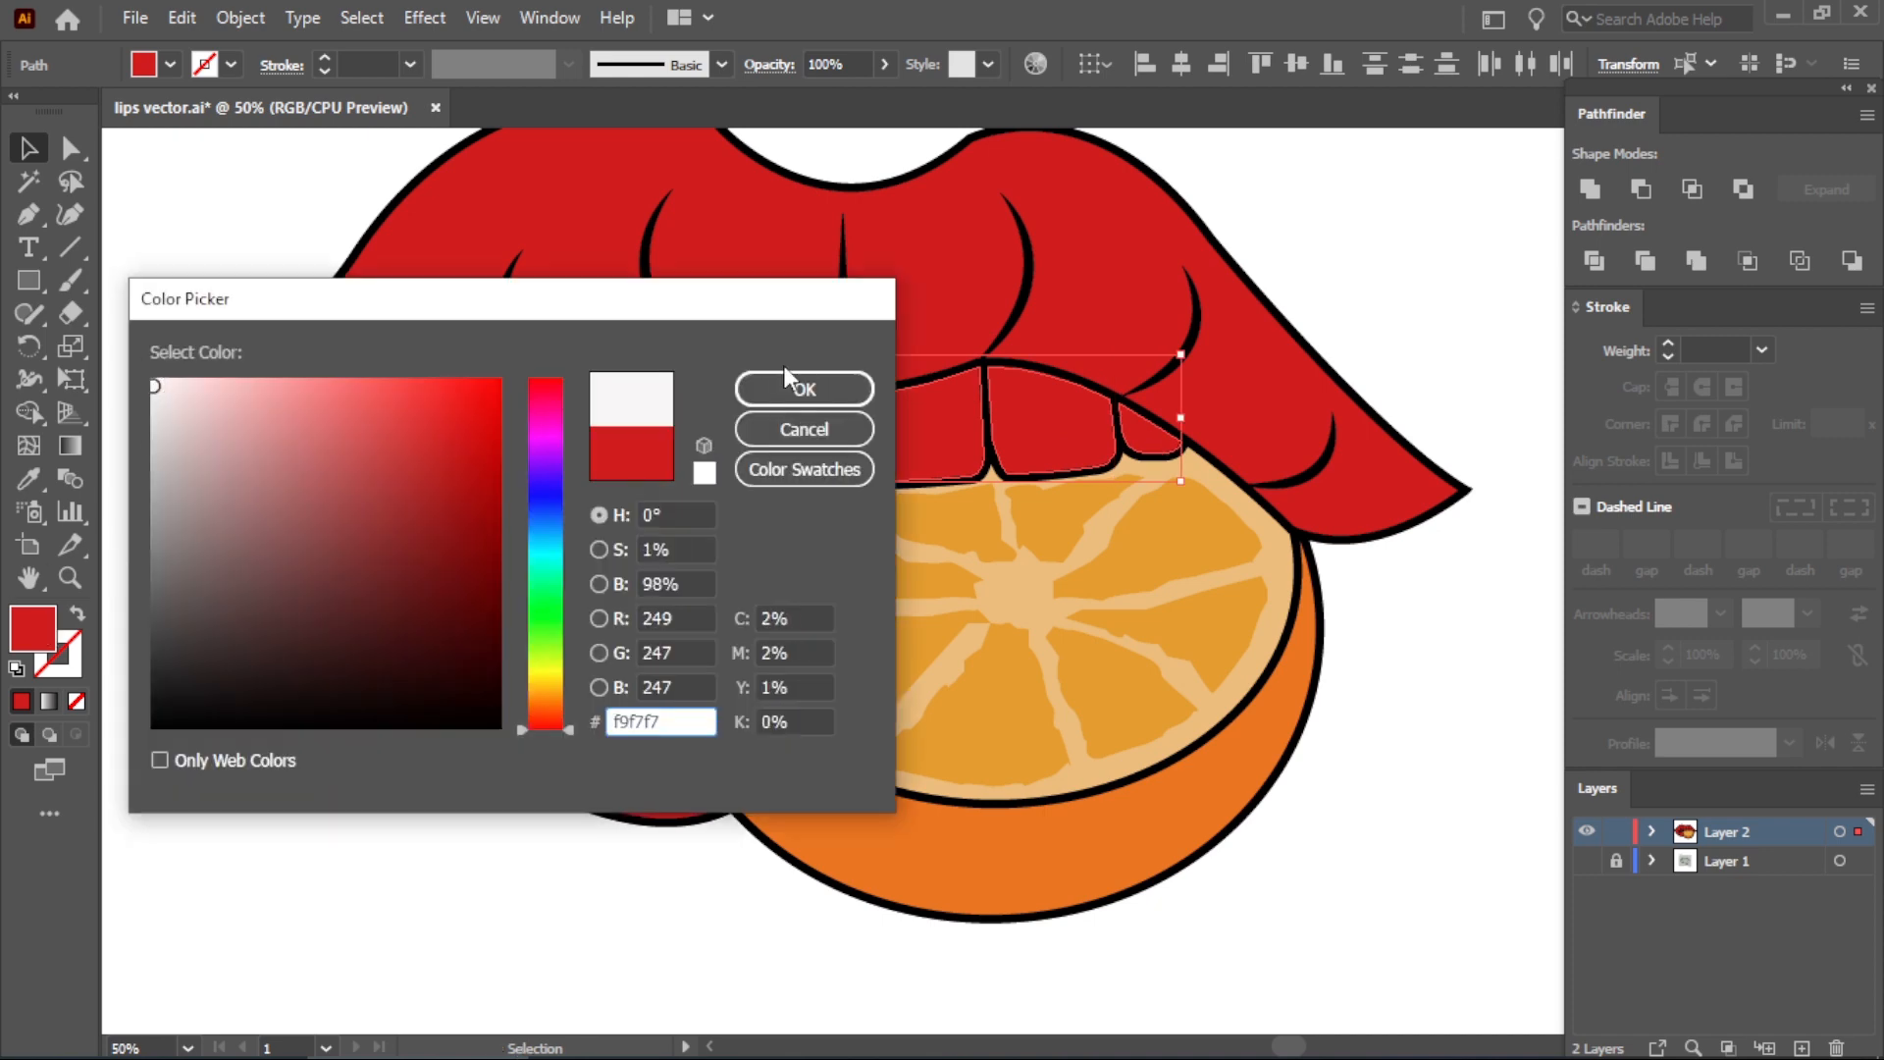
pyautogui.click(803, 389)
# Apply the upper teeth's off-white color to the three lower teeth with the Eyedropper.
pyautogui.click(497, 618)
pyautogui.click(535, 522)
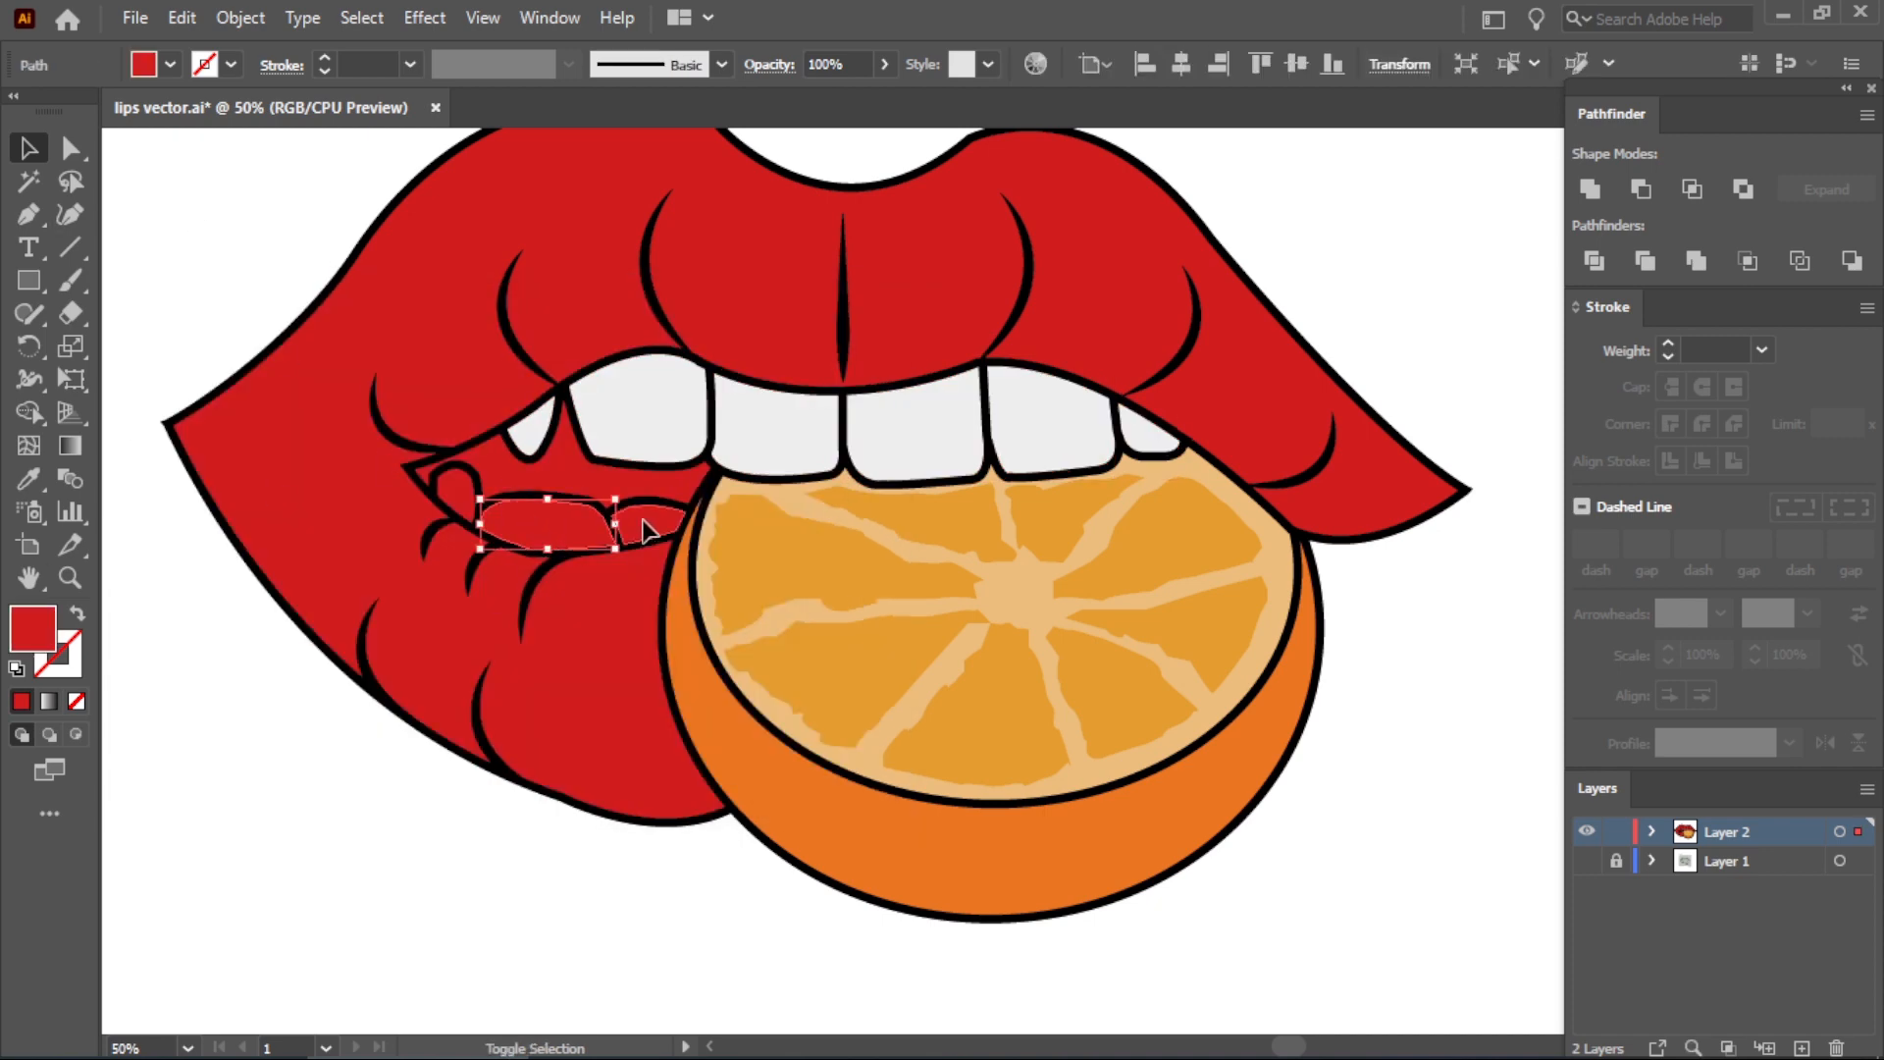
pyautogui.keyDown('shift'); pyautogui.click(642, 519); pyautogui.keyUp('shift')
pyautogui.keyDown('shift'); pyautogui.click(456, 491); pyautogui.keyUp('shift')
pyautogui.click(31, 479)
pyautogui.click(581, 417)
pyautogui.click(29, 149)
pyautogui.click(221, 231)
# With the Pen tool, trace the upper lip highlight's curved inner edge from the left mouth corner to the right one.
pyautogui.press('alt')
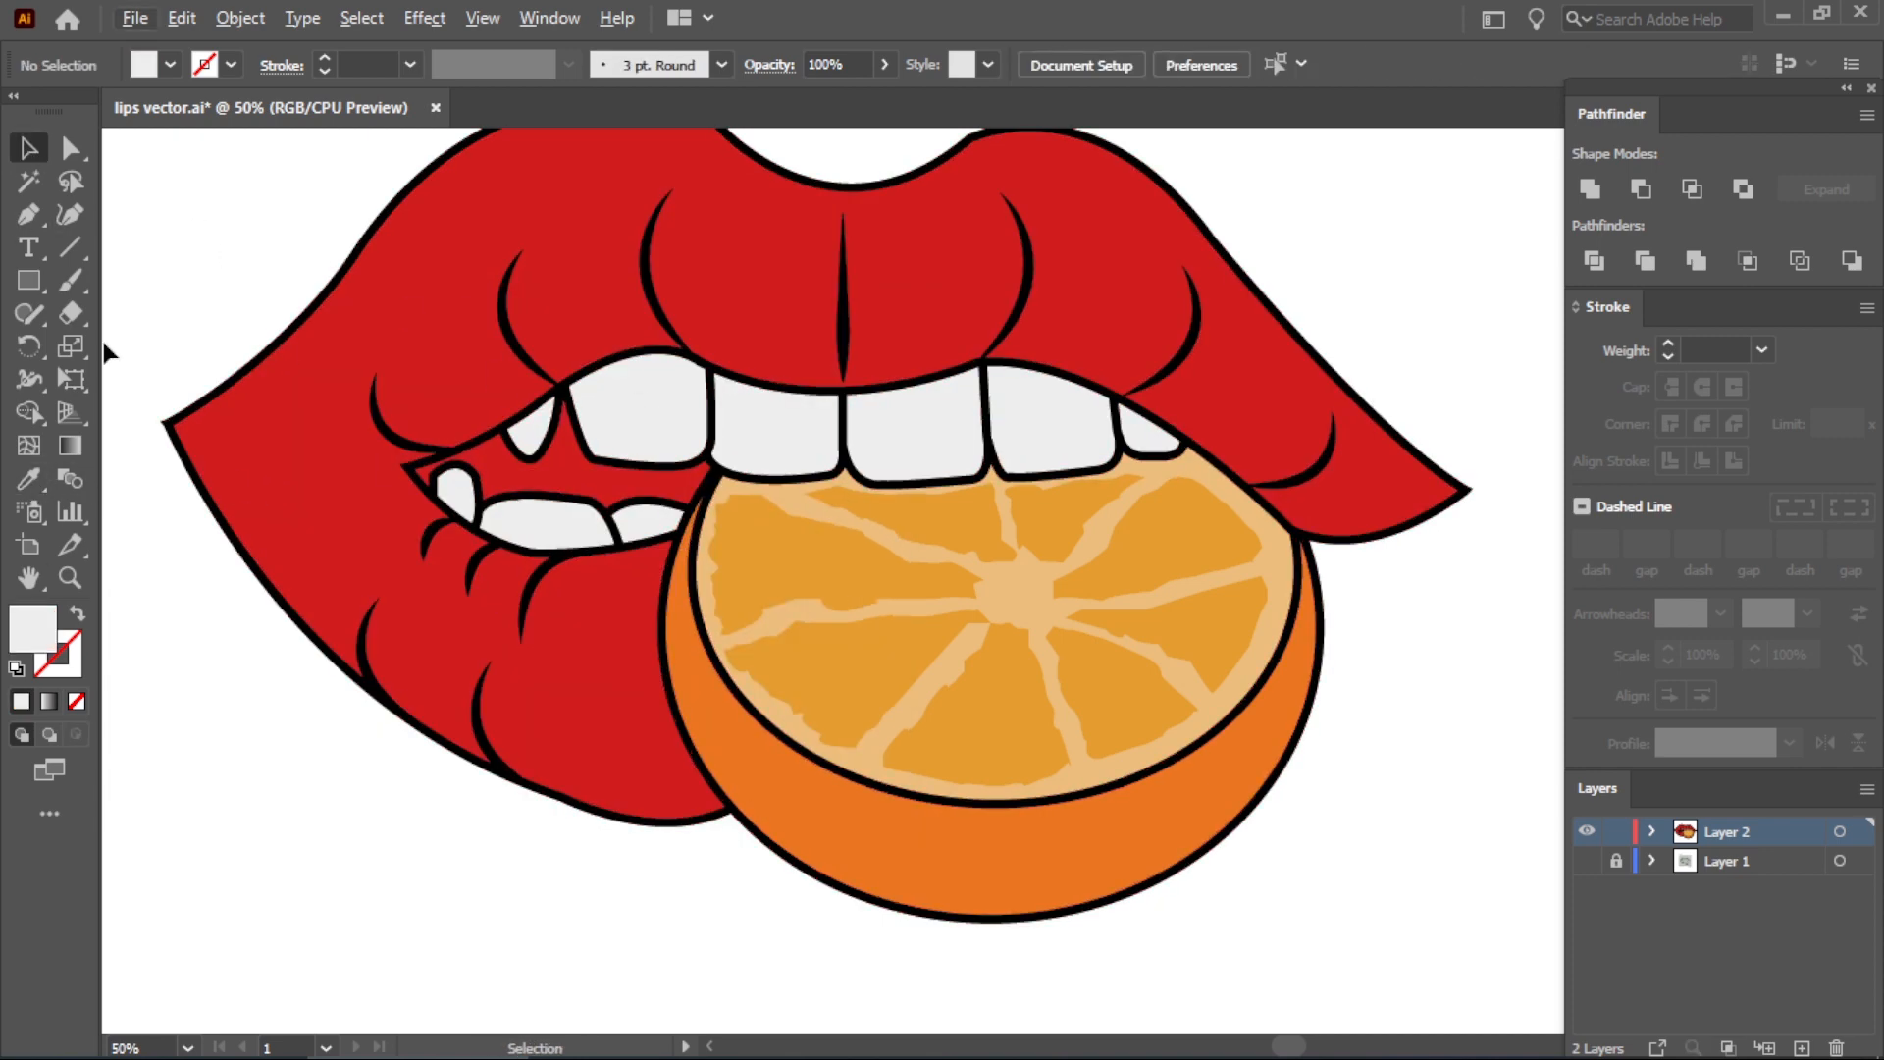
pyautogui.click(29, 214)
pyautogui.click(165, 423)
pyautogui.scroll(-1, 219, 408)
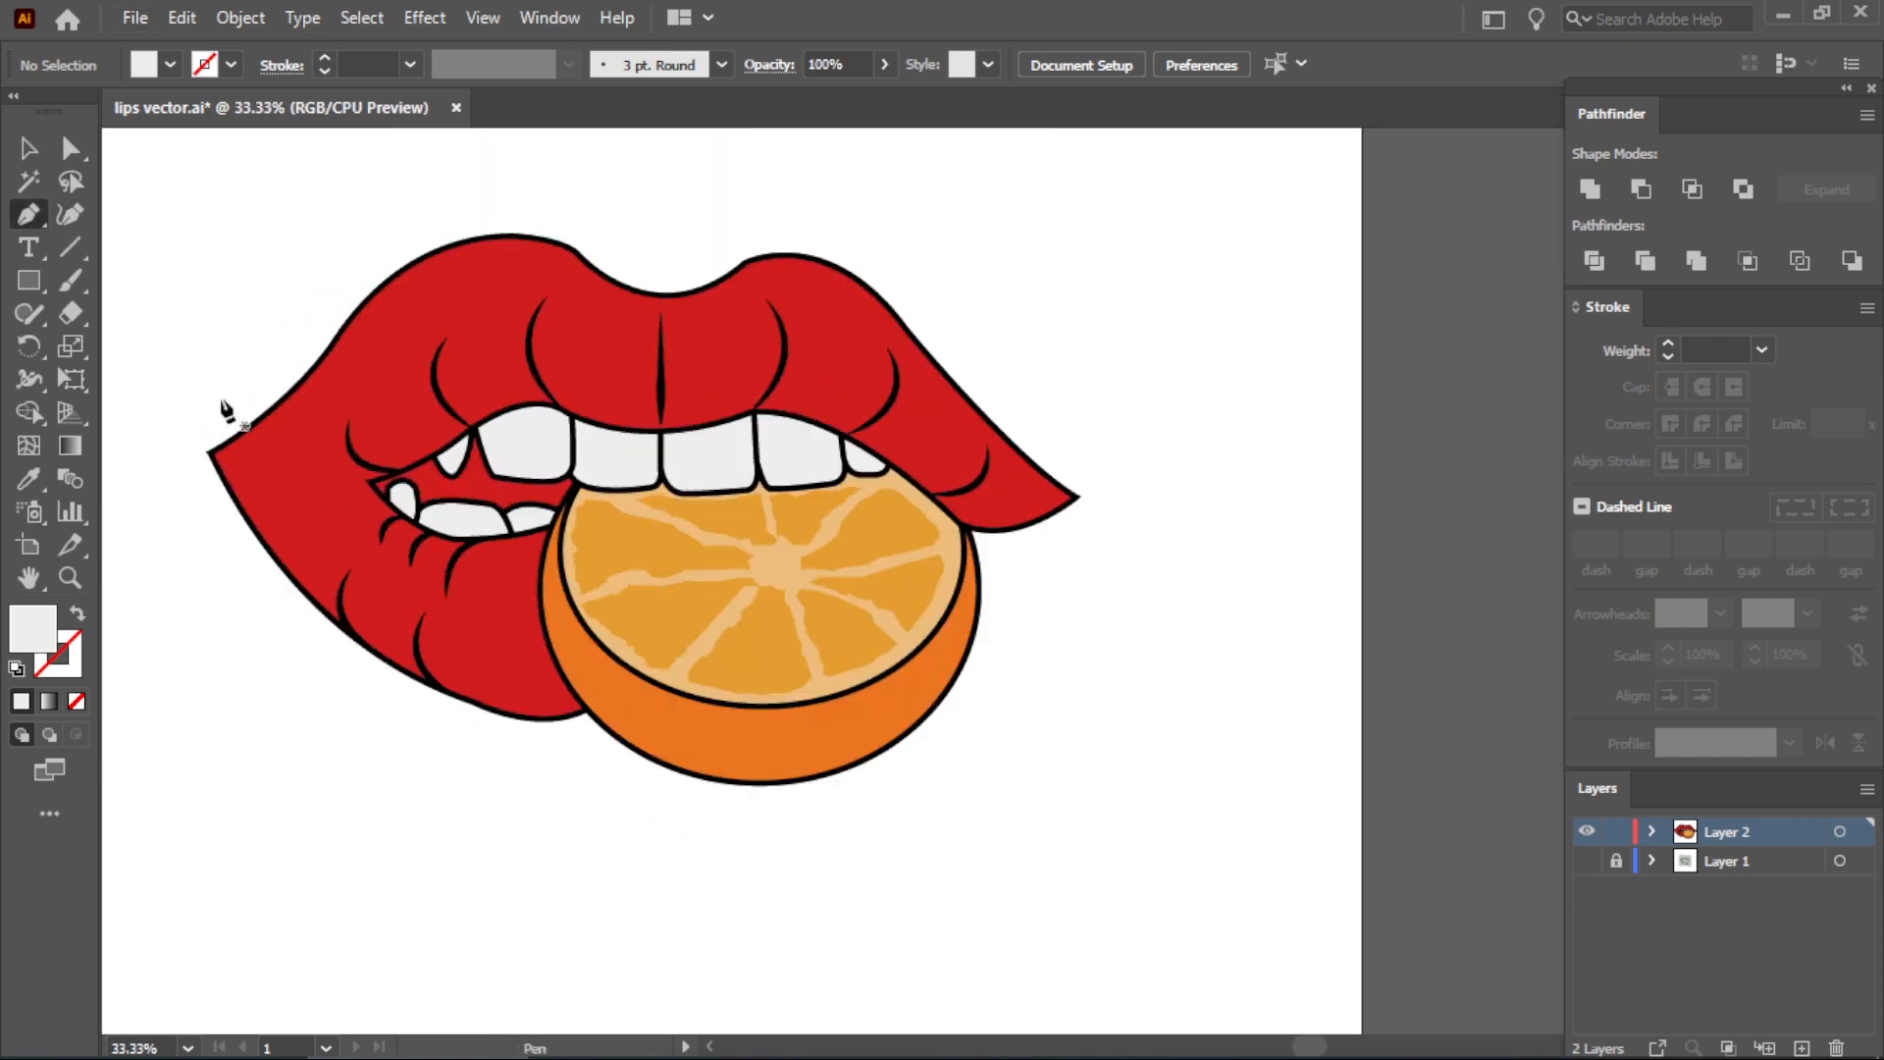
pyautogui.moveTo(364, 345); pyautogui.dragTo(410, 262)
pyautogui.click(364, 345)
pyautogui.moveTo(640, 387); pyautogui.dragTo(665, 369)
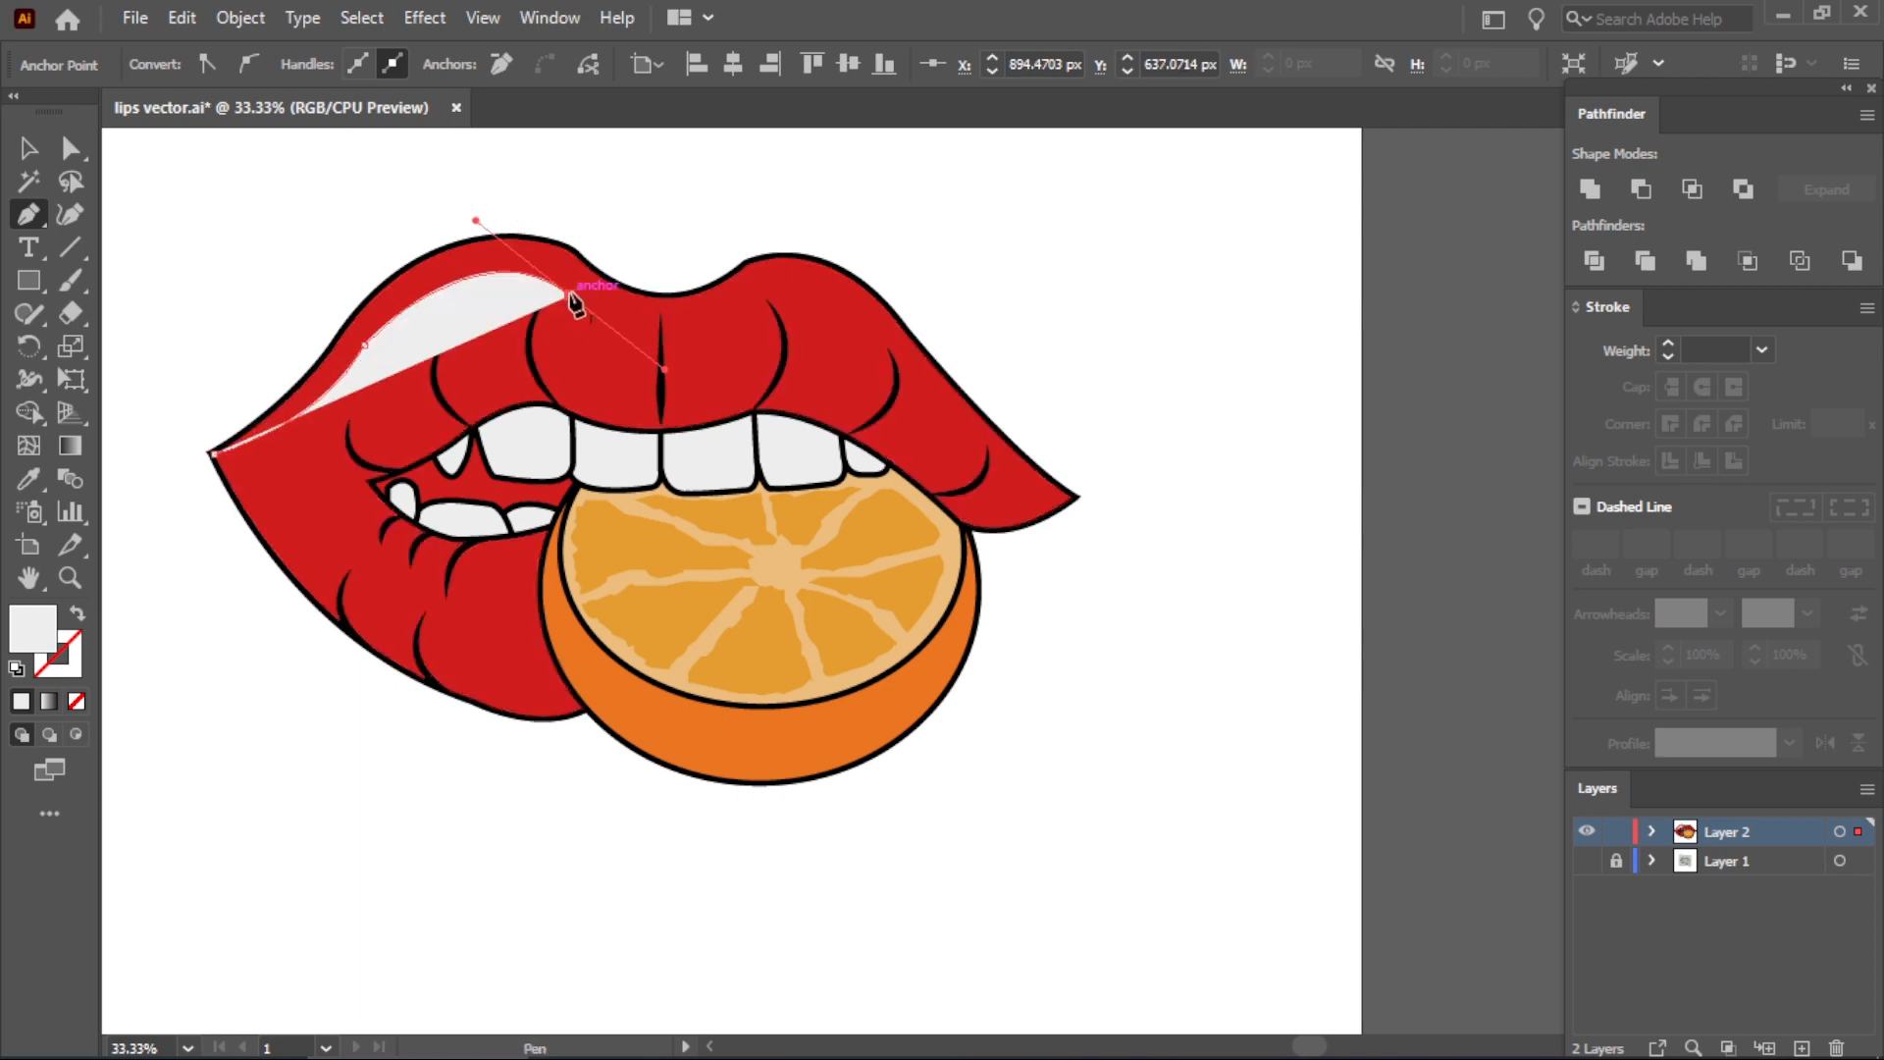
pyautogui.scroll(2, 776, 324)
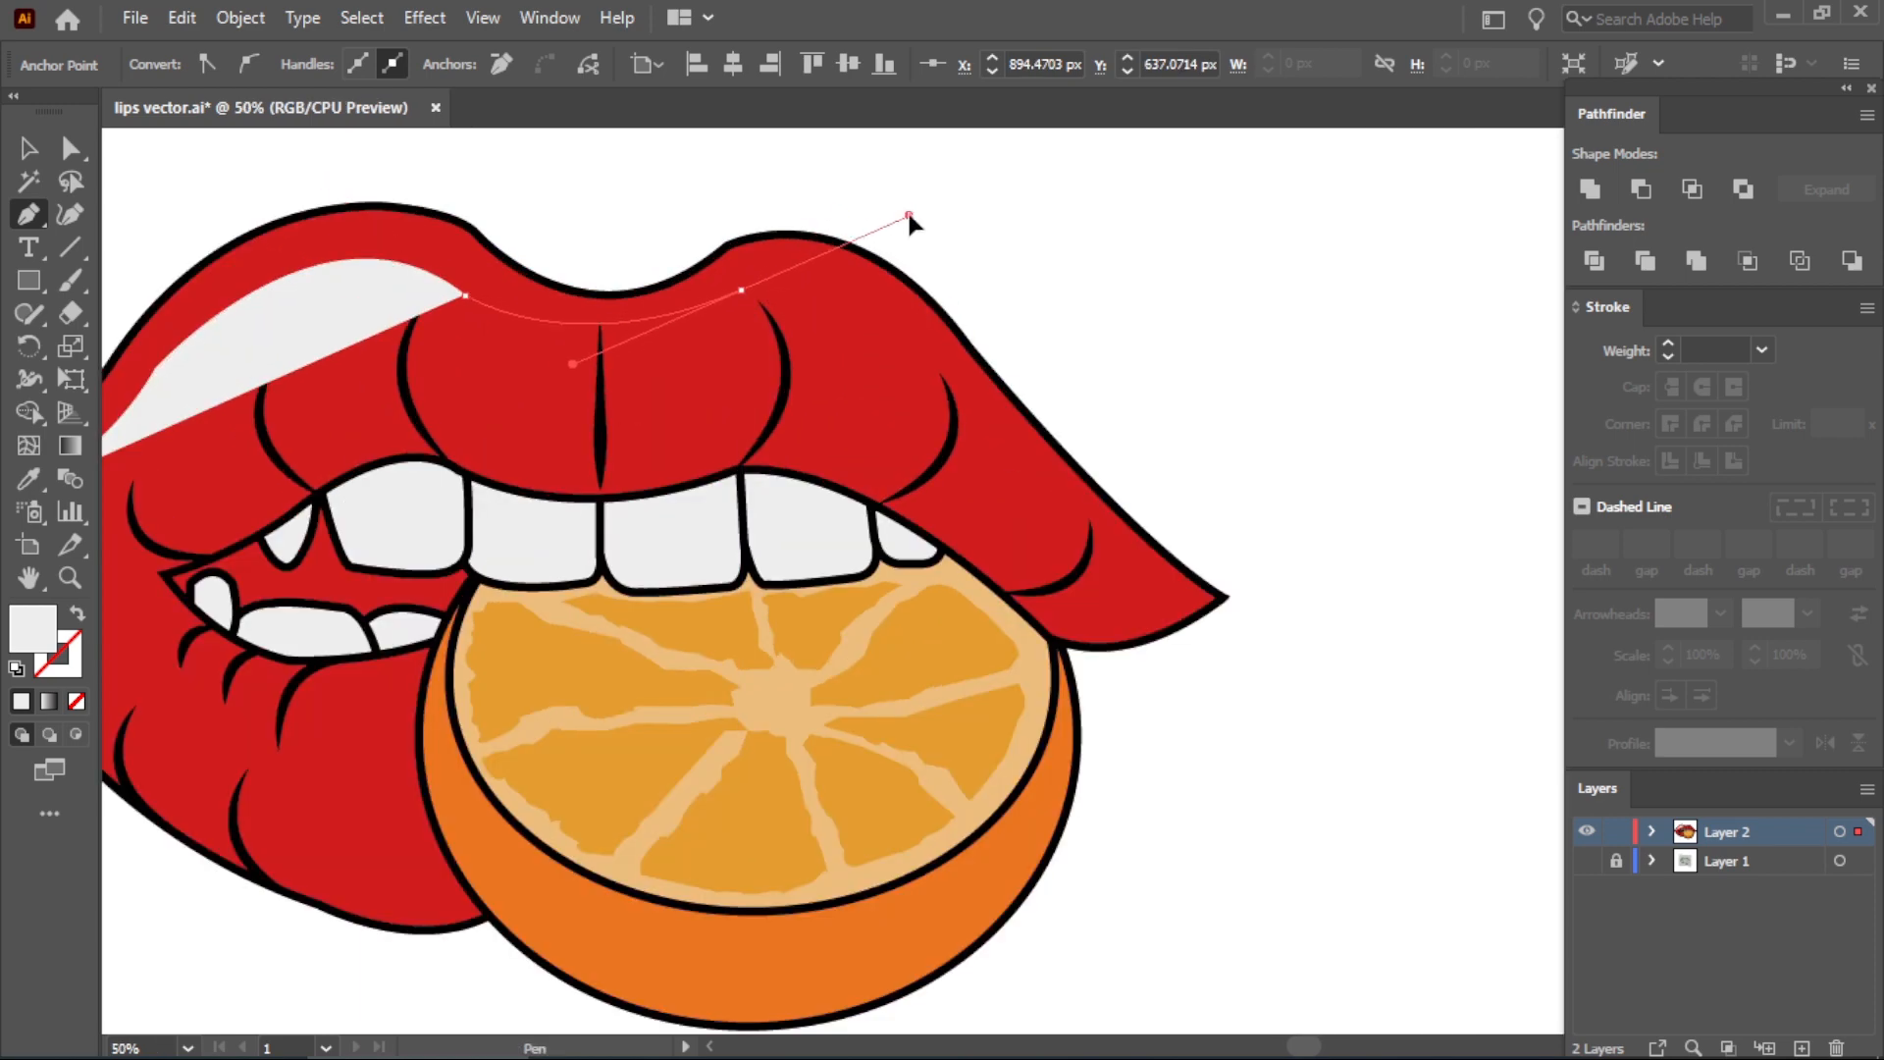
pyautogui.moveTo(901, 192); pyautogui.dragTo(902, 189)
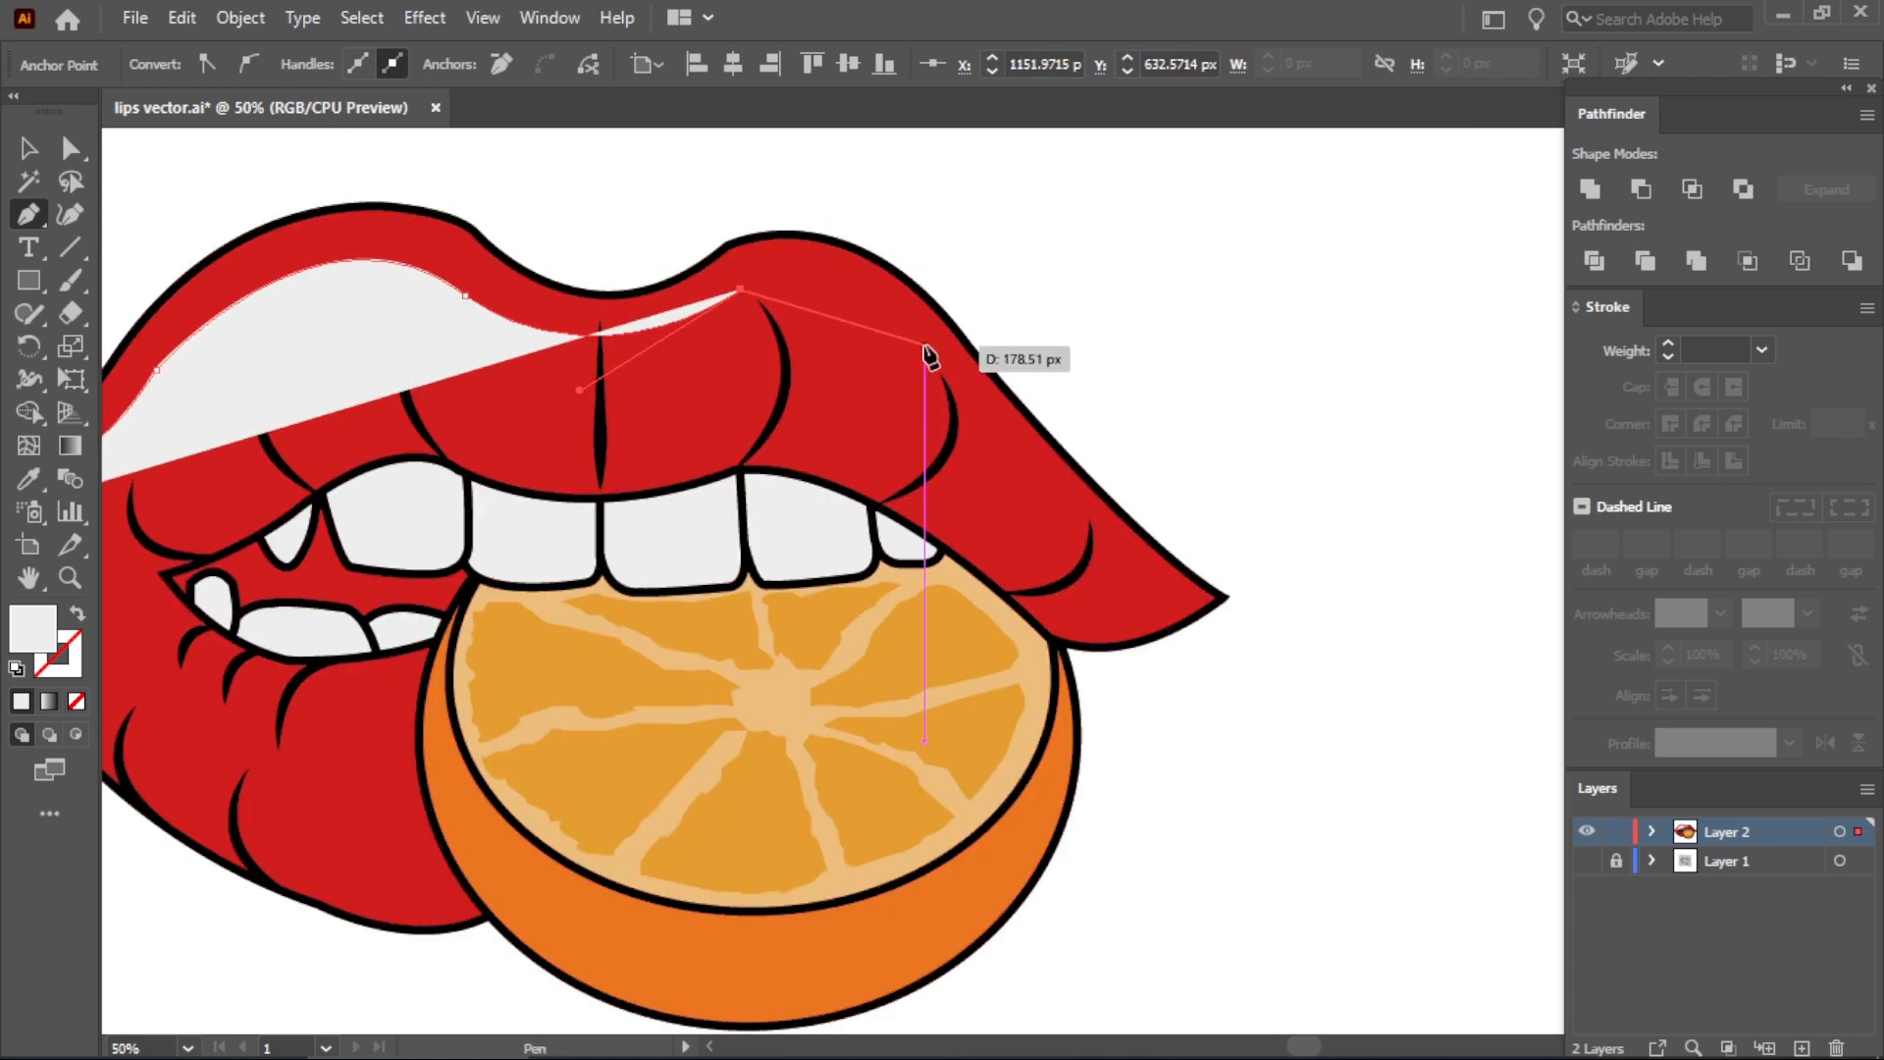
pyautogui.moveTo(1015, 433); pyautogui.dragTo(1015, 433)
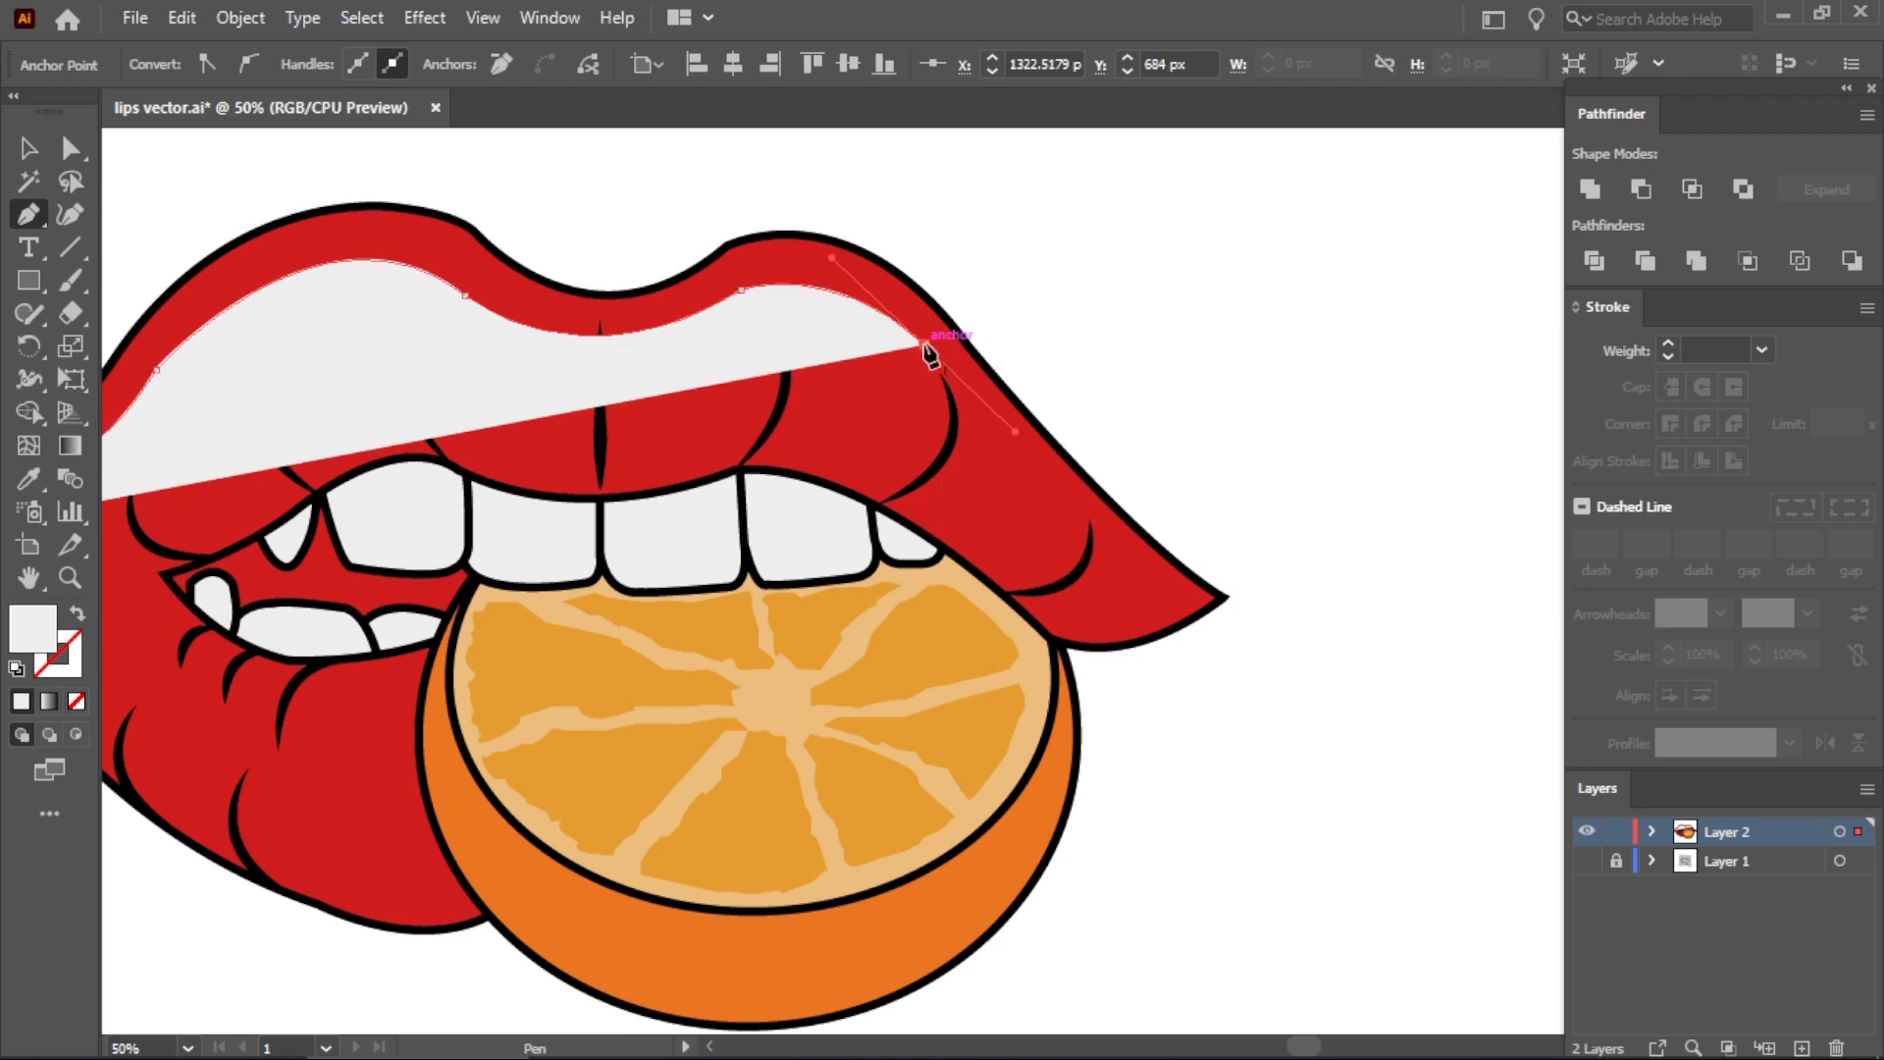
pyautogui.moveTo(1217, 598); pyautogui.dragTo(1320, 623)
pyautogui.click(1217, 597)
# Close the highlight path with points running outside and above the upper lip, back to the left mouth corner.
pyautogui.click(1312, 516)
pyautogui.click(1285, 462)
pyautogui.click(1096, 288)
pyautogui.scroll(-2, 1096, 291)
pyautogui.click(962, 210)
pyautogui.click(774, 185)
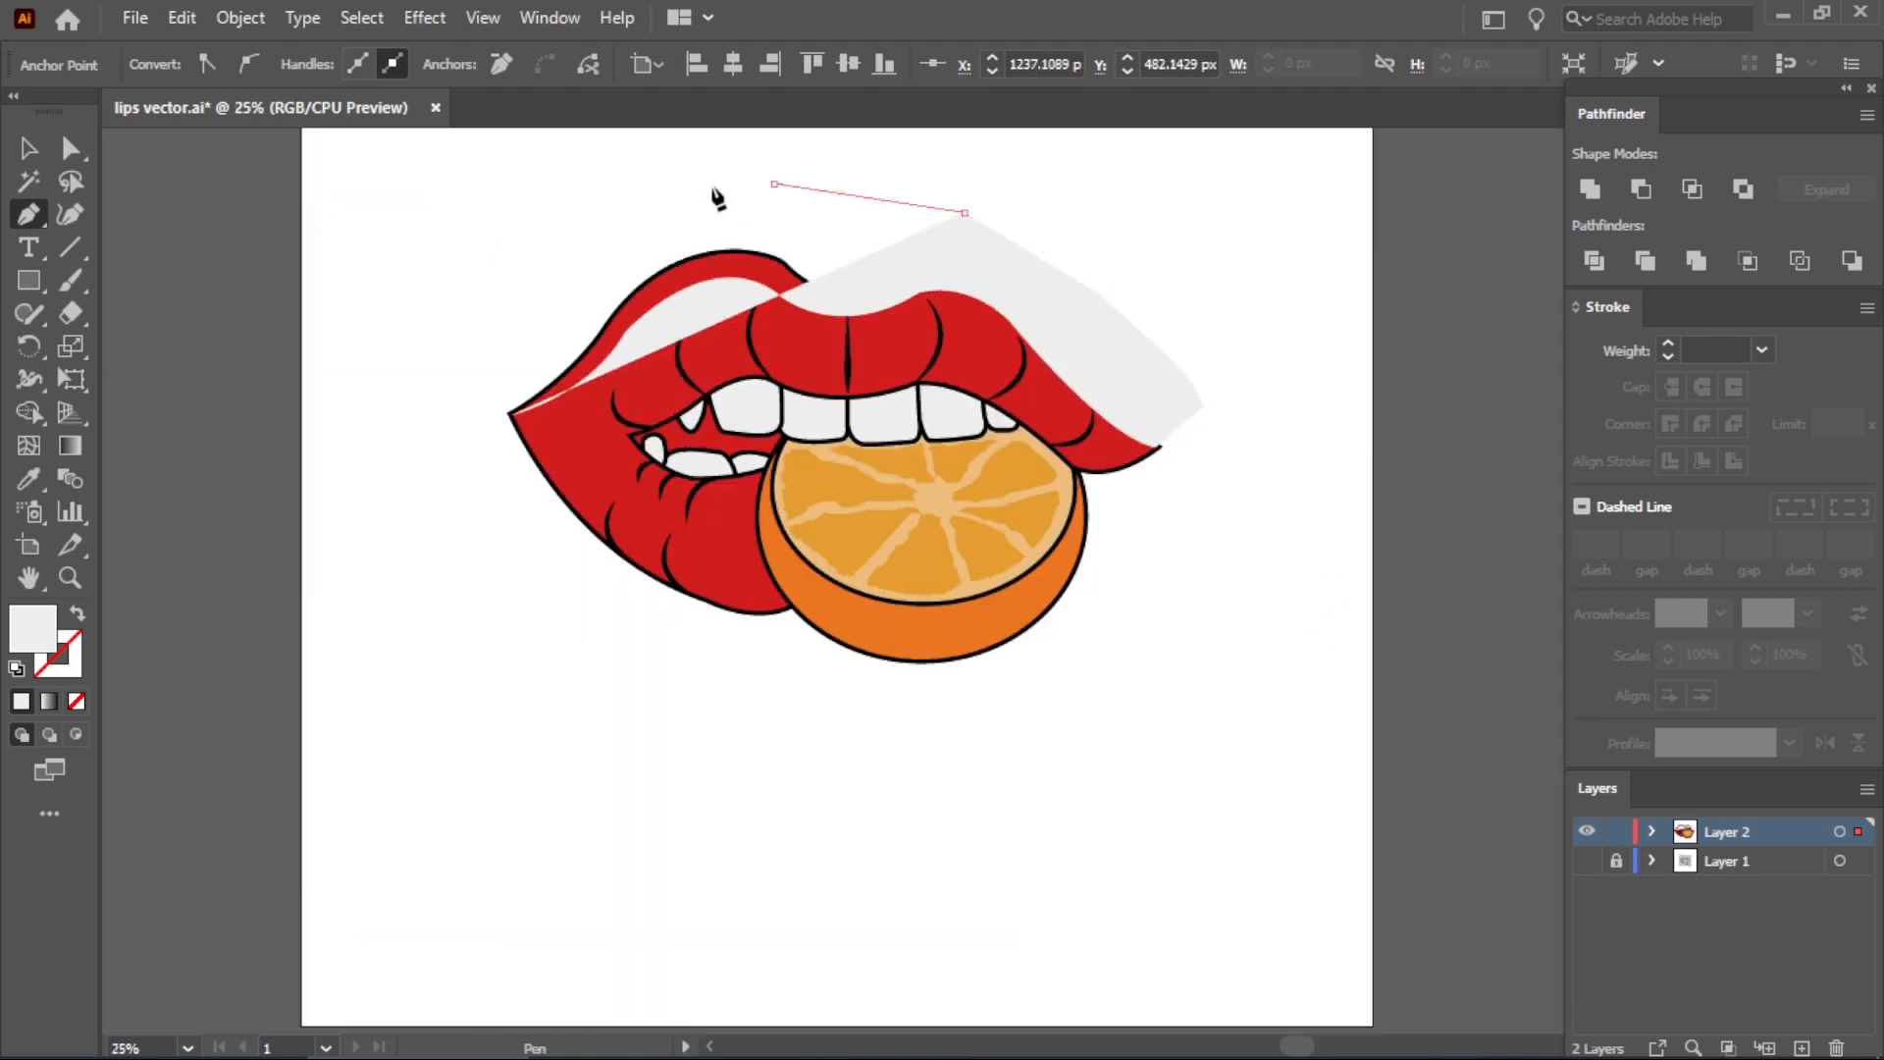
pyautogui.click(430, 300)
pyautogui.click(513, 412)
# Remove the part of the highlight shape outside the upper lip with Shape Builder.
pyautogui.click(30, 149)
pyautogui.scroll(2, 745, 383)
pyautogui.keyDown('shift'); pyautogui.click(694, 292); pyautogui.keyUp('shift')
pyautogui.scroll(-2, 713, 314)
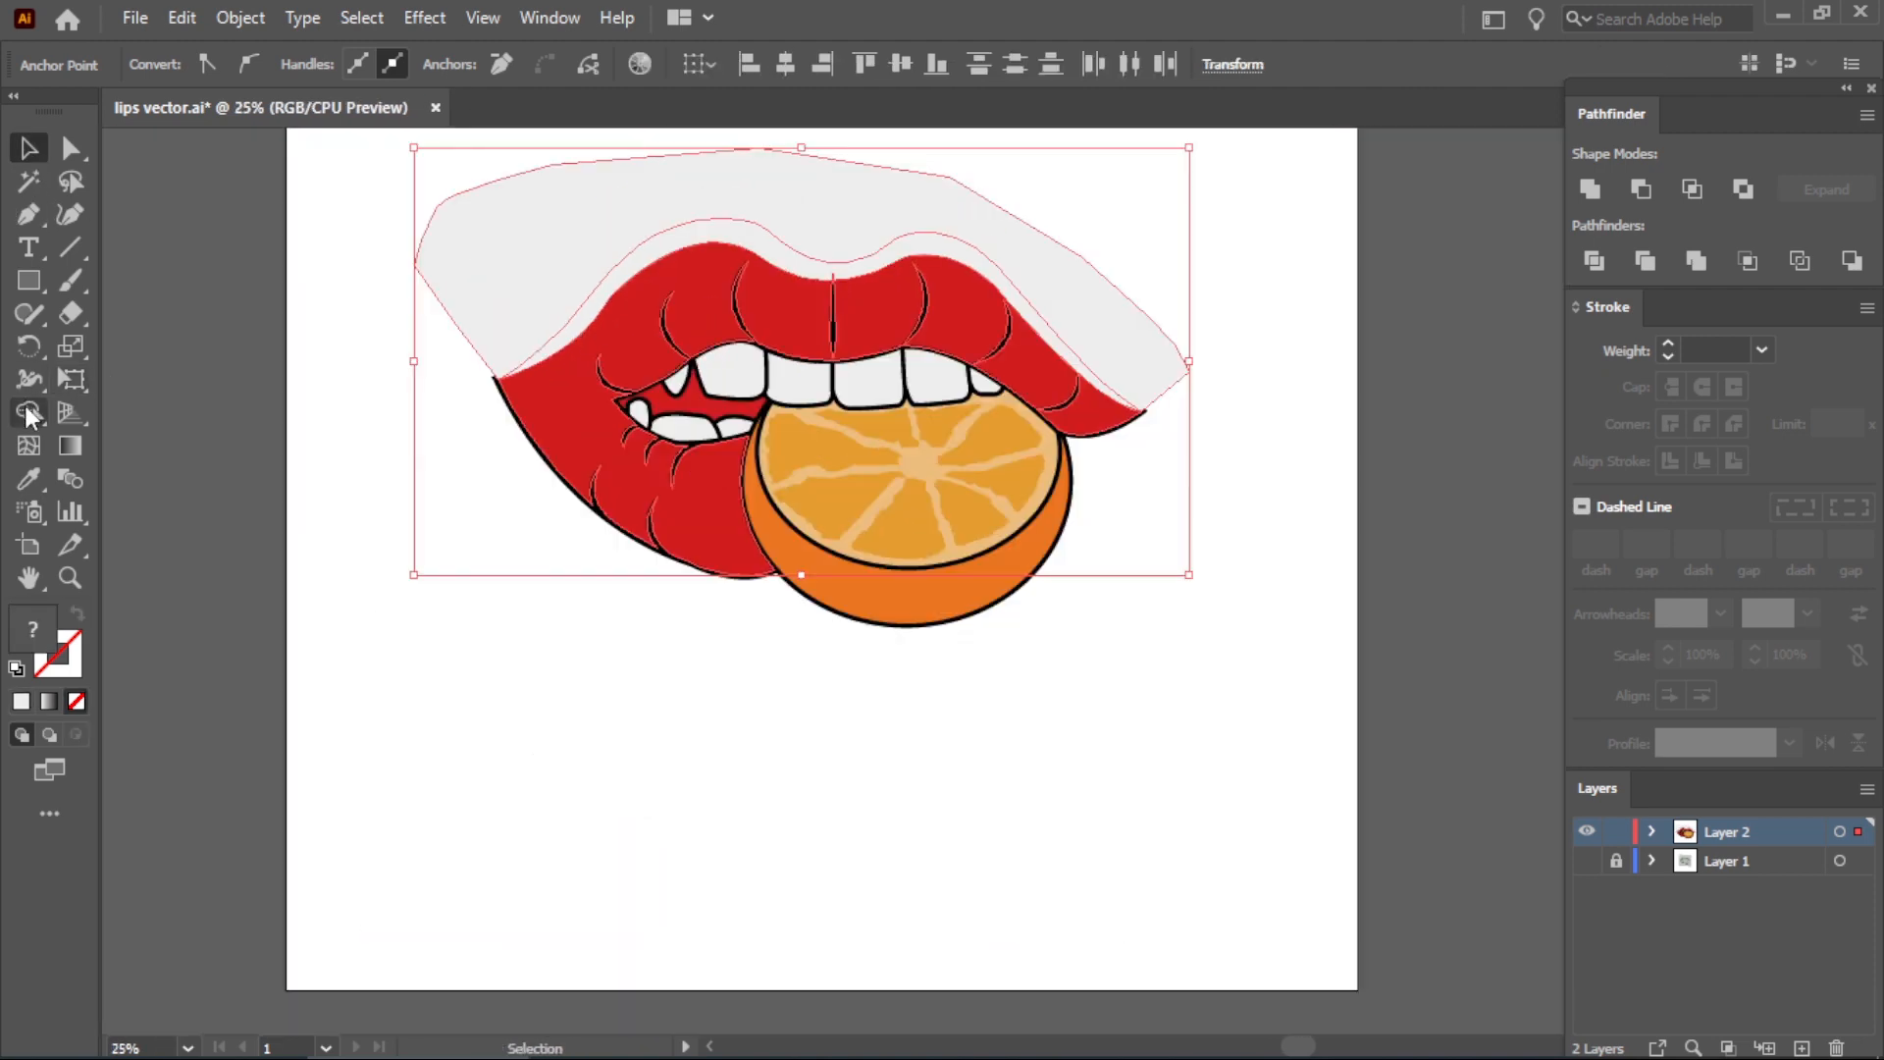
pyautogui.click(29, 412)
pyautogui.keyDown('alt'); pyautogui.click(486, 235); pyautogui.keyUp('alt')
pyautogui.click(29, 149)
pyautogui.click(551, 163)
# Set the upper lip highlight's opacity to 25%.
pyautogui.scroll(1, 555, 165)
pyautogui.click(738, 267)
pyautogui.click(884, 64)
pyautogui.moveTo(887, 93); pyautogui.dragTo(805, 98)
pyautogui.click(797, 182)
pyautogui.scroll(1, 629, 432)
pyautogui.scroll(-1, 614, 447)
# Start a Pen path at the left mouth corner for a shadow along the upper lip's lower edge.
pyautogui.click(23, 218)
pyautogui.scroll(1, 534, 434)
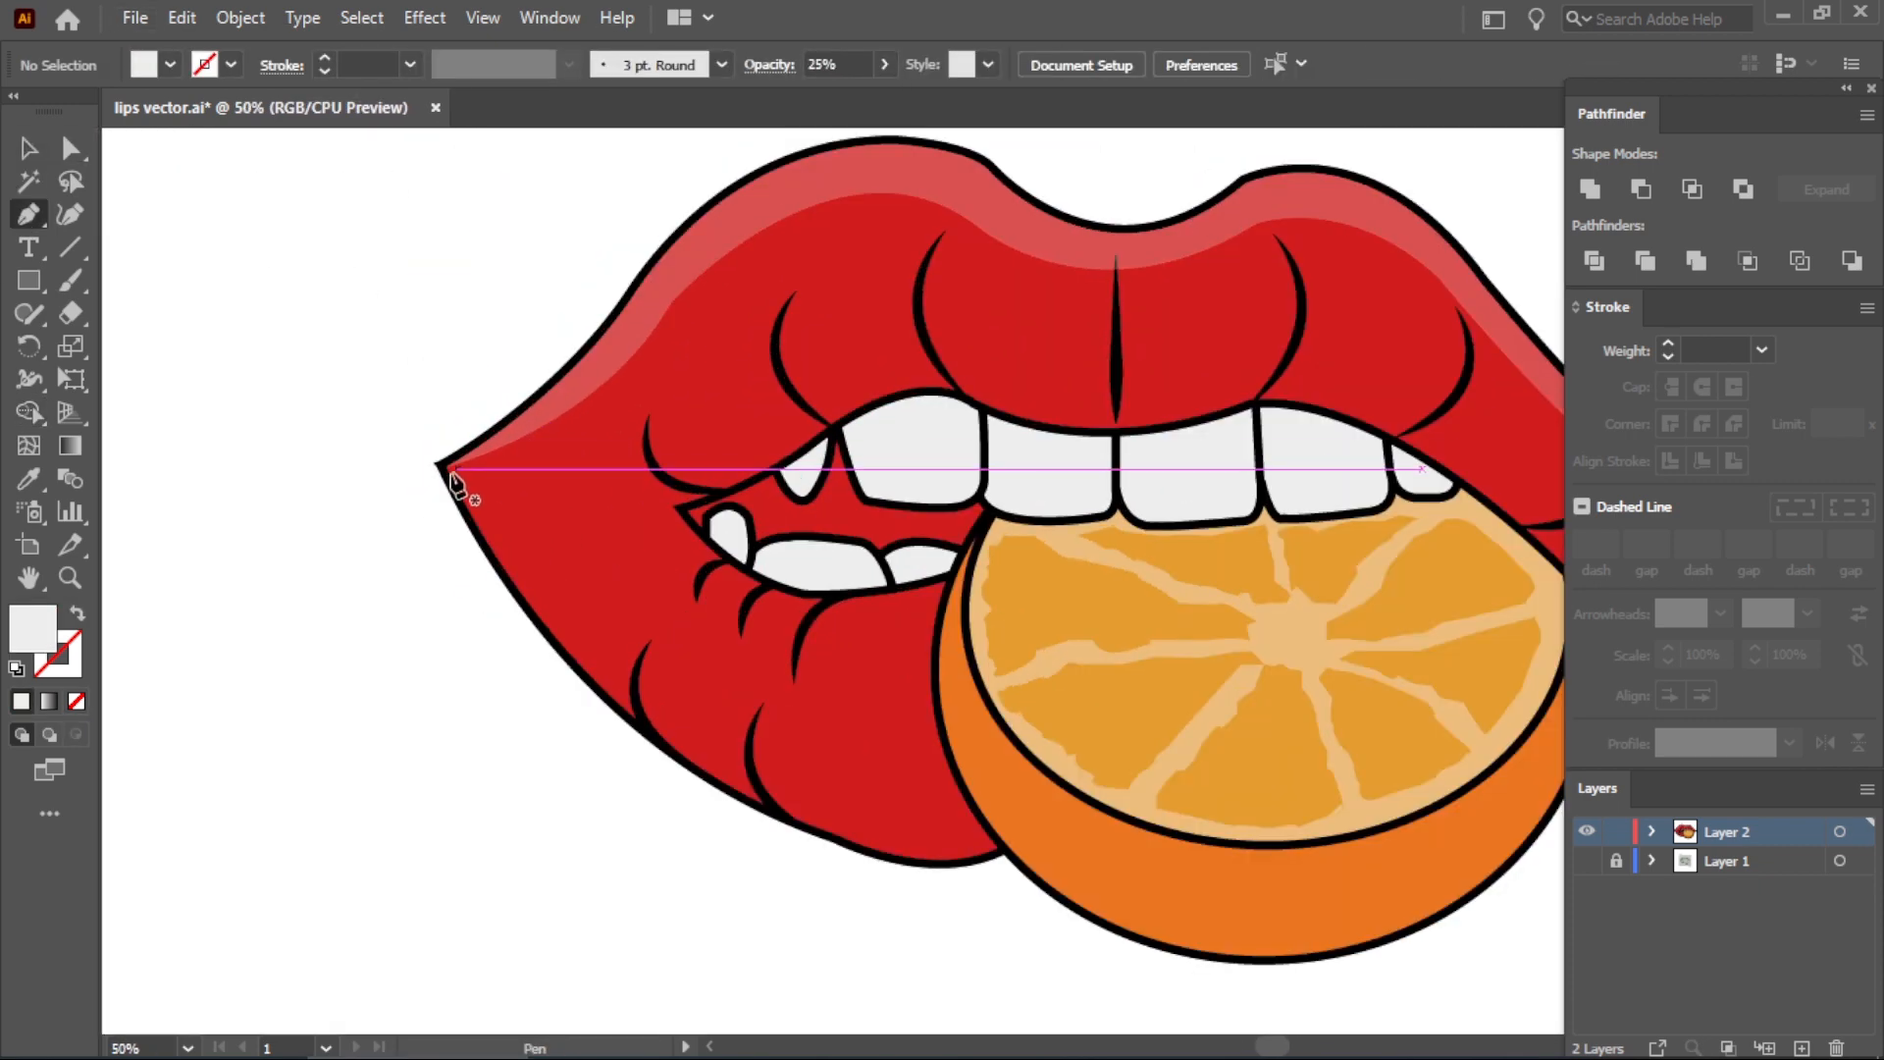
pyautogui.click(447, 467)
pyautogui.moveTo(897, 362); pyautogui.dragTo(1163, 254)
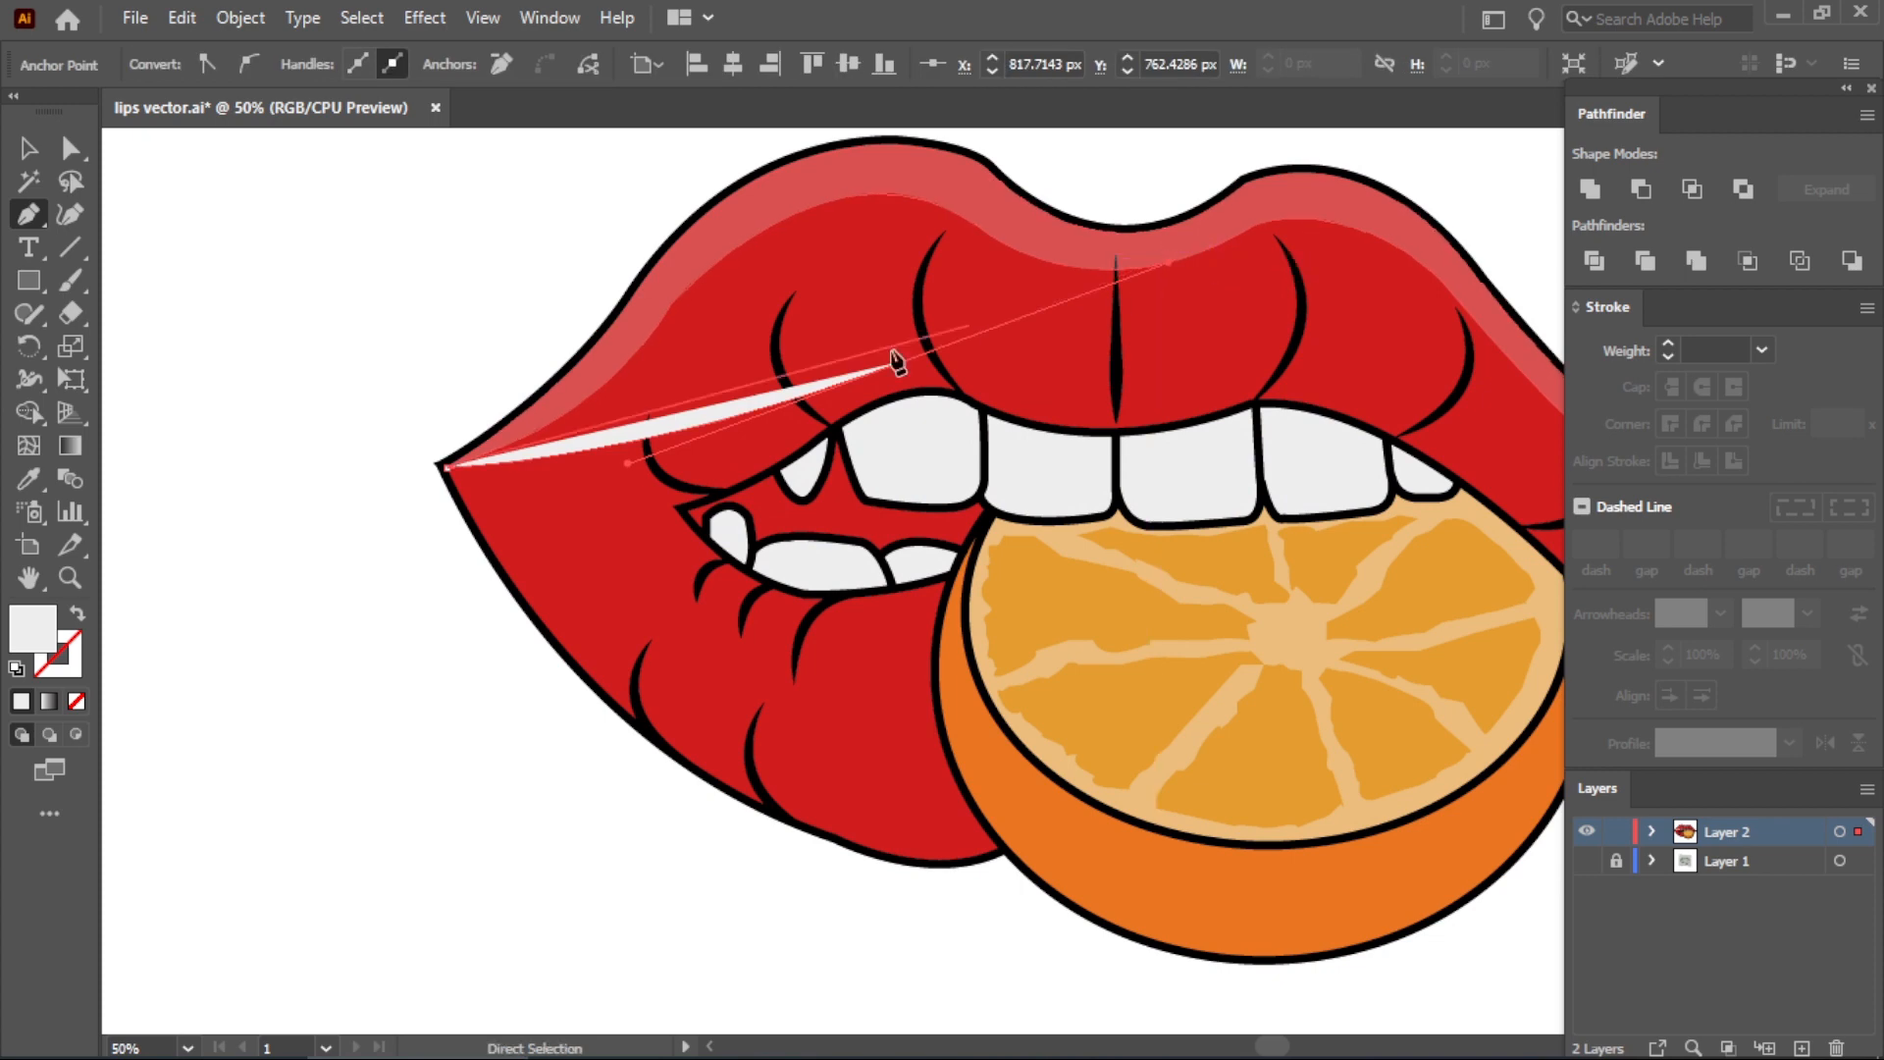
pyautogui.hotkey('ctrl', 'z')
pyautogui.moveTo(787, 412); pyautogui.dragTo(1033, 396)
pyautogui.moveTo(1143, 479); pyautogui.dragTo(1152, 478)
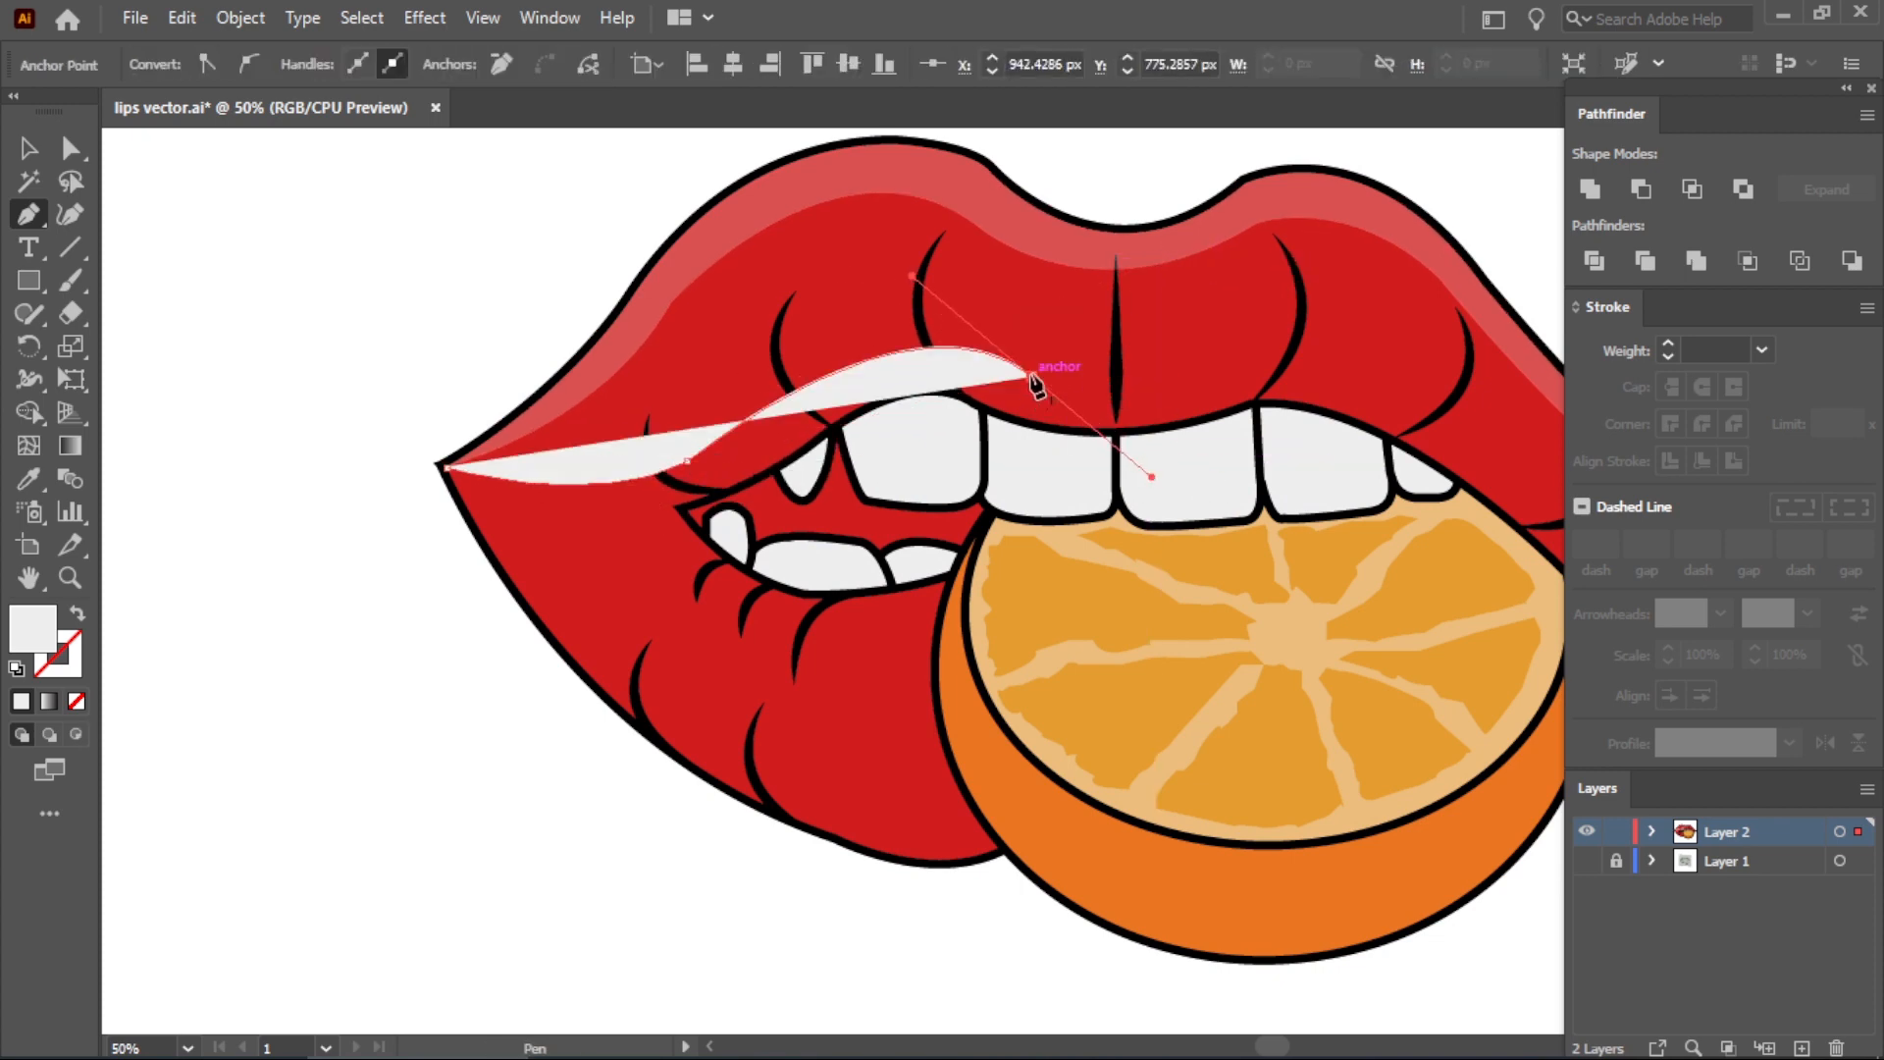
pyautogui.moveTo(1264, 370); pyautogui.dragTo(1379, 332)
pyautogui.scroll(-2, 1144, 400)
pyautogui.scroll(2, 1304, 388)
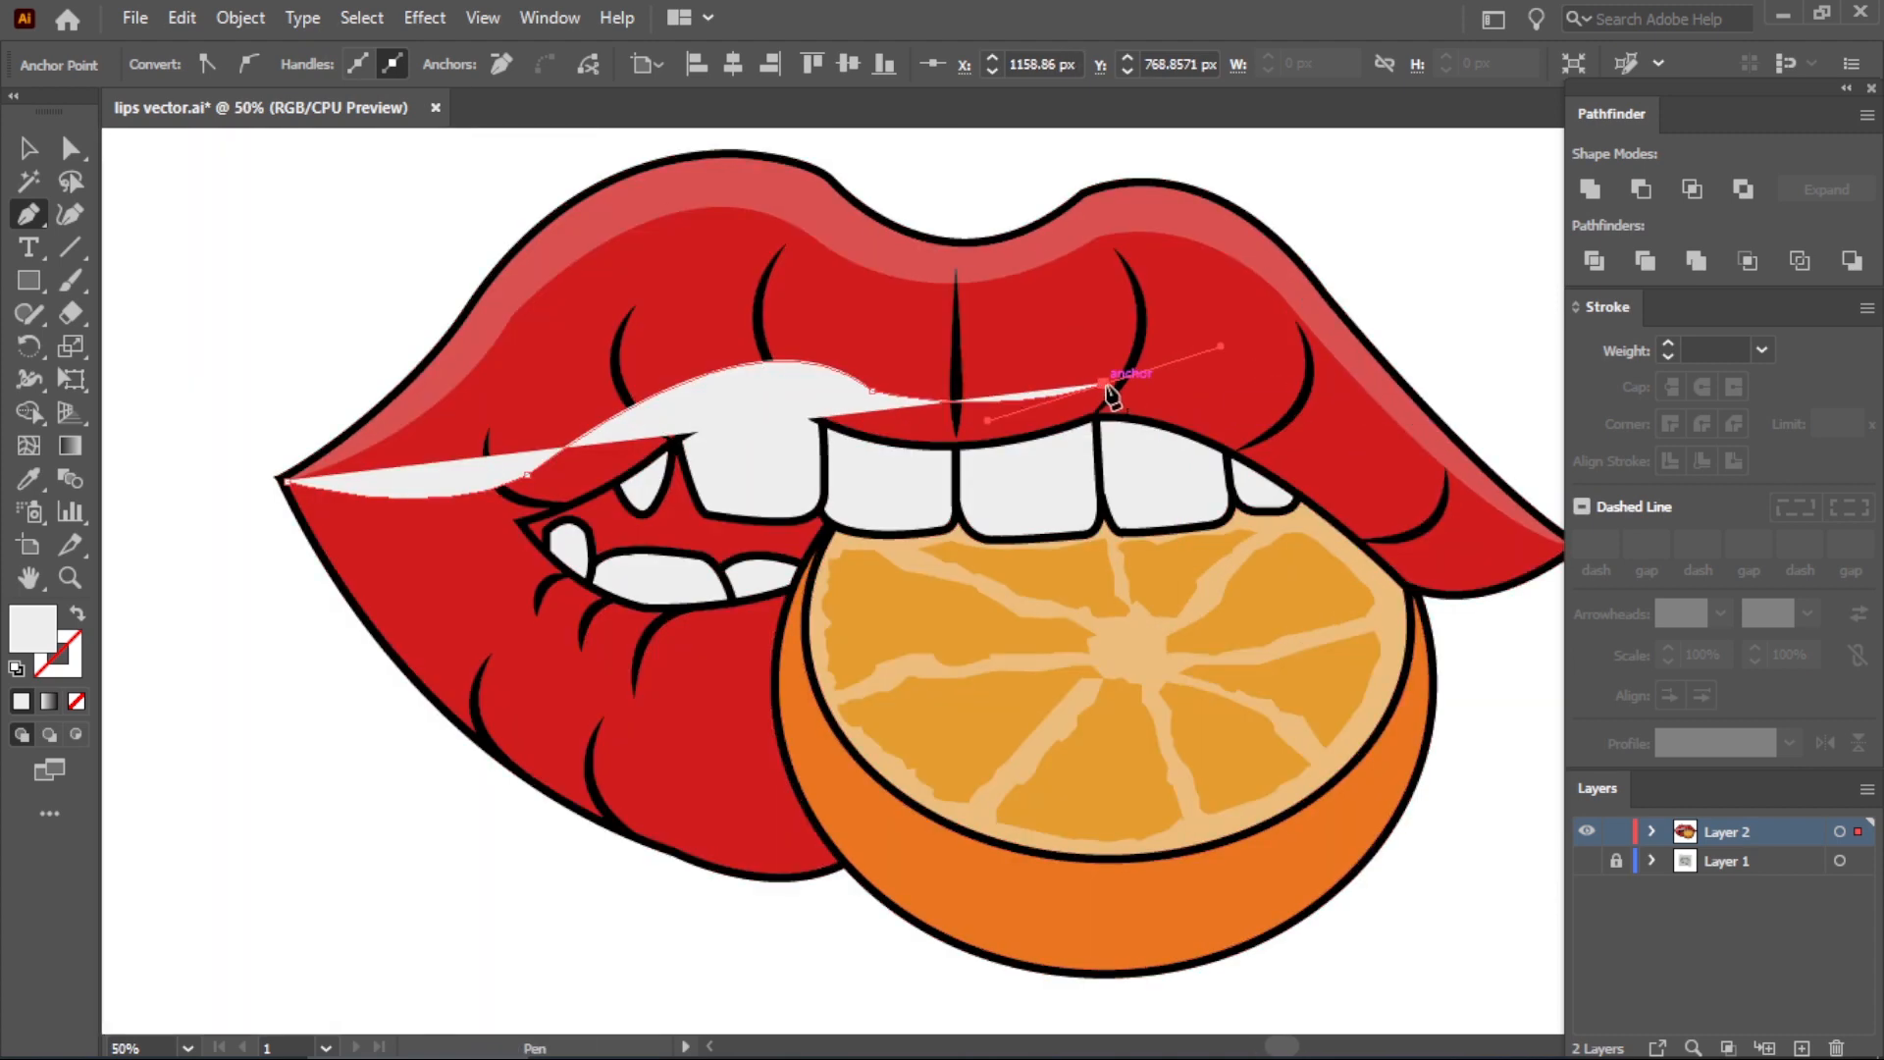
pyautogui.scroll(-2, 1391, 549)
pyautogui.scroll(2, 1413, 541)
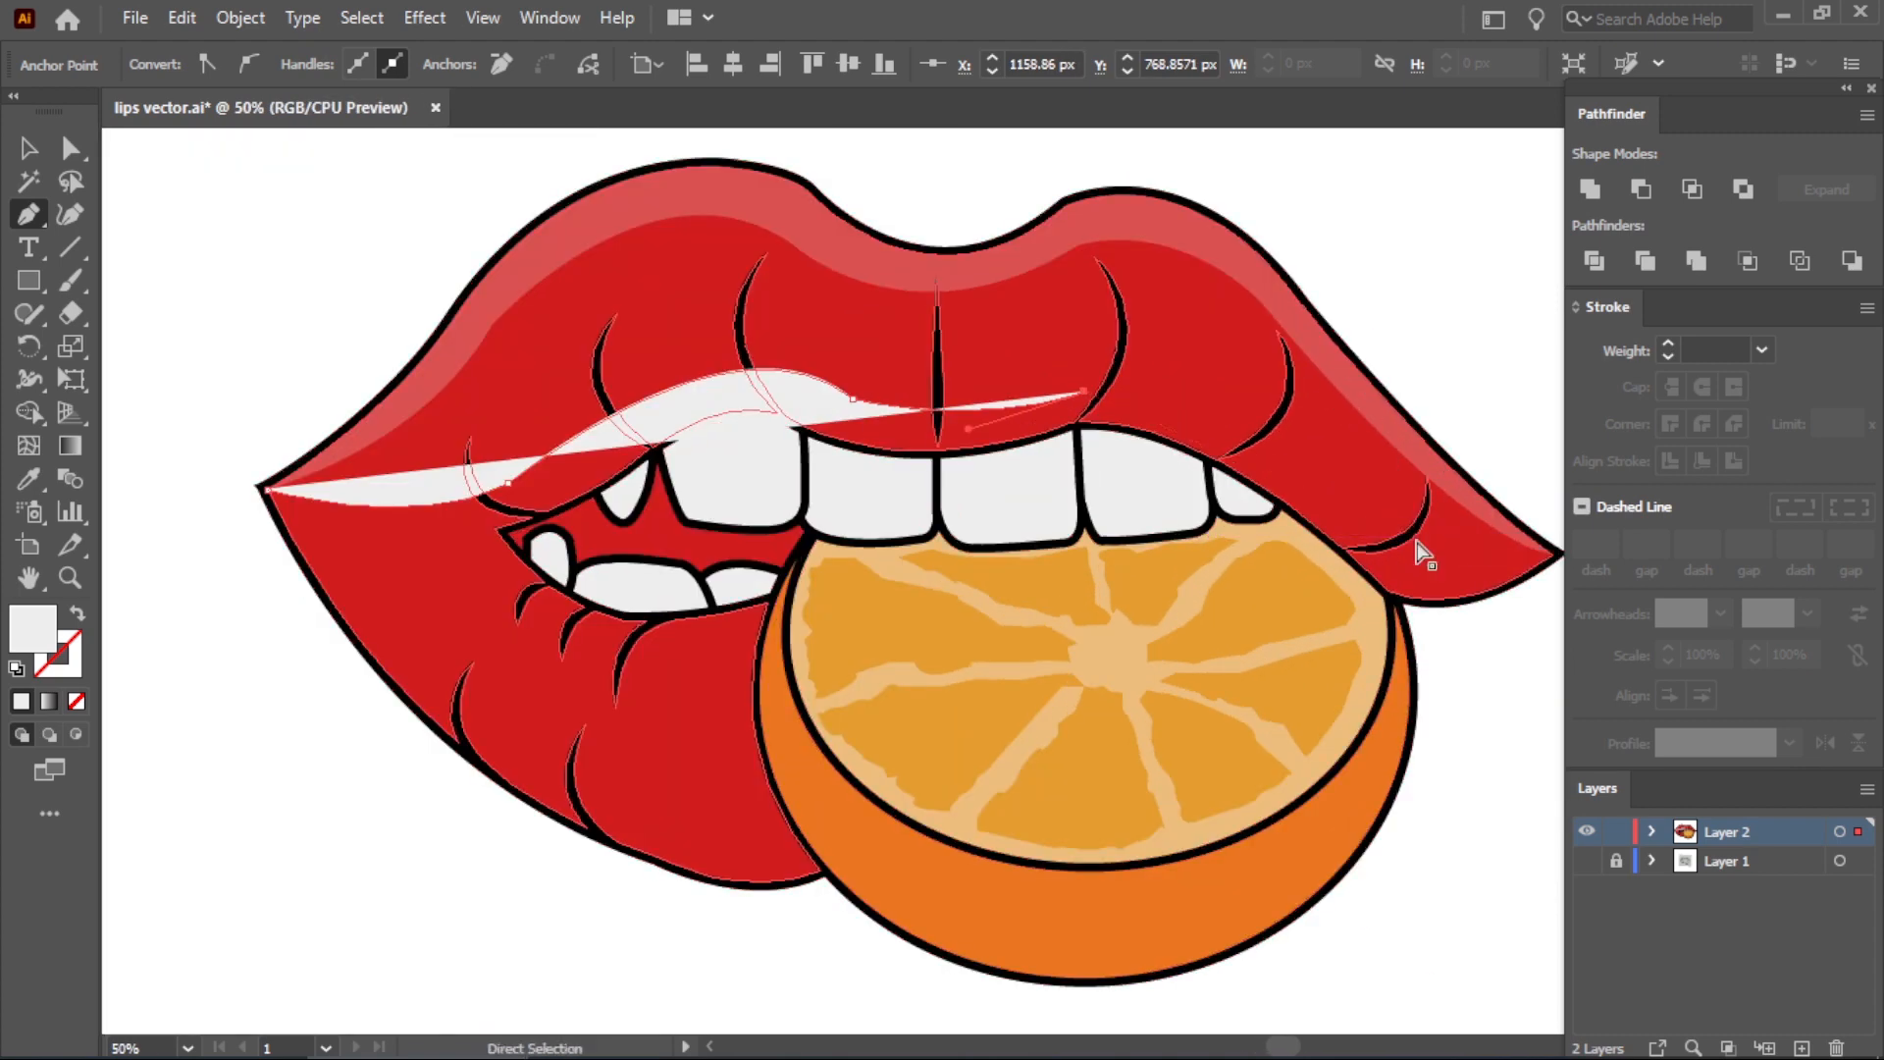
pyautogui.hotkey('ctrl', 'z')
pyautogui.hotkey('ctrl', 'z')
pyautogui.hotkey('ctrl', 'z')
pyautogui.hotkey('ctrl', 'z')
pyautogui.hotkey('ctrl', 'z')
# Trace the shadow's lower edge along the upper lip's bottom contour, above the teeth and fruit, to the right mouth corner.
pyautogui.scroll(1, 494, 530)
pyautogui.moveTo(493, 527); pyautogui.dragTo(600, 512)
pyautogui.click(493, 527)
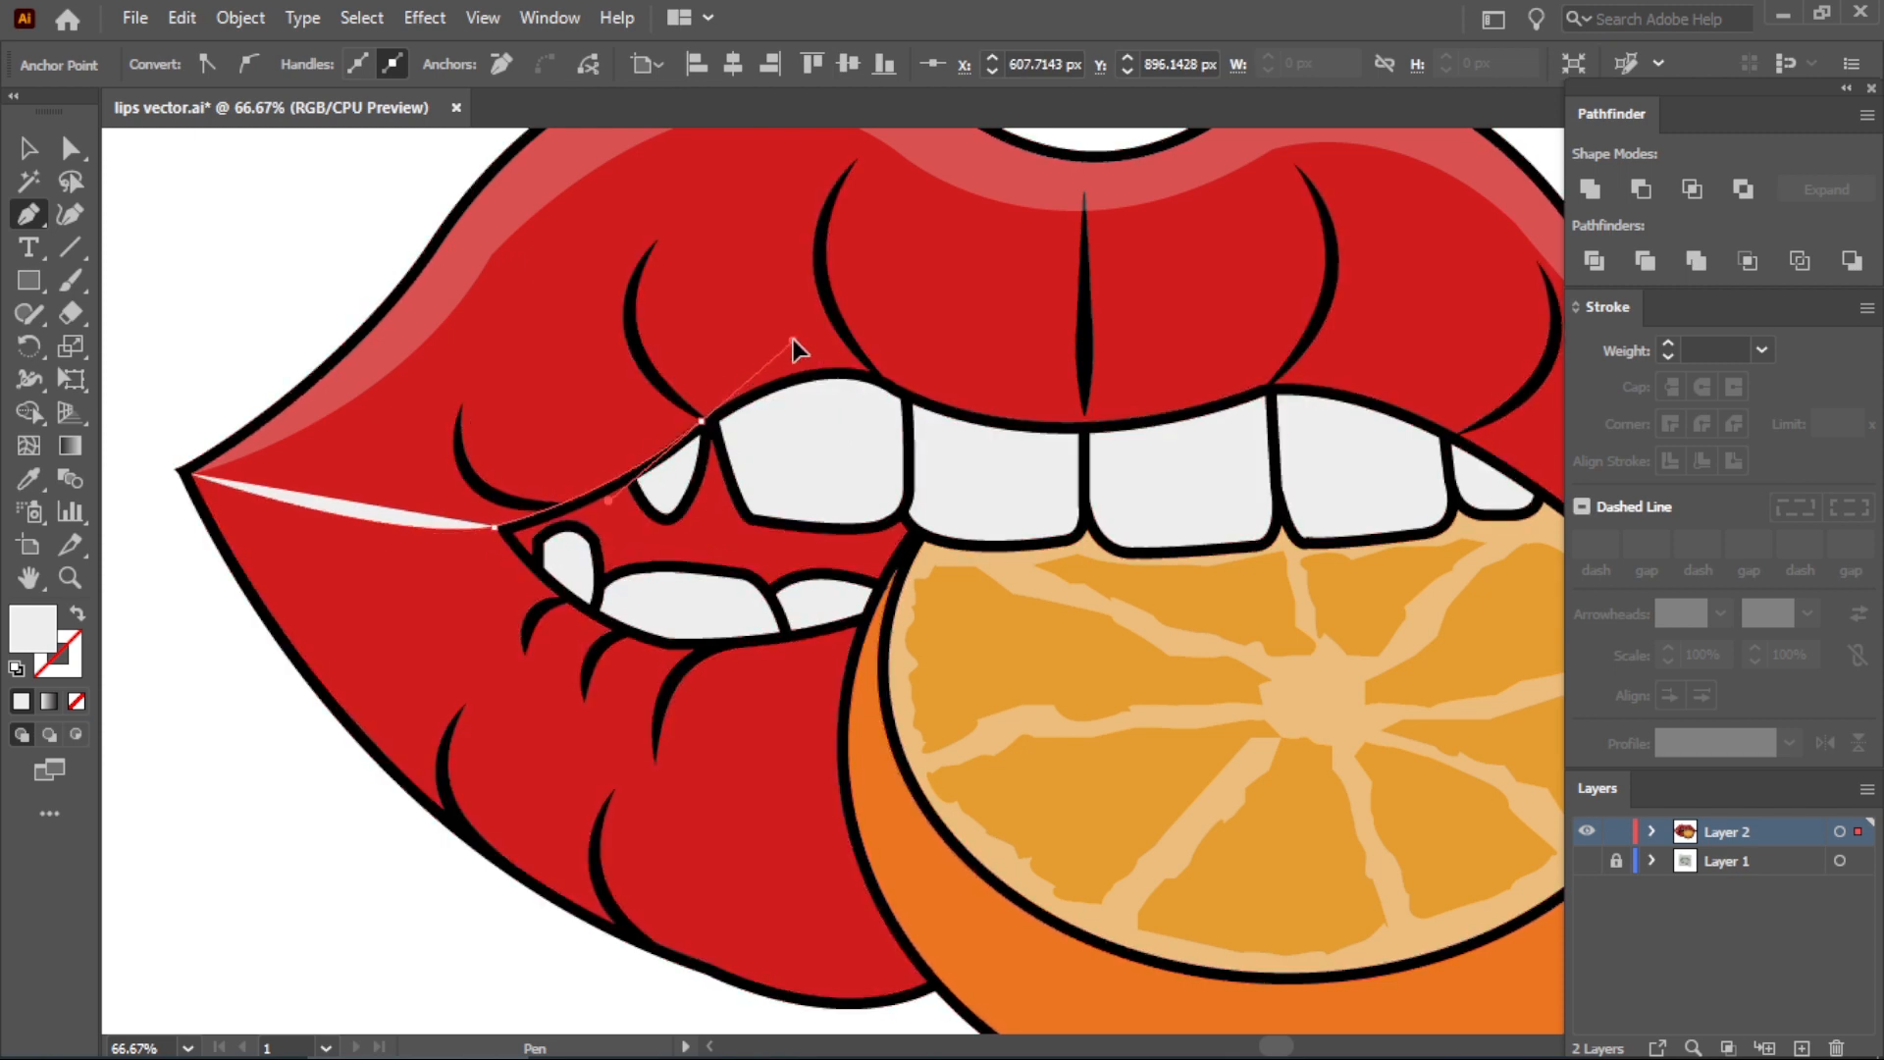
pyautogui.moveTo(797, 348); pyautogui.dragTo(793, 341)
pyautogui.click(883, 376)
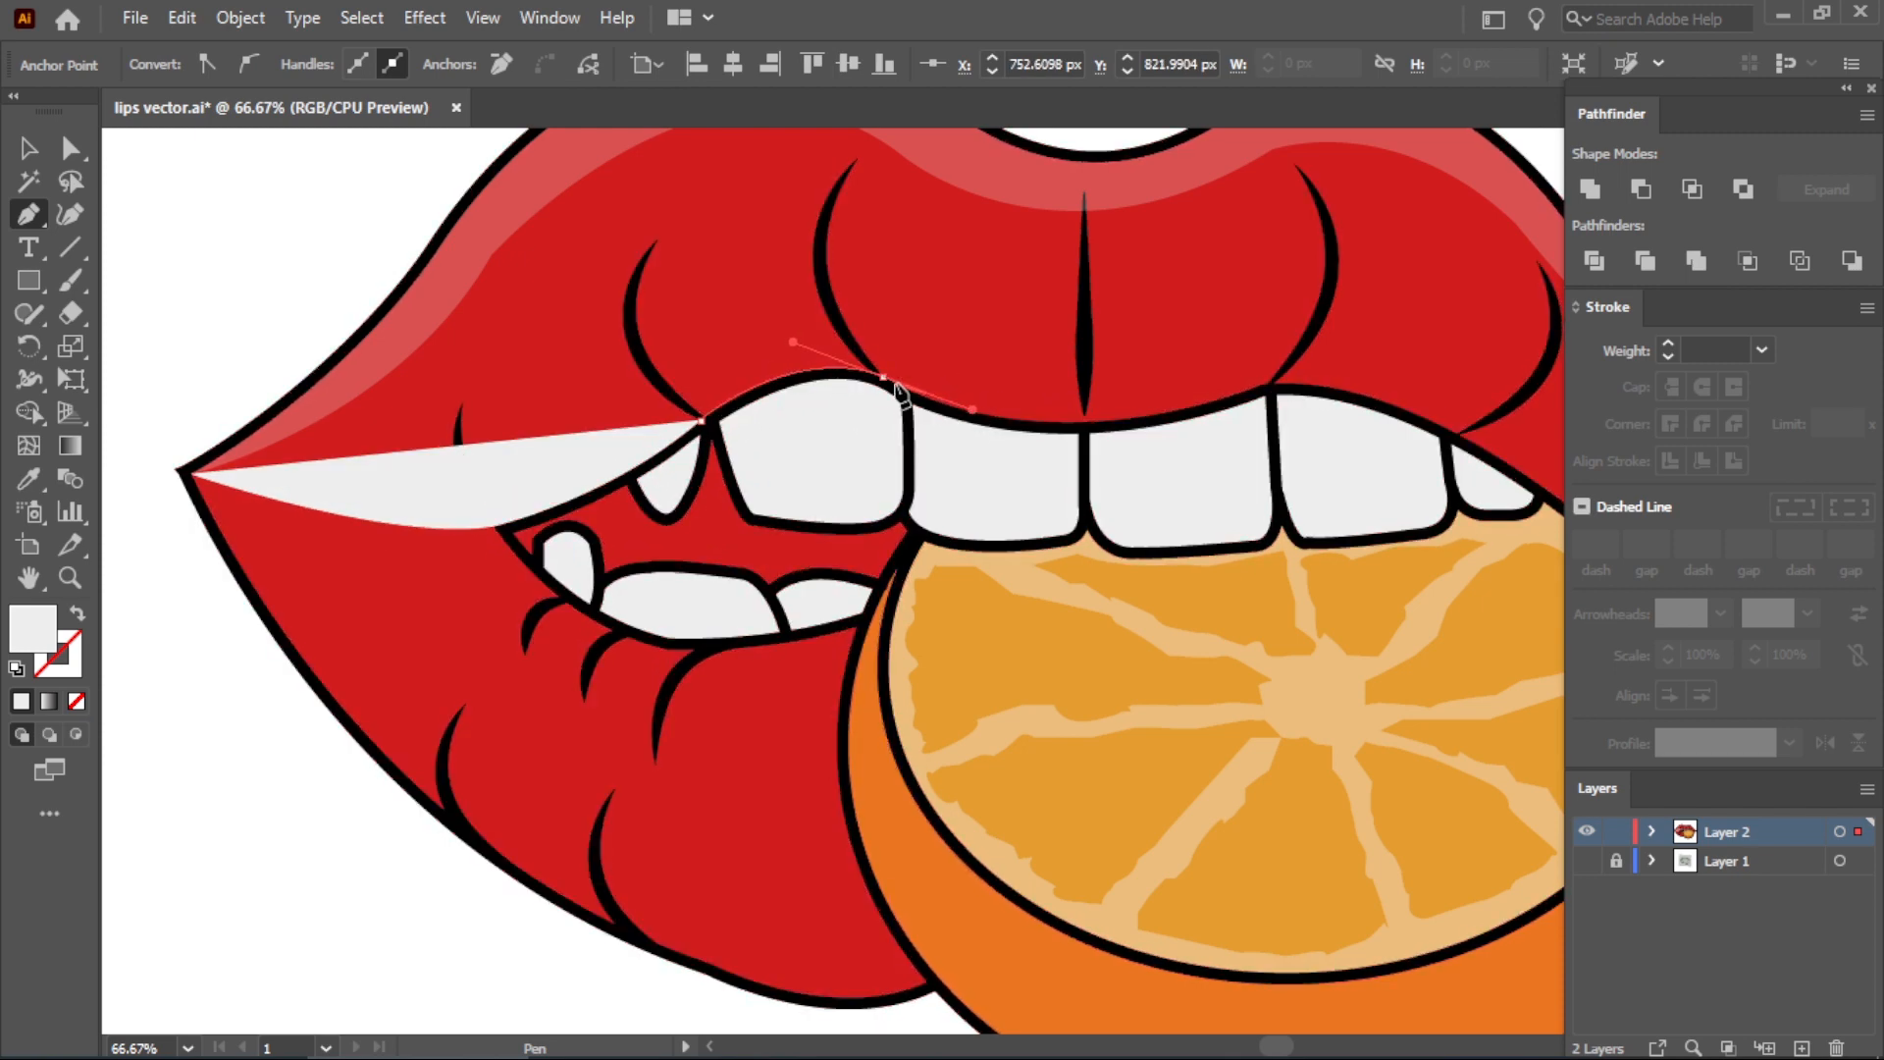
pyautogui.moveTo(1264, 385); pyautogui.dragTo(1506, 296)
pyautogui.scroll(-1, 1382, 371)
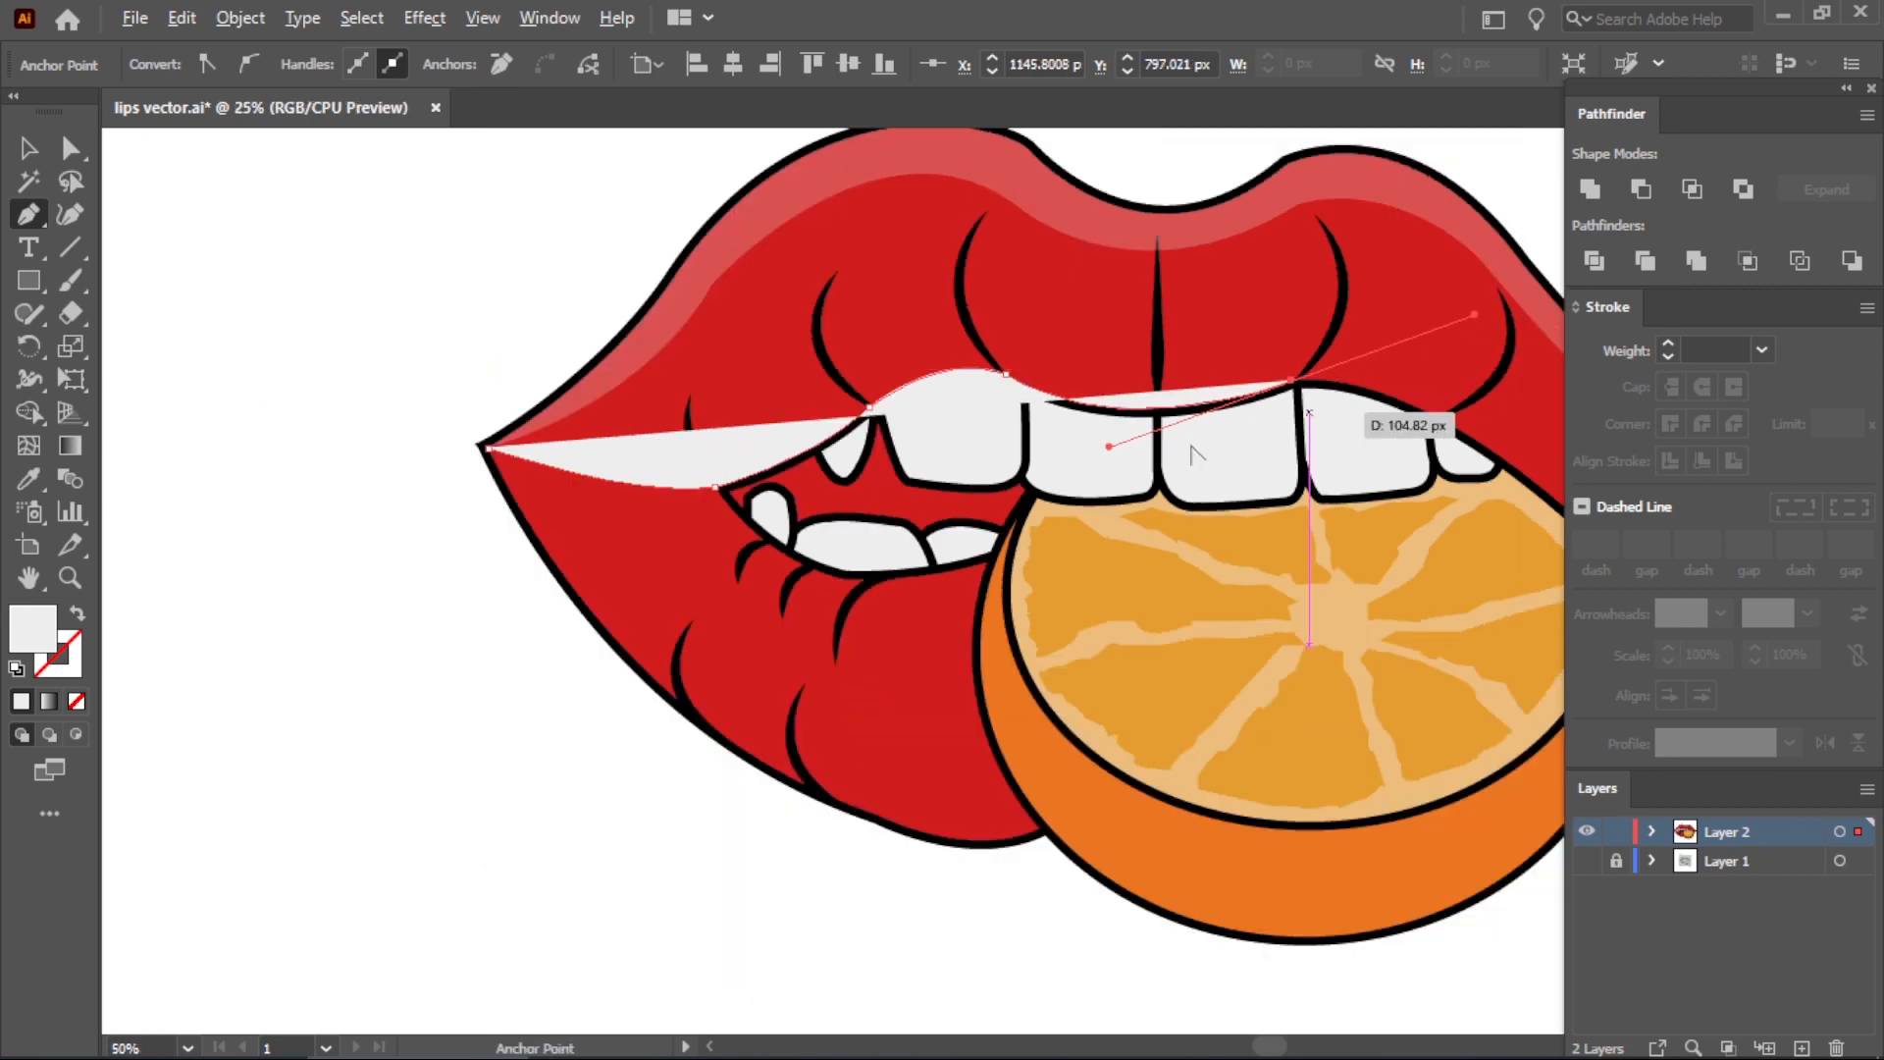
pyautogui.scroll(-1, 992, 446)
pyautogui.scroll(2, 1441, 465)
pyautogui.moveTo(1359, 561); pyautogui.dragTo(1498, 748)
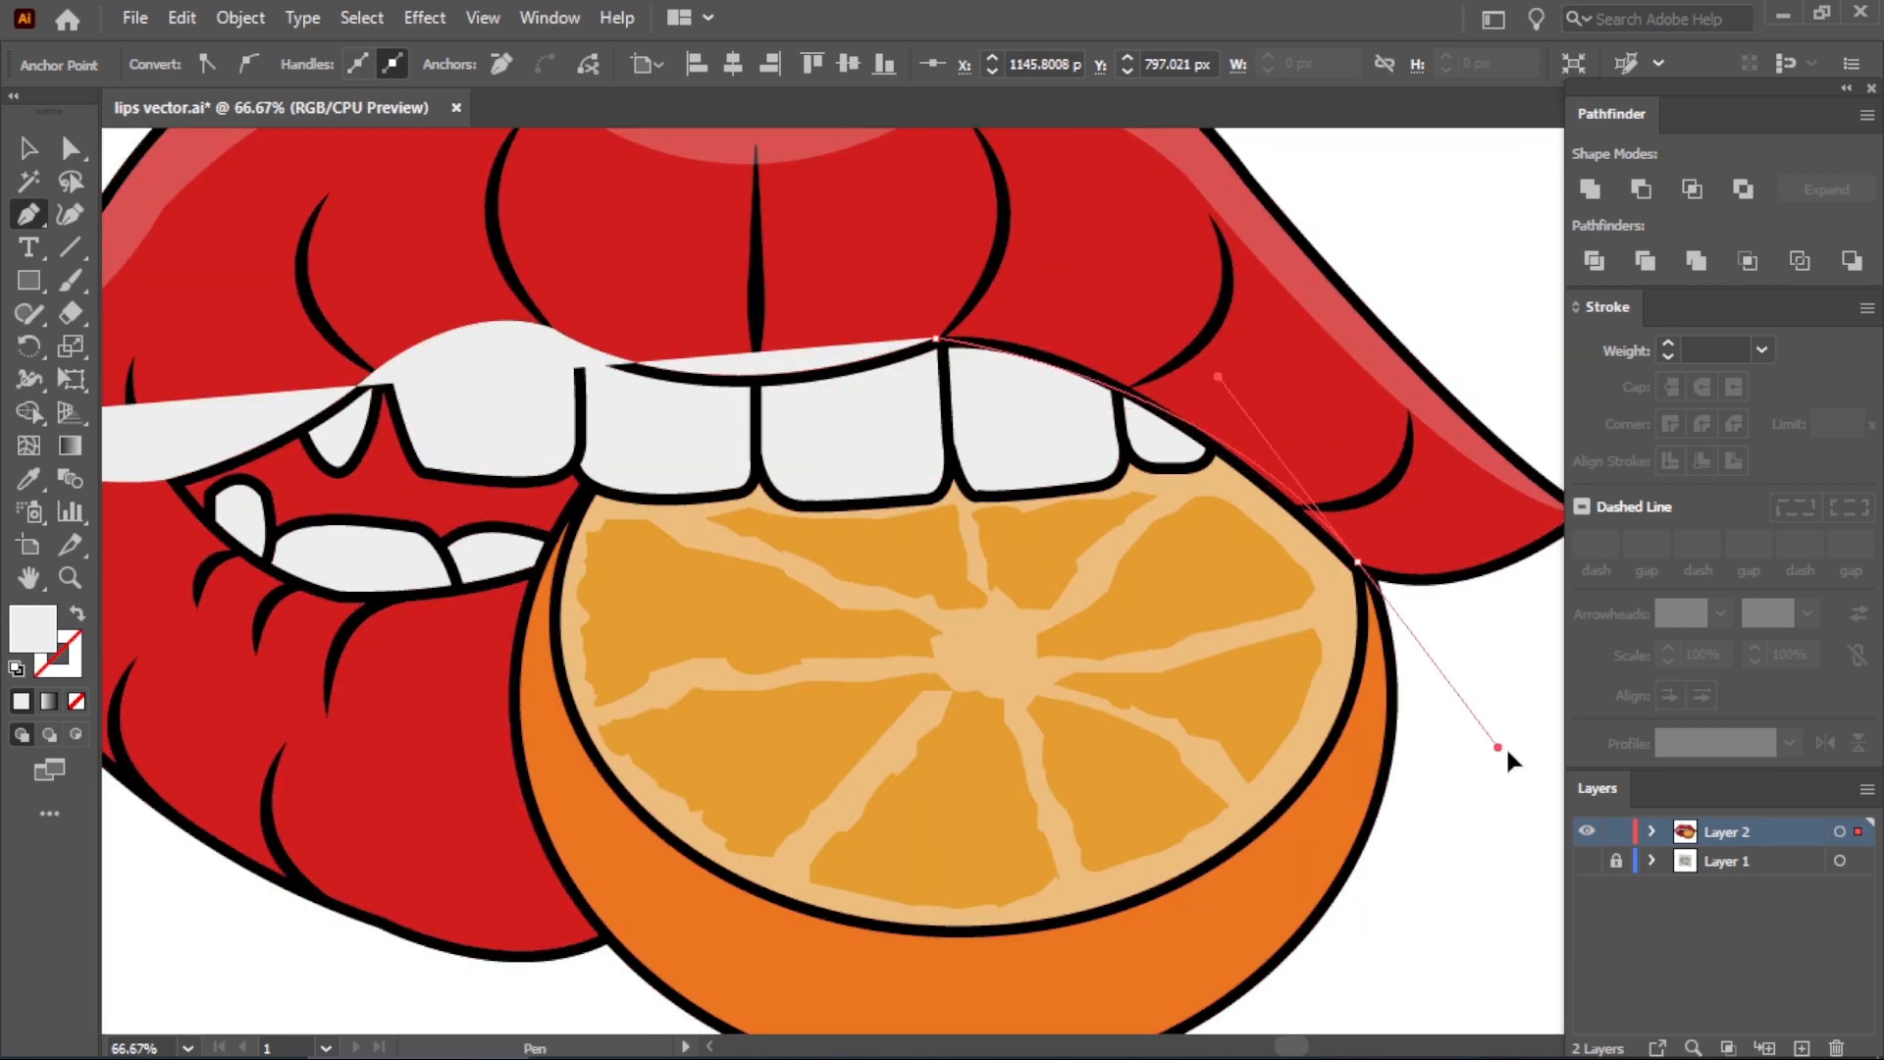
pyautogui.scroll(-1, 1469, 699)
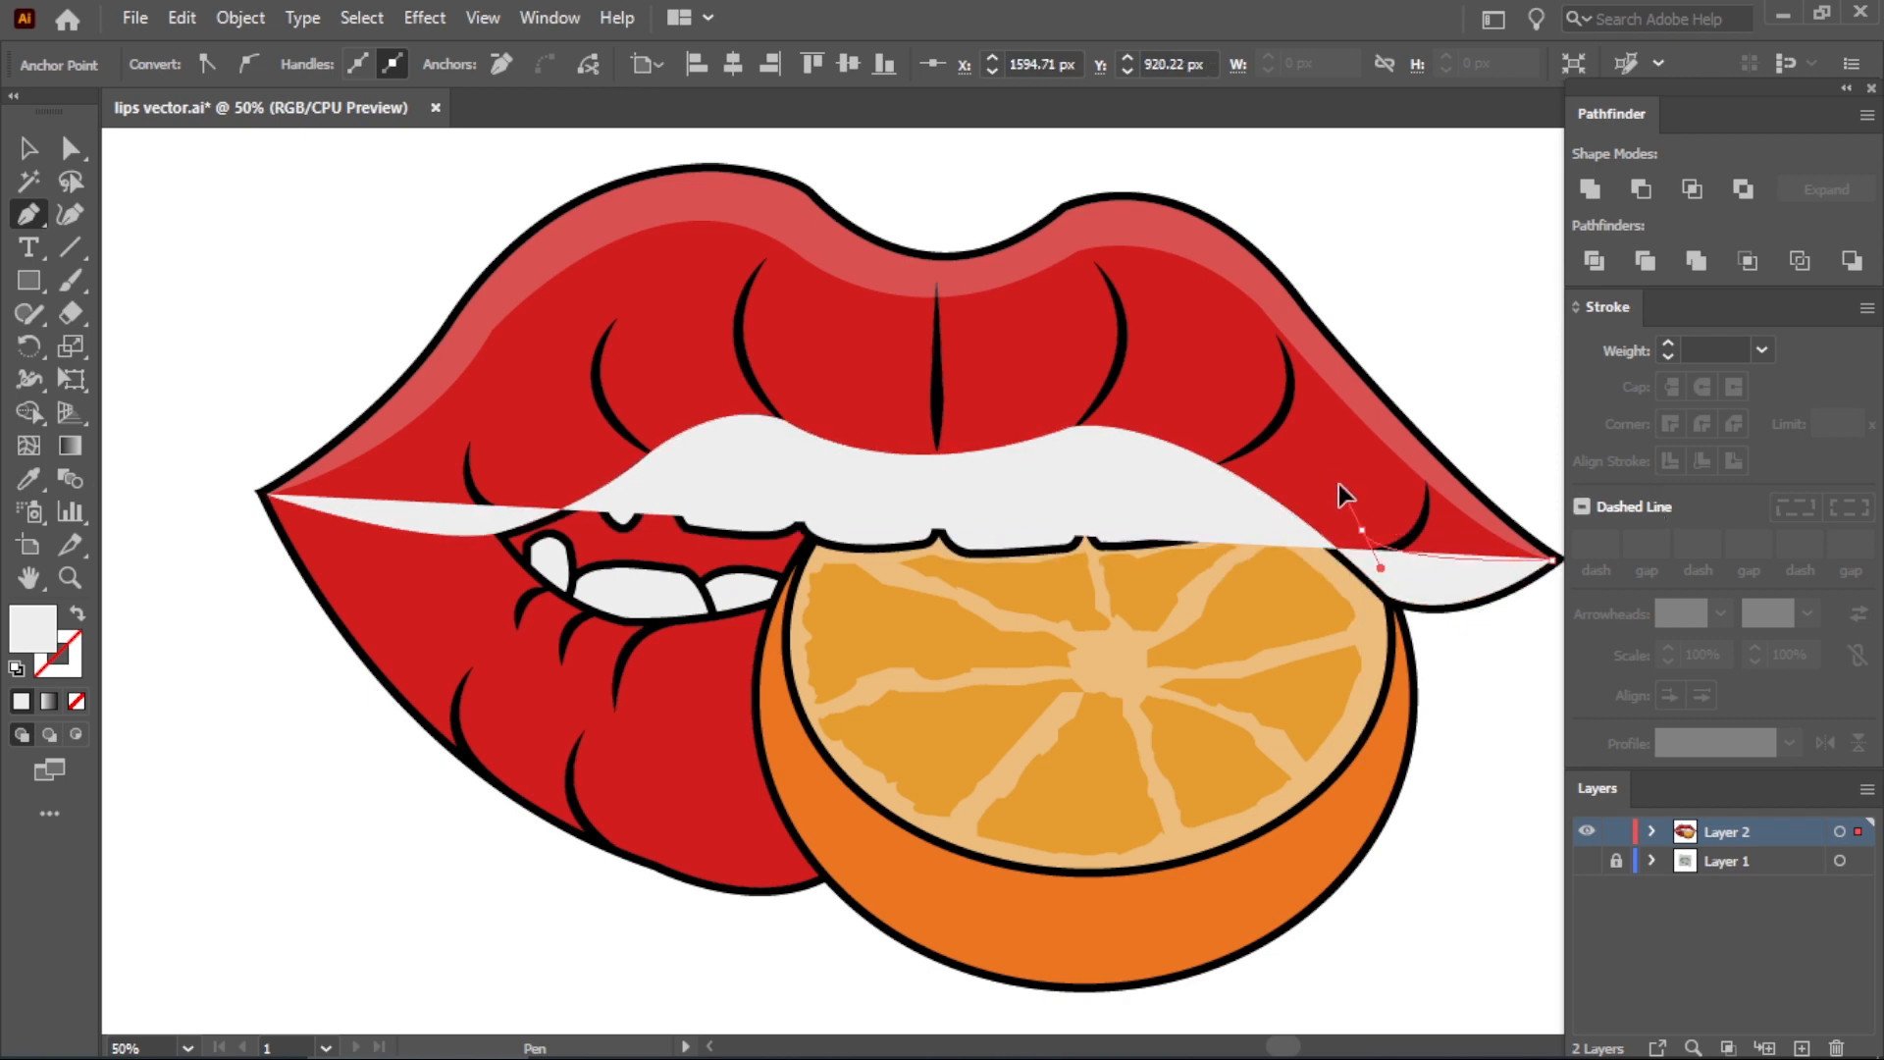
# Draw the shadow's upper edge as a curve across the upper lip back towards the left mouth corner.
pyautogui.moveTo(1339, 485); pyautogui.dragTo(1327, 476)
pyautogui.moveTo(969, 446); pyautogui.dragTo(970, 428)
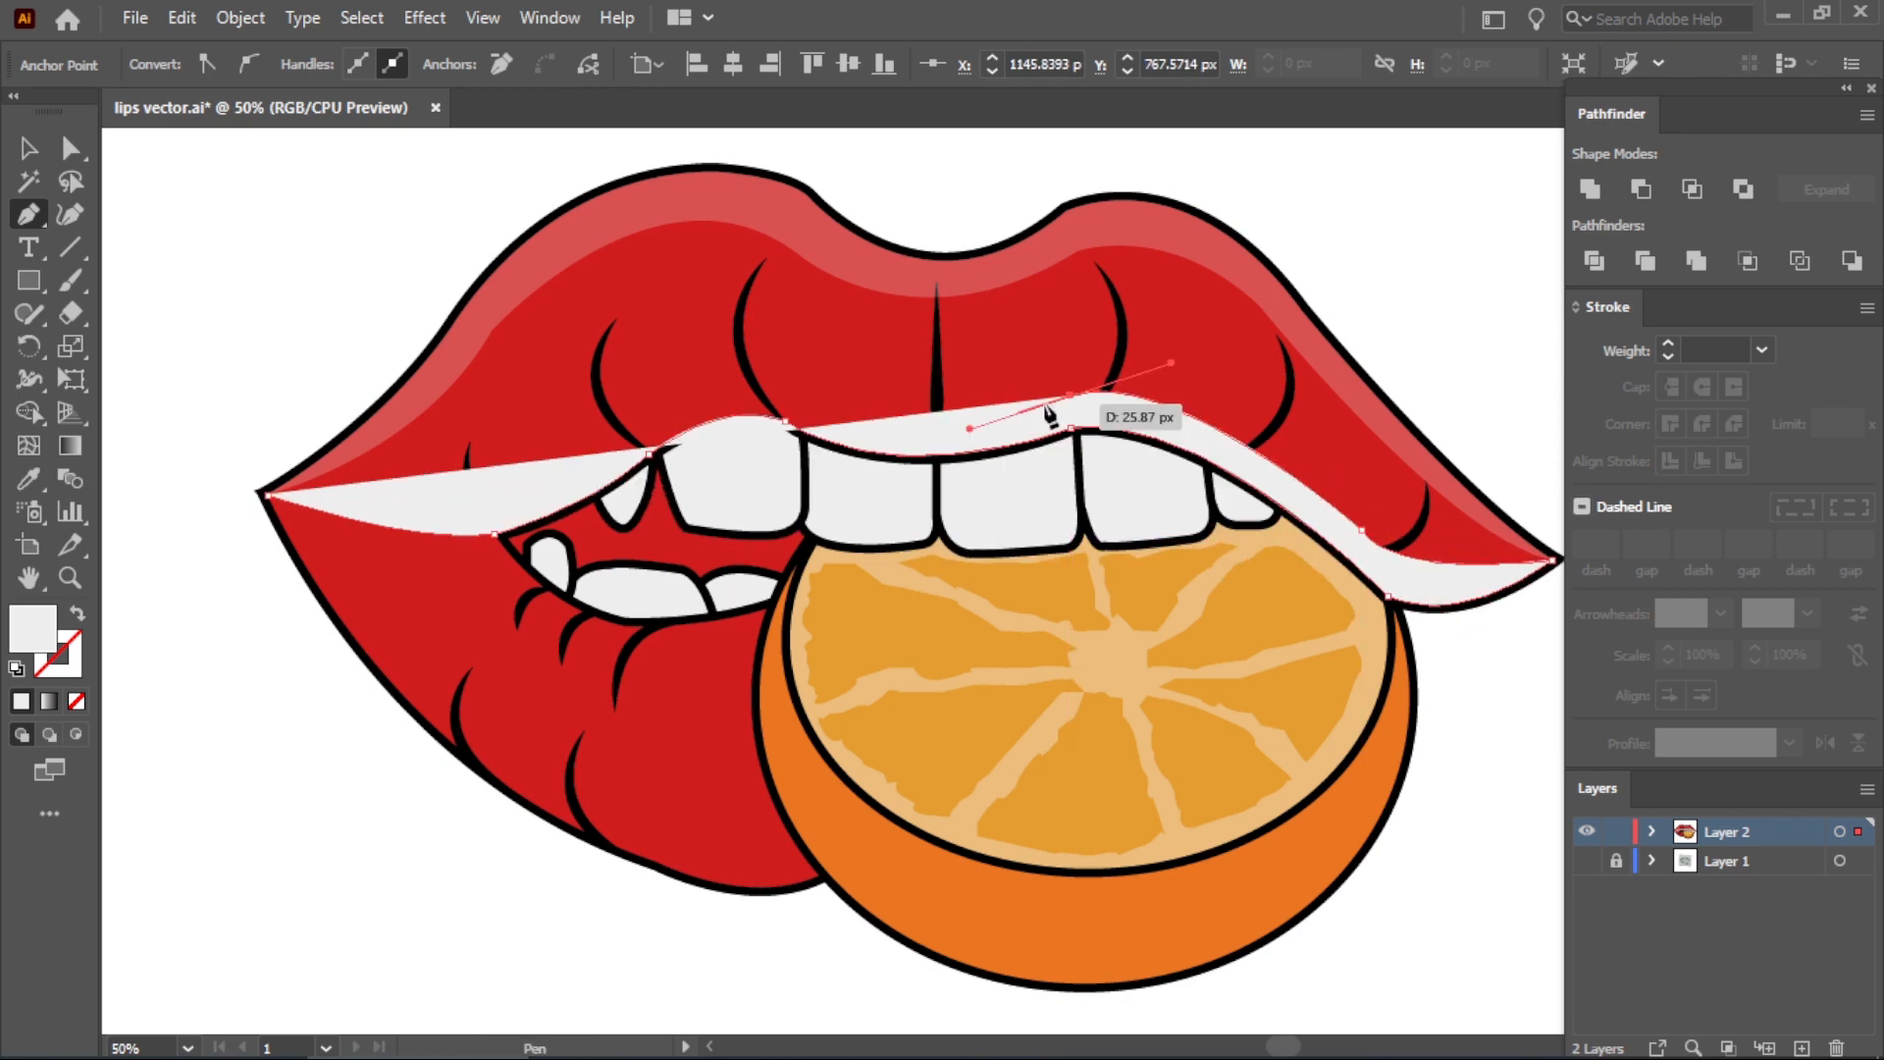
pyautogui.moveTo(782, 398); pyautogui.dragTo(721, 361)
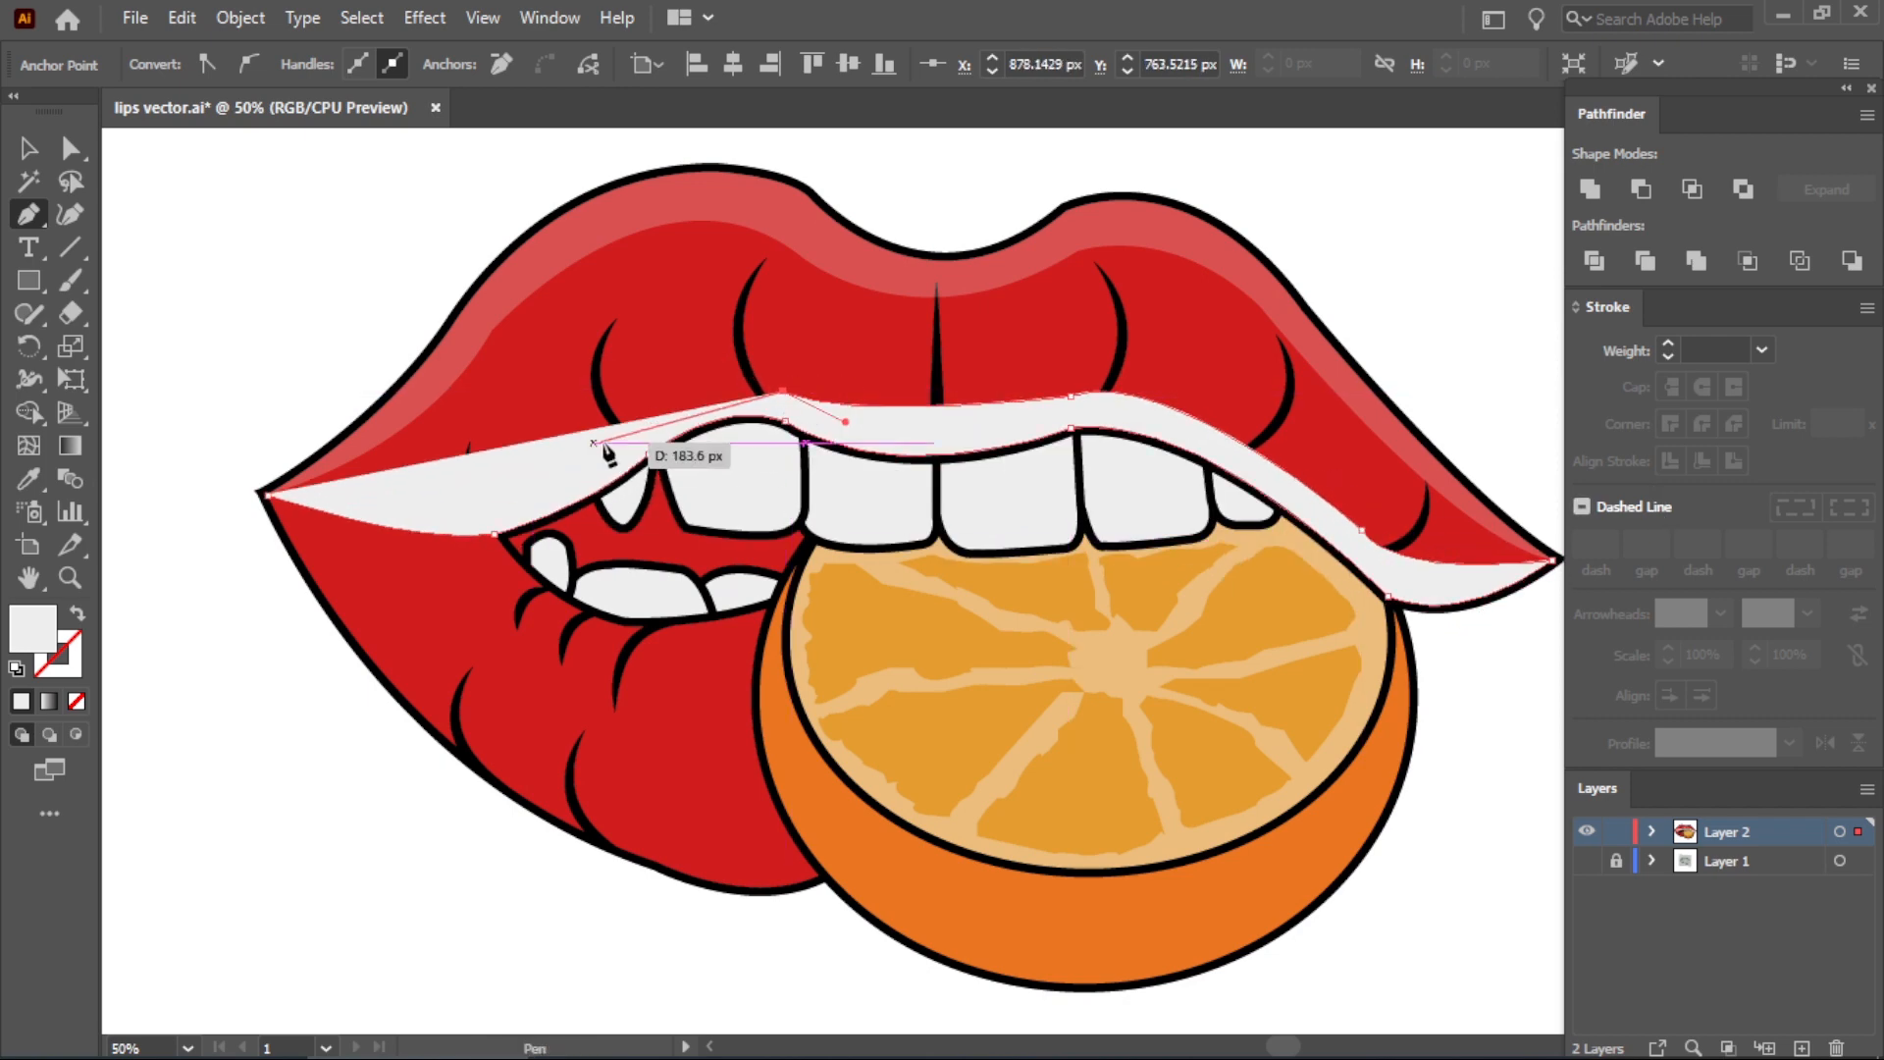
pyautogui.moveTo(580, 462); pyautogui.dragTo(580, 461)
pyautogui.click(622, 424)
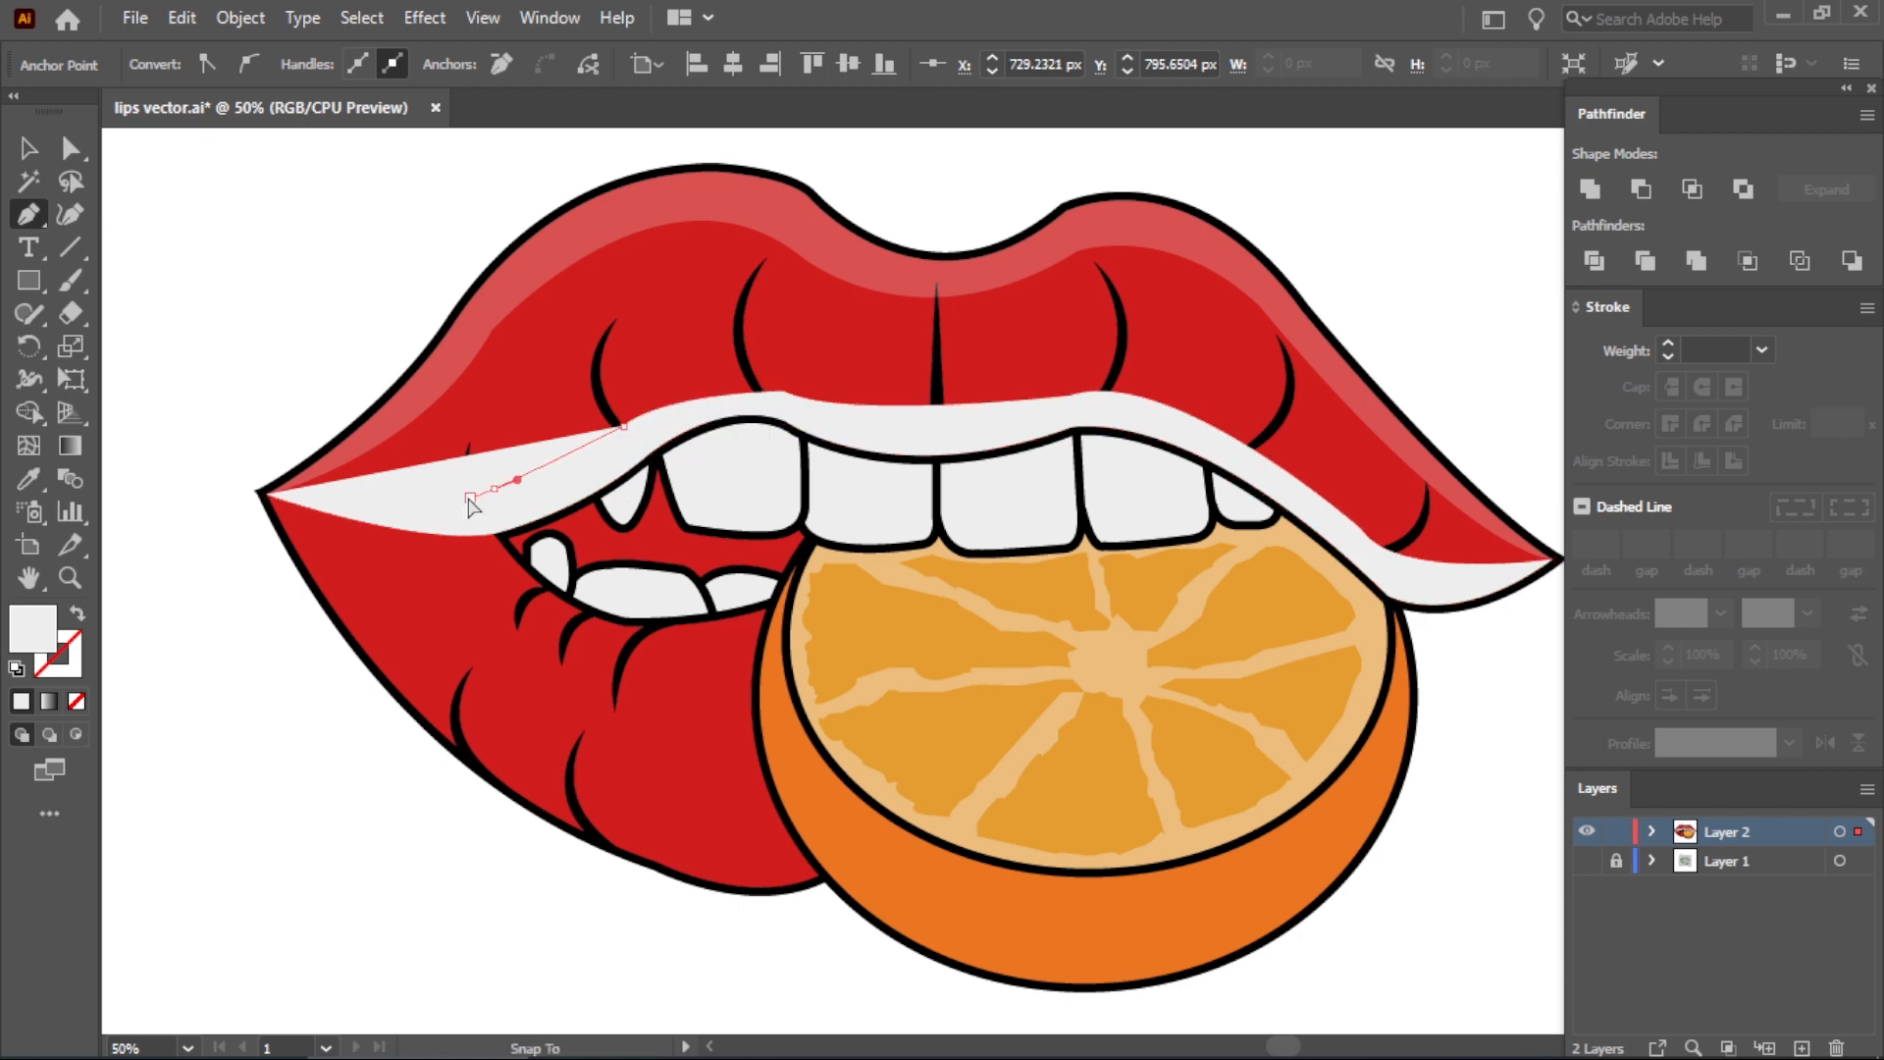
pyautogui.click(493, 488)
# Smooth the upper lip shadow's curve above the left teeth by adjusting its anchor handles with Direct Selection.
pyautogui.press('a')
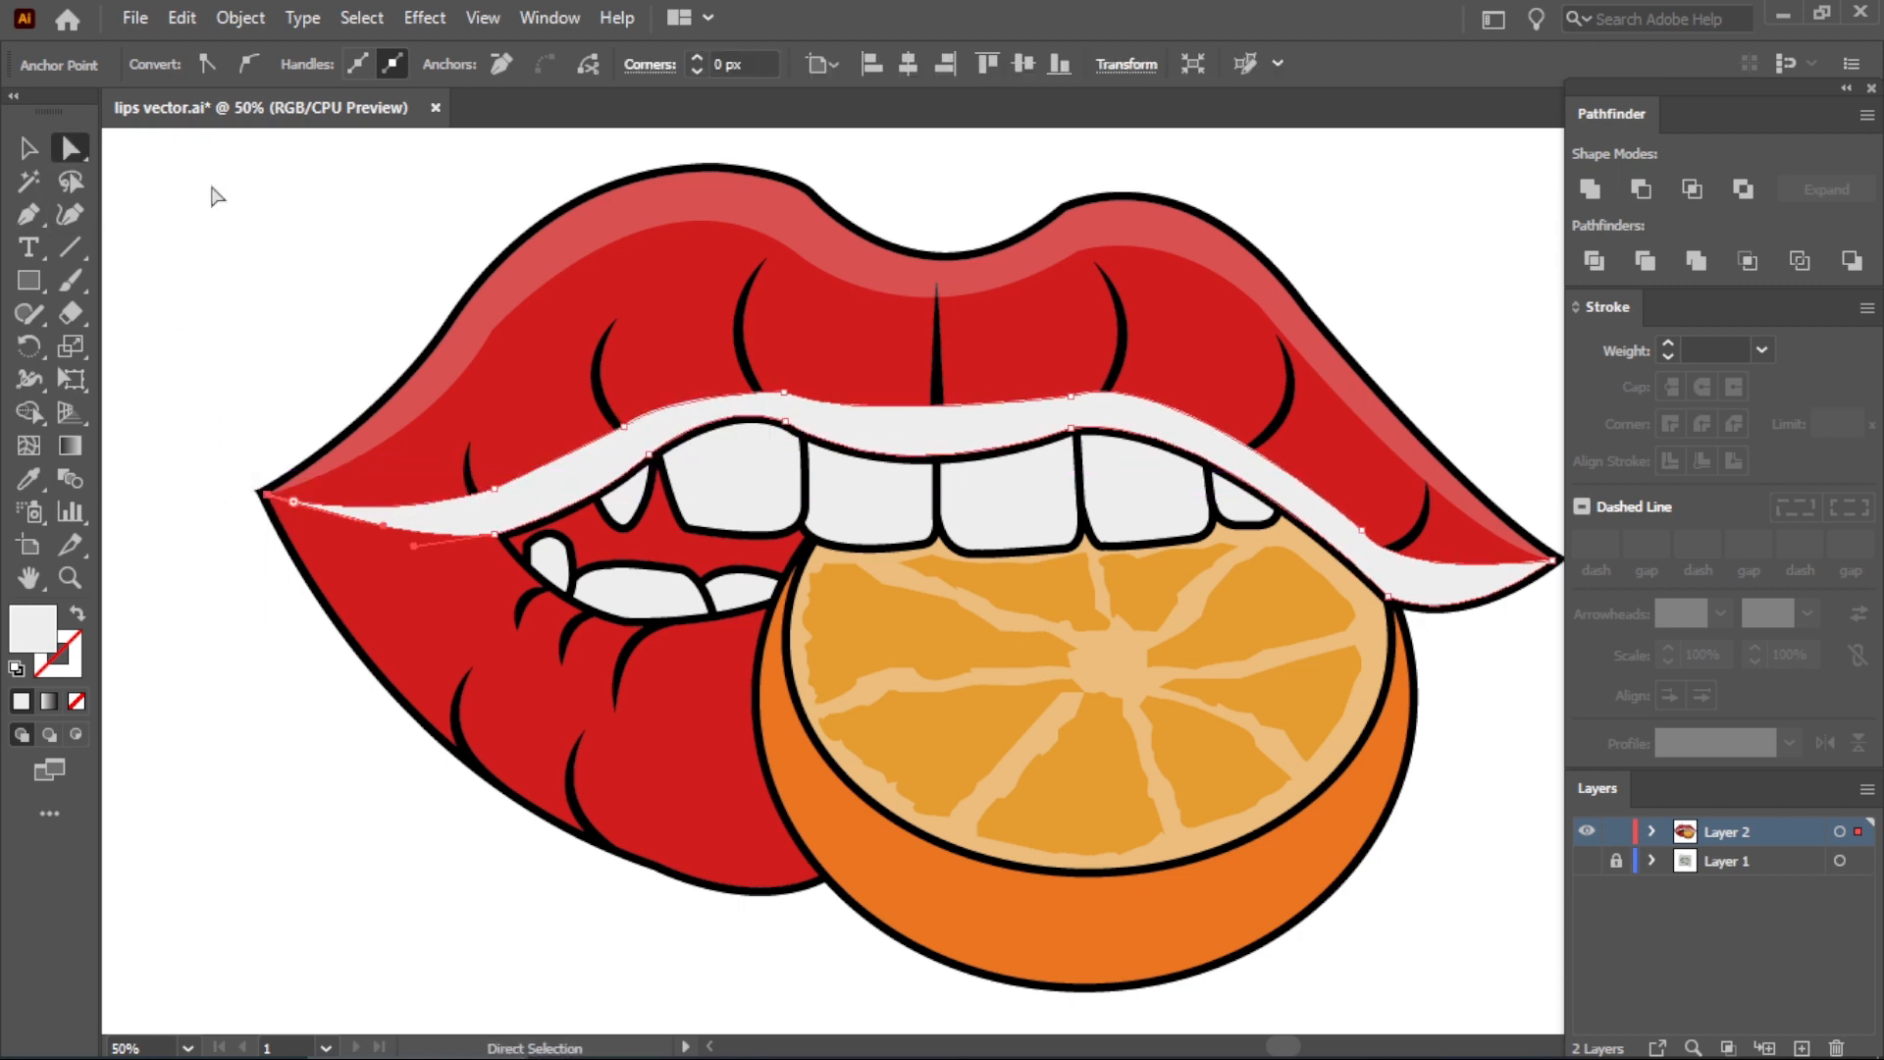
pyautogui.scroll(1, 550, 294)
pyautogui.moveTo(1016, 509); pyautogui.dragTo(1017, 509)
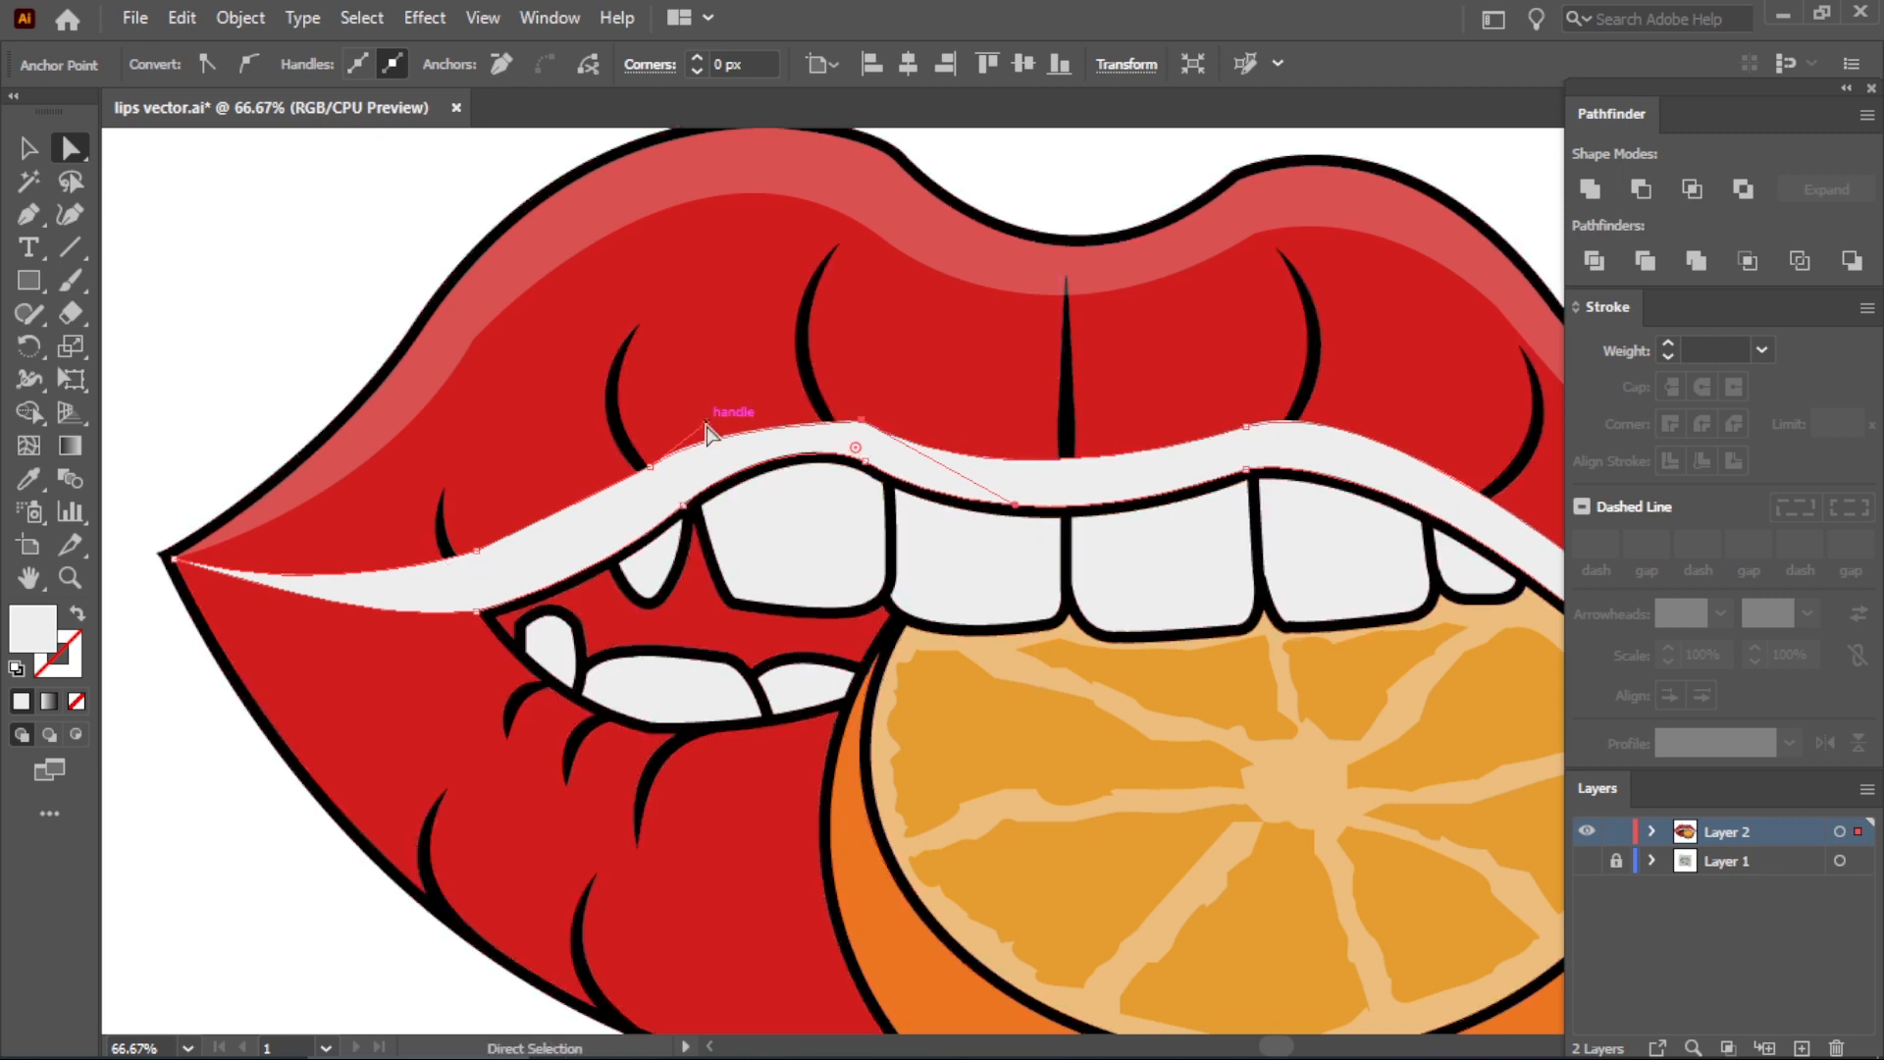
pyautogui.moveTo(738, 391); pyautogui.dragTo(738, 391)
pyautogui.scroll(-1, 638, 434)
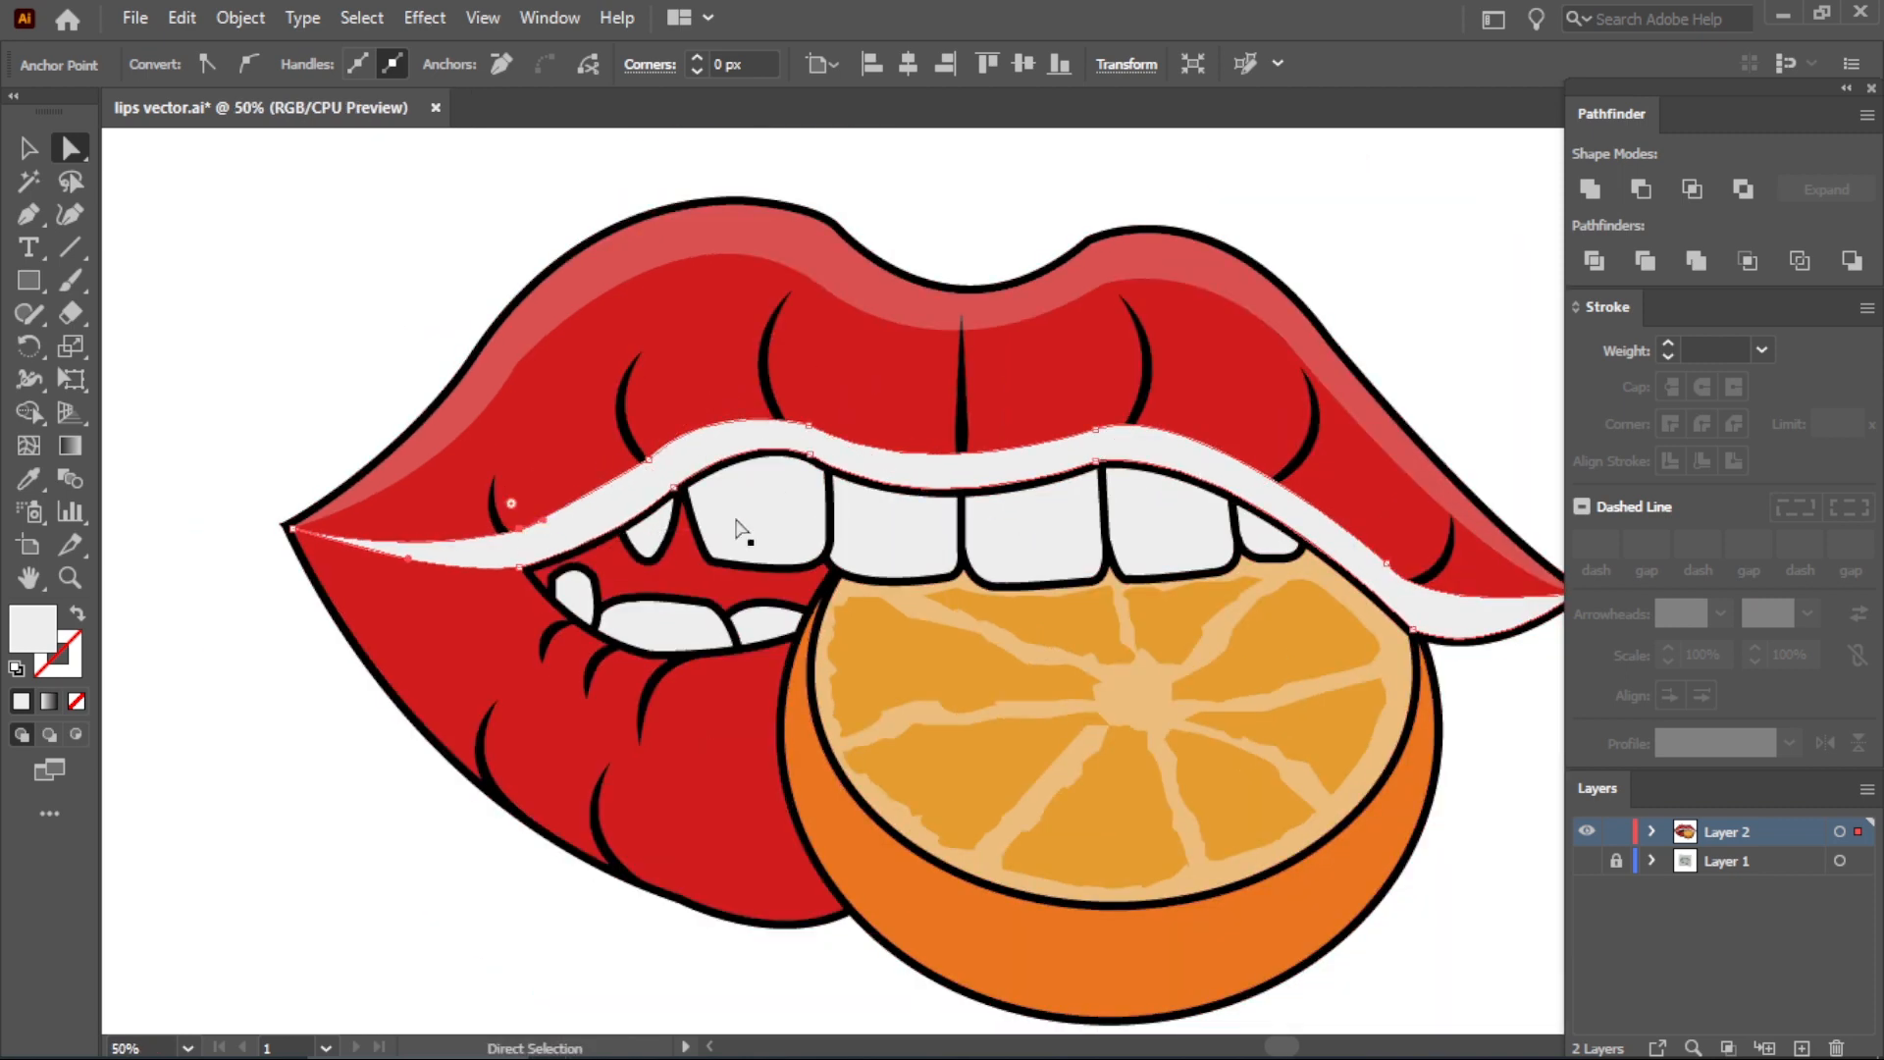
# Fill the upper lip shadow shape with black.
pyautogui.doubleClick(35, 631)
pyautogui.click(793, 392)
pyautogui.click(29, 148)
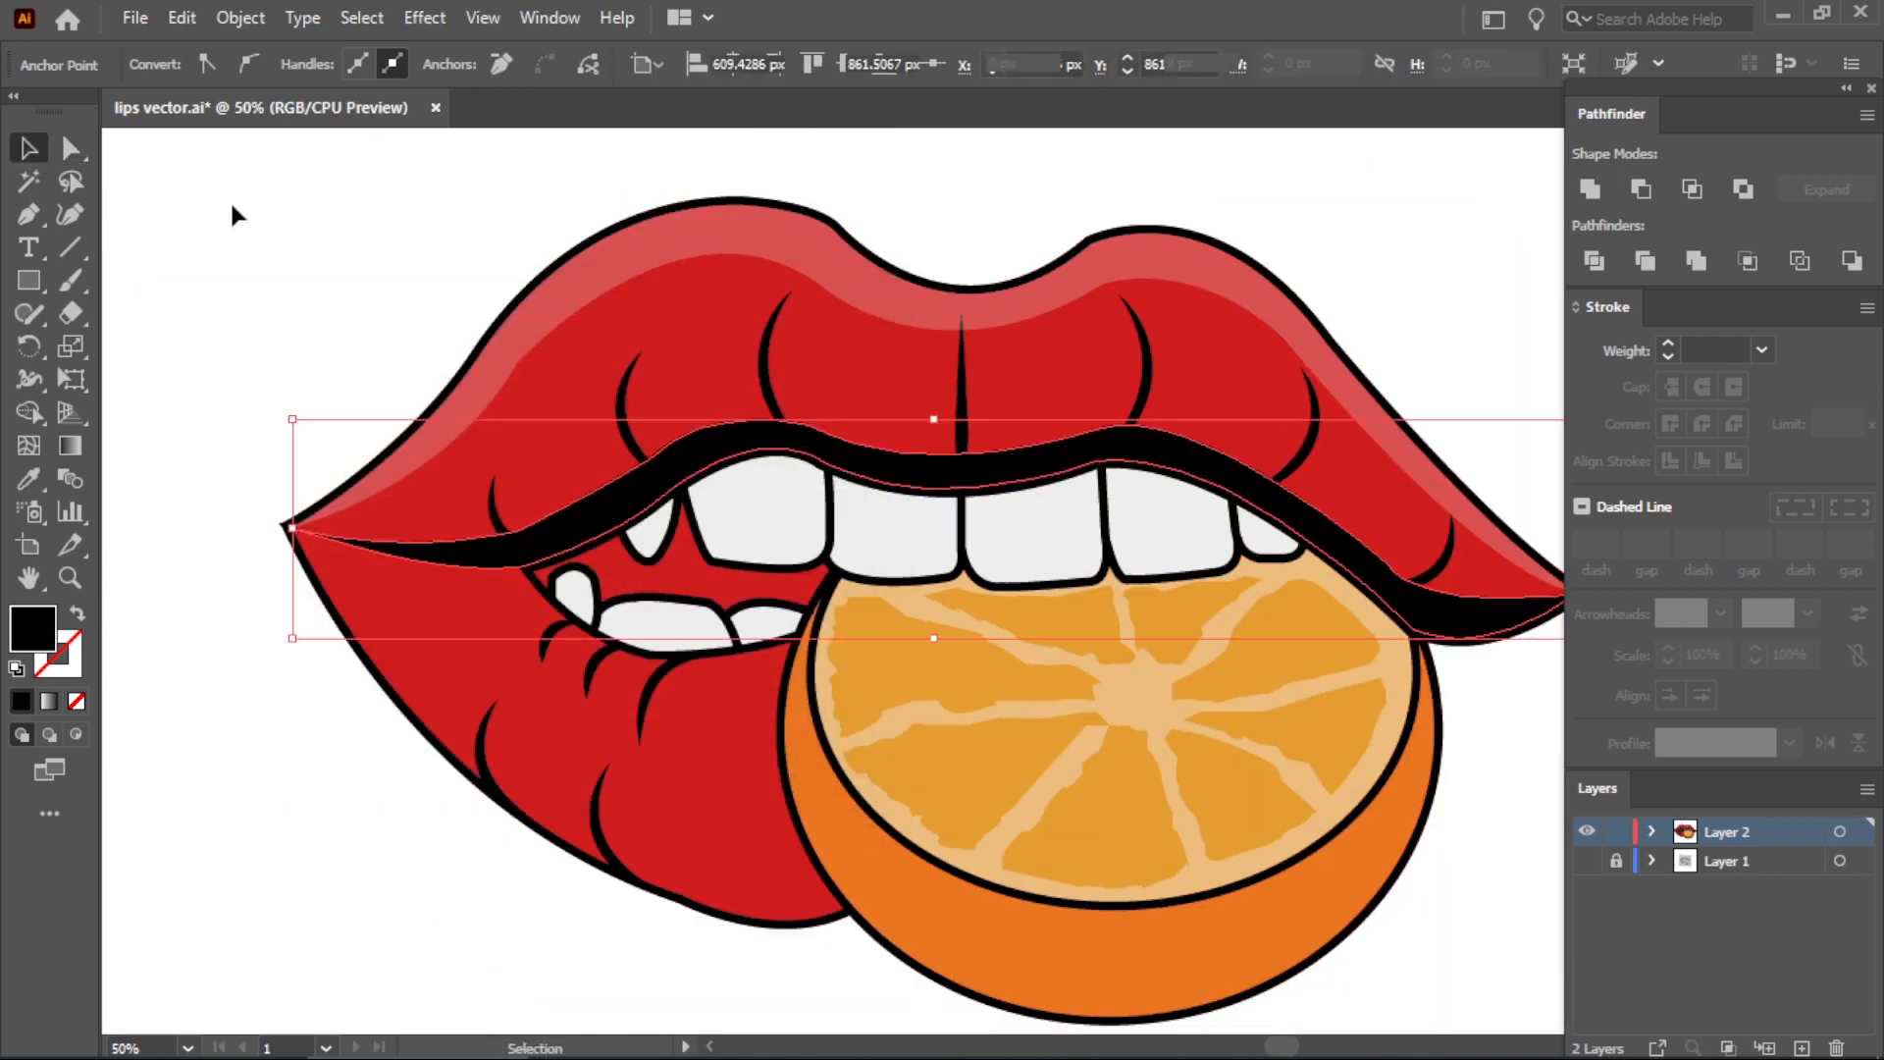
pyautogui.click(232, 202)
# Set the upper lip shadow's opacity to 29%.
pyautogui.click(864, 458)
pyautogui.click(885, 65)
pyautogui.moveTo(886, 99); pyautogui.dragTo(810, 102)
pyautogui.click(220, 232)
# Draw a closed curved shadow shape with the Pen tool just below the lower teeth, ending at the fruit's edge.
pyautogui.scroll(-2, 222, 236)
pyautogui.scroll(1, 239, 177)
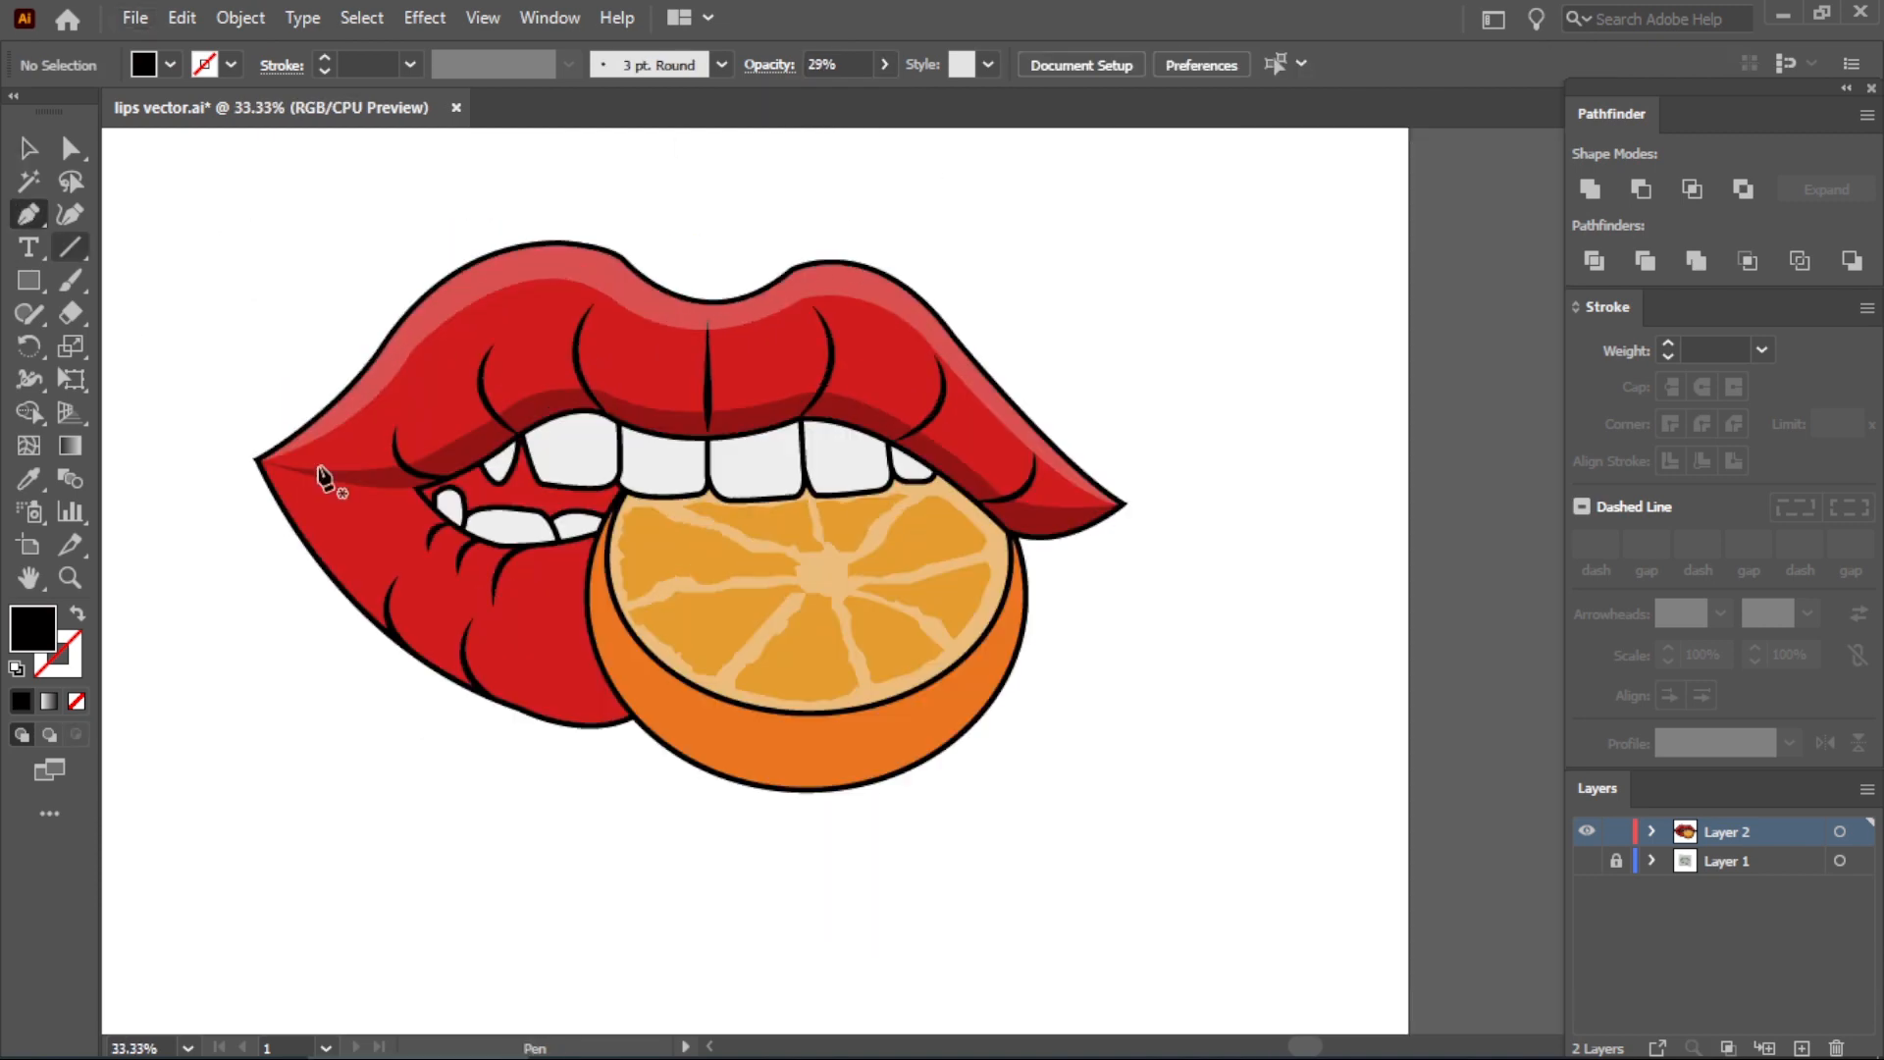
pyautogui.scroll(2, 324, 478)
pyautogui.click(509, 509)
pyautogui.moveTo(683, 631); pyautogui.dragTo(735, 612)
pyautogui.click(683, 631)
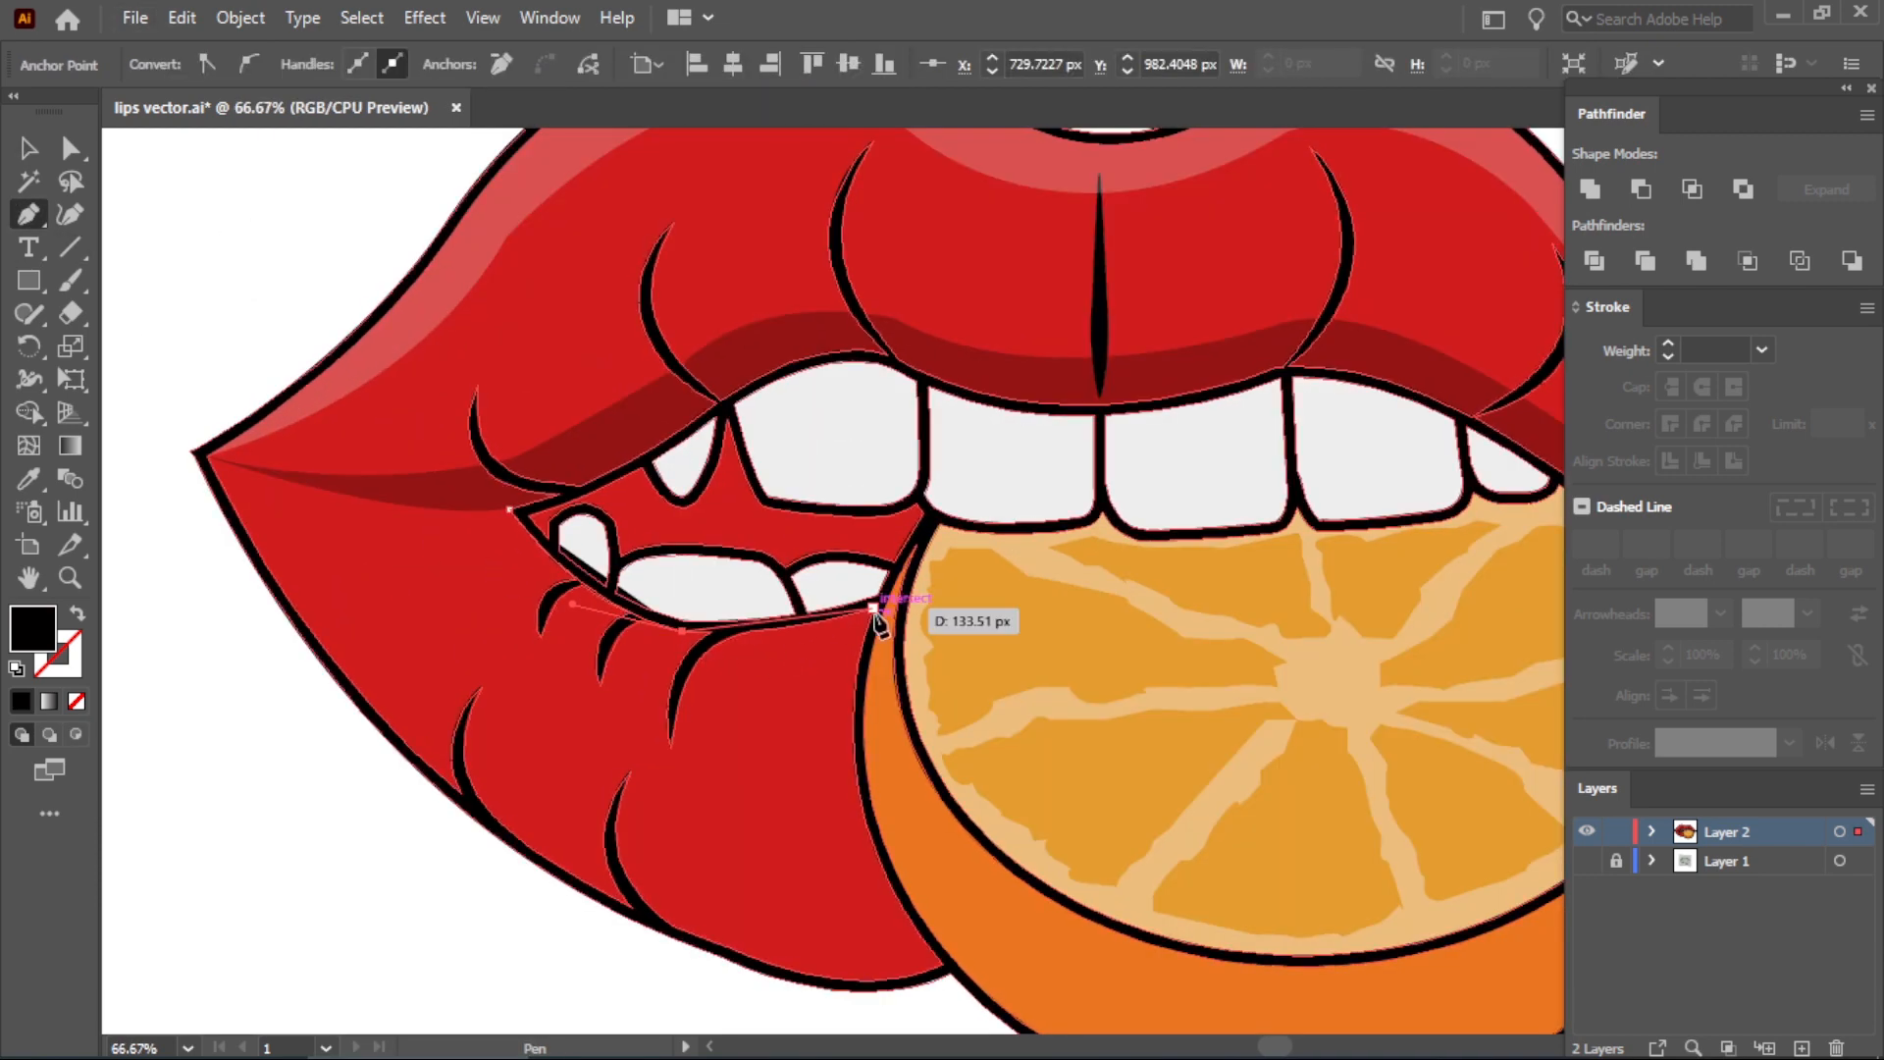
pyautogui.moveTo(873, 608); pyautogui.dragTo(929, 592)
pyautogui.click(873, 609)
pyautogui.moveTo(856, 676); pyautogui.dragTo(855, 699)
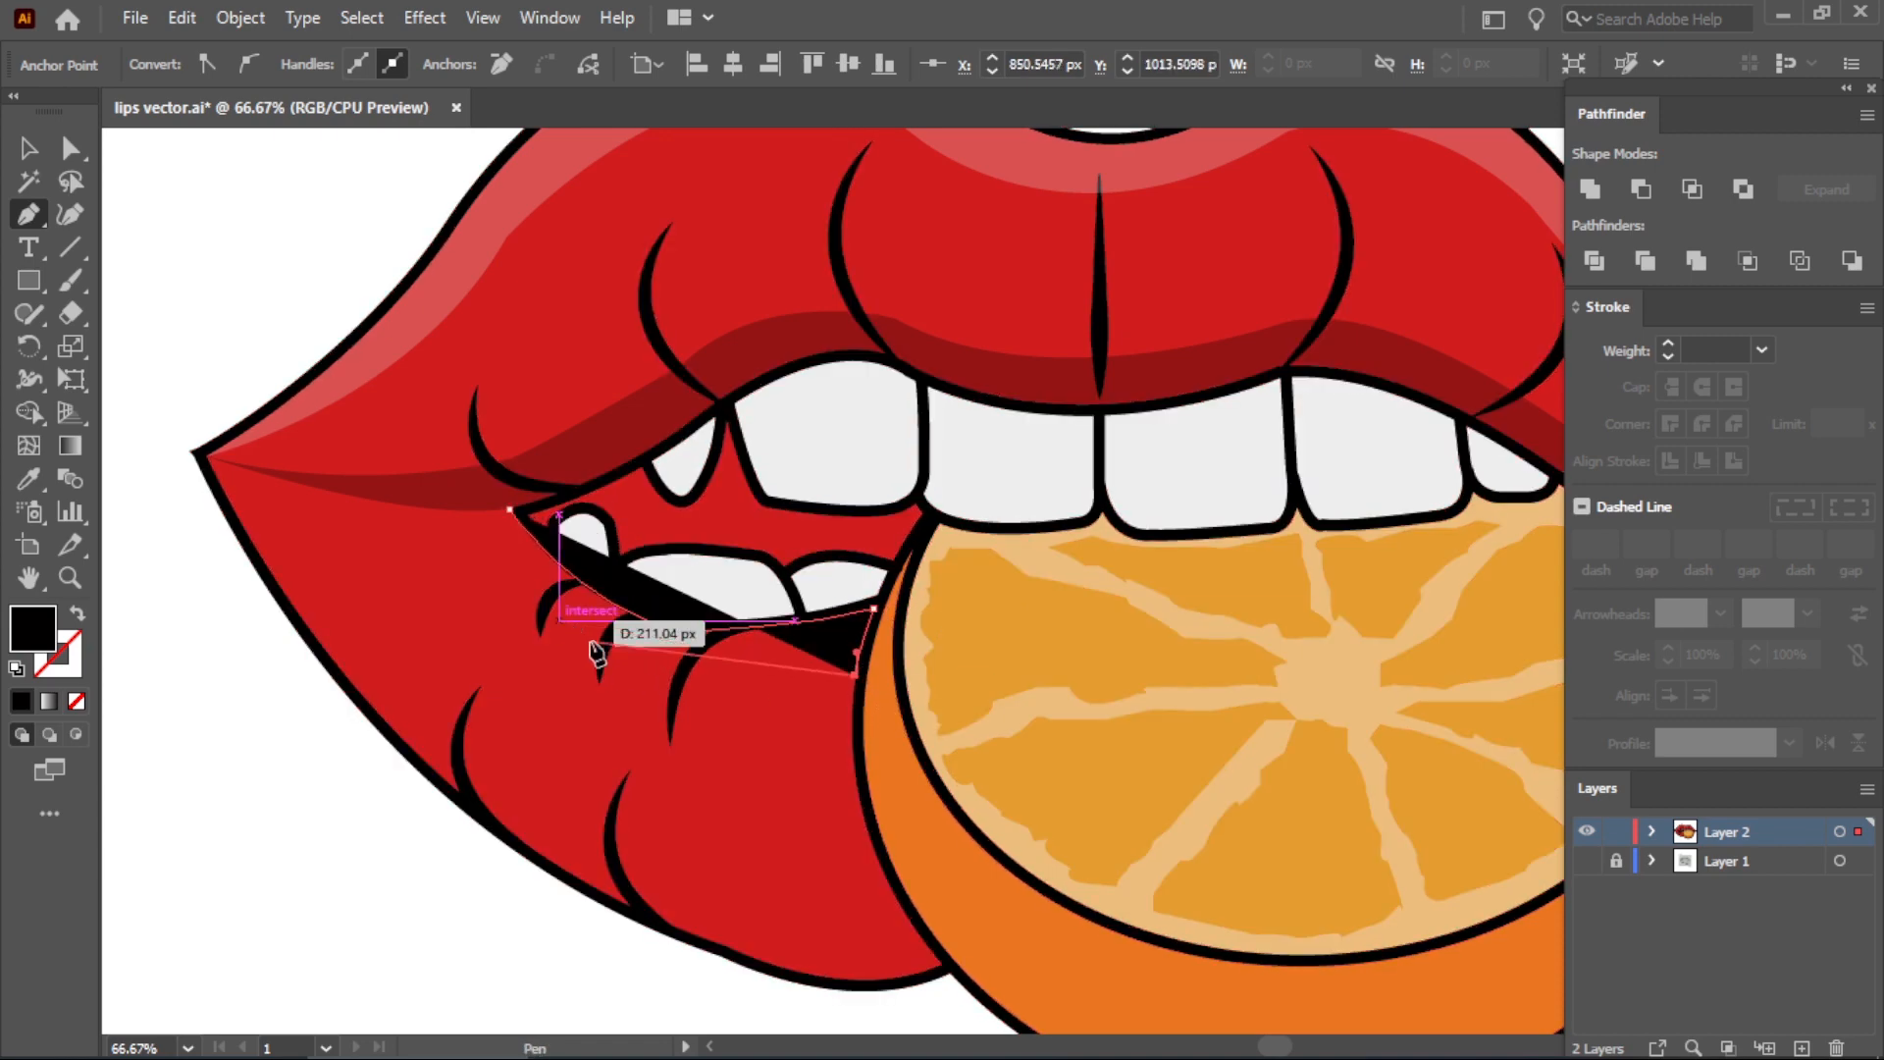
pyautogui.moveTo(588, 640); pyautogui.dragTo(537, 609)
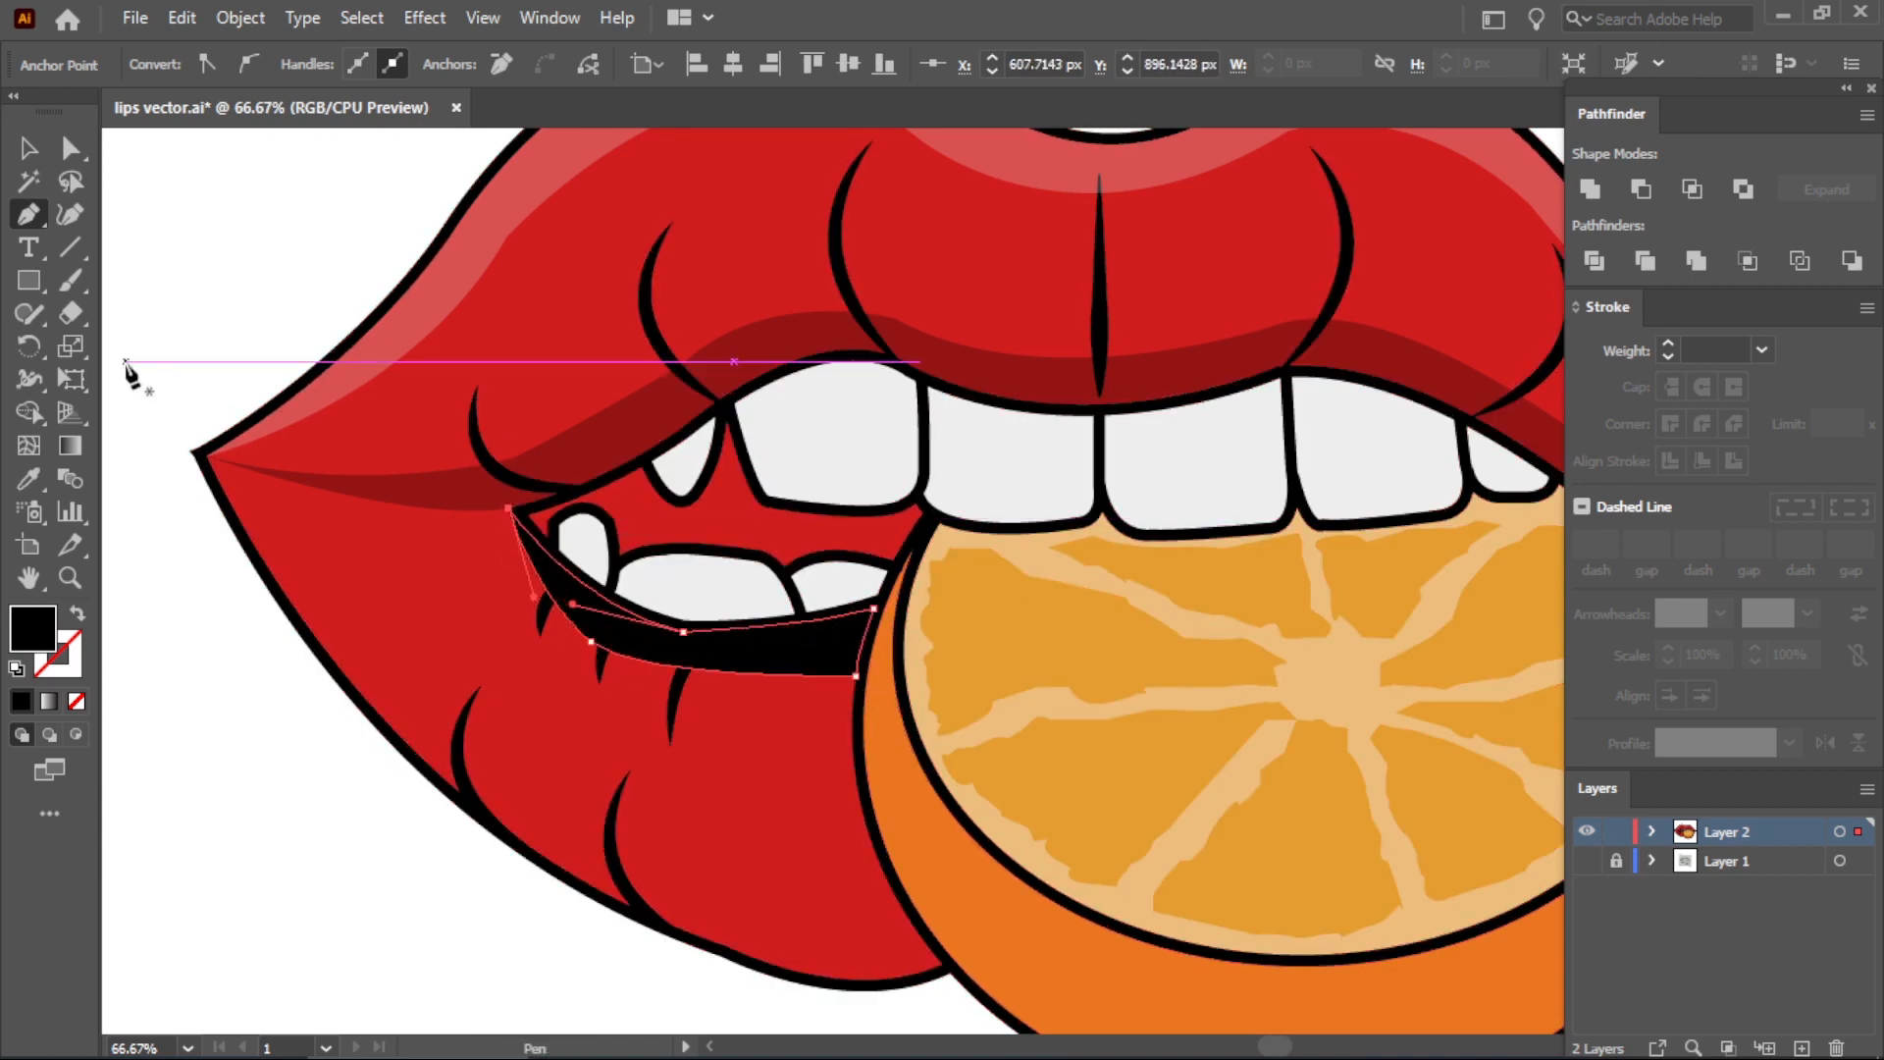
# Apply the upper lip shadow's appearance to the shape below the lower teeth with the Eyedropper.
pyautogui.click(30, 478)
pyautogui.click(640, 420)
pyautogui.click(29, 149)
pyautogui.click(211, 280)
pyautogui.scroll(-1, 552, 610)
# With the Pen tool, draw the inner edge of a lower lip shadow from the left mouth corner to the fruit.
pyautogui.press('p')
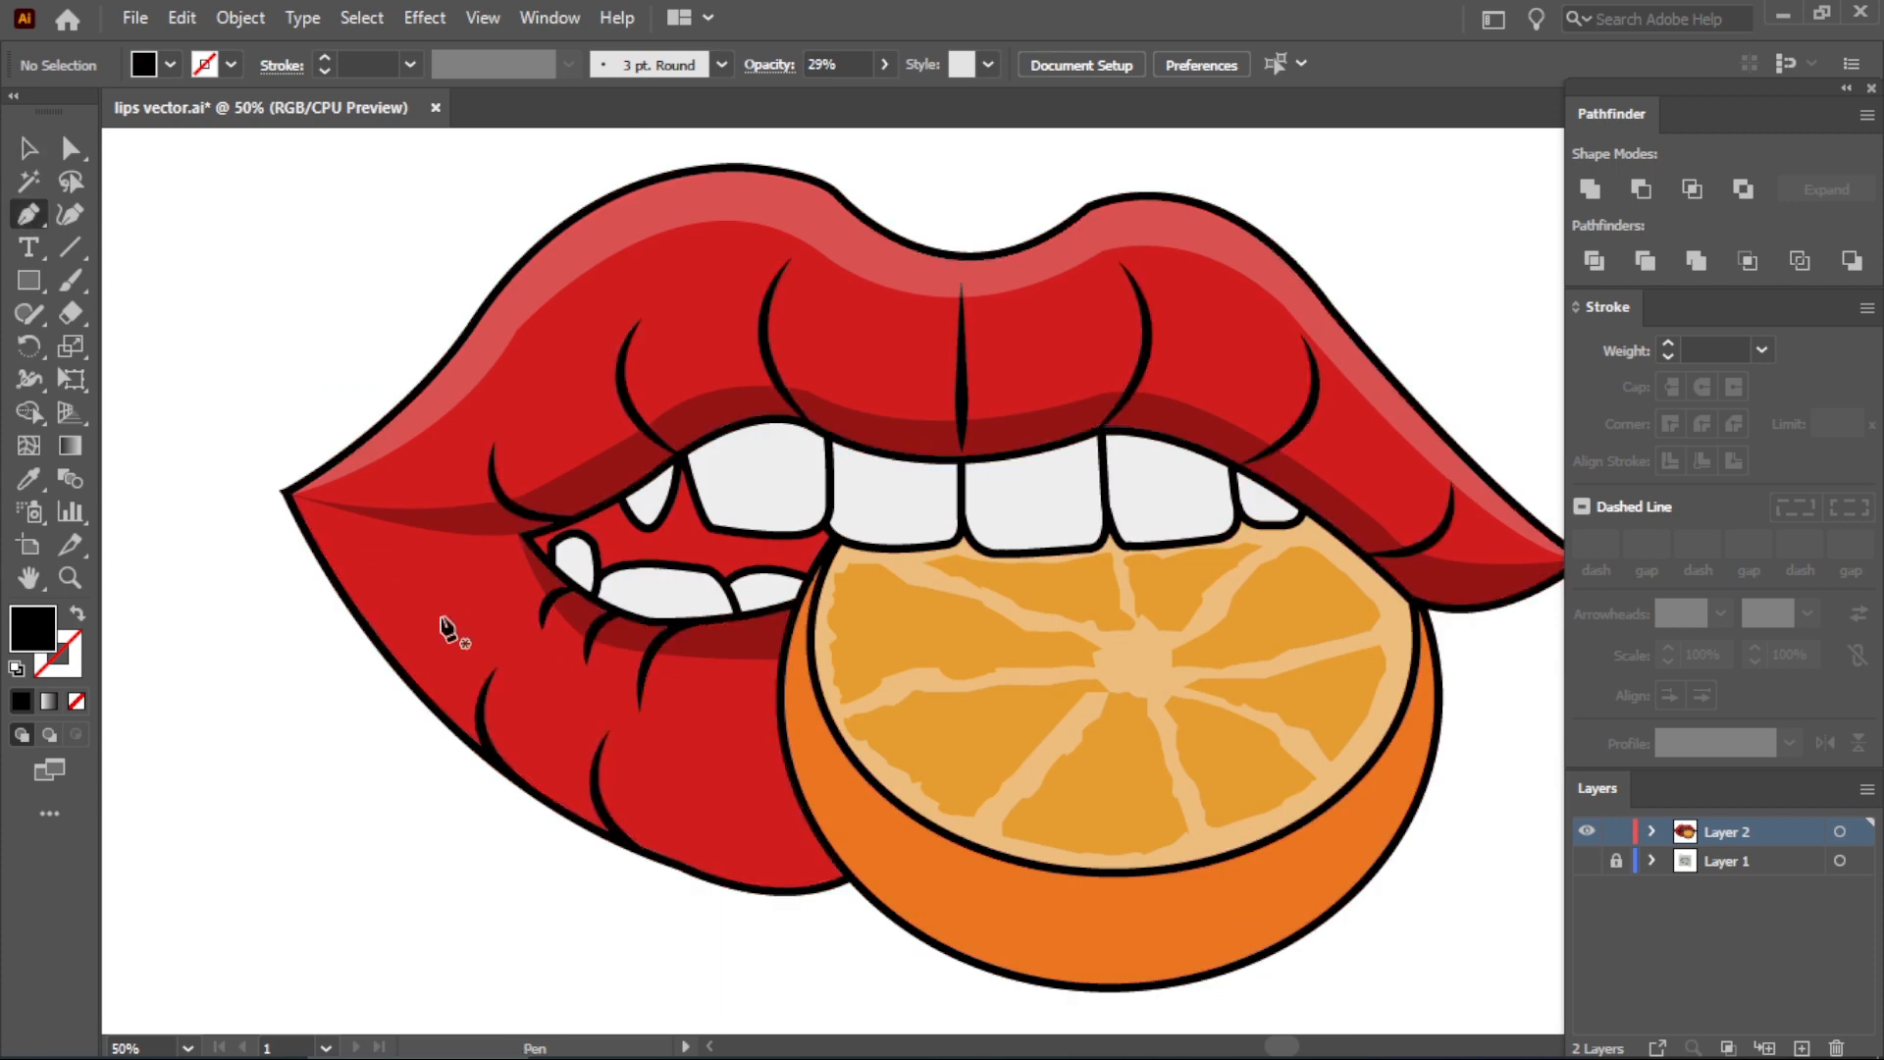
pyautogui.scroll(1, 447, 628)
pyautogui.click(234, 453)
pyautogui.moveTo(920, 881); pyautogui.dragTo(1236, 874)
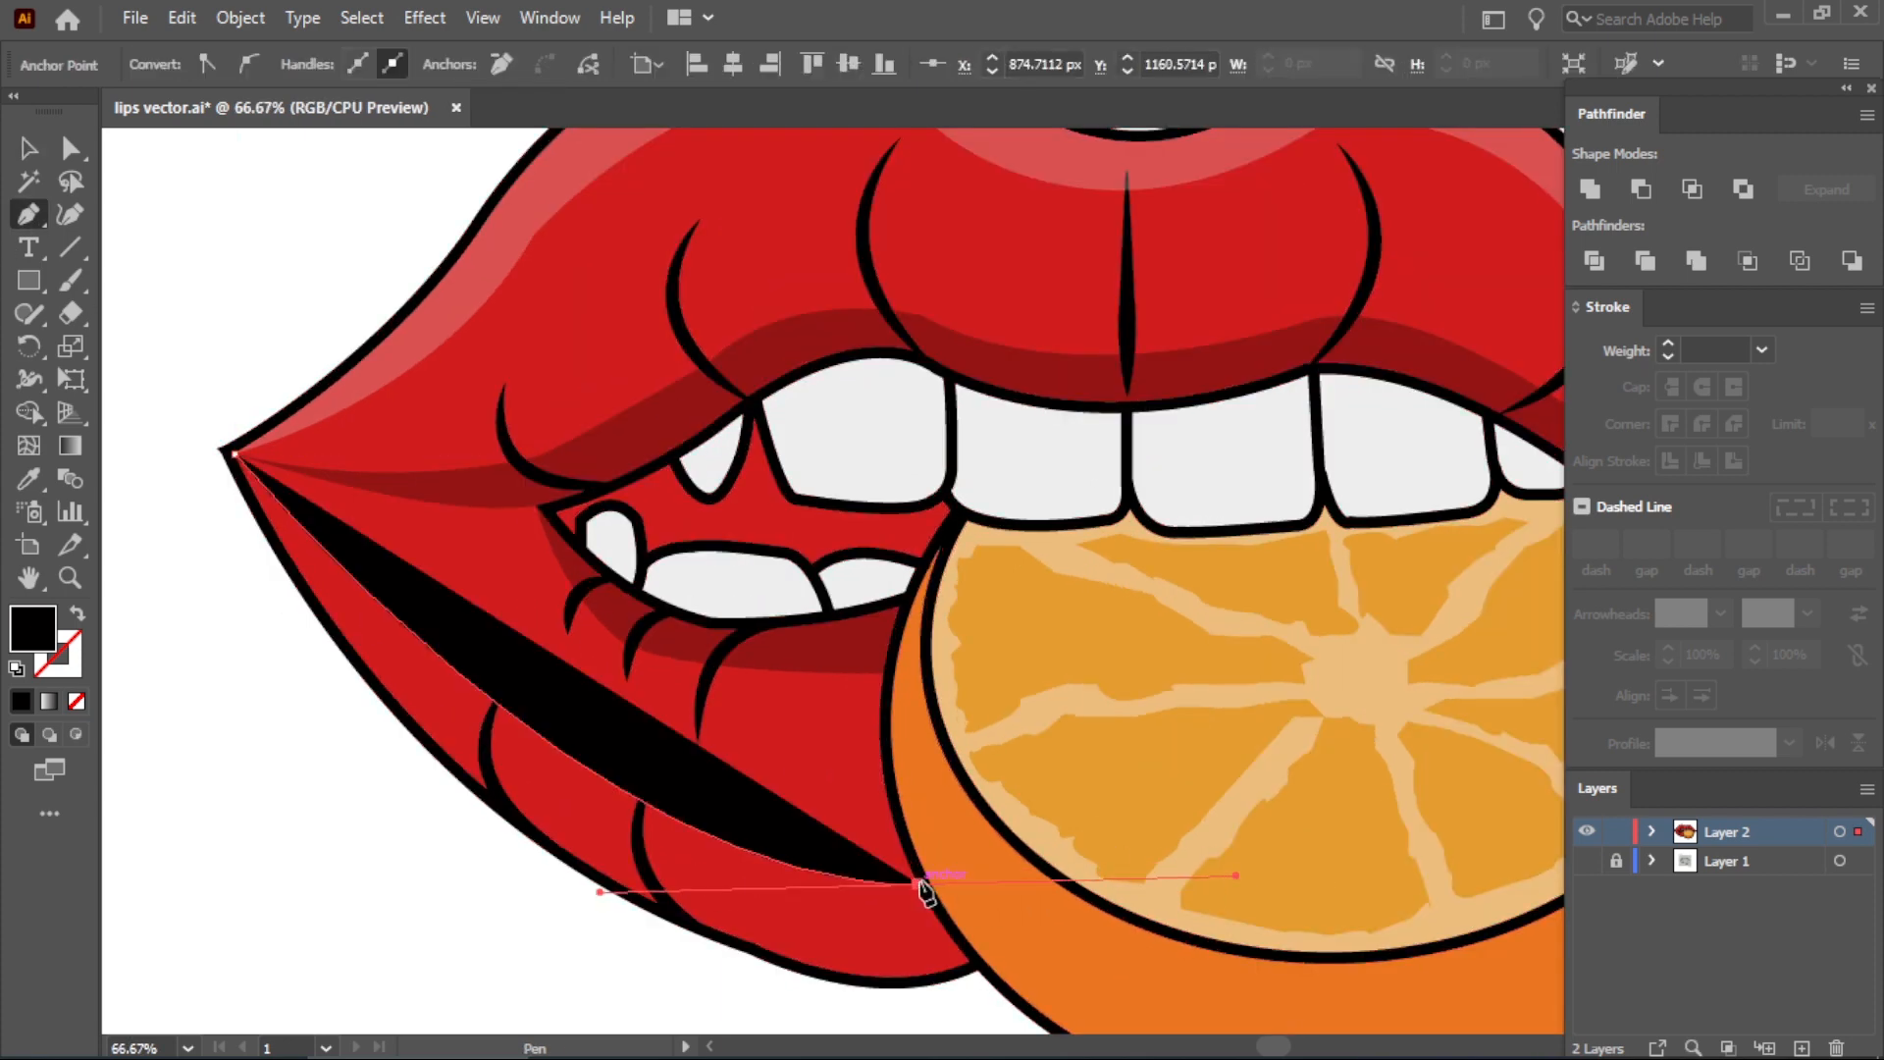
# Close the lower lip shadow path along the fruit's edge and around the outside of the lip.
pyautogui.moveTo(970, 962); pyautogui.dragTo(982, 977)
pyautogui.click(947, 999)
pyautogui.click(622, 935)
pyautogui.click(356, 859)
pyautogui.click(247, 707)
pyautogui.click(192, 607)
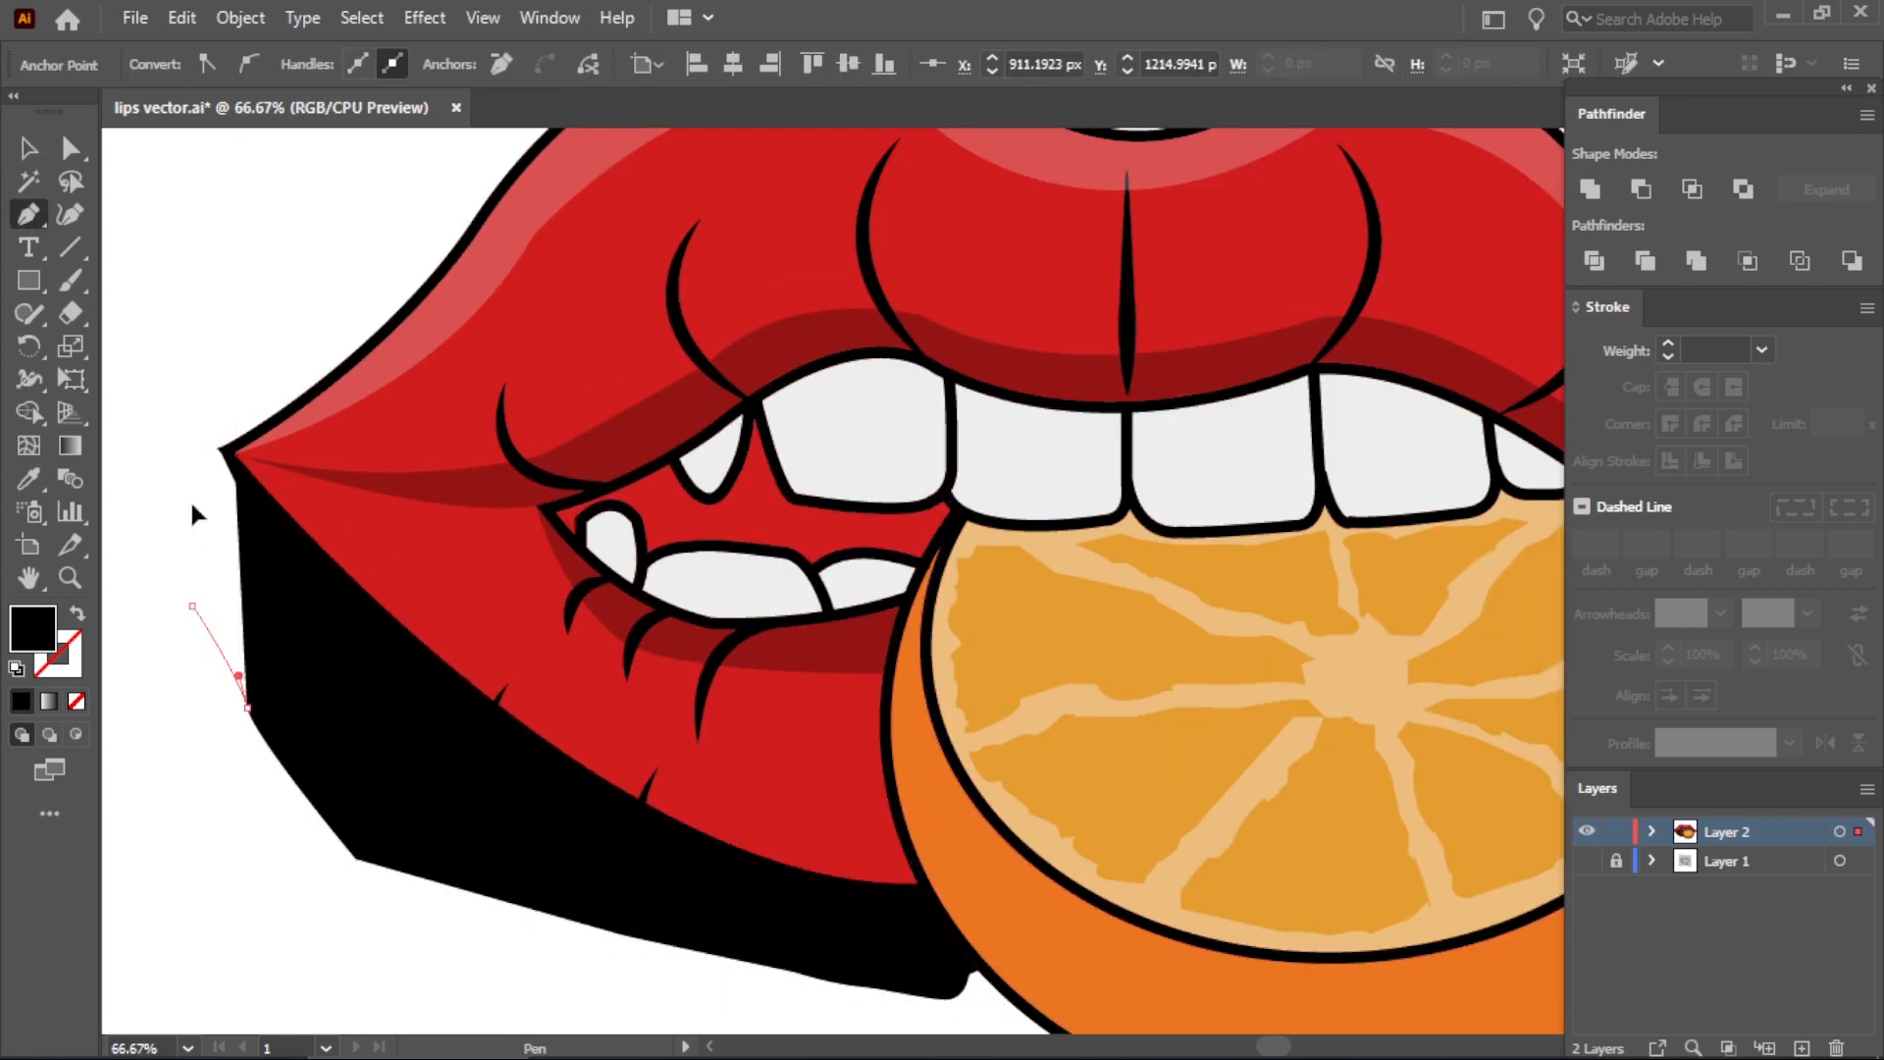
pyautogui.click(189, 530)
pyautogui.click(234, 453)
# Remove the part of the shadow shape outside the lower lip with Shape Builder.
pyautogui.click(30, 149)
pyautogui.keyDown('shift'); pyautogui.click(776, 813); pyautogui.keyUp('shift')
pyautogui.click(30, 412)
pyautogui.keyDown('alt'); pyautogui.click(294, 738); pyautogui.keyUp('alt')
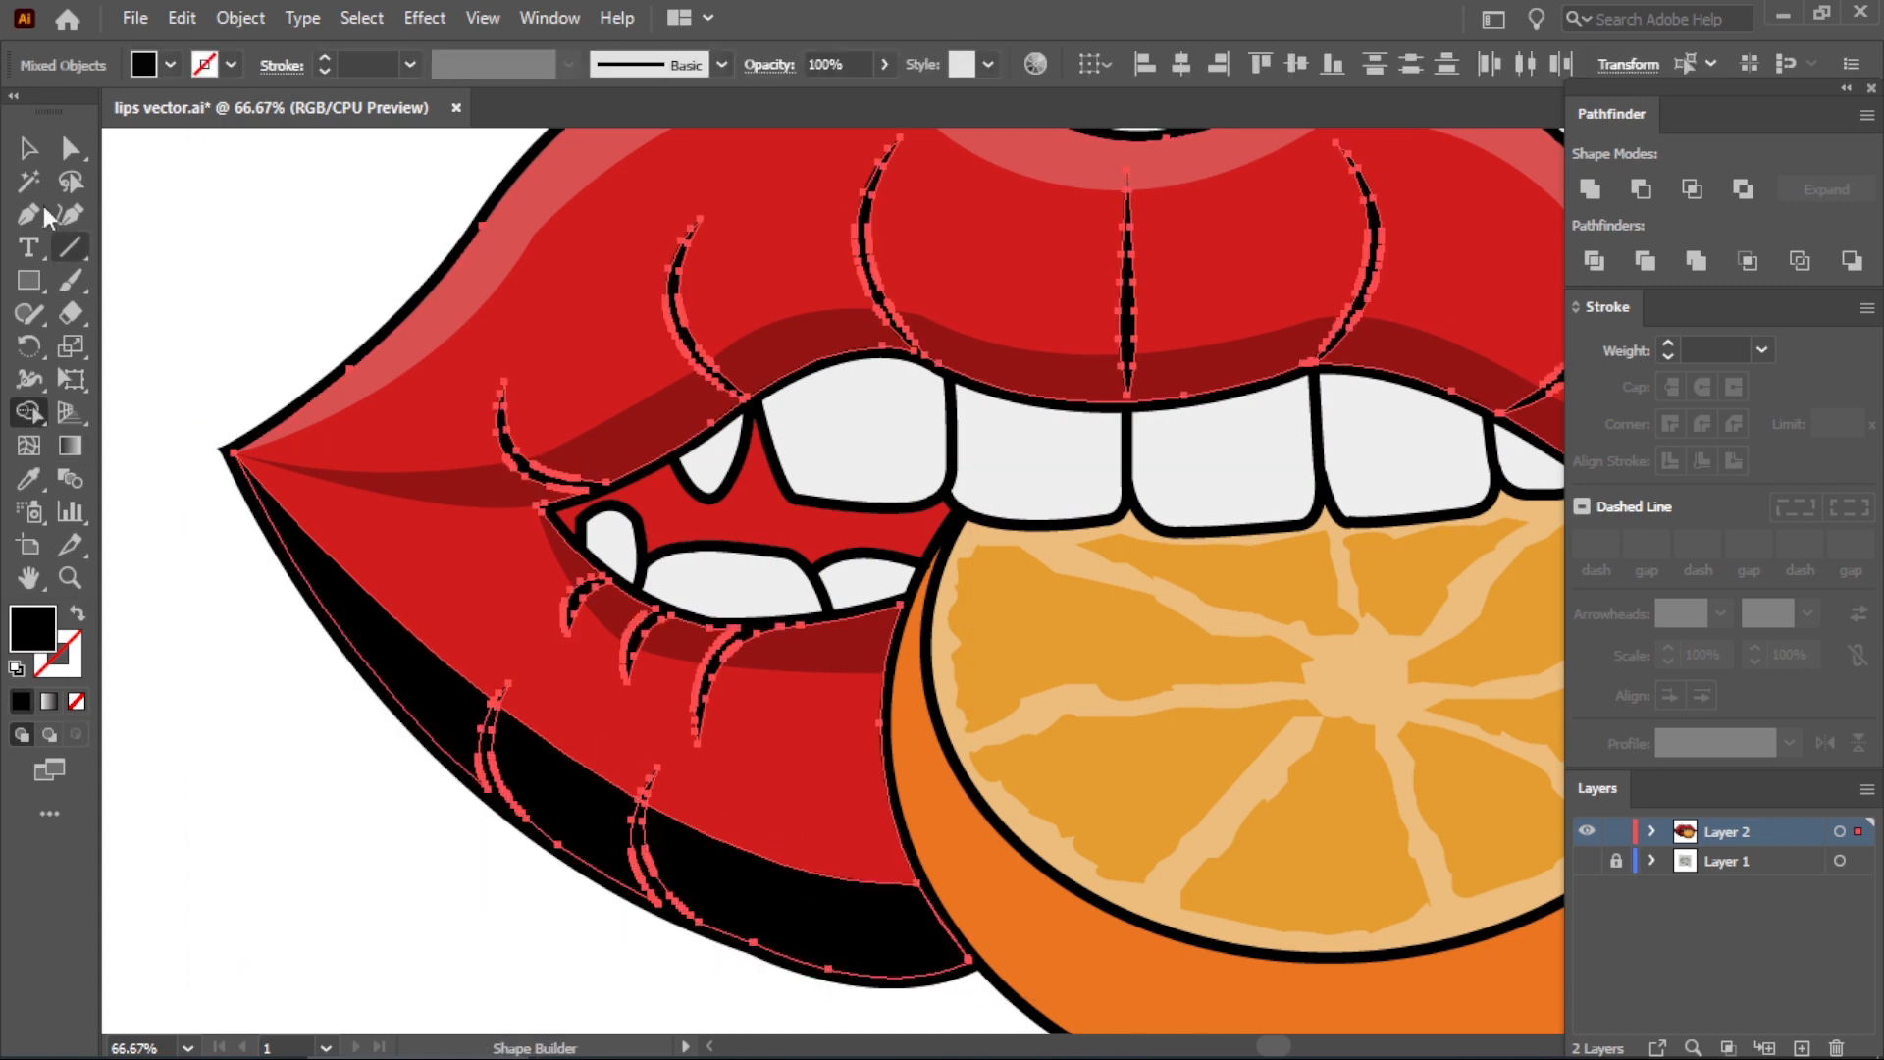
# Apply the upper lip shadow's appearance to the three black pieces along the lower lip with the Eyedropper.
pyautogui.click(30, 149)
pyautogui.click(28, 478)
pyautogui.click(30, 149)
pyautogui.click(175, 204)
pyautogui.click(422, 691)
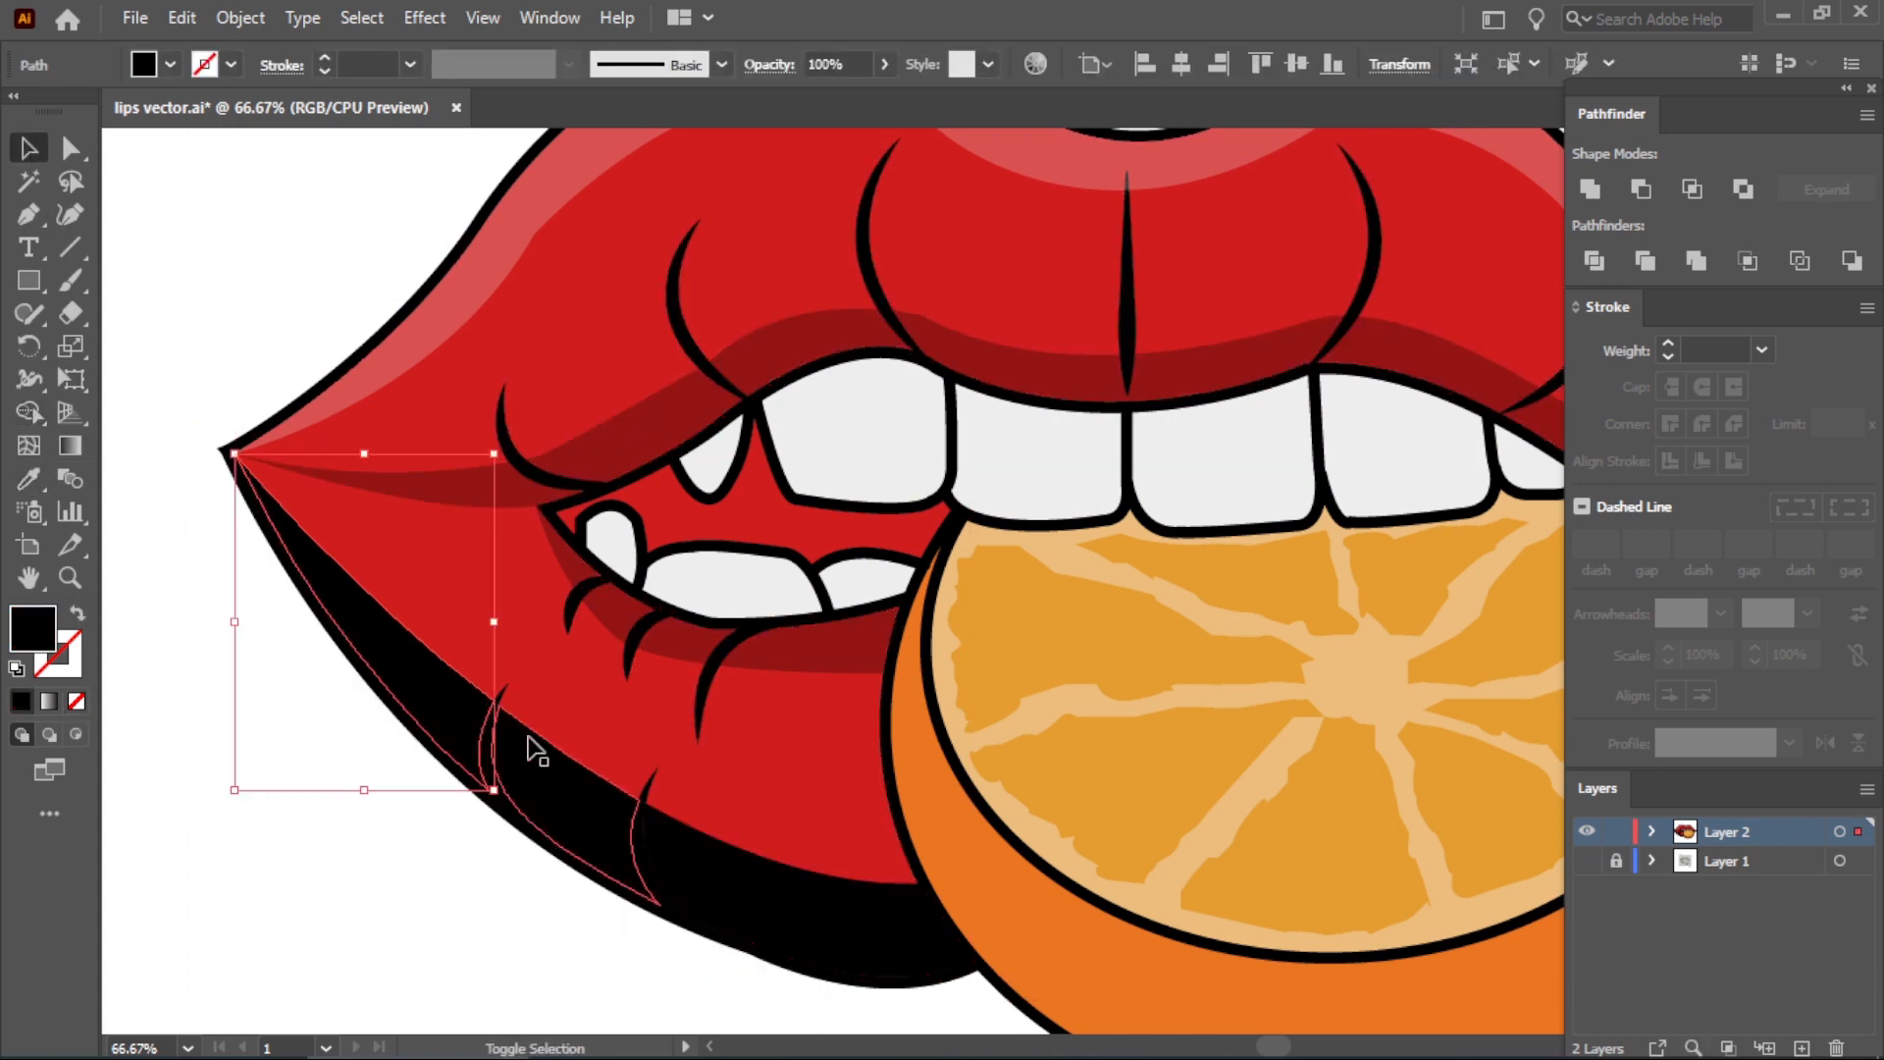
pyautogui.keyDown('shift'); pyautogui.click(534, 749); pyautogui.keyUp('shift')
pyautogui.keyDown('shift'); pyautogui.click(721, 878); pyautogui.keyUp('shift')
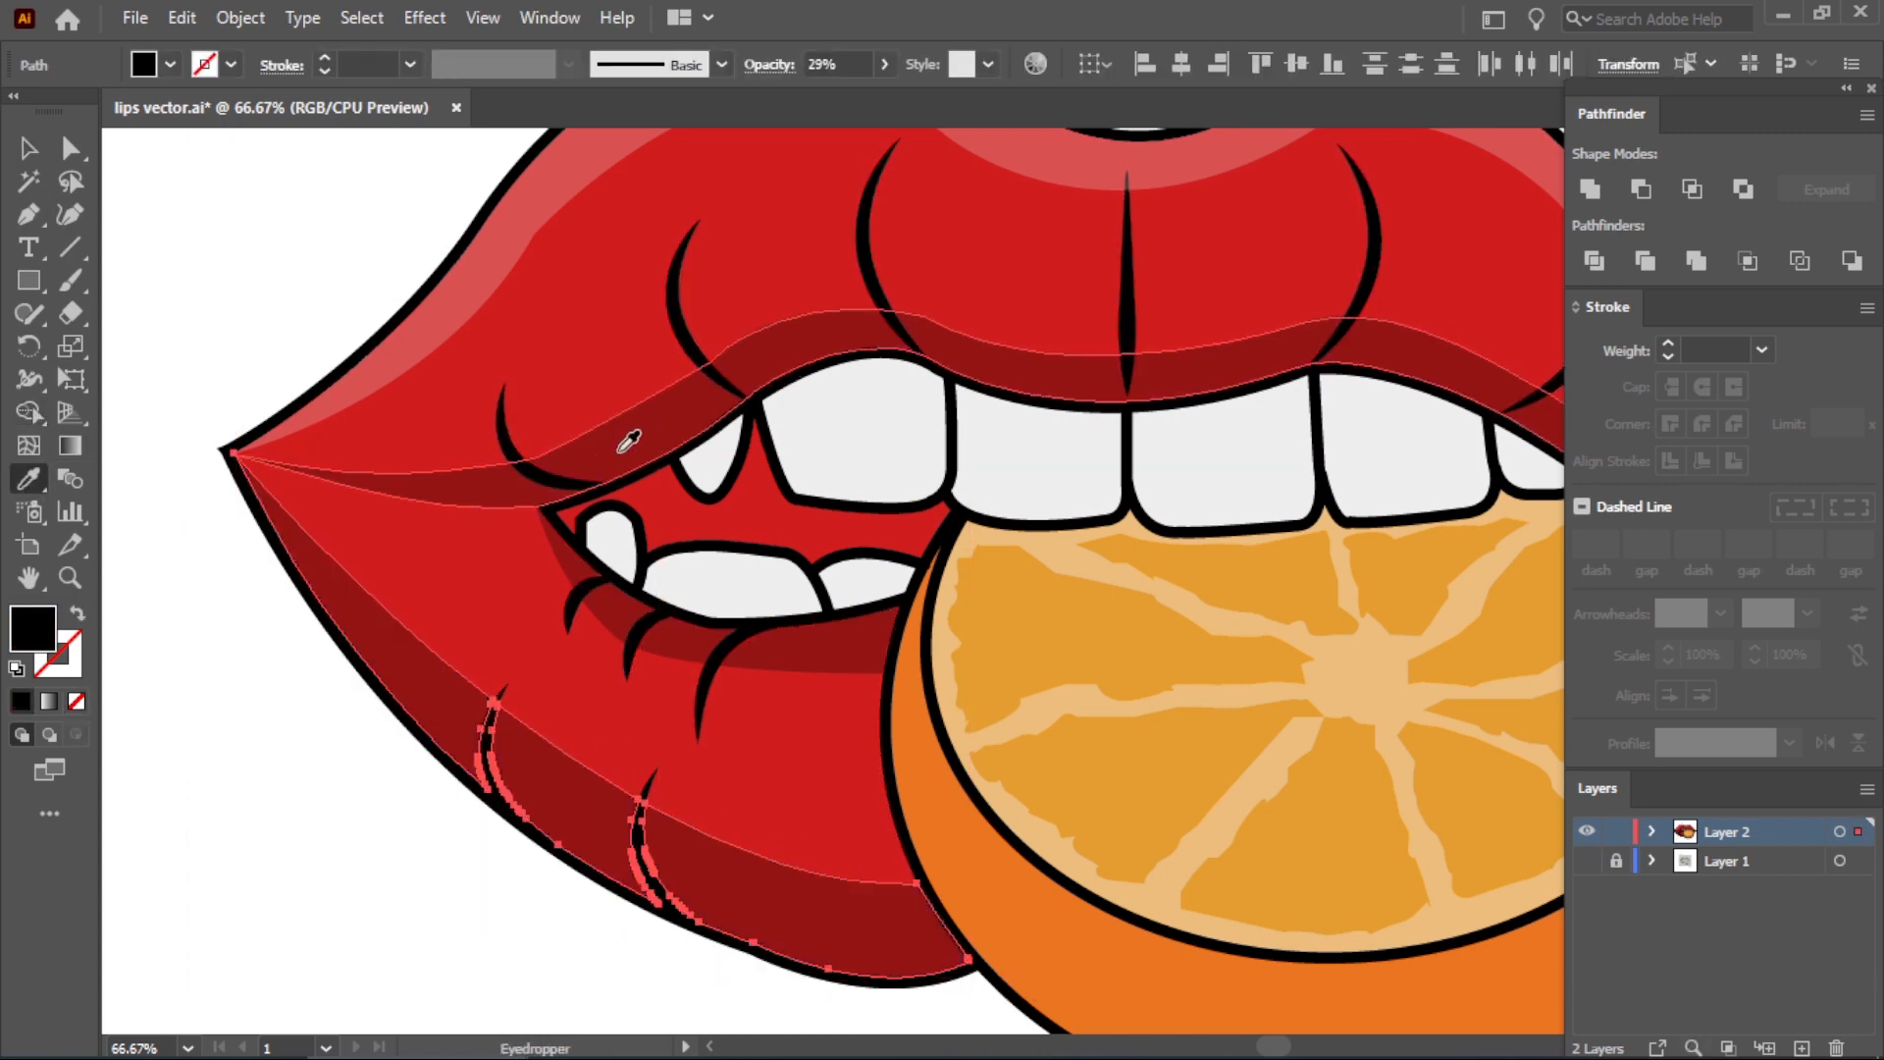
# With the Pen tool, trace the upper edge of a teeth shadow from the small left upper tooth over the large tooth beside it.
pyautogui.click(201, 235)
pyautogui.hotkey('ctrl', '0')
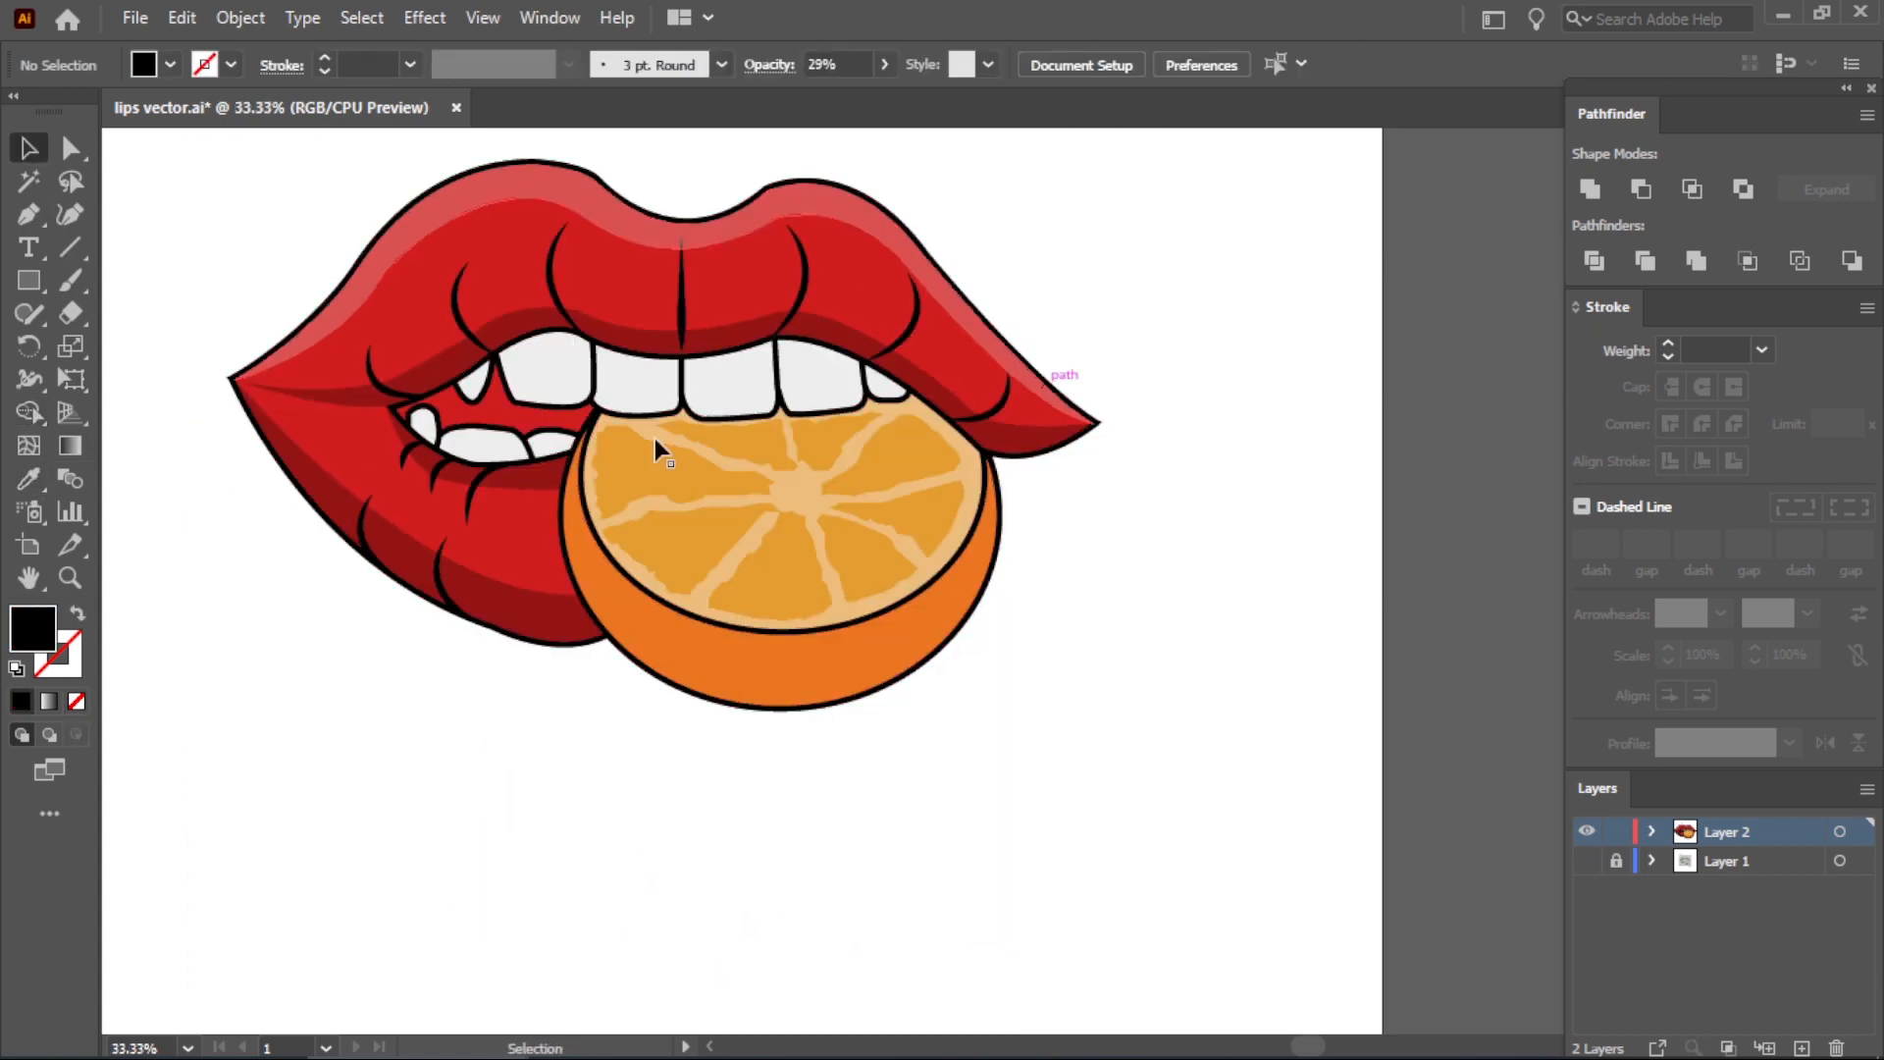
pyautogui.scroll(2, 935, 531)
pyautogui.press('p')
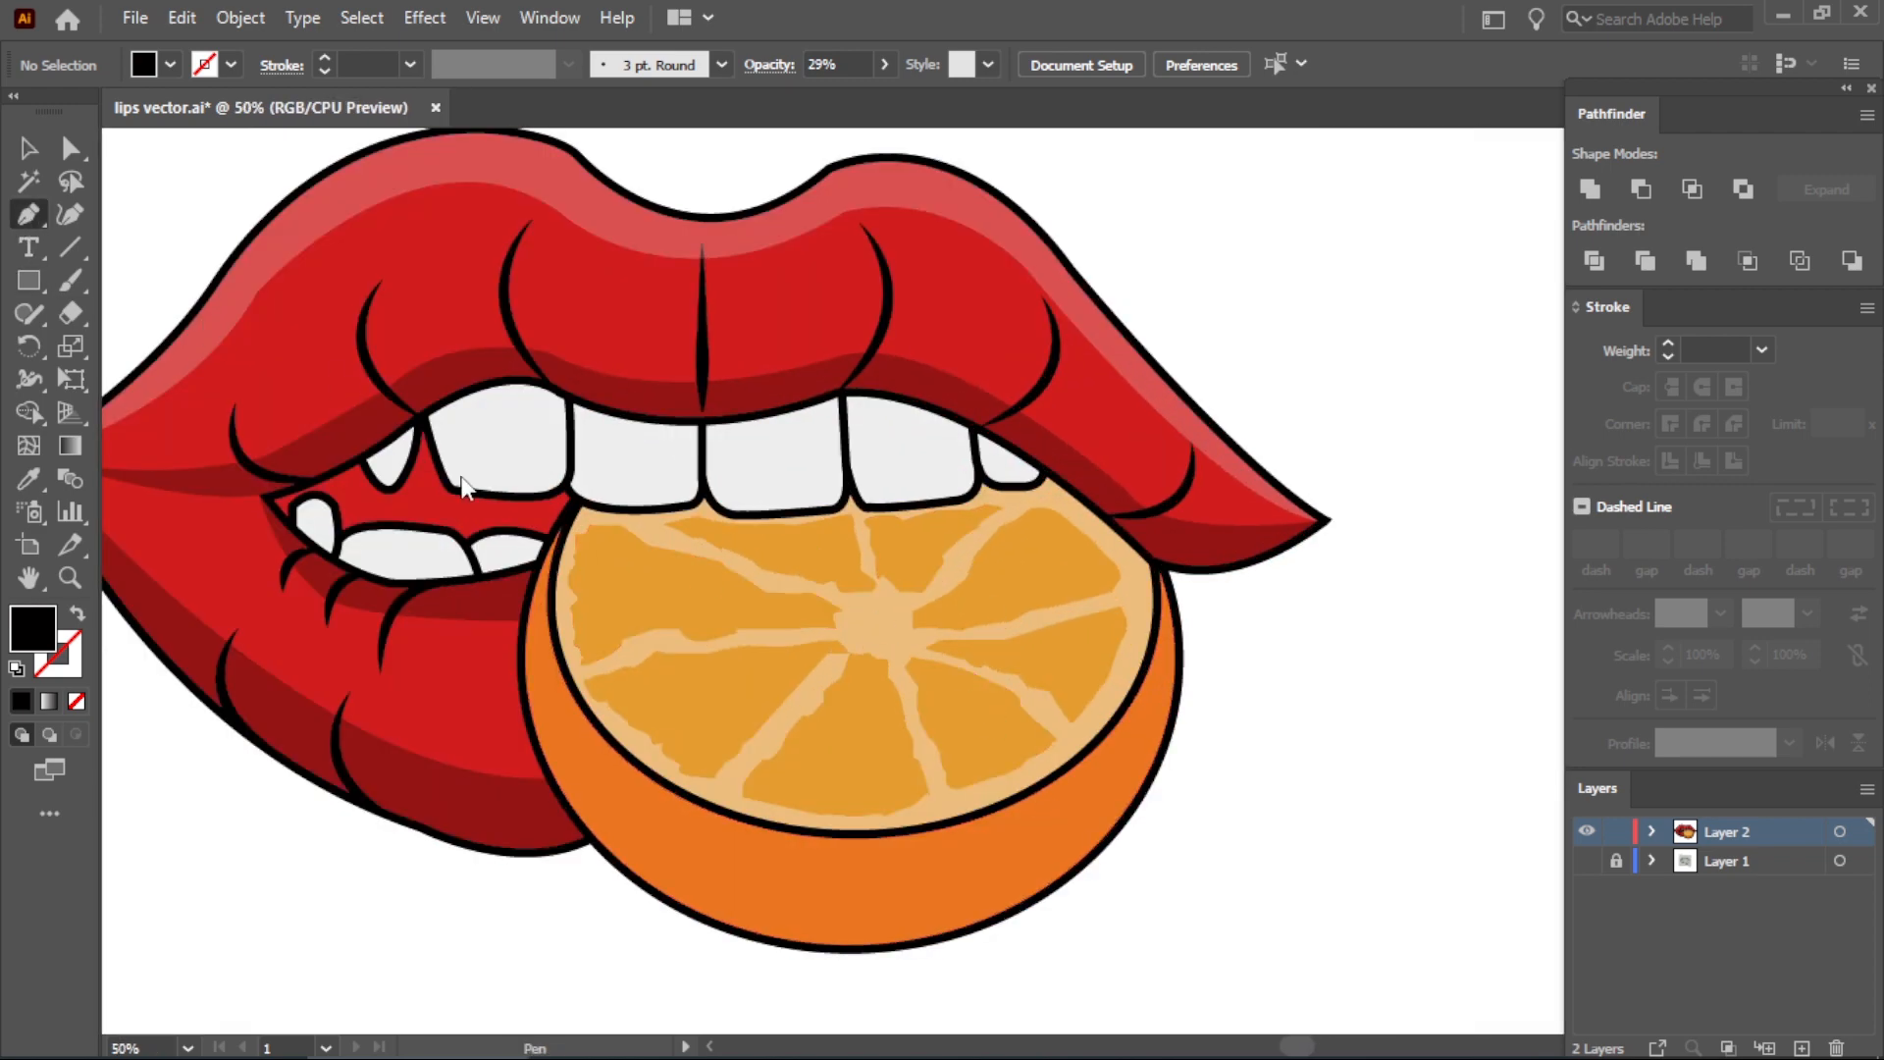
pyautogui.scroll(1, 463, 491)
pyautogui.click(339, 459)
pyautogui.scroll(3, 383, 442)
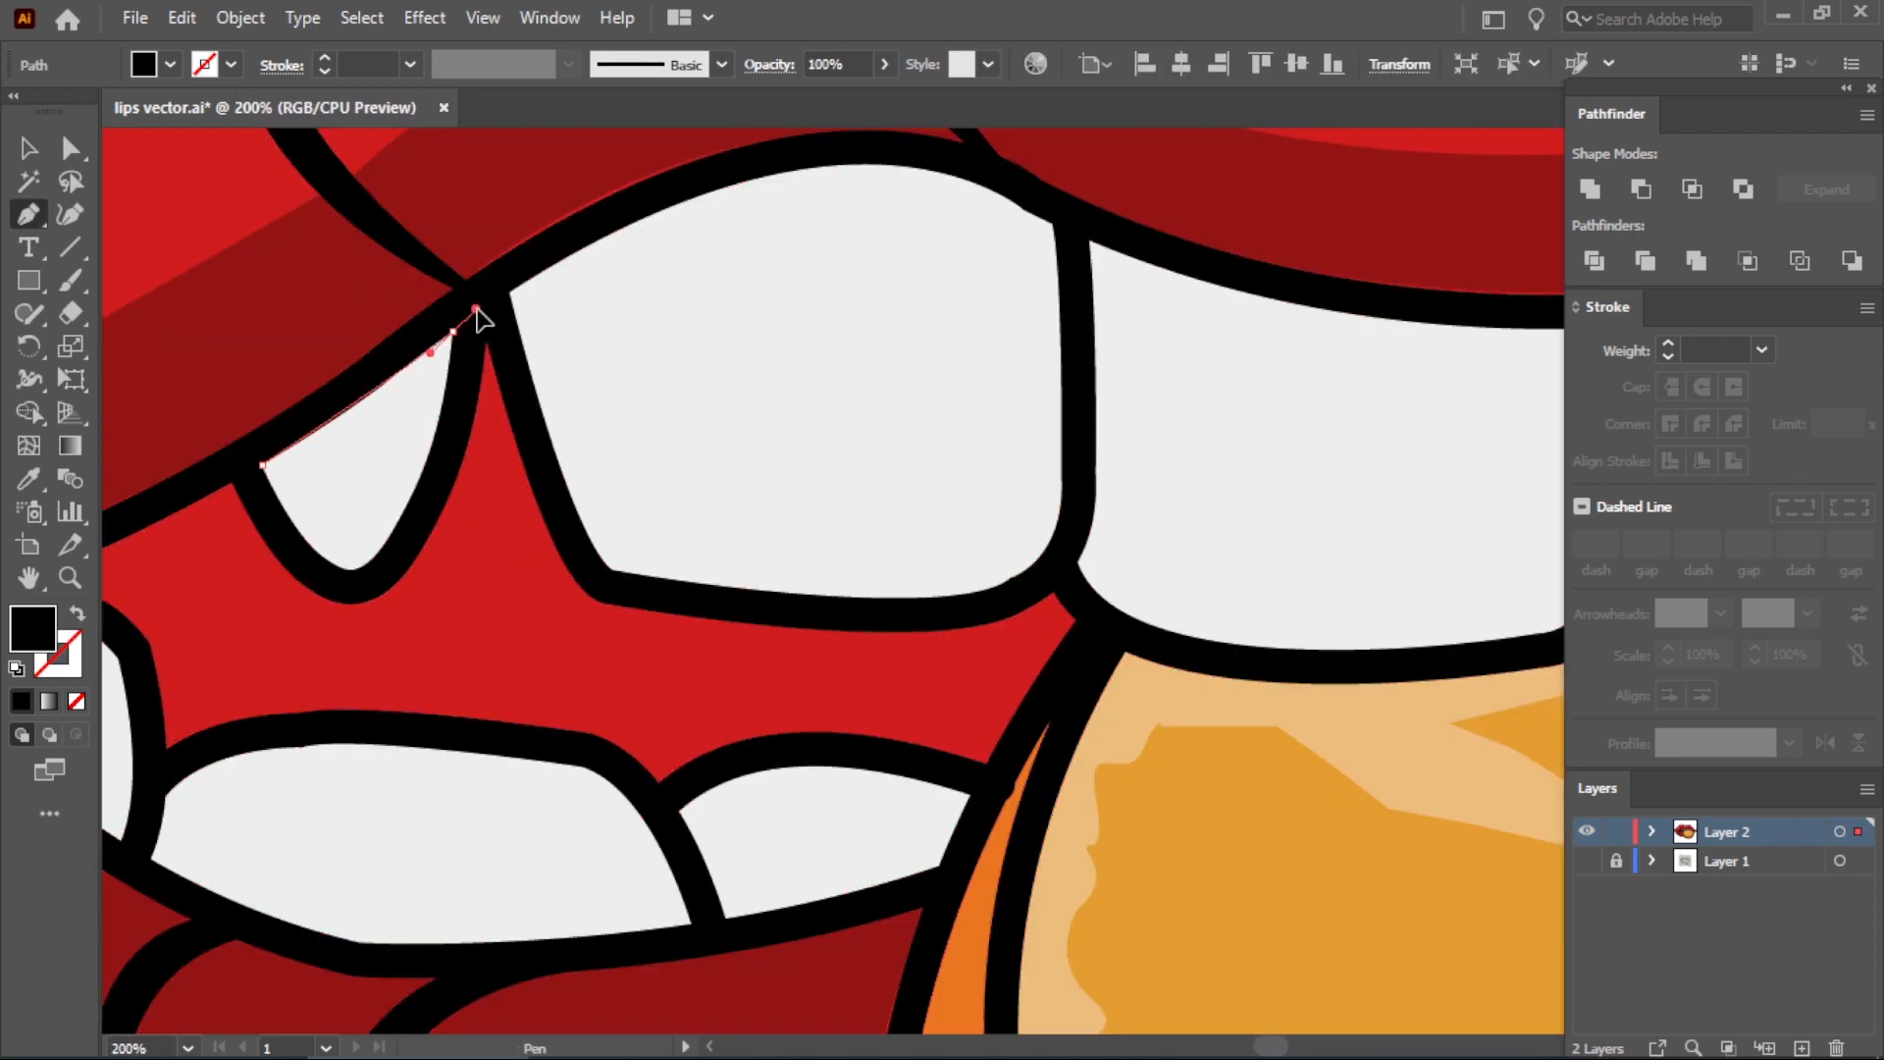
pyautogui.click(509, 292)
pyautogui.click(835, 165)
pyautogui.moveTo(933, 169); pyautogui.dragTo(1071, 228)
pyautogui.click(1022, 208)
pyautogui.click(1053, 224)
# Extend the teeth shadow's upper edge along the lip line across the remaining upper teeth to the small rightmost tooth.
pyautogui.scroll(-2, 1083, 300)
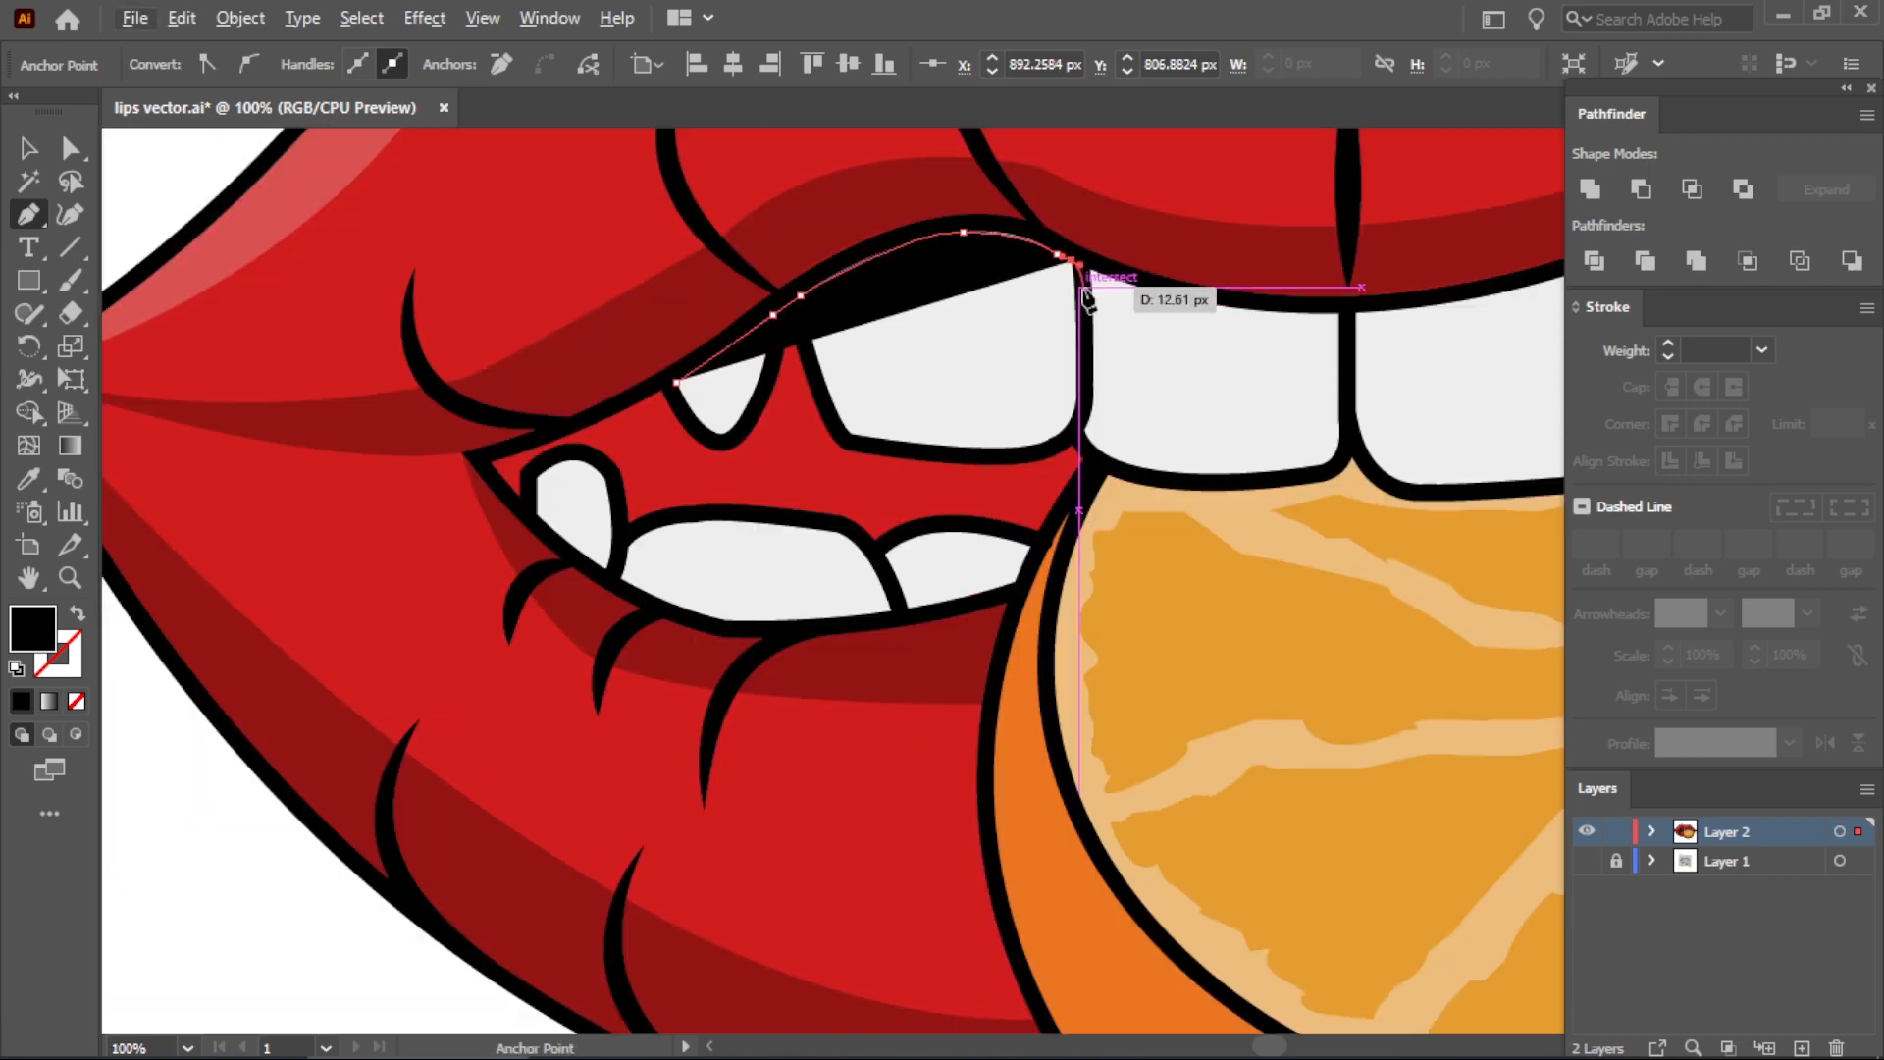
pyautogui.click(1089, 273)
pyautogui.moveTo(1338, 316); pyautogui.dragTo(1436, 308)
pyautogui.scroll(-3, 1250, 373)
pyautogui.scroll(3, 1227, 358)
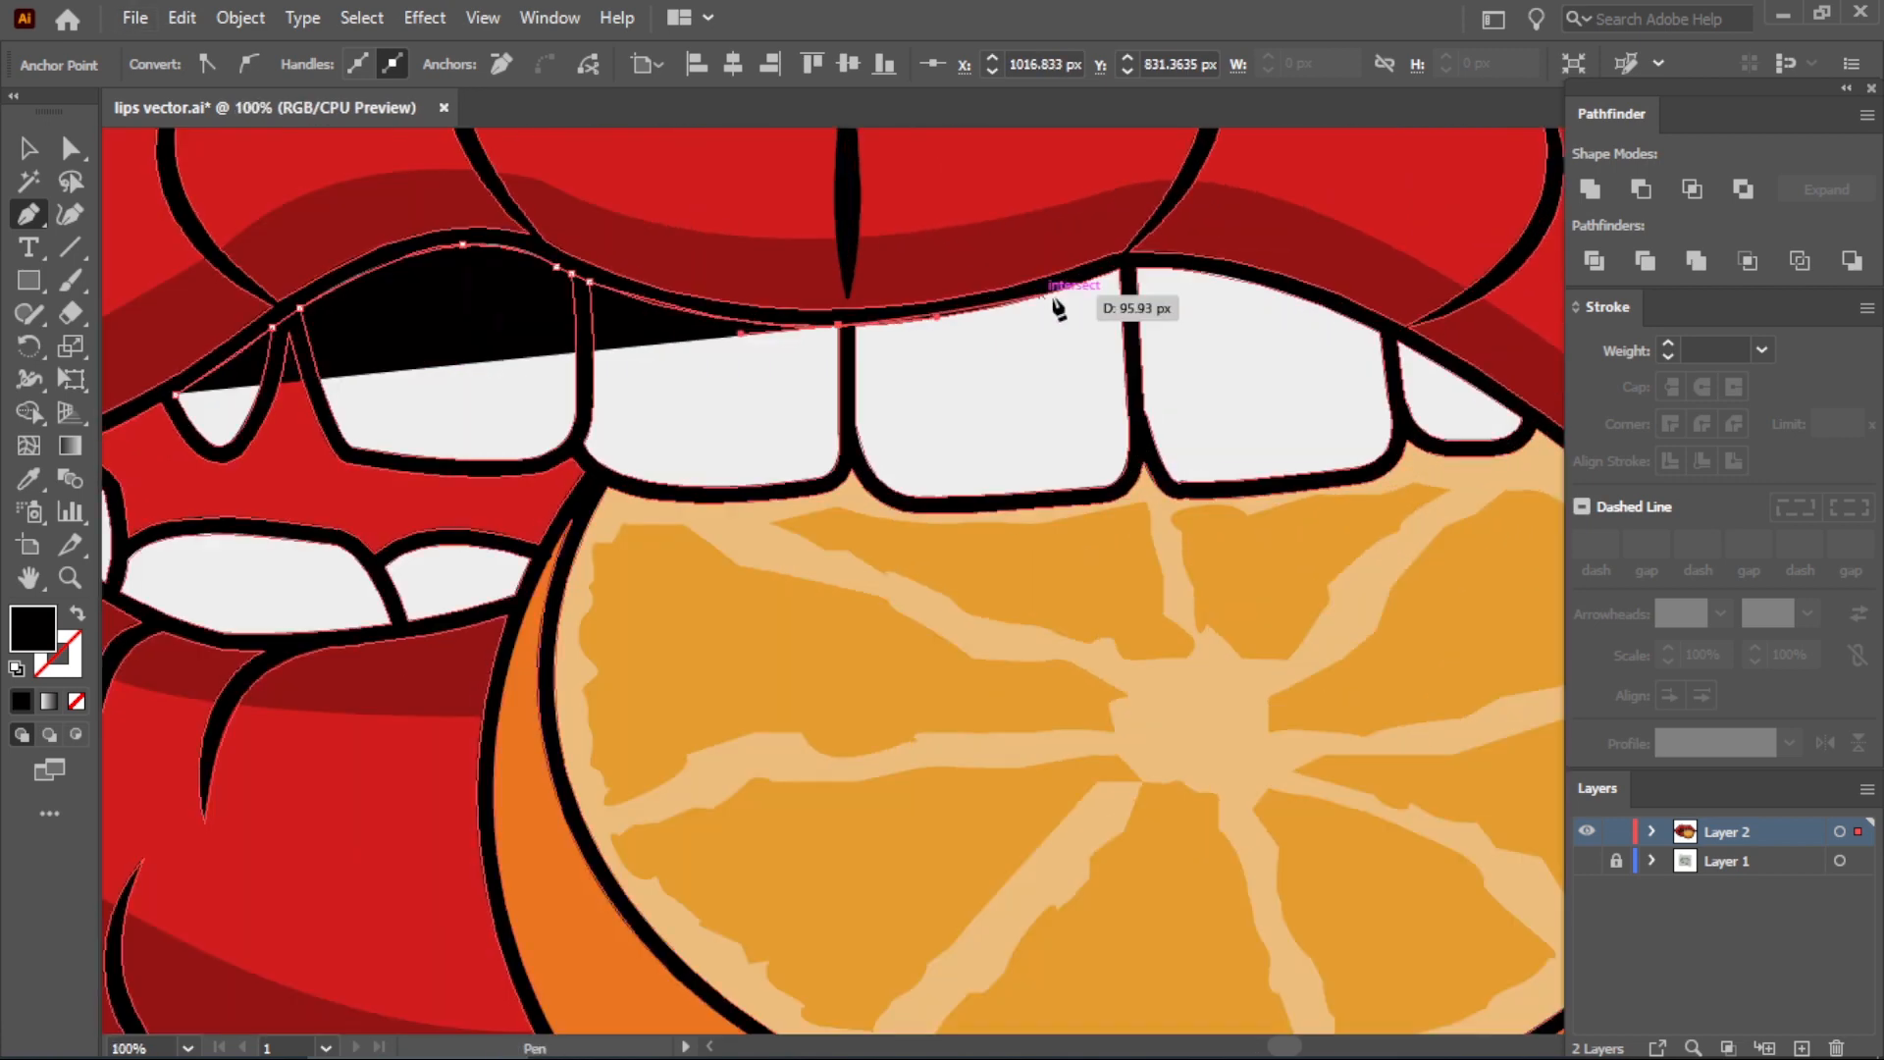
pyautogui.moveTo(1117, 268); pyautogui.dragTo(1184, 232)
pyautogui.click(1118, 268)
pyautogui.click(1136, 268)
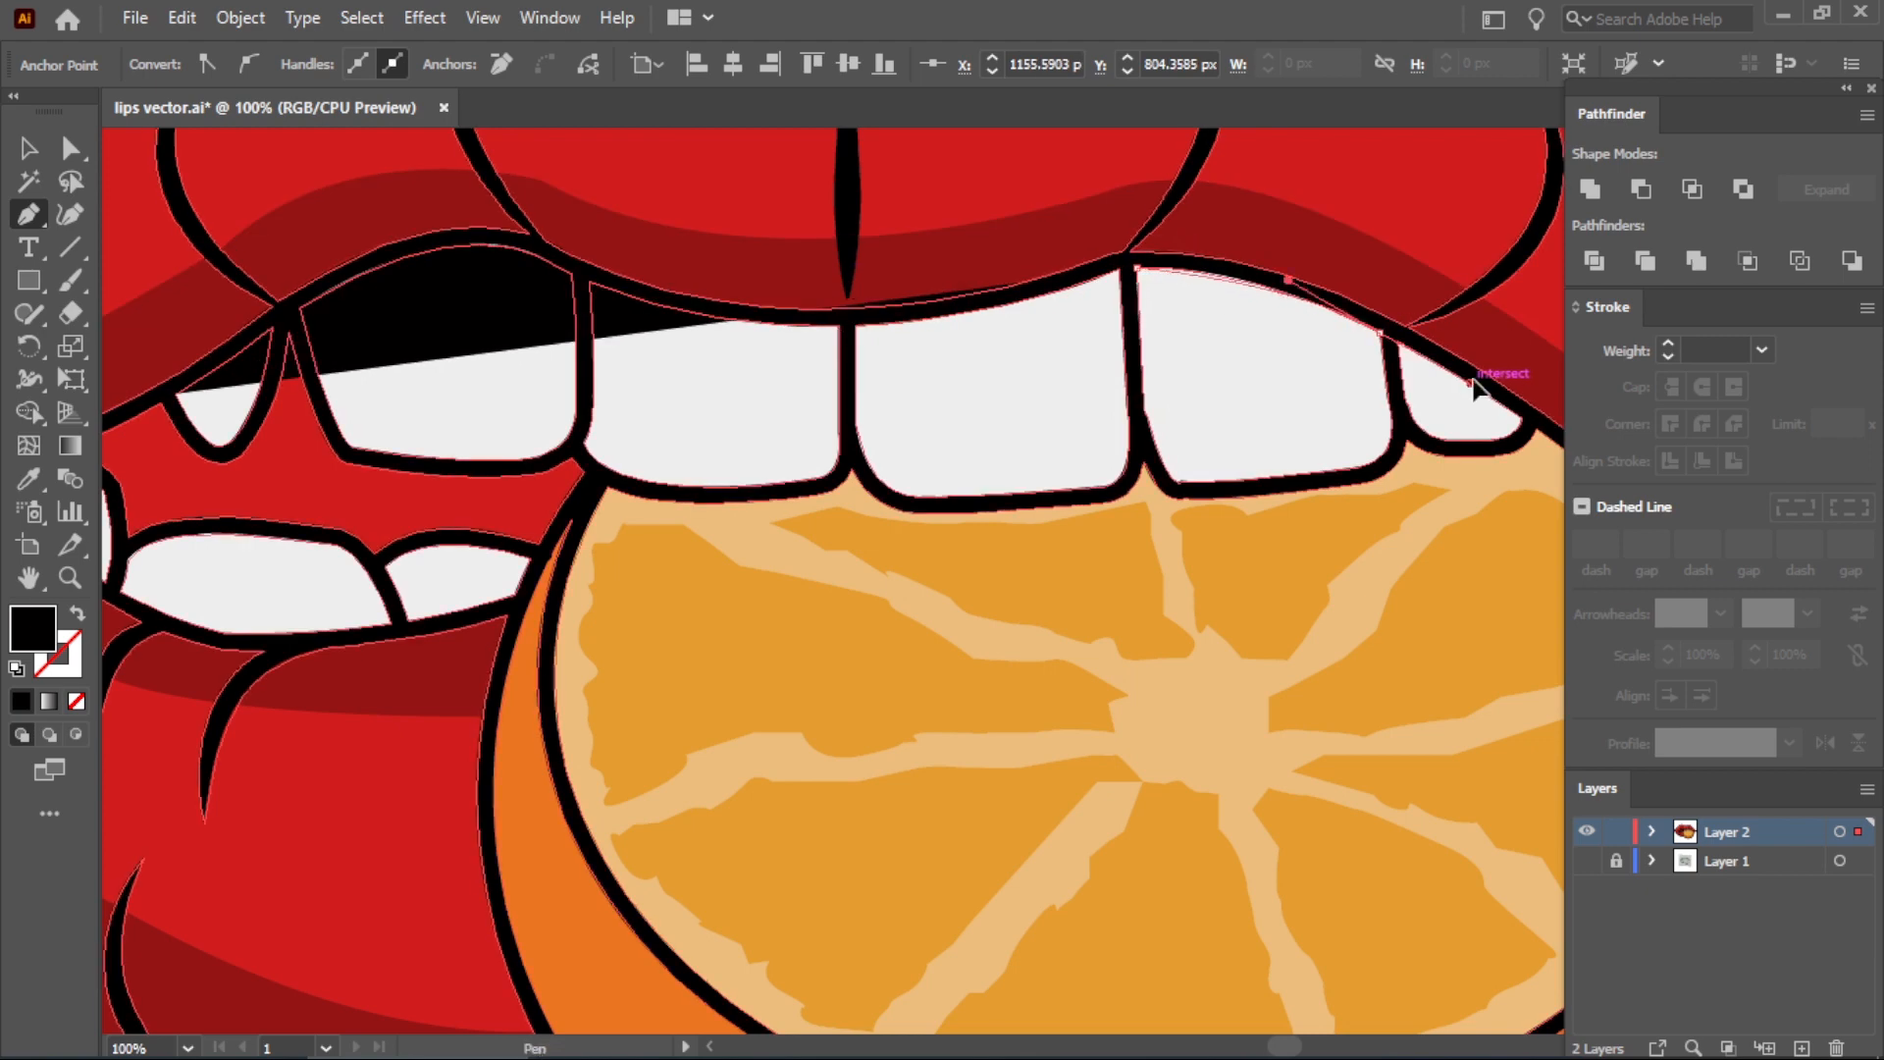
pyautogui.moveTo(1379, 333); pyautogui.dragTo(1519, 417)
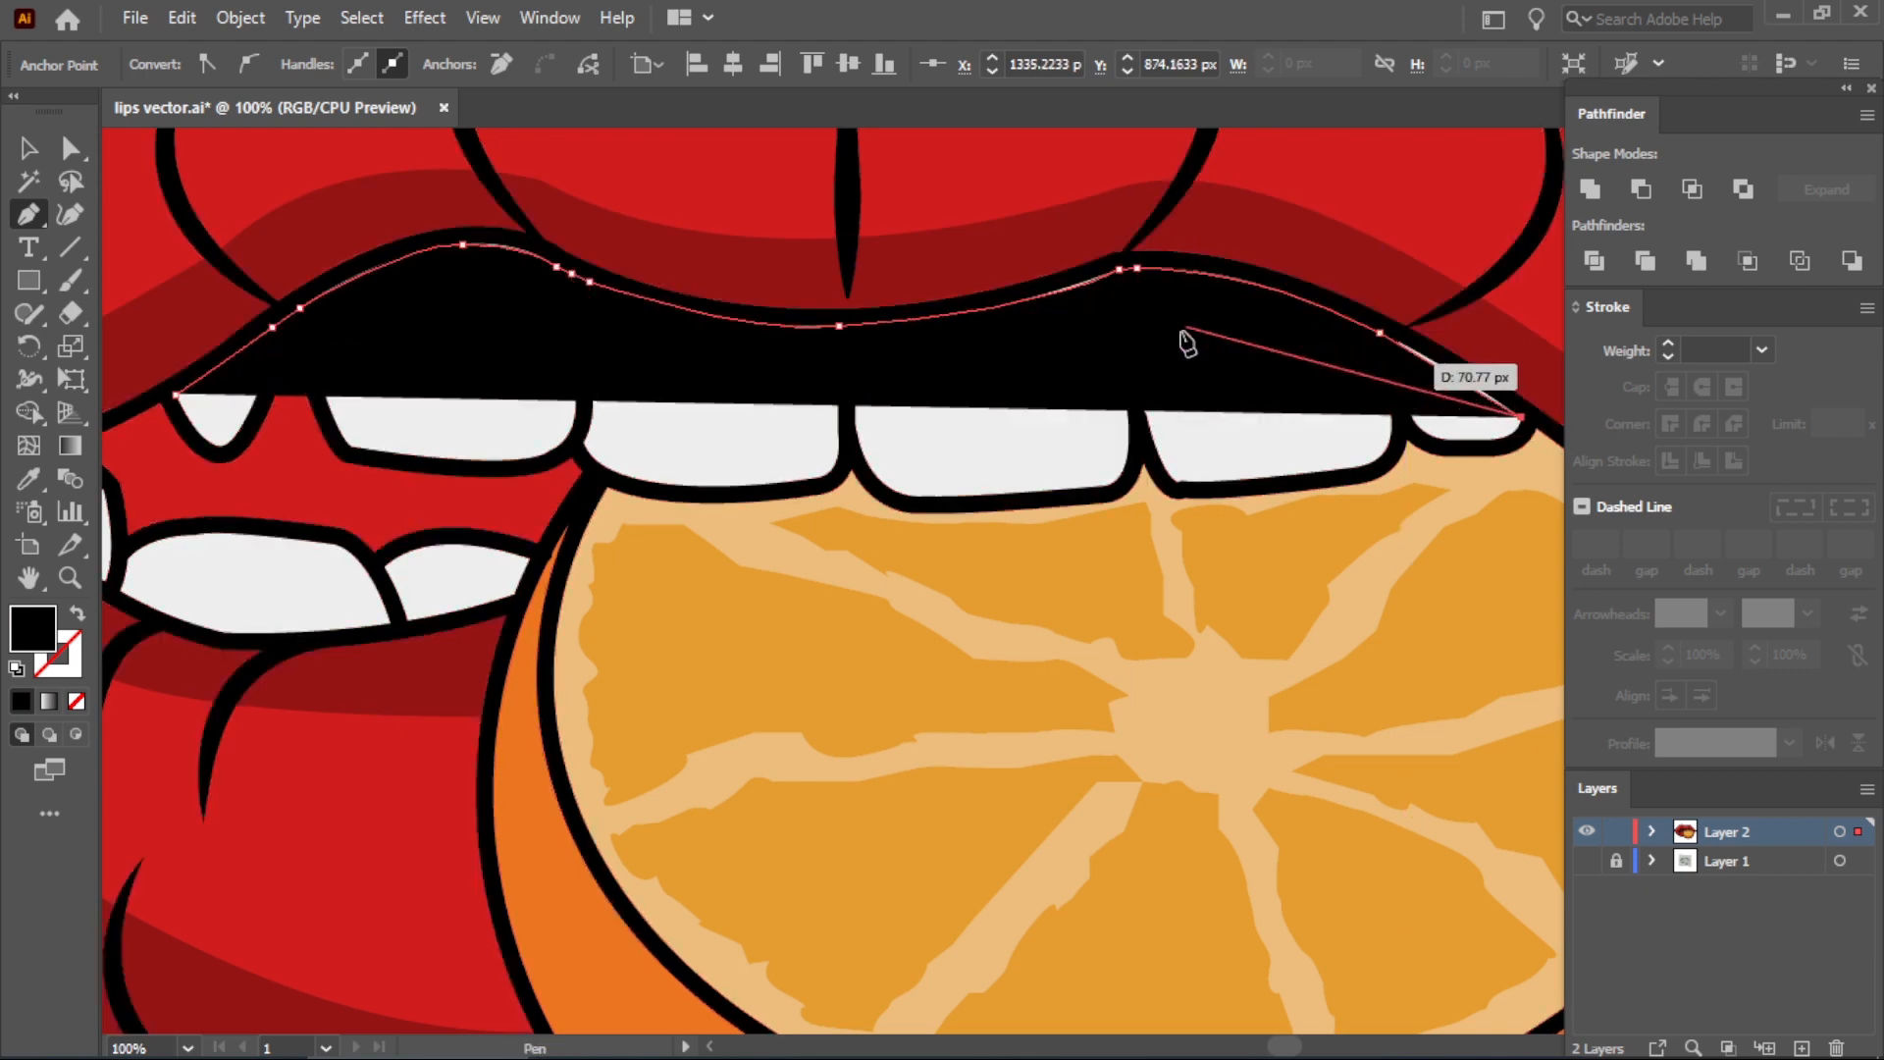
# Close the teeth shadow with a curved lower edge running back across the upper teeth to the starting point.
pyautogui.moveTo(1129, 327); pyautogui.dragTo(1020, 348)
pyautogui.click(1129, 327)
pyautogui.click(549, 327)
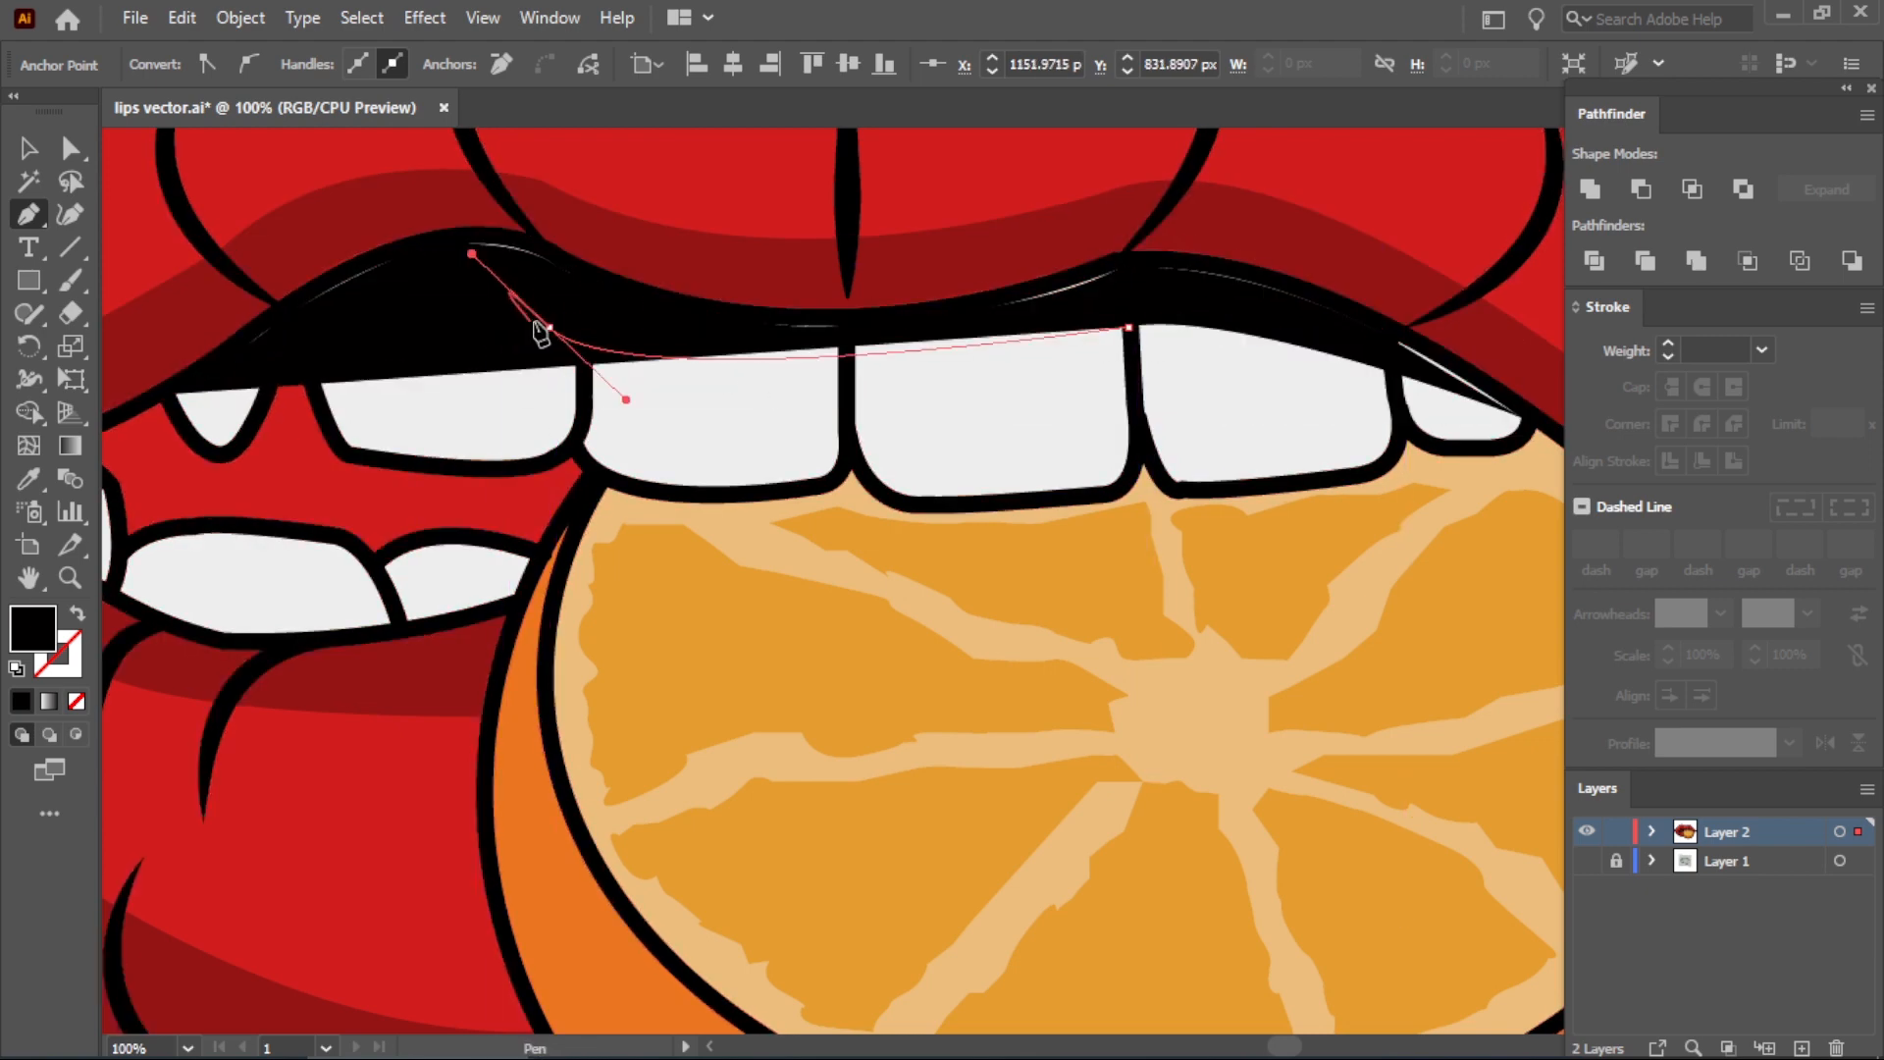
pyautogui.moveTo(315, 329); pyautogui.dragTo(177, 395)
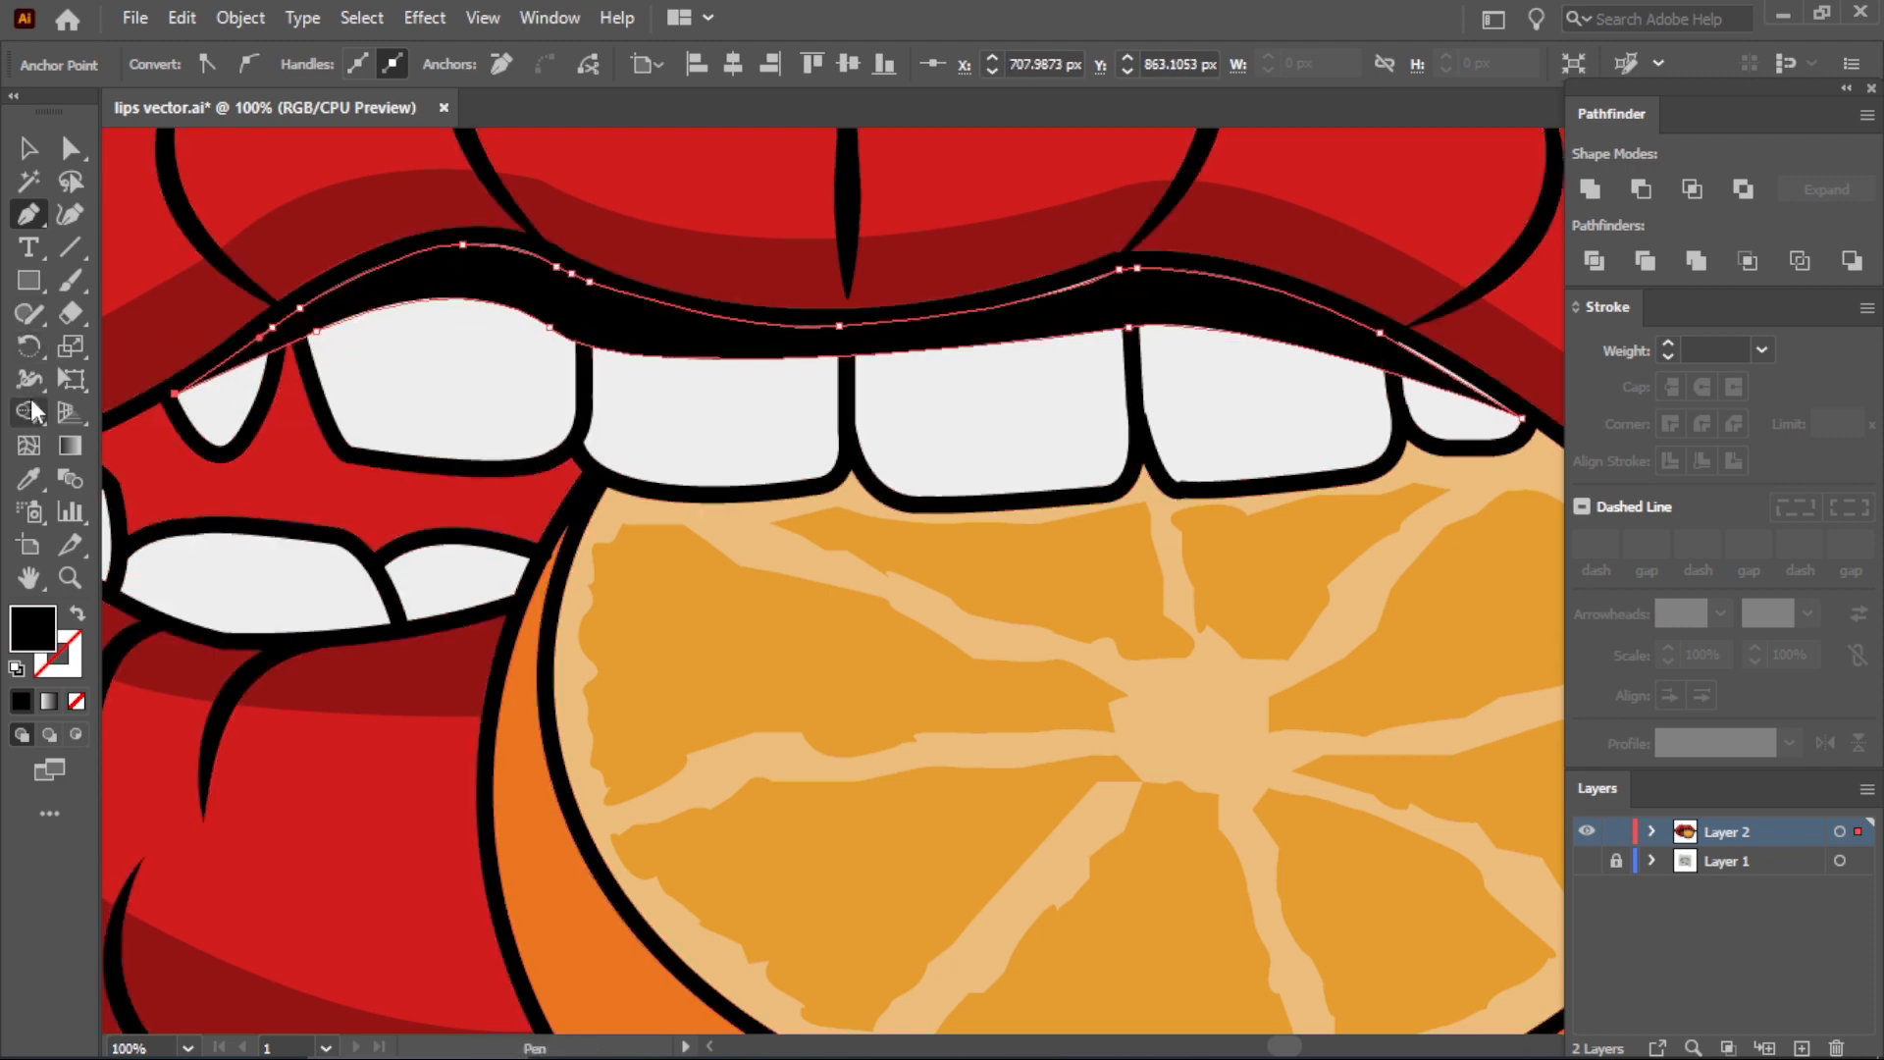
# Apply the upper lip shadow's appearance to the teeth shadow with the Eyedropper and deselect it.
pyautogui.click(29, 479)
pyautogui.click(279, 204)
pyautogui.press('v')
pyautogui.scroll(-5, 849, 584)
pyautogui.click(995, 686)
# With the Pen tool, start a shadow path on the orange slice under the first tooth touching it and around the next tooth gap.
pyautogui.scroll(1, 995, 686)
pyautogui.scroll(2, 716, 663)
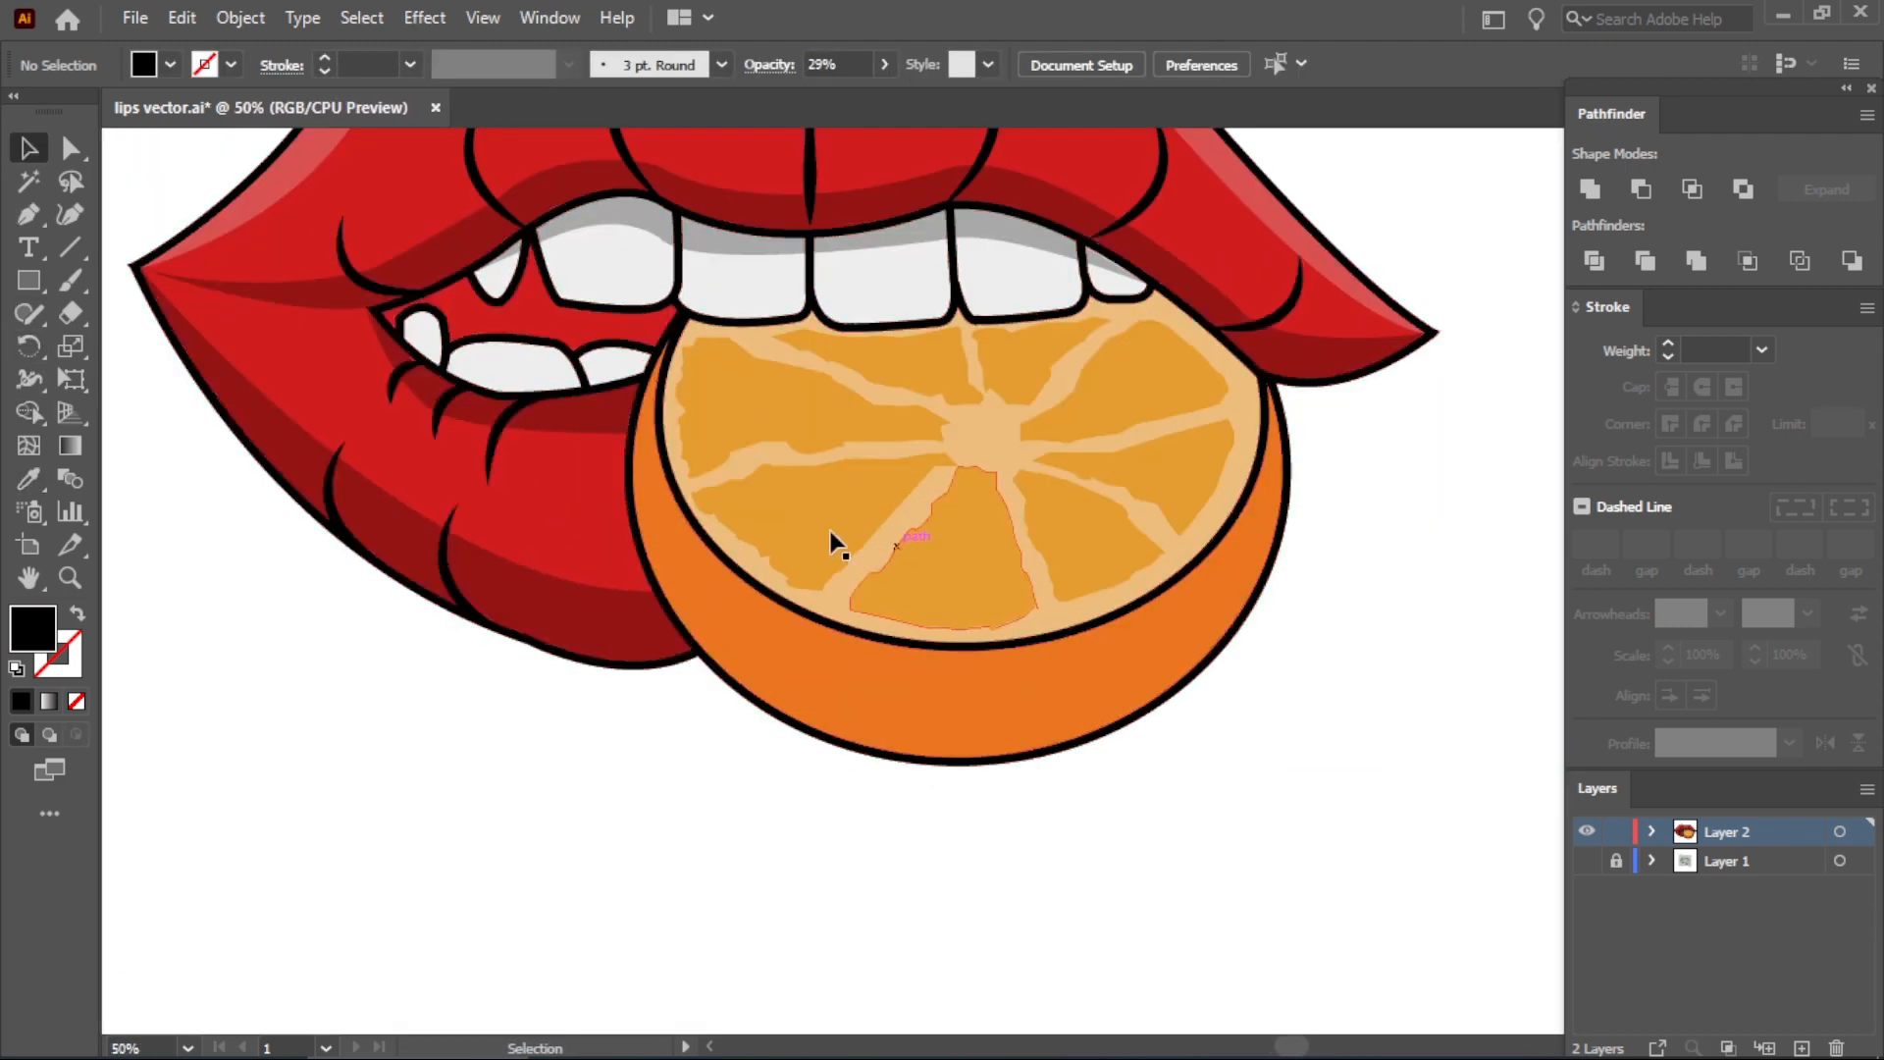
pyautogui.scroll(1, 731, 397)
pyautogui.click(29, 214)
pyautogui.scroll(2, 854, 309)
pyautogui.click(450, 283)
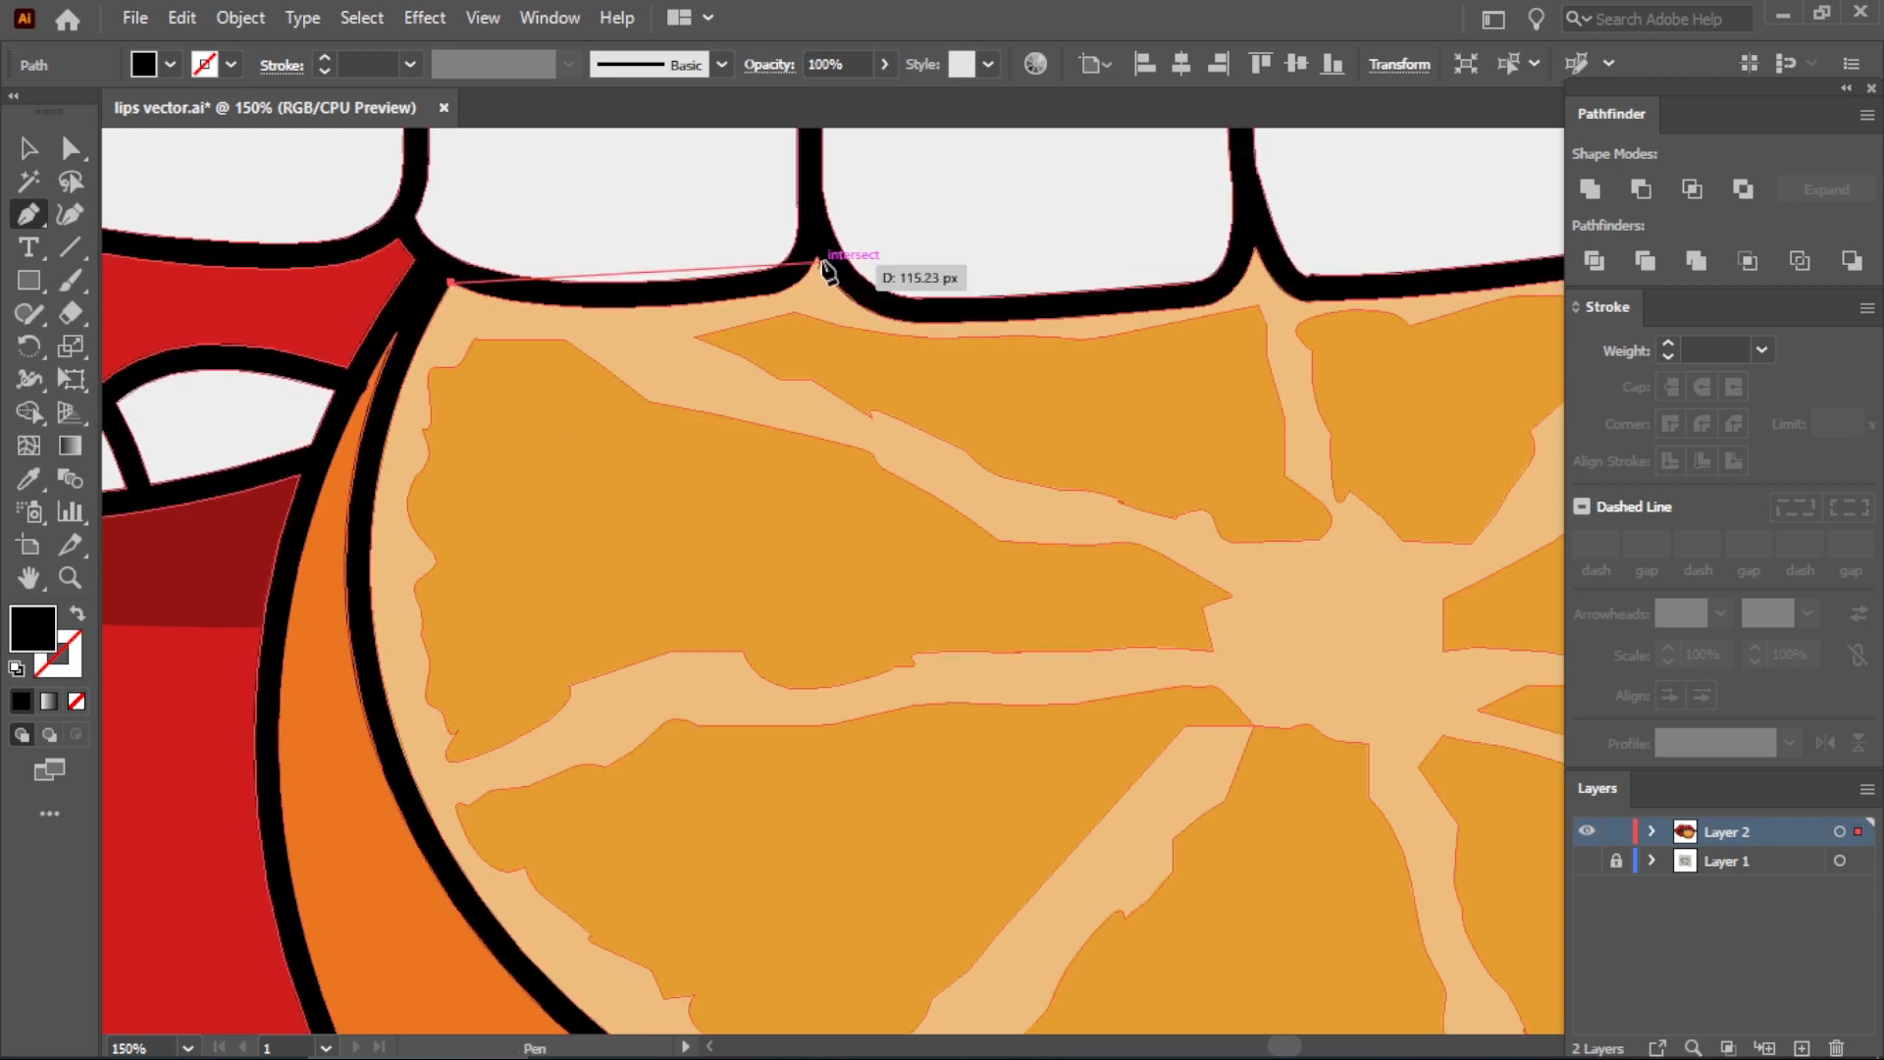
pyautogui.moveTo(650, 307); pyautogui.dragTo(779, 301)
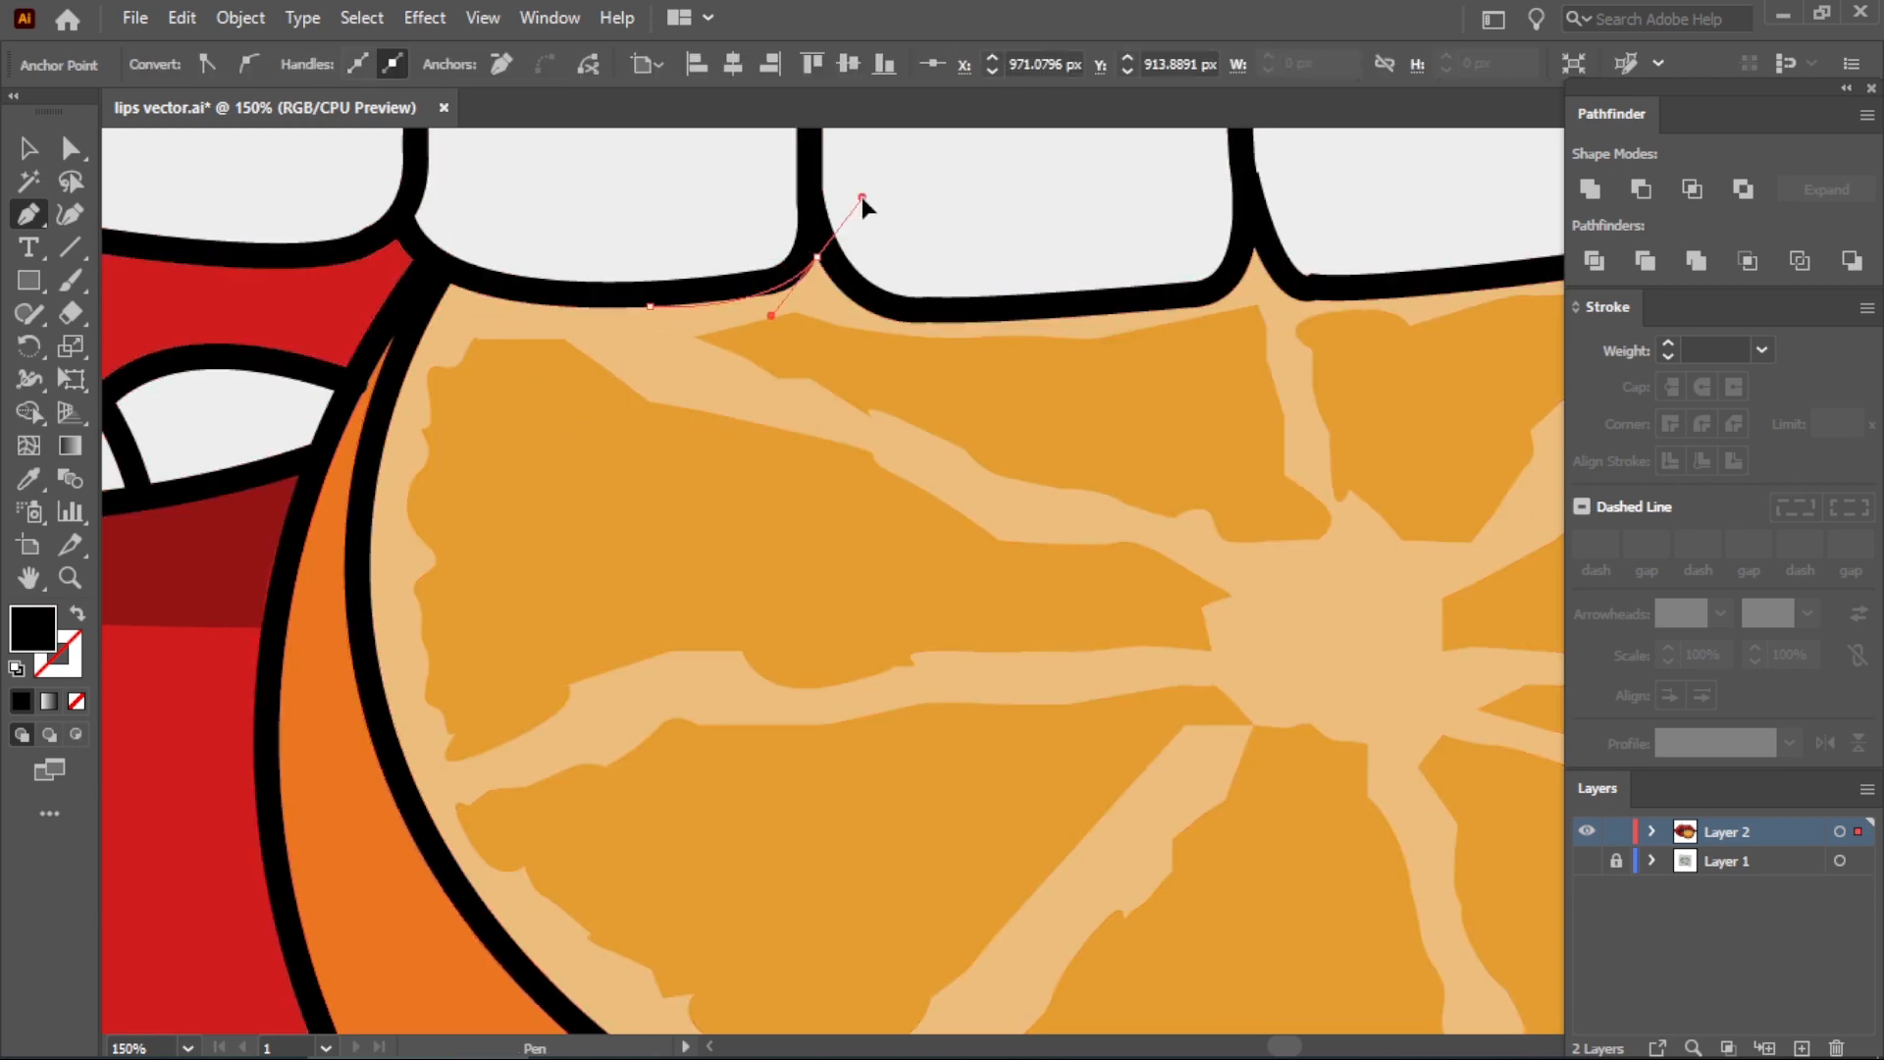
pyautogui.click(818, 258)
pyautogui.moveTo(895, 317); pyautogui.dragTo(949, 331)
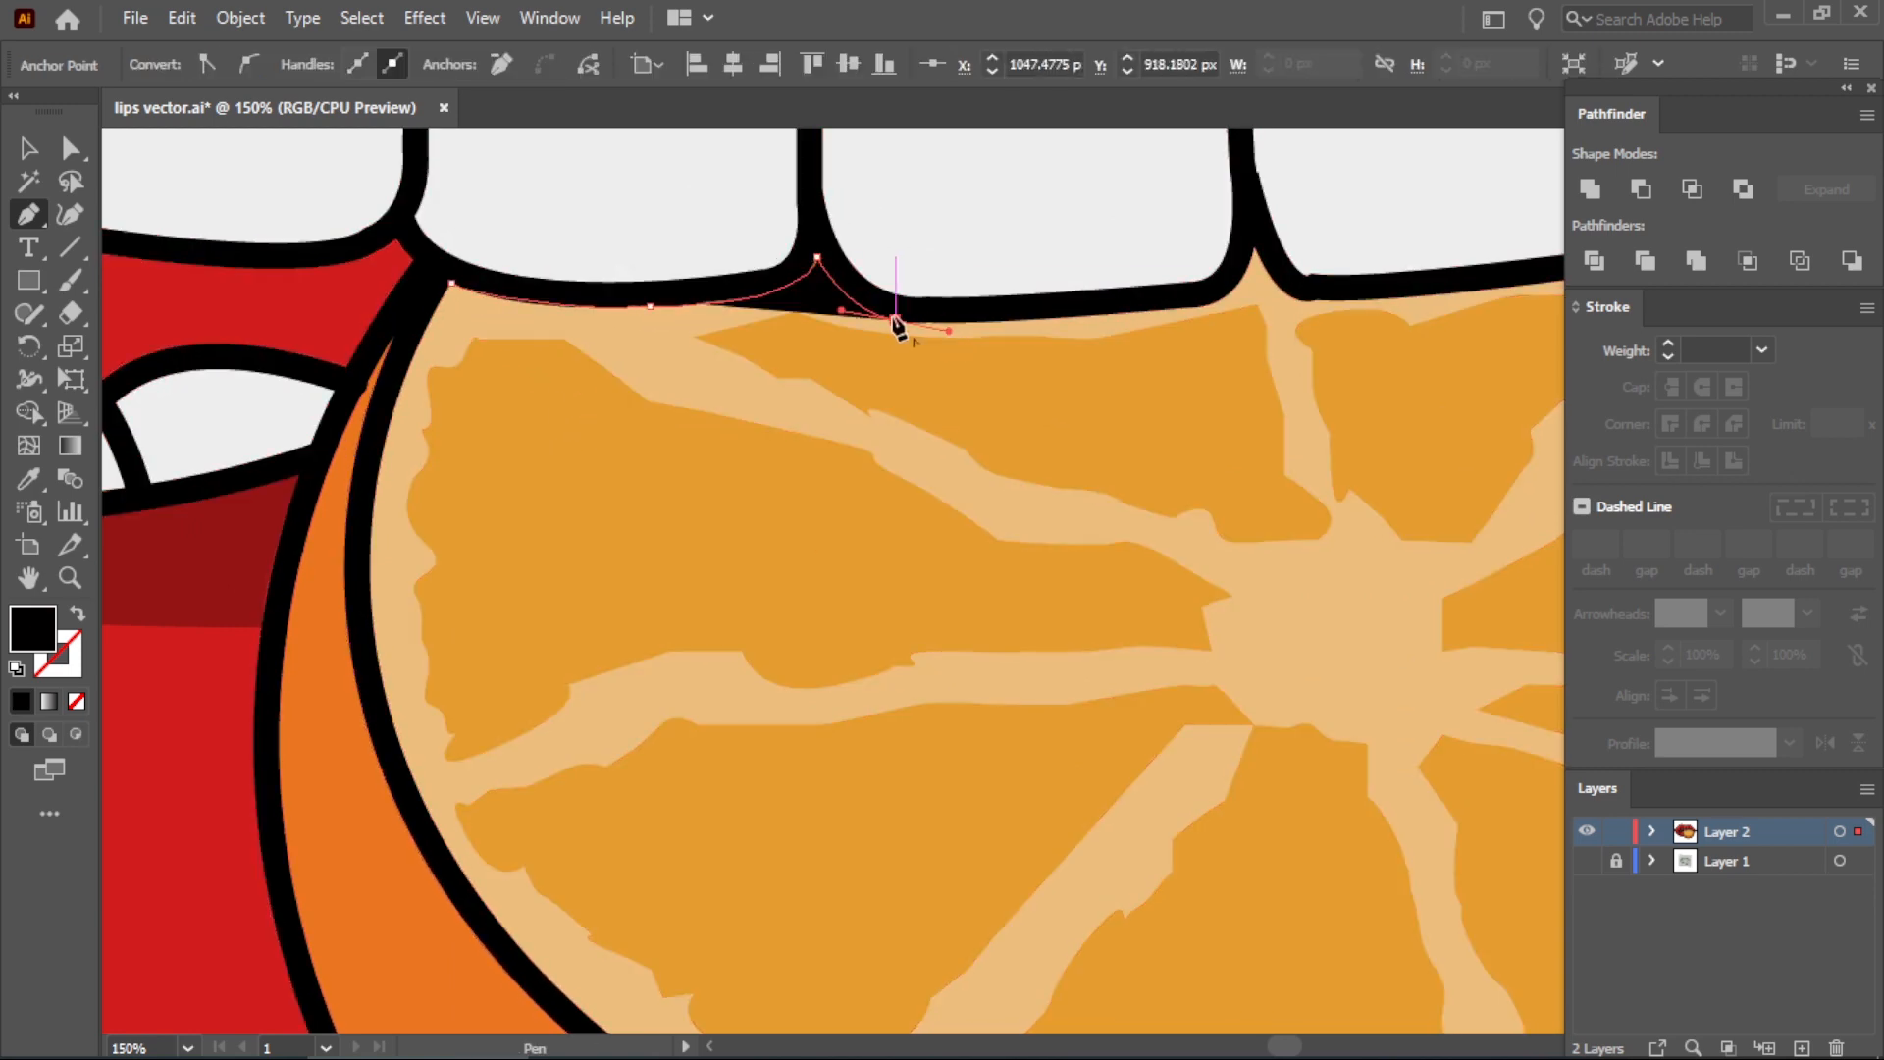
# Continue the slice shadow's upper edge beneath the remaining teeth and their gaps to the end of the small rightmost tooth.
pyautogui.click(1215, 306)
pyautogui.moveTo(1255, 249); pyautogui.dragTo(1264, 205)
pyautogui.click(1255, 248)
pyautogui.moveTo(1299, 297); pyautogui.dragTo(1316, 300)
pyautogui.scroll(-5, 1301, 322)
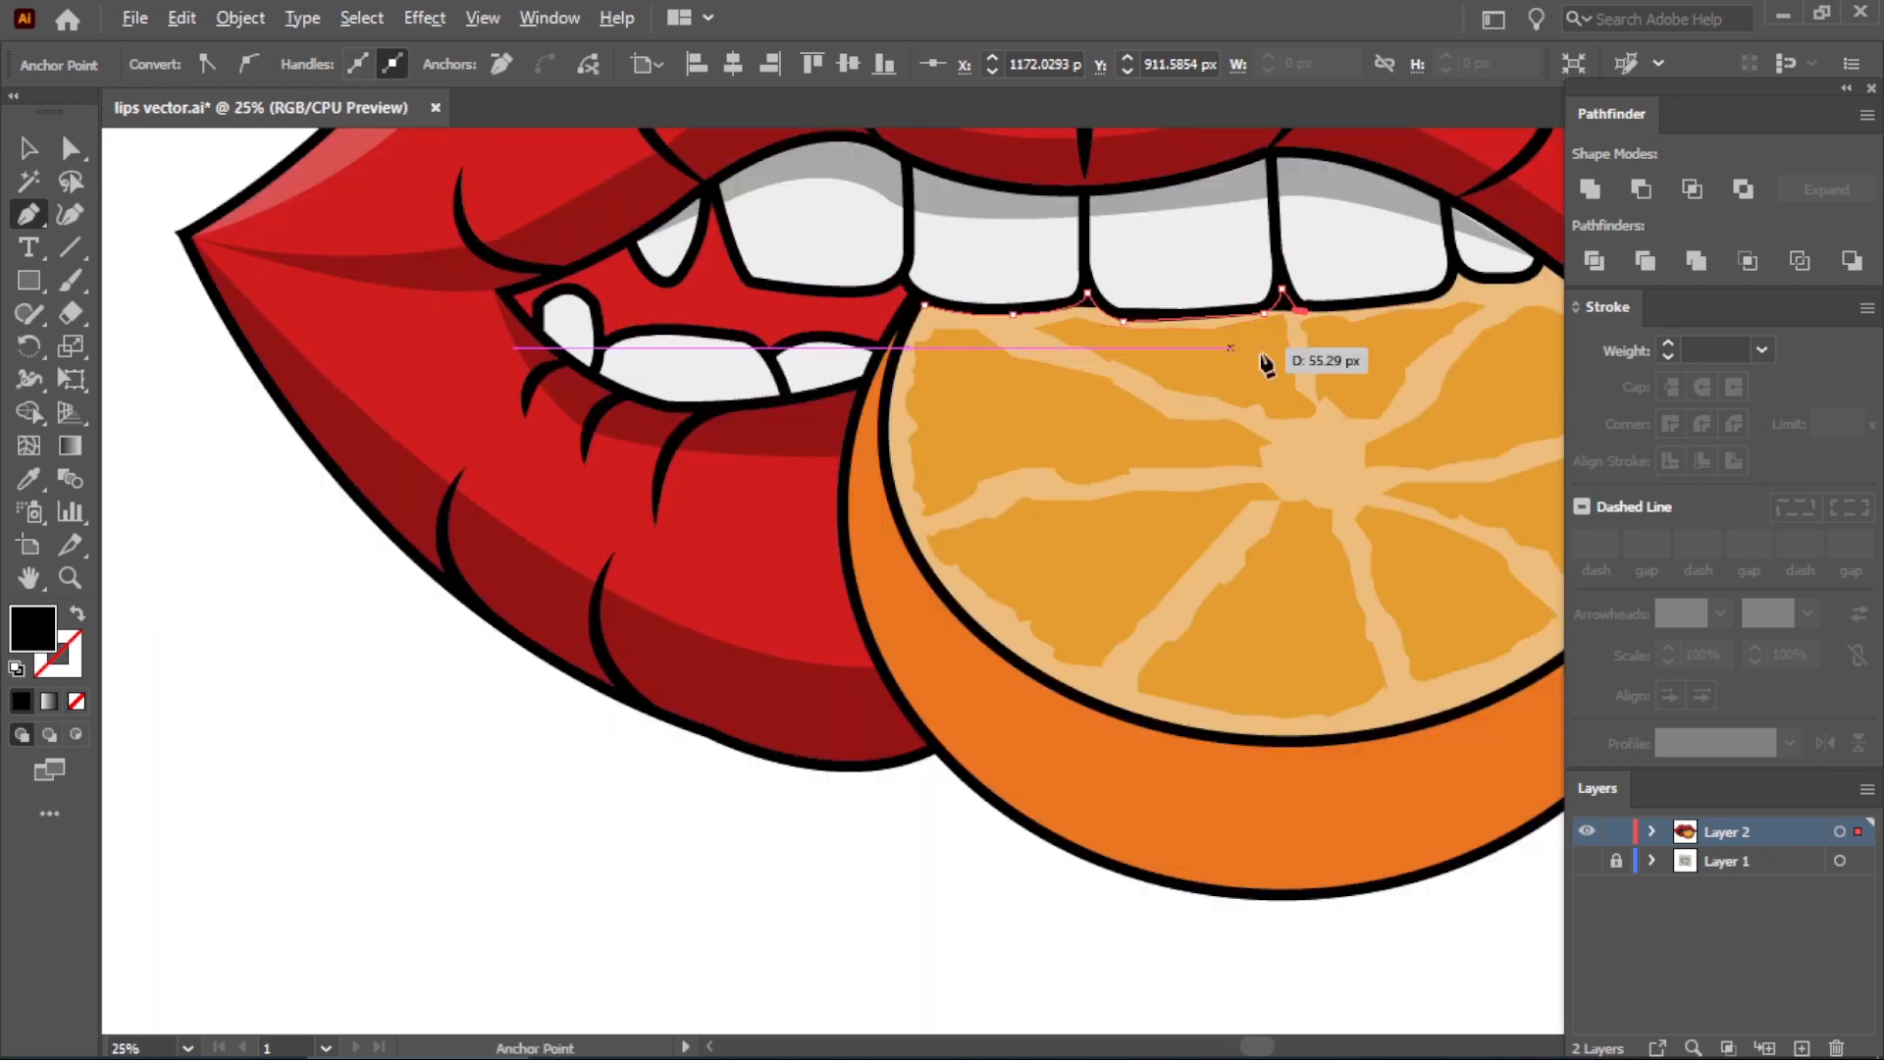
pyautogui.scroll(5, 1266, 365)
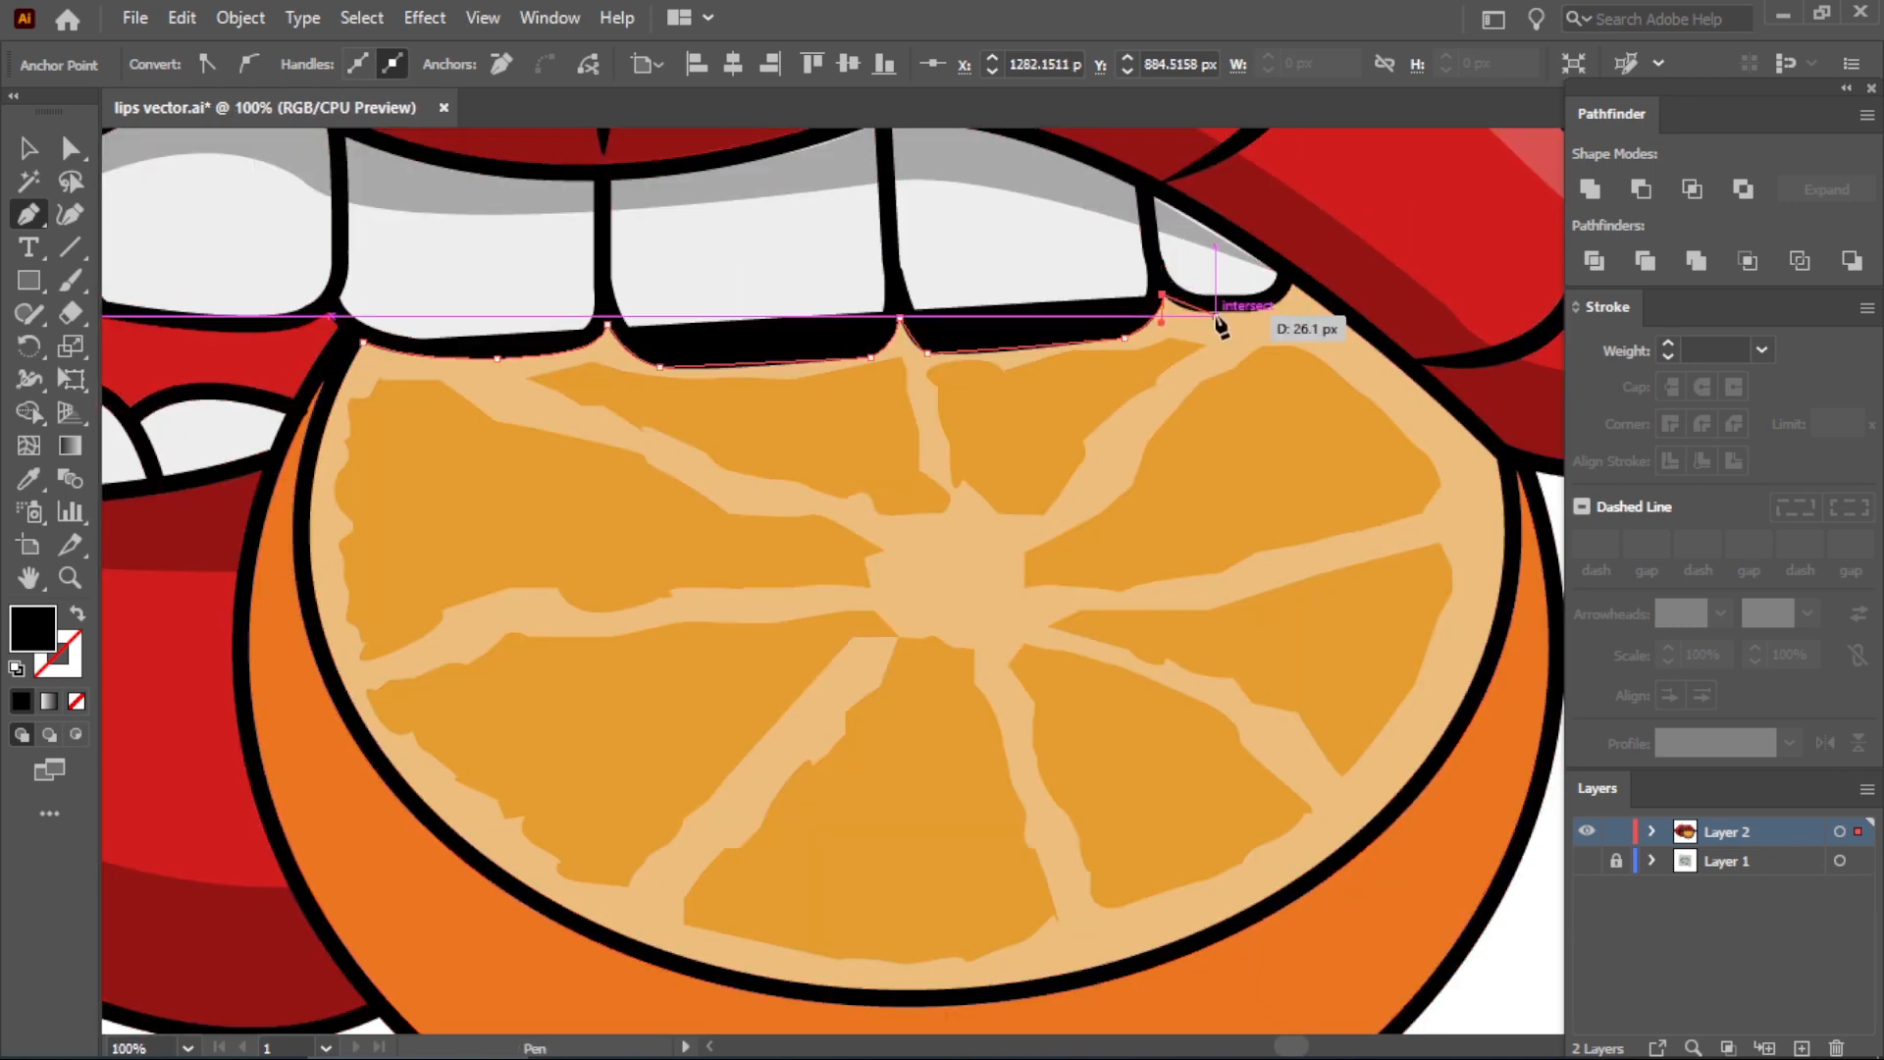
pyautogui.click(1214, 312)
pyautogui.moveTo(1291, 285); pyautogui.dragTo(1312, 243)
pyautogui.click(1292, 284)
# Close the slice shadow along the lip's edge and back across the fruit with a wavy lower edge.
pyautogui.scroll(-1, 1312, 319)
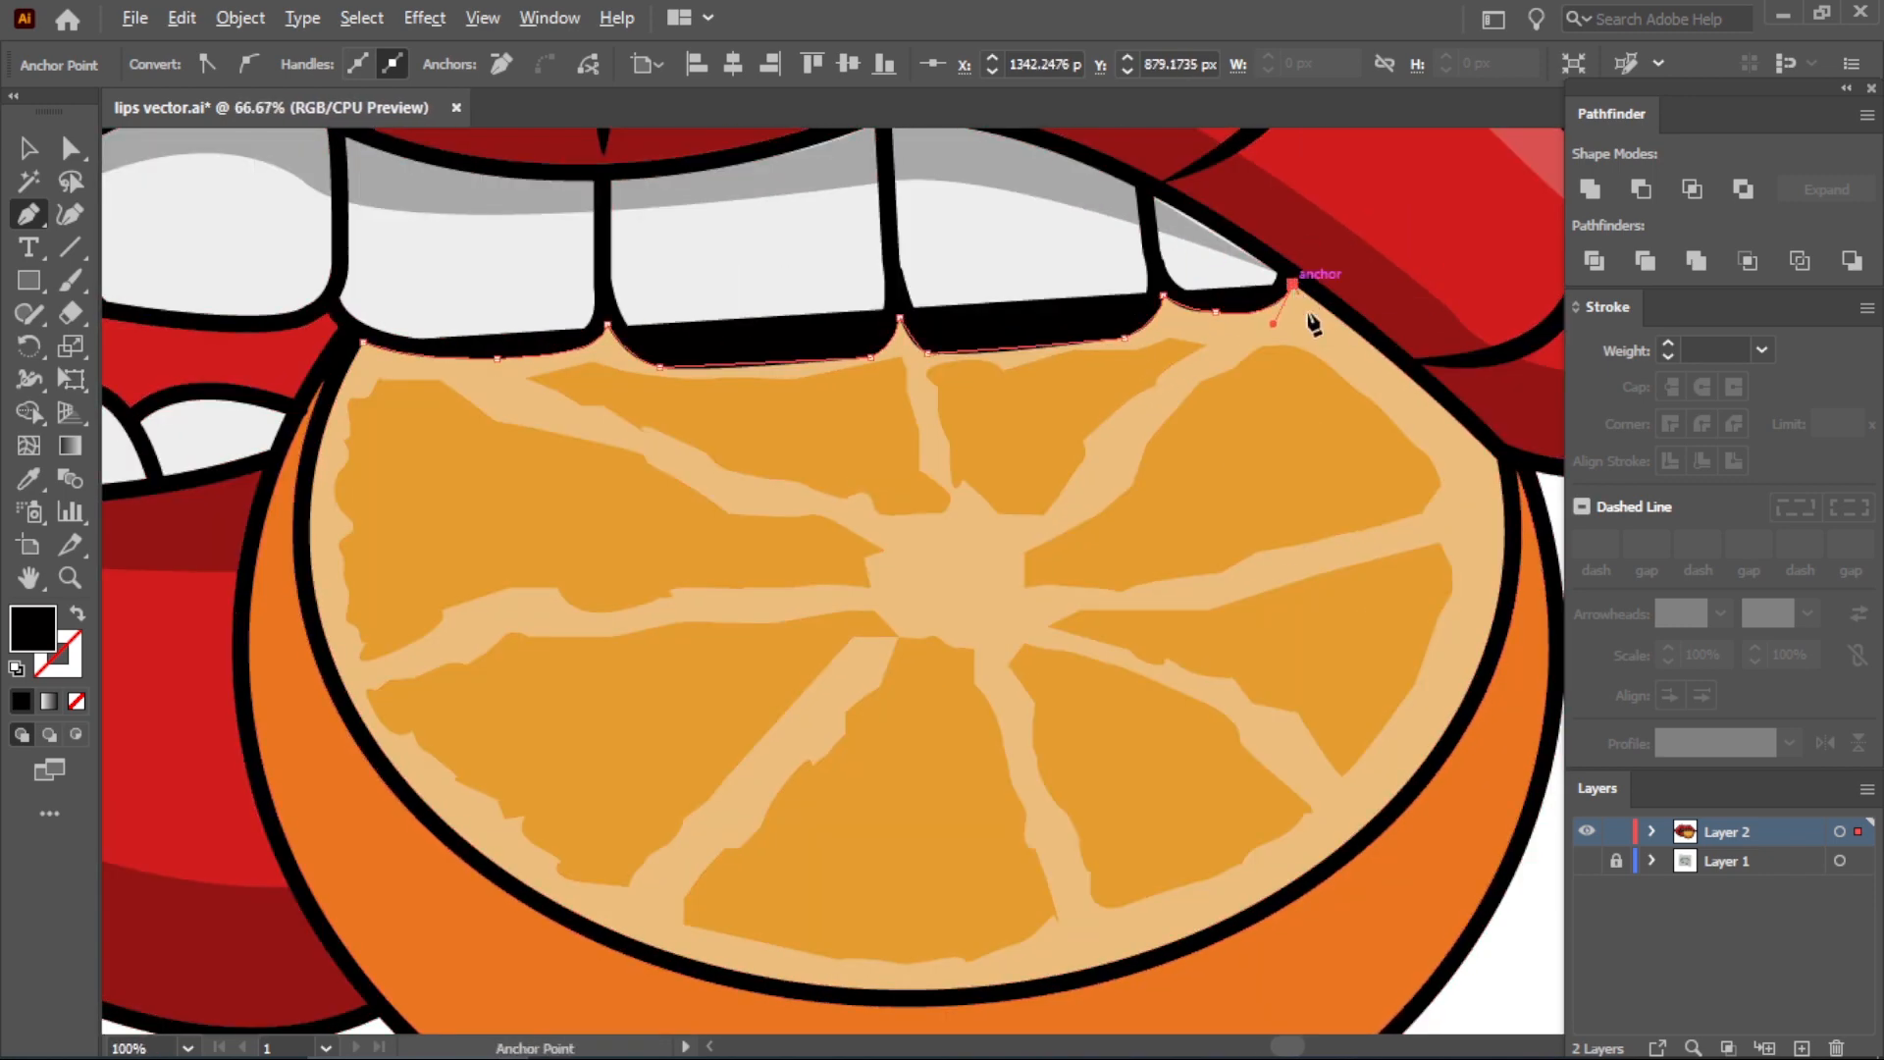
pyautogui.moveTo(1429, 368); pyautogui.dragTo(1432, 385)
pyautogui.click(1430, 369)
pyautogui.click(1310, 292)
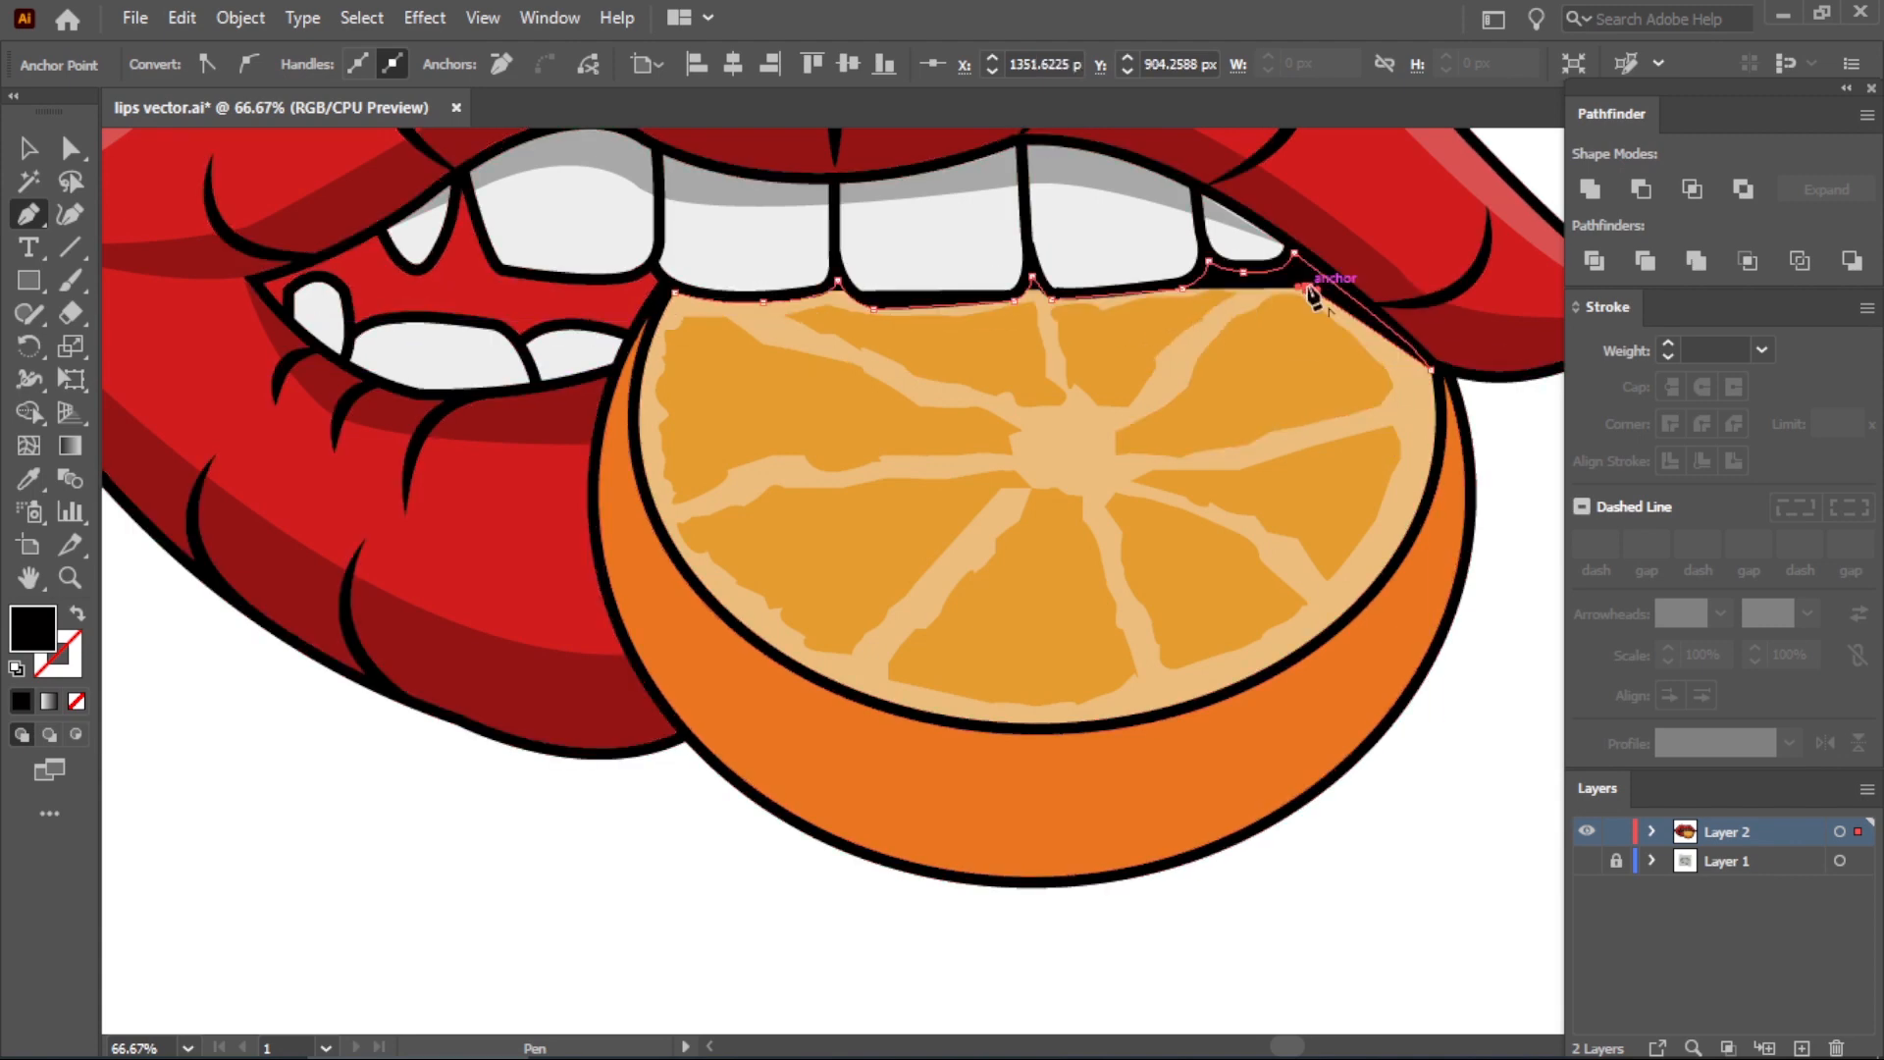
pyautogui.moveTo(1033, 293); pyautogui.dragTo(953, 275)
pyautogui.scroll(1, 1016, 288)
pyautogui.moveTo(746, 324); pyautogui.dragTo(672, 274)
pyautogui.moveTo(486, 339); pyautogui.dragTo(442, 305)
pyautogui.click(486, 339)
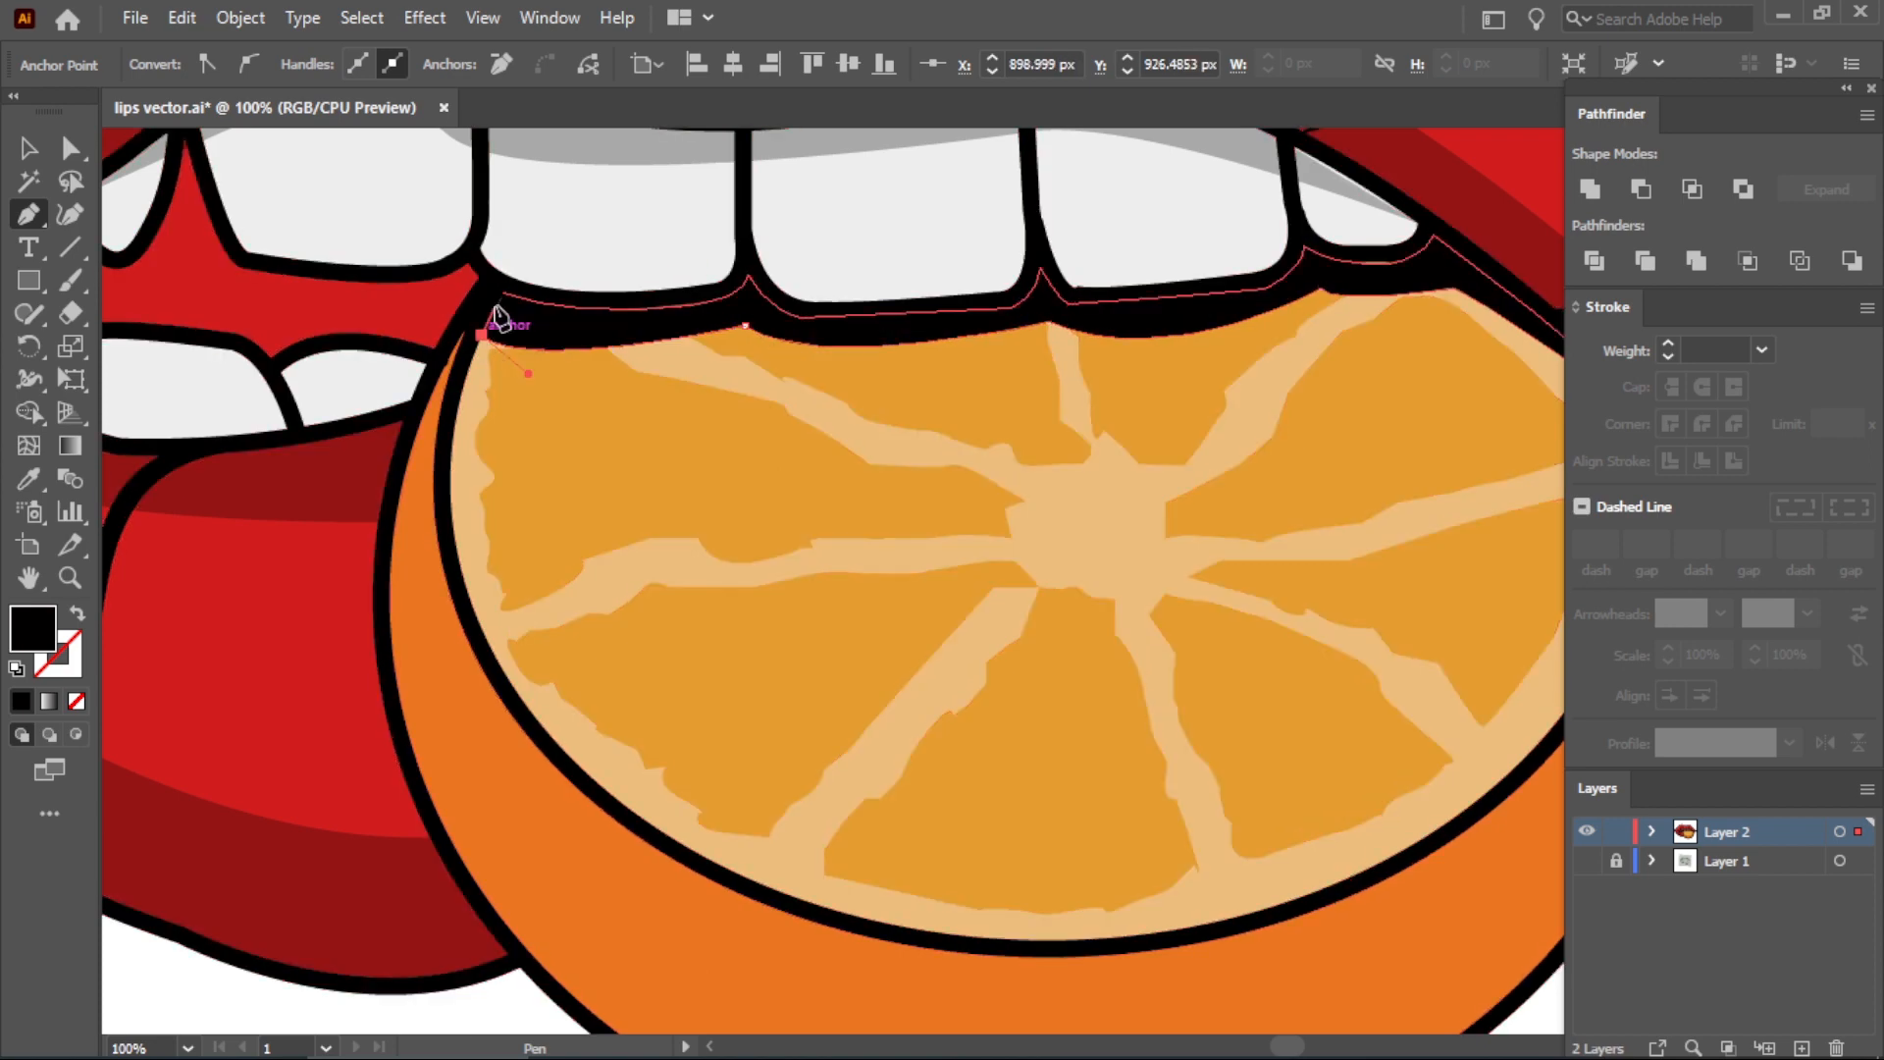
pyautogui.click(504, 292)
# Copy the existing translucent shadow appearance onto the slice shadow with the Eyedropper and deselect it.
pyautogui.scroll(-3, 735, 416)
pyautogui.click(563, 300)
pyautogui.press('v')
pyautogui.click(179, 187)
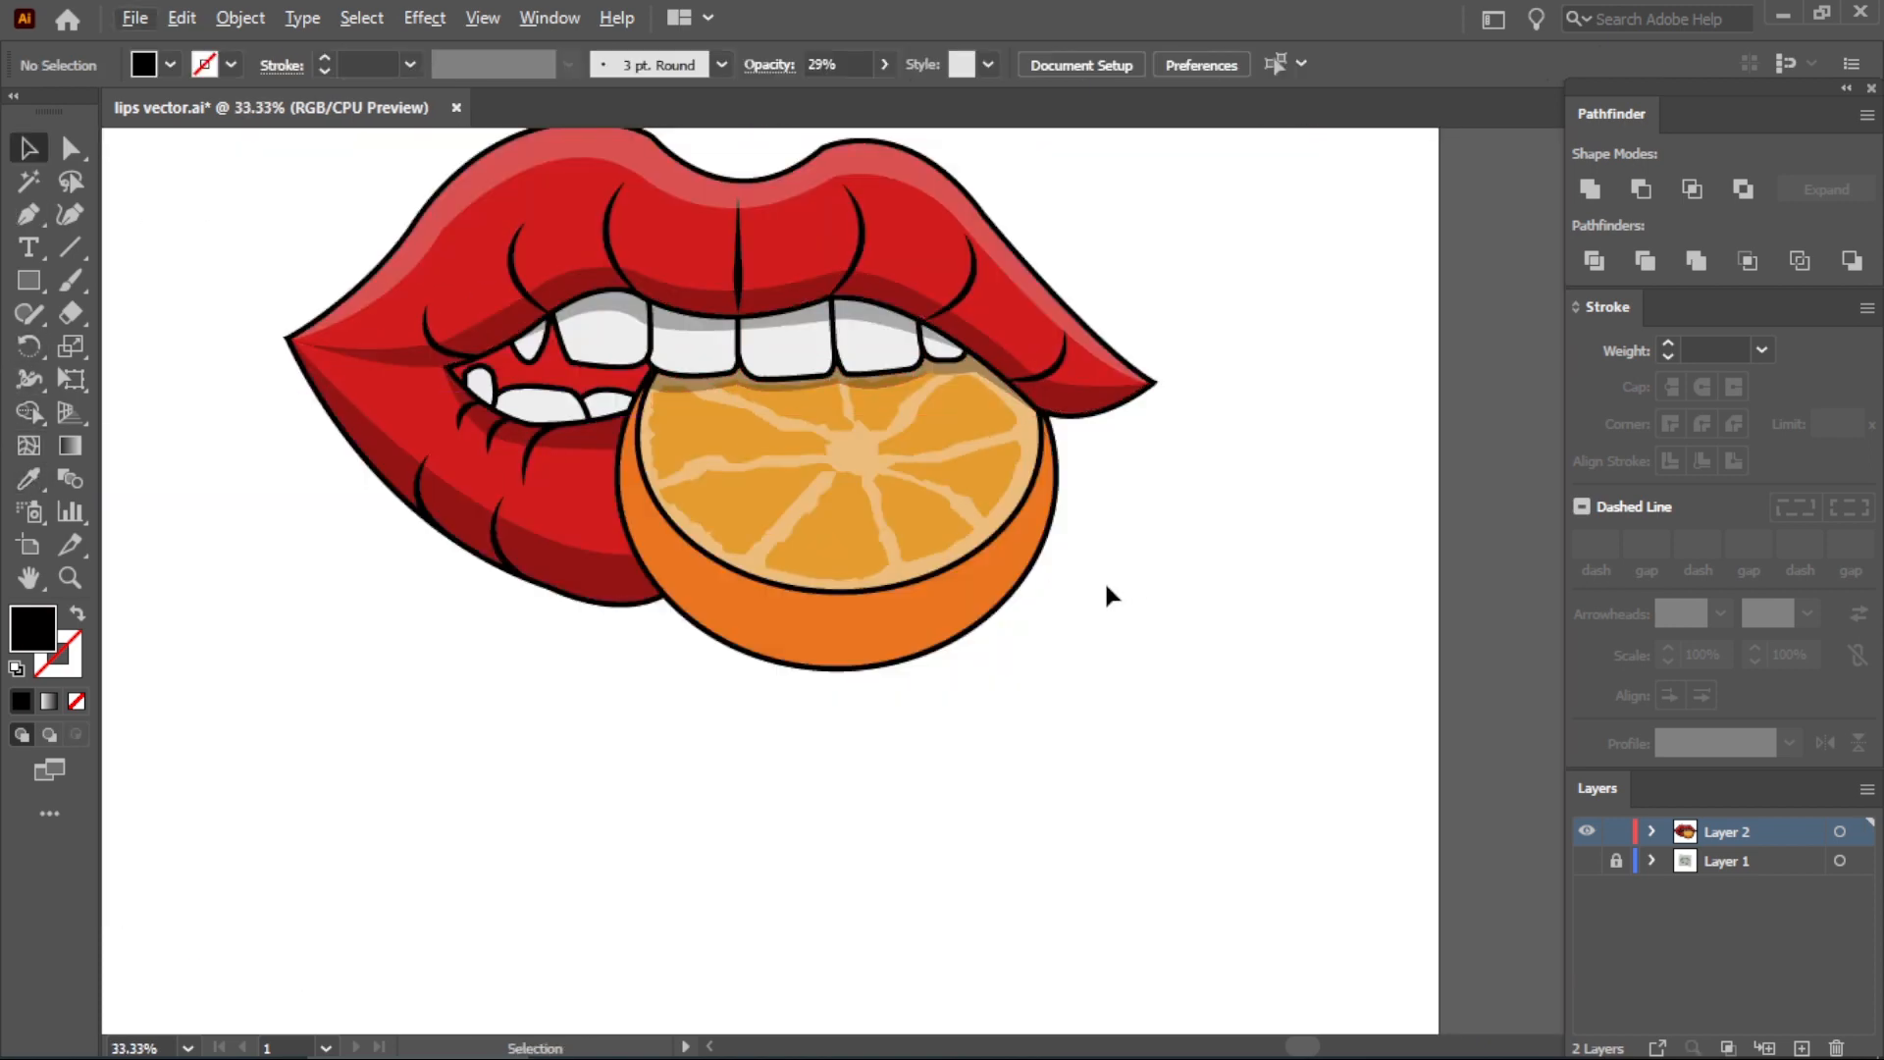
# With the Pen tool, draw the inner edge of a rind shadow curving through the orange rind from its left end to its right end.
pyautogui.scroll(1, 959, 626)
pyautogui.scroll(1, 597, 390)
pyautogui.press('p')
pyautogui.click(457, 225)
pyautogui.moveTo(690, 677); pyautogui.dragTo(1094, 828)
pyautogui.click(691, 679)
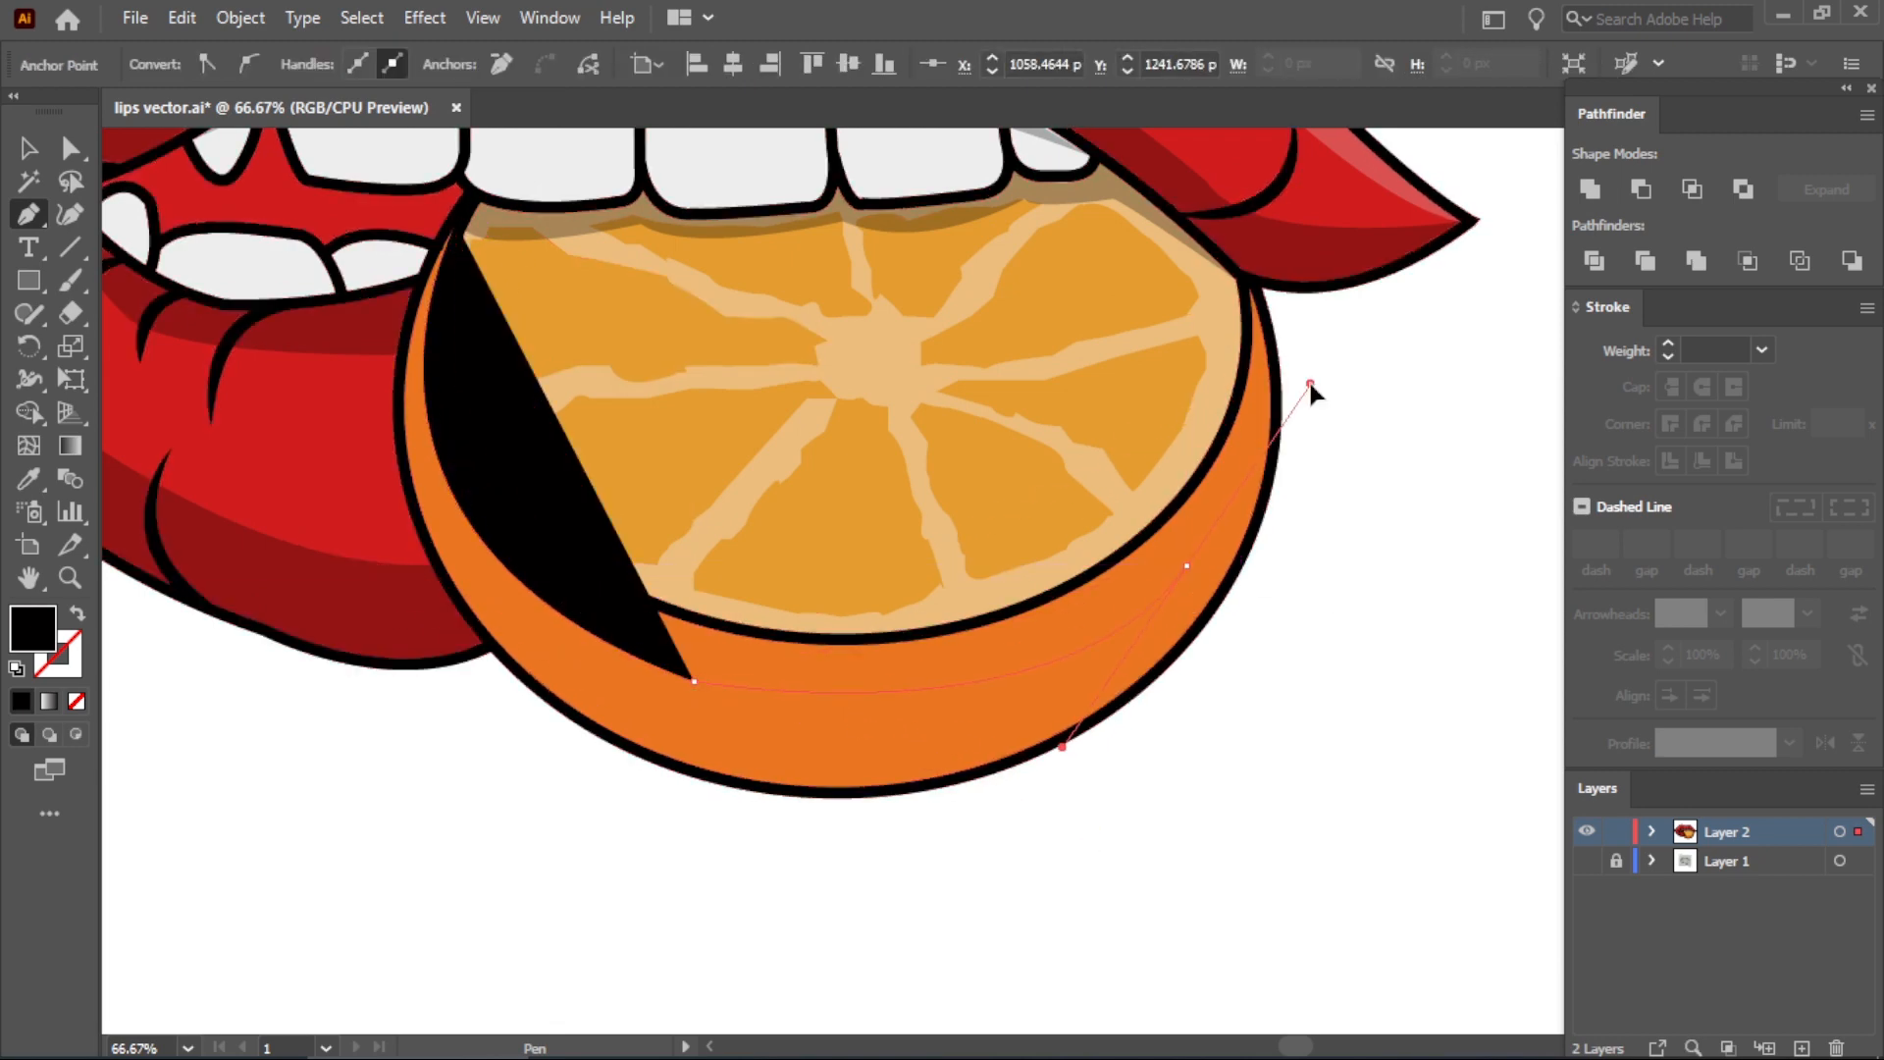
pyautogui.moveTo(1310, 385); pyautogui.dragTo(1310, 384)
pyautogui.click(1188, 567)
pyautogui.moveTo(1248, 286); pyautogui.dragTo(1208, 238)
# Close the rind shadow path with a loose outline around the outside of the orange.
pyautogui.click(1248, 445)
pyautogui.click(1426, 644)
pyautogui.click(1416, 782)
pyautogui.moveTo(1302, 909); pyautogui.dragTo(1293, 922)
pyautogui.click(851, 996)
pyautogui.click(355, 923)
pyautogui.moveTo(245, 703); pyautogui.dragTo(248, 686)
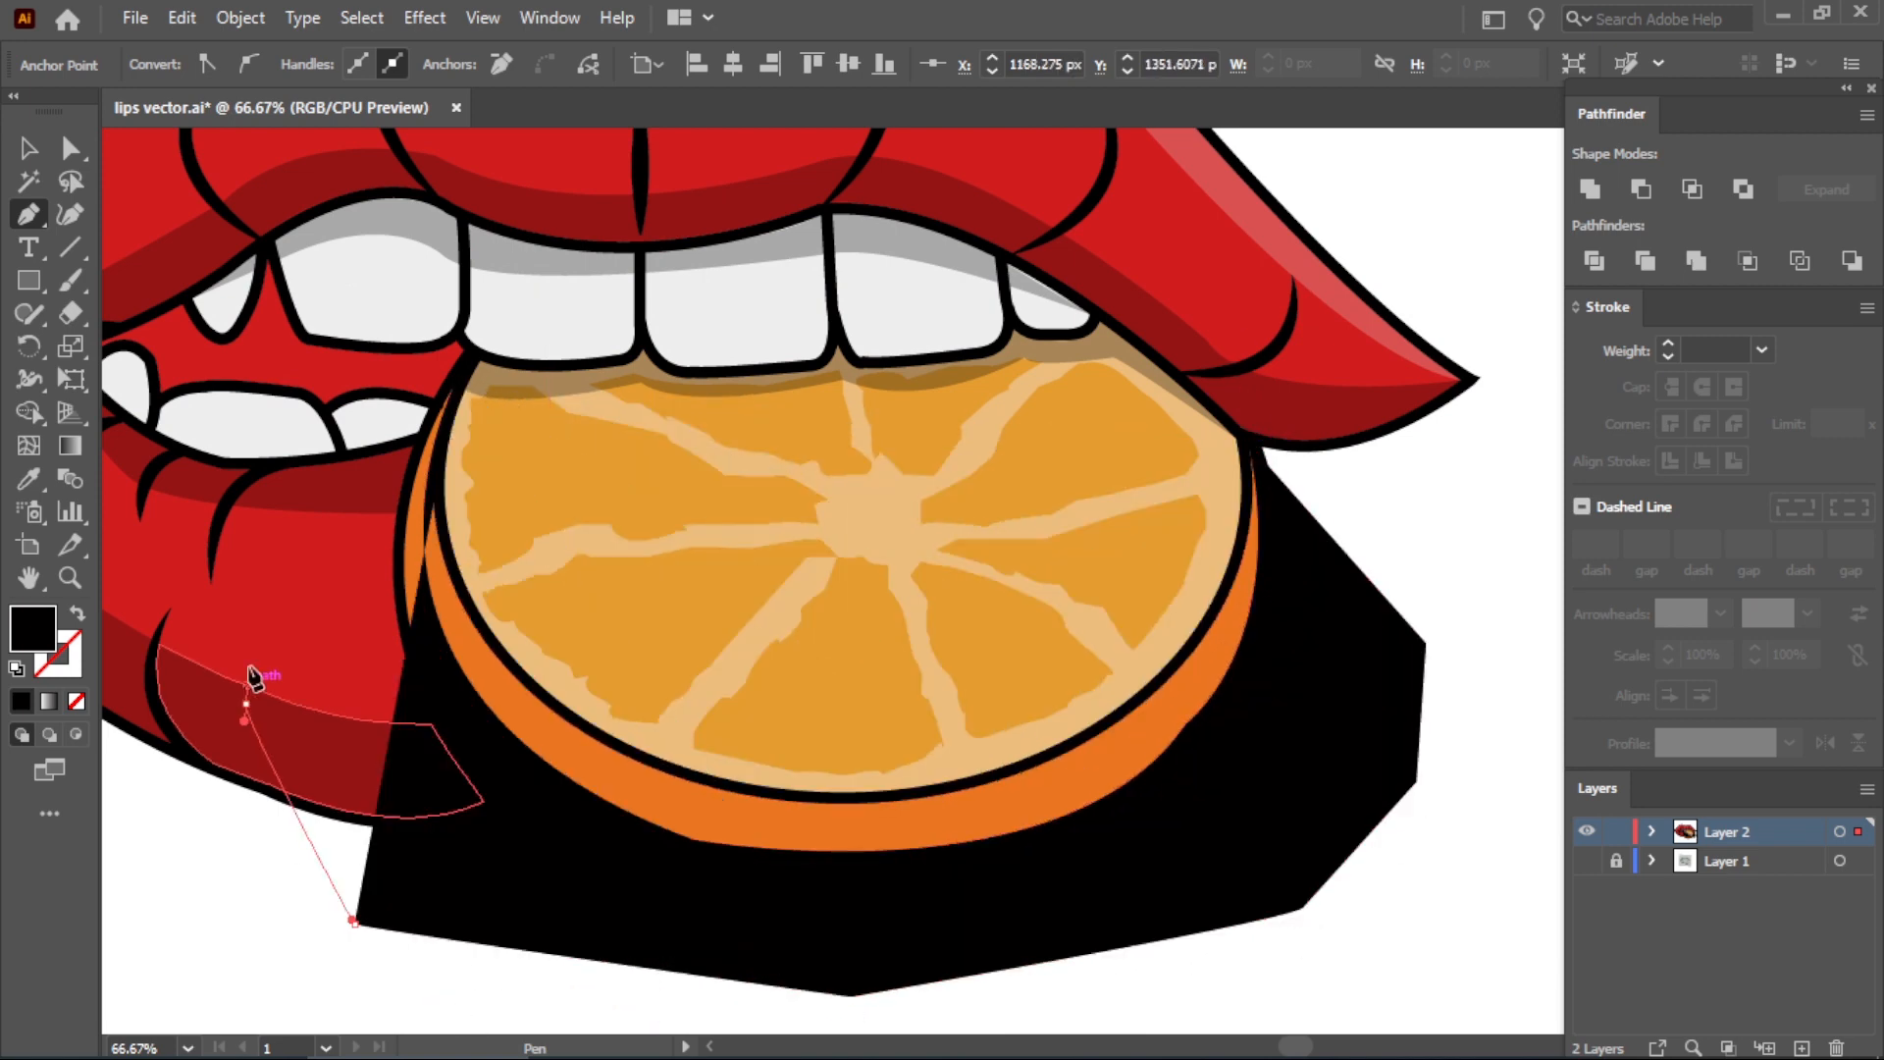
pyautogui.click(245, 703)
pyautogui.click(257, 558)
pyautogui.click(294, 468)
# Add the orange rind to the selection and remove the shadow area outside it with Shape Builder.
pyautogui.keyDown('shift'); pyautogui.click(687, 800); pyautogui.keyUp('shift')
pyautogui.click(29, 412)
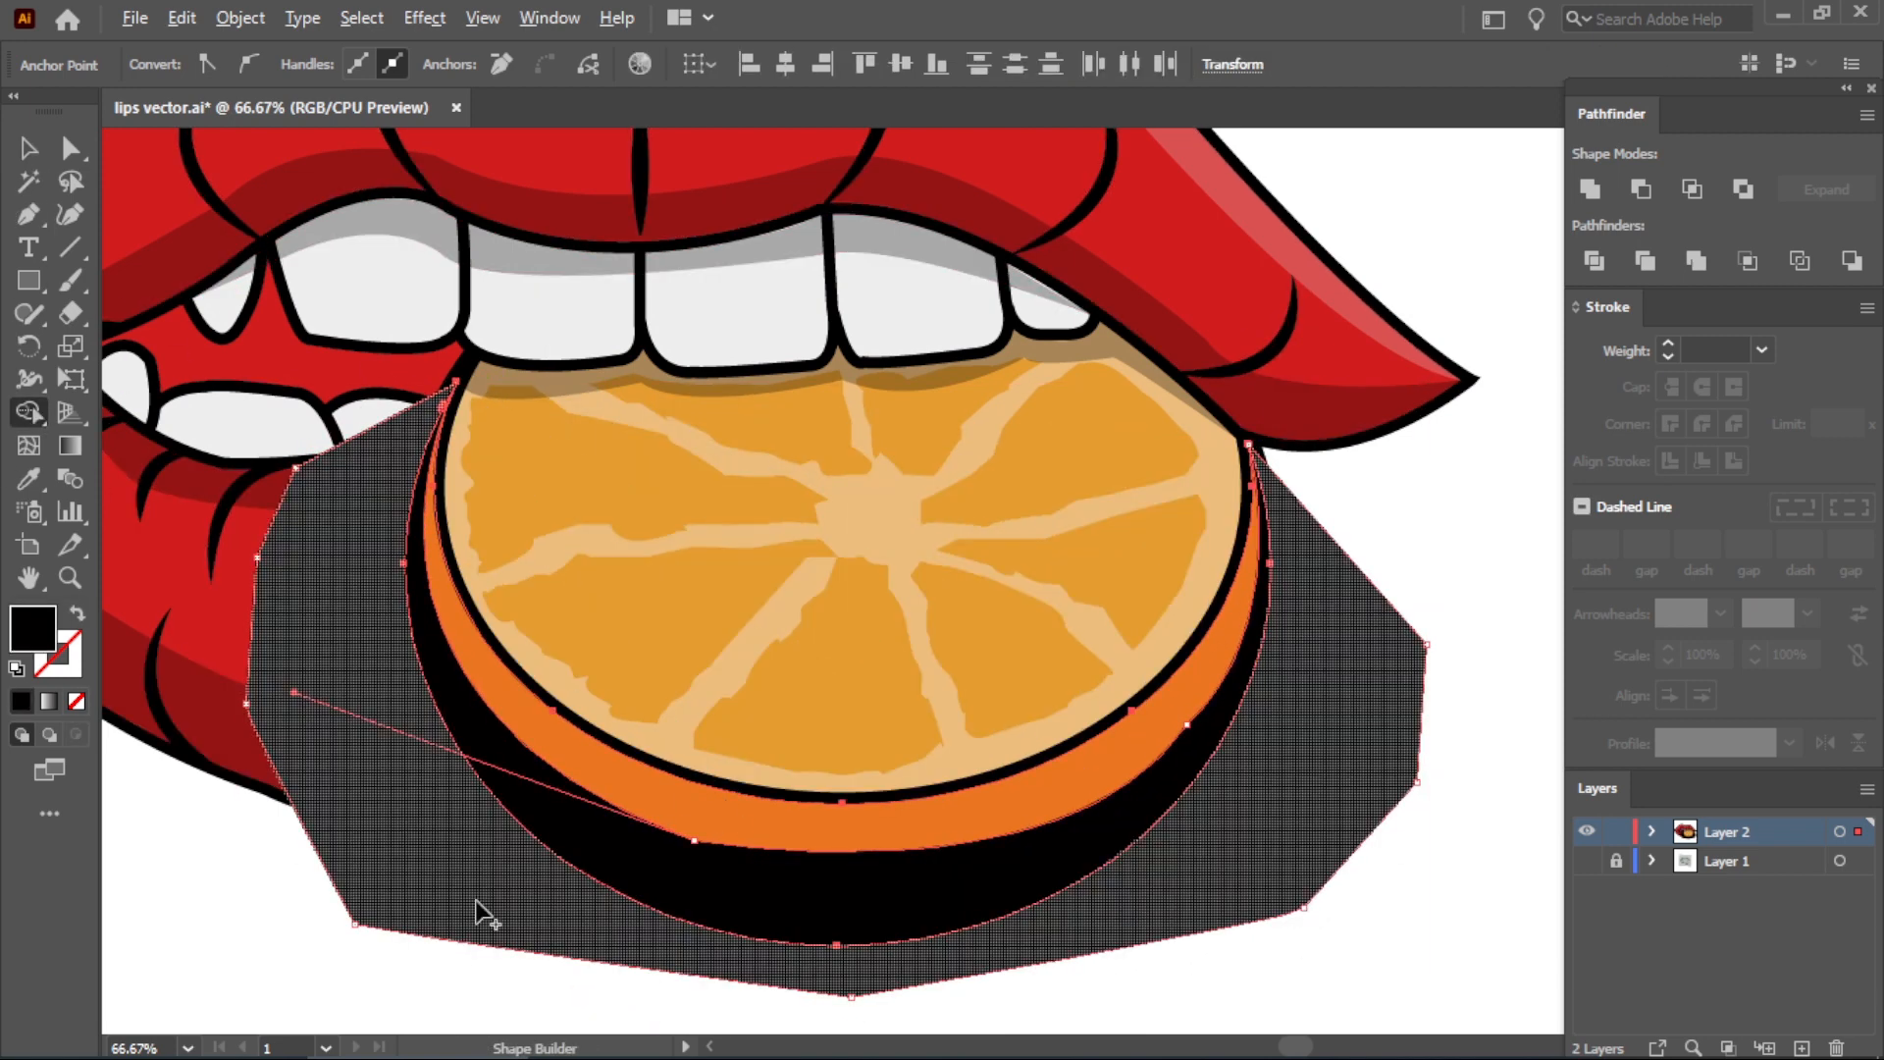
pyautogui.keyDown('alt'); pyautogui.click(477, 910); pyautogui.keyUp('alt')
# Apply the upper lip shadow's appearance to the black rind shadow with the Eyedropper and deselect it.
pyautogui.scroll(-2, 478, 910)
pyautogui.click(29, 150)
pyautogui.click(464, 257)
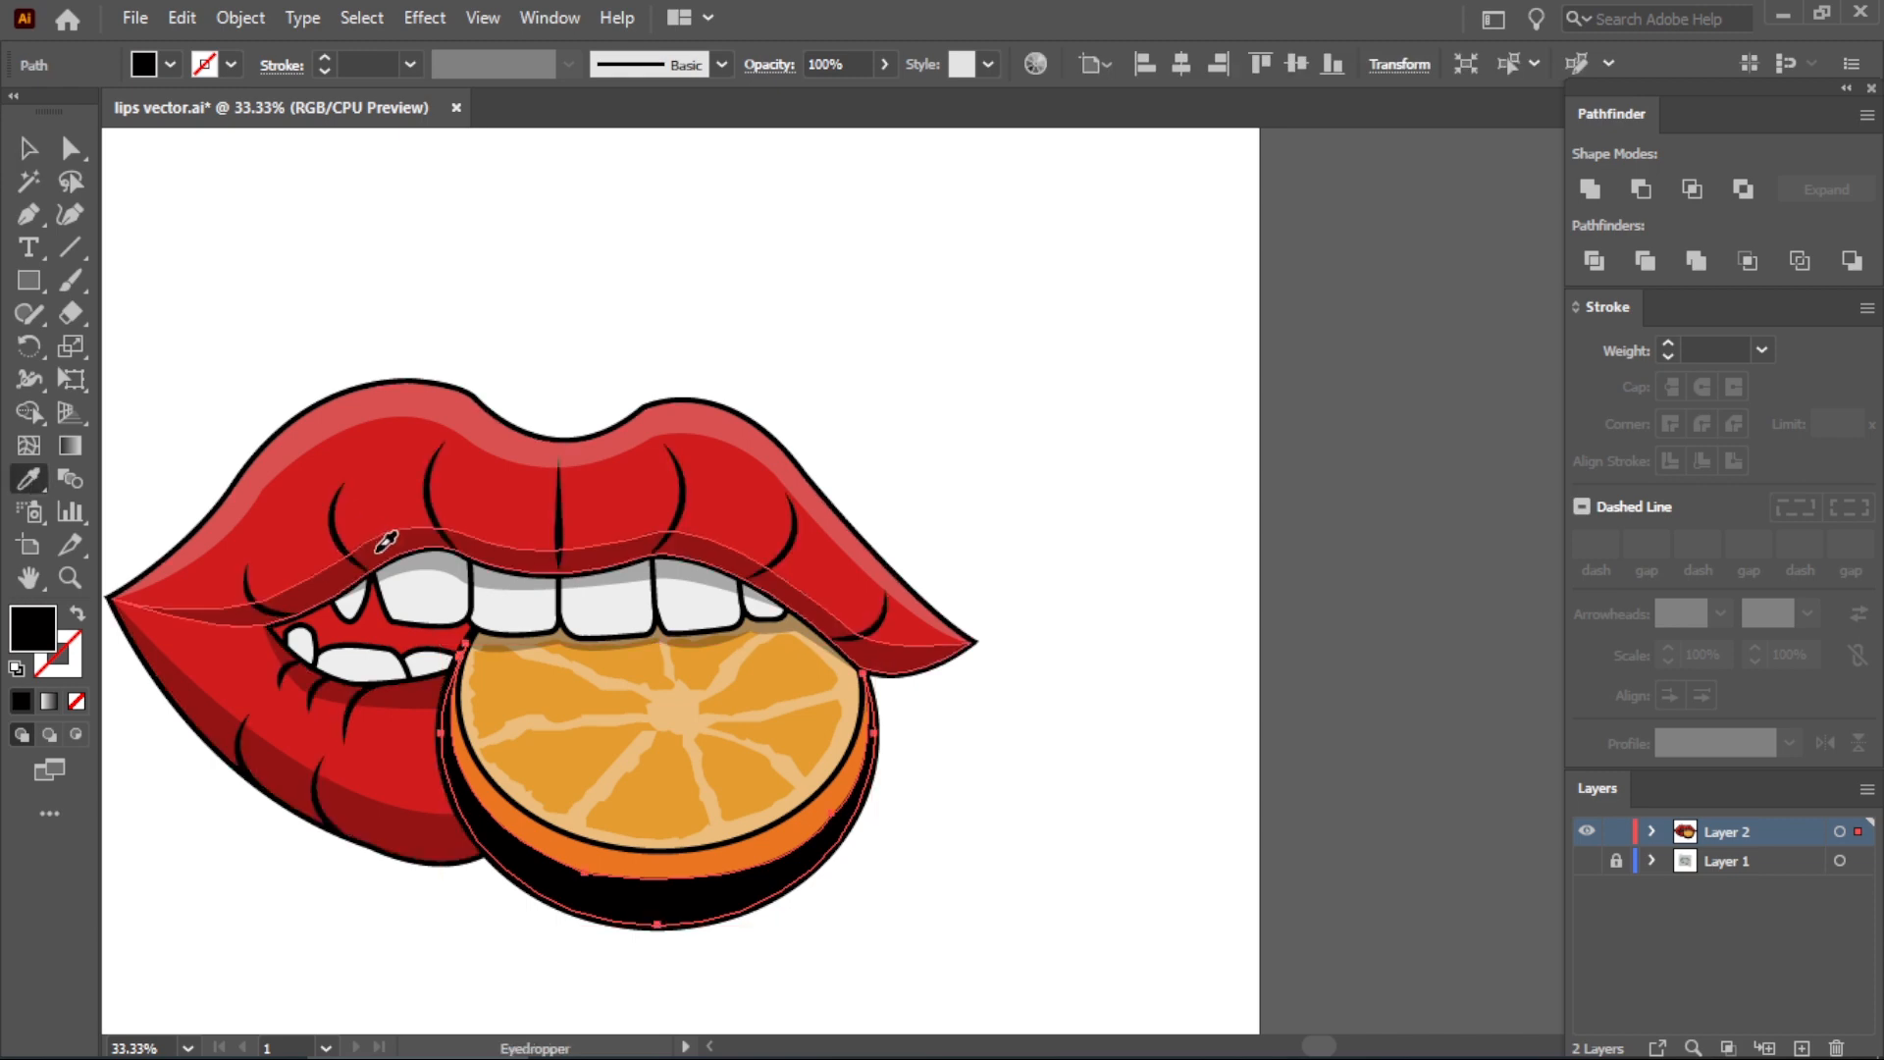
pyautogui.click(379, 552)
pyautogui.click(29, 150)
pyautogui.click(852, 343)
# With Direct Selection, raise the two upper-edge anchors of the upper lip shadow on either side of the central crease.
pyautogui.scroll(-2, 864, 382)
pyautogui.scroll(4, 648, 488)
pyautogui.scroll(-1, 820, 478)
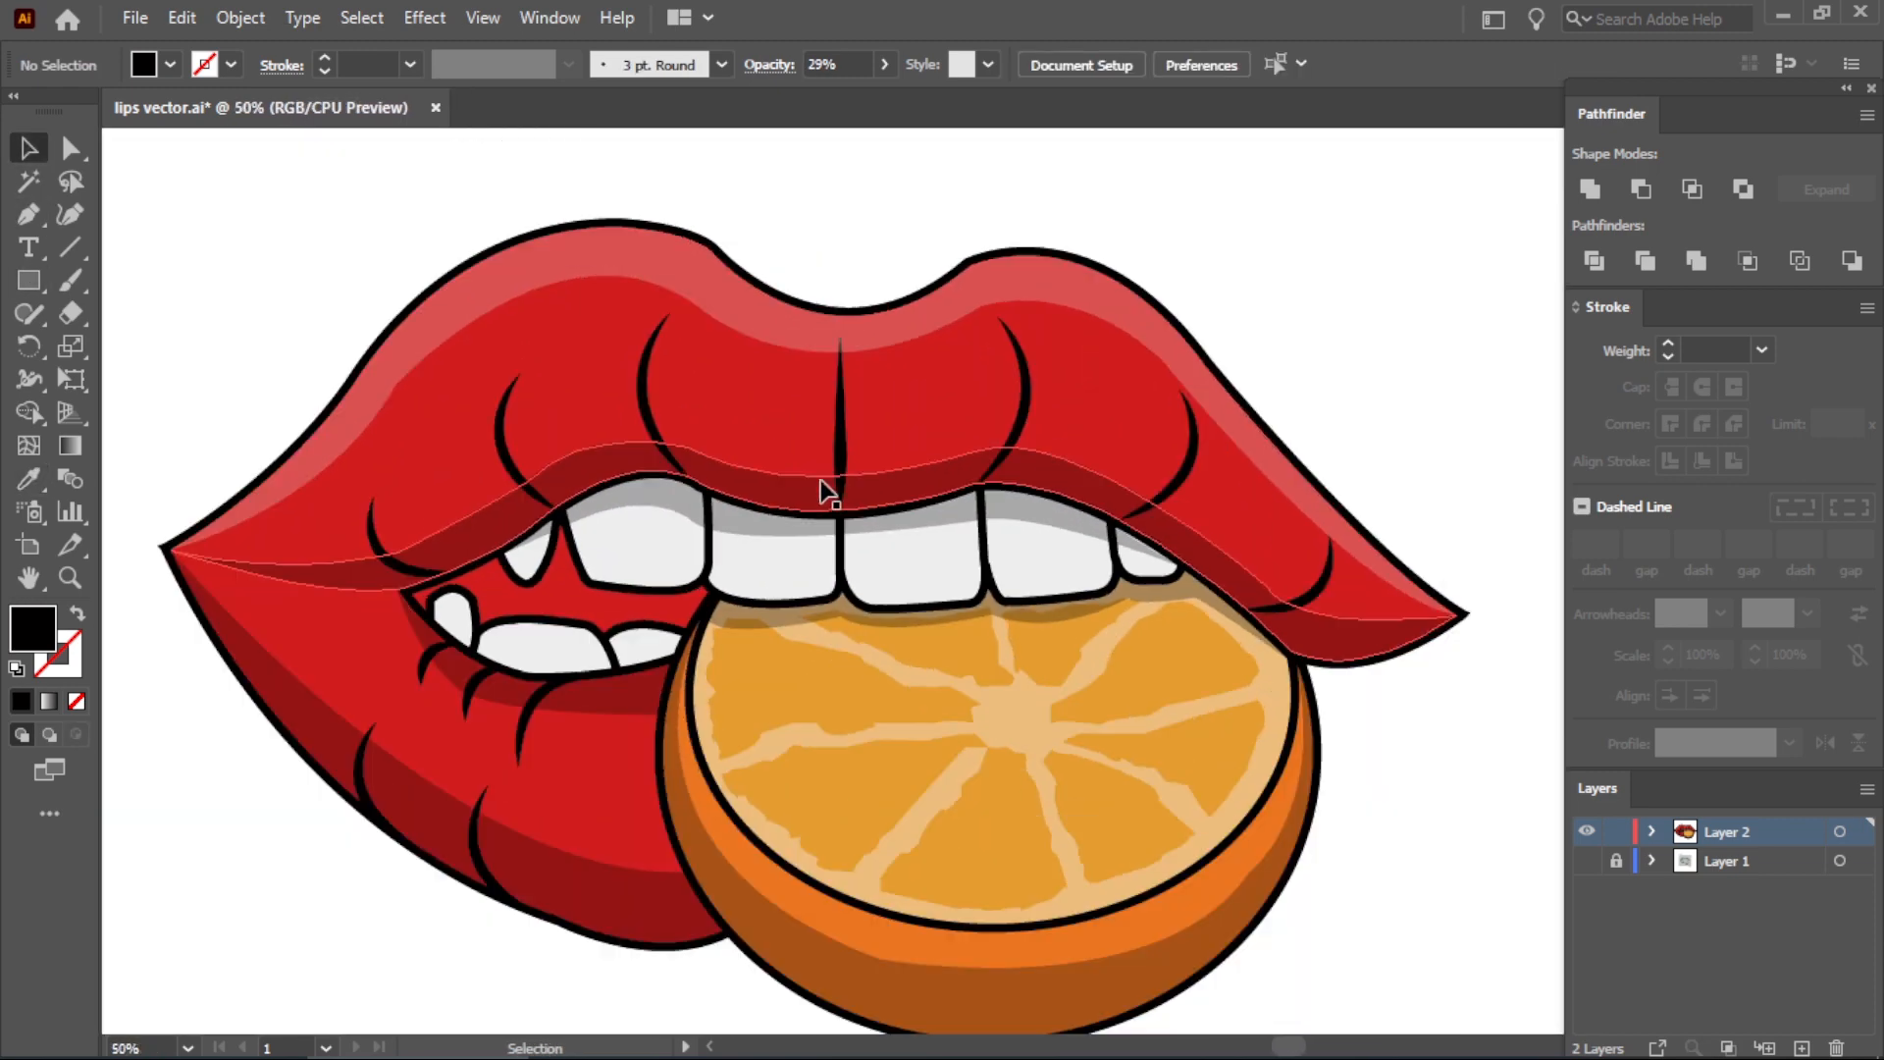
pyautogui.click(823, 479)
pyautogui.click(71, 148)
pyautogui.scroll(1, 716, 412)
pyautogui.moveTo(677, 462); pyautogui.dragTo(677, 437)
pyautogui.moveTo(1062, 464); pyautogui.dragTo(1063, 452)
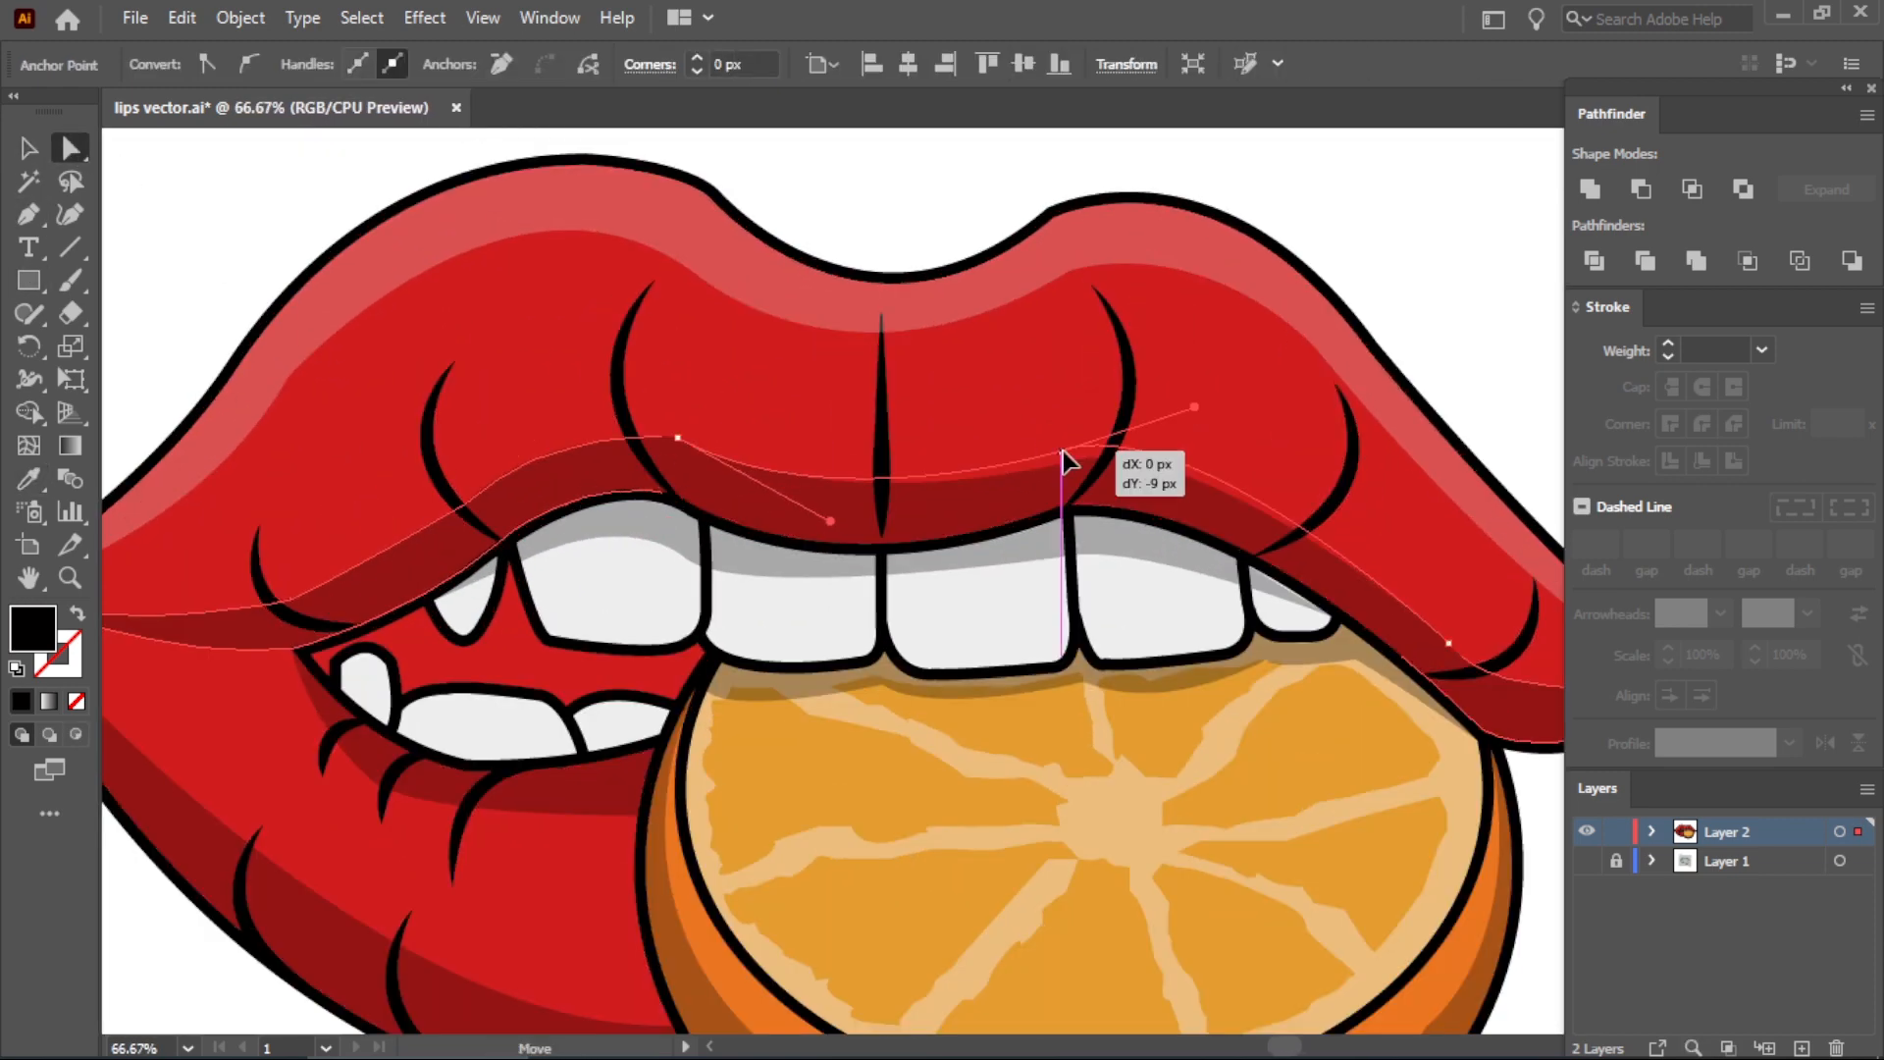
# Refine the upper lip shadow by raising its left and right upper-edge anchors and adjusting the middle ones for a thicker band.
pyautogui.moveTo(457, 510); pyautogui.dragTo(457, 496)
pyautogui.moveTo(682, 432); pyautogui.dragTo(688, 425)
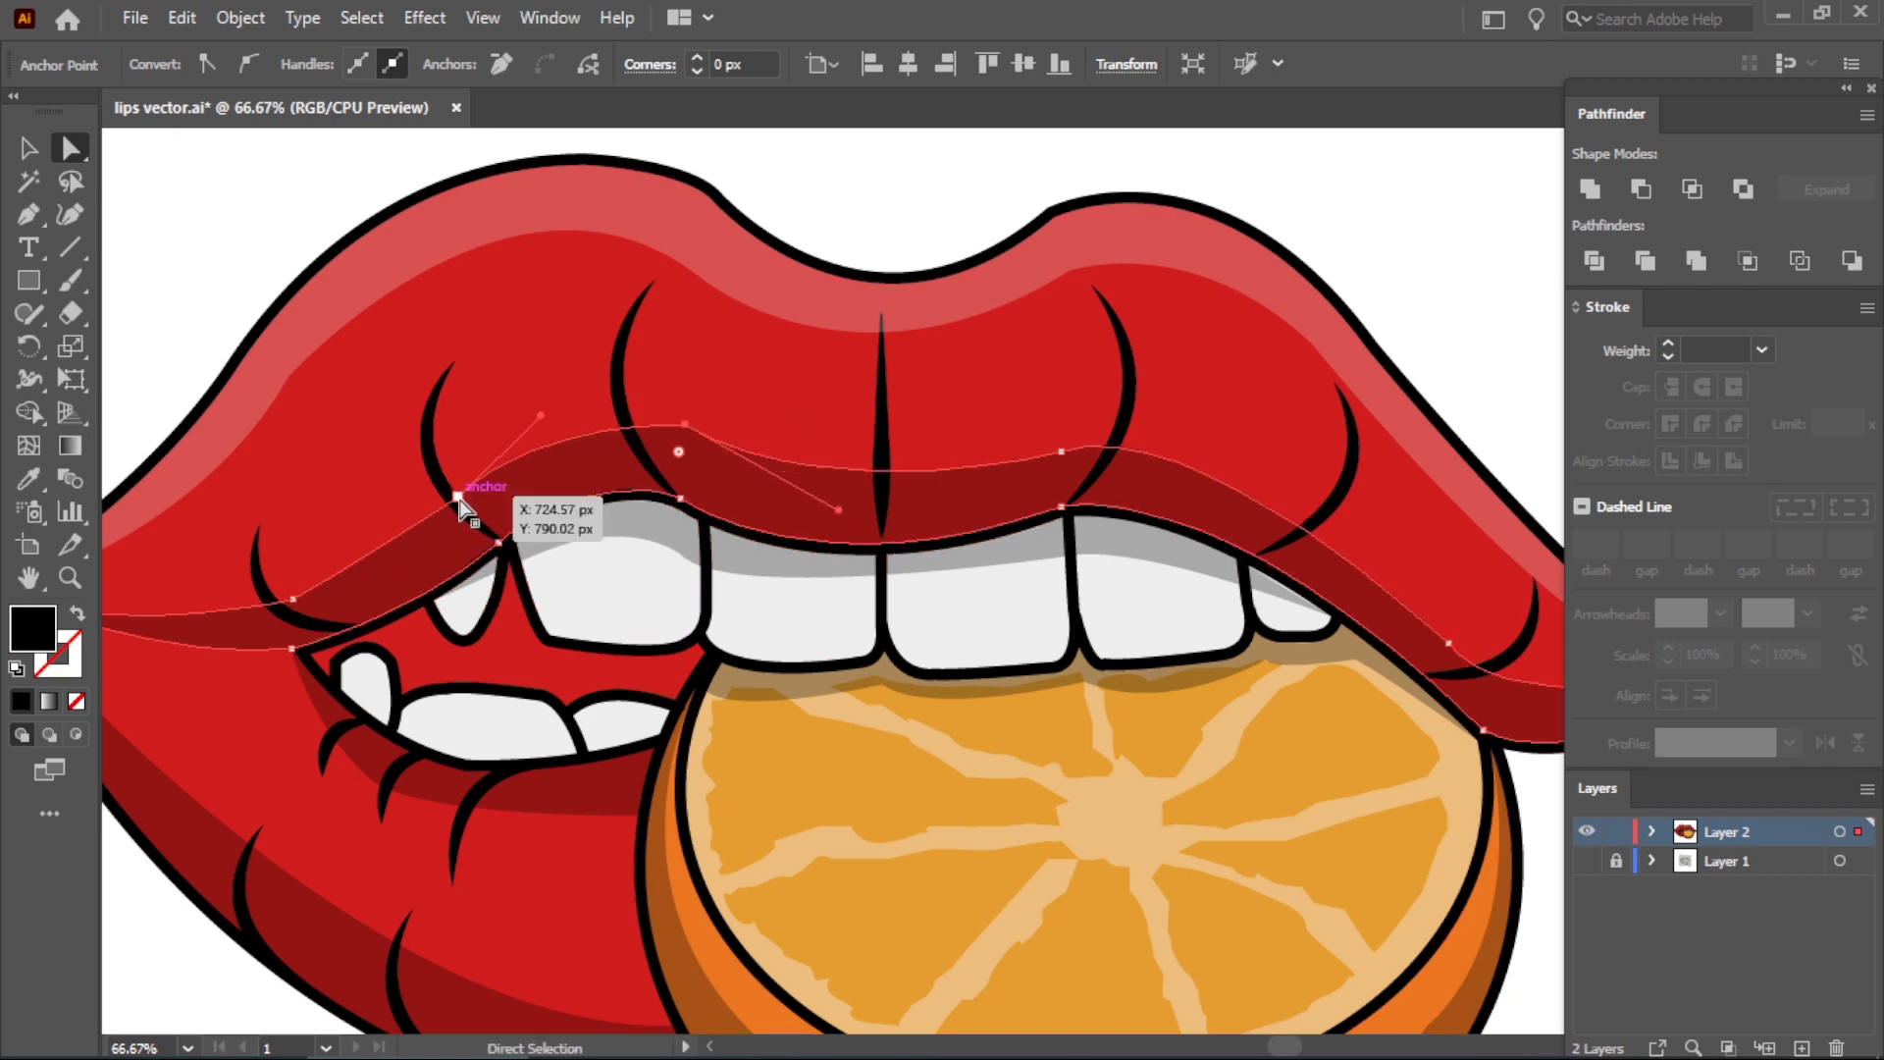
pyautogui.moveTo(458, 497); pyautogui.dragTo(444, 482)
pyautogui.scroll(-1, 781, 503)
pyautogui.moveTo(988, 461); pyautogui.dragTo(988, 451)
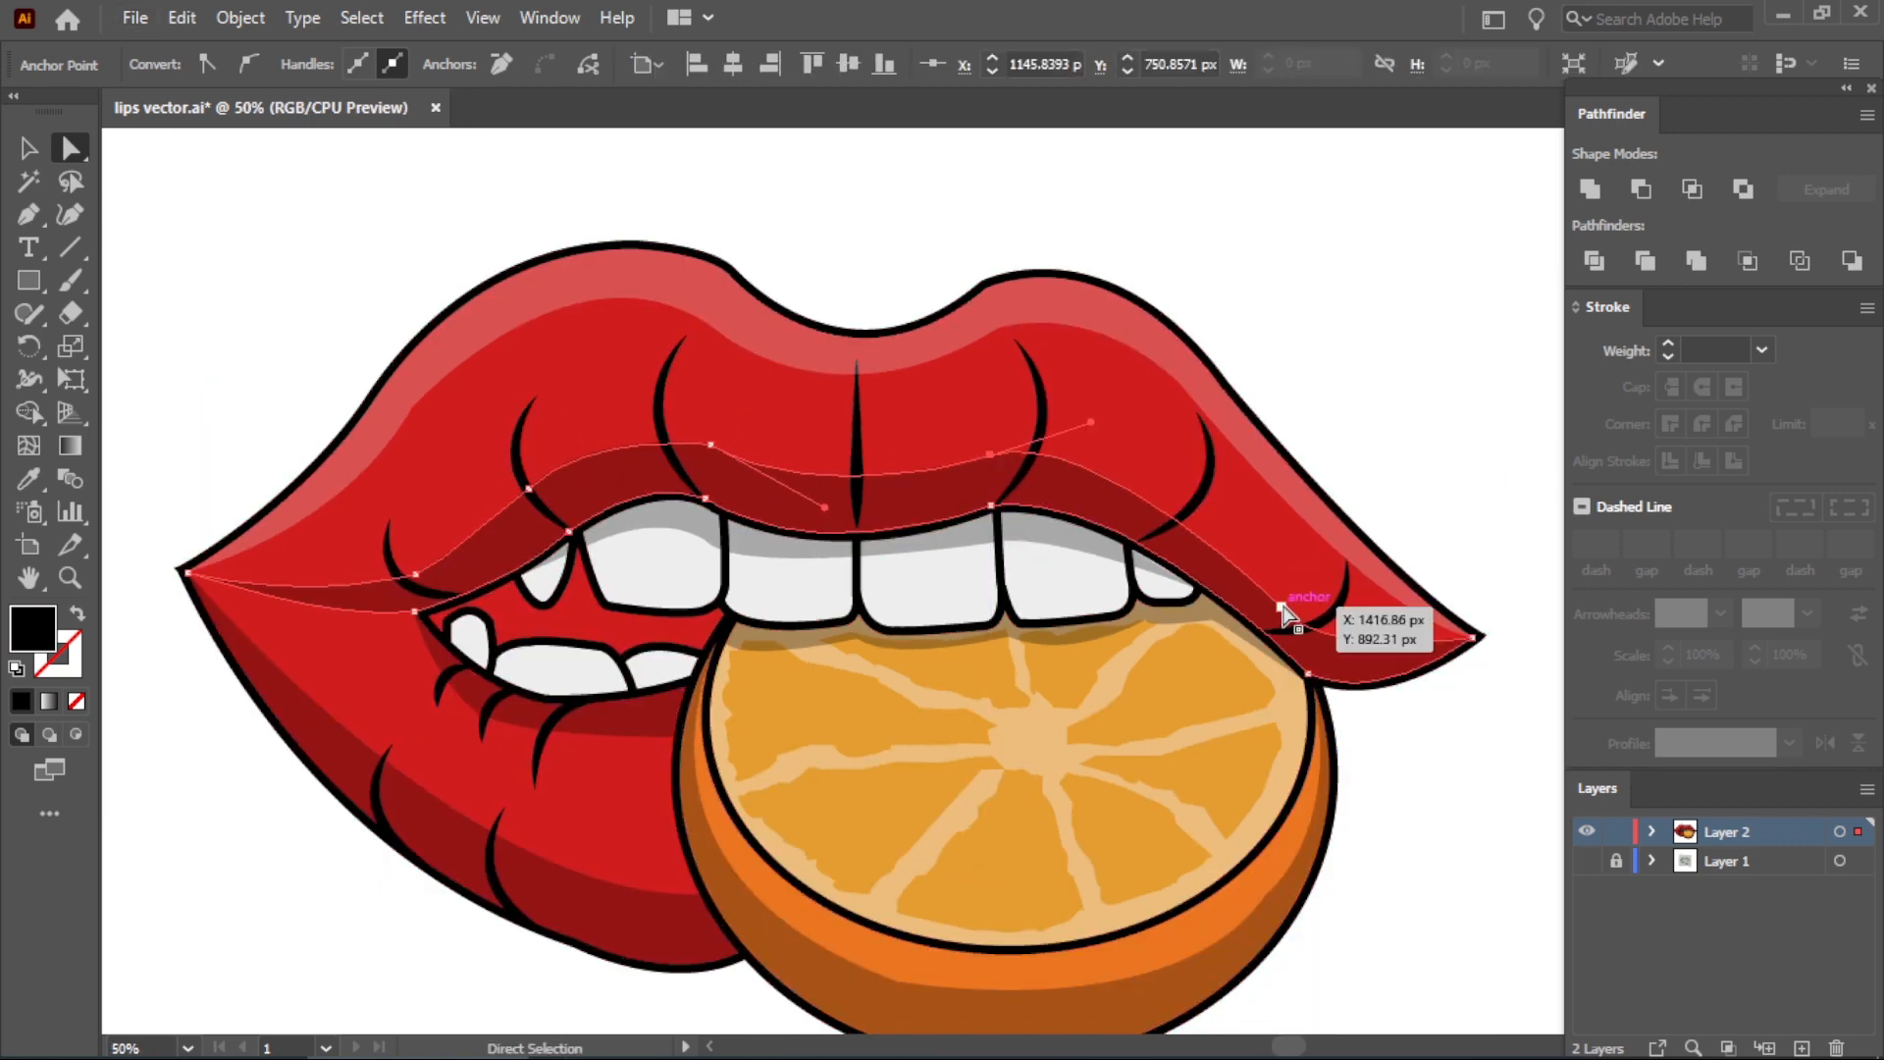
pyautogui.moveTo(1282, 607); pyautogui.dragTo(1291, 600)
pyautogui.click(1484, 559)
# Sample the lip's red onto the upper lip highlight and change its fill to a brighter solid red.
pyautogui.scroll(-1, 724, 687)
pyautogui.scroll(-1, 1287, 671)
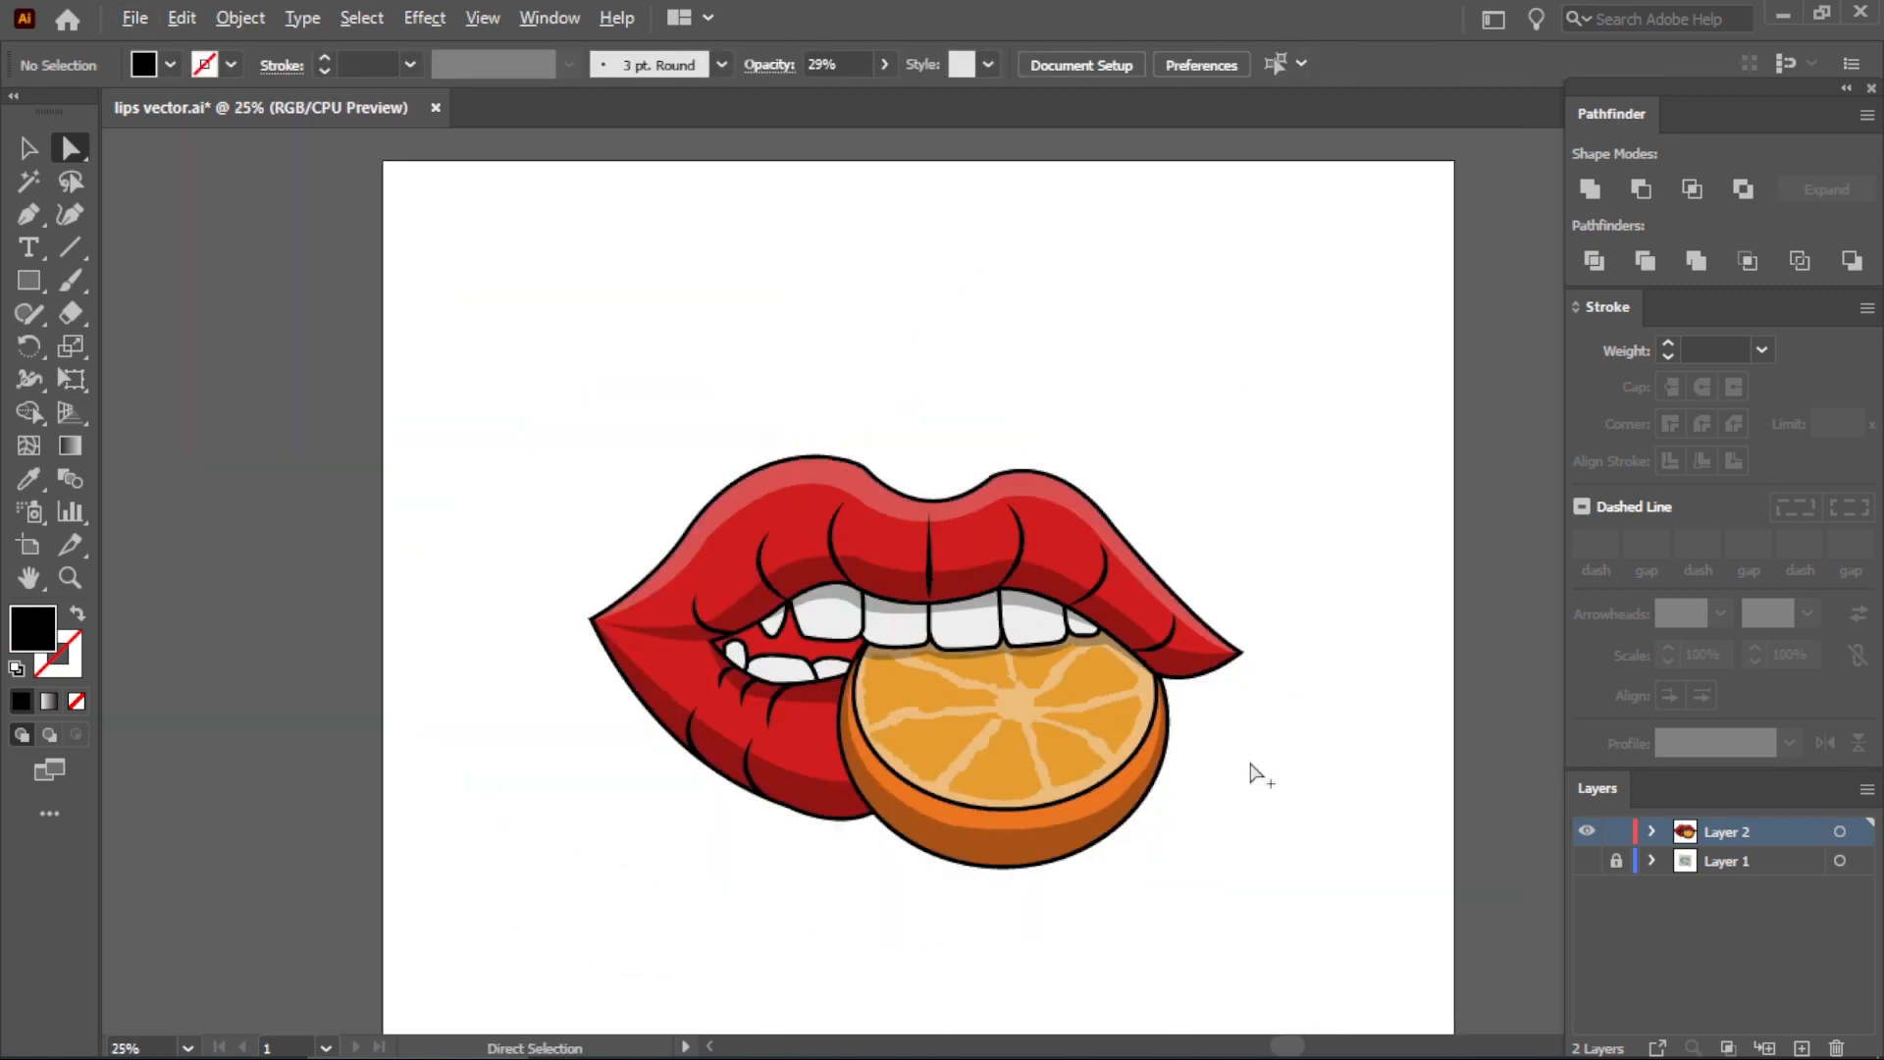
pyautogui.scroll(2, 1256, 768)
pyautogui.click(903, 253)
pyautogui.press('i')
pyautogui.click(333, 287)
pyautogui.doubleClick(43, 633)
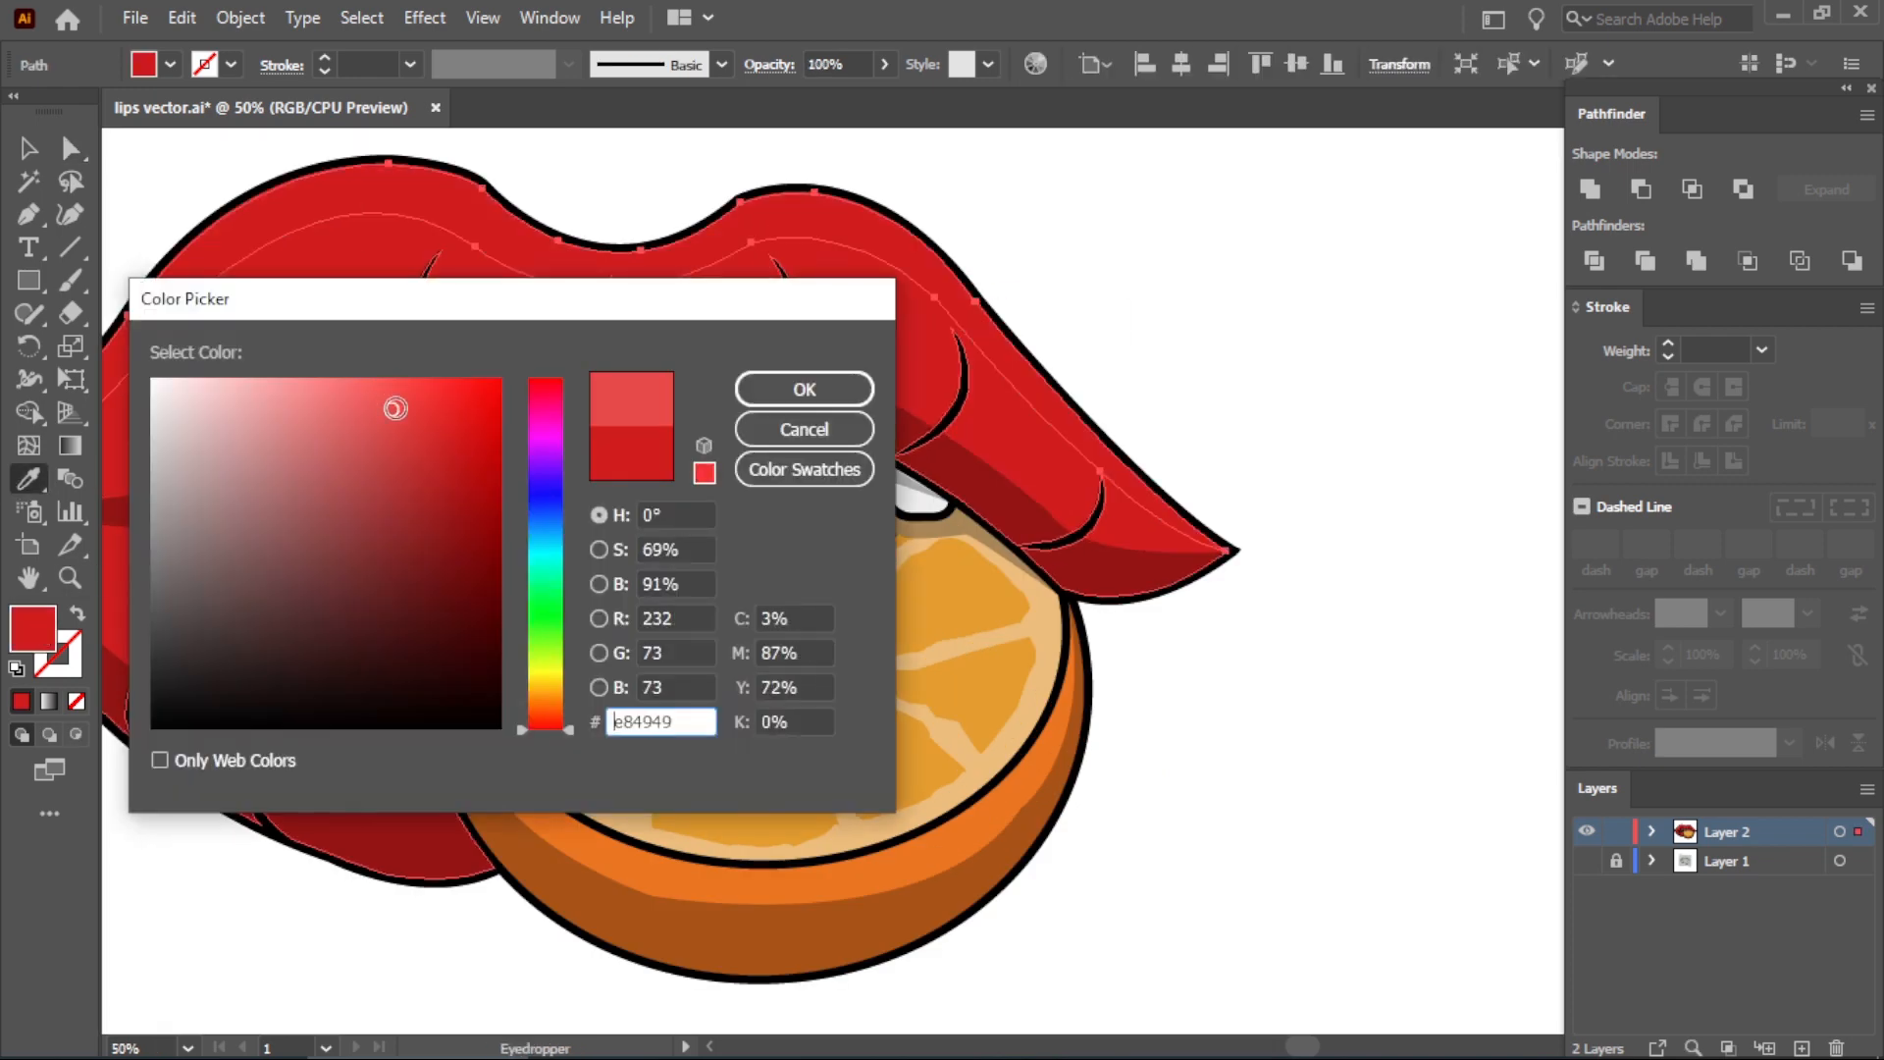
pyautogui.moveTo(450, 408); pyautogui.dragTo(452, 409)
pyautogui.click(804, 390)
pyautogui.press('v')
pyautogui.click(1251, 243)
# Try recoloring the upper lip shadow with the sampled lip red darkened to ad1a1a.
pyautogui.scroll(-2, 1255, 246)
pyautogui.scroll(1, 1063, 461)
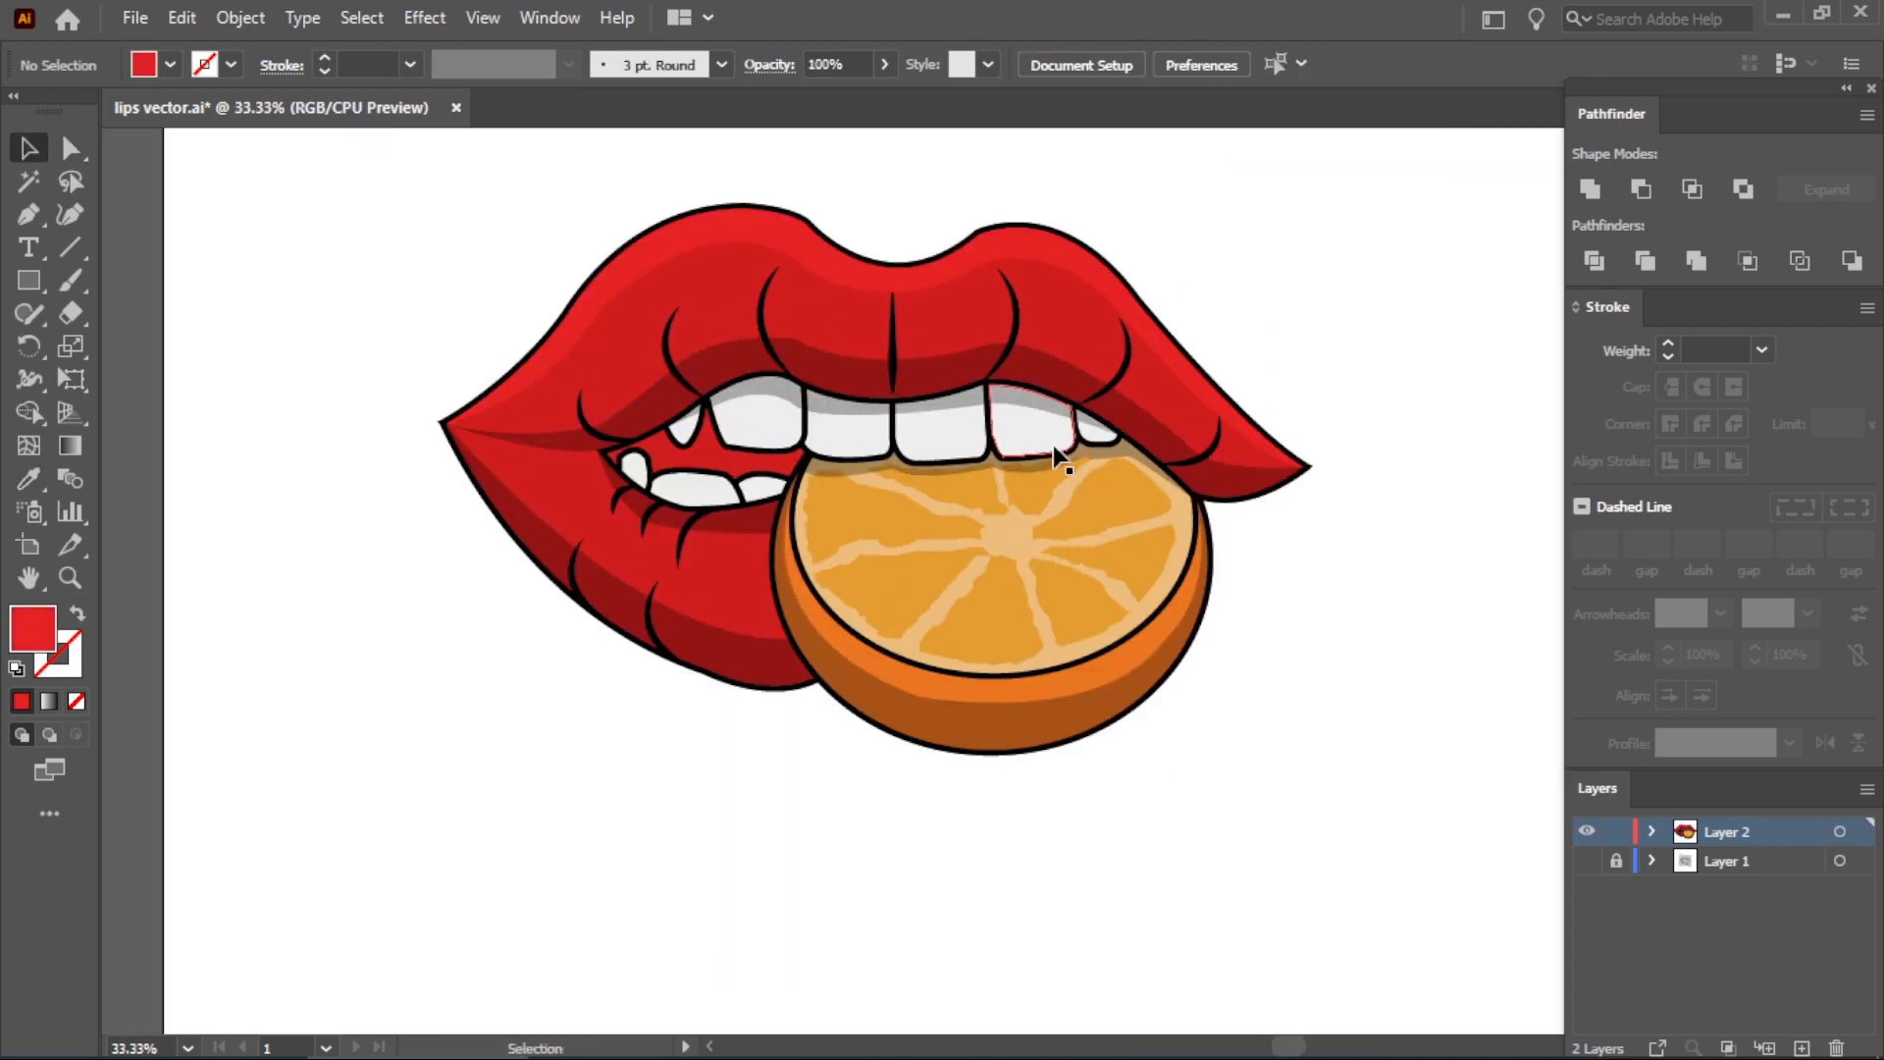
pyautogui.scroll(1, 711, 425)
pyautogui.click(724, 329)
pyautogui.press('i')
pyautogui.click(763, 208)
pyautogui.doubleClick(37, 626)
pyautogui.click(447, 492)
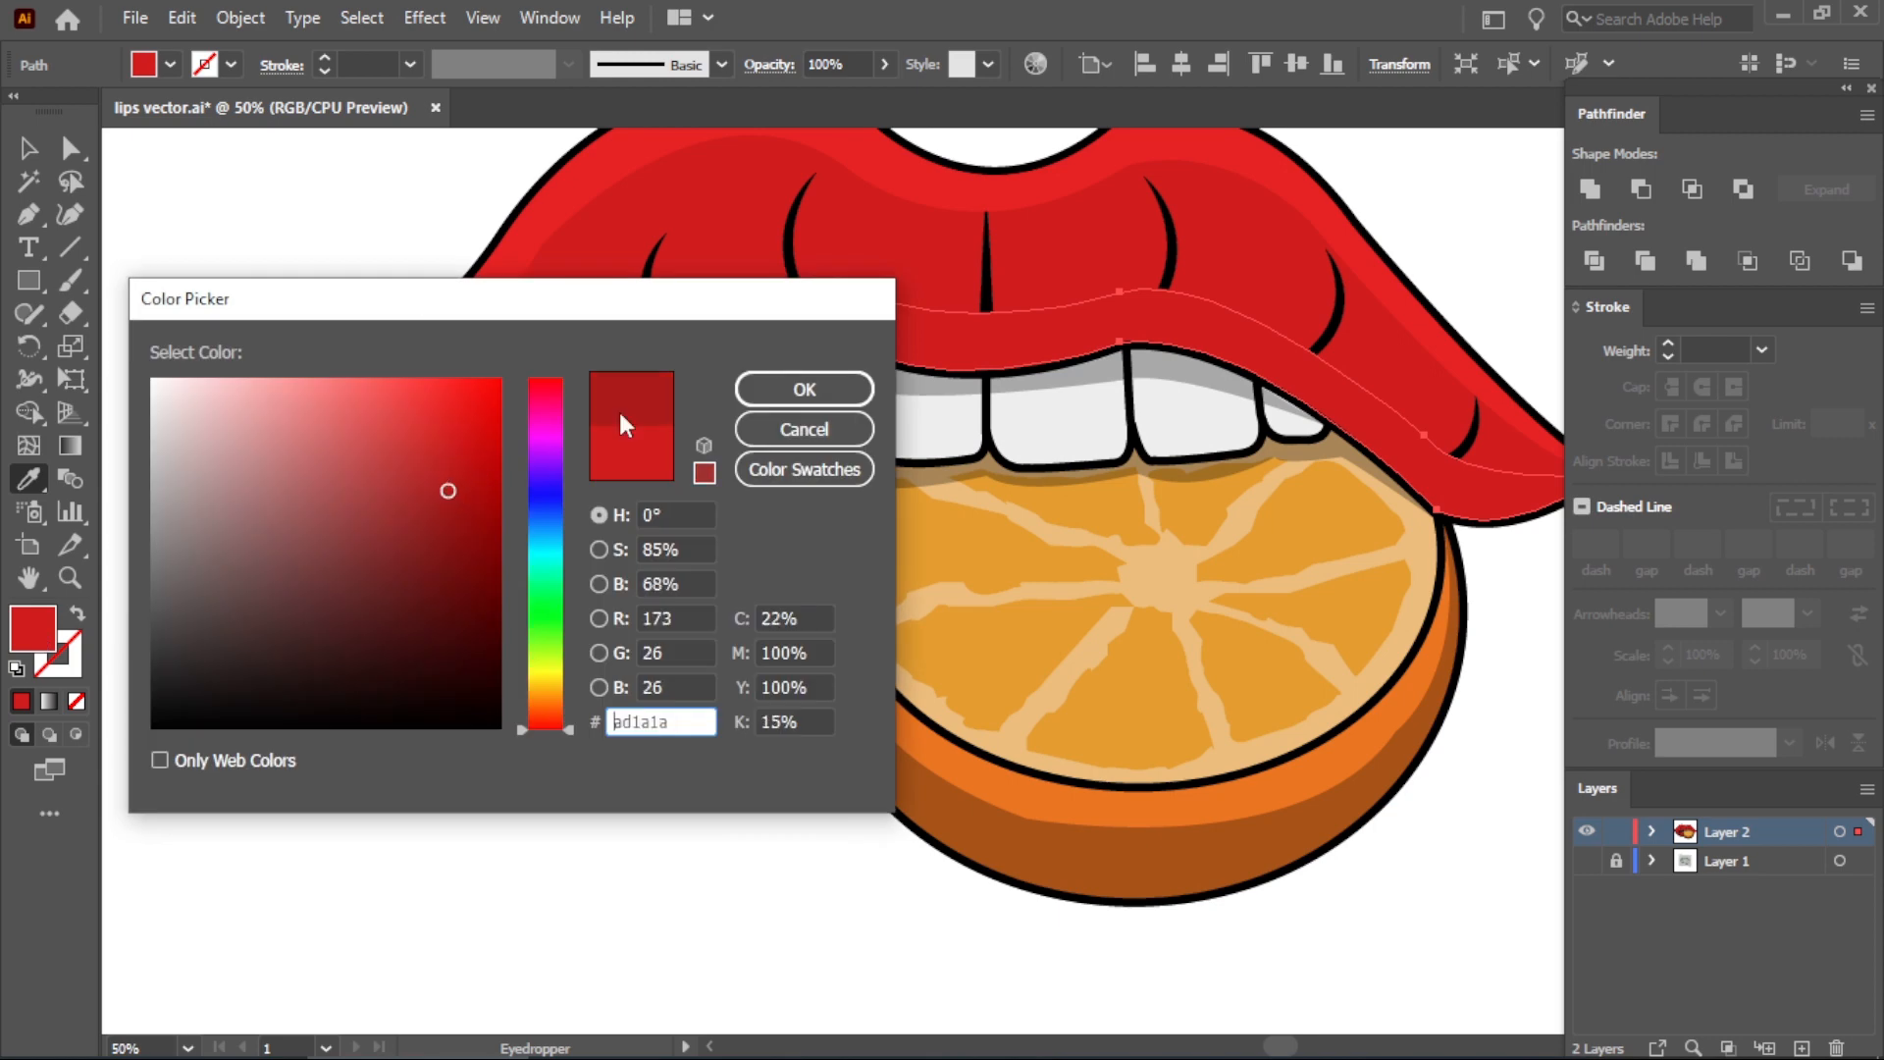
pyautogui.click(805, 391)
pyautogui.click(28, 147)
# Undo the solid dark red recoloring of the upper lip shadow and deselect it.
pyautogui.click(661, 555)
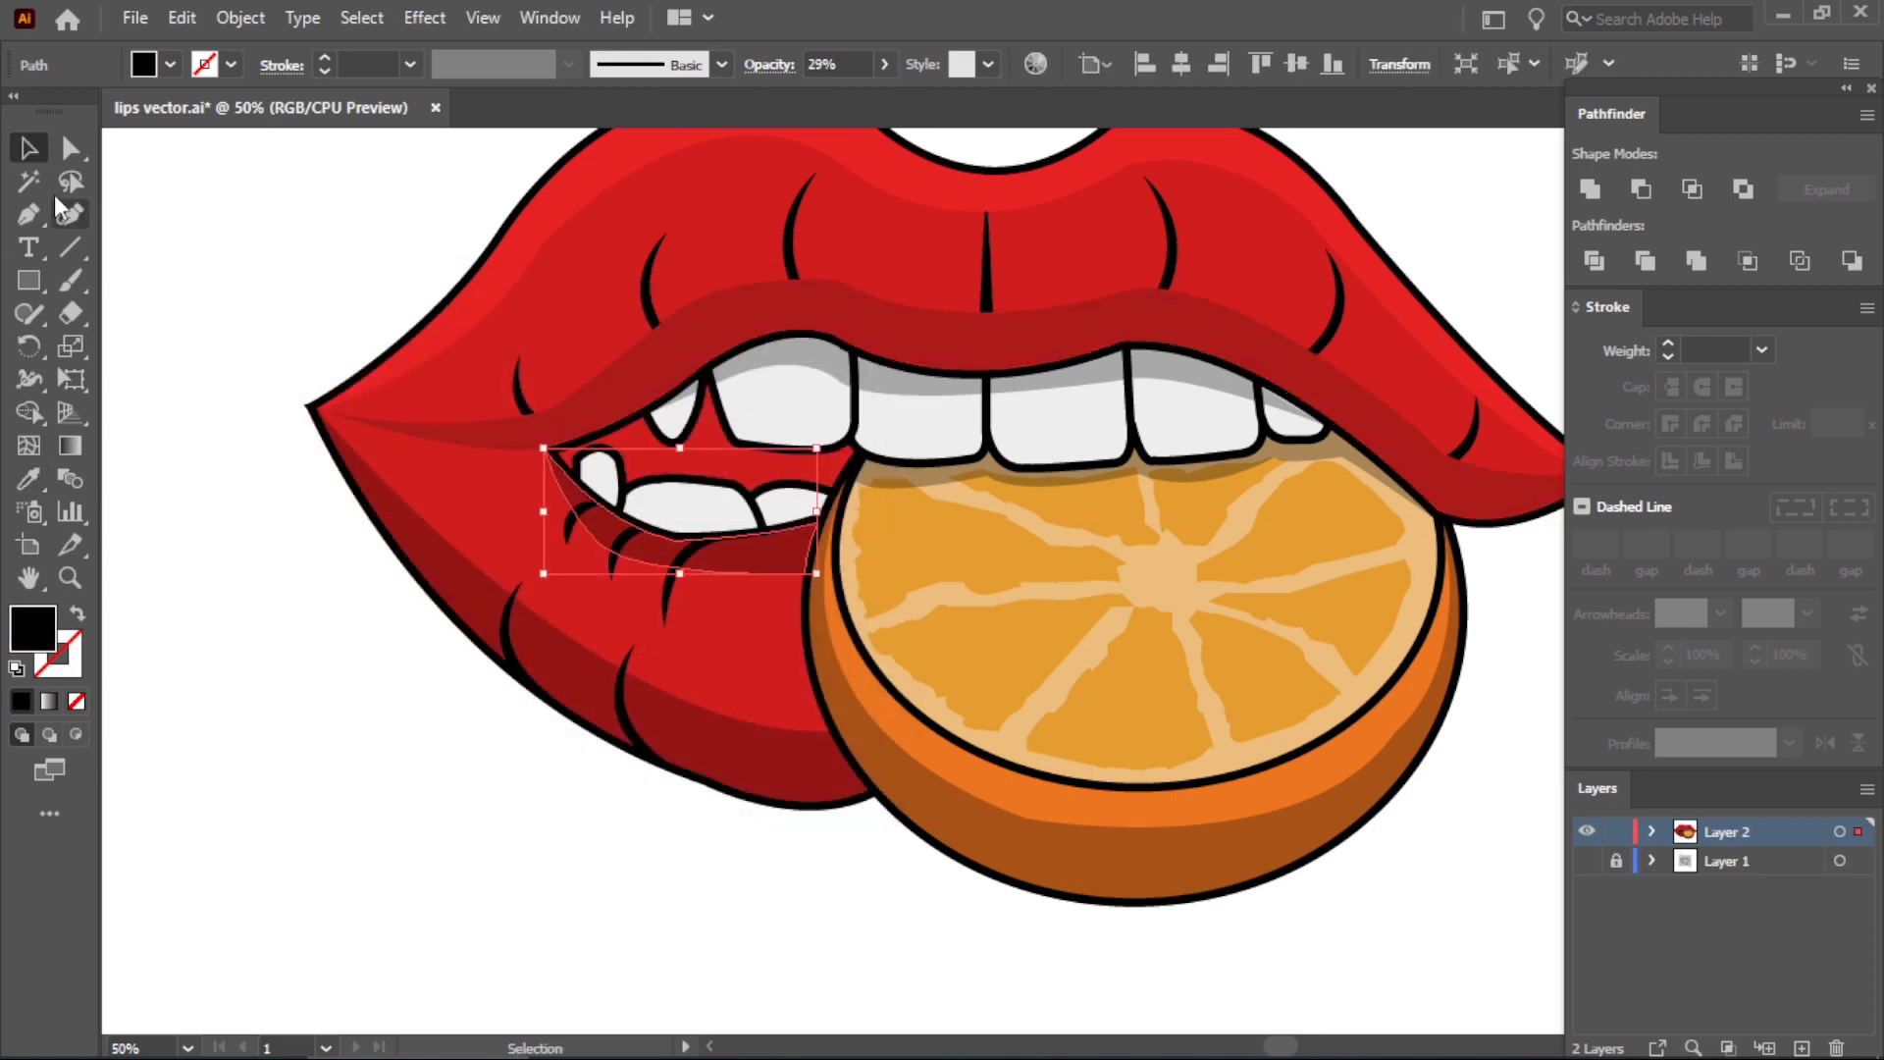
pyautogui.keyDown('shift'); pyautogui.click(655, 371); pyautogui.keyUp('shift')
pyautogui.hotkey('ctrl', 'z')
pyautogui.hotkey('ctrl', 'z')
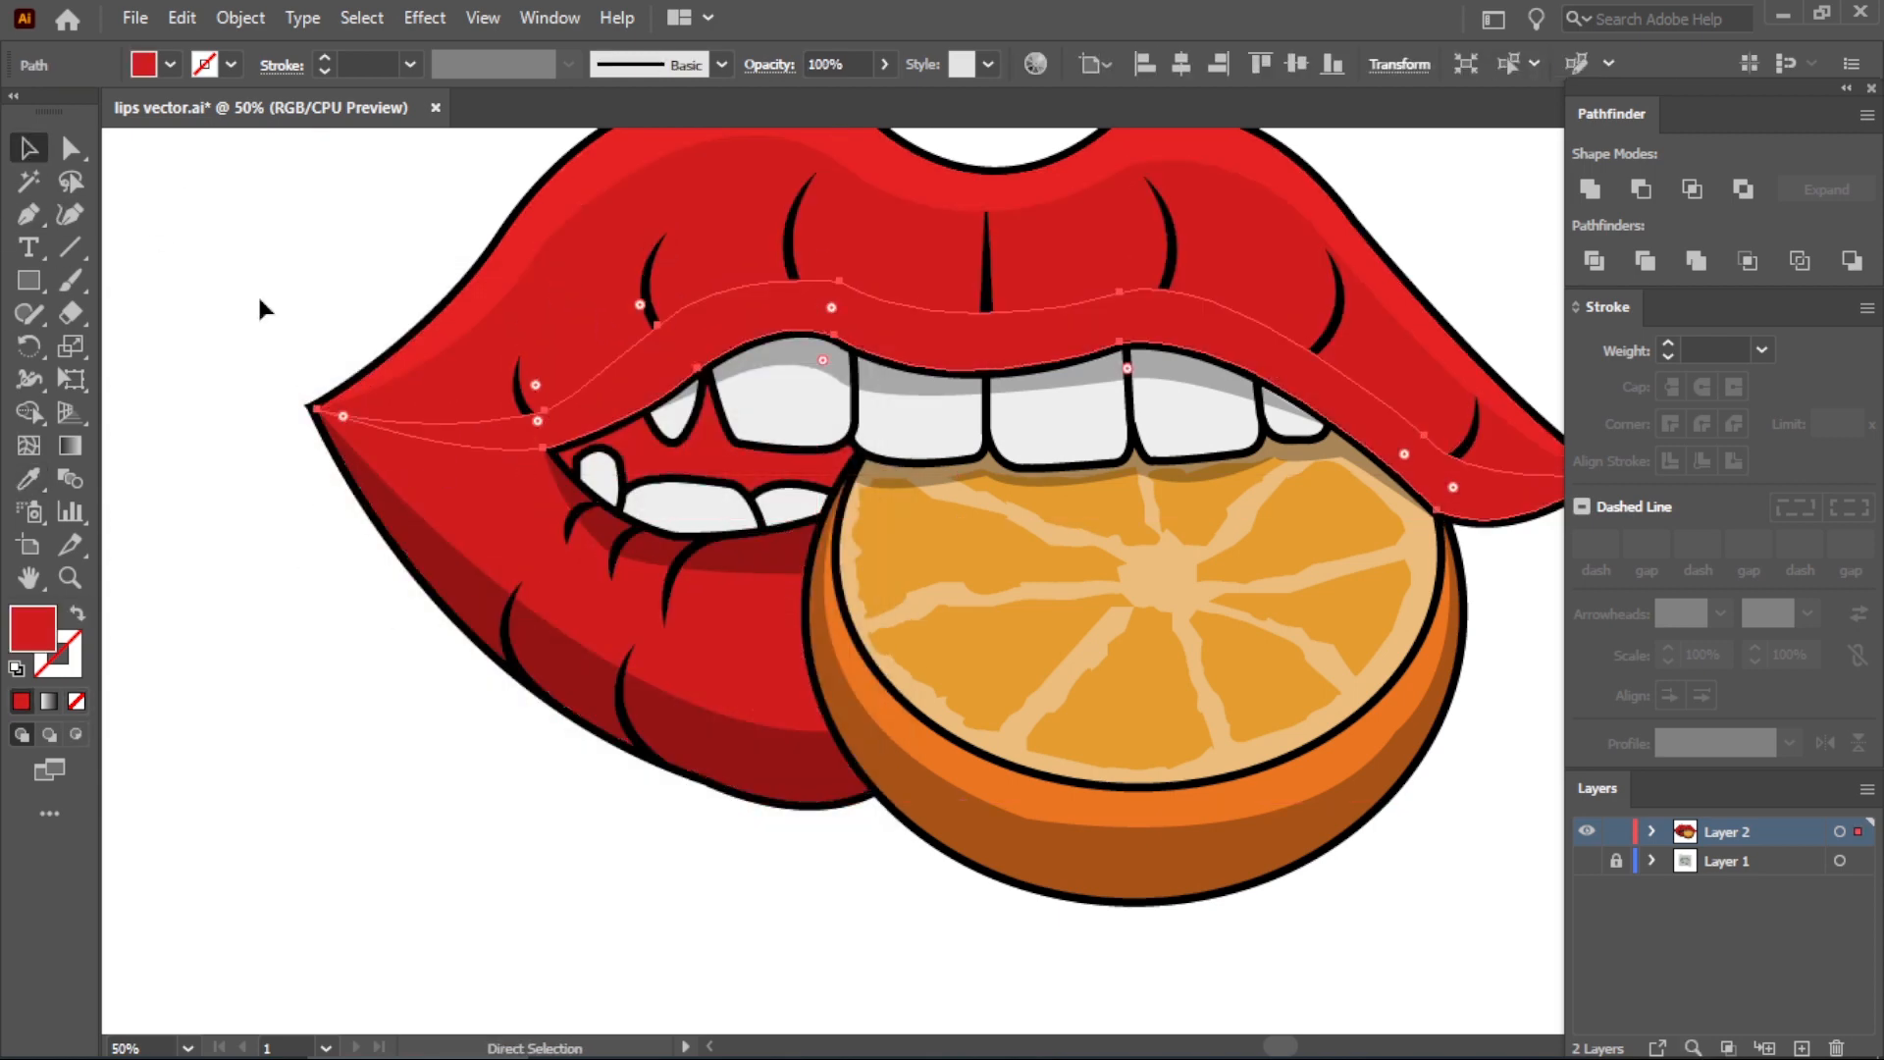
pyautogui.click(257, 292)
# Draw a closed curved shadow shape with the Pen tool along the lower edge of the bottom teeth.
pyautogui.scroll(-4, 396, 483)
pyautogui.scroll(4, 393, 482)
pyautogui.scroll(1, 656, 538)
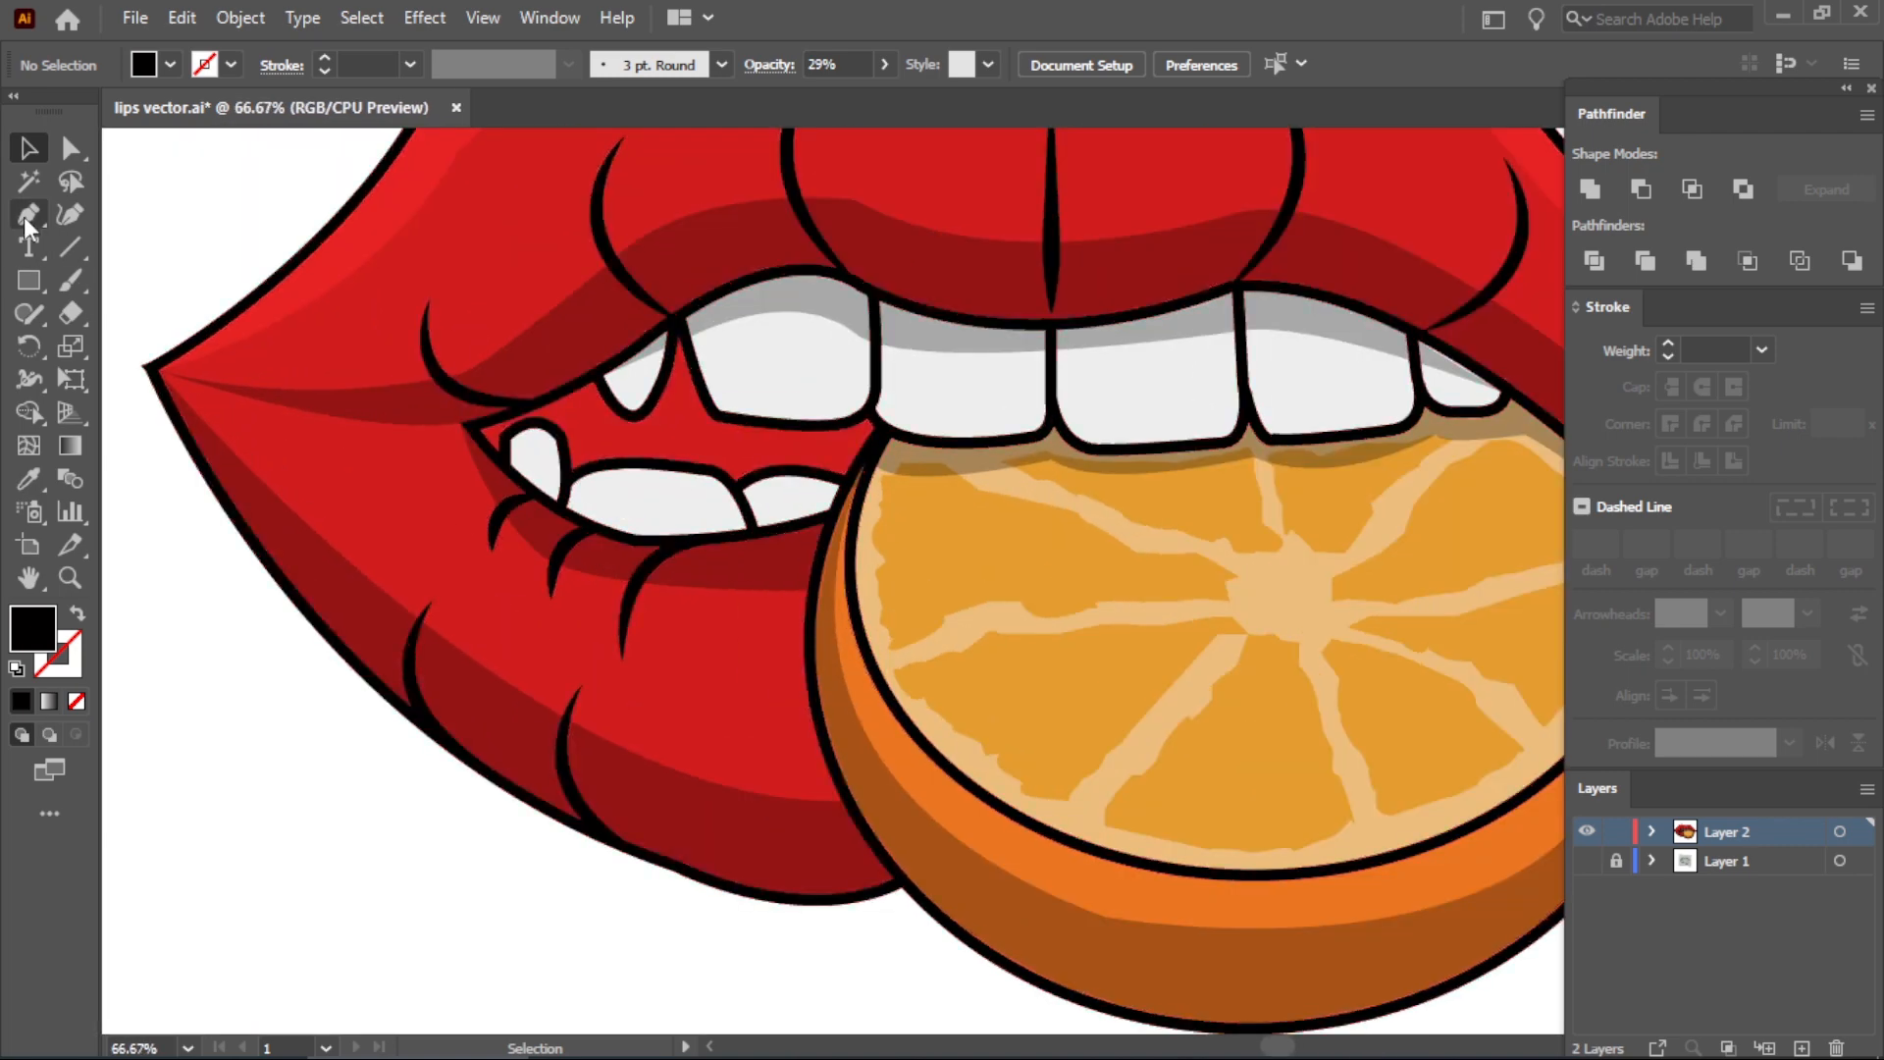
pyautogui.press('p')
pyautogui.click(547, 479)
pyautogui.moveTo(932, 437); pyautogui.dragTo(991, 418)
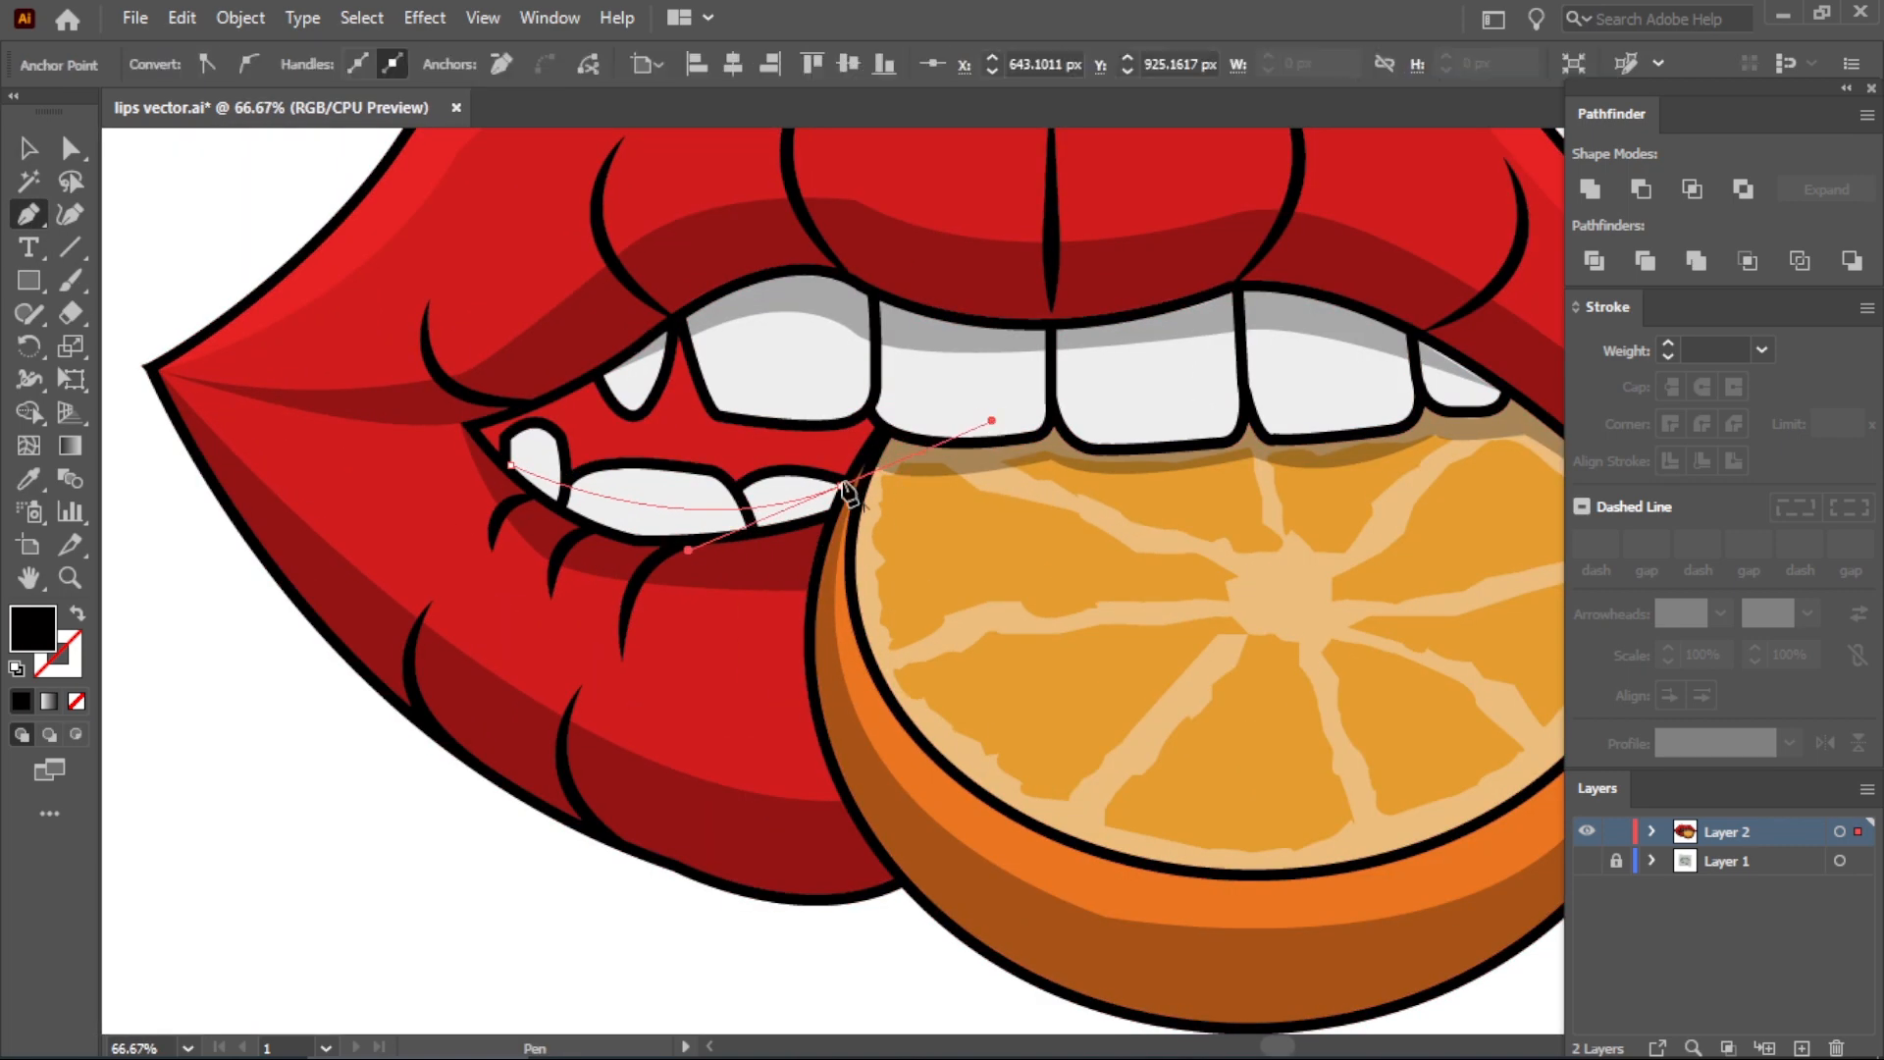
pyautogui.click(841, 486)
pyautogui.click(830, 509)
pyautogui.moveTo(636, 534); pyautogui.dragTo(567, 524)
pyautogui.click(636, 535)
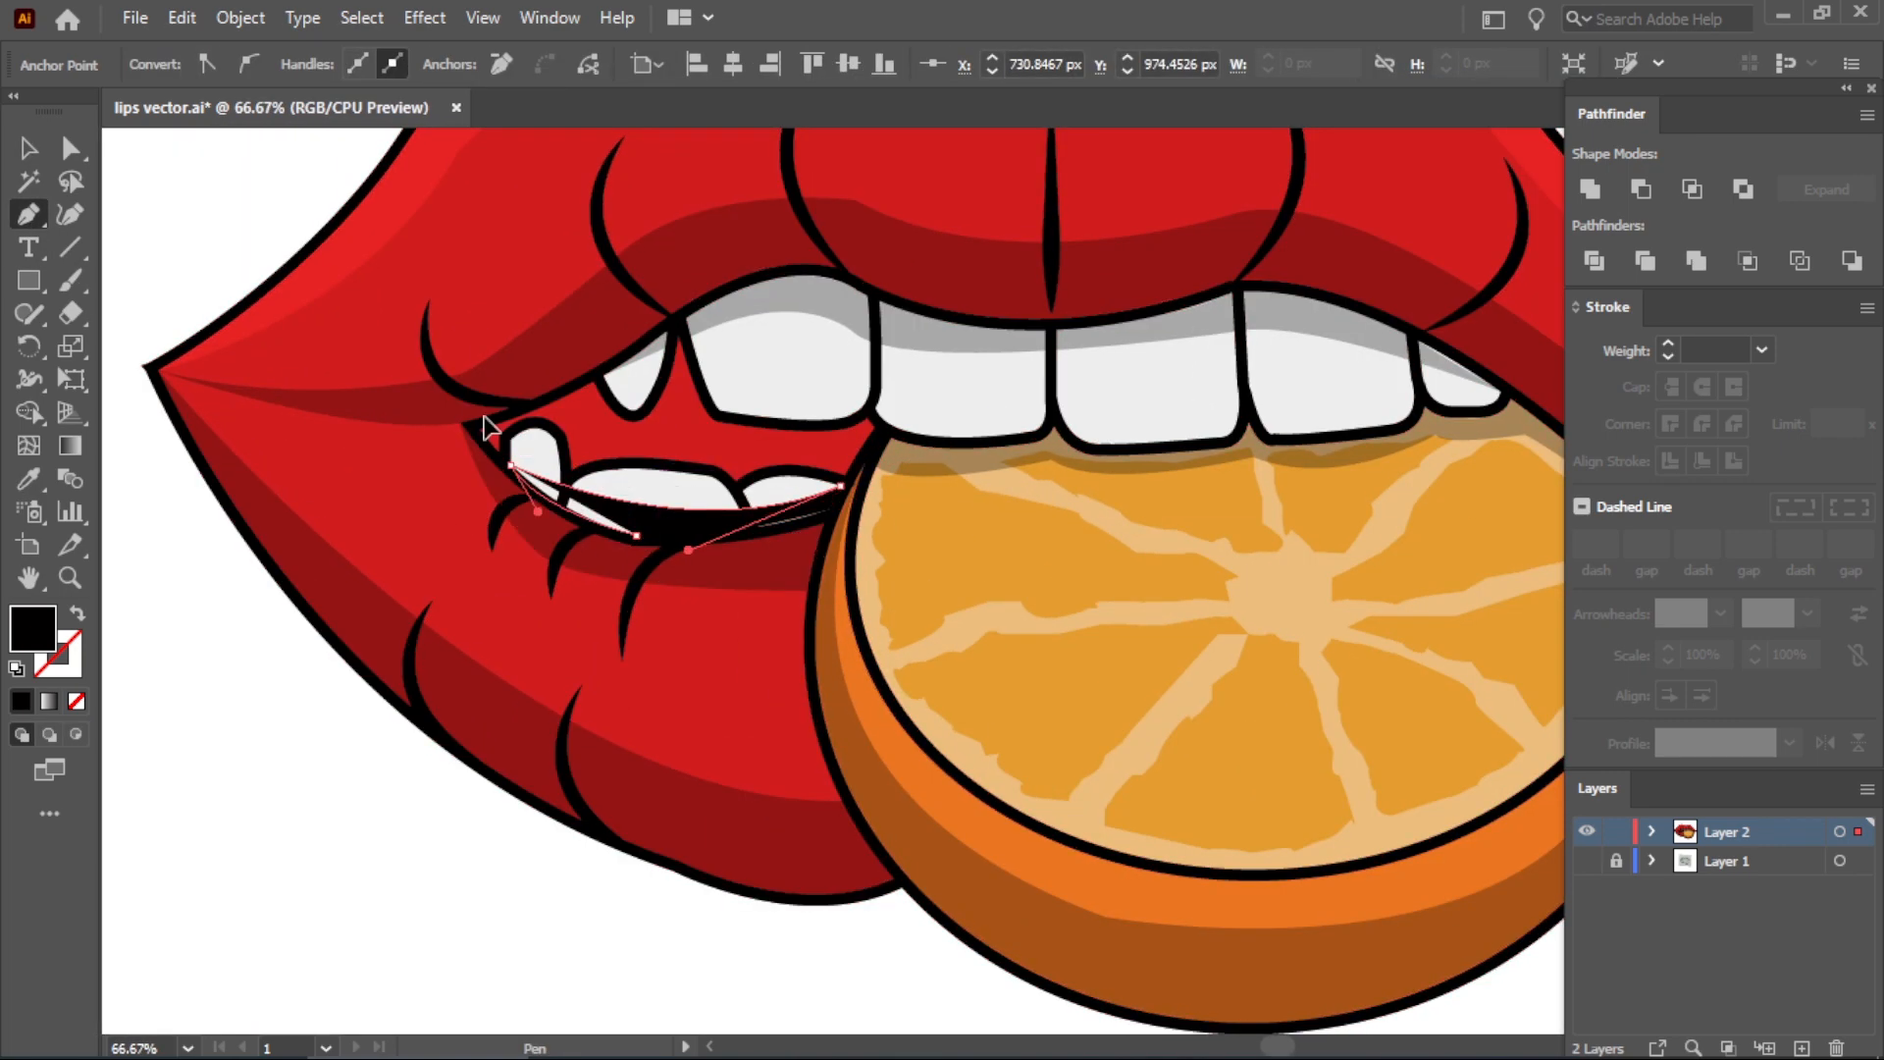
pyautogui.moveTo(483, 422); pyautogui.dragTo(479, 429)
# Sample the upper teeth's translucent shadow onto the new lower teeth shadow and deselect it.
pyautogui.click(29, 478)
pyautogui.click(821, 303)
pyautogui.click(29, 150)
pyautogui.click(232, 267)
pyautogui.scroll(-2, 365, 443)
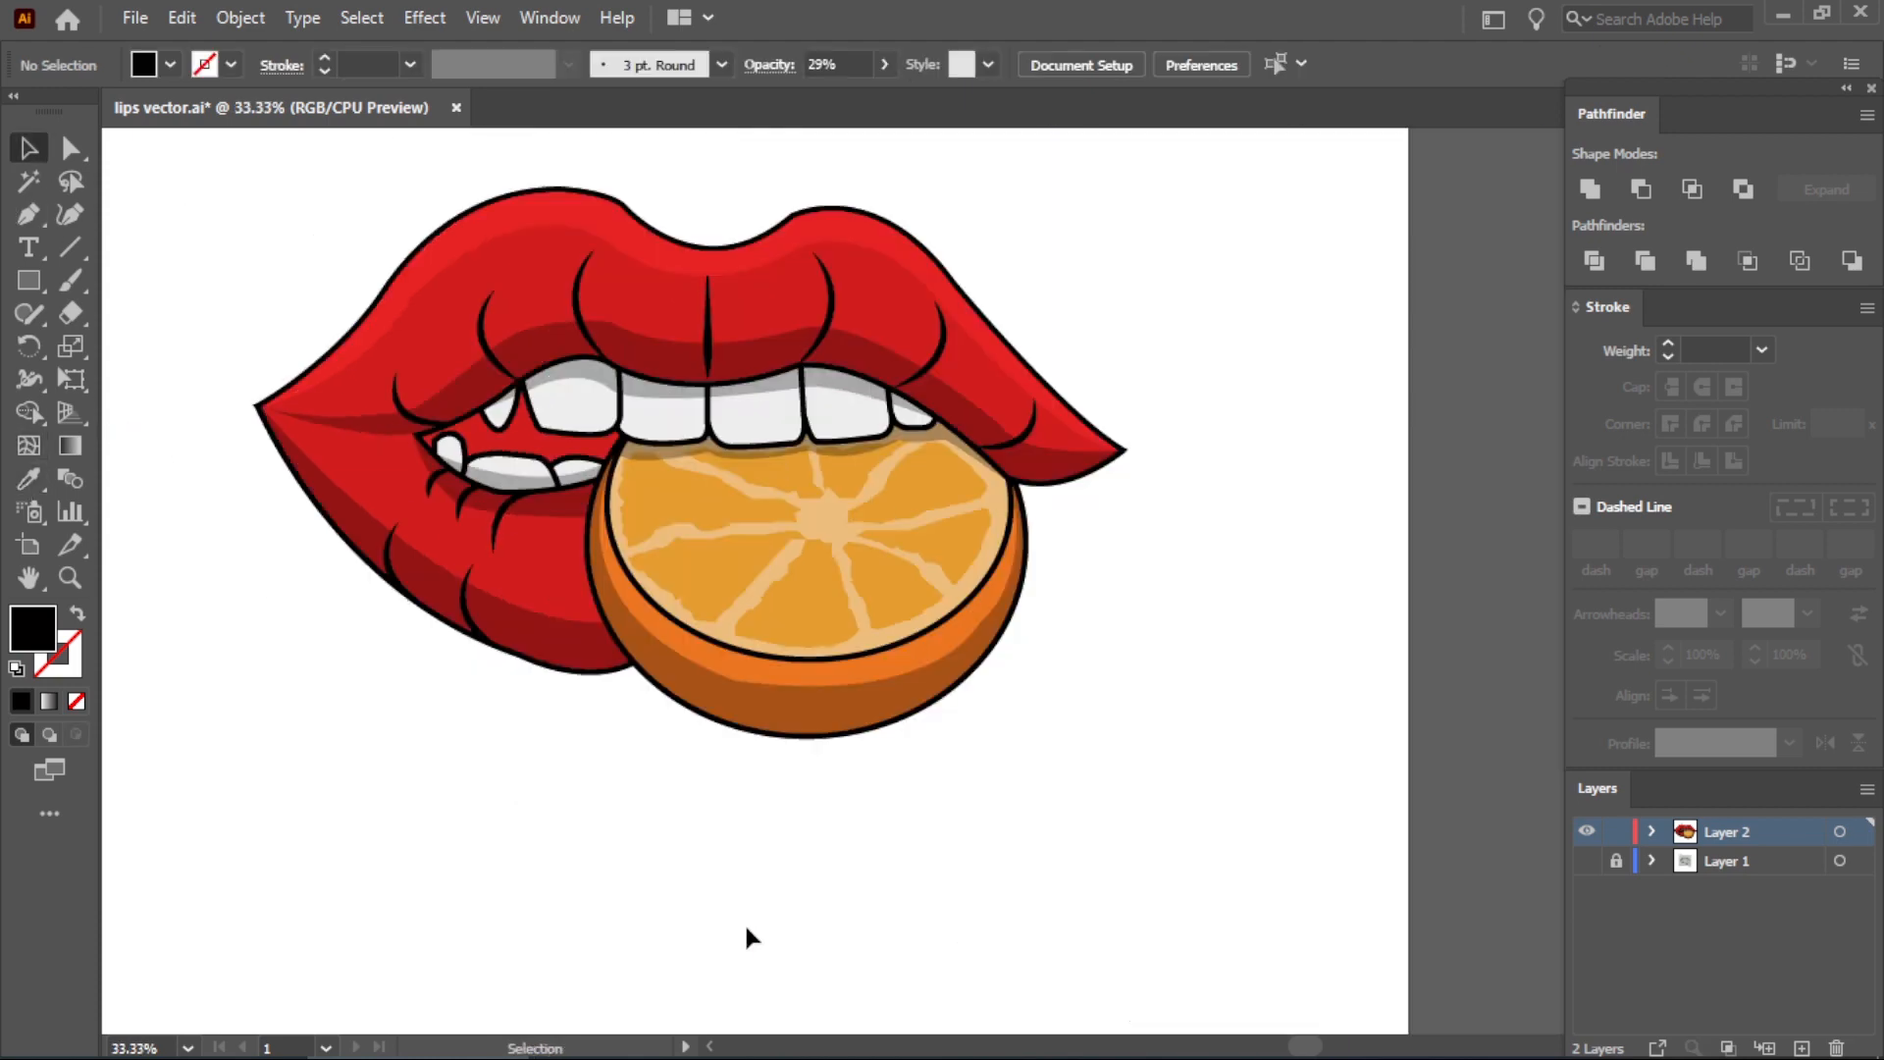
pyautogui.scroll(-1, 981, 981)
pyautogui.scroll(1, 804, 511)
pyautogui.scroll(-2, 1327, 500)
pyautogui.scroll(3, 1212, 591)
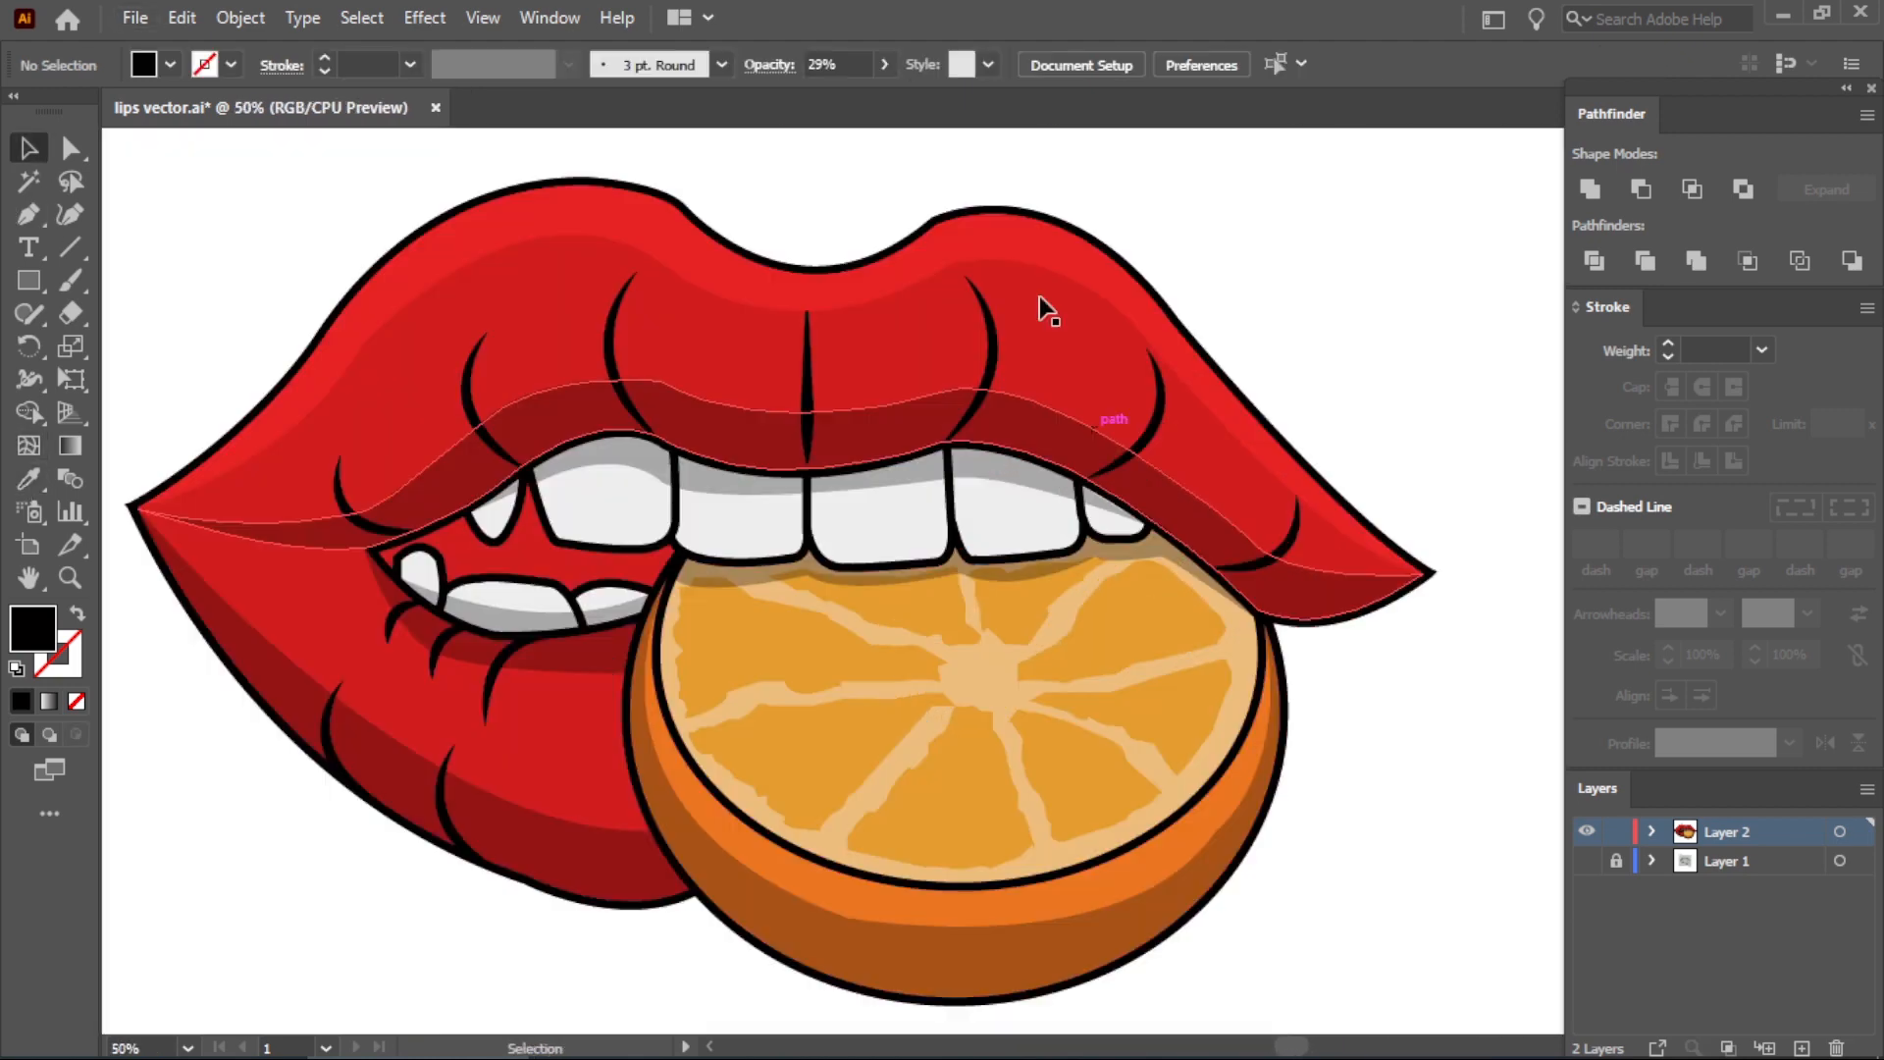
# Change the upper lip highlight's fill to near-white and lower its opacity for a translucent sheen.
pyautogui.click(1039, 296)
pyautogui.doubleClick(31, 633)
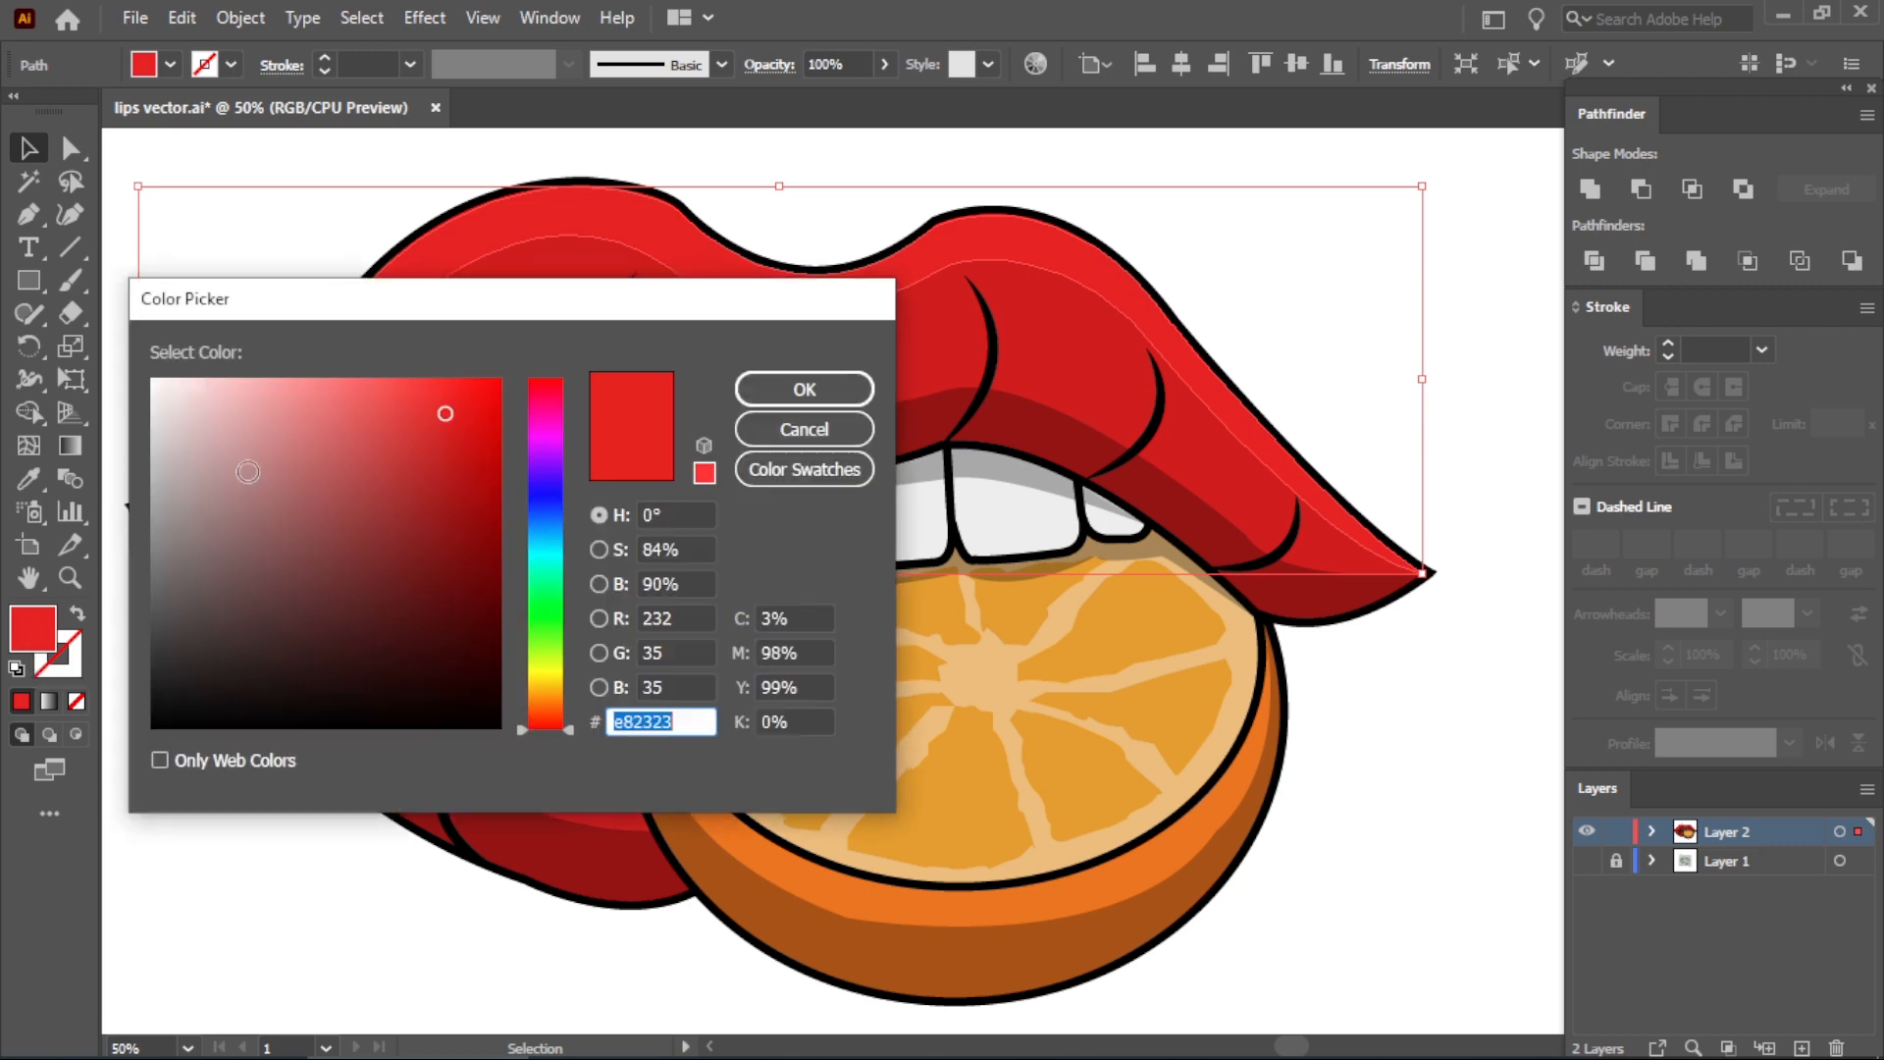
pyautogui.press('Return')
pyautogui.click(884, 64)
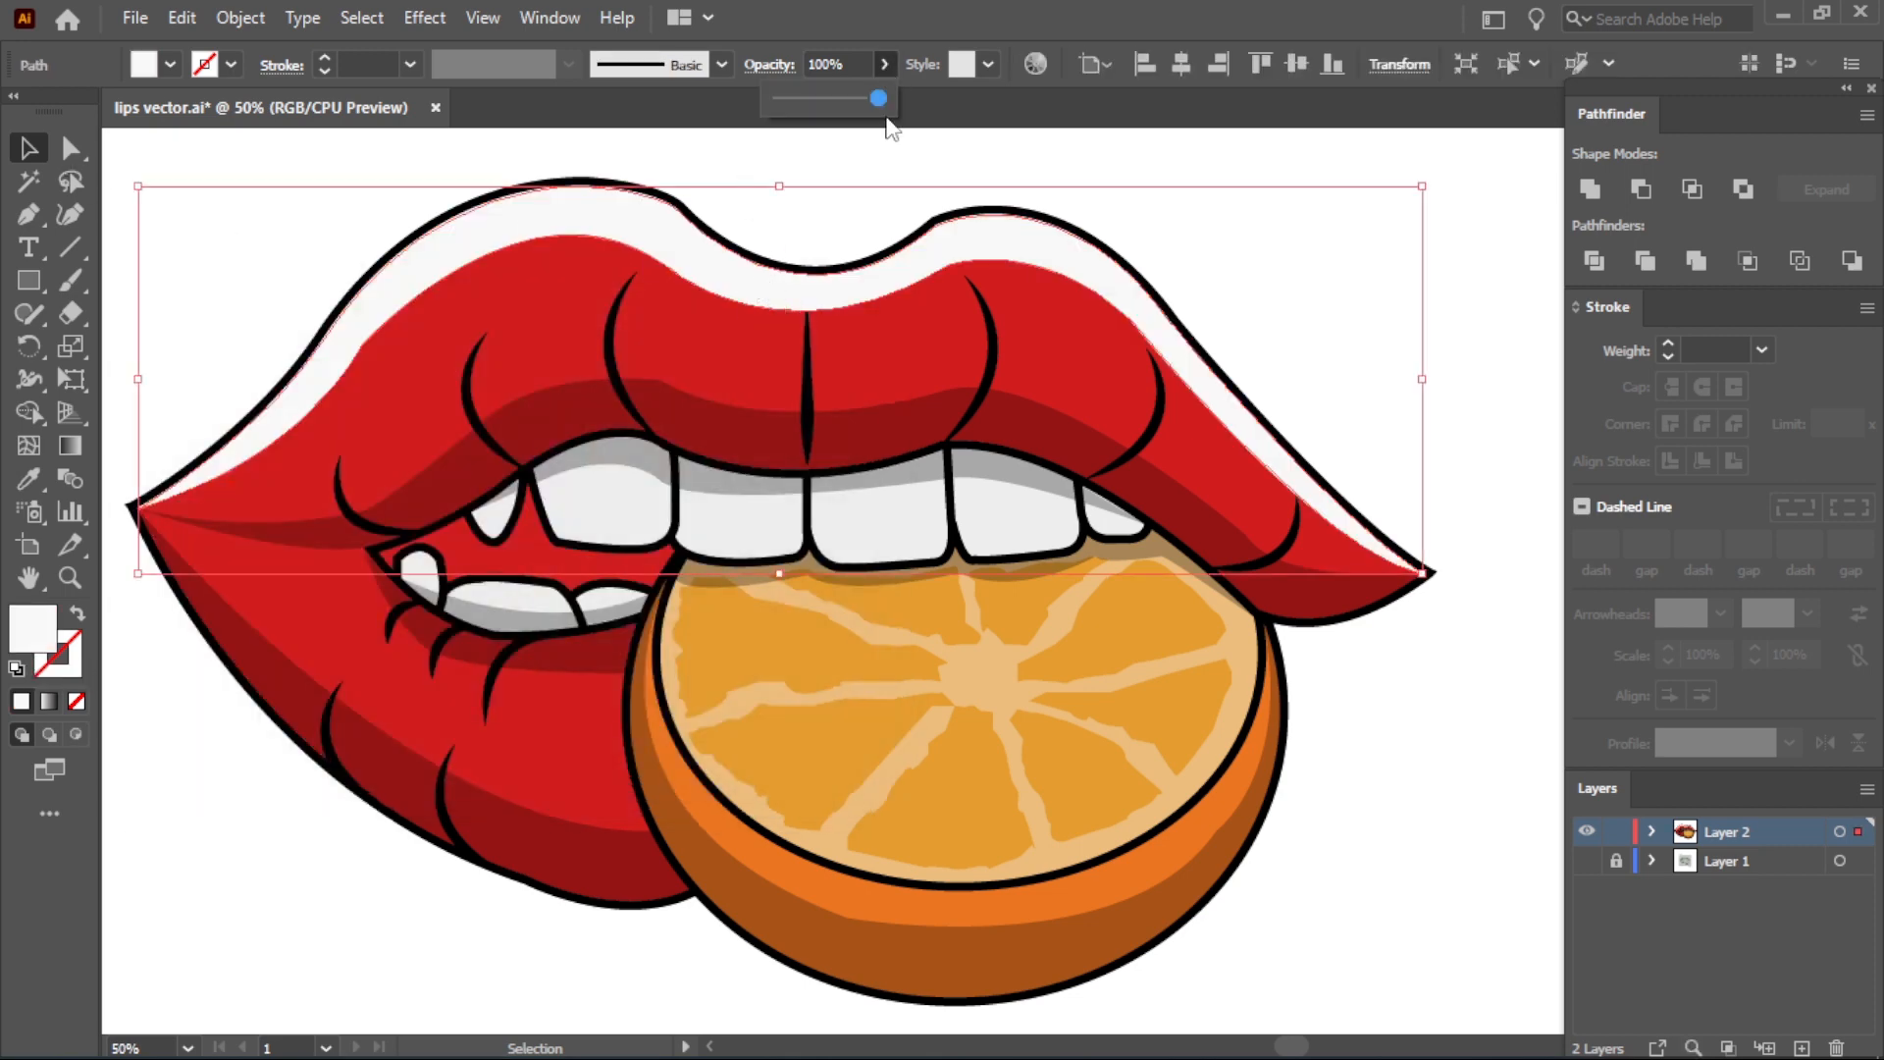
pyautogui.moveTo(883, 98); pyautogui.dragTo(811, 99)
pyautogui.click(1215, 253)
pyautogui.scroll(-2, 1223, 632)
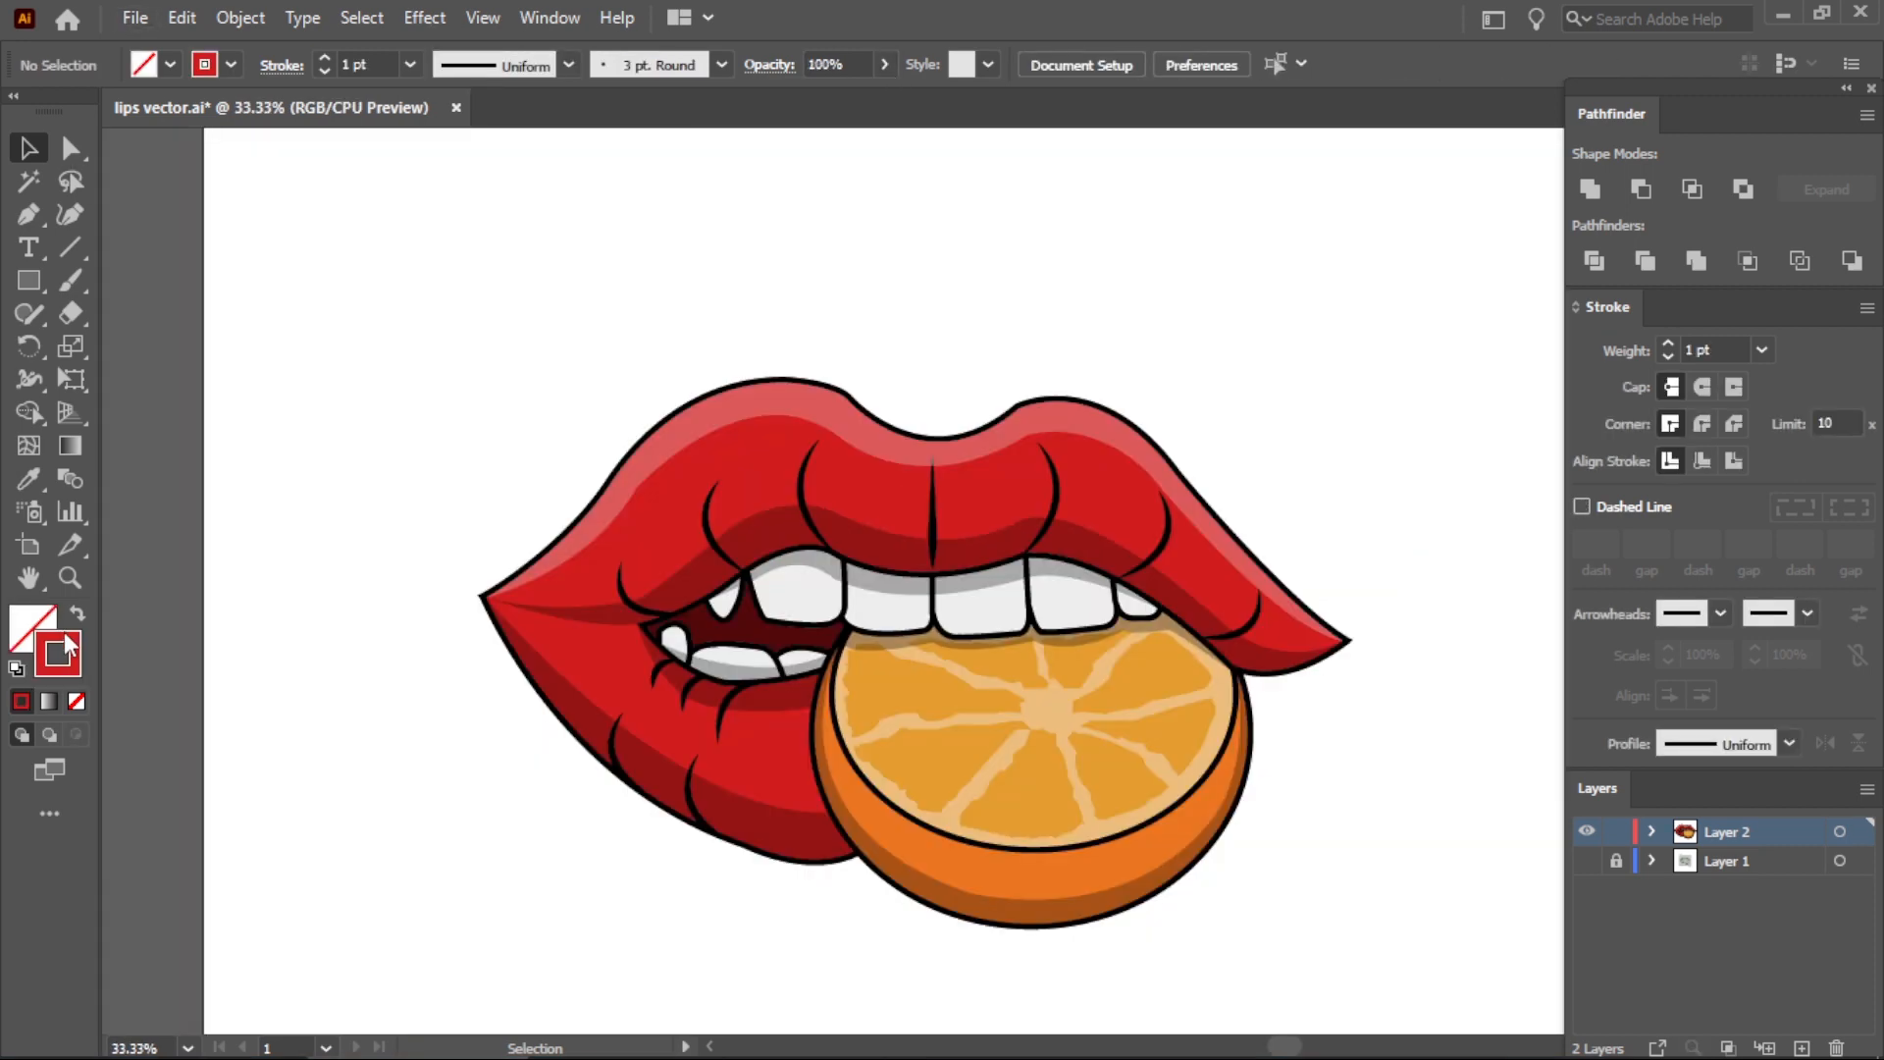
# Draw an open curved white stroke without fill on the left half of the upper lip, just below the highlight band.
pyautogui.doubleClick(59, 651)
pyautogui.click(162, 383)
pyautogui.press('Return')
pyautogui.press('p')
pyautogui.scroll(1, 1044, 388)
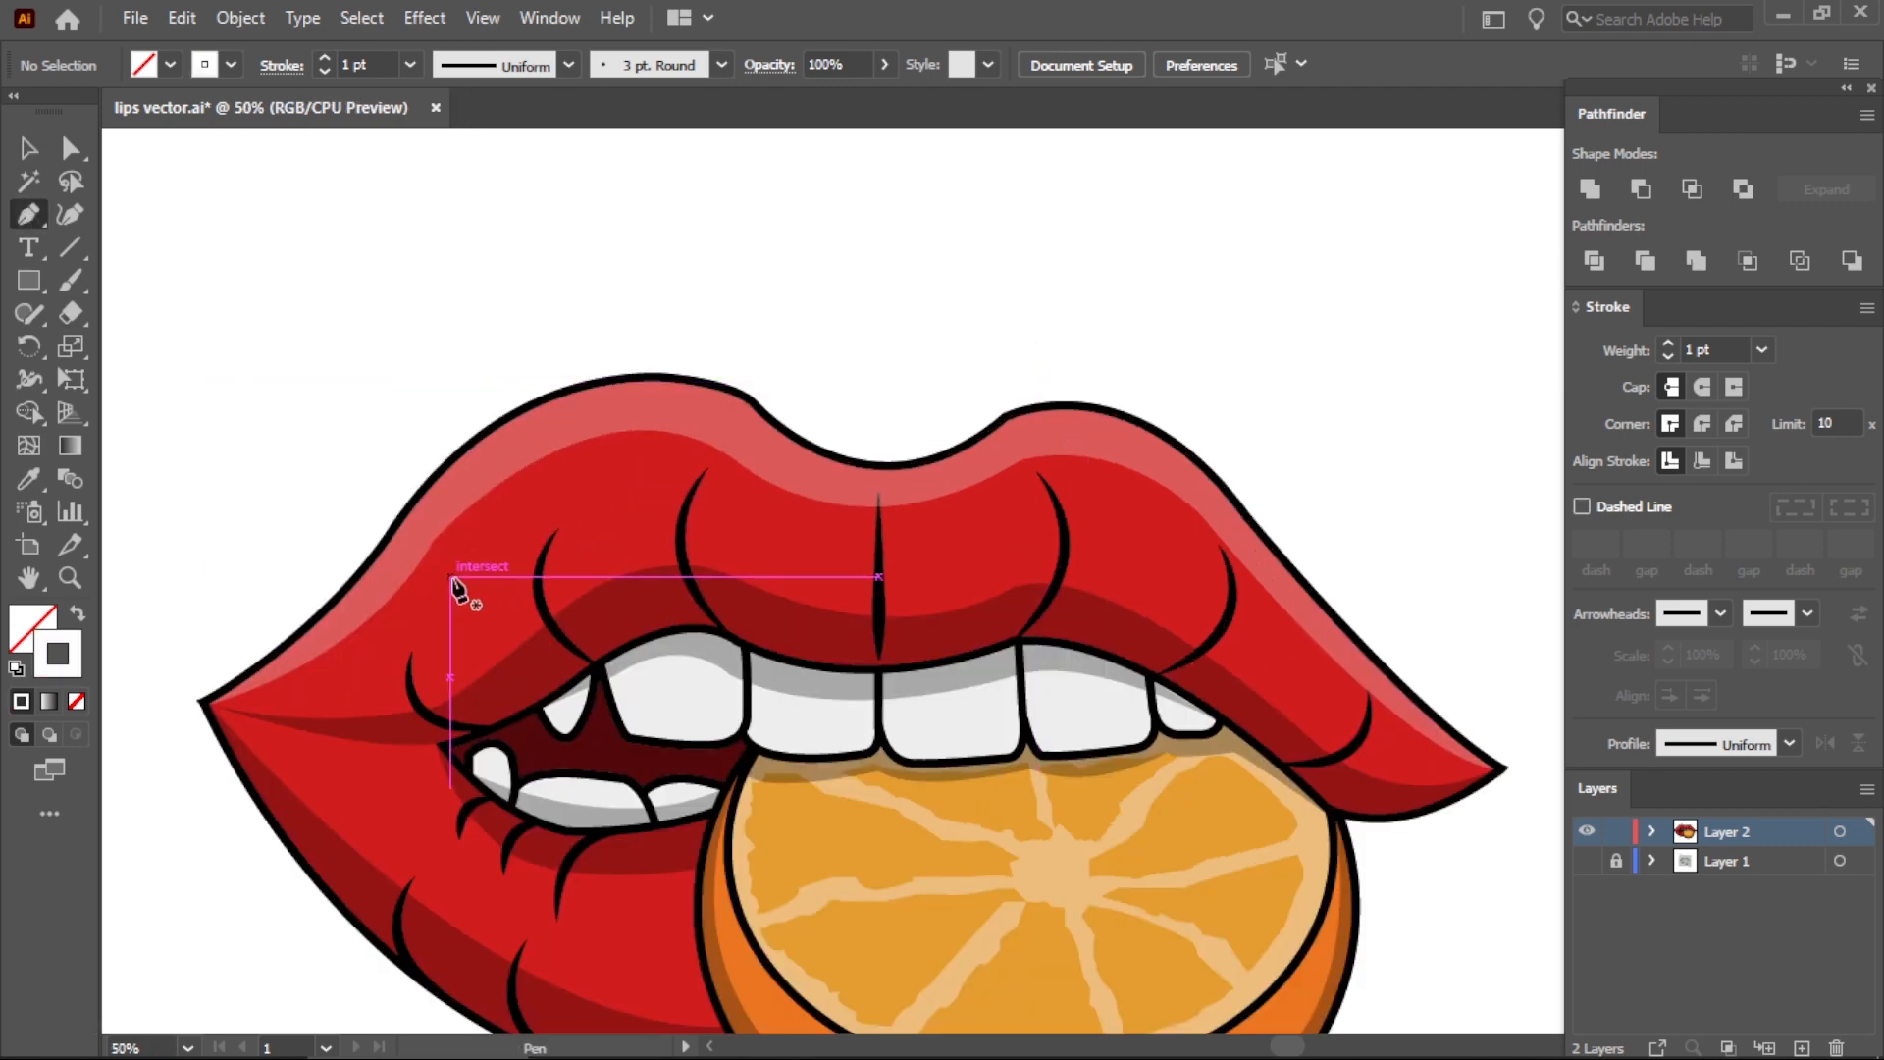
pyautogui.click(451, 577)
pyautogui.moveTo(675, 465); pyautogui.dragTo(794, 492)
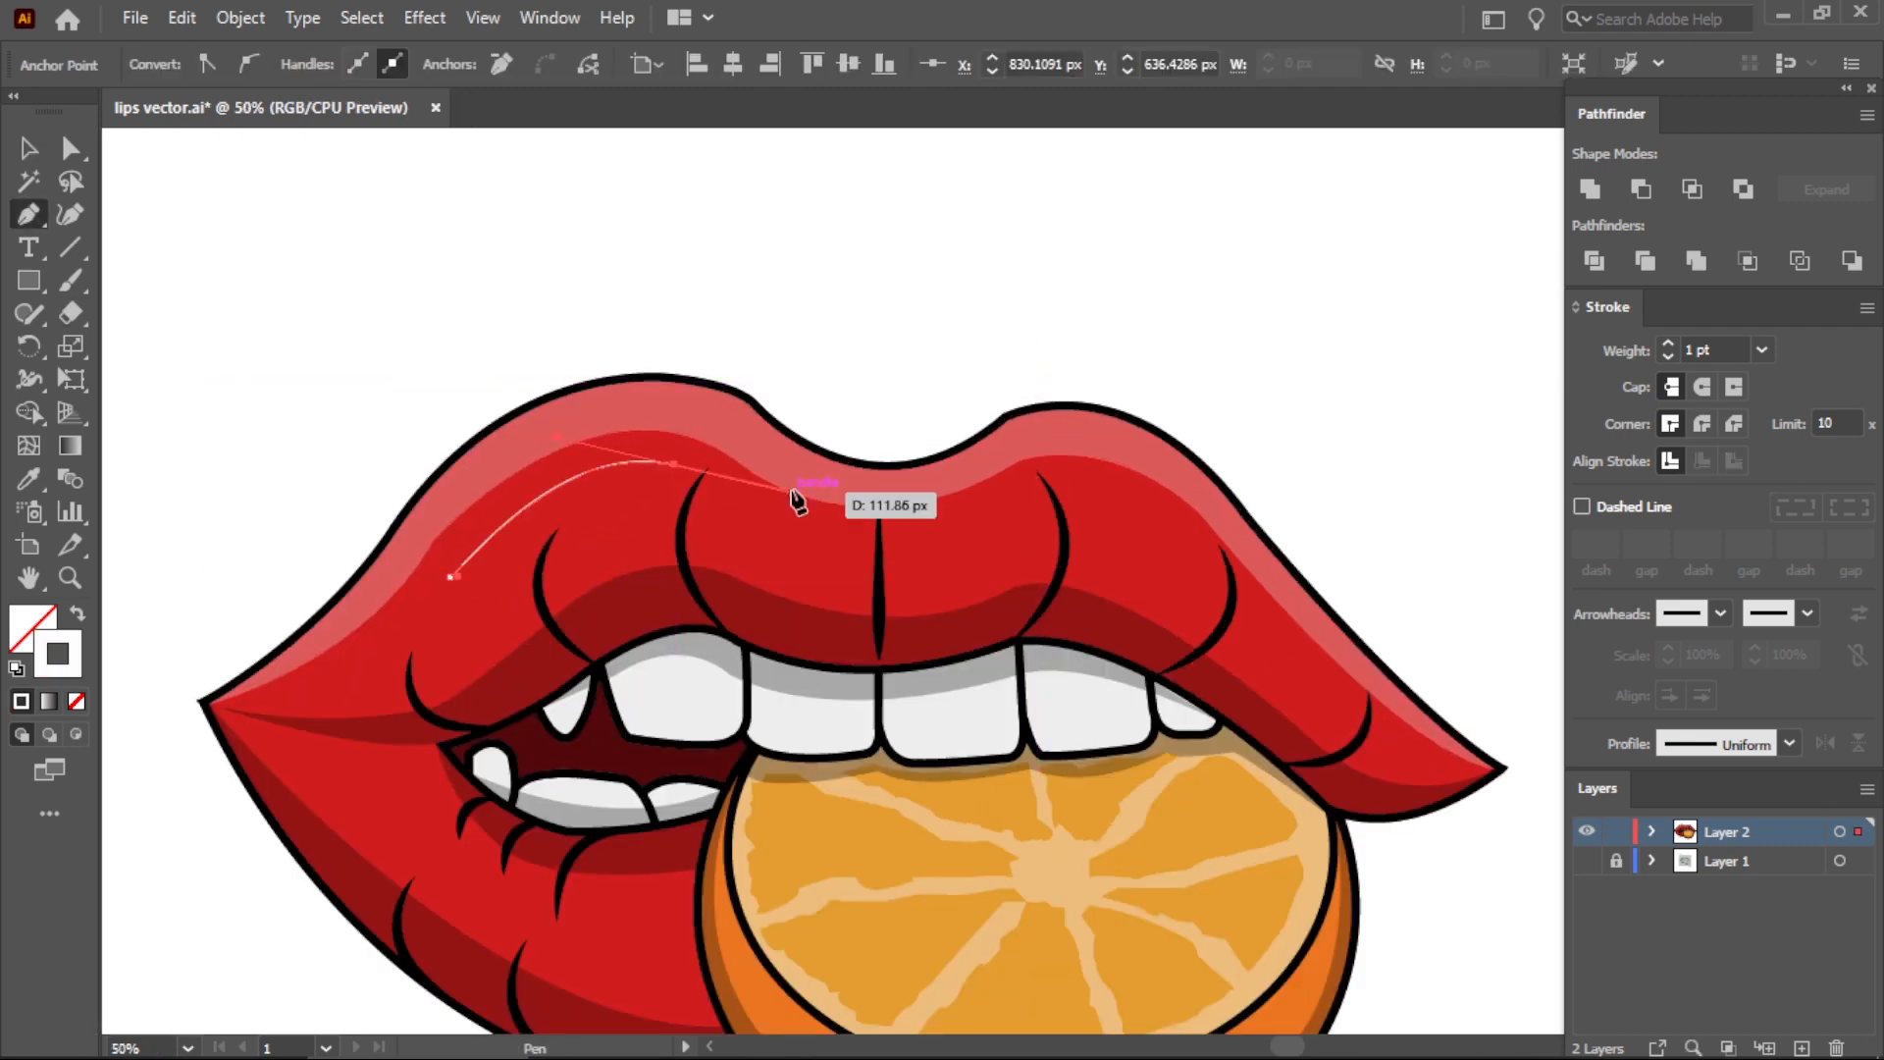
# Set the left lip shine line's stroke to 12 pt with the tapered lens-shaped width profile.
pyautogui.click(369, 238)
pyautogui.click(566, 481)
pyautogui.click(410, 65)
pyautogui.click(451, 488)
pyautogui.click(569, 66)
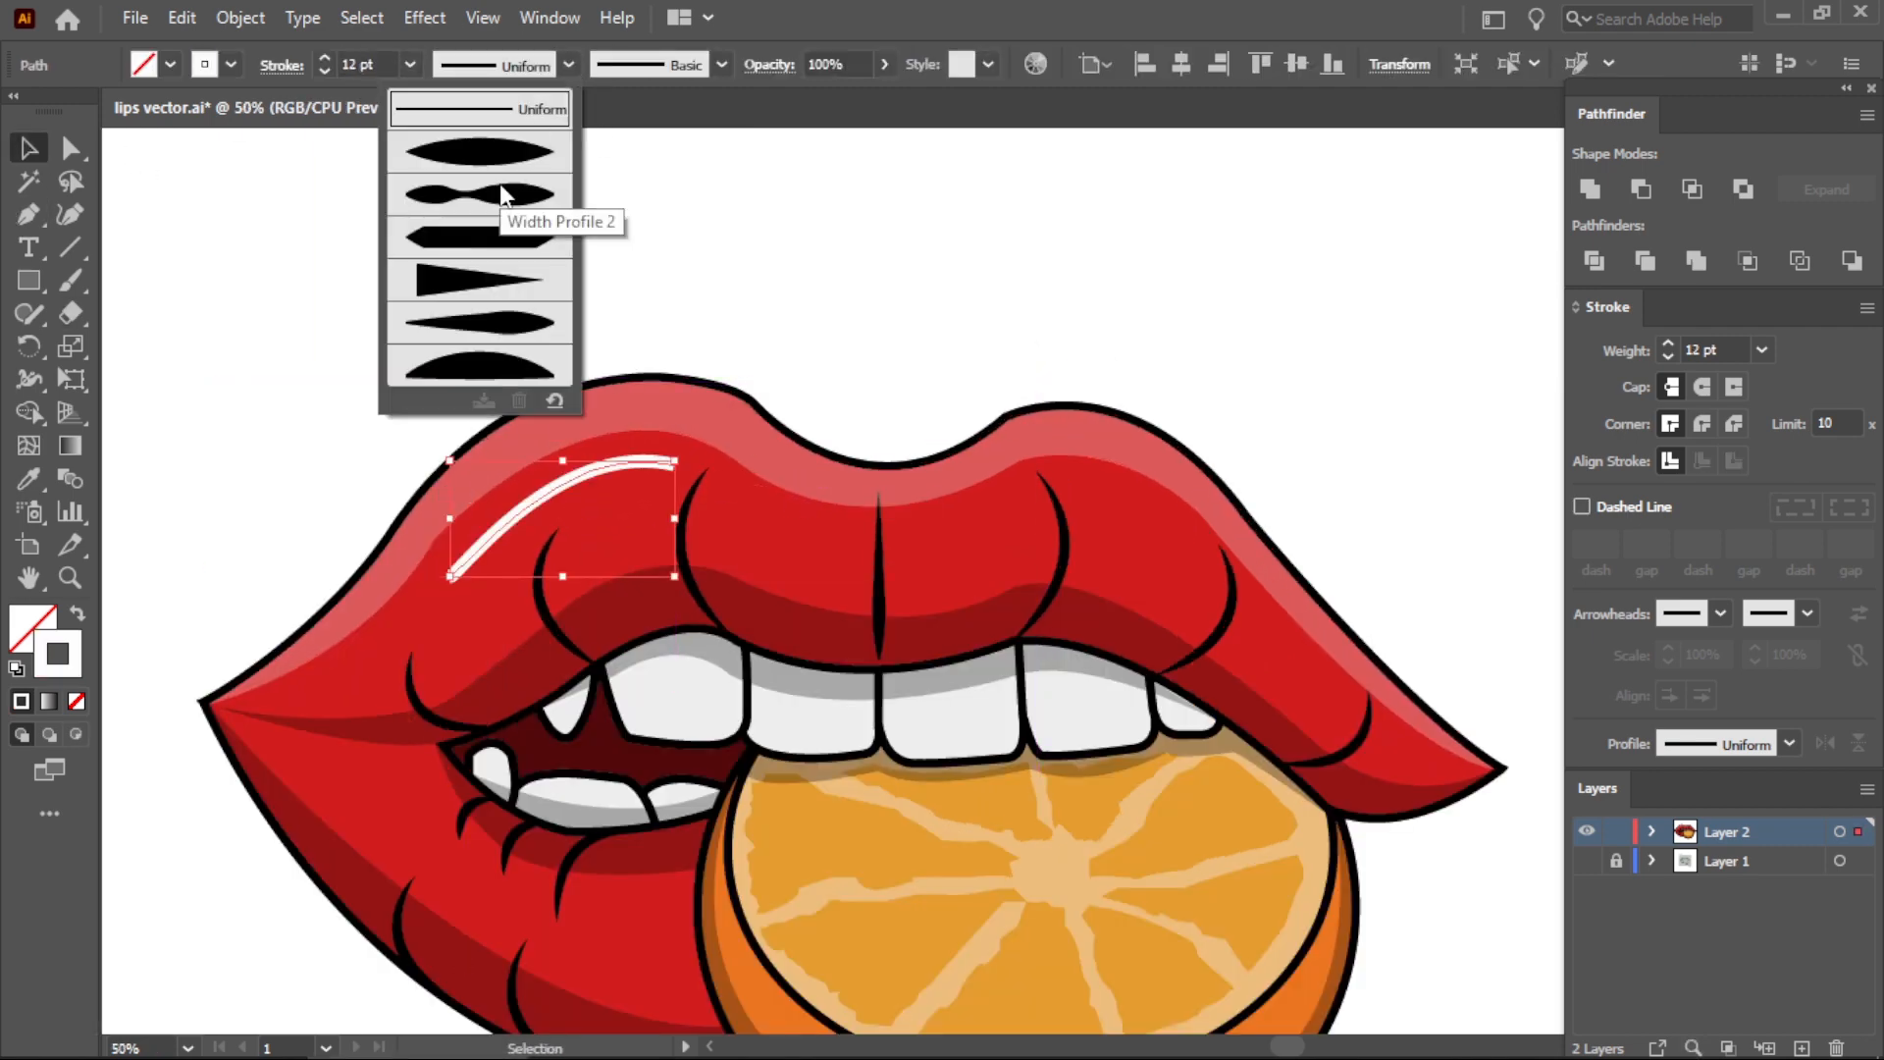
pyautogui.click(480, 152)
pyautogui.click(770, 291)
pyautogui.scroll(-1, 770, 290)
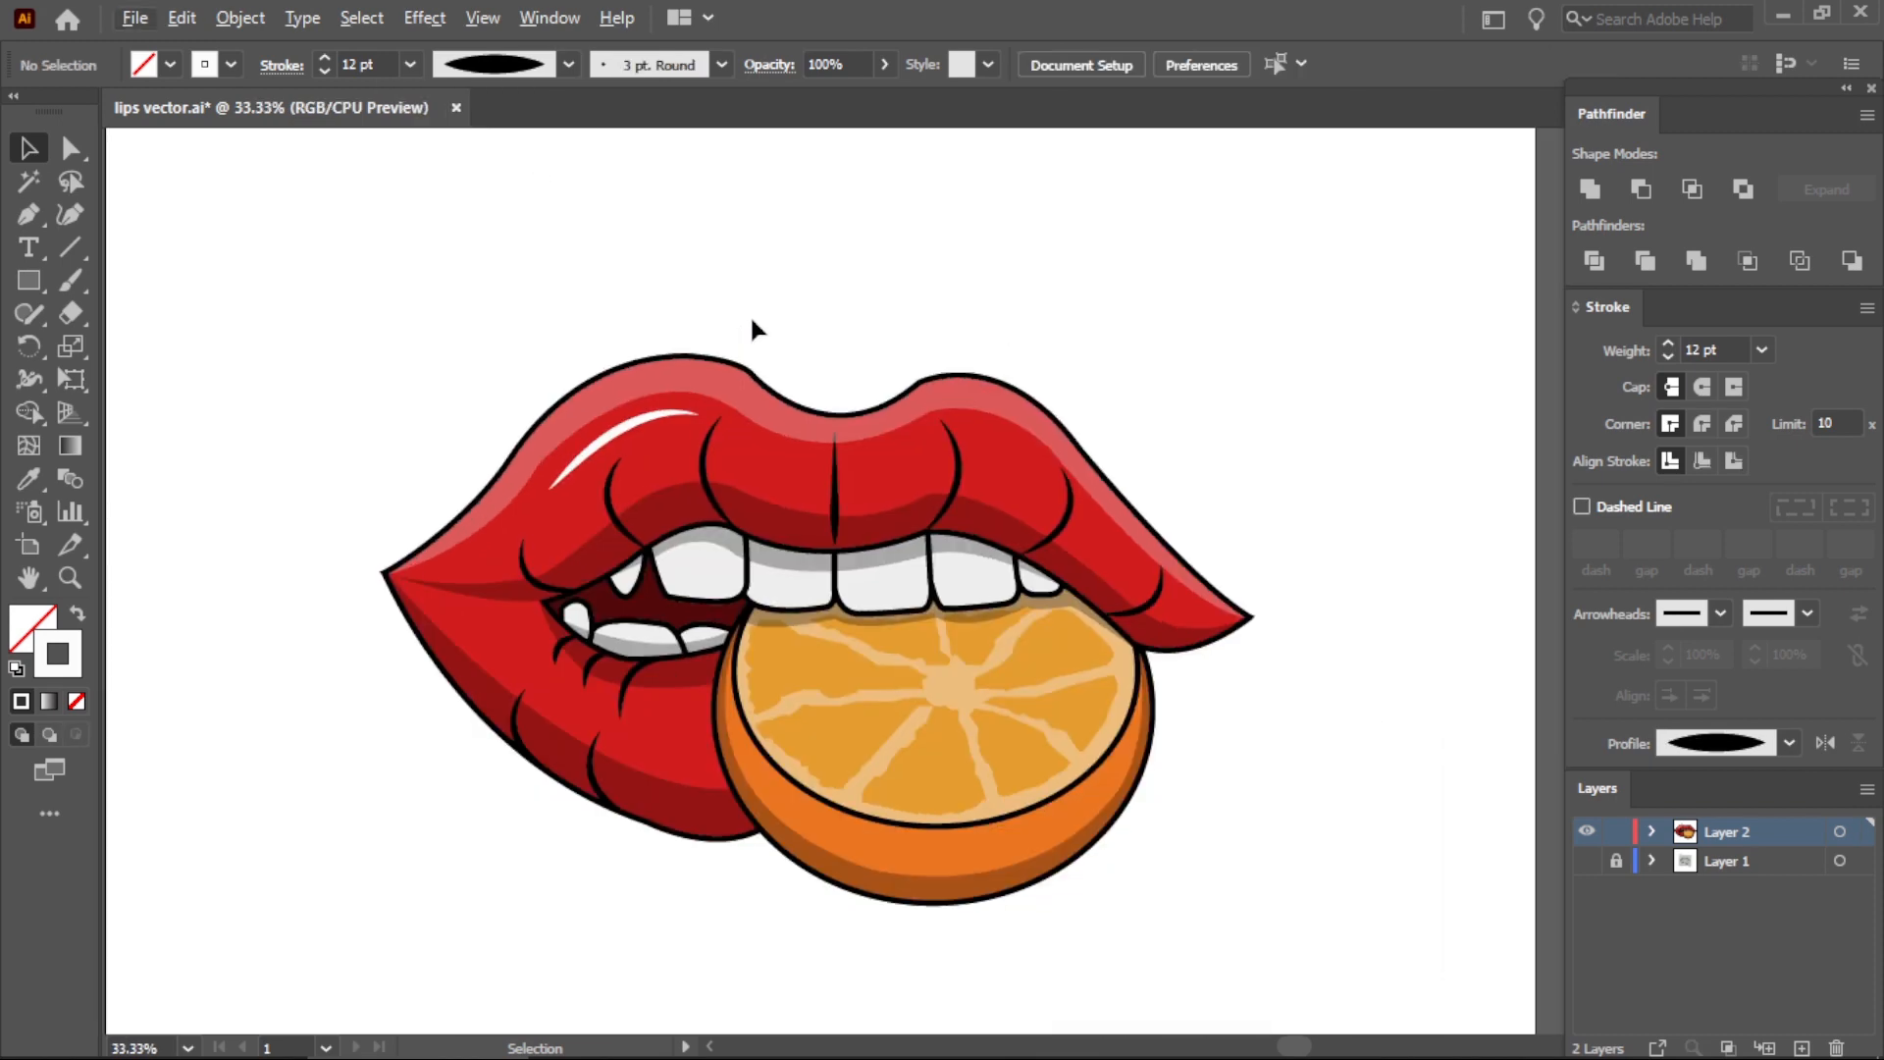
# Draw a matching open curve with a white stroke on the right half of the upper lip, below the highlight band.
pyautogui.scroll(1, 901, 412)
pyautogui.click(545, 424)
pyautogui.click(28, 214)
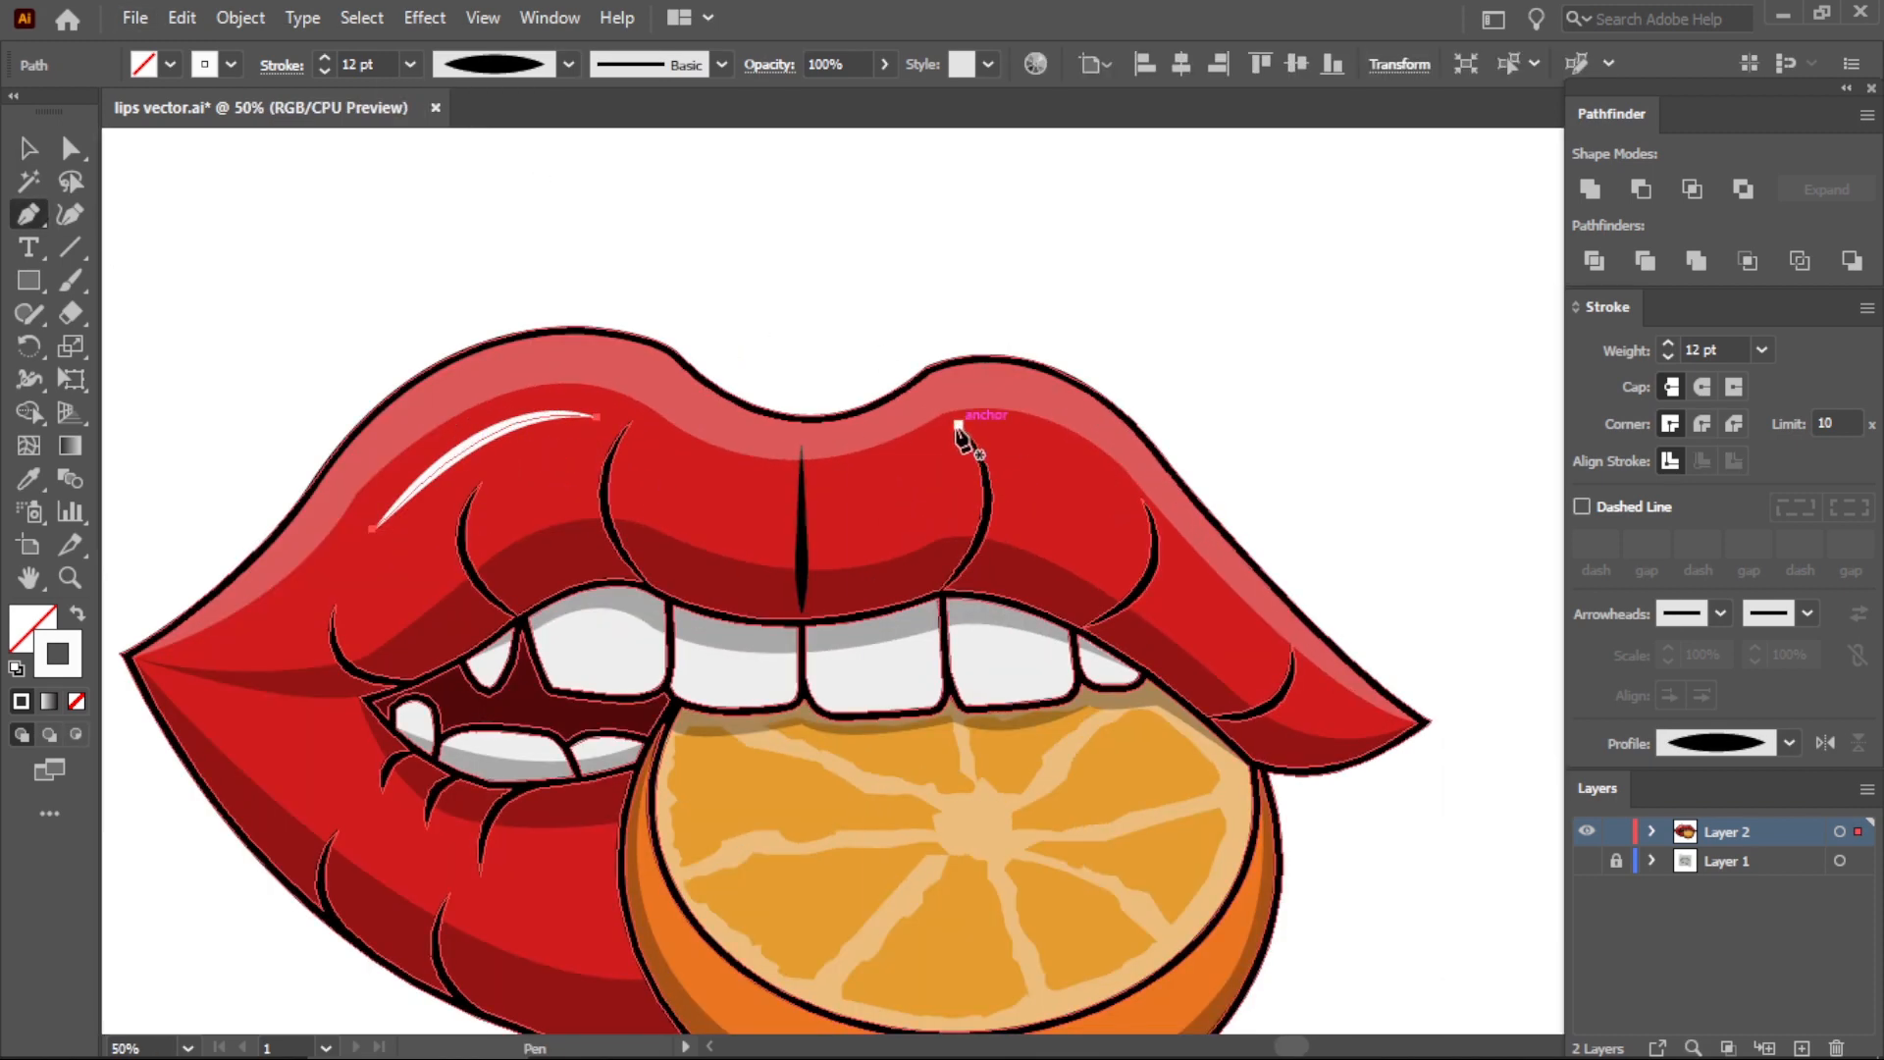
pyautogui.click(1181, 579)
pyautogui.click(469, 236)
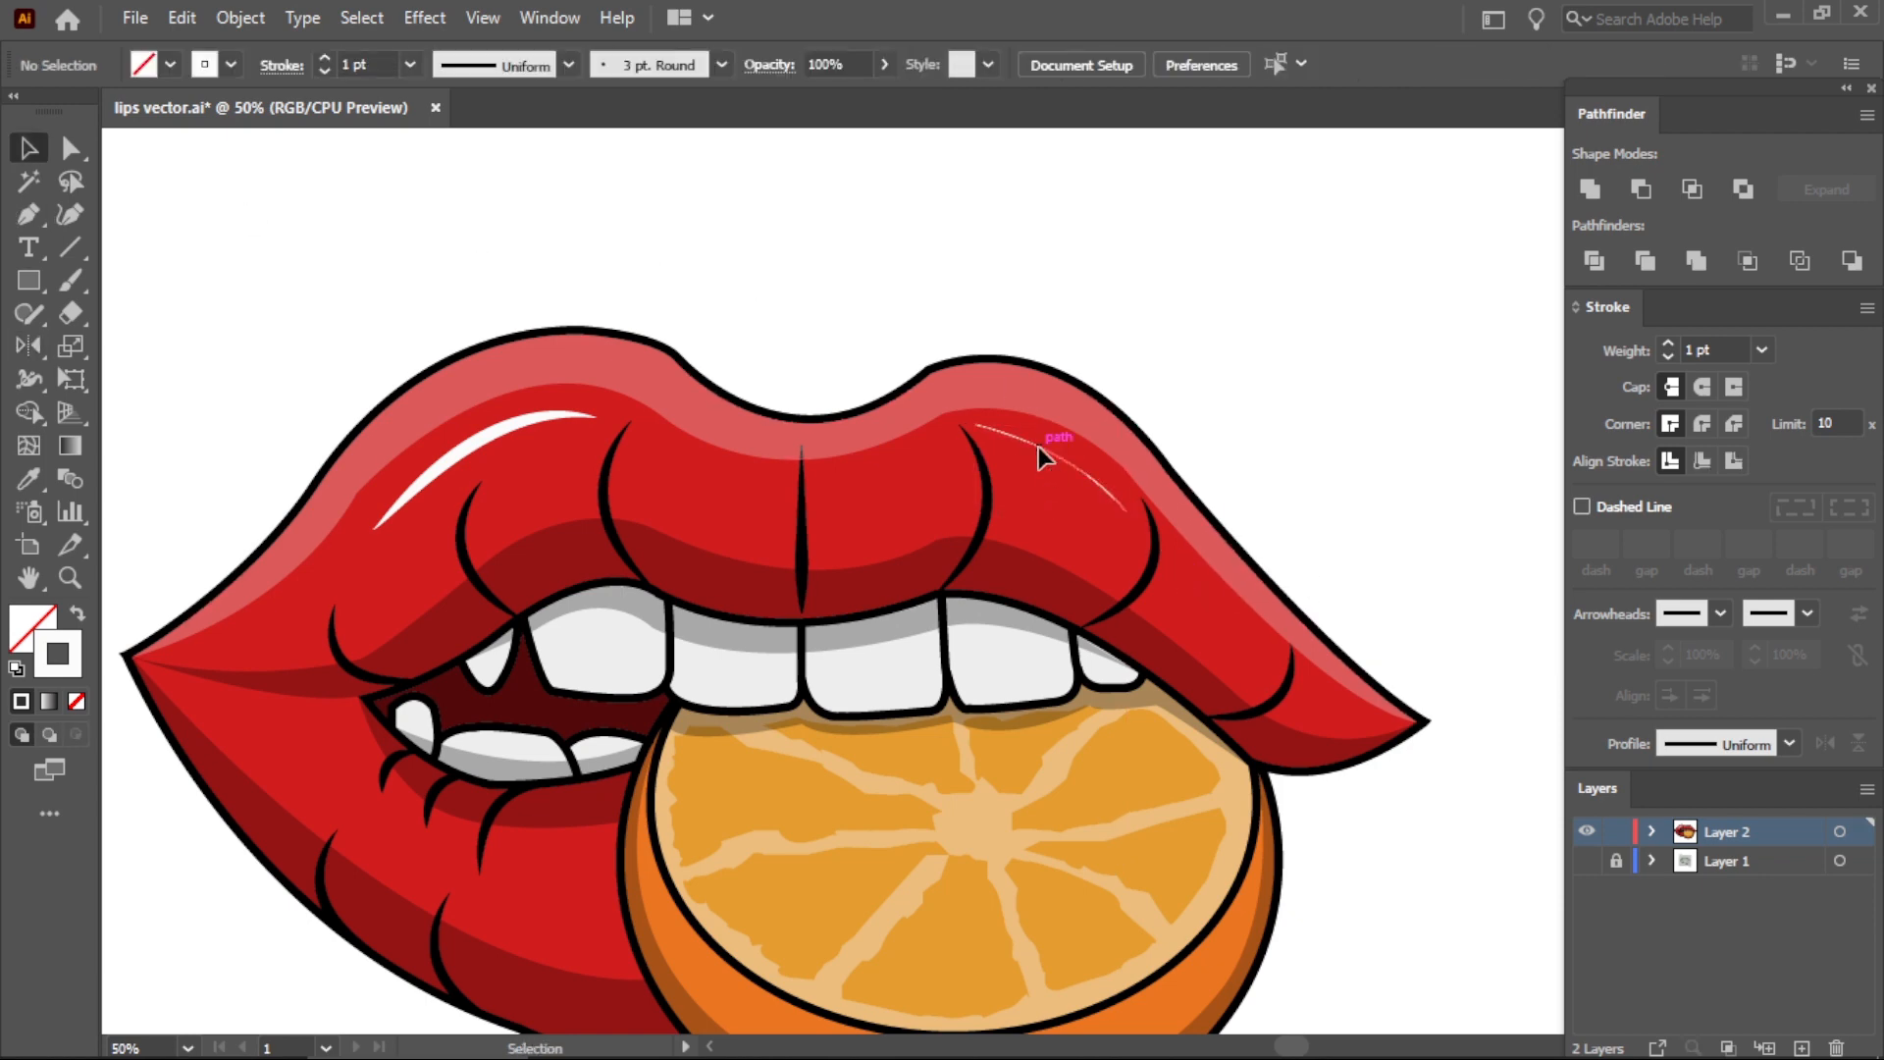
# Give the right lip shine line a 12 pt stroke with the tapered lens-shaped width profile.
pyautogui.click(1038, 447)
pyautogui.click(410, 65)
pyautogui.click(451, 489)
pyautogui.click(569, 65)
pyautogui.click(480, 152)
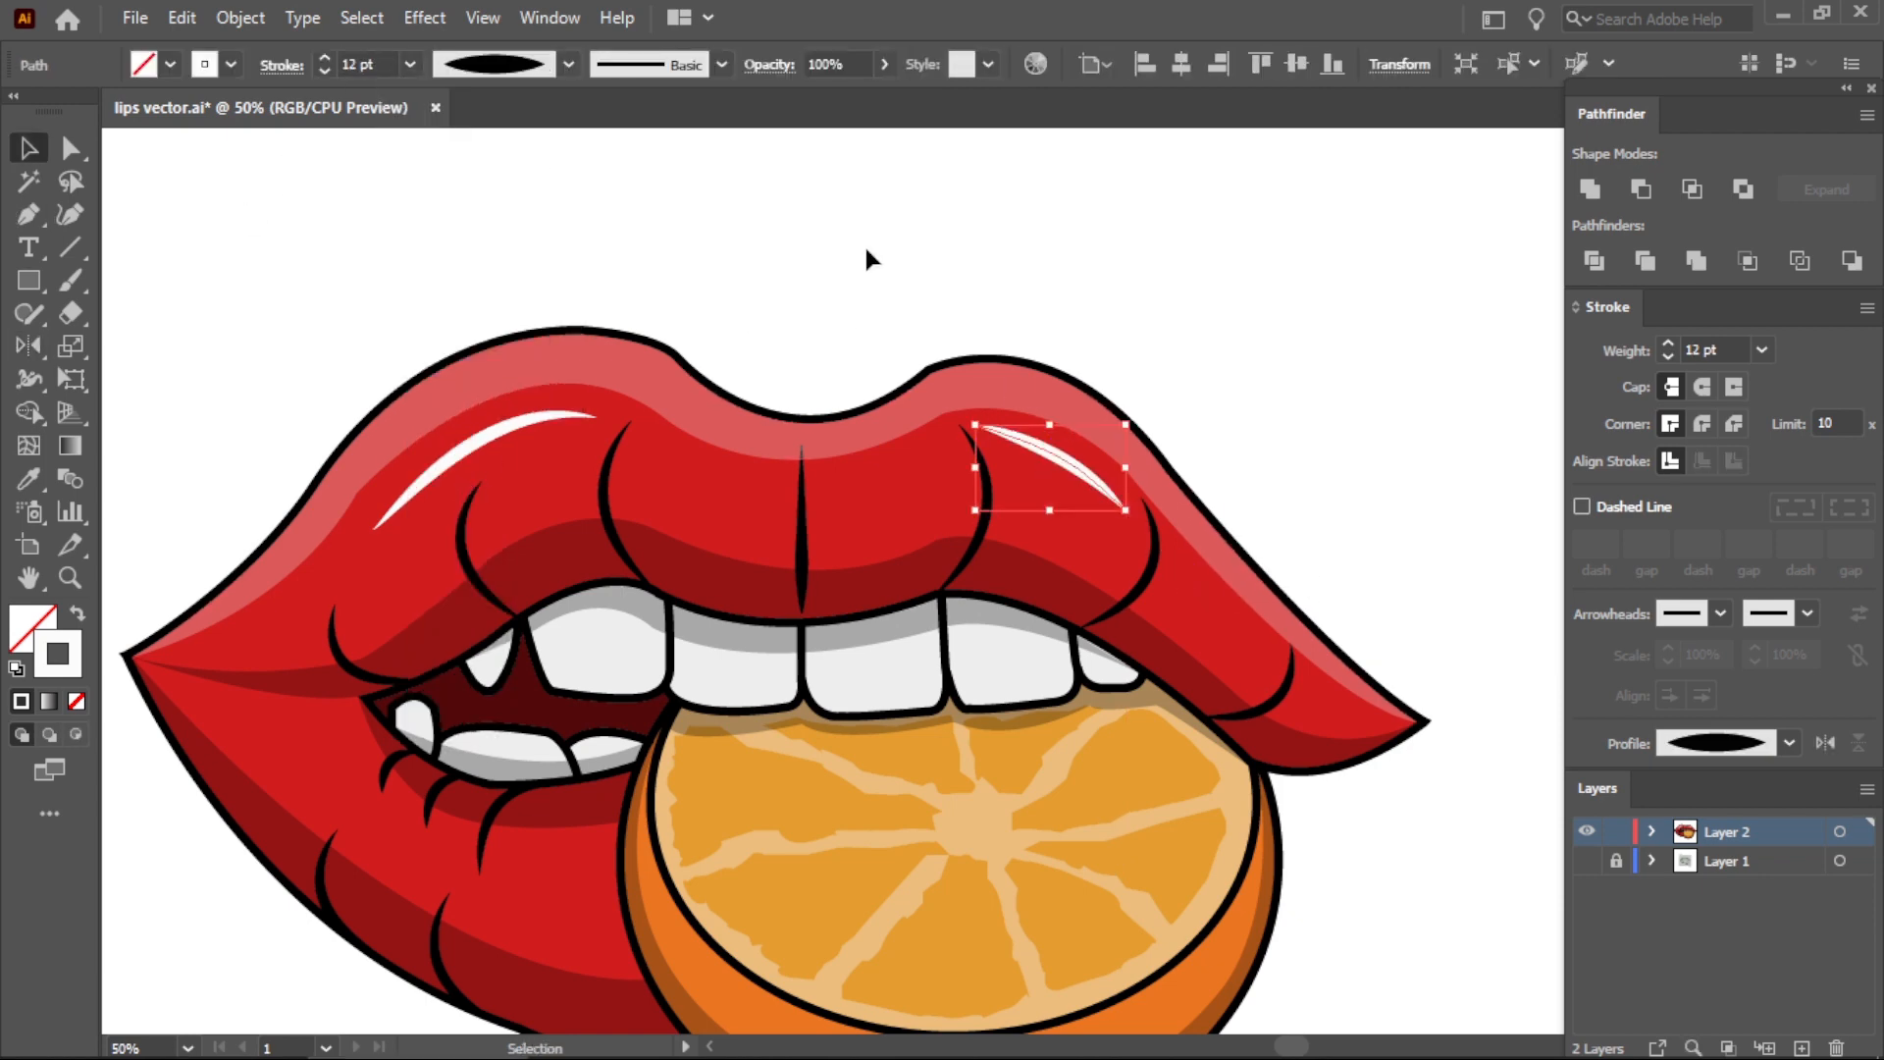
pyautogui.click(867, 256)
pyautogui.hotkey('ctrl', '-')
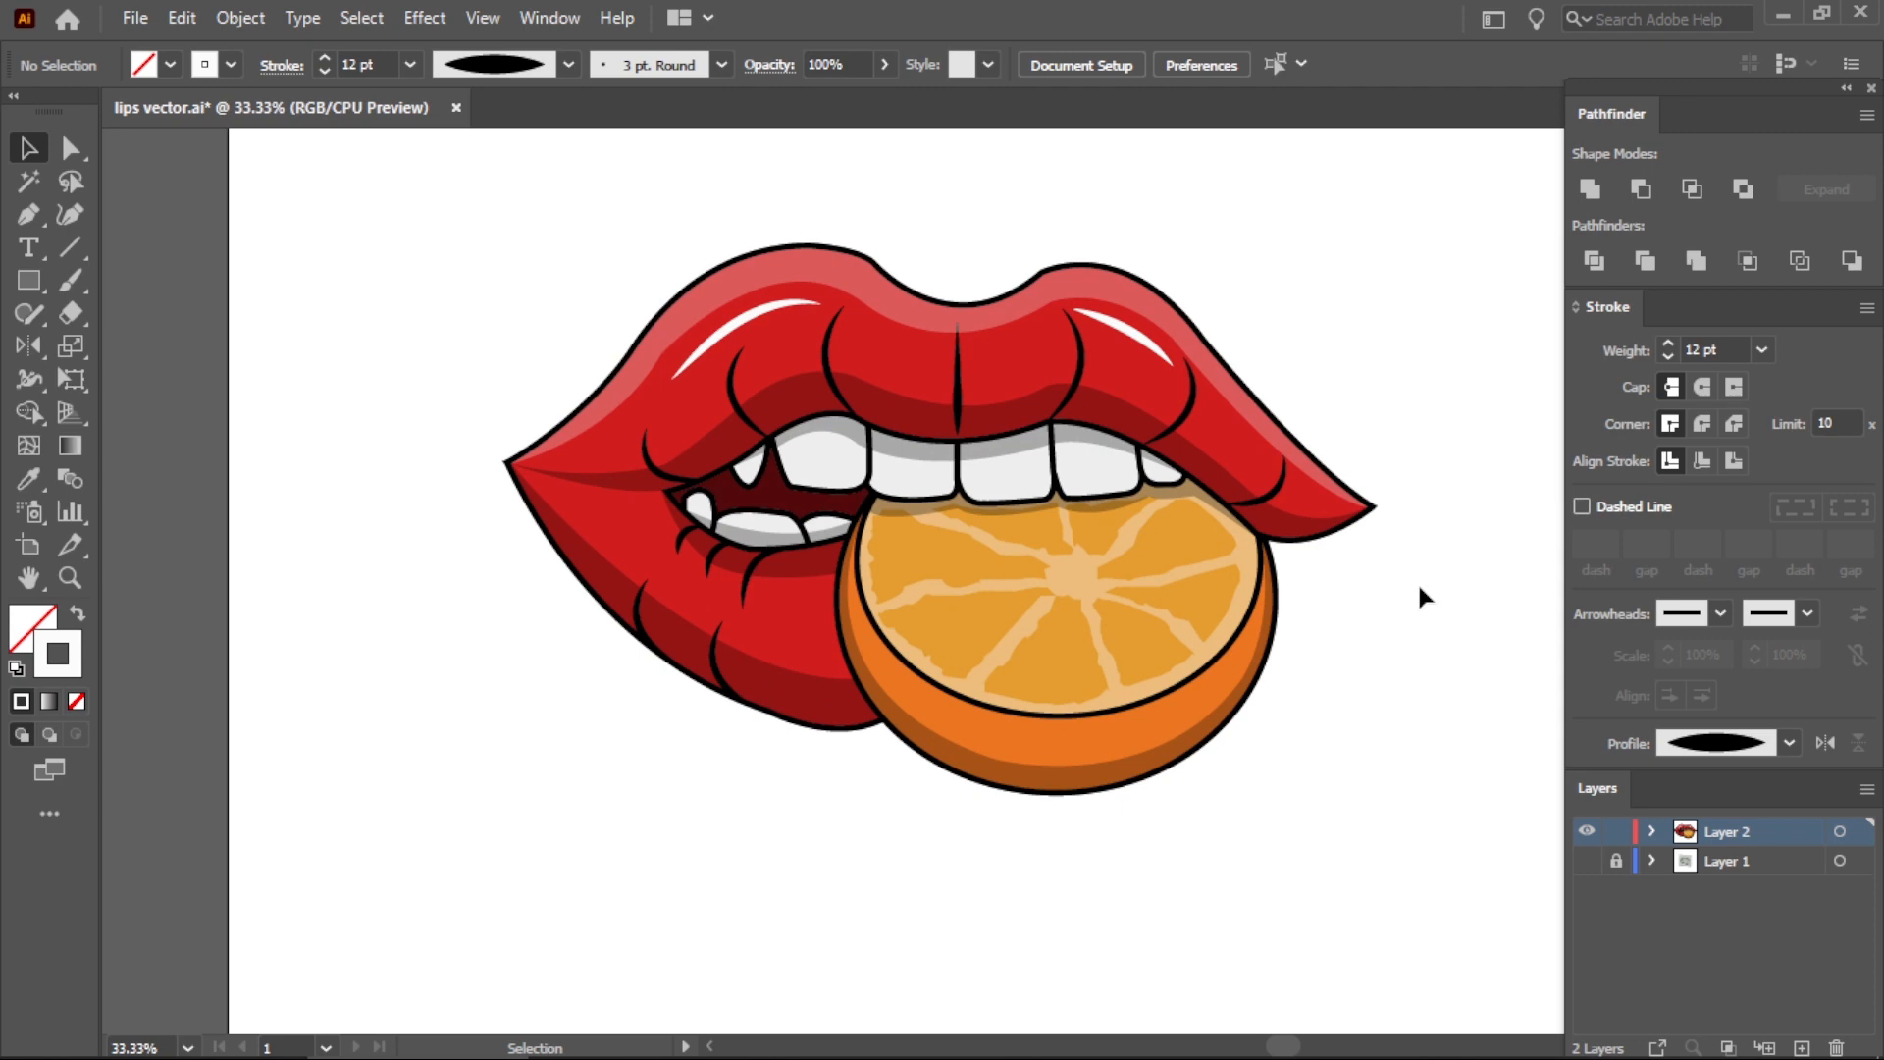
# Reduce the opacity of the white upper lip highlight band to 16%.
pyautogui.click(1161, 315)
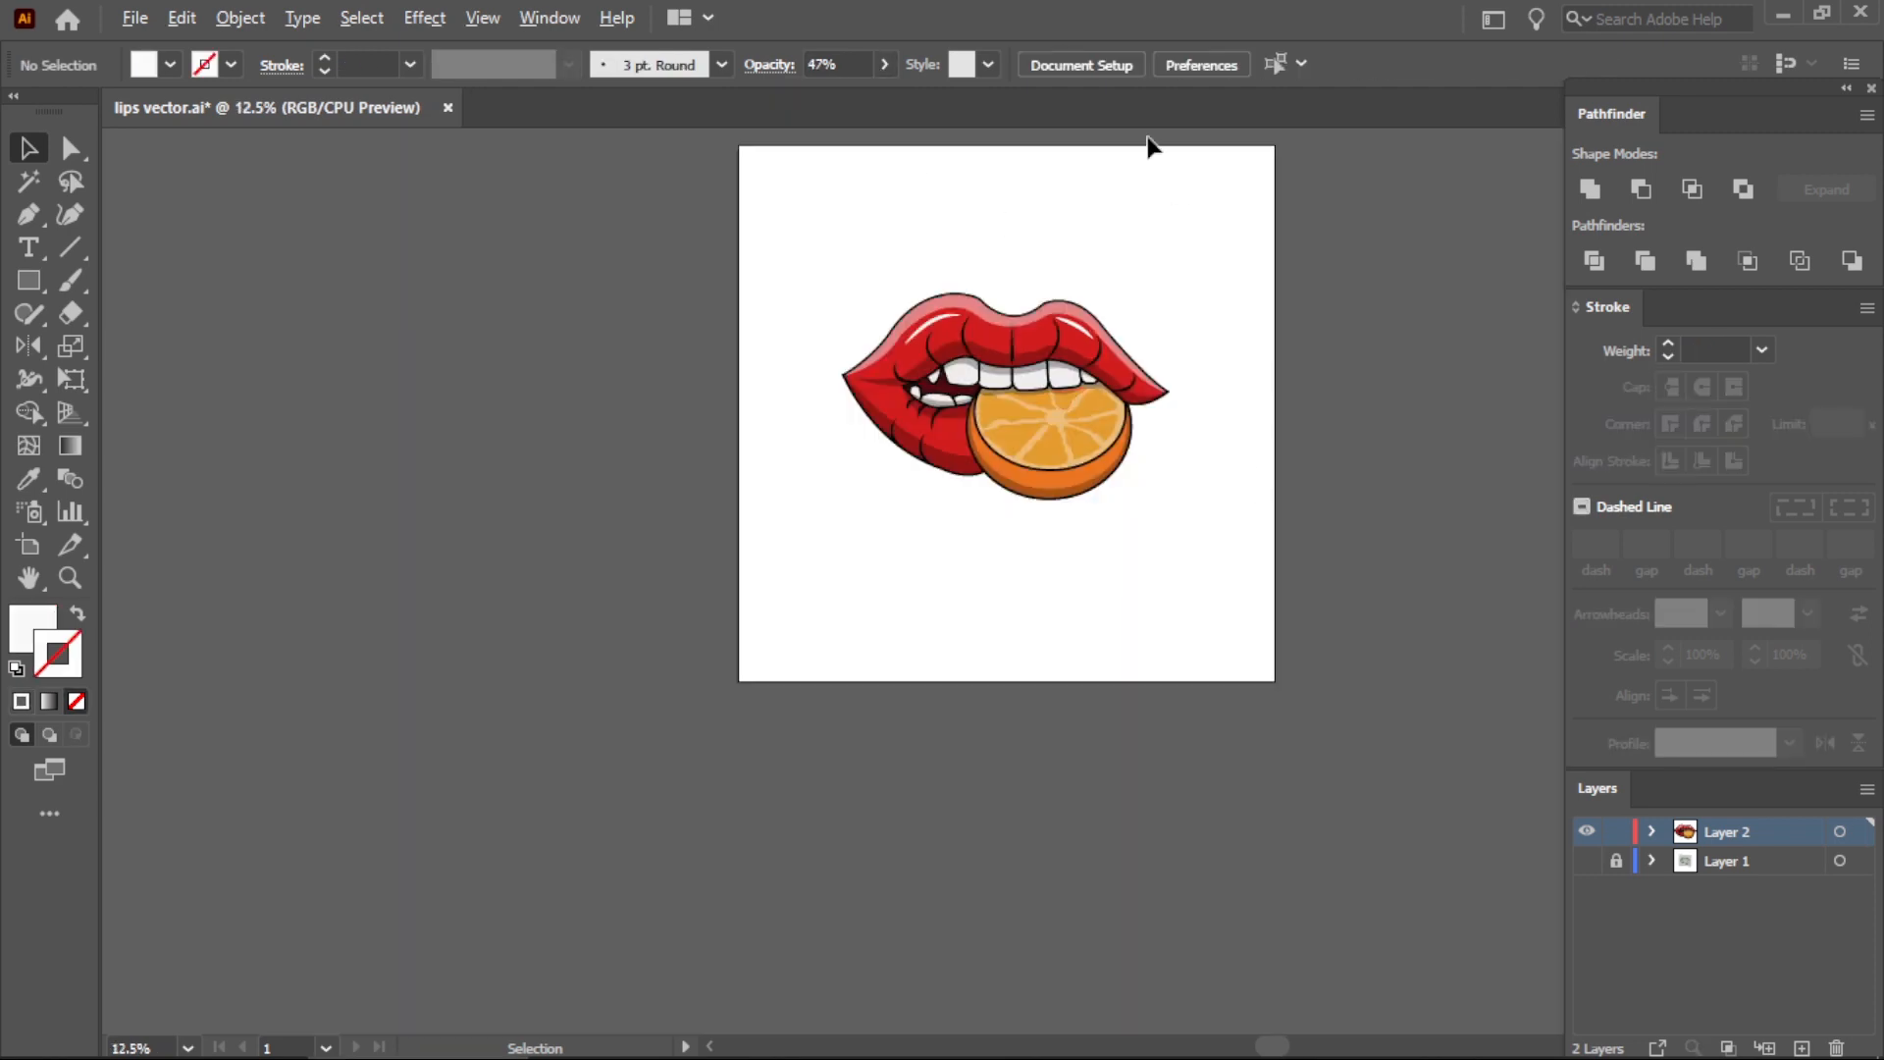
pyautogui.scroll(2, 950, 420)
pyautogui.click(950, 420)
pyautogui.click(886, 65)
pyautogui.click(1288, 655)
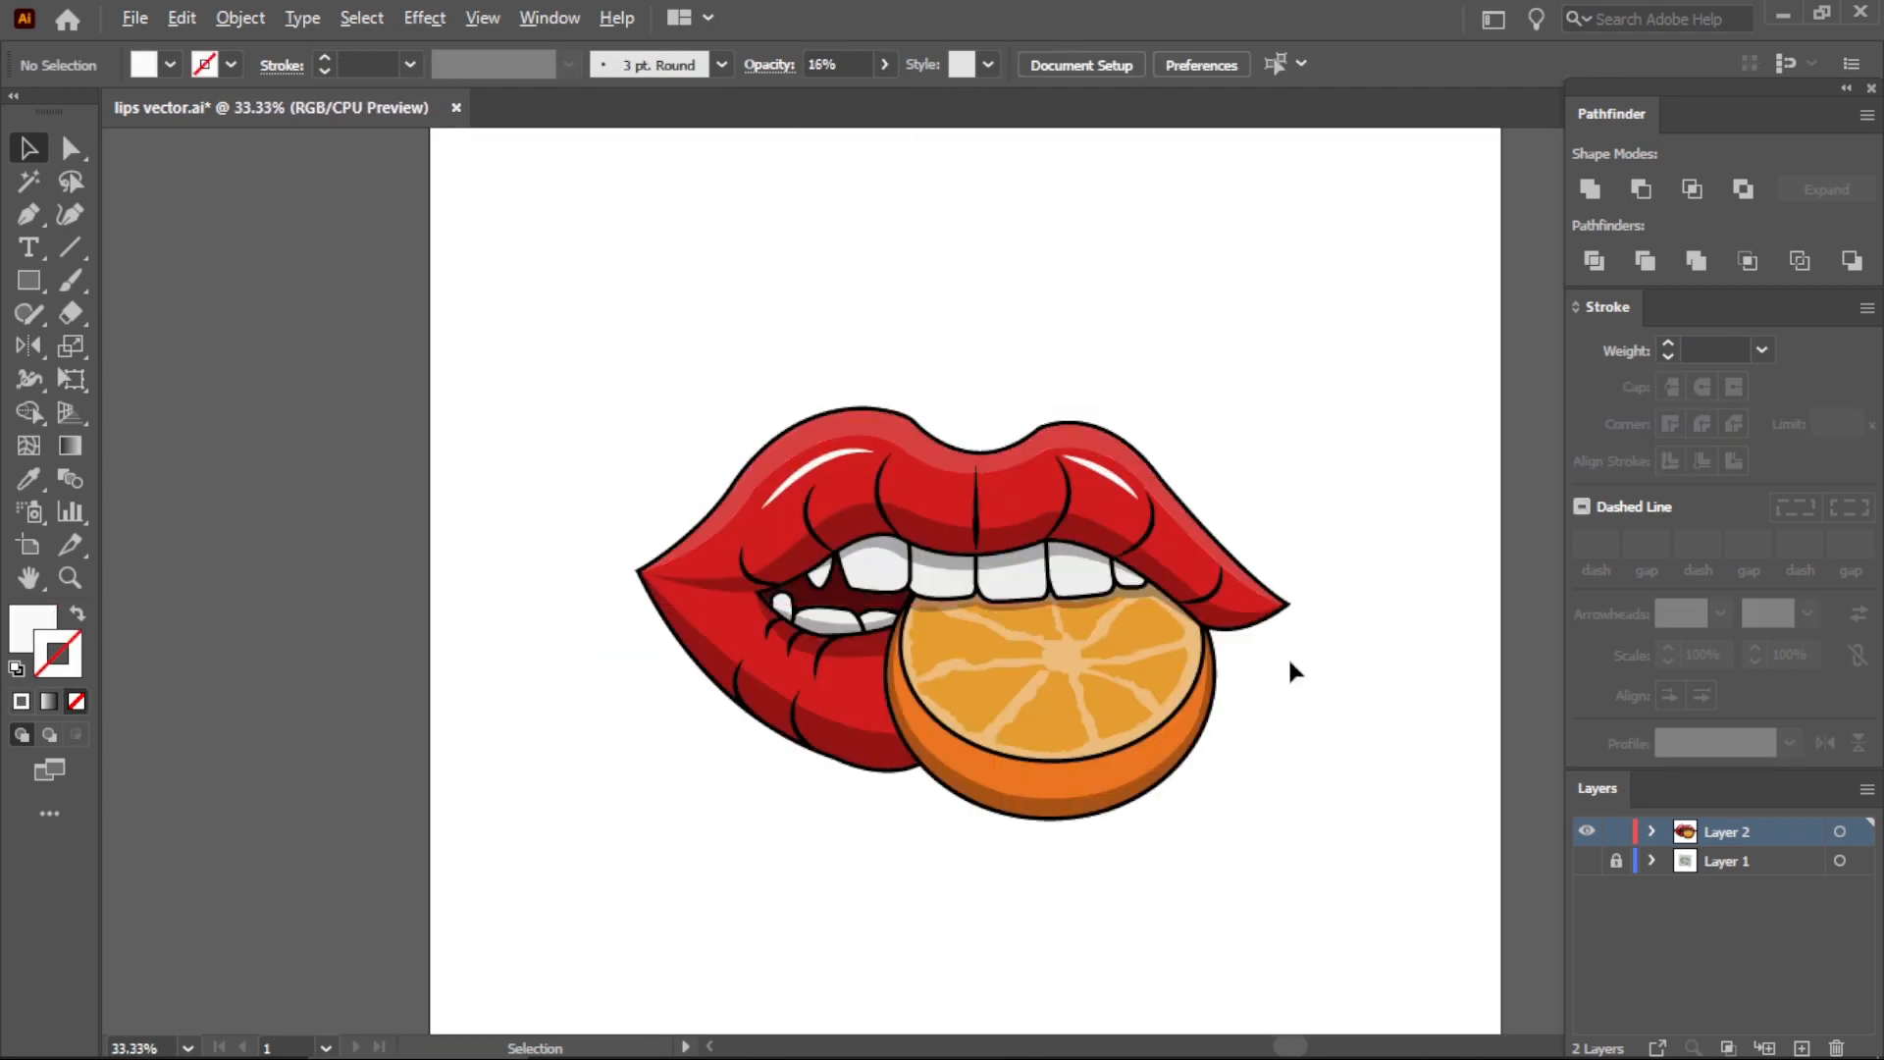
pyautogui.scroll(1, 1287, 656)
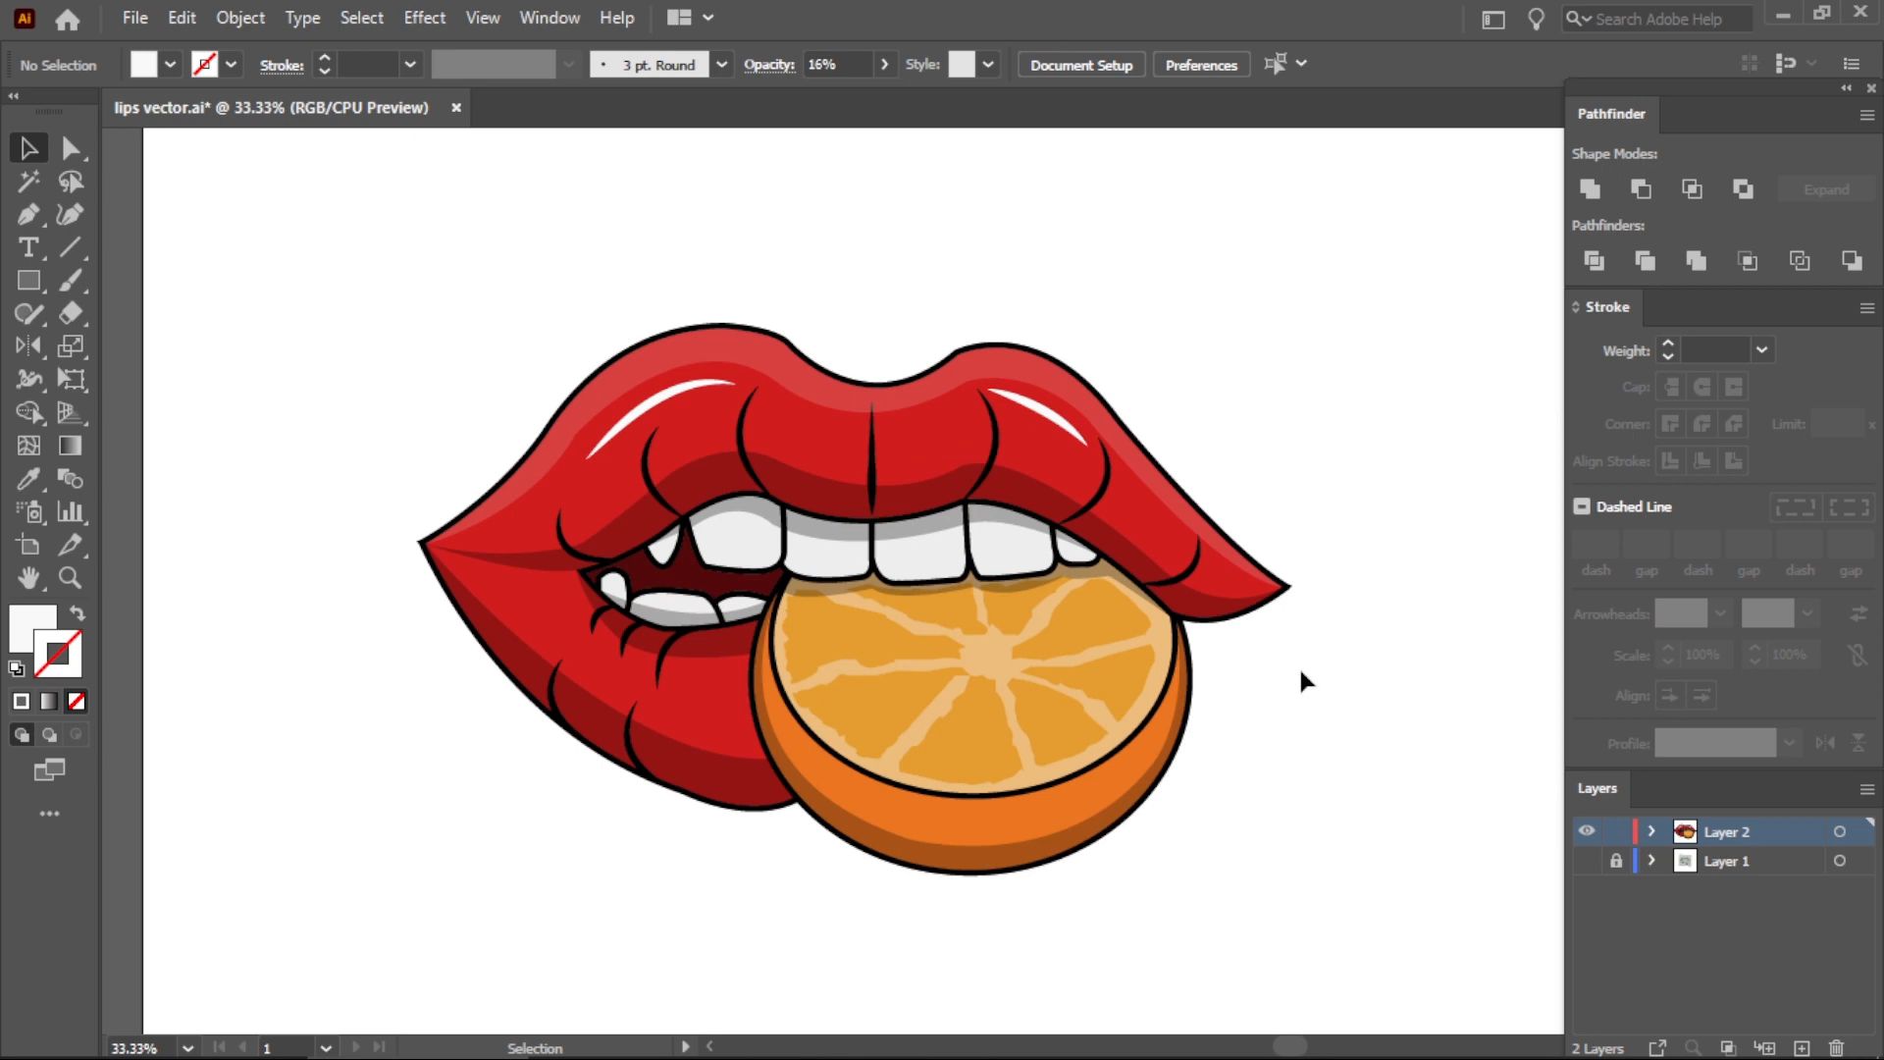
# Draw a short slanted line with the Pen tool in the upper-left segment of the orange slice.
pyautogui.scroll(2, 1240, 727)
pyautogui.press('p')
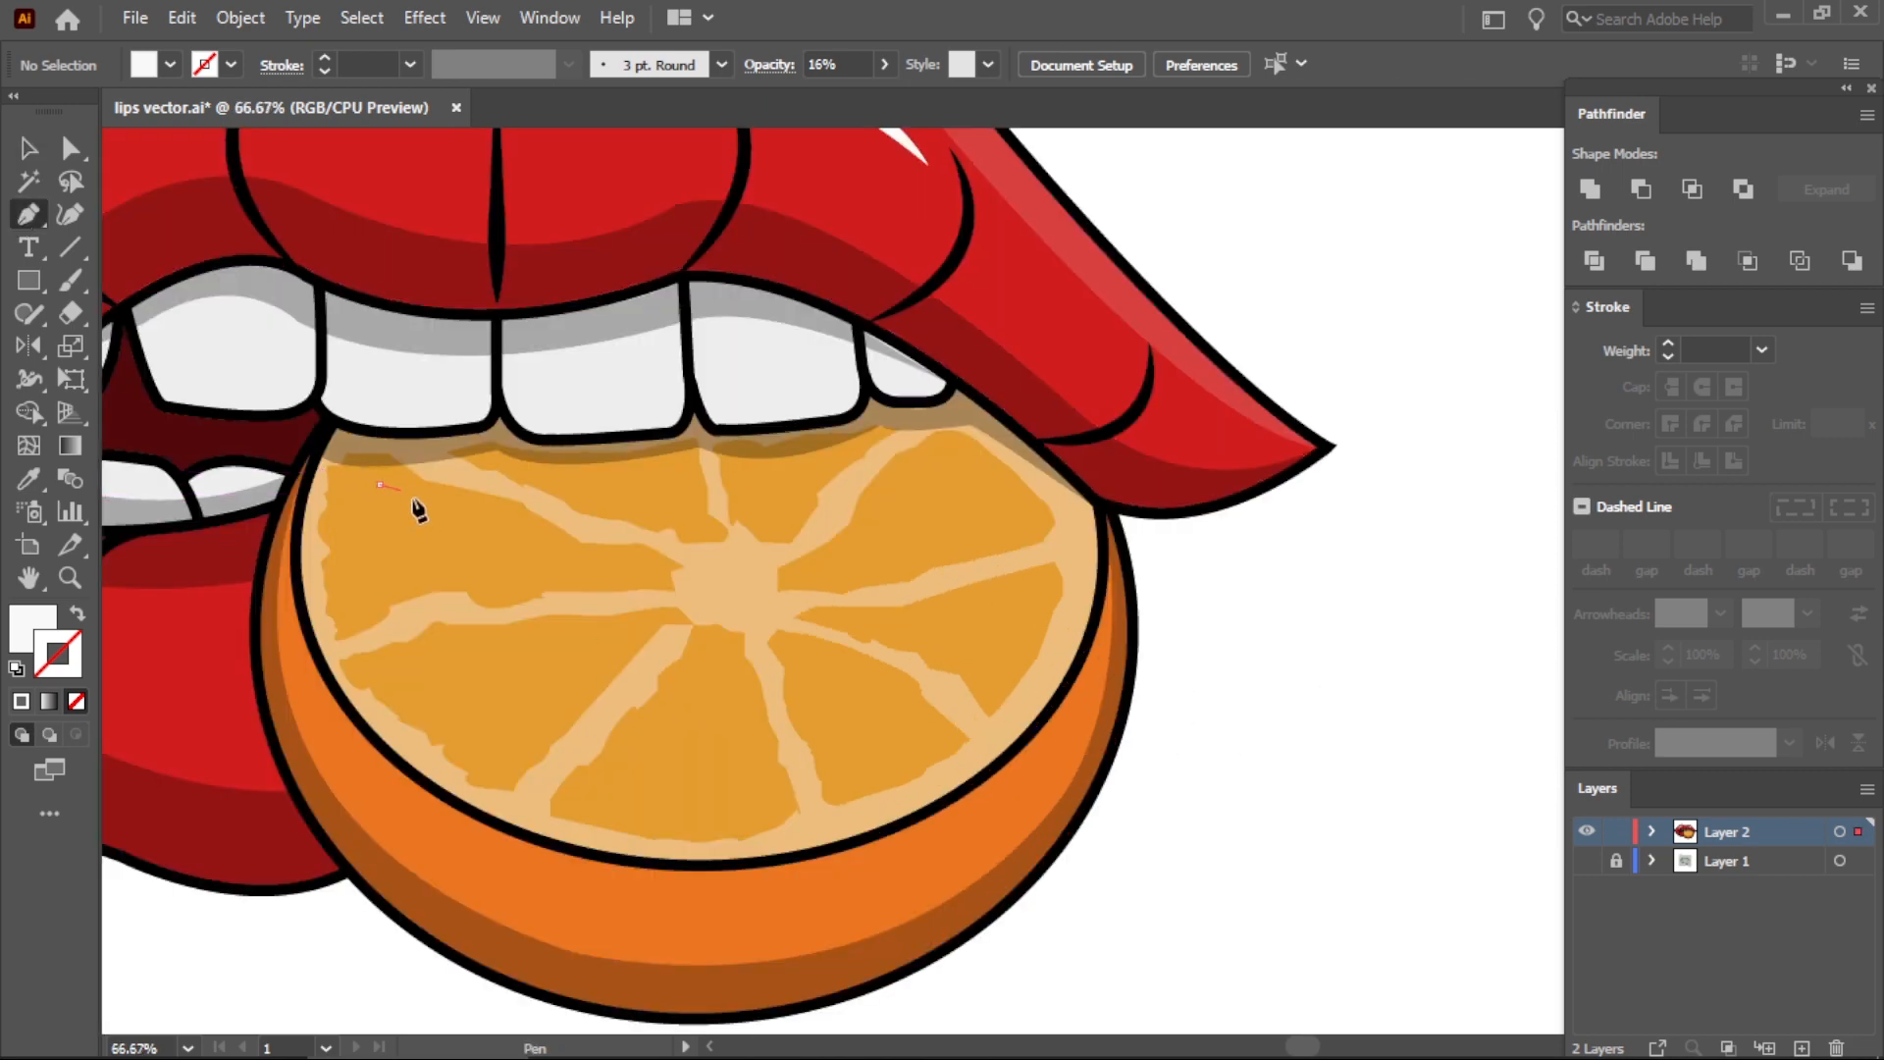
pyautogui.click(413, 498)
pyautogui.scroll(-2, 707, 591)
pyautogui.press('v')
pyautogui.click(163, 191)
# Set the short orange line's white stroke to 4 pt with Width Profile 2.
pyautogui.scroll(1, 559, 567)
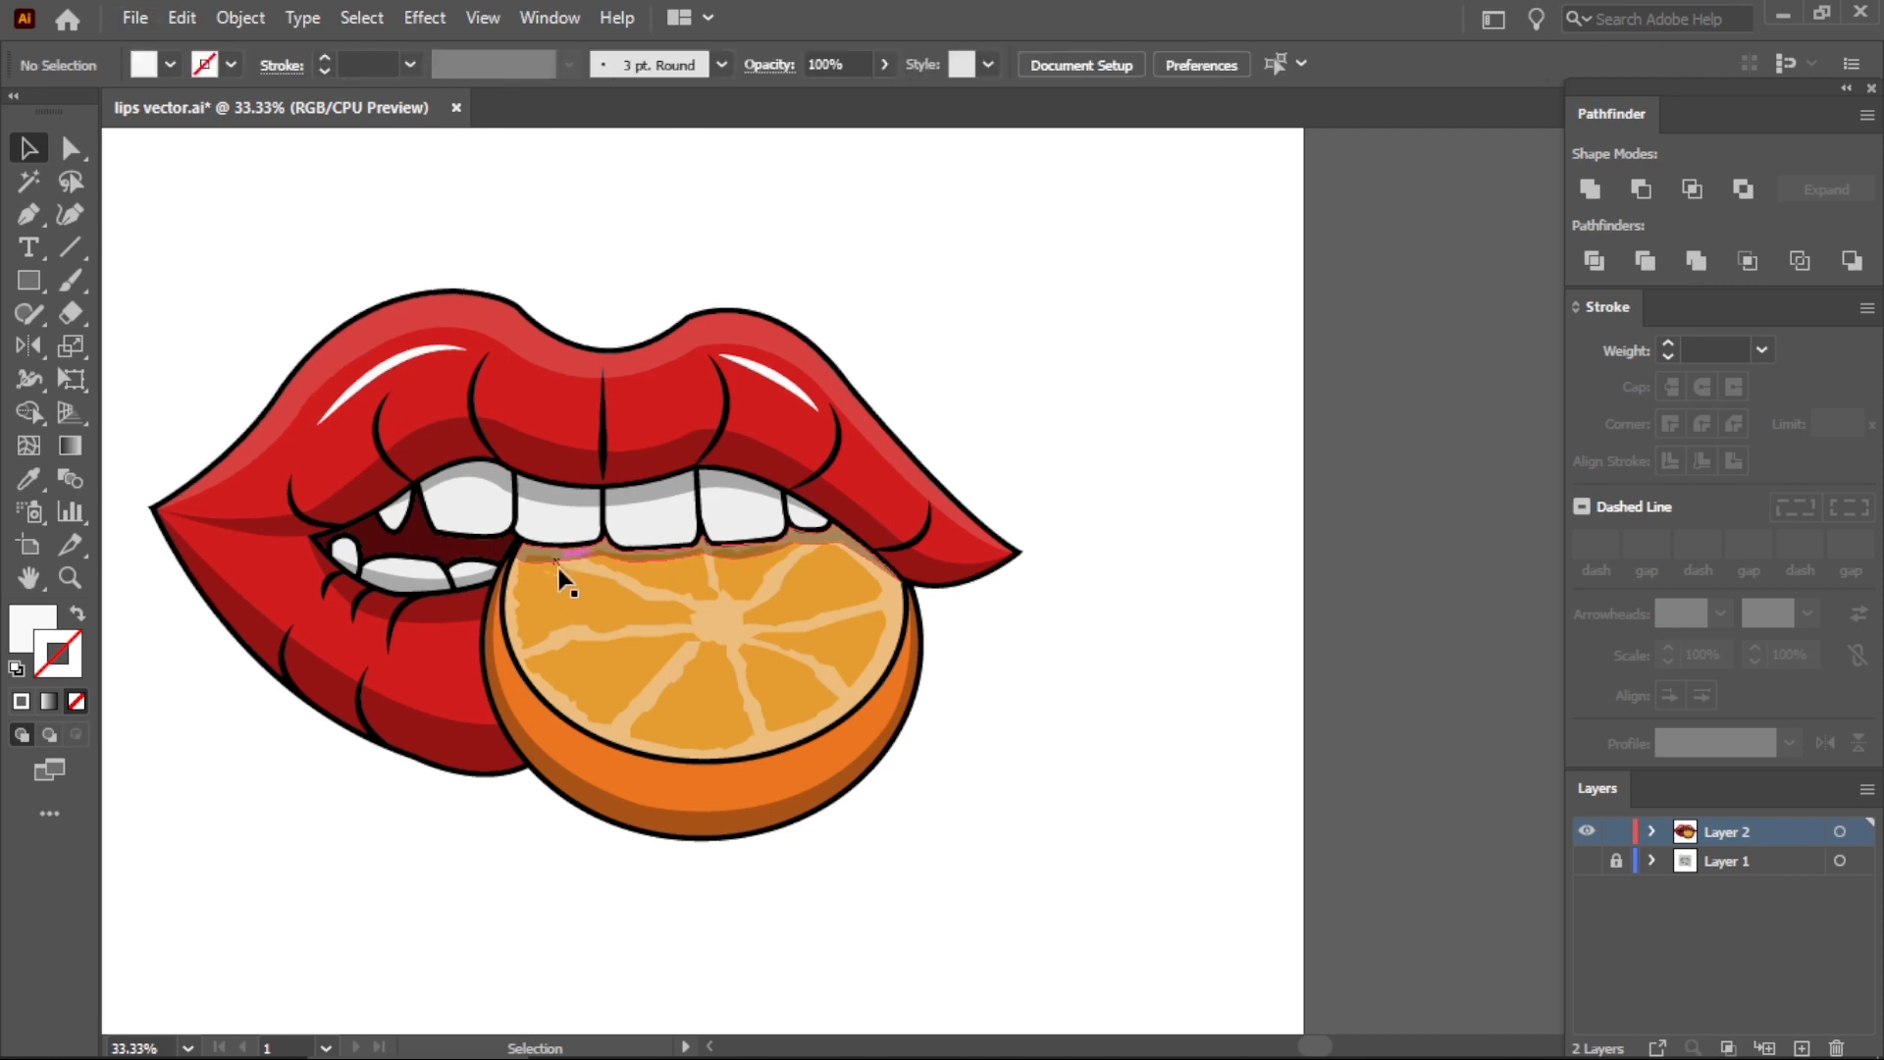
pyautogui.scroll(2, 558, 569)
pyautogui.click(556, 531)
pyautogui.click(411, 65)
pyautogui.click(451, 276)
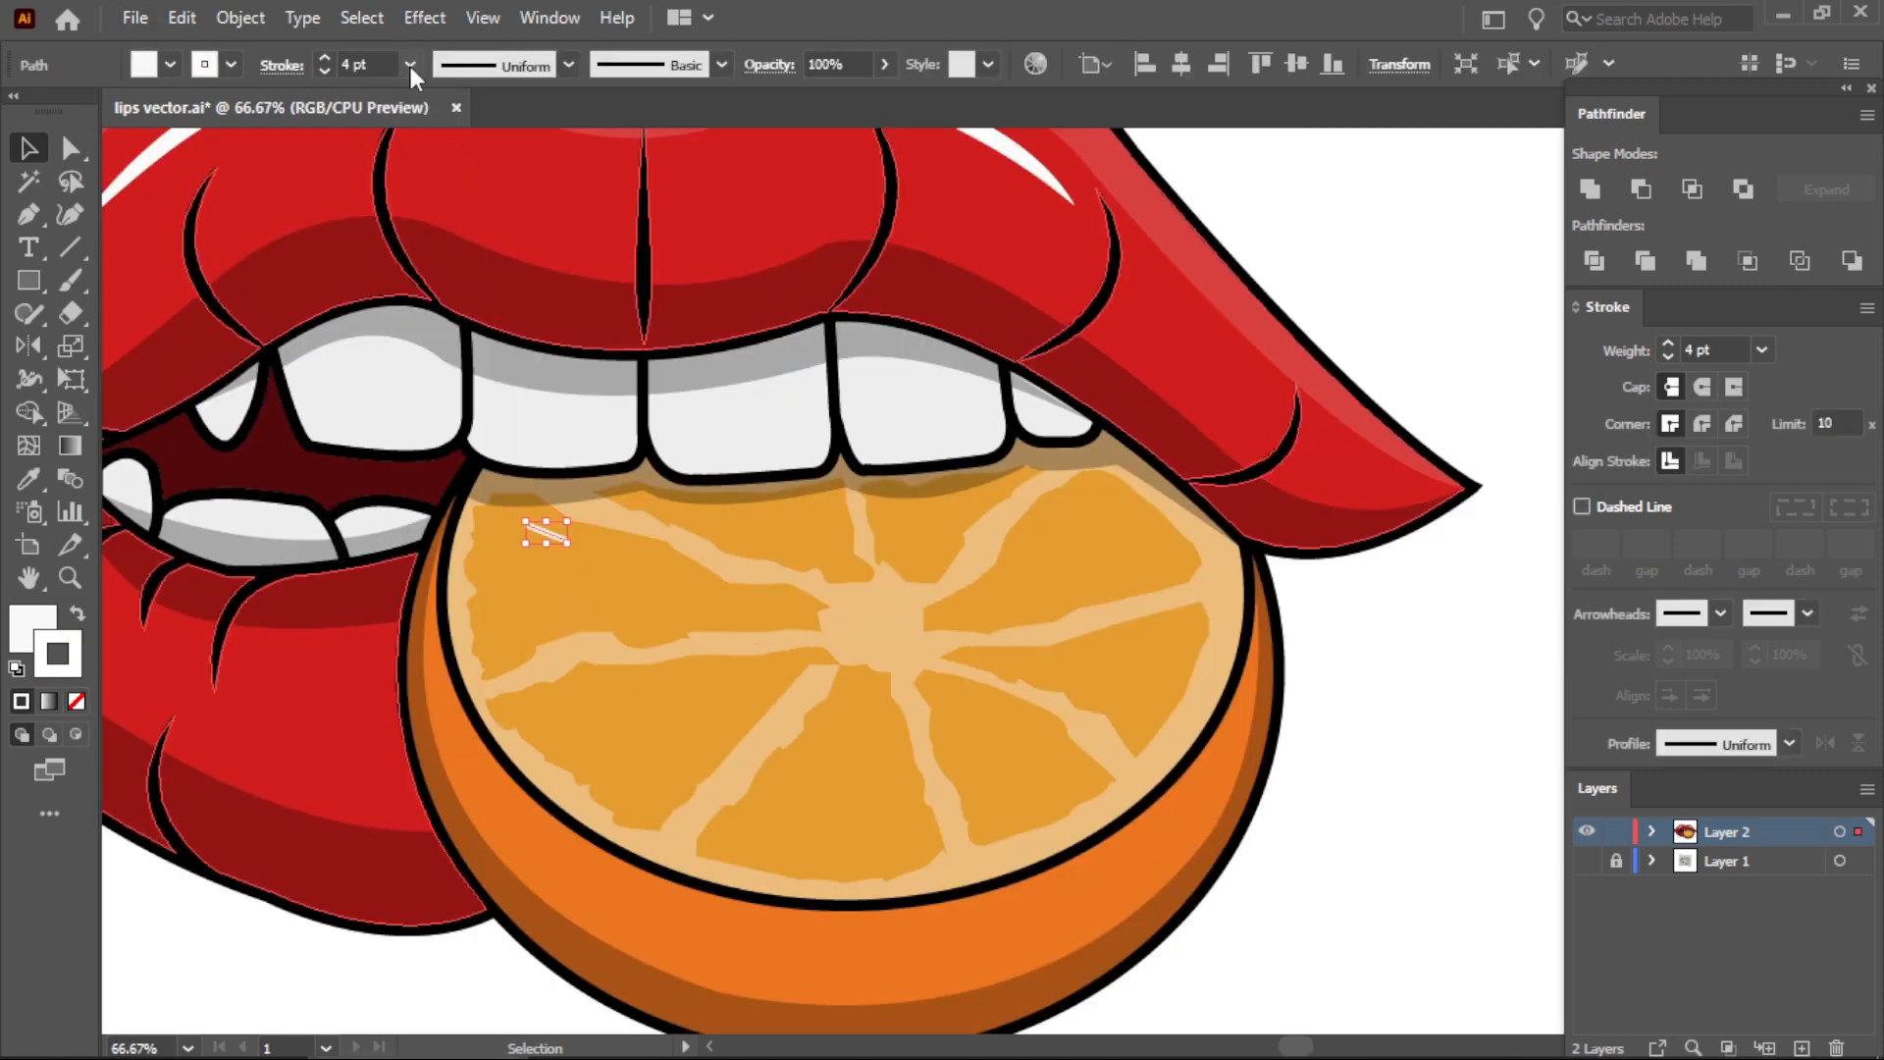
pyautogui.click(495, 65)
pyautogui.click(526, 199)
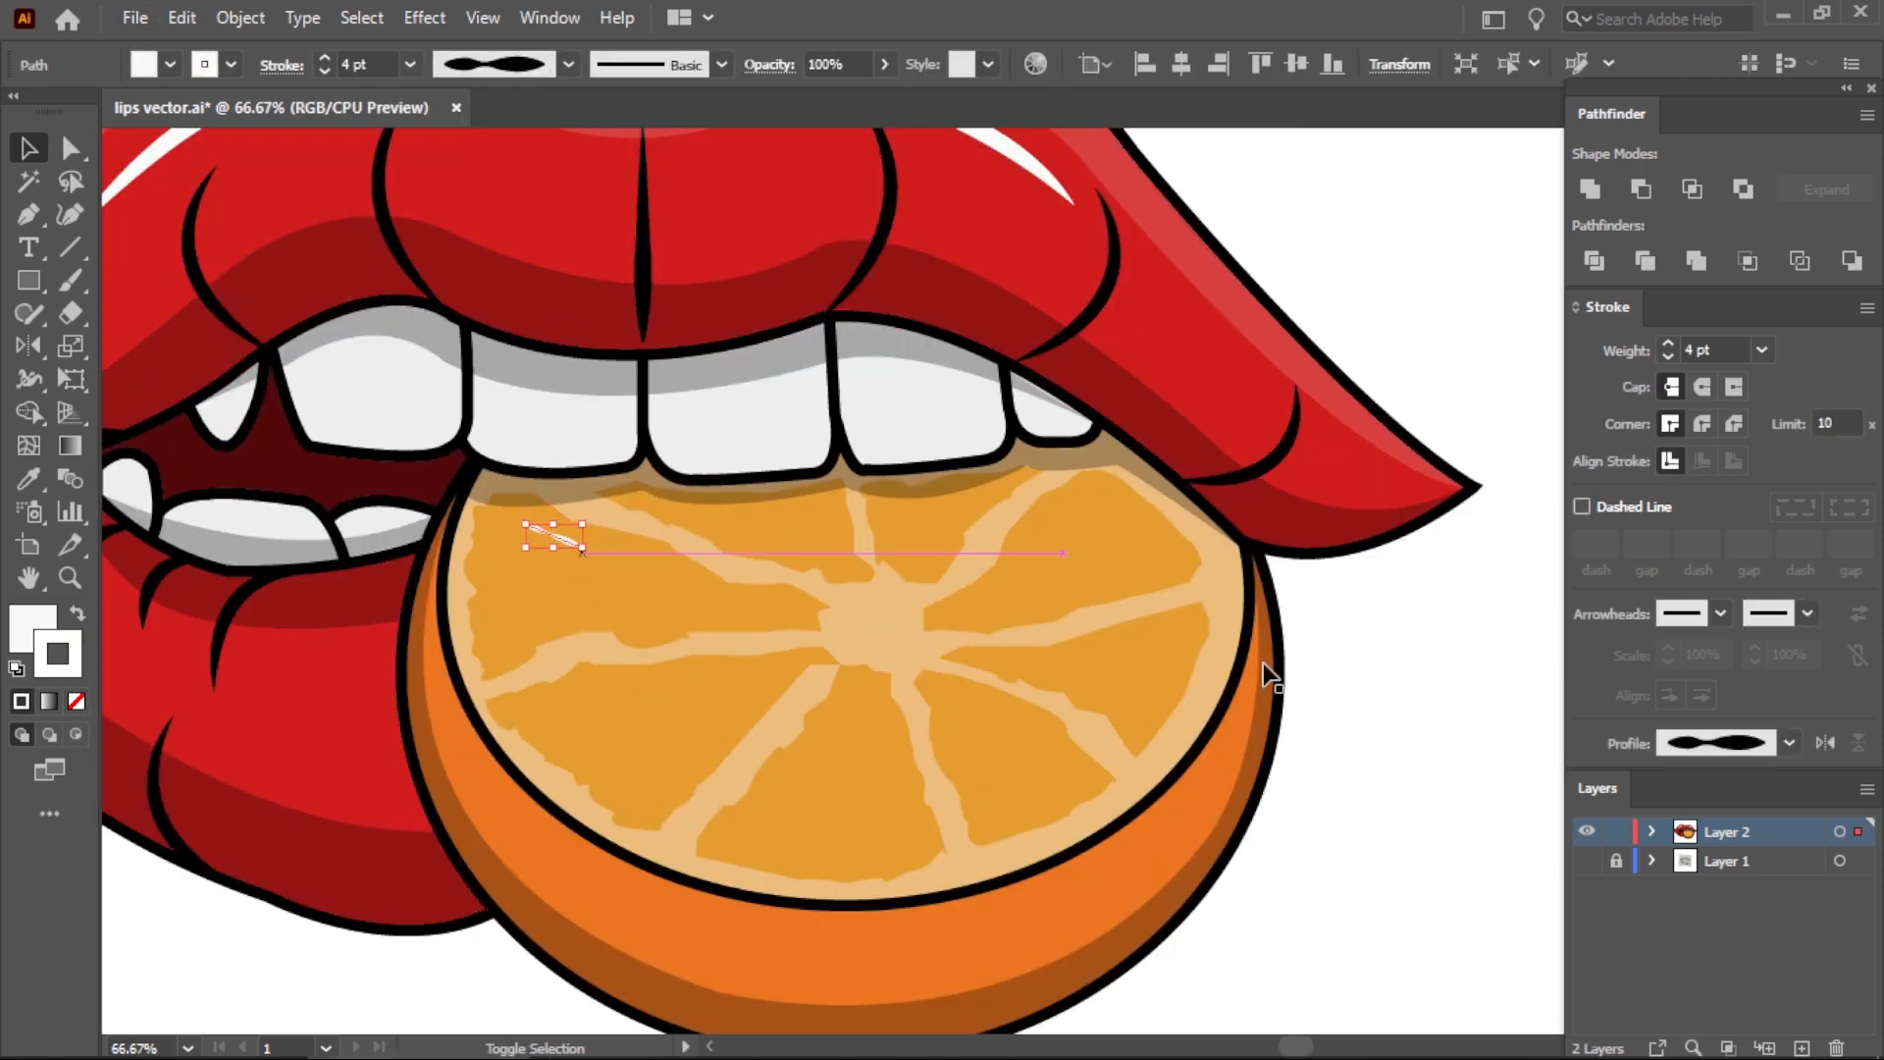
# Copy the lip shine's white stroke without fill onto the orange line and lengthen it slightly.
pyautogui.press('i')
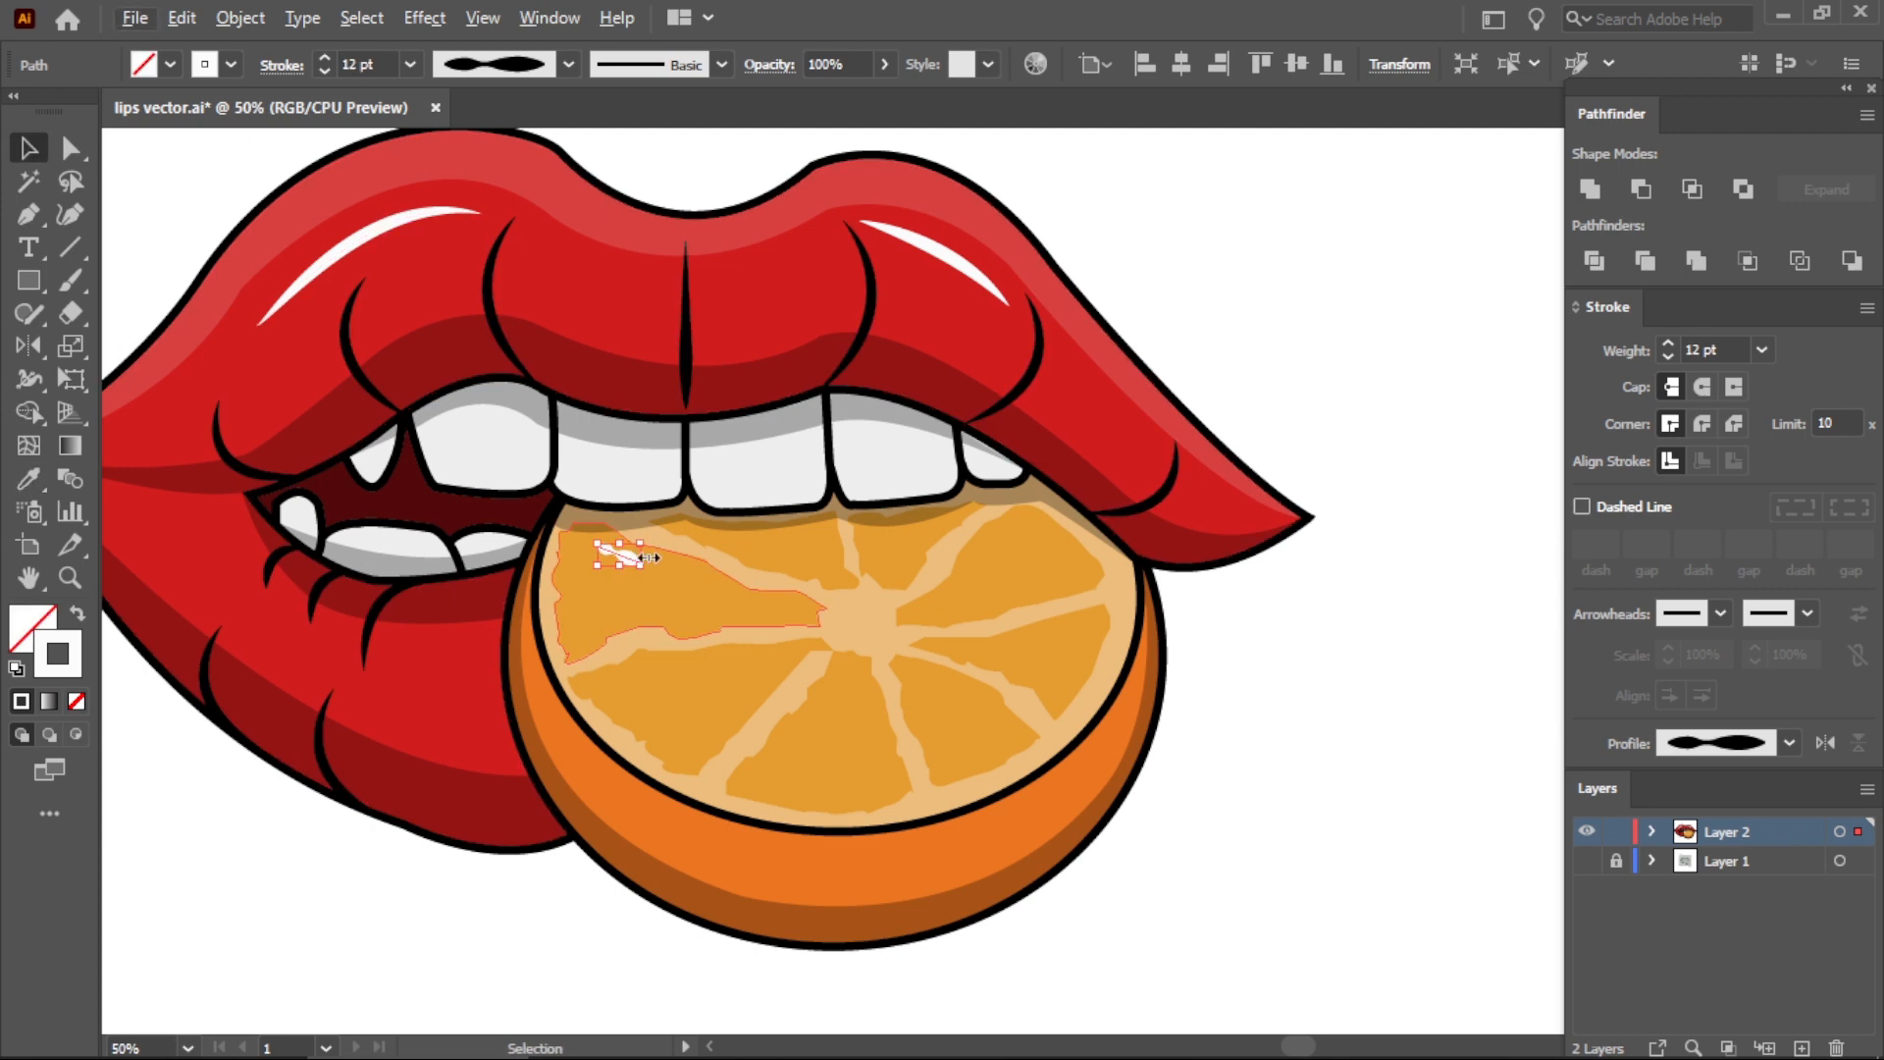
pyautogui.moveTo(649, 558); pyautogui.dragTo(665, 573)
pyautogui.click(31, 477)
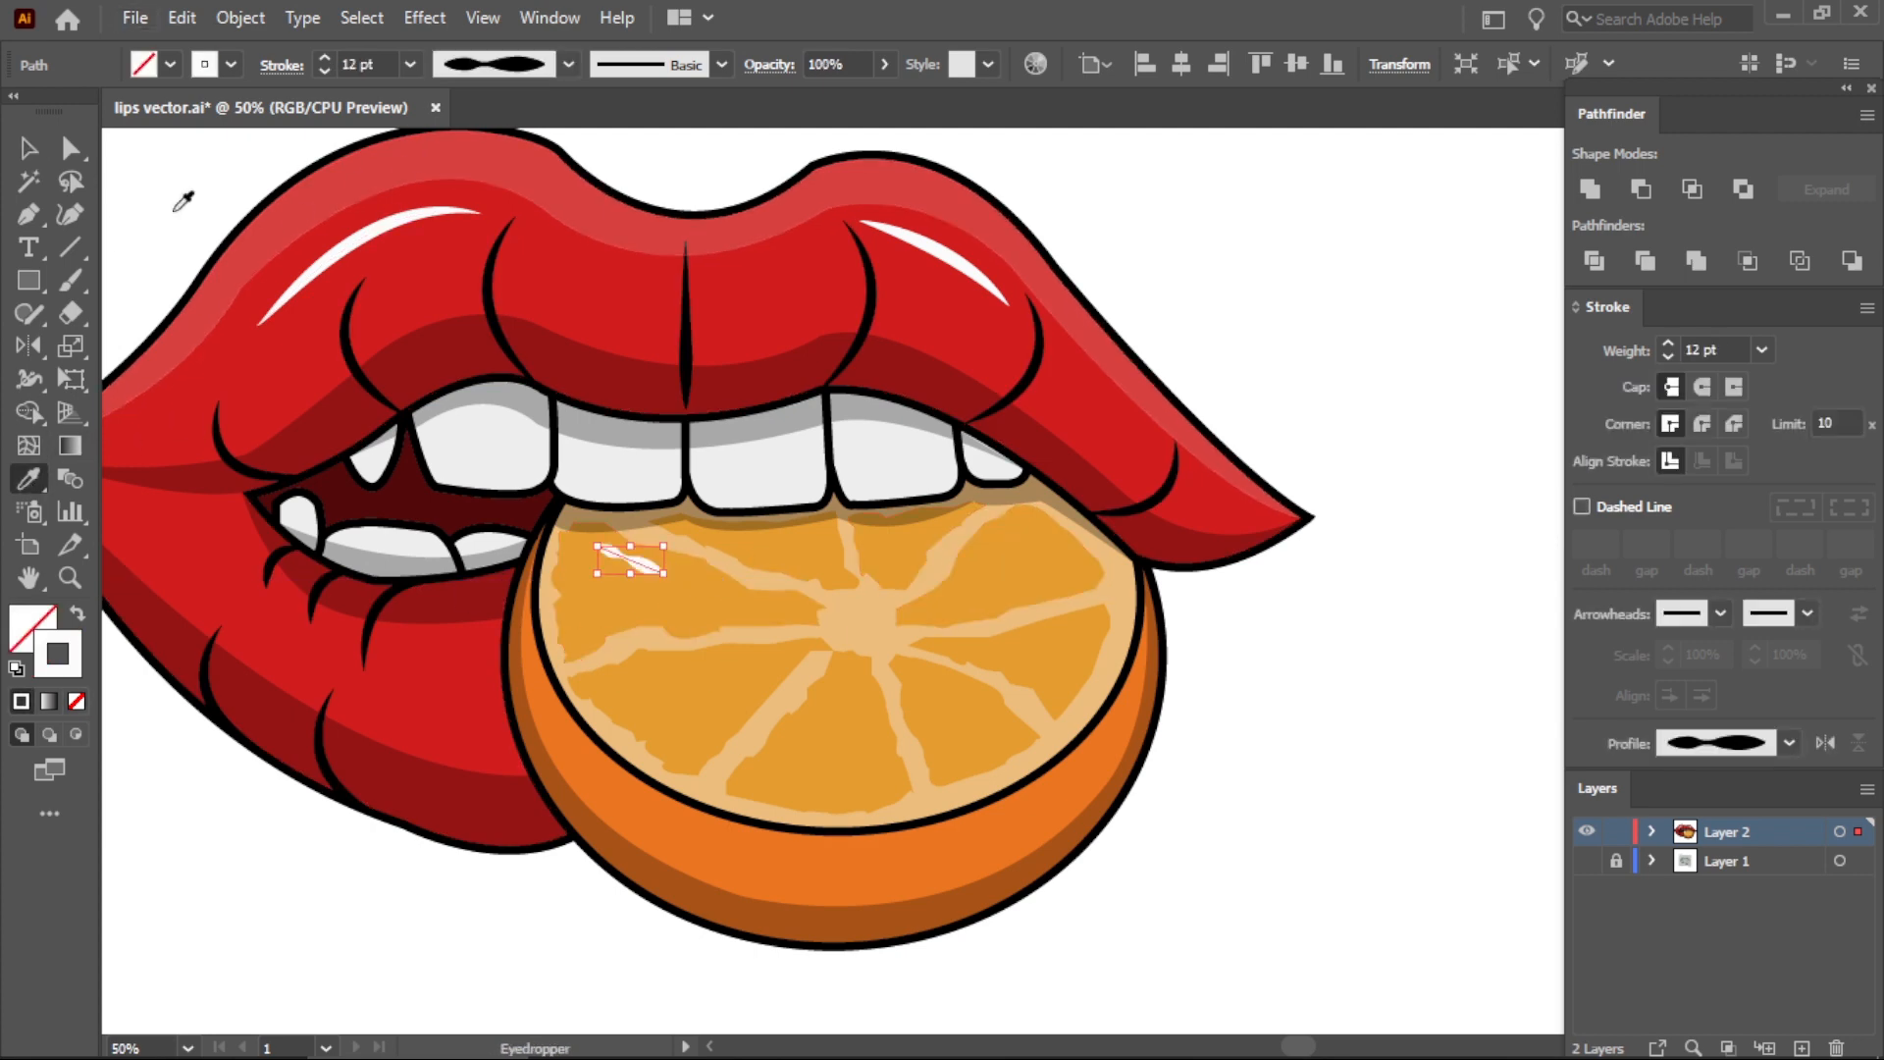
# Set the orange pulp line's stroke to 4 pt and its opacity to 39%.
pyautogui.click(409, 64)
pyautogui.click(432, 282)
pyautogui.click(884, 64)
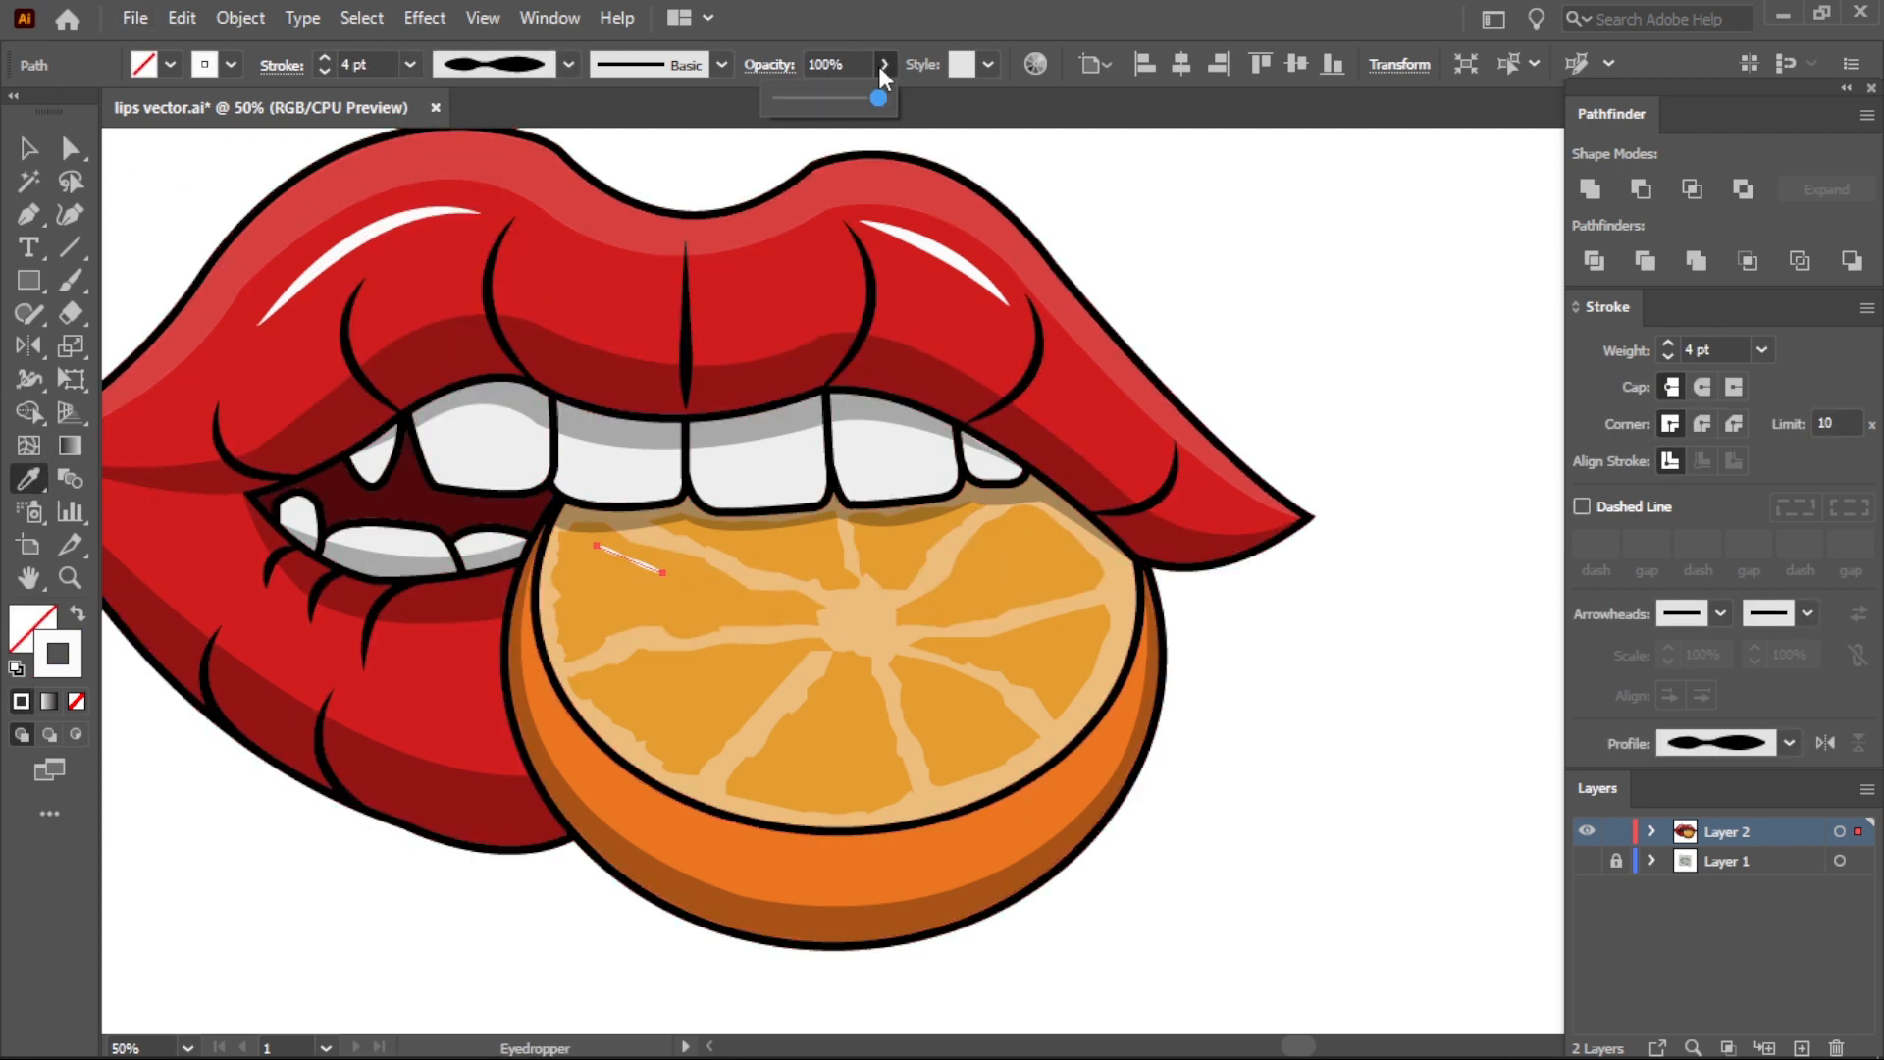
pyautogui.click(31, 149)
pyautogui.click(1279, 280)
pyautogui.scroll(1, 653, 608)
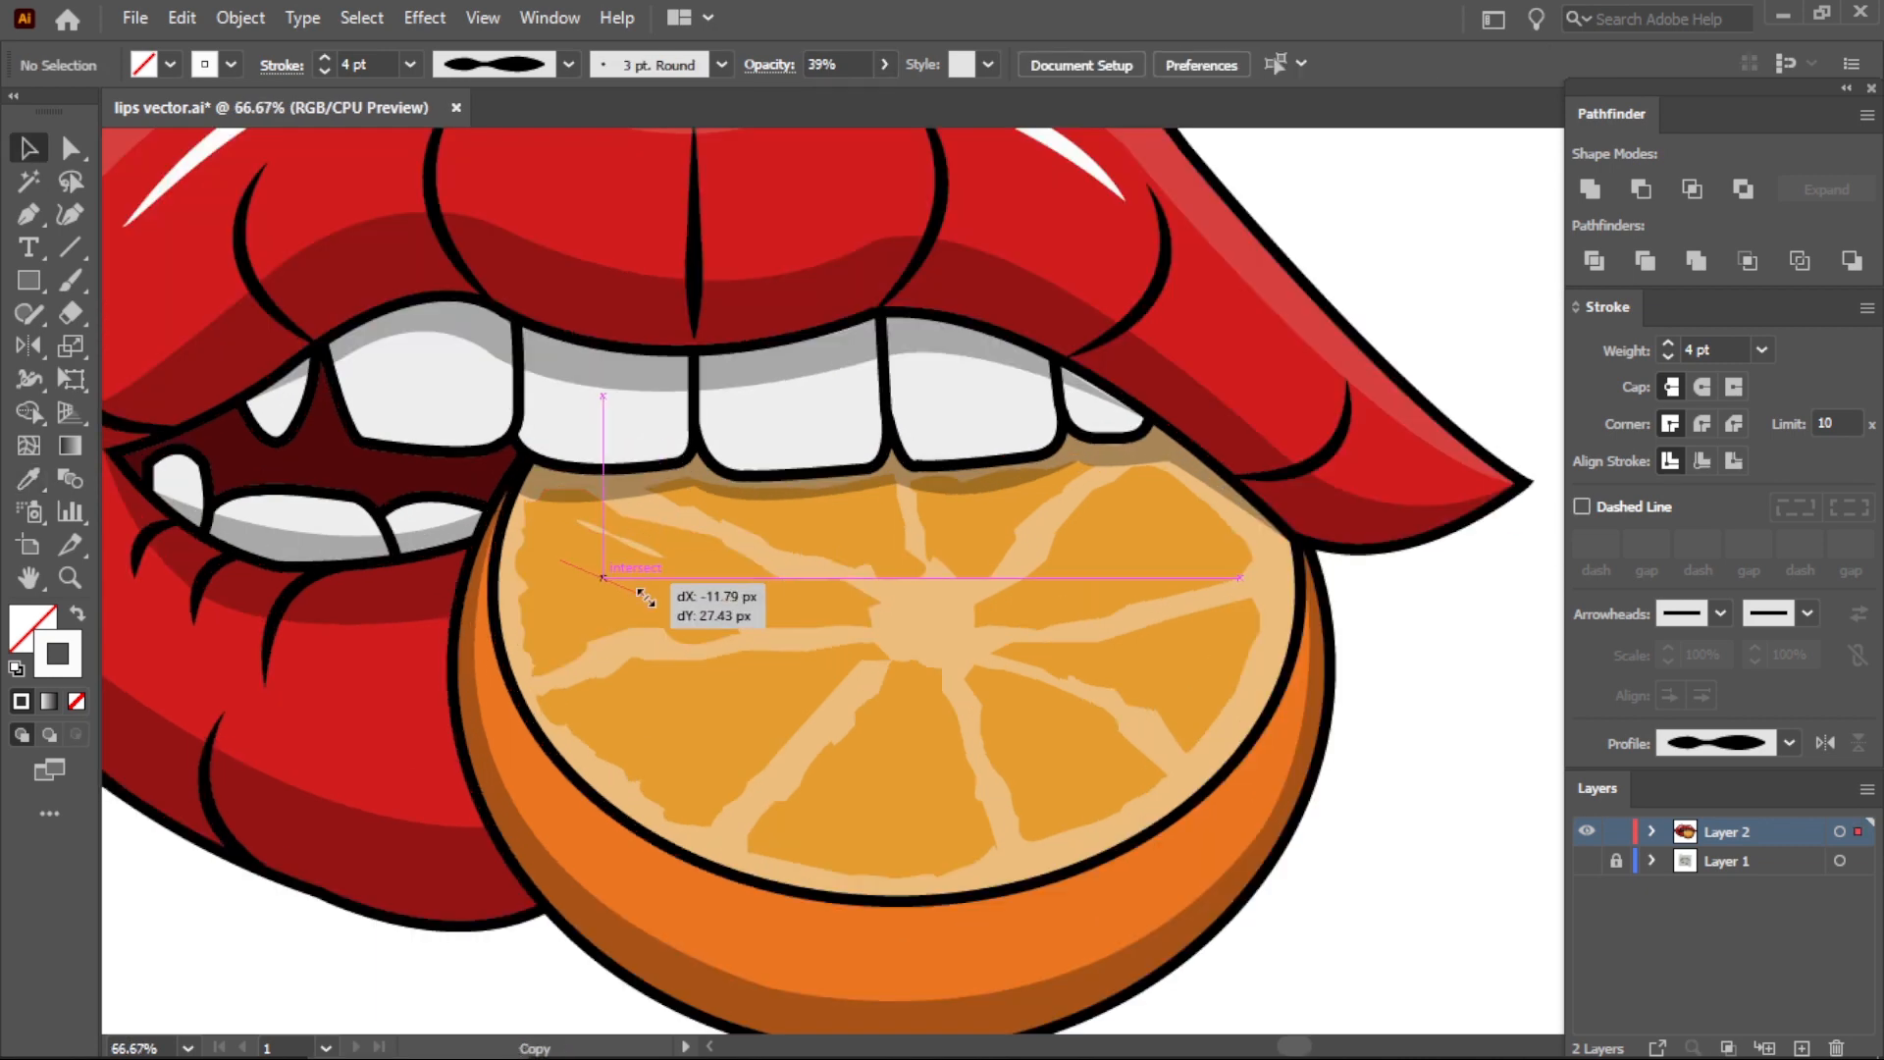
# Duplicate the pulp line several times across the upper-left orange segment, angling the copies toward the slice's center.
pyautogui.moveTo(644, 597); pyautogui.dragTo(692, 605)
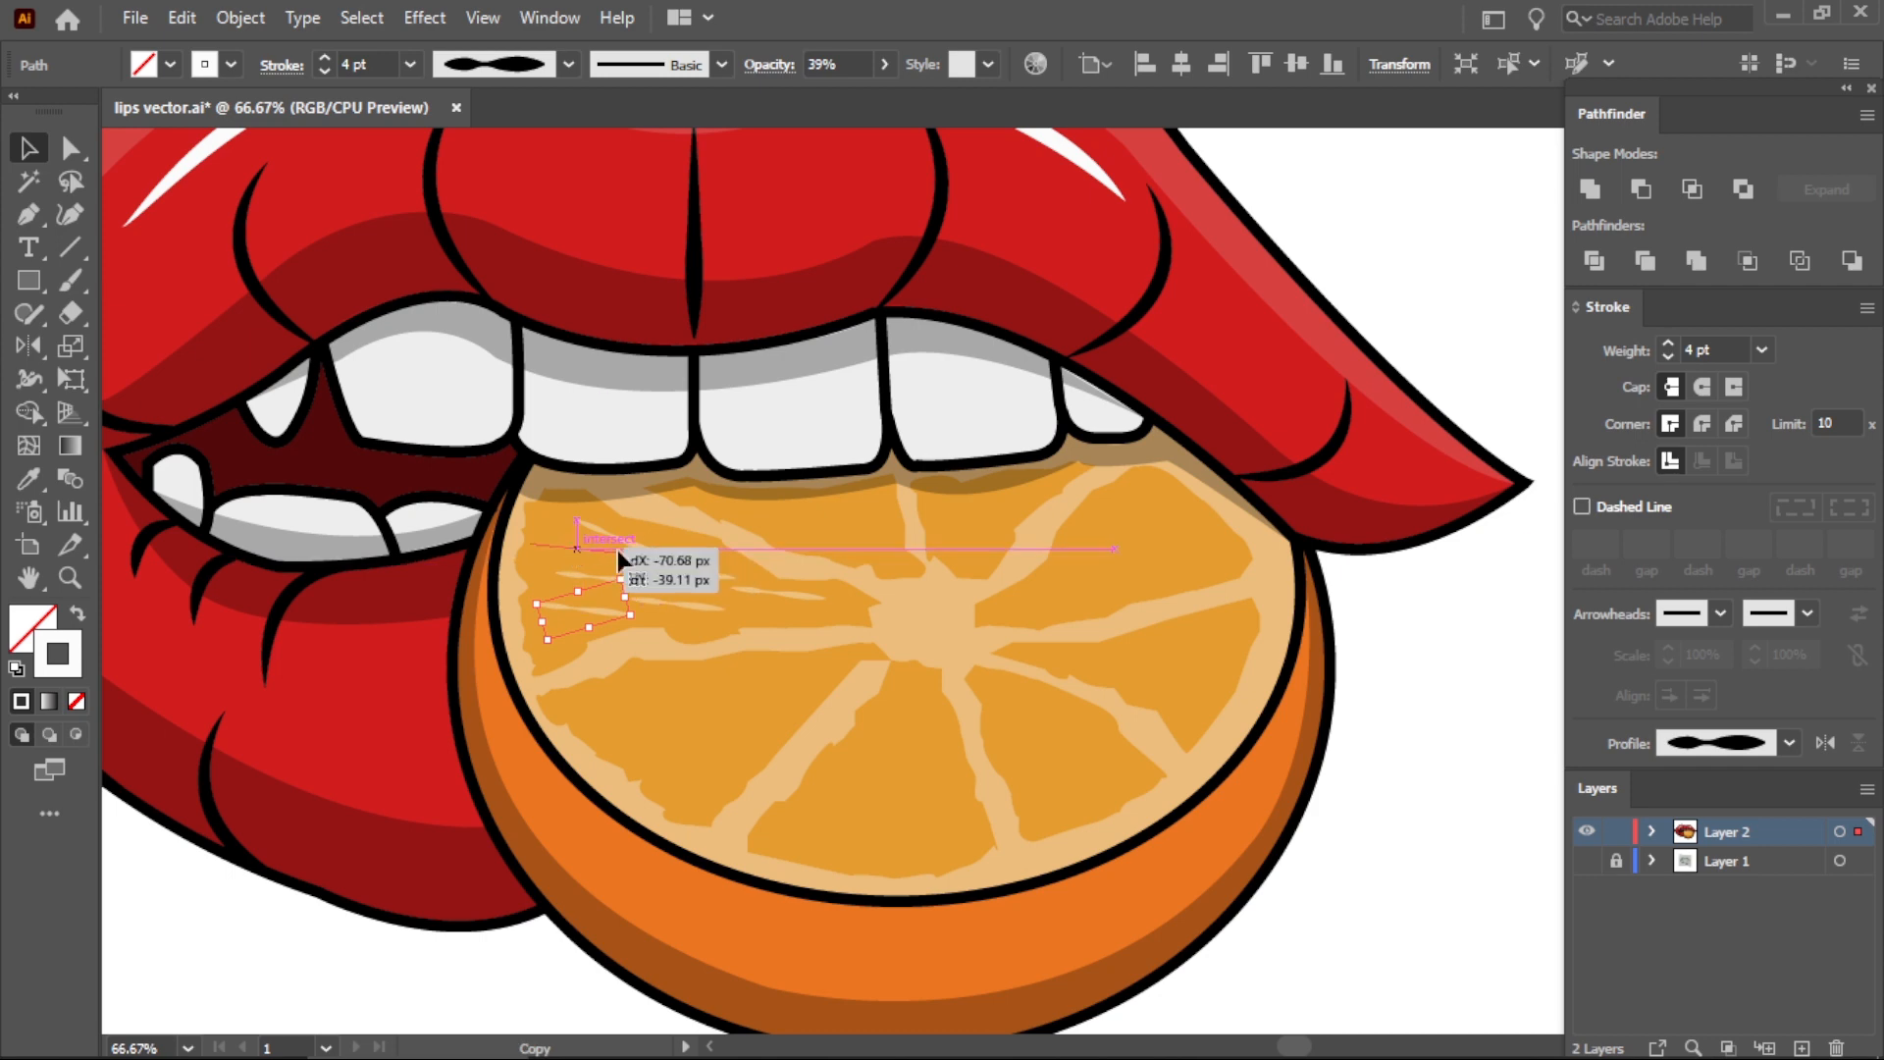
pyautogui.scroll(-1, 821, 634)
pyautogui.click(1345, 632)
pyautogui.scroll(1, 759, 627)
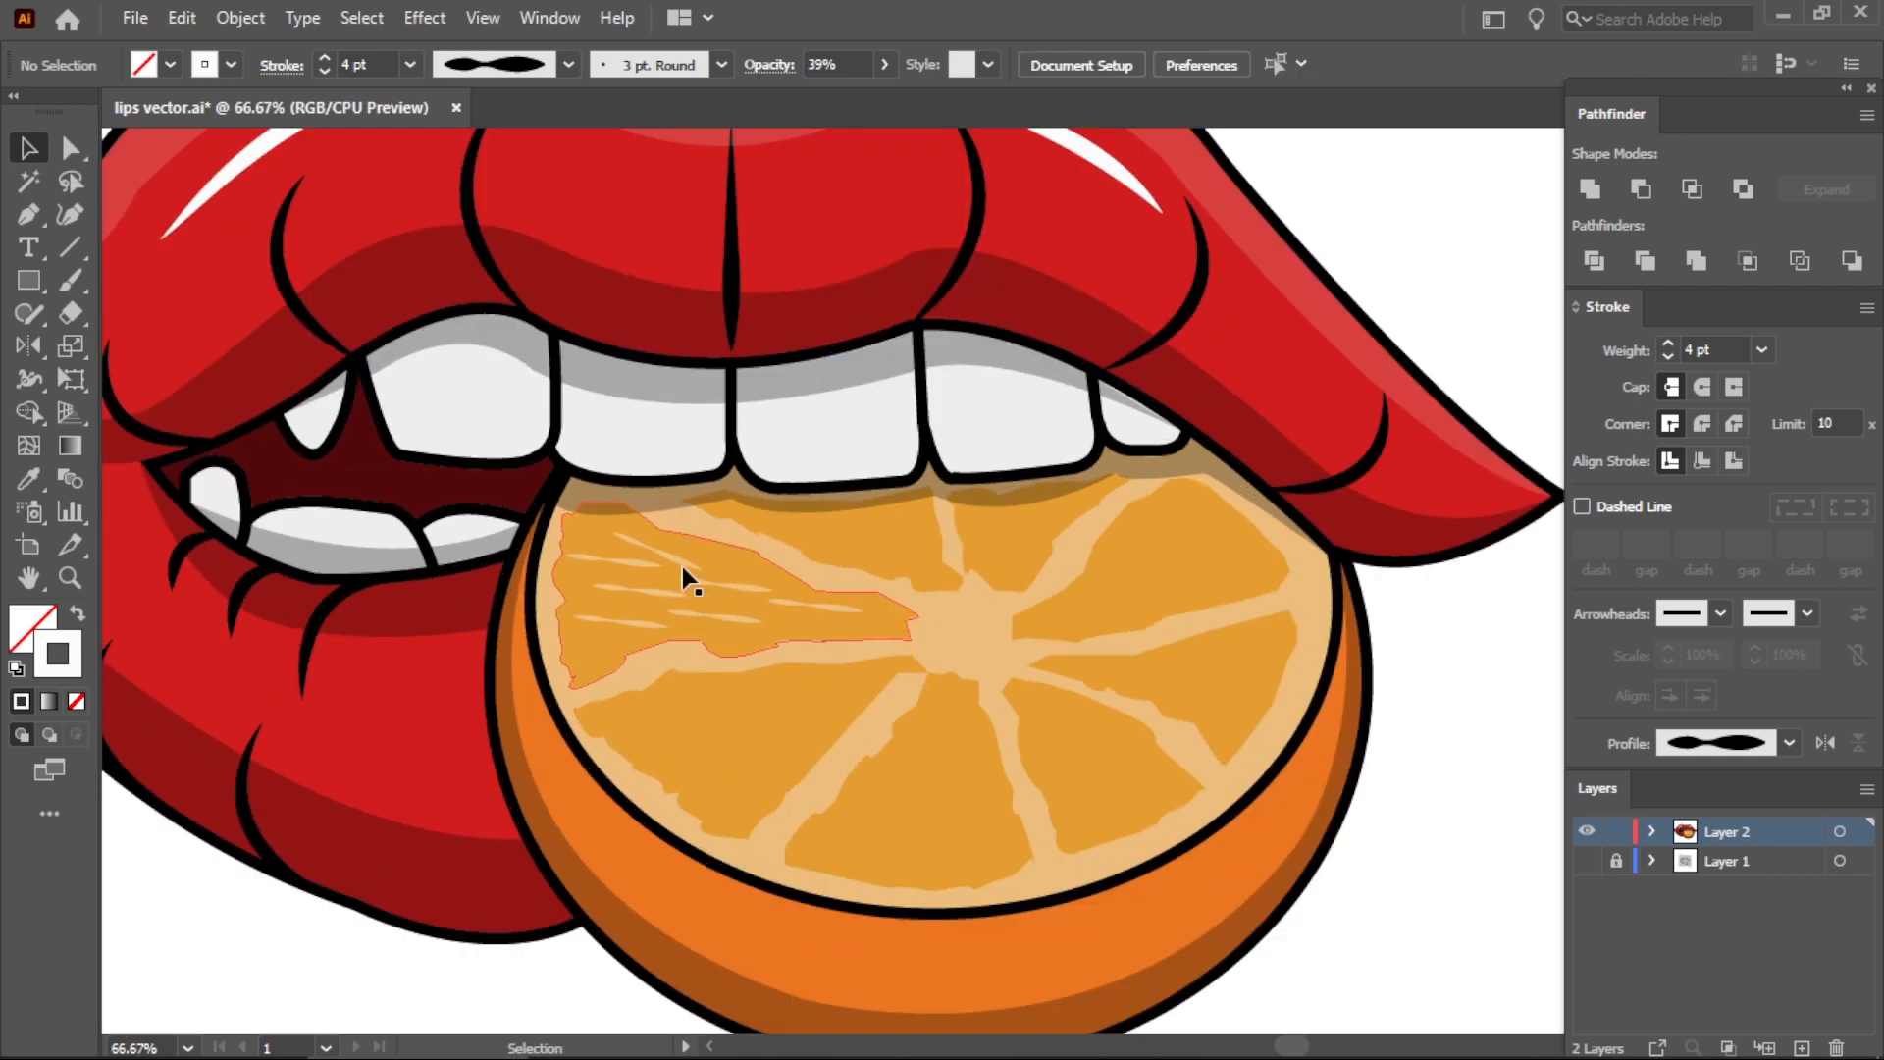
pyautogui.click(685, 566)
pyautogui.scroll(-1, 778, 651)
pyautogui.scroll(5, 727, 581)
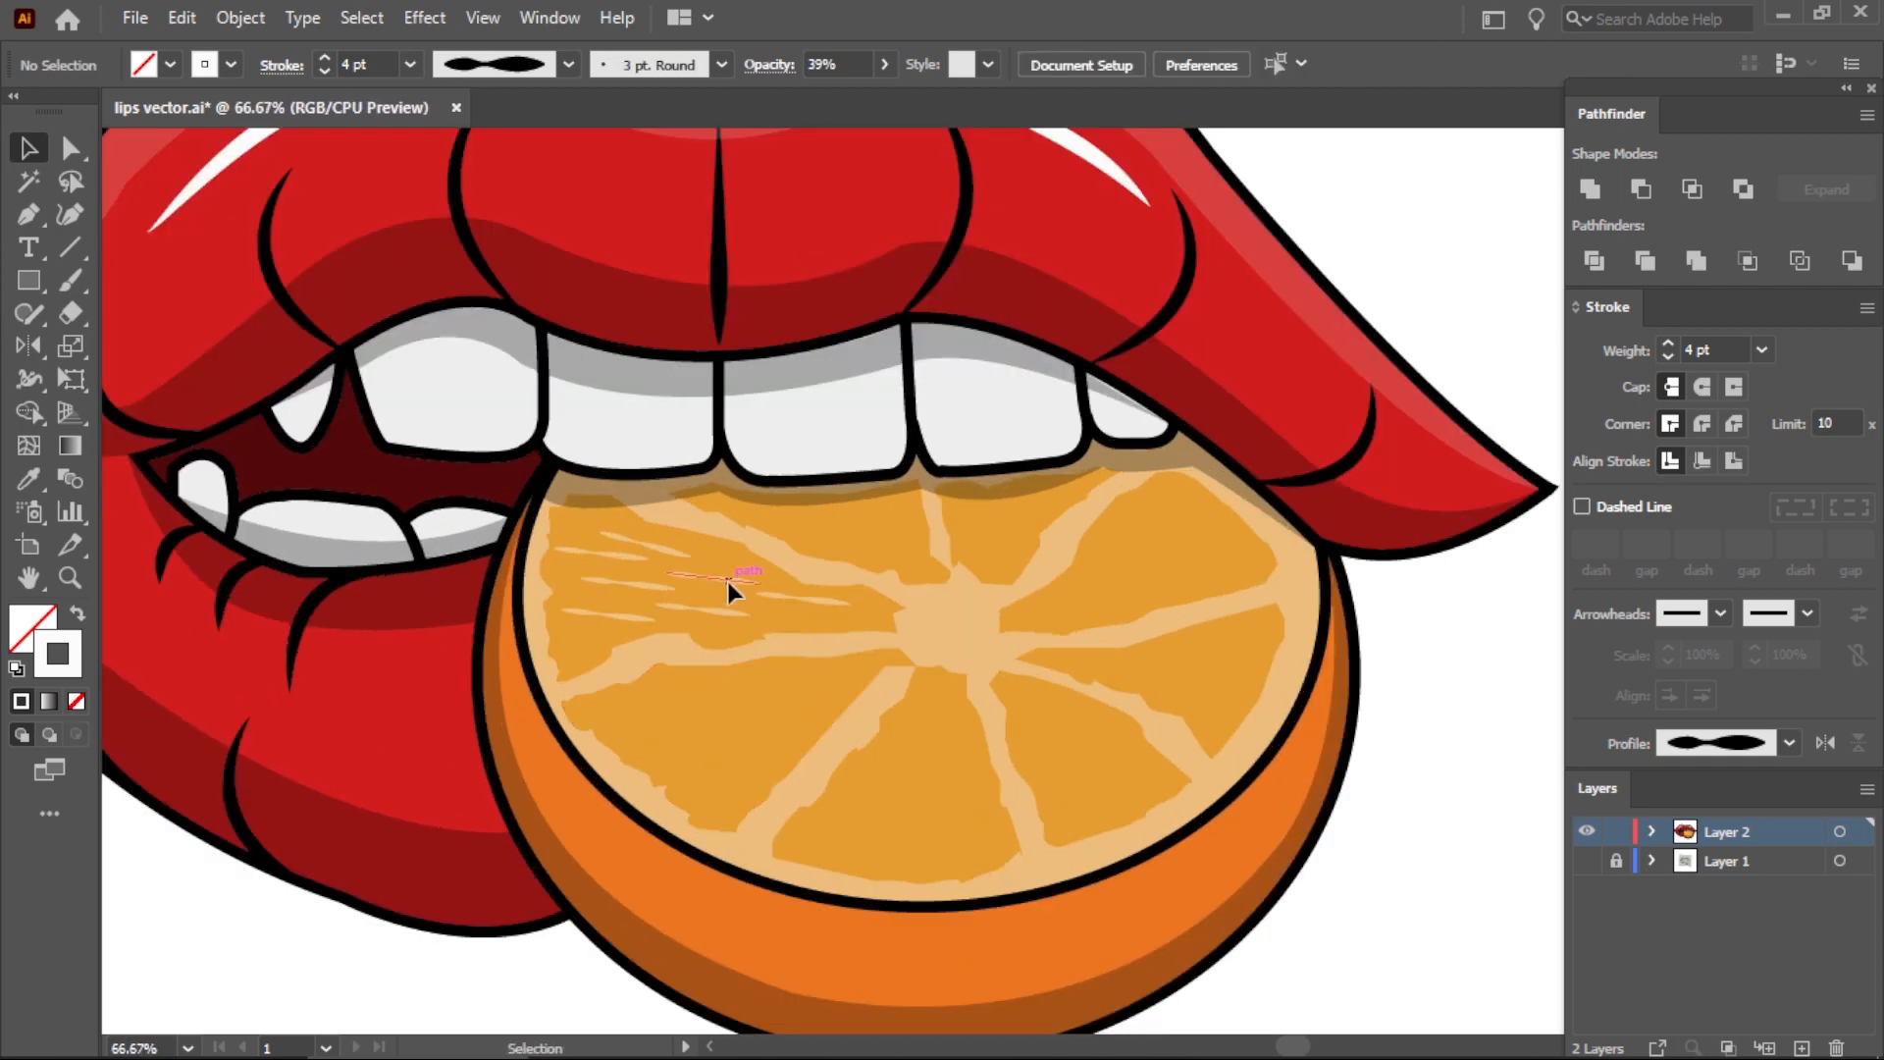
# Add more pulp line copies to fill the gaps along the upper, middle and lower parts of the upper-left orange segment.
pyautogui.click(730, 598)
pyautogui.moveTo(730, 598)
pyautogui.mouseDown()
pyautogui.moveTo(1097, 619)
pyautogui.moveTo(830, 465)
pyautogui.moveTo(770, 654)
pyautogui.mouseUp()
pyautogui.moveTo(508, 527); pyautogui.dragTo(484, 571)
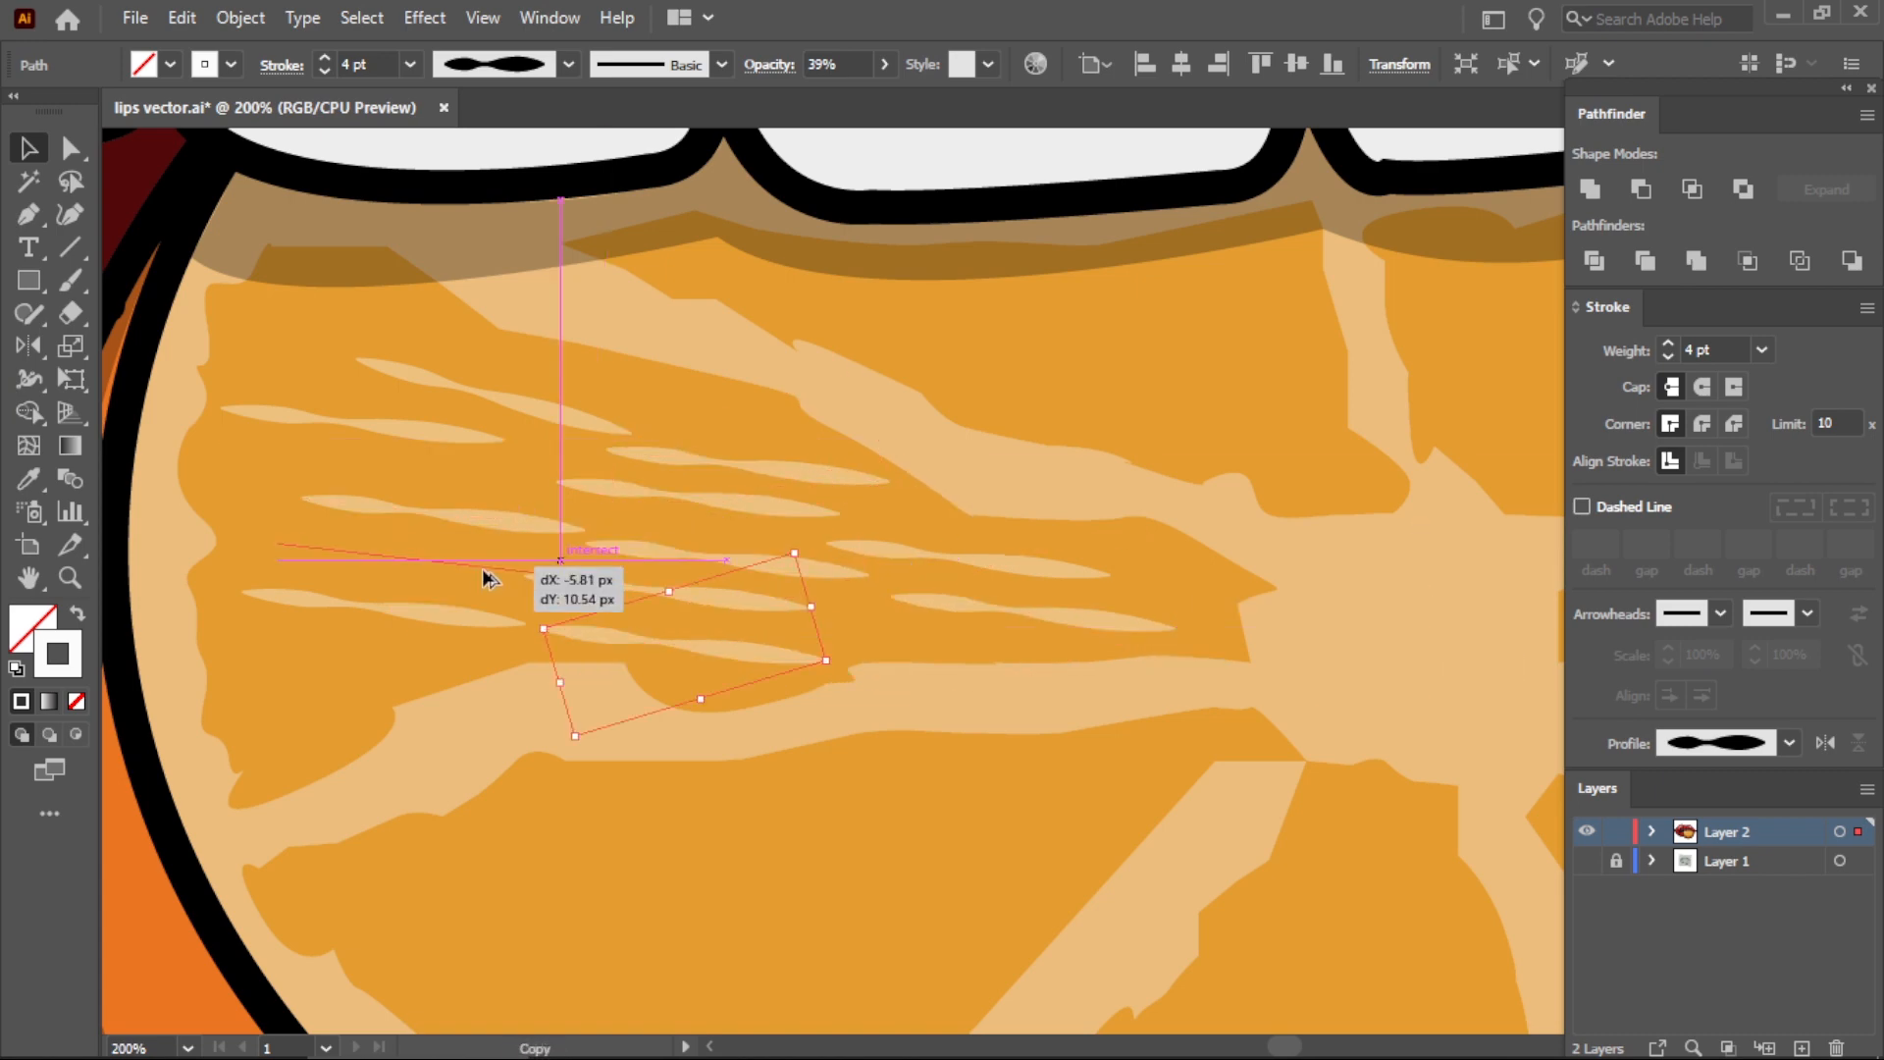
pyautogui.moveTo(438, 436); pyautogui.dragTo(428, 336)
pyautogui.moveTo(548, 414); pyautogui.dragTo(700, 423)
pyautogui.moveTo(462, 563)
pyautogui.mouseDown()
pyautogui.moveTo(411, 549)
pyautogui.moveTo(399, 649)
pyautogui.mouseUp()
pyautogui.scroll(-2, 610, 693)
pyautogui.scroll(-3, 610, 693)
pyautogui.click(1187, 556)
pyautogui.scroll(4, 626, 730)
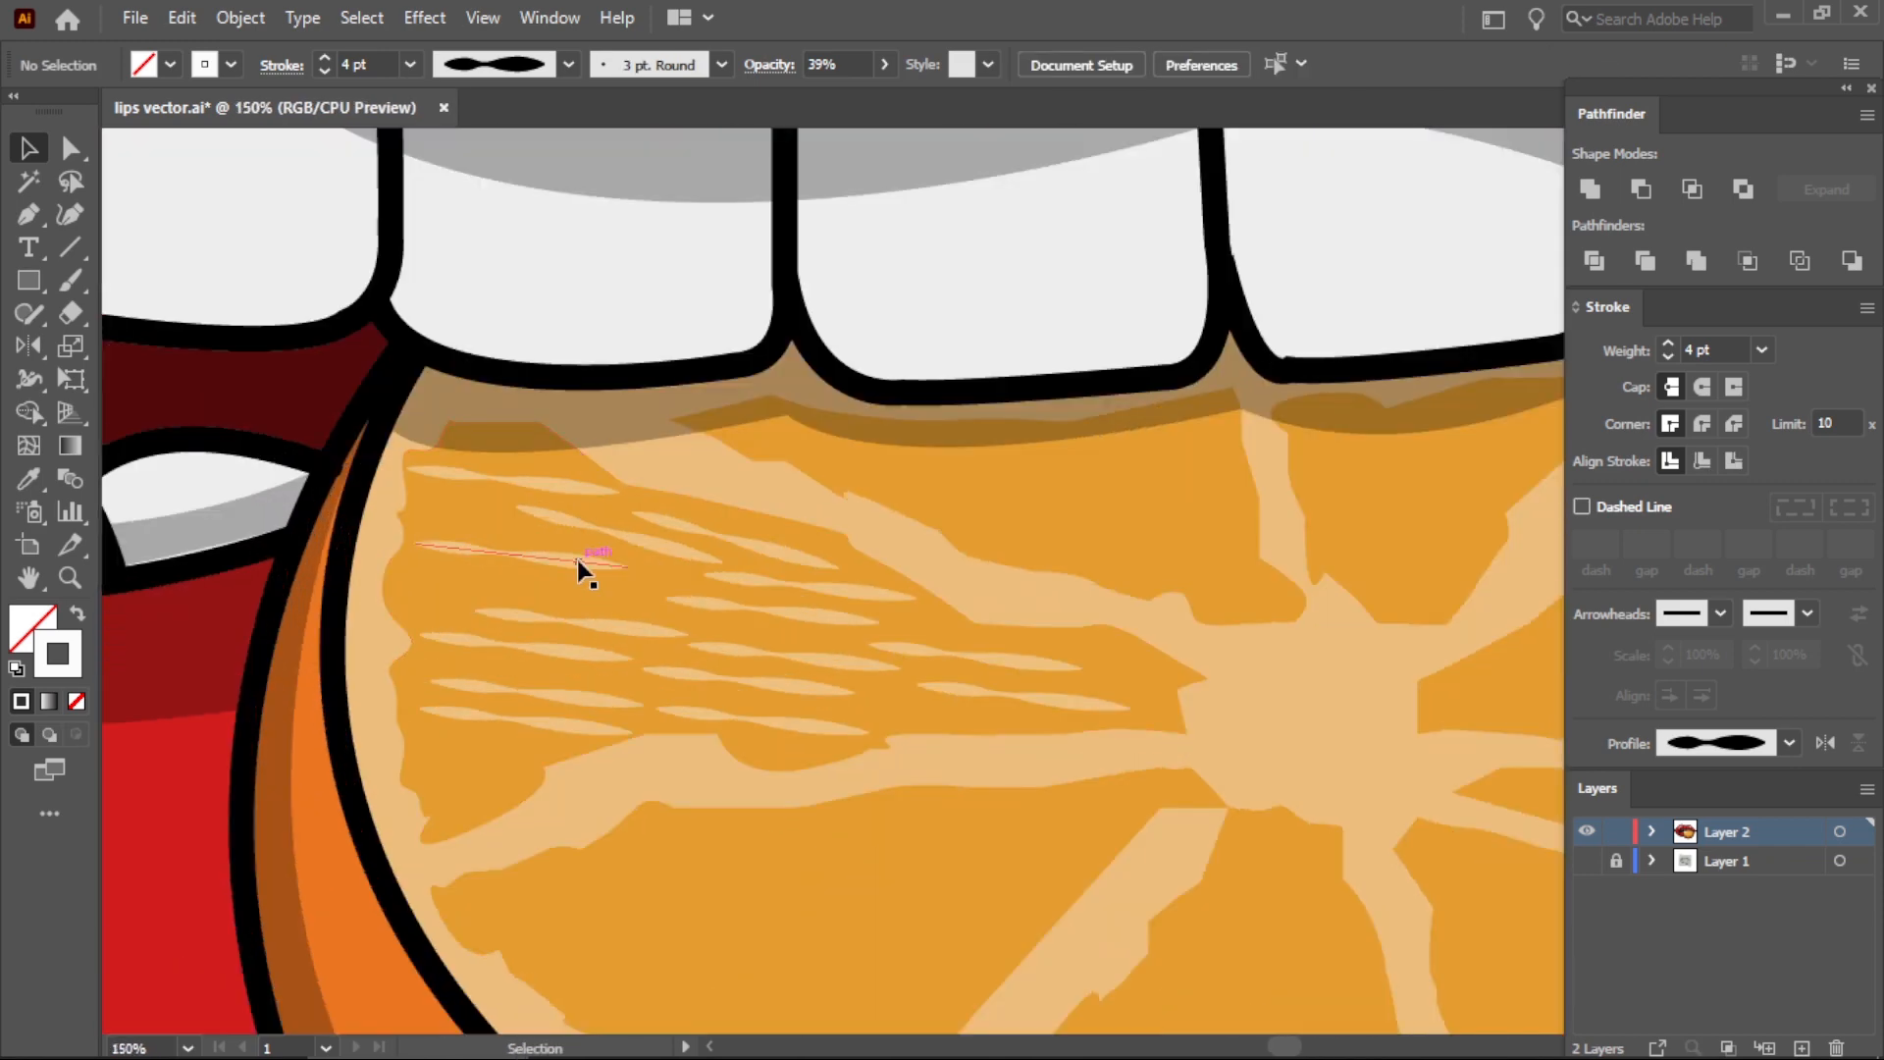
# Shift two pulp lines near the segment's upper-left side slightly down to even out their spacing.
pyautogui.moveTo(577, 560); pyautogui.dragTo(582, 583)
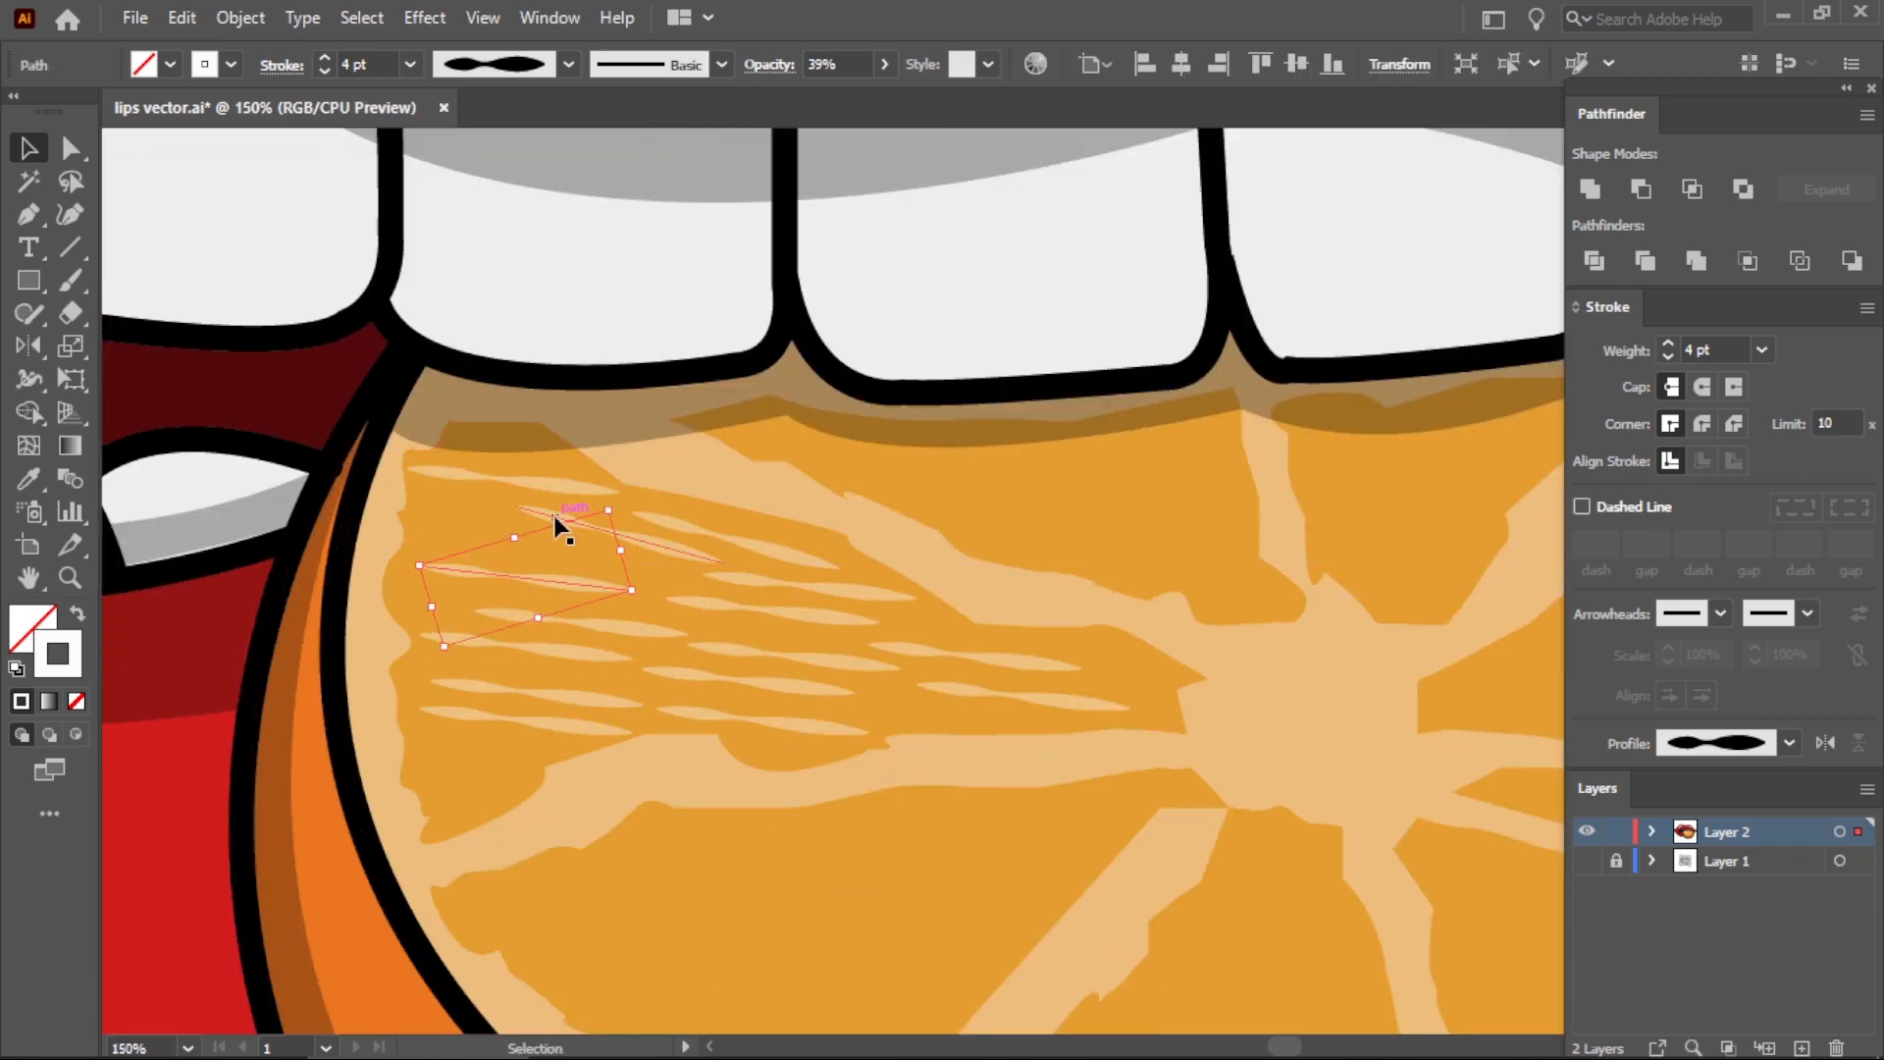
pyautogui.moveTo(553, 516); pyautogui.dragTo(550, 527)
pyautogui.scroll(-3, 746, 661)
pyautogui.click(1393, 694)
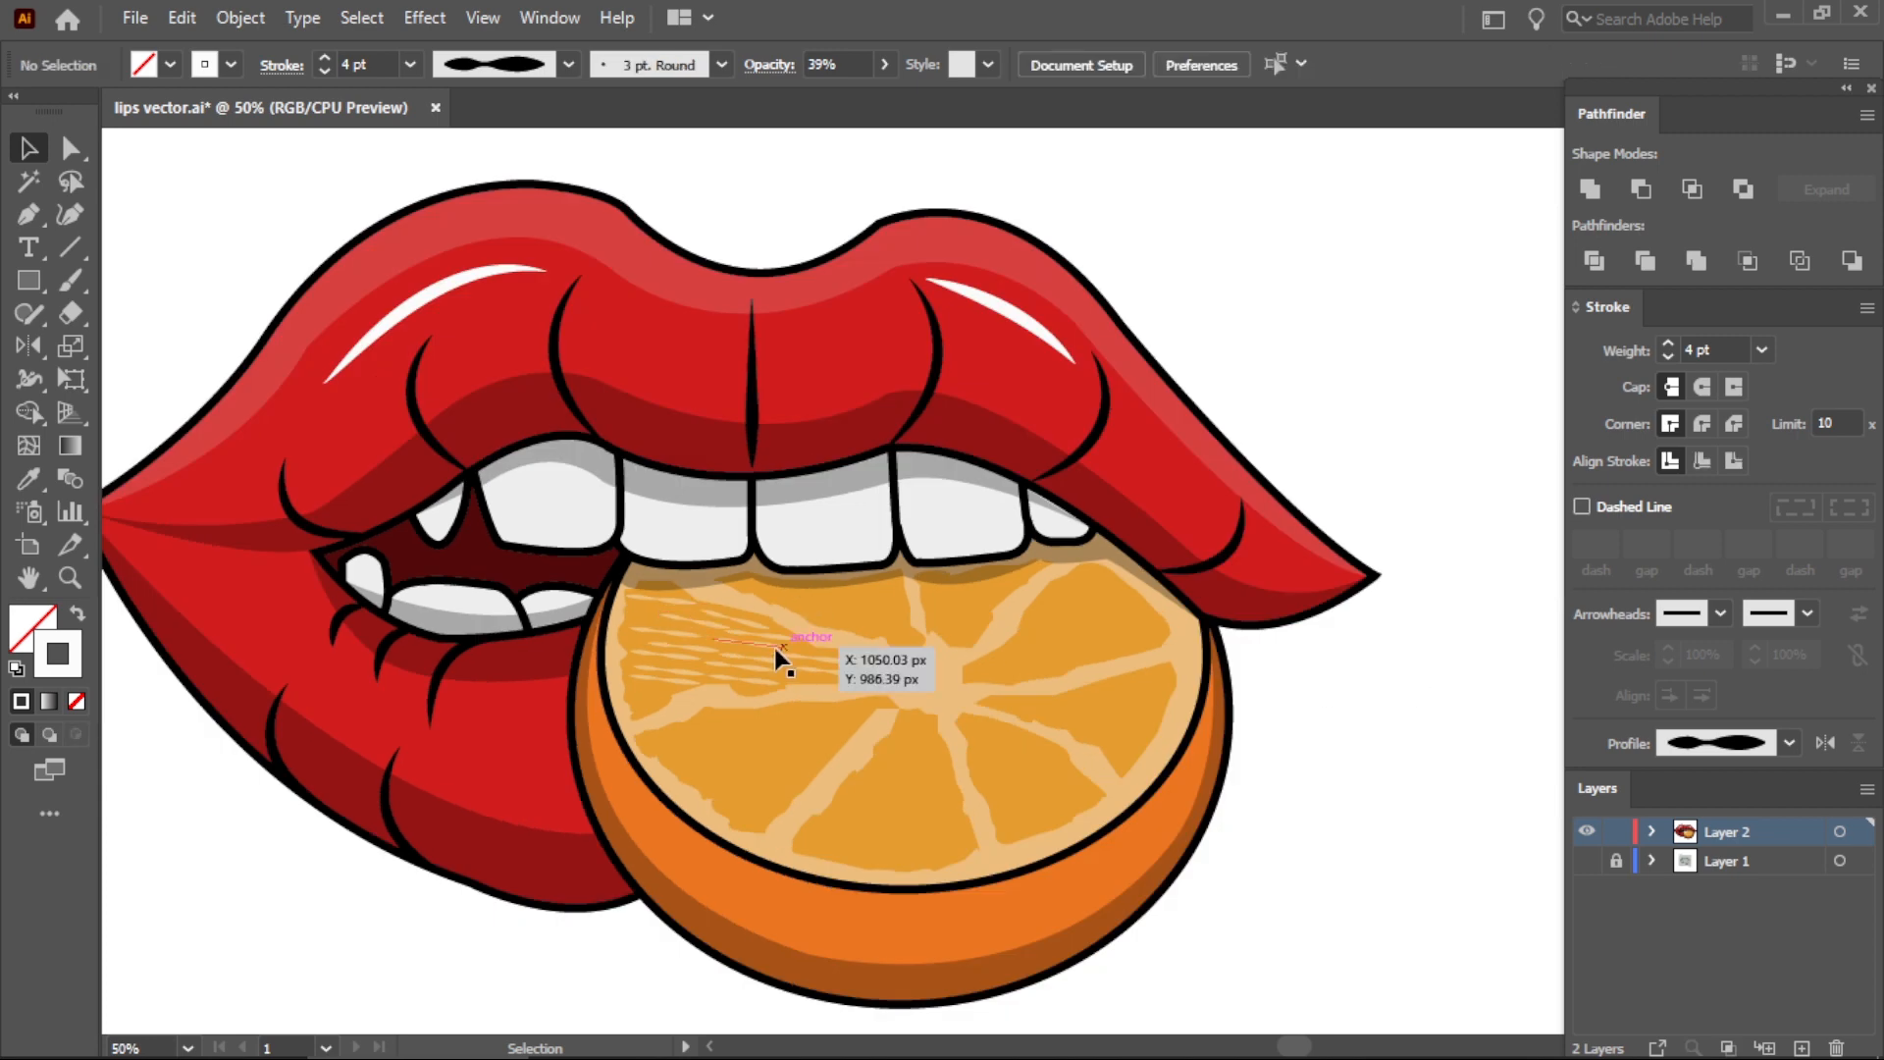
# Expand the pulp lines in the upper-left orange segment into filled shapes.
pyautogui.scroll(2, 775, 648)
pyautogui.click(634, 569)
pyautogui.keyDown('shift'); pyautogui.click(703, 610); pyautogui.keyUp('shift')
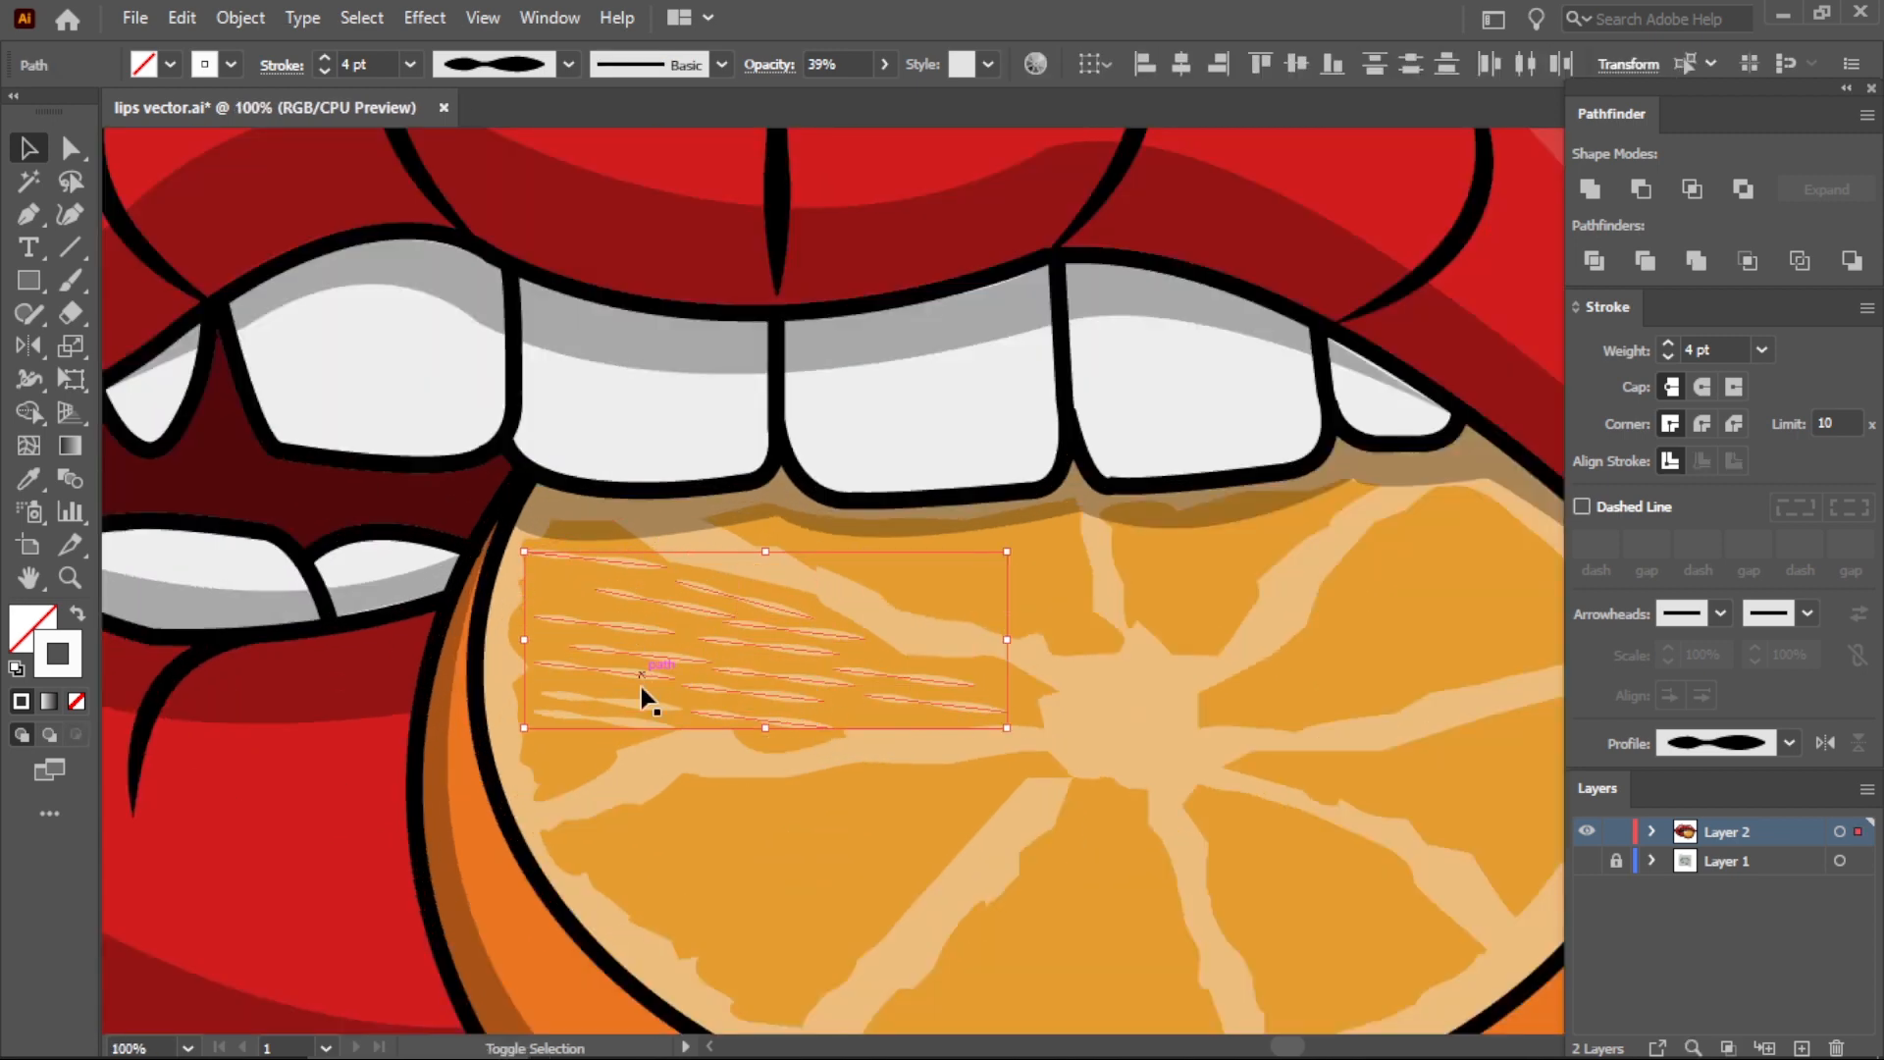
pyautogui.click(250, 18)
pyautogui.click(378, 368)
pyautogui.click(231, 18)
pyautogui.click(377, 343)
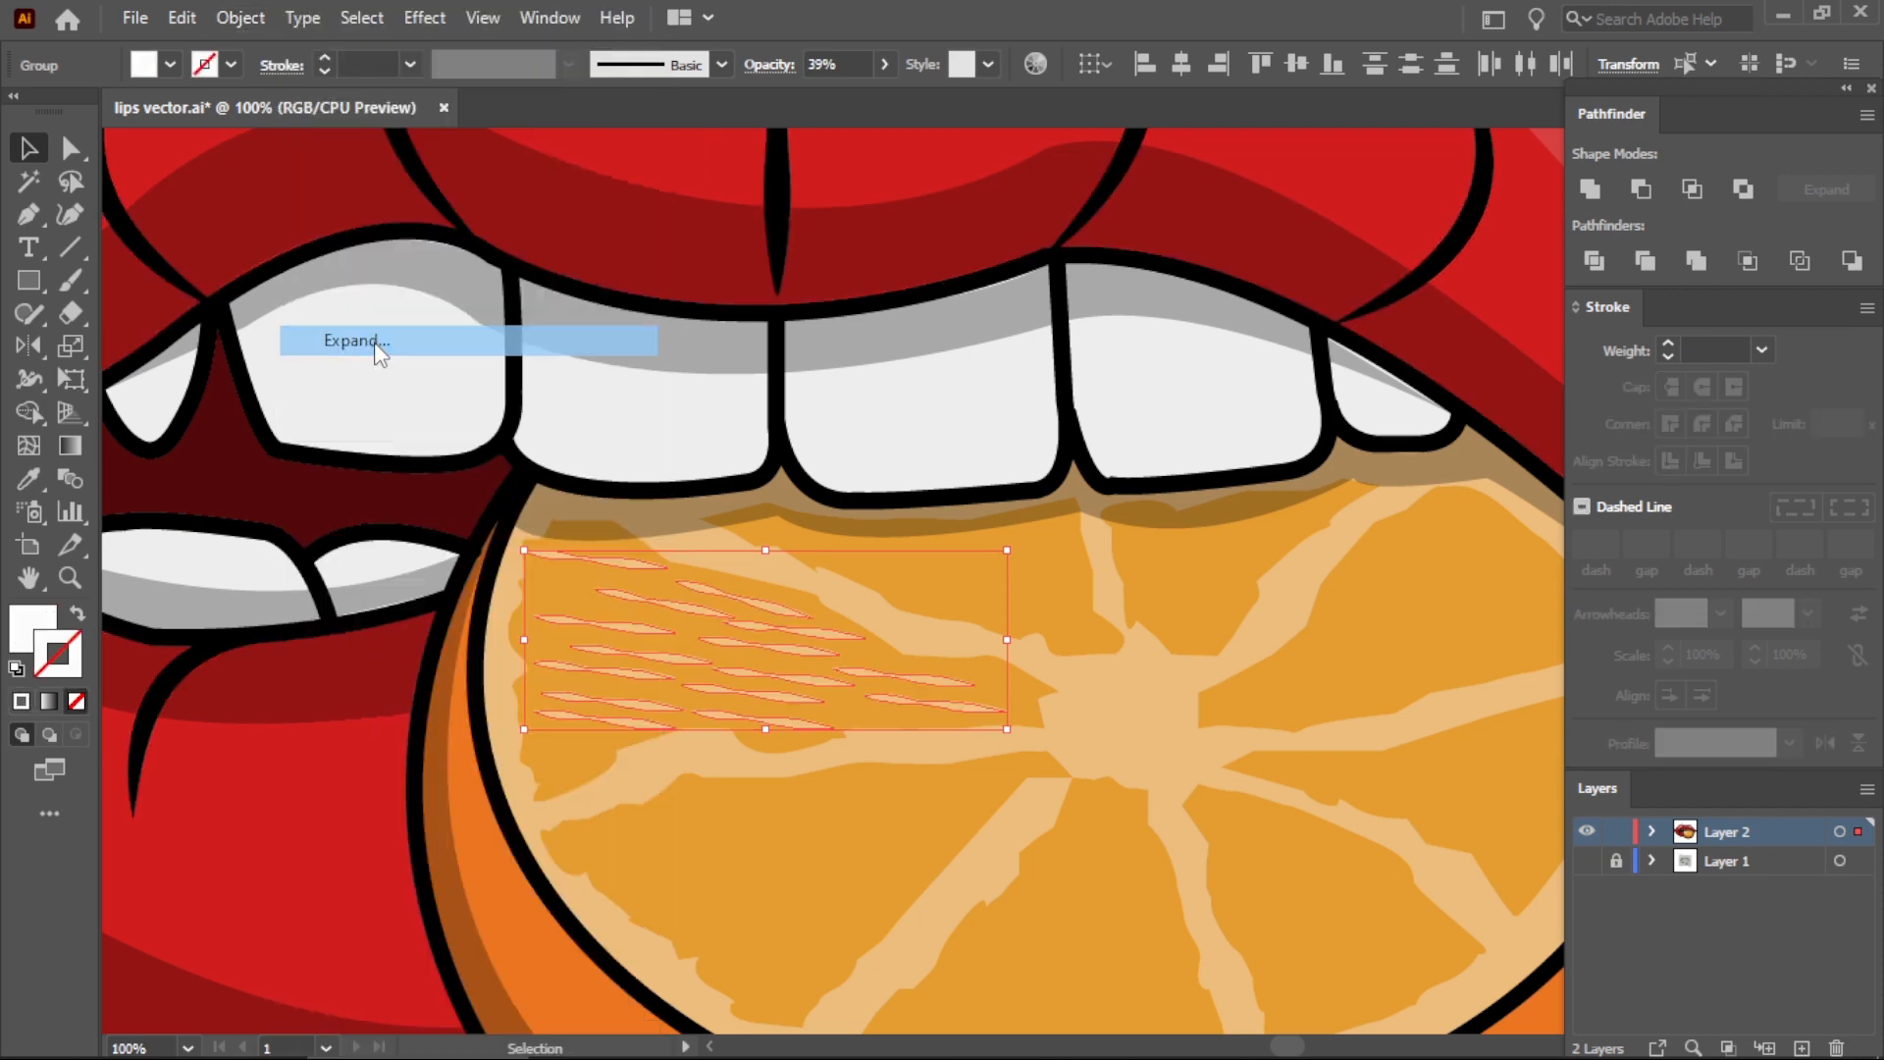
# Duplicate the expanded pulp lines into the lower-left orange segment, rotating and positioning the copy to point toward the slice's center.
pyautogui.scroll(-2, 687, 605)
pyautogui.moveTo(755, 638)
pyautogui.keyDown('alt'); pyautogui.mouseDown()
pyautogui.moveTo(769, 732)
pyautogui.moveTo(905, 651)
pyautogui.mouseUp(); pyautogui.keyUp('alt')
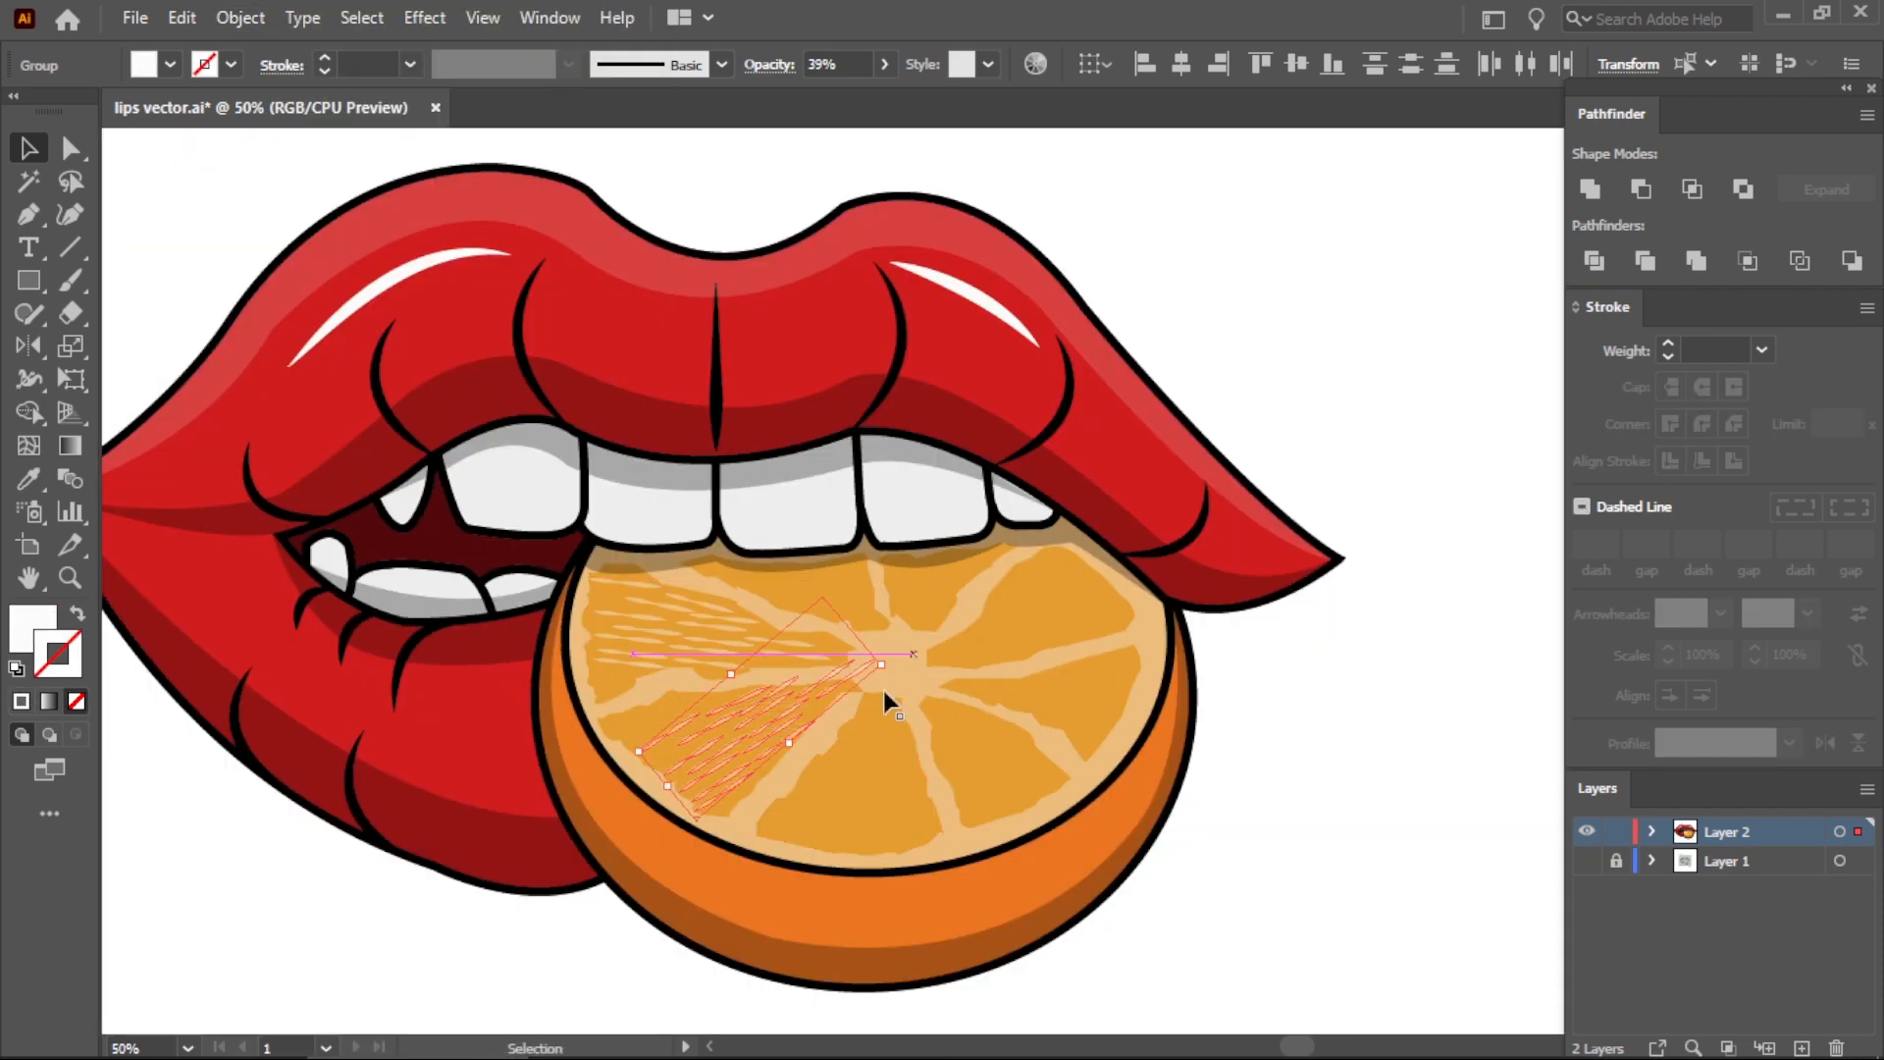
pyautogui.scroll(2, 886, 692)
pyautogui.moveTo(817, 572); pyautogui.dragTo(731, 645)
pyautogui.moveTo(532, 695); pyautogui.dragTo(505, 665)
pyautogui.scroll(-1, 836, 705)
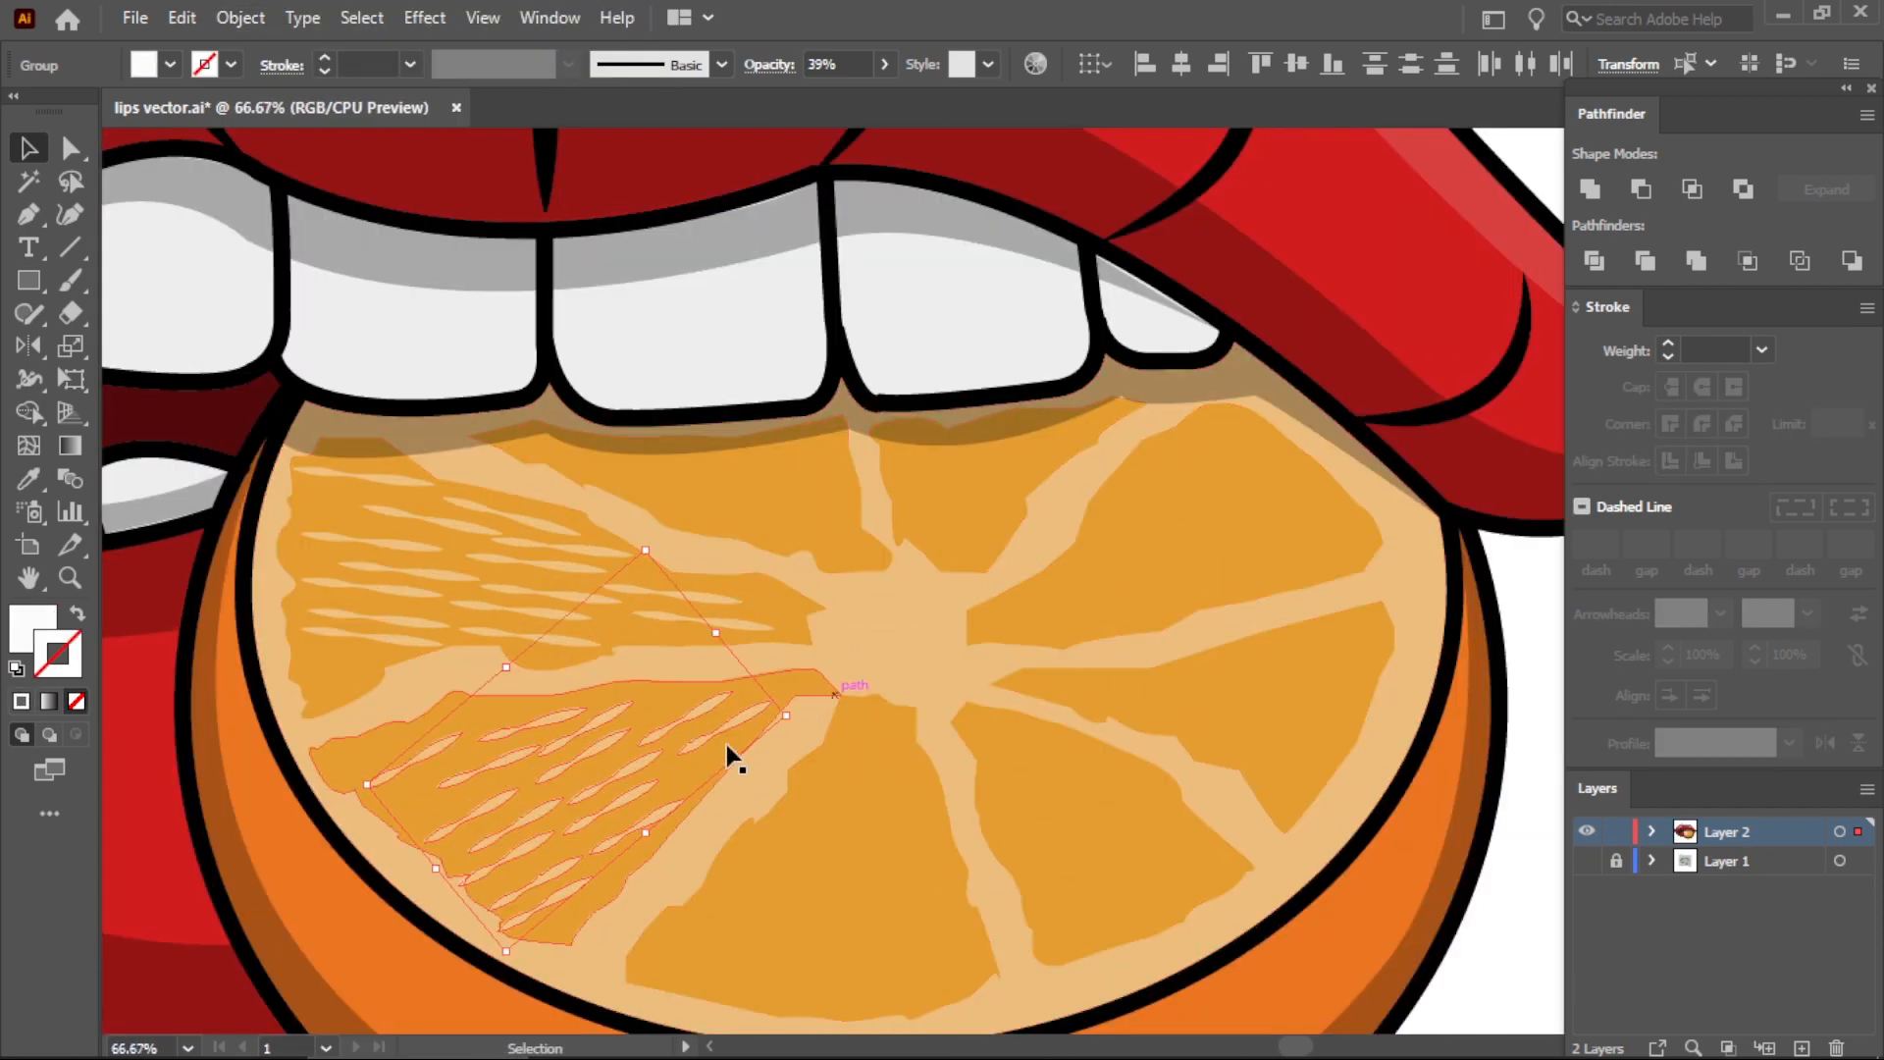
# Duplicate the pulp lines into the bottom orange segment, rotating the copy nearly upright and fitting it within the segment.
pyautogui.moveTo(668, 759)
pyautogui.keyDown('alt'); pyautogui.mouseDown()
pyautogui.moveTo(870, 771)
pyautogui.moveTo(851, 782)
pyautogui.mouseUp(); pyautogui.keyUp('alt')
pyautogui.moveTo(999, 720); pyautogui.dragTo(921, 581)
pyautogui.moveTo(873, 744); pyautogui.dragTo(851, 763)
pyautogui.moveTo(821, 653)
pyautogui.mouseDown()
pyautogui.moveTo(821, 712)
pyautogui.moveTo(903, 715)
pyautogui.mouseUp()
pyautogui.scroll(-1, 903, 734)
# Duplicate the pulp lines into the segment right of the bottom one, rotating and scaling the copy to fit.
pyautogui.keyDown('alt'); pyautogui.moveTo(842, 788); pyautogui.dragTo(982, 770); pyautogui.keyUp('alt')
pyautogui.moveTo(1037, 690); pyautogui.dragTo(935, 658)
pyautogui.moveTo(987, 709); pyautogui.dragTo(938, 718)
pyautogui.scroll(1, 958, 728)
pyautogui.moveTo(1038, 815)
pyautogui.mouseDown()
pyautogui.moveTo(1057, 820)
pyautogui.moveTo(1067, 784)
pyautogui.mouseUp()
pyautogui.moveTo(1002, 896); pyautogui.dragTo(995, 877)
pyautogui.moveTo(1049, 793); pyautogui.dragTo(1318, 747)
pyautogui.moveTo(988, 792); pyautogui.dragTo(989, 792)
pyautogui.click(1375, 763)
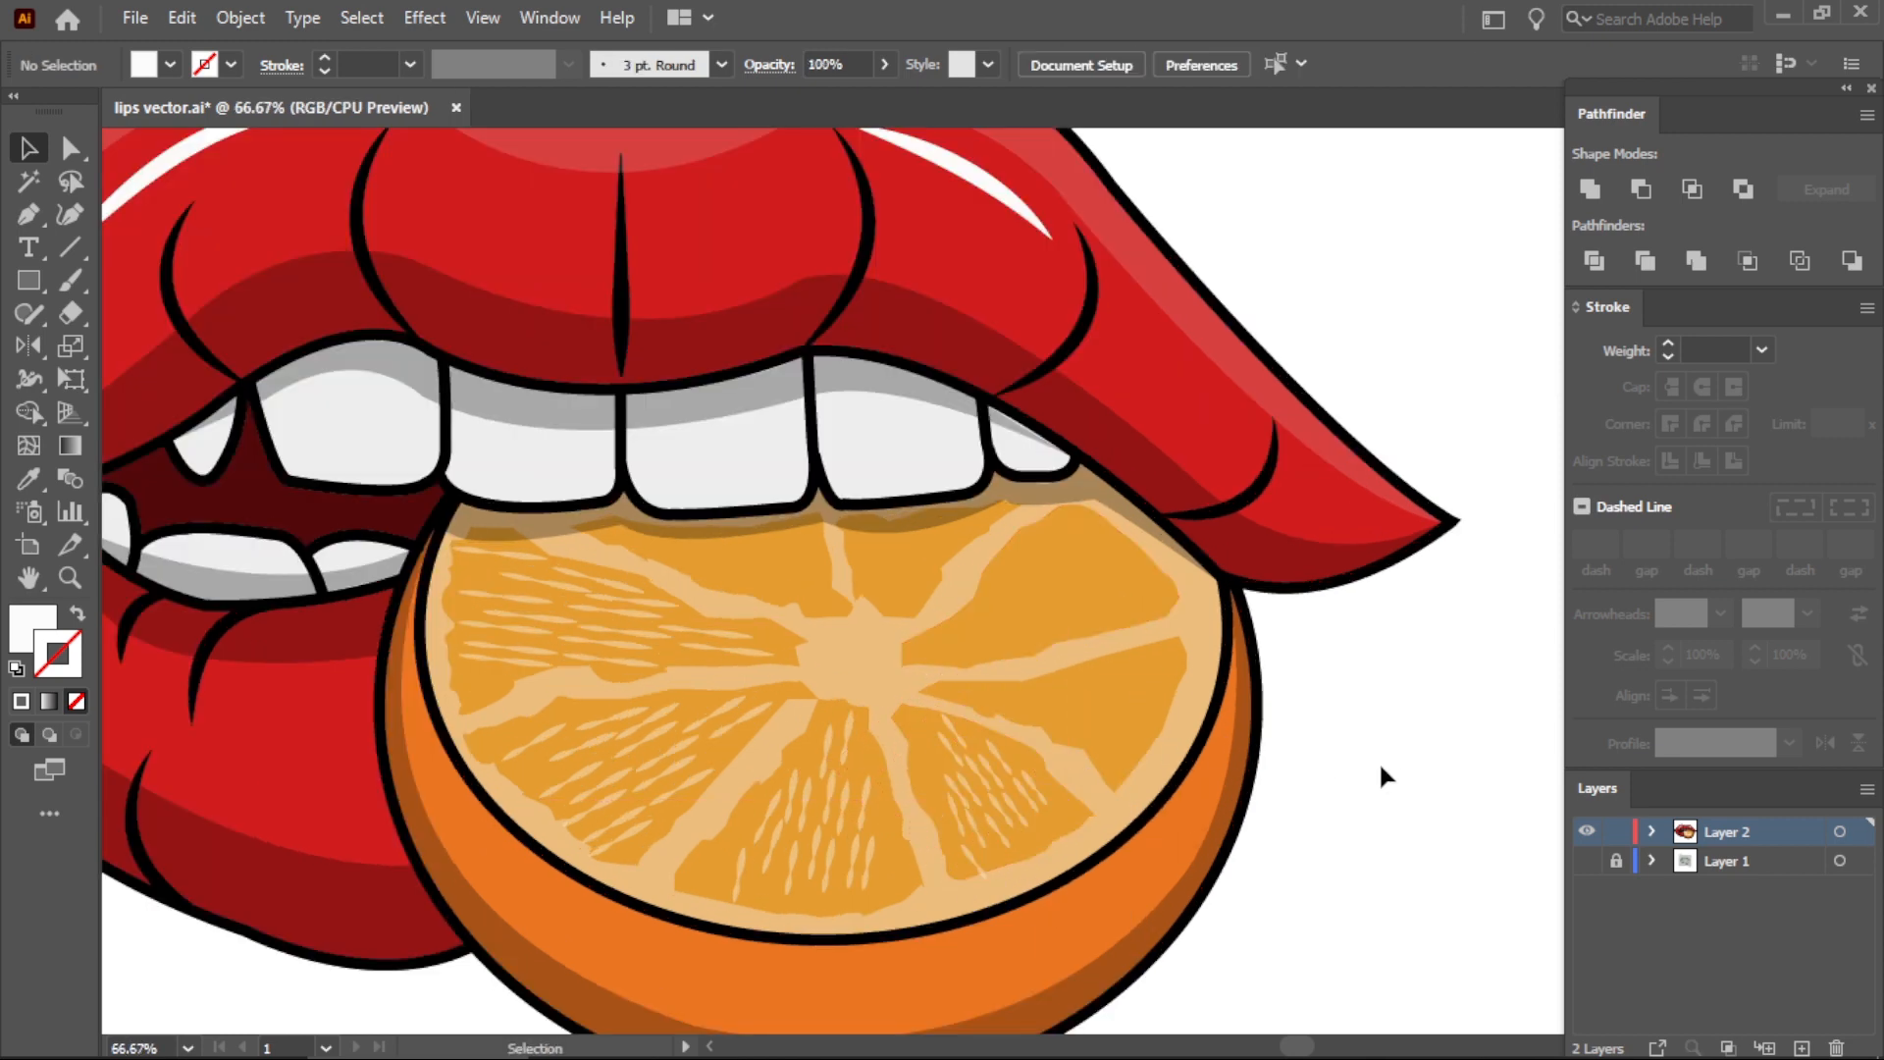
# Delete the two stray pulp lines near the outer edge of the segment right of the bottom one.
pyautogui.scroll(-4, 1374, 764)
pyautogui.scroll(3, 1357, 778)
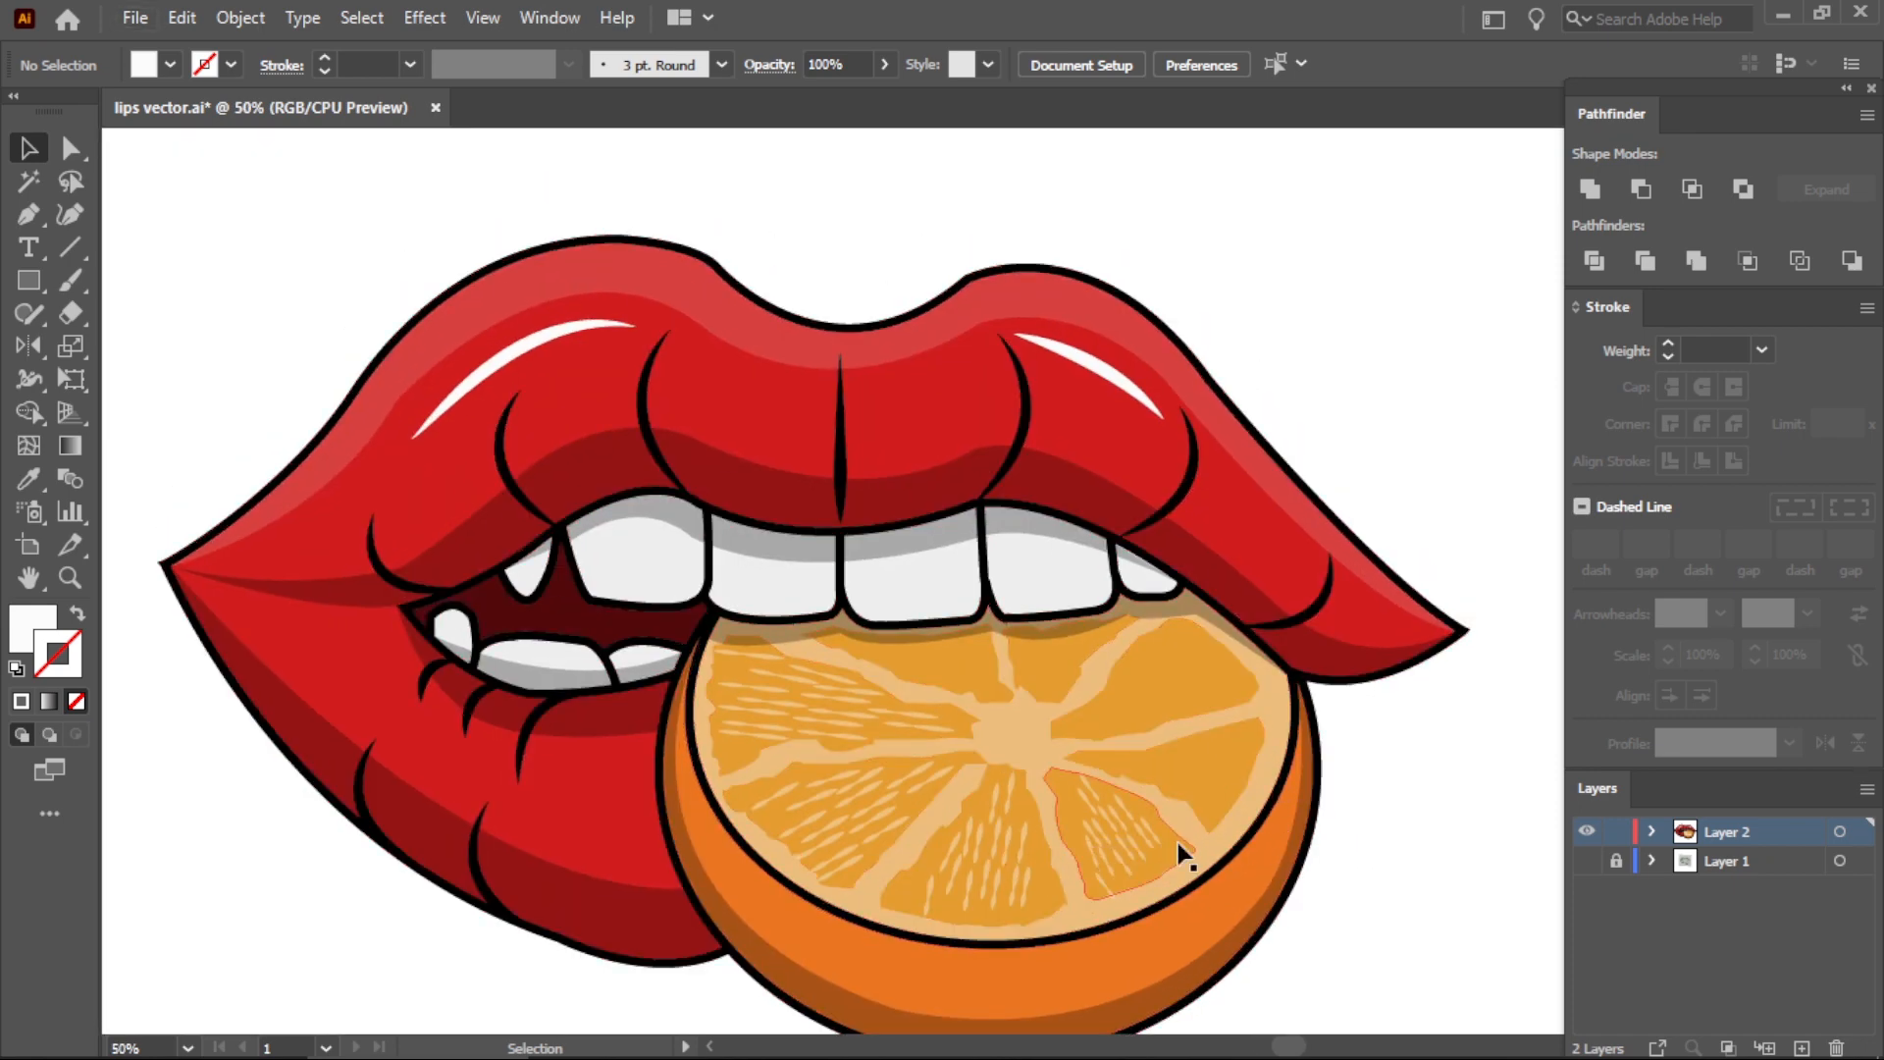
pyautogui.scroll(1, 1178, 844)
pyautogui.click(1056, 881)
pyautogui.moveTo(1158, 842)
pyautogui.mouseDown()
pyautogui.moveTo(1229, 832)
pyautogui.moveTo(1135, 850)
pyautogui.moveTo(1186, 849)
pyautogui.moveTo(1229, 815)
pyautogui.mouseUp()
pyautogui.click(1486, 777)
pyautogui.scroll(1, 1292, 922)
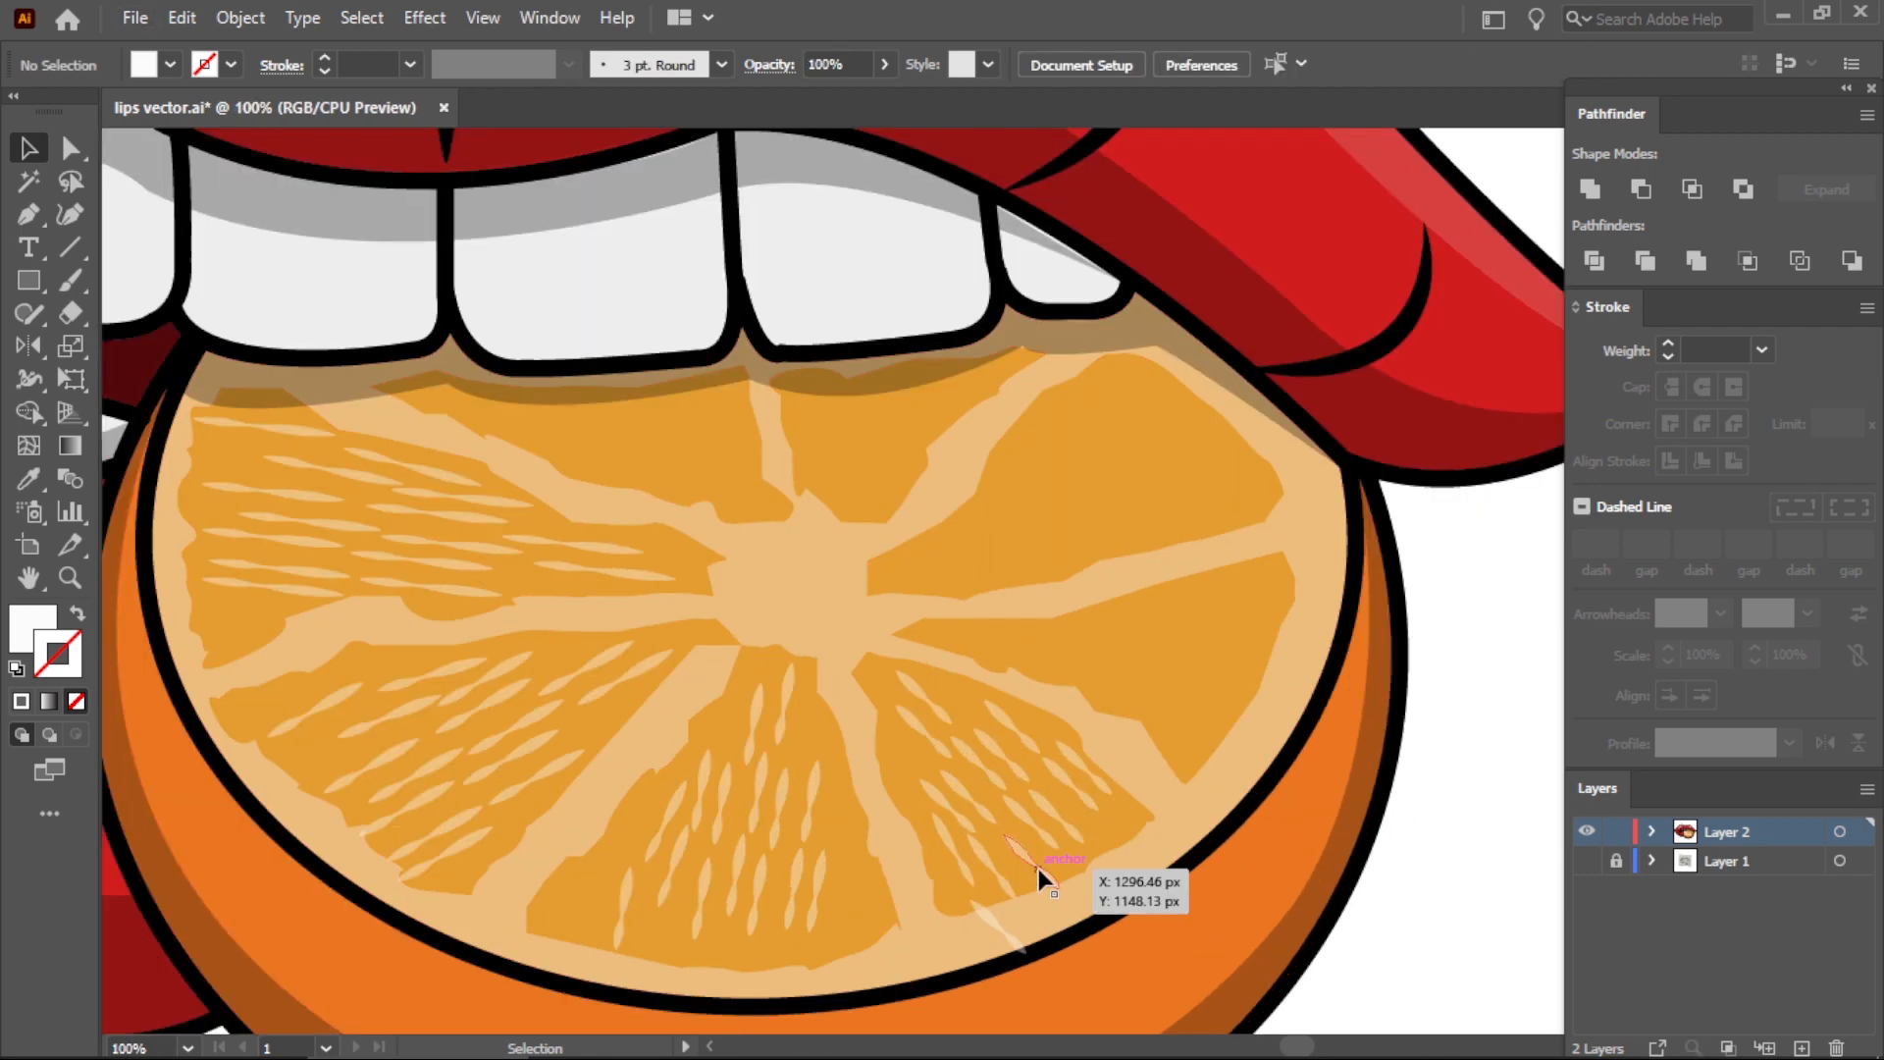
pyautogui.click(1038, 863)
pyautogui.press('Delete')
pyautogui.click(1011, 936)
pyautogui.press('Delete')
# Reposition the remaining pulp lines to spread them more evenly across the segment right of the bottom one.
pyautogui.moveTo(995, 874)
pyautogui.mouseDown()
pyautogui.moveTo(1021, 859)
pyautogui.moveTo(926, 778)
pyautogui.mouseUp()
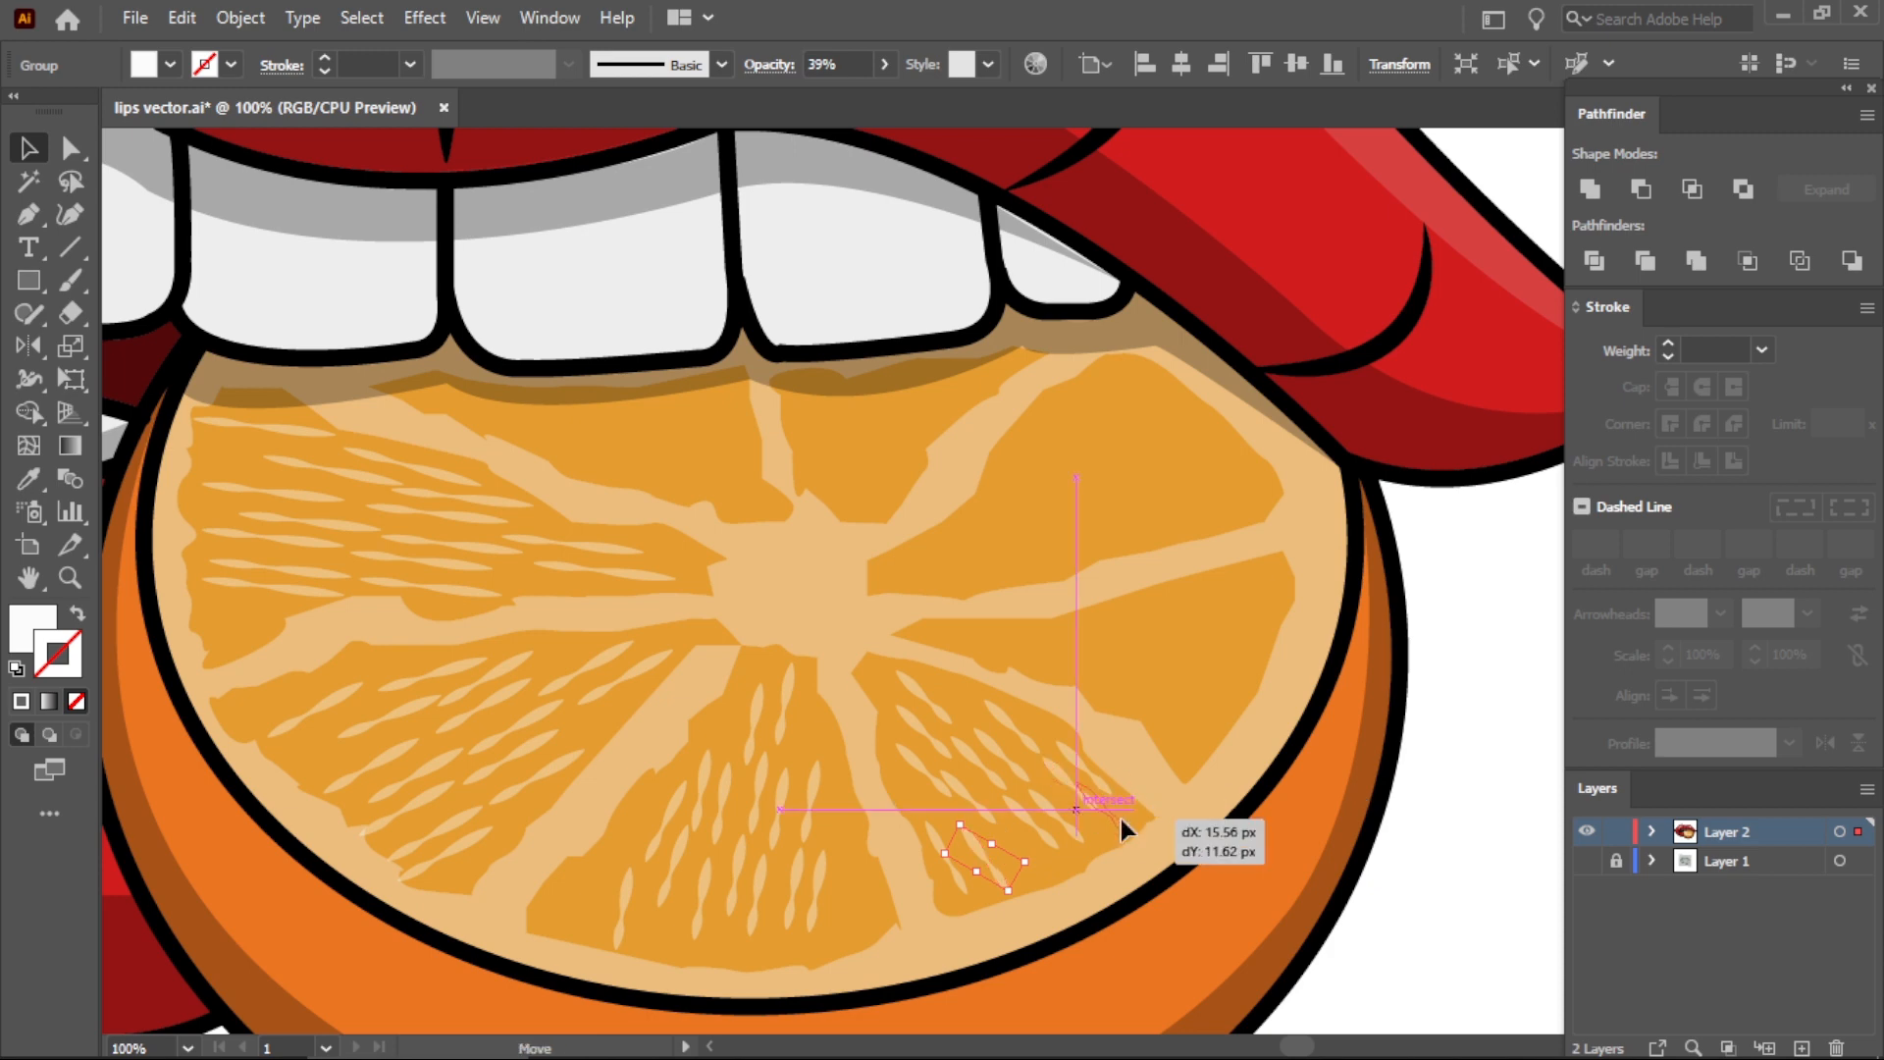
pyautogui.moveTo(1356, 785)
pyautogui.mouseDown()
pyautogui.moveTo(934, 710)
pyautogui.moveTo(995, 756)
pyautogui.moveTo(964, 713)
pyautogui.moveTo(1123, 653)
pyautogui.moveTo(1190, 659)
pyautogui.mouseUp()
pyautogui.click(1489, 621)
pyautogui.click(1462, 604)
# Copy individual pulp lines into the empty right-hand orange segment, starting at its narrow end near the slice's center.
pyautogui.scroll(2, 1332, 599)
pyautogui.click(975, 748)
pyautogui.moveTo(1020, 727); pyautogui.dragTo(1023, 704)
pyautogui.moveTo(937, 731); pyautogui.dragTo(703, 695)
pyautogui.moveTo(656, 680); pyautogui.dragTo(763, 724)
pyautogui.moveTo(694, 708); pyautogui.dragTo(733, 677)
pyautogui.moveTo(798, 699); pyautogui.dragTo(905, 780)
# Add more pulp line copies across the wide outer part of the right-hand orange segment.
pyautogui.moveTo(870, 673)
pyautogui.mouseDown()
pyautogui.moveTo(1021, 623)
pyautogui.moveTo(1048, 655)
pyautogui.moveTo(1052, 629)
pyautogui.moveTo(1010, 607)
pyautogui.mouseUp()
pyautogui.moveTo(1010, 606); pyautogui.dragTo(1168, 563)
pyautogui.moveTo(992, 612)
pyautogui.mouseDown()
pyautogui.moveTo(1198, 593)
pyautogui.moveTo(1051, 703)
pyautogui.mouseUp()
pyautogui.moveTo(919, 663)
pyautogui.mouseDown()
pyautogui.moveTo(1134, 669)
pyautogui.moveTo(1163, 630)
pyautogui.mouseUp()
pyautogui.moveTo(950, 726)
pyautogui.mouseDown()
pyautogui.moveTo(988, 822)
pyautogui.moveTo(1062, 798)
pyautogui.moveTo(1169, 710)
pyautogui.moveTo(1162, 728)
pyautogui.moveTo(1222, 736)
pyautogui.mouseUp()
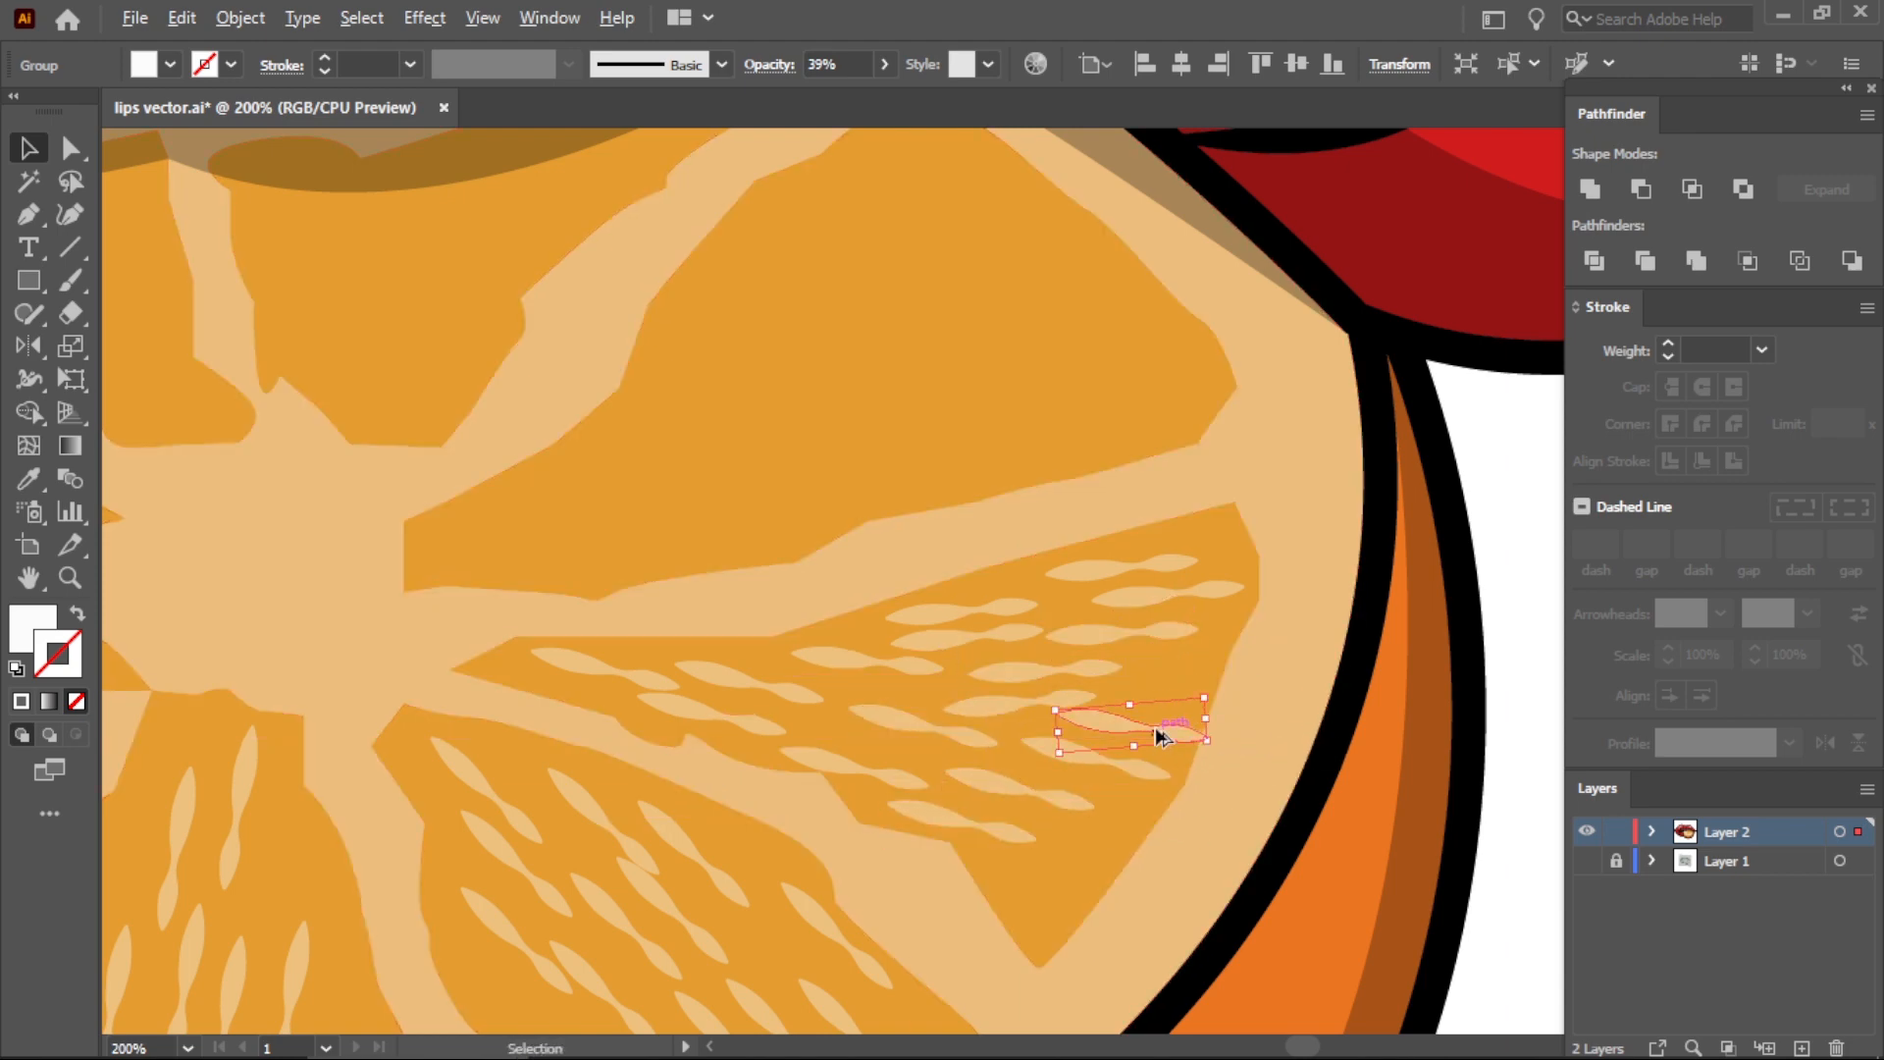
# Fill the upper-right orange segment with pulp line copies angled toward the slice's center.
pyautogui.moveTo(1076, 824)
pyautogui.mouseDown()
pyautogui.moveTo(1047, 867)
pyautogui.moveTo(1065, 893)
pyautogui.moveTo(1073, 681)
pyautogui.moveTo(1233, 681)
pyautogui.moveTo(1176, 692)
pyautogui.moveTo(1190, 648)
pyautogui.moveTo(974, 434)
pyautogui.moveTo(982, 330)
pyautogui.moveTo(706, 610)
pyautogui.moveTo(769, 534)
pyautogui.moveTo(790, 586)
pyautogui.moveTo(782, 521)
pyautogui.moveTo(839, 547)
pyautogui.mouseUp()
pyautogui.scroll(-2, 1173, 660)
pyautogui.click(1345, 571)
pyautogui.scroll(1, 1120, 619)
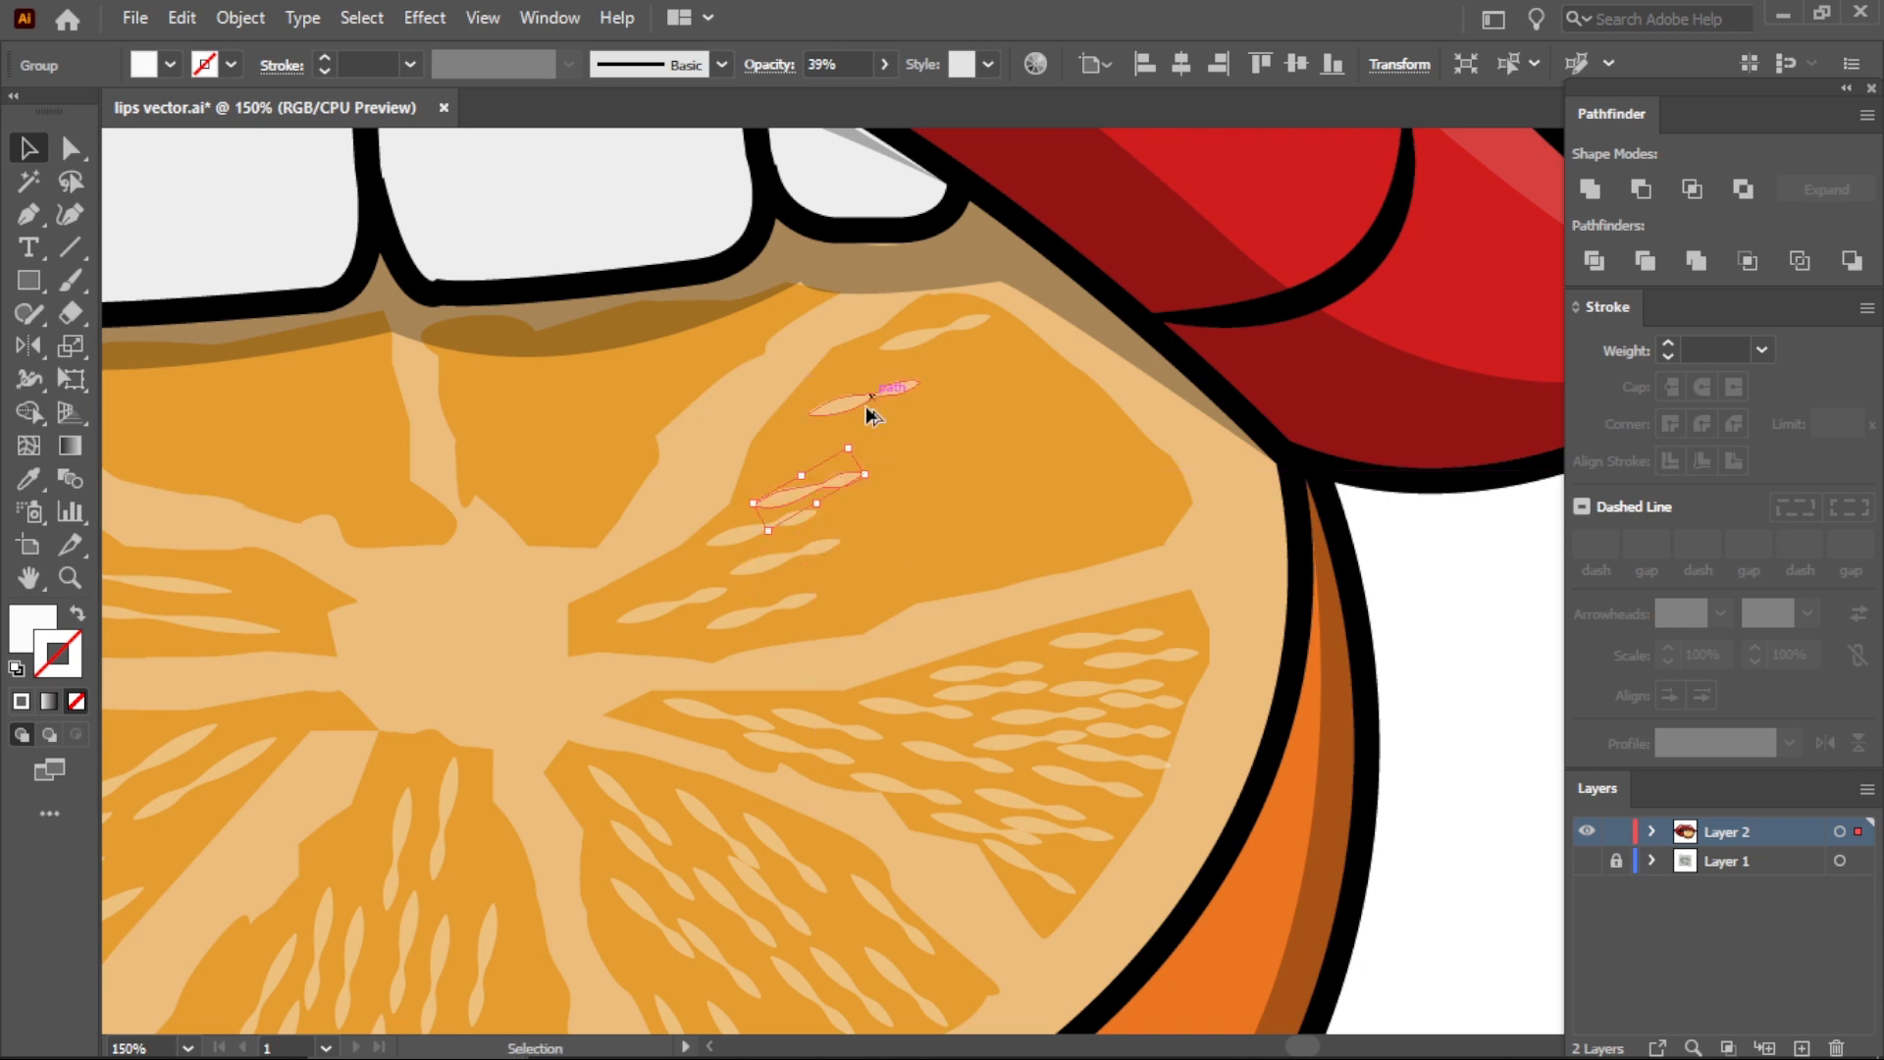
pyautogui.moveTo(882, 386)
pyautogui.mouseDown()
pyautogui.moveTo(1027, 385)
pyautogui.moveTo(1023, 353)
pyautogui.mouseUp()
pyautogui.moveTo(1023, 356); pyautogui.dragTo(933, 554)
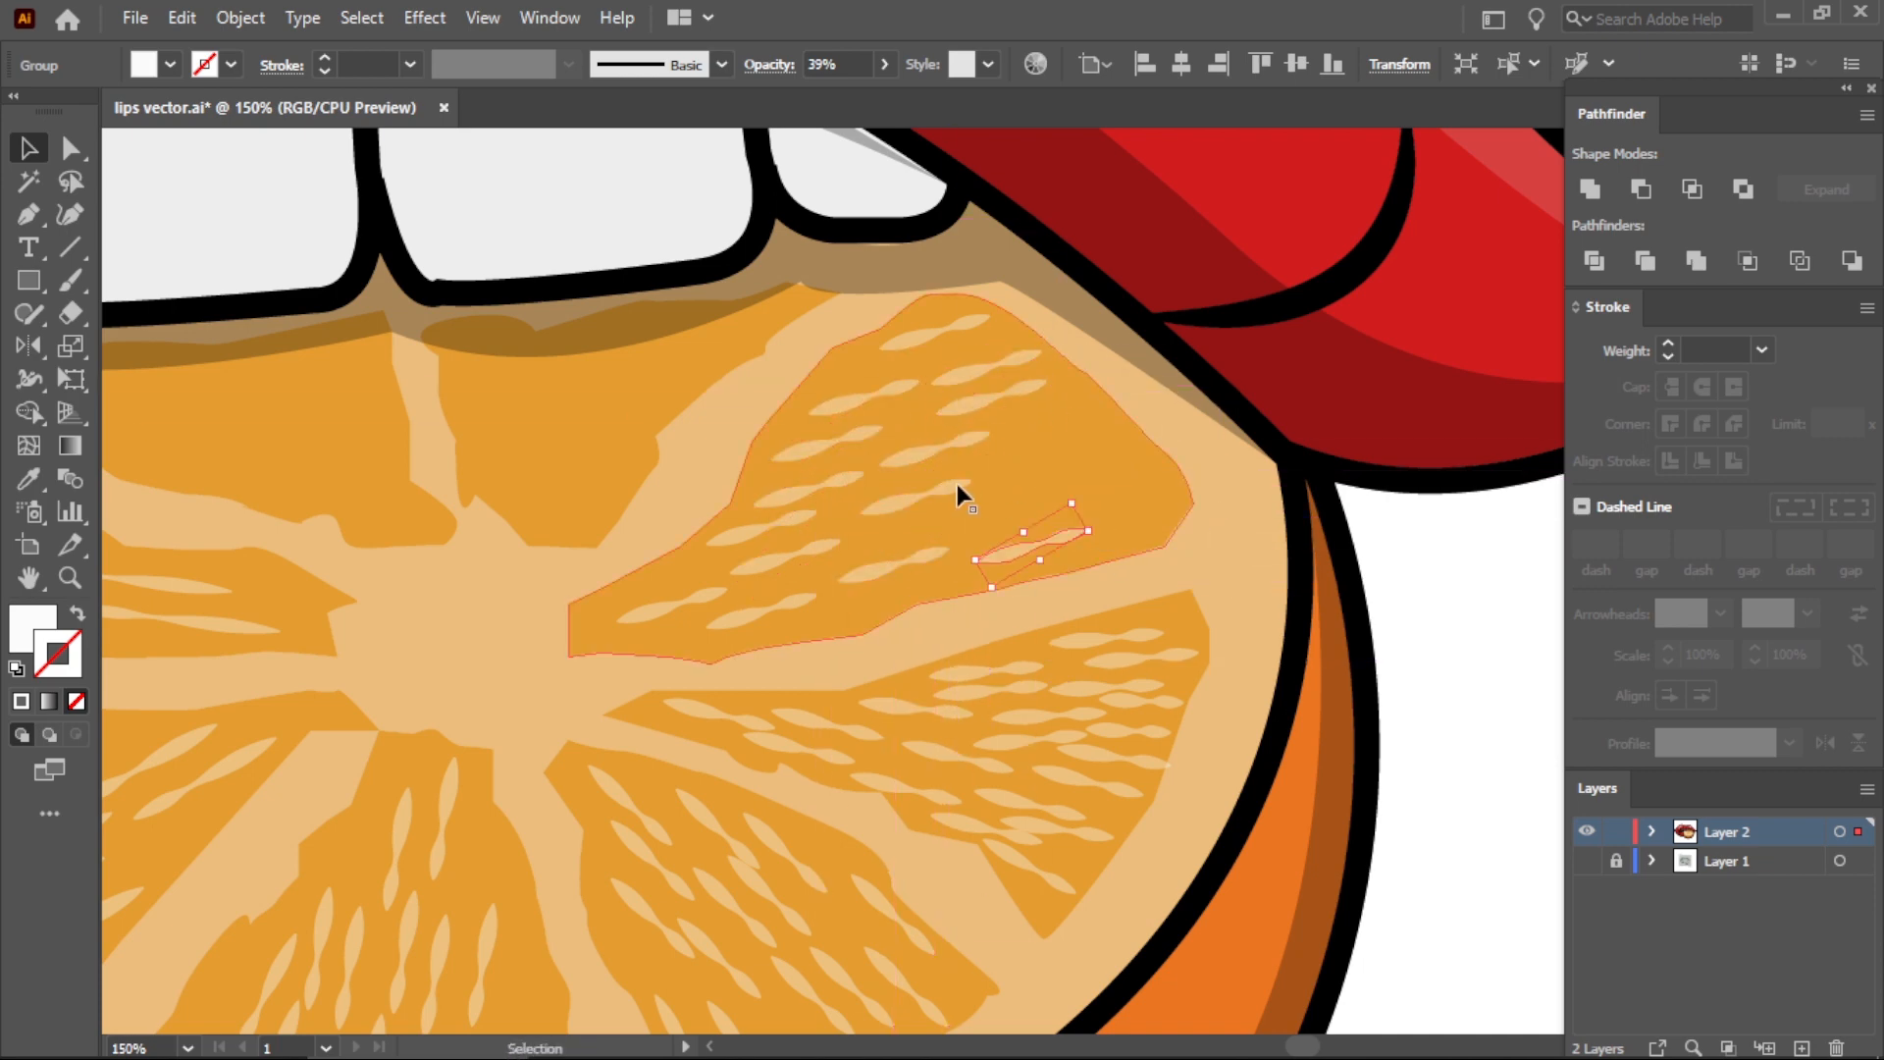
pyautogui.moveTo(956, 484); pyautogui.dragTo(1128, 499)
# Copy pulp lines into the small top orange segment beneath the teeth, rotating them to converge on the slice's center.
pyautogui.moveTo(852, 438); pyautogui.dragTo(632, 317)
pyautogui.moveTo(606, 431); pyautogui.dragTo(722, 327)
pyautogui.moveTo(723, 330); pyautogui.dragTo(729, 335)
pyautogui.moveTo(596, 459); pyautogui.dragTo(638, 357)
pyautogui.moveTo(591, 458); pyautogui.dragTo(586, 356)
pyautogui.moveTo(545, 446); pyautogui.dragTo(489, 322)
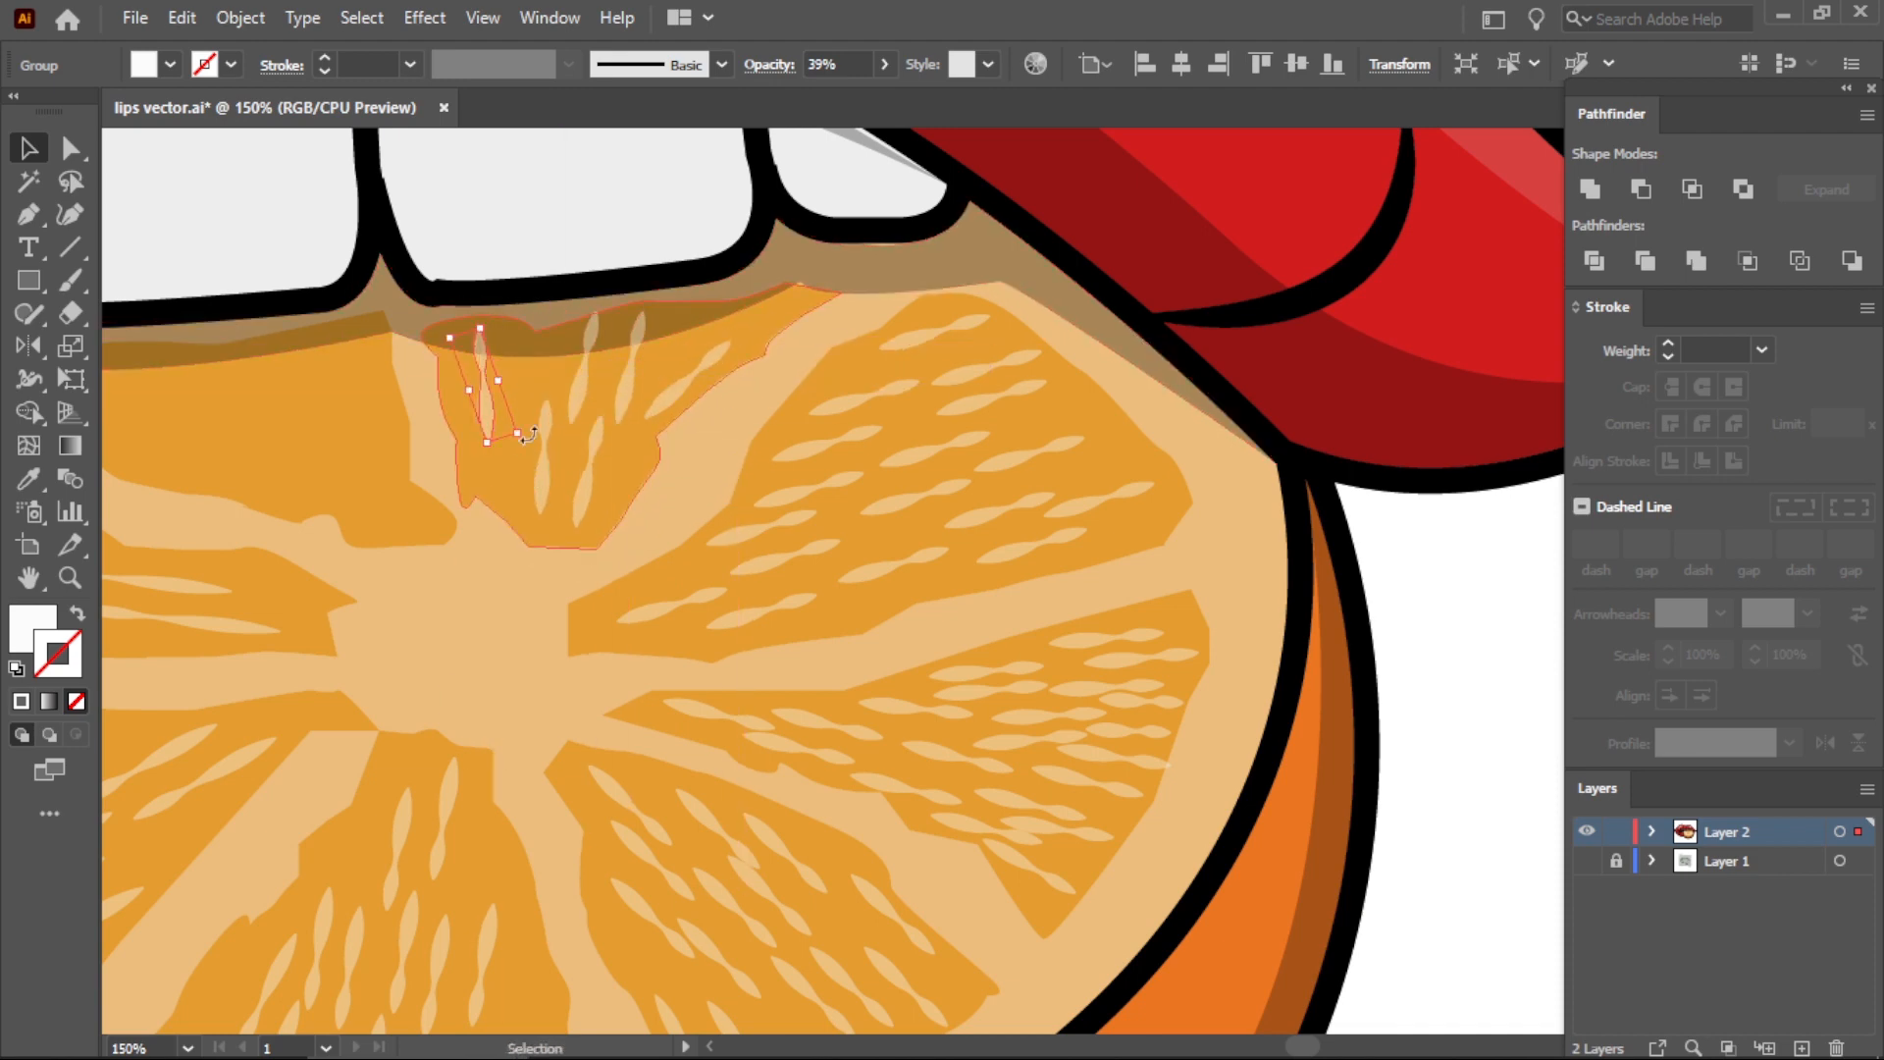
pyautogui.moveTo(488, 439); pyautogui.dragTo(534, 528)
pyautogui.moveTo(530, 379); pyautogui.dragTo(531, 379)
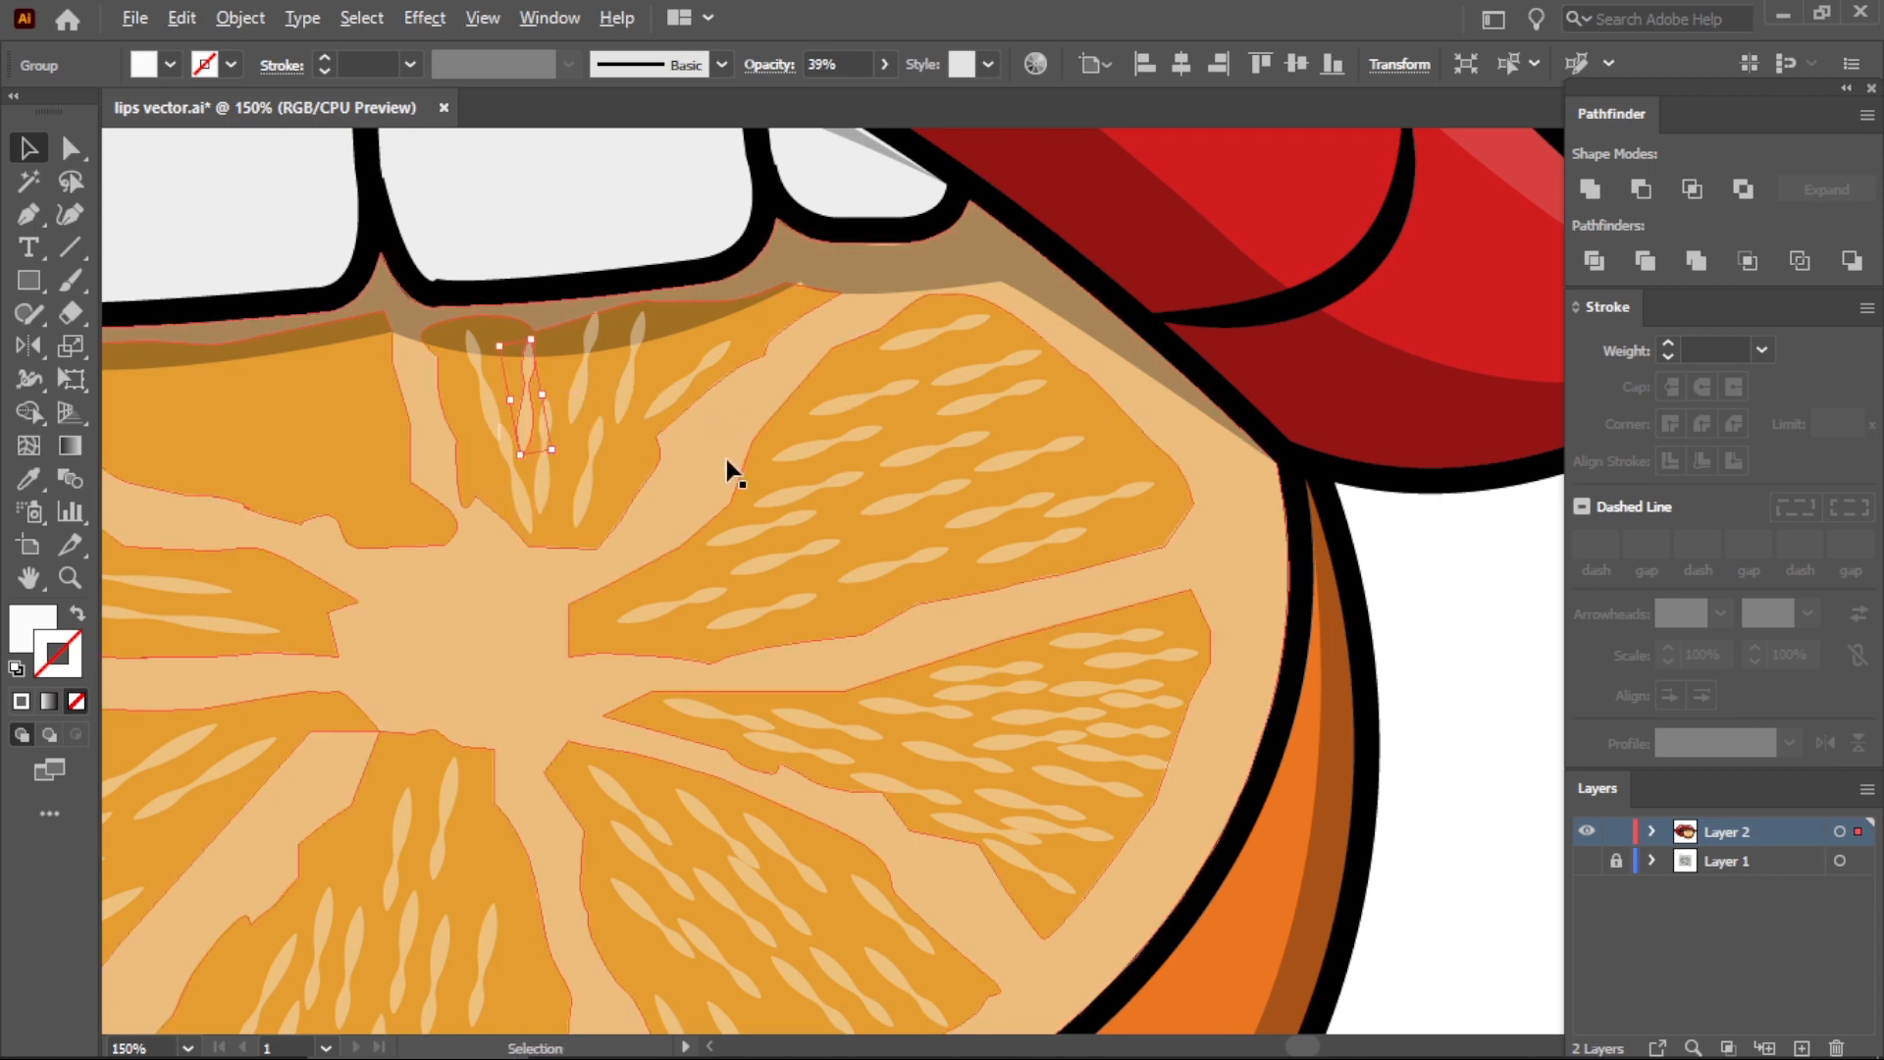
# Fill the remaining segment left of the top one with pulp line copies rotated toward the slice's center.
pyautogui.scroll(-2, 728, 455)
pyautogui.click(1204, 587)
pyautogui.scroll(2, 489, 306)
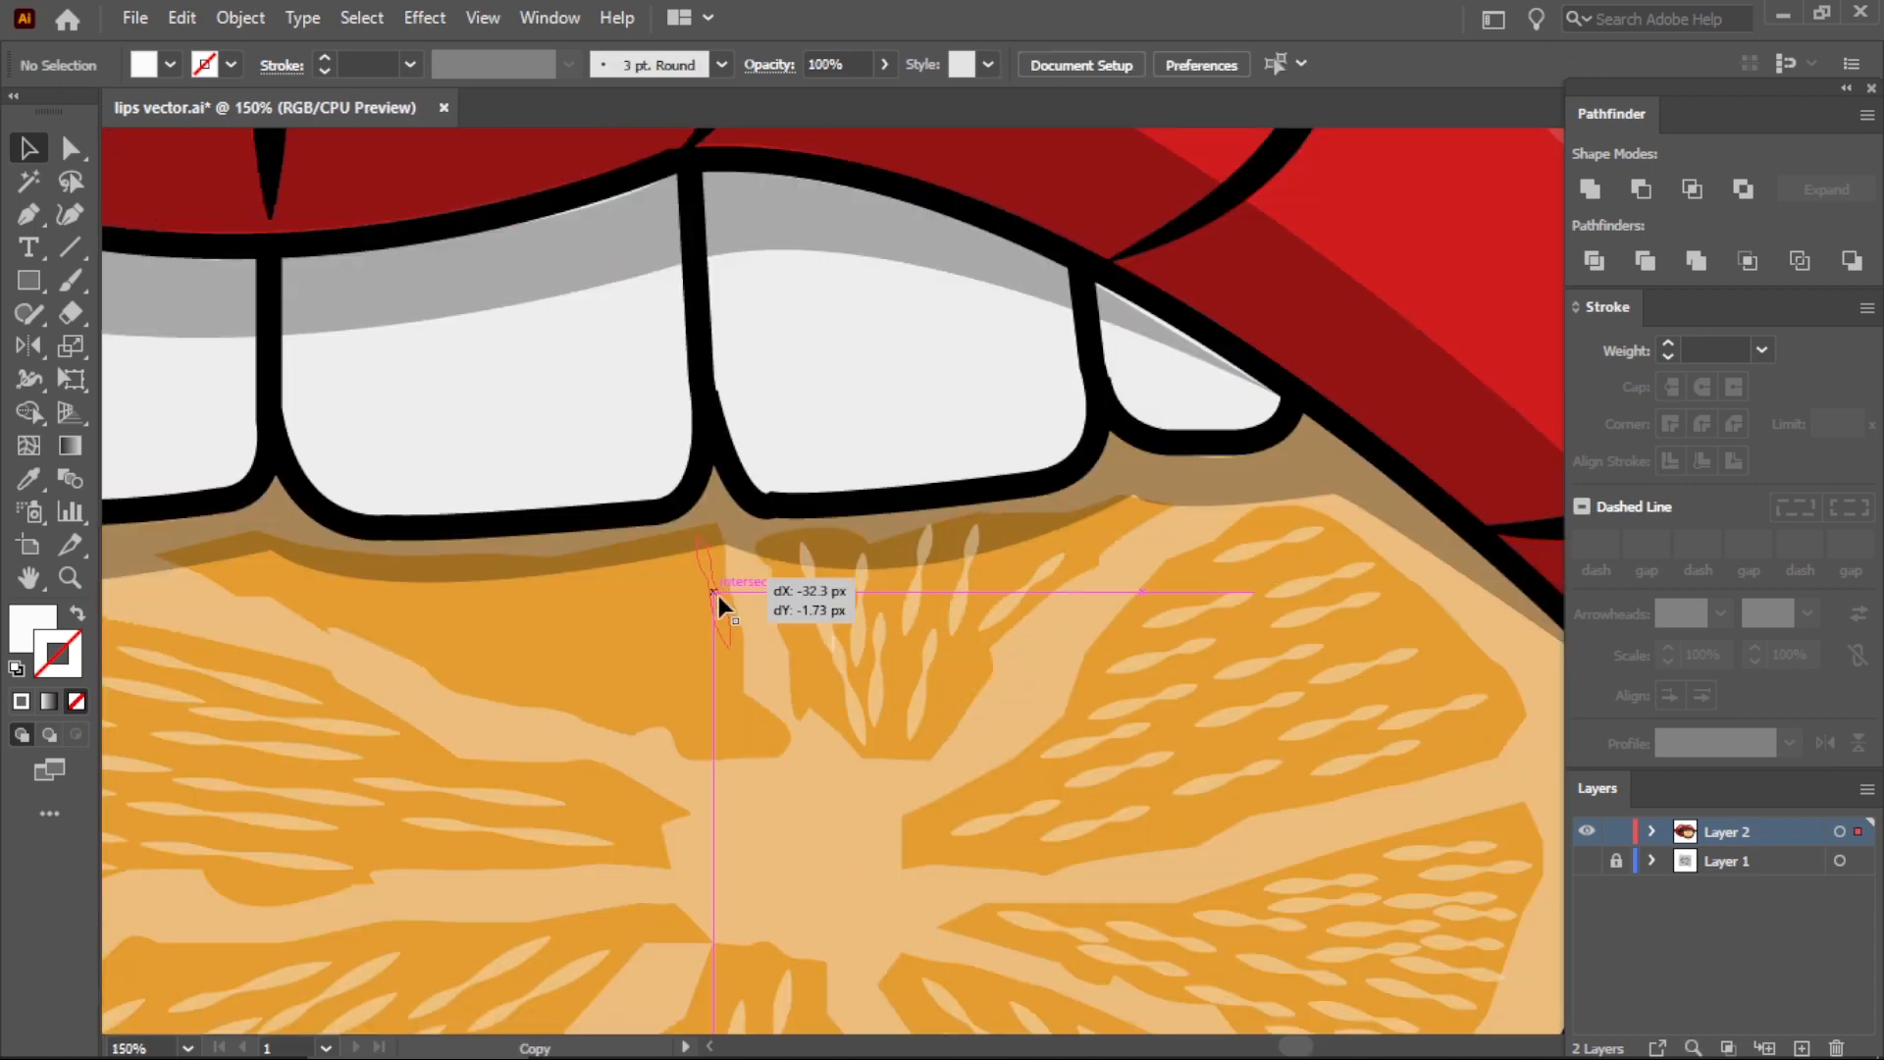
pyautogui.moveTo(718, 597); pyautogui.dragTo(505, 624)
pyautogui.moveTo(659, 611); pyautogui.dragTo(459, 668)
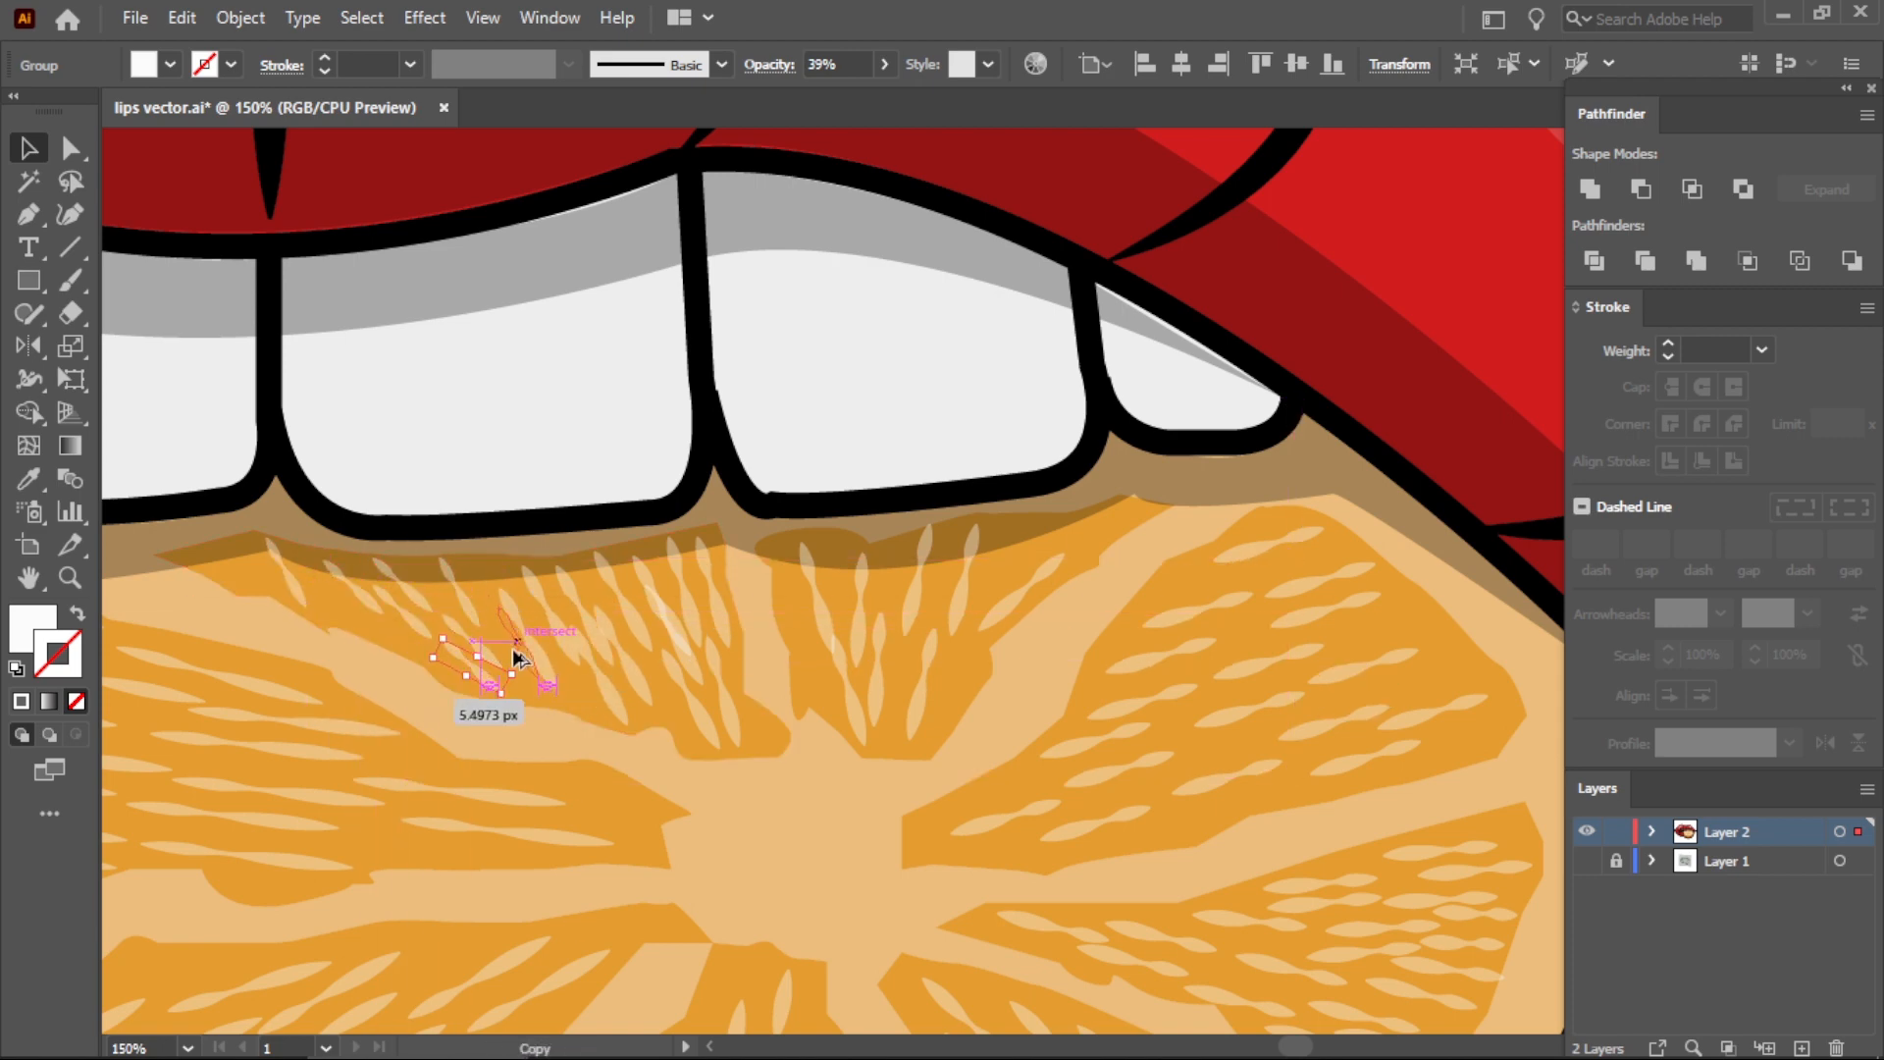
pyautogui.scroll(-4, 703, 667)
pyautogui.click(1183, 668)
pyautogui.scroll(-2, 1183, 668)
pyautogui.scroll(1, 1155, 689)
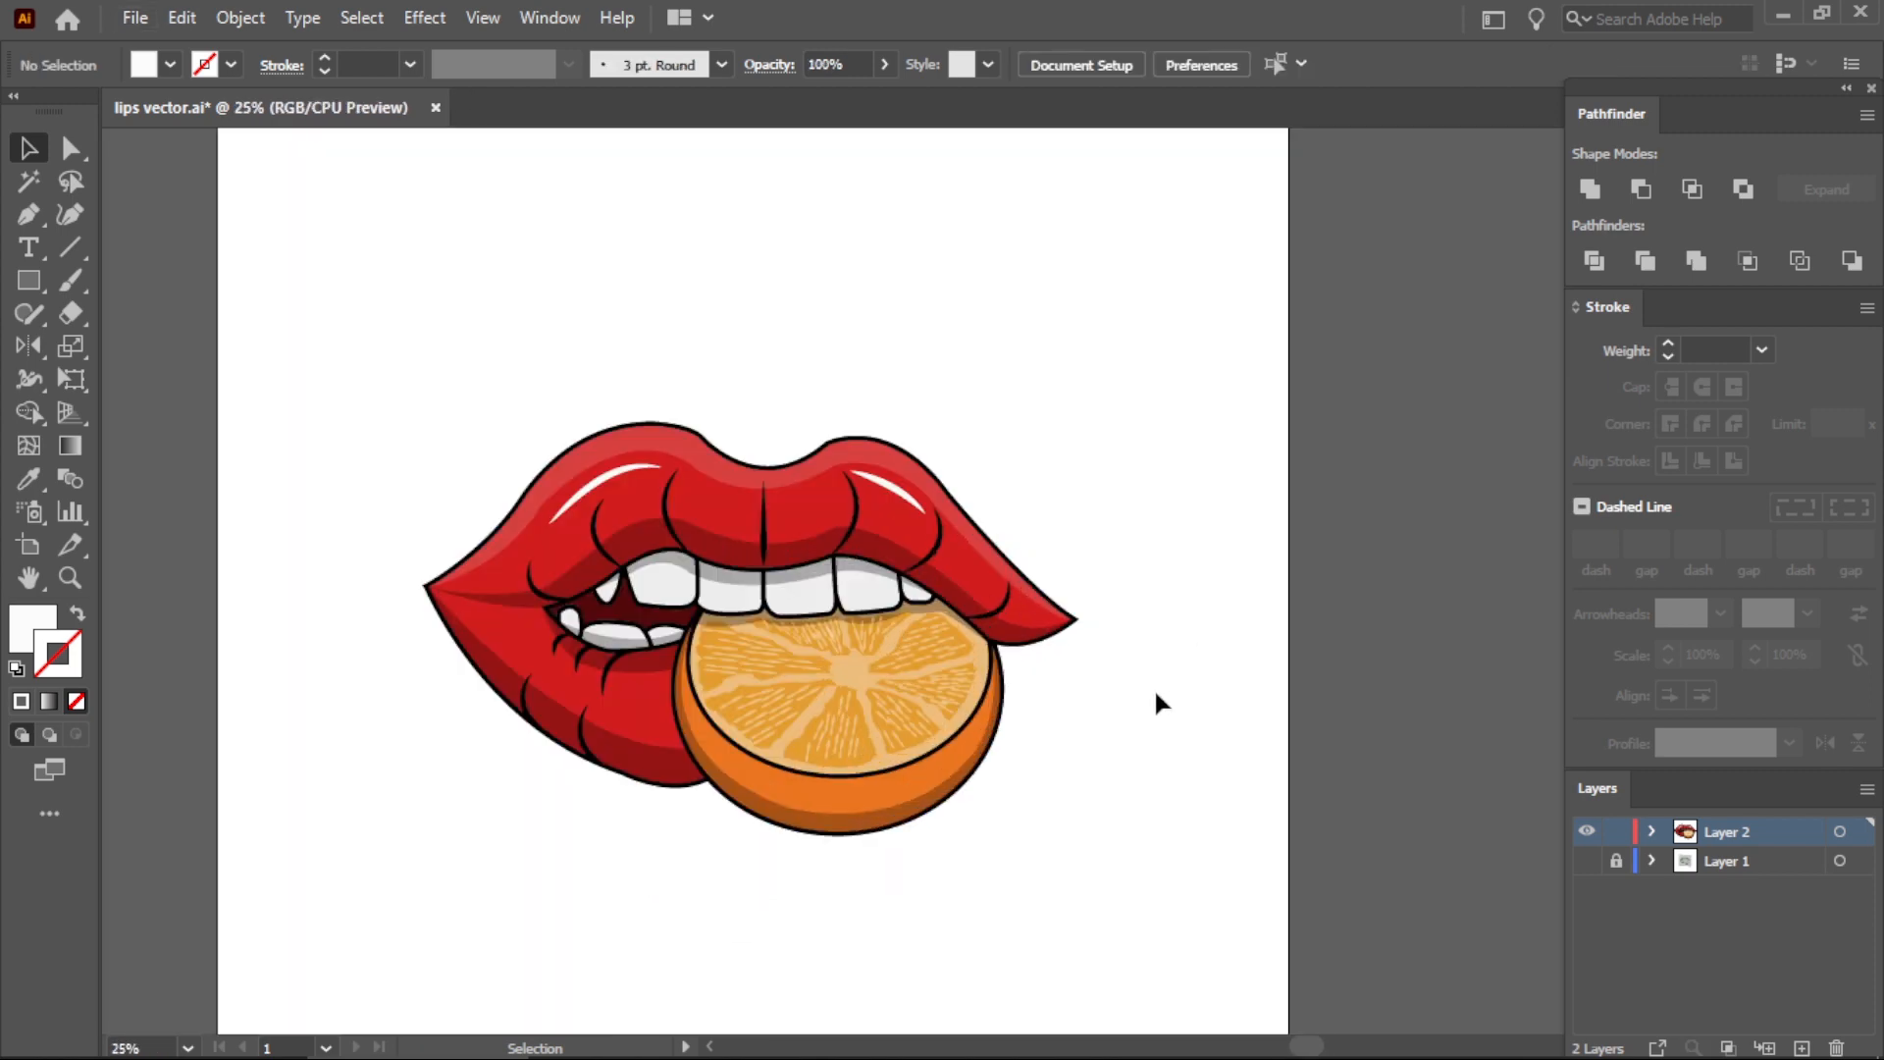
# Change the orange rind's fill to a brighter, more saturated orange.
pyautogui.click(911, 776)
pyautogui.doubleClick(35, 629)
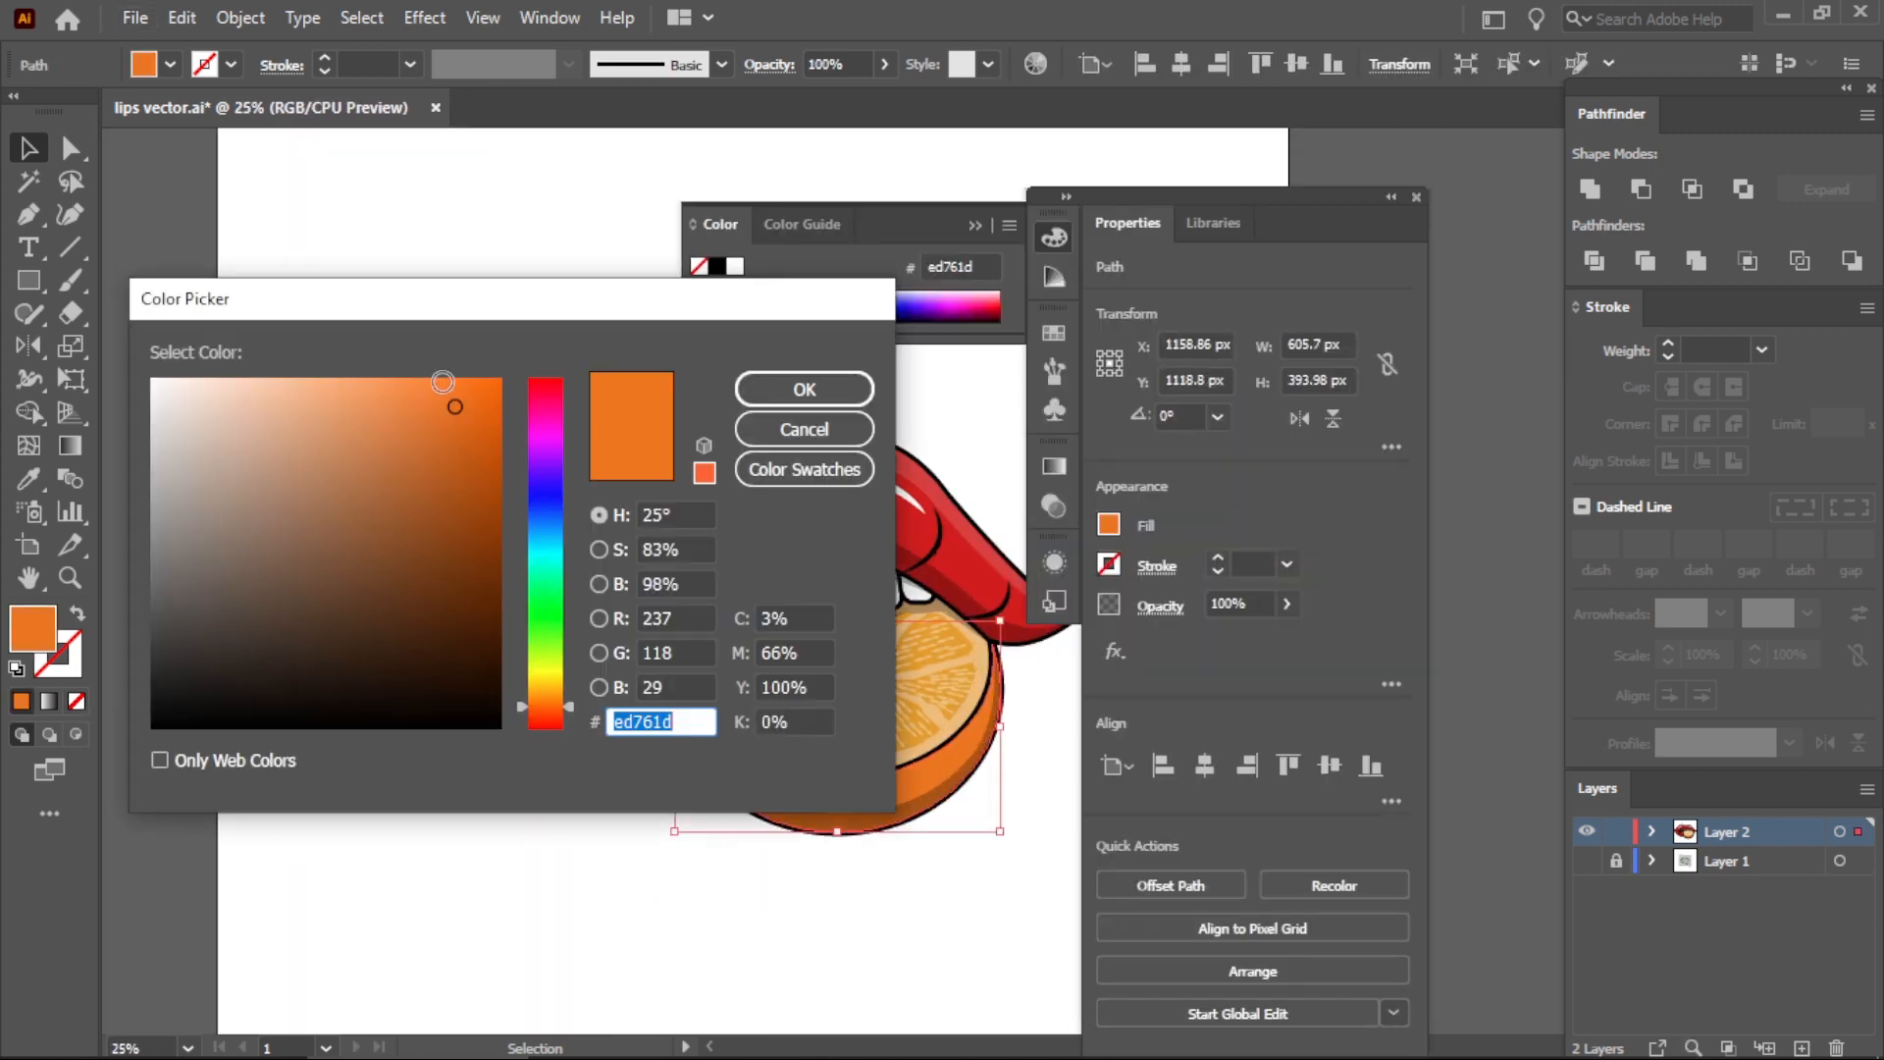
pyautogui.click(442, 385)
pyautogui.moveTo(571, 702); pyautogui.dragTo(573, 697)
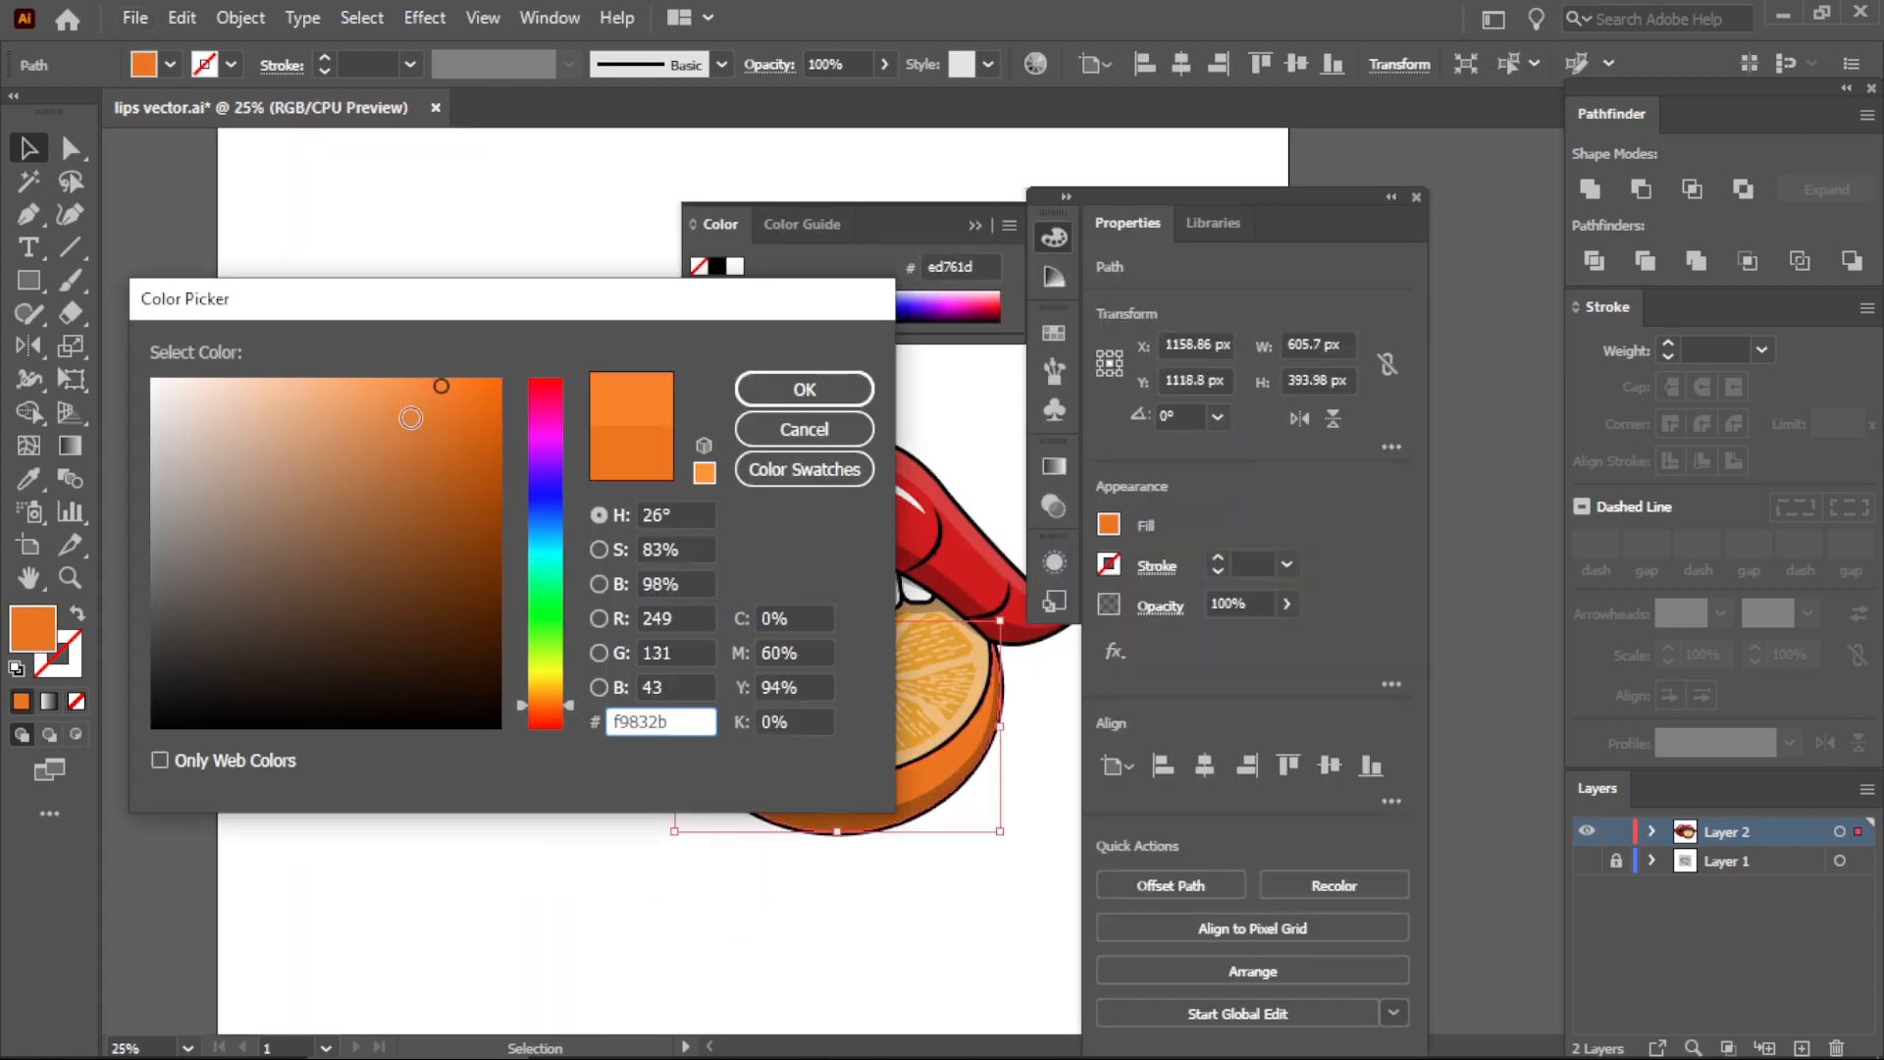
pyautogui.moveTo(433, 386); pyautogui.dragTo(478, 382)
pyautogui.click(805, 390)
pyautogui.click(1416, 198)
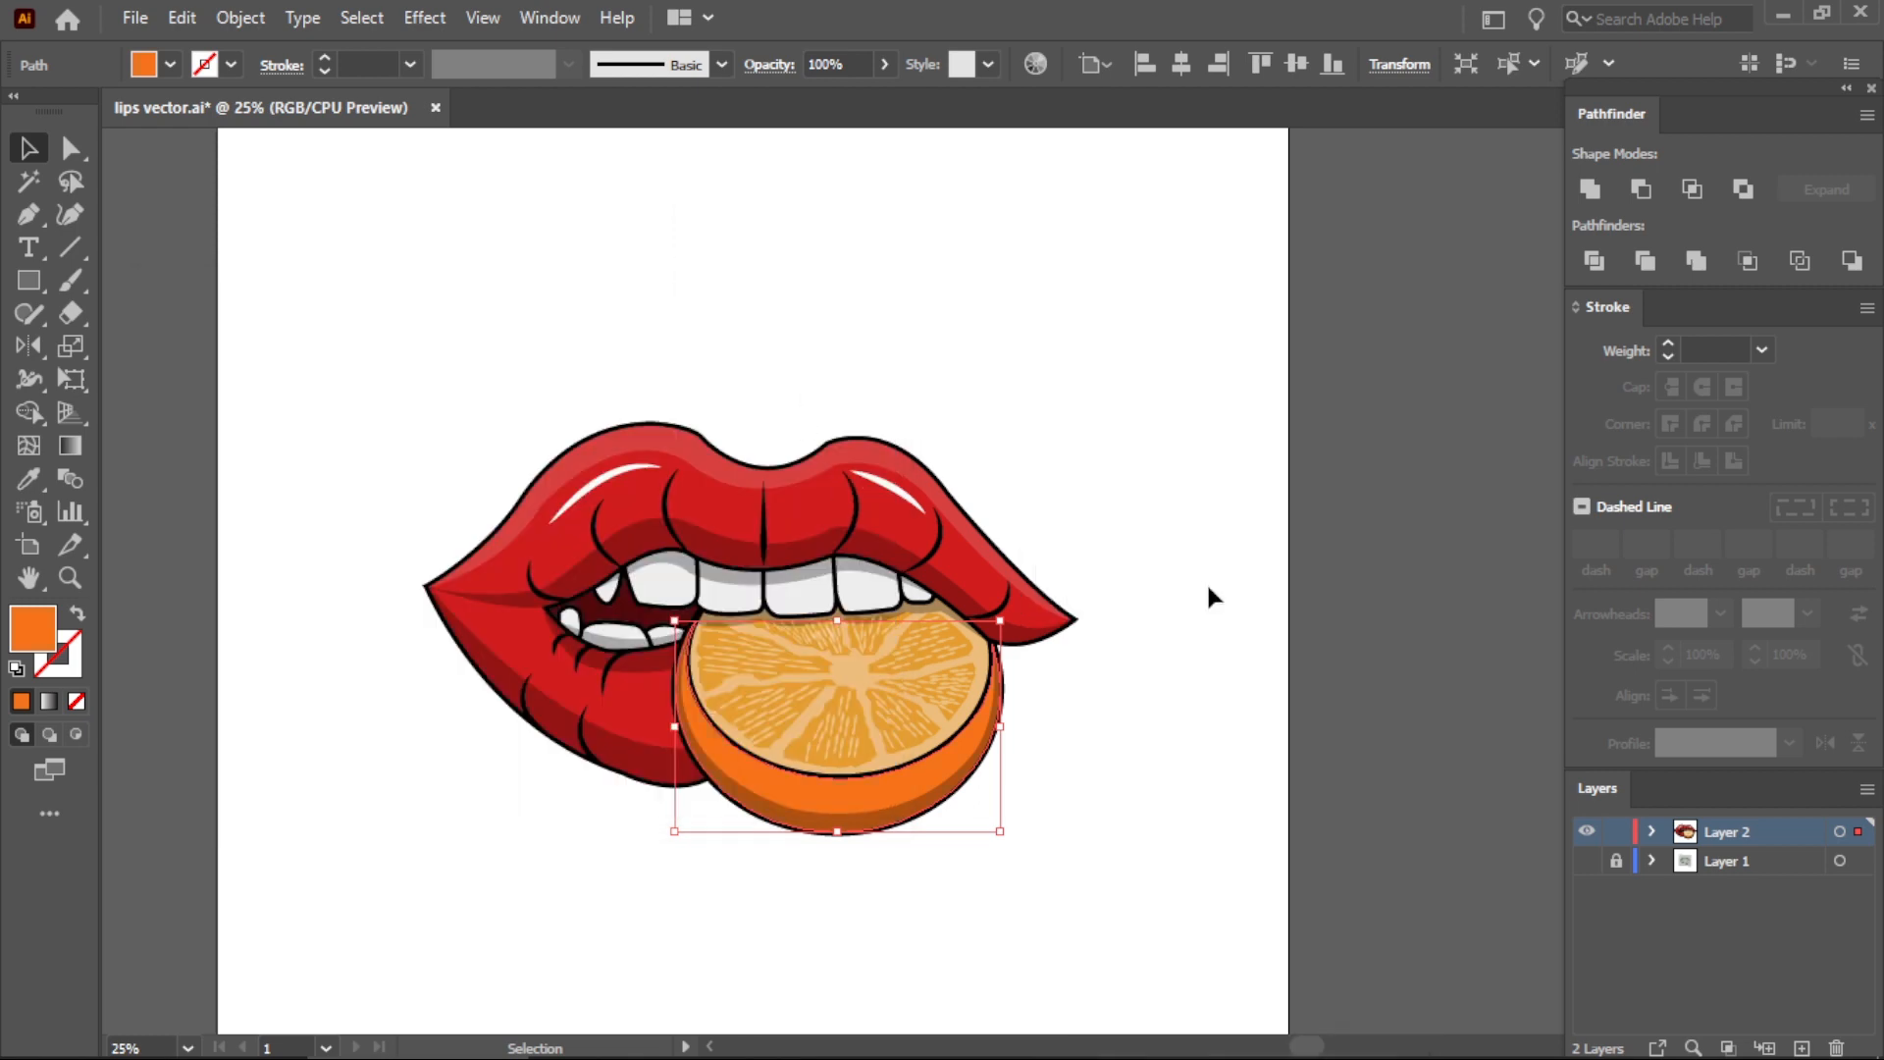
# Set the orange rind's fill to the deeper red-orange f94a06.
pyautogui.scroll(1, 854, 795)
pyautogui.doubleClick(25, 635)
pyautogui.click(477, 414)
pyautogui.click(428, 406)
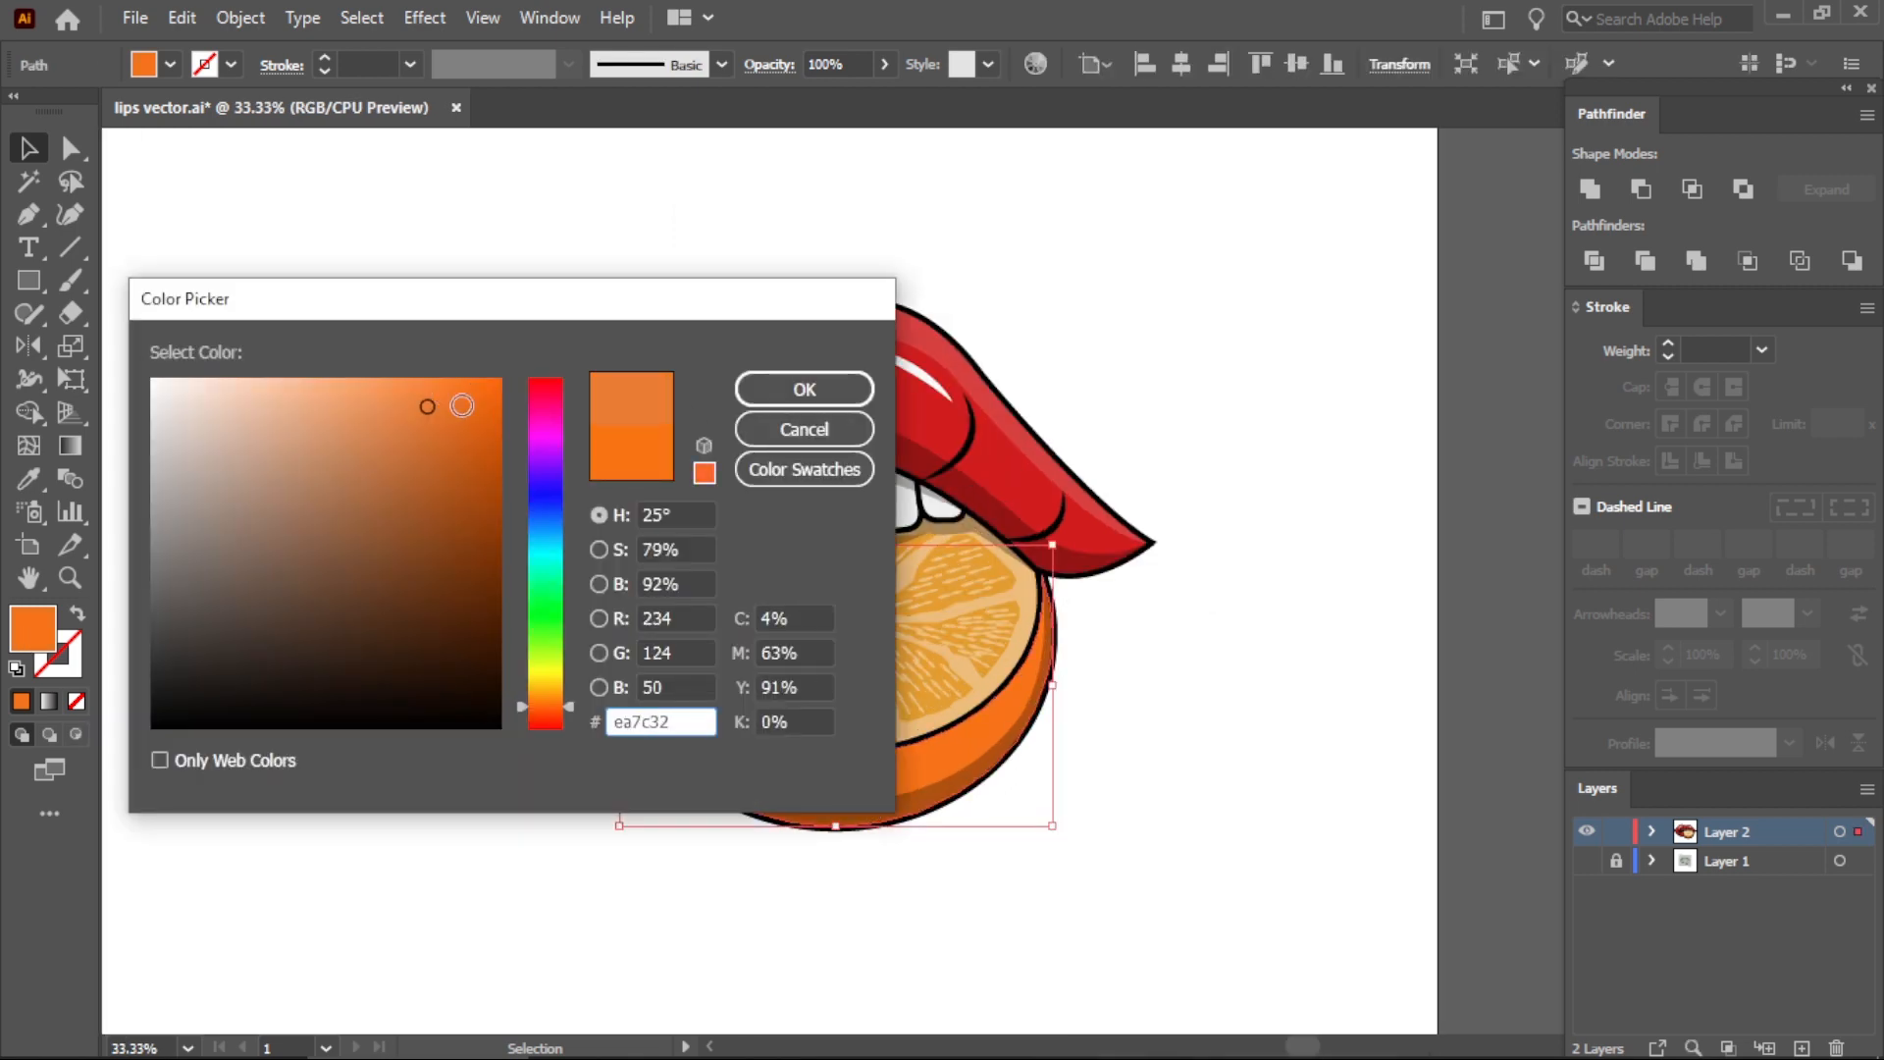
pyautogui.moveTo(570, 703)
pyautogui.mouseDown()
pyautogui.moveTo(547, 409)
pyautogui.moveTo(555, 710)
pyautogui.moveTo(575, 711)
pyautogui.mouseUp()
pyautogui.click(493, 385)
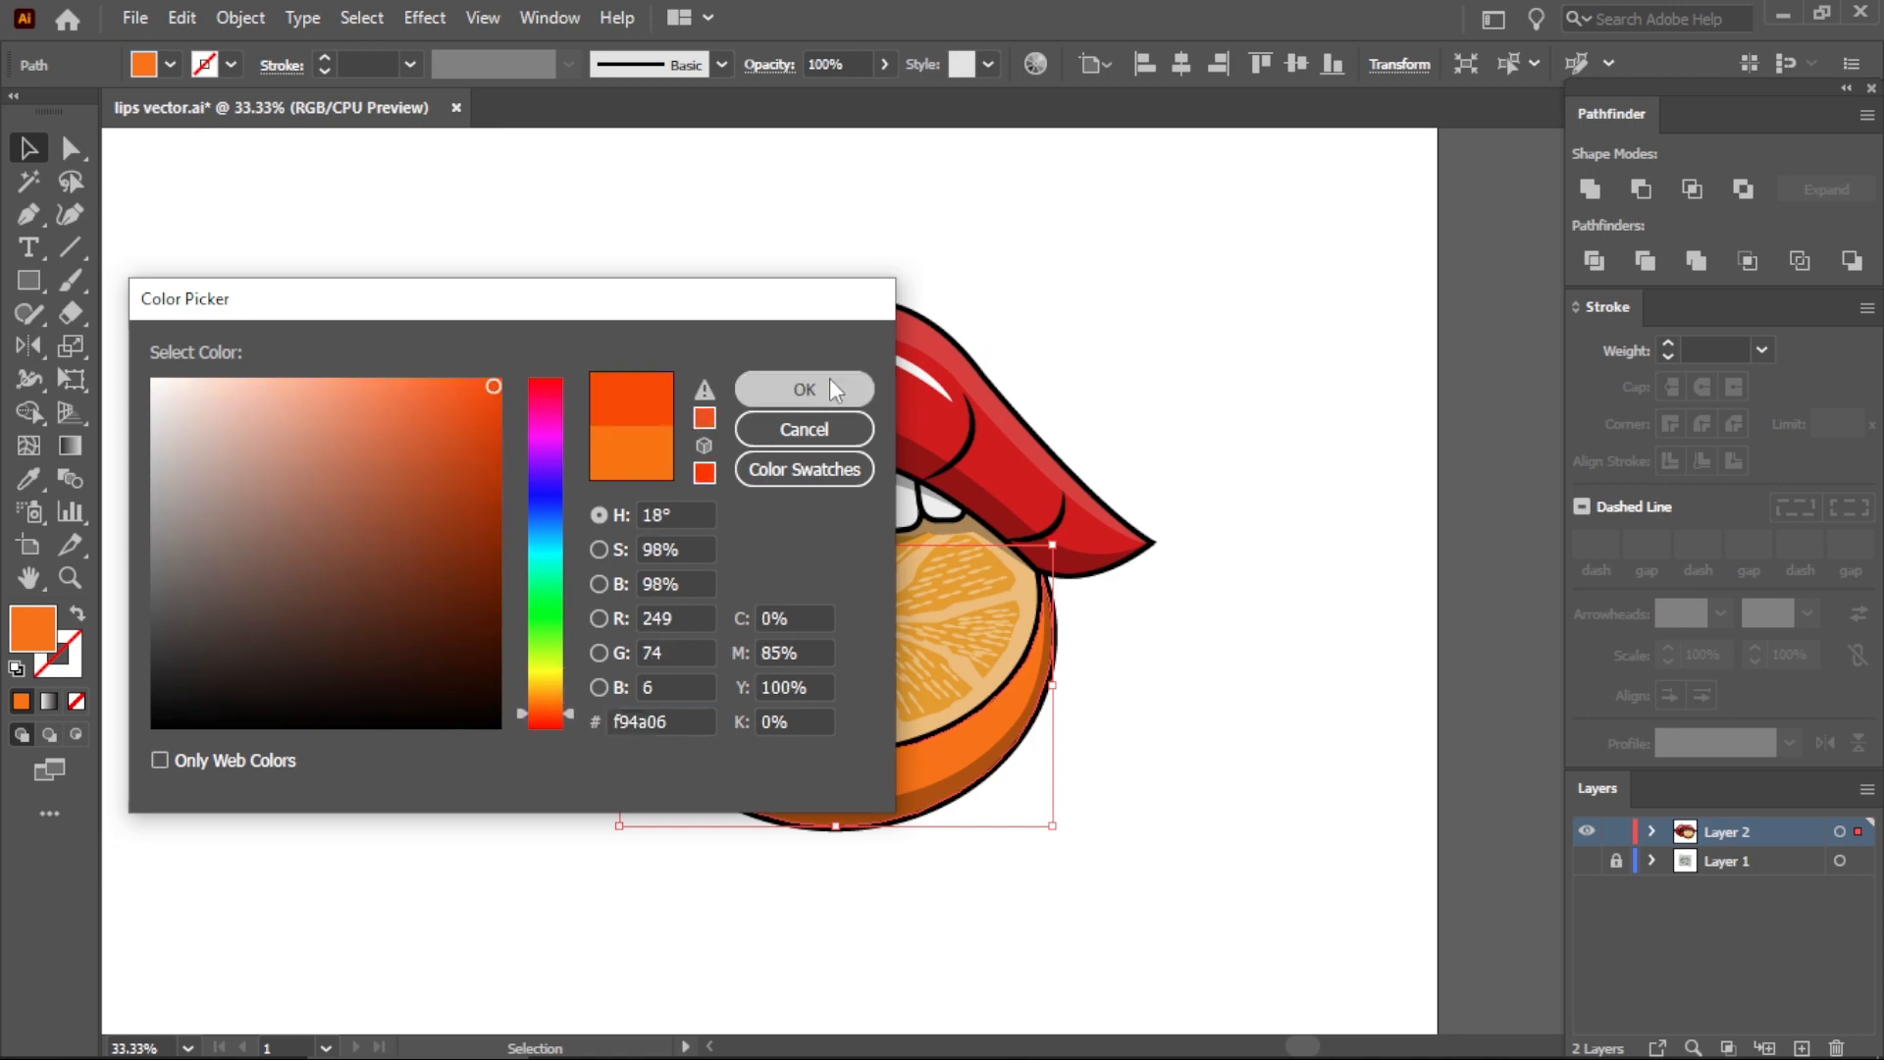